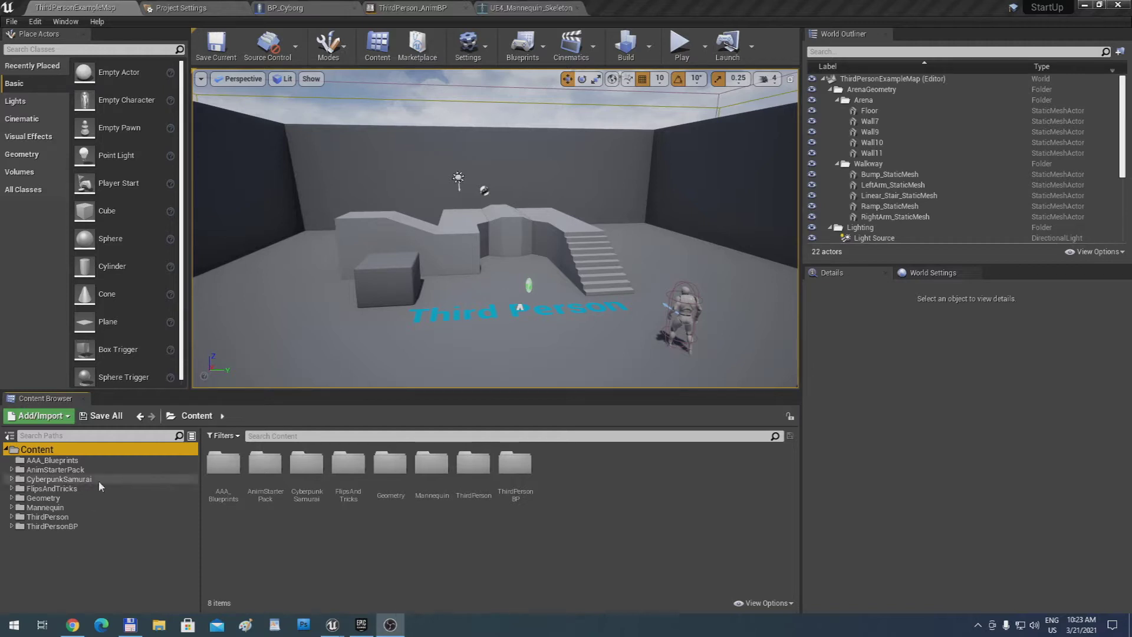
right_click(71, 454)
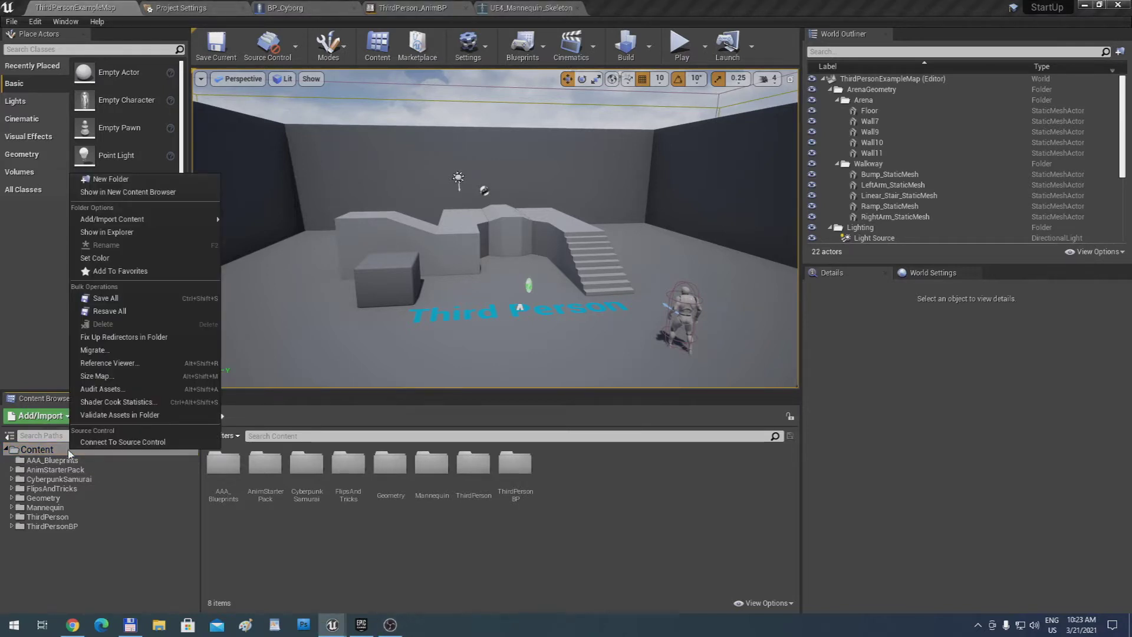
left_click(127, 192)
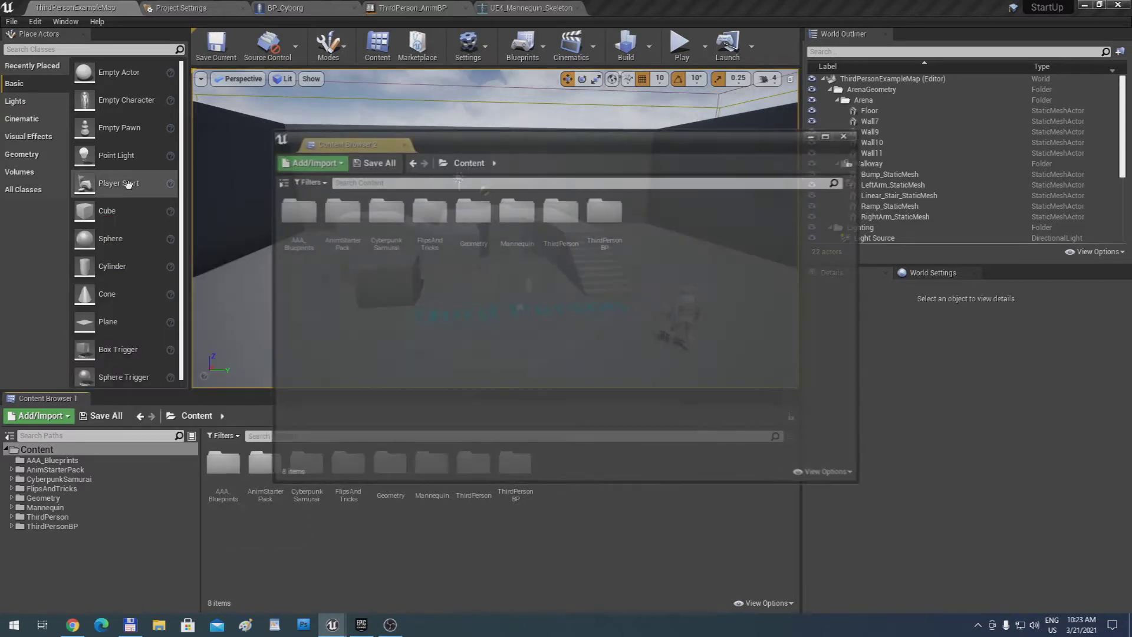
left_click(847, 134)
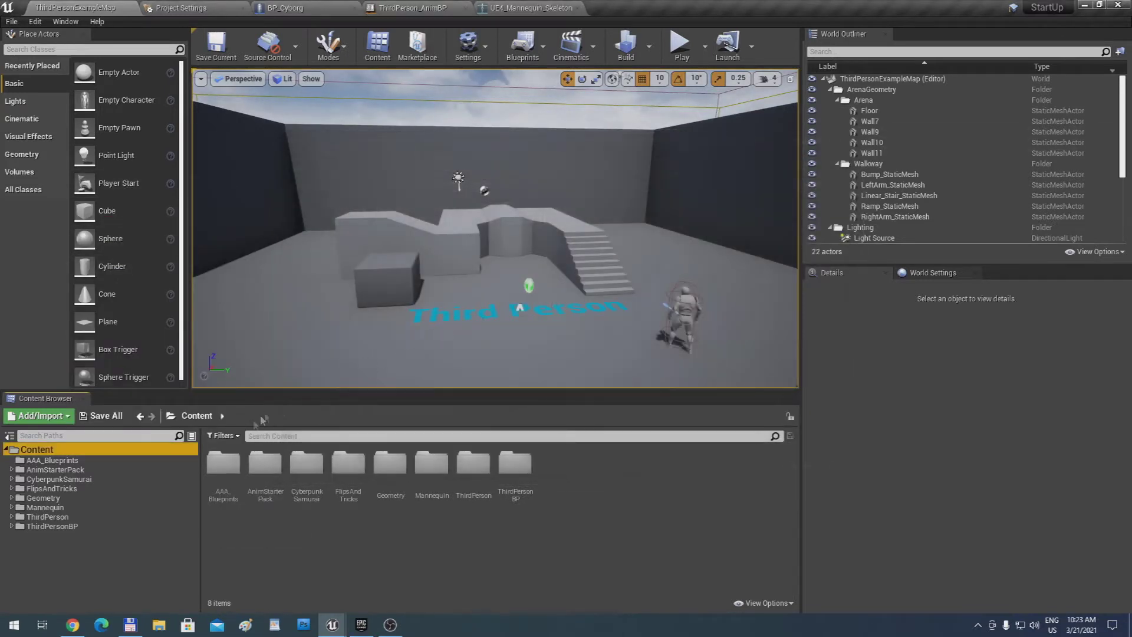
Create a new folder named AAA_ABlueprints under the Content folder
right_click(111, 449)
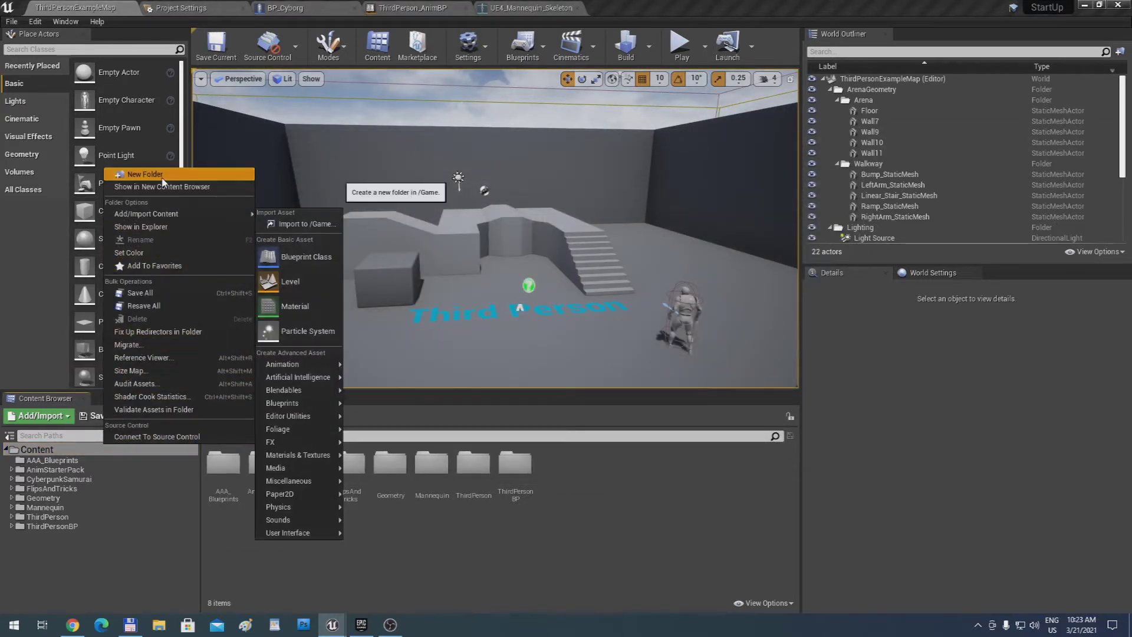
left_click(136, 172)
type("AAA")
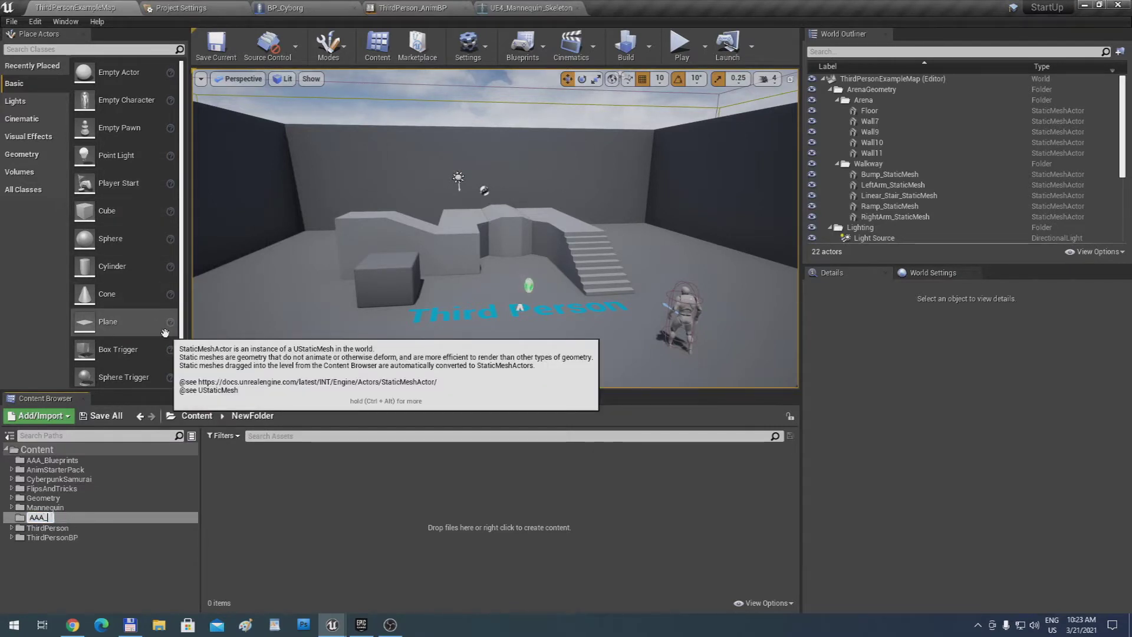
type("_ABlueprints")
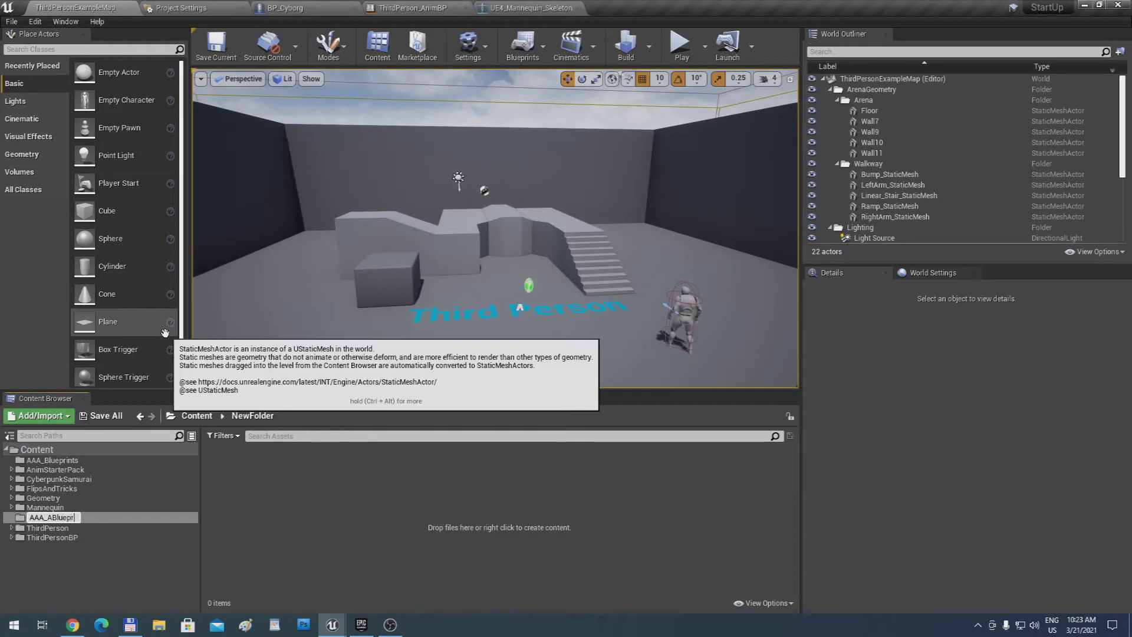
key("Return")
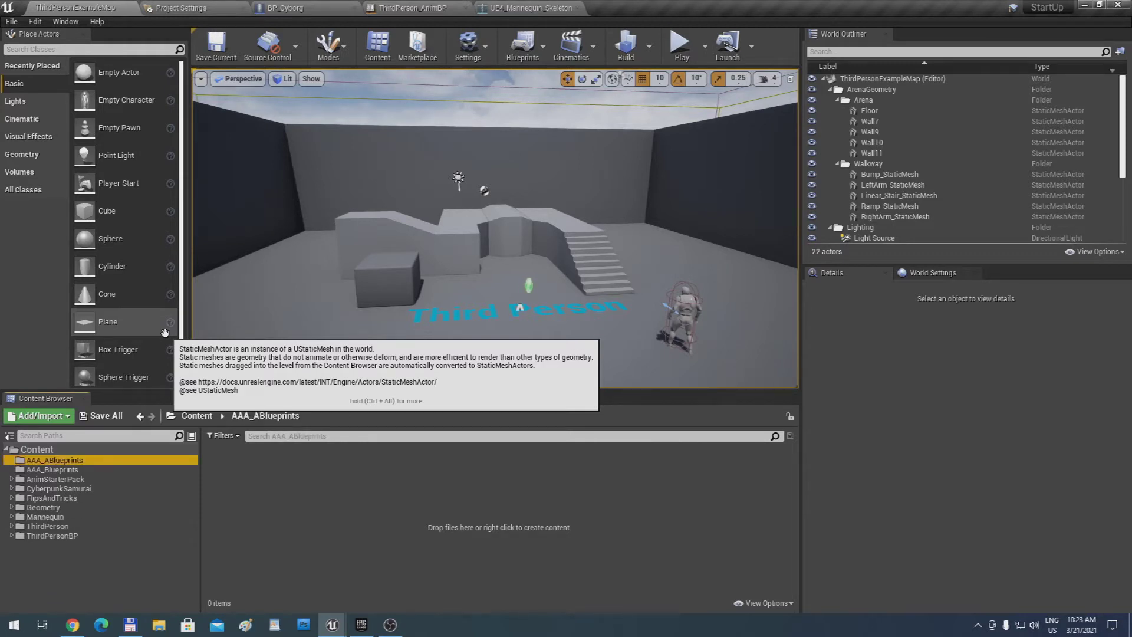
Create a Blueprint Class with Character as parent in the AAA_ABlueprints folder and name it BP_Cyborg2
right_click(256, 483)
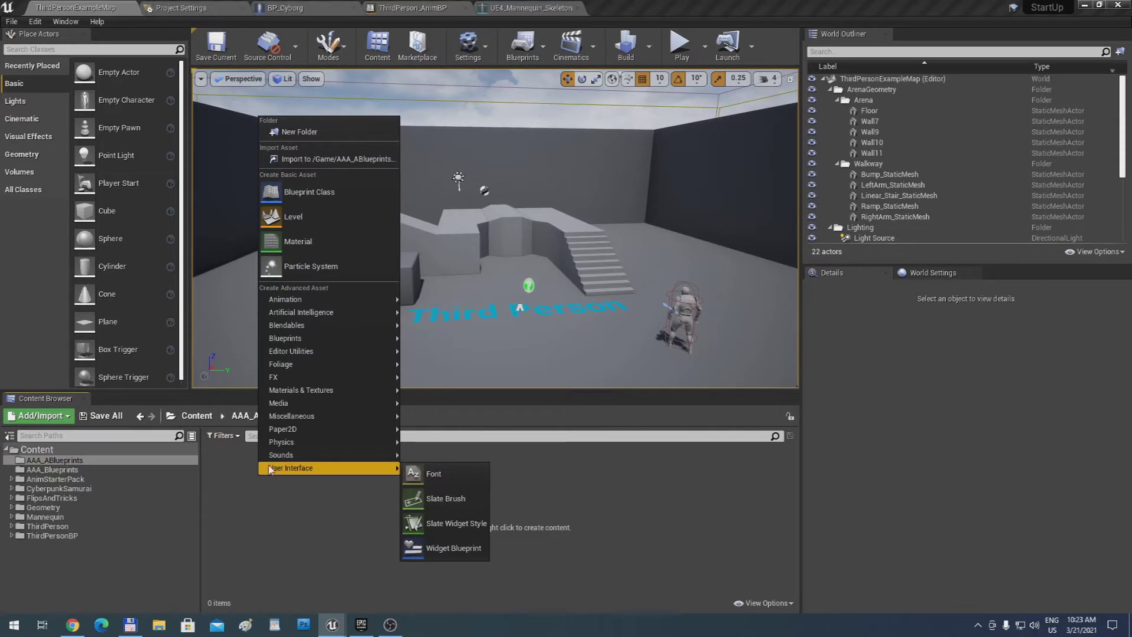
left_click(333, 193)
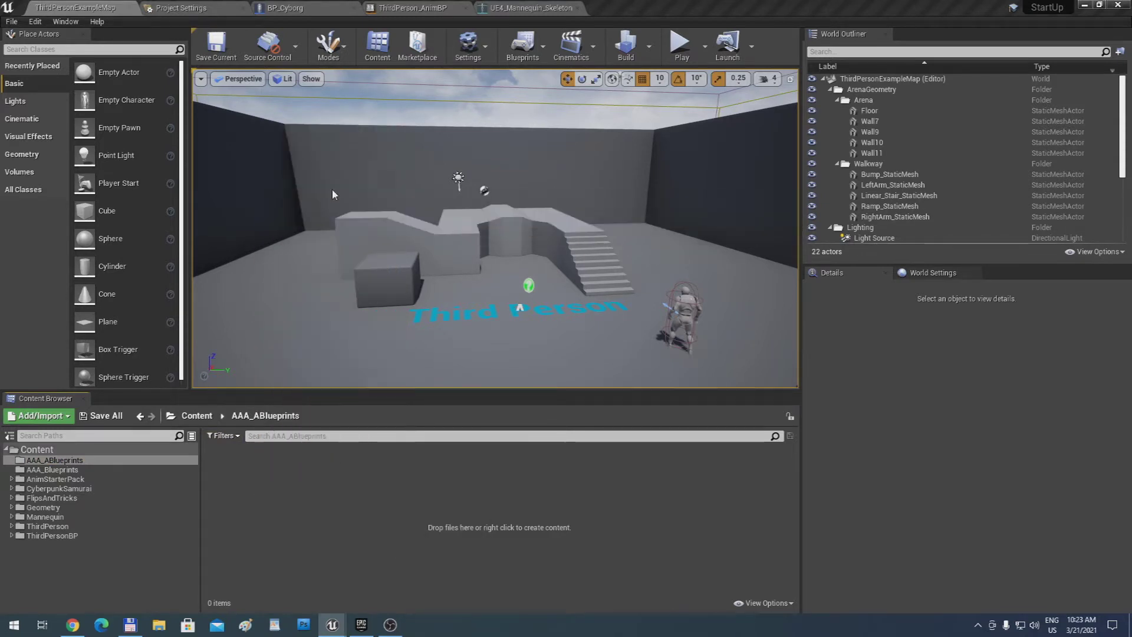
left_click(475, 259)
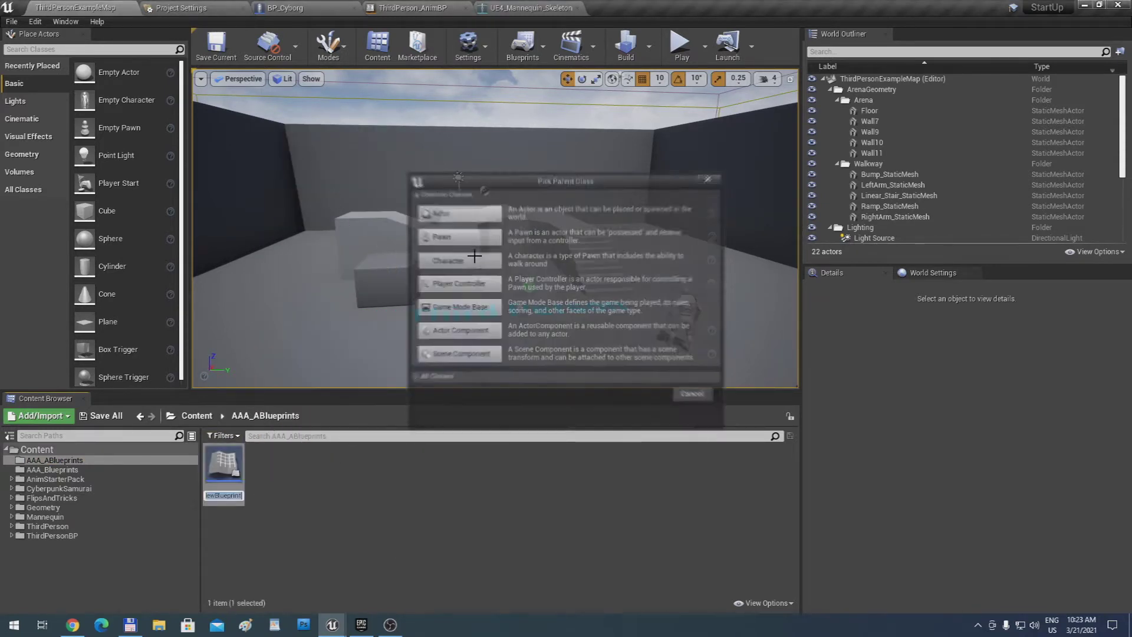
type("B")
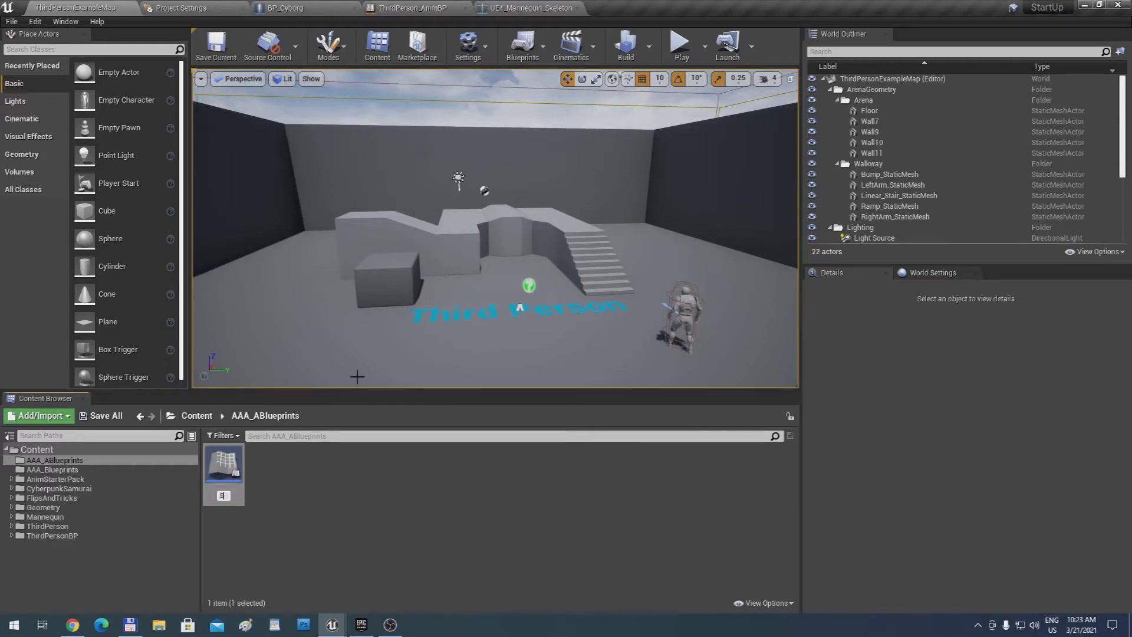
type("P_Cyborg")
key("Return")
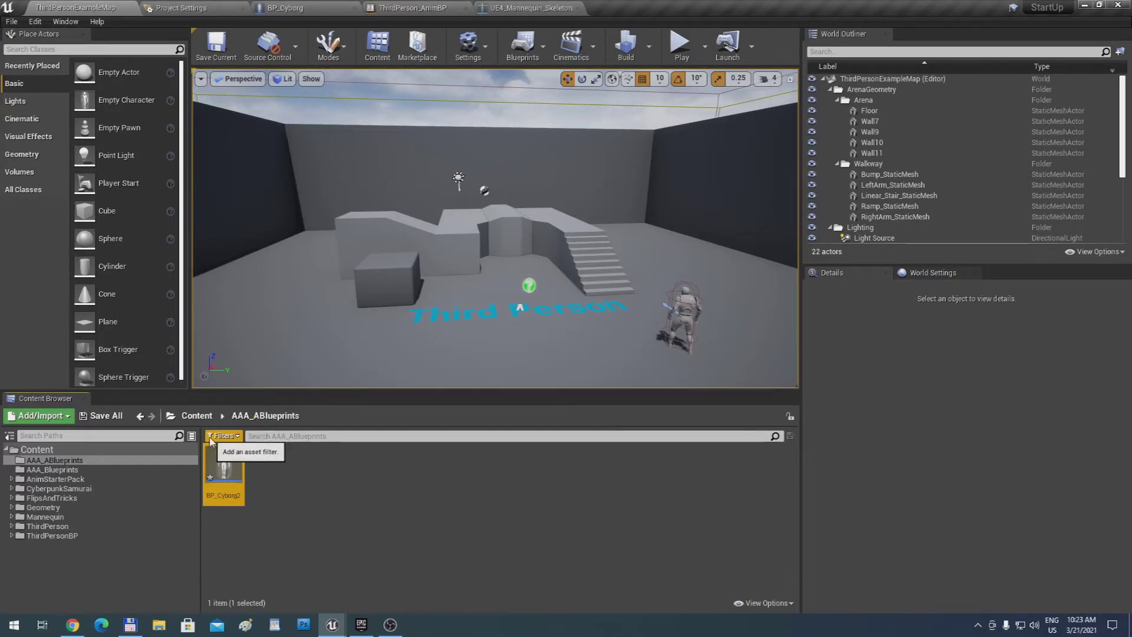
Open the BP_Cyborg2 blueprint, examine its default capsule and arrow in the viewport, and close it
double_click(224, 469)
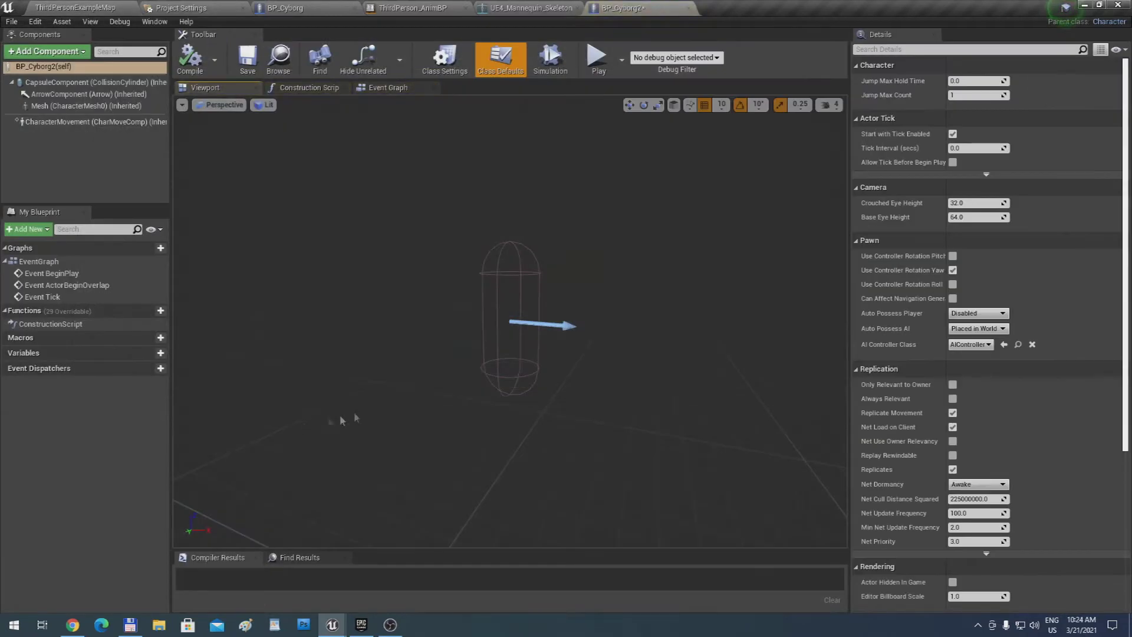
mouse_move(377, 407)
right_mouse_down()
mouse_move(352, 396)
mouse_move(383, 399)
right_mouse_up()
right_click_drag(498, 377, 477, 367)
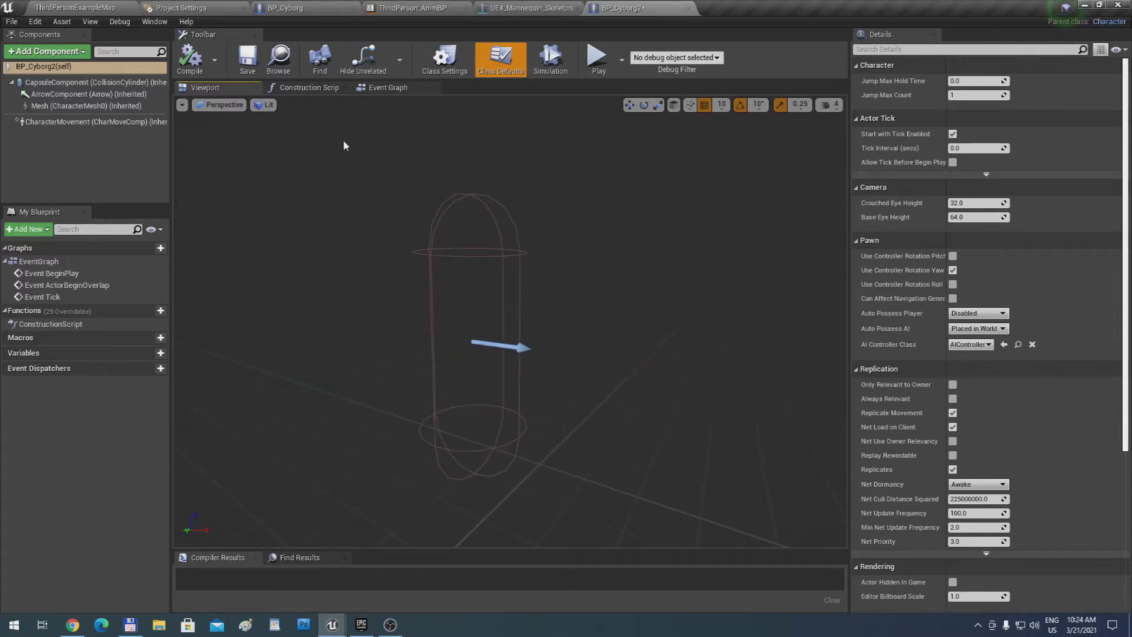
left_click(689, 8)
Open the existing BP_Cyborg blueprint from the AAA_Blueprints folder and examine its character Mesh component
left_click(201, 5)
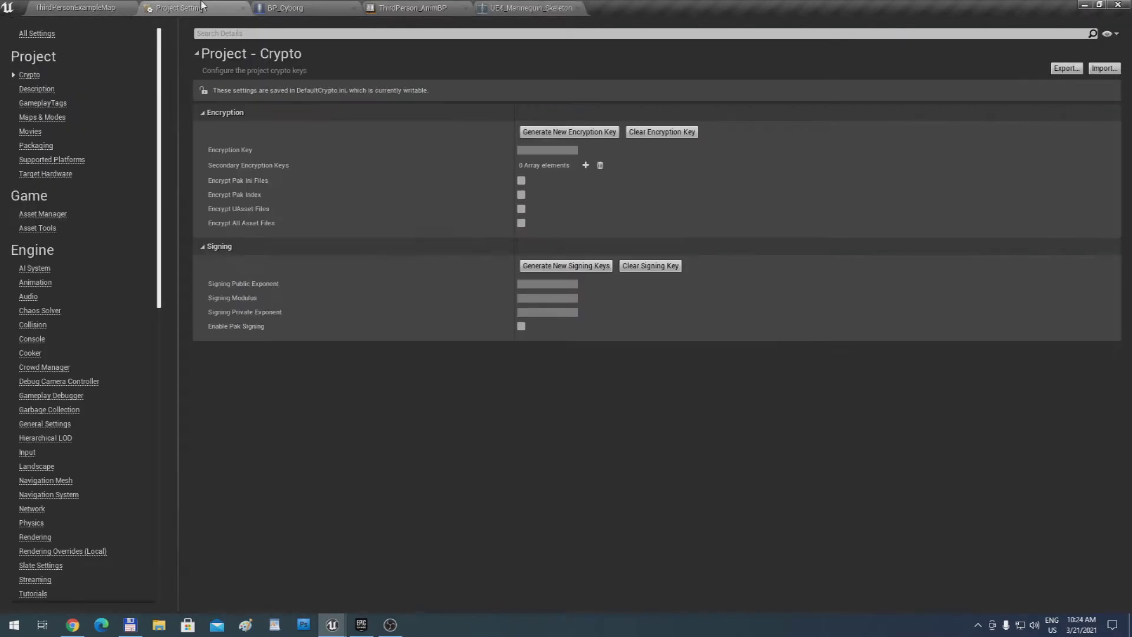
left_click(124, 7)
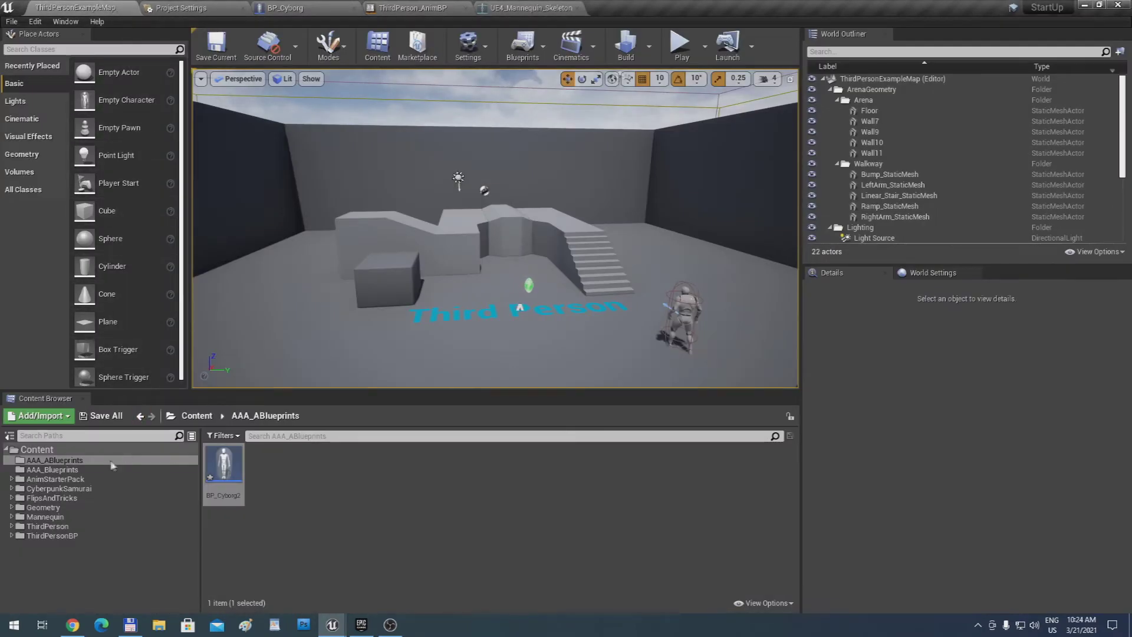
left_click(106, 469)
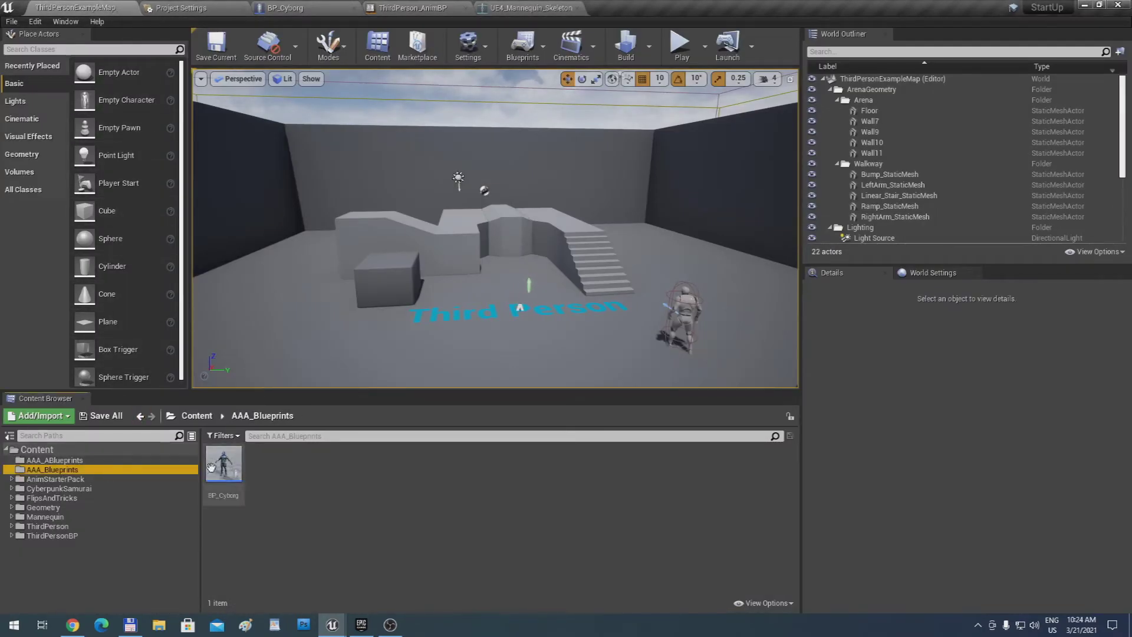
double_click(218, 466)
left_click_drag(463, 398, 484, 425)
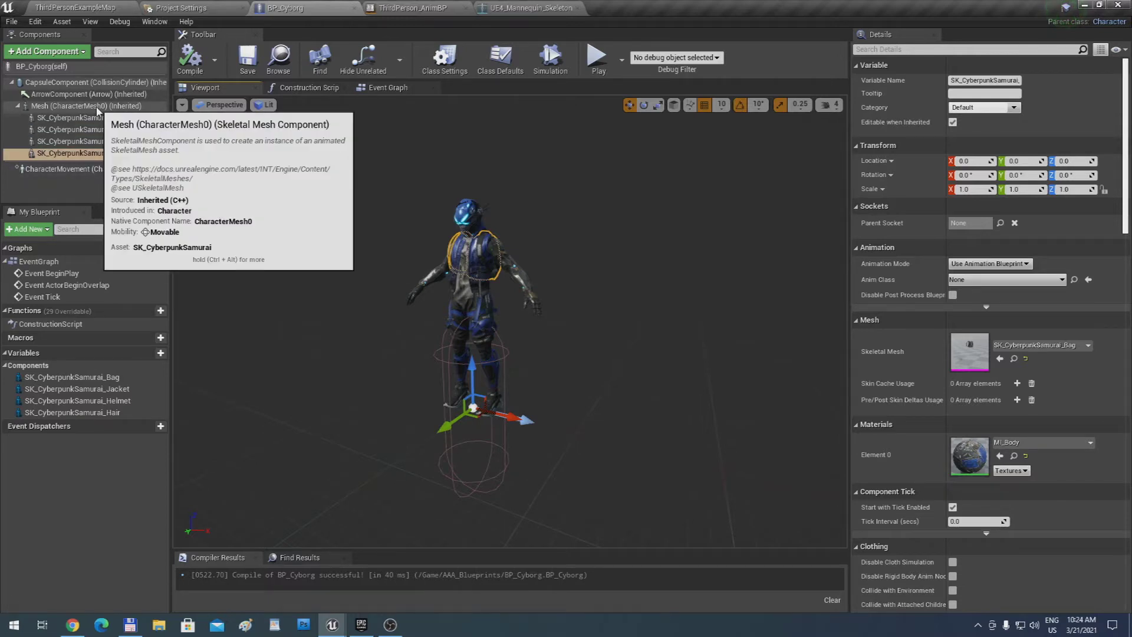
left_click(97, 106)
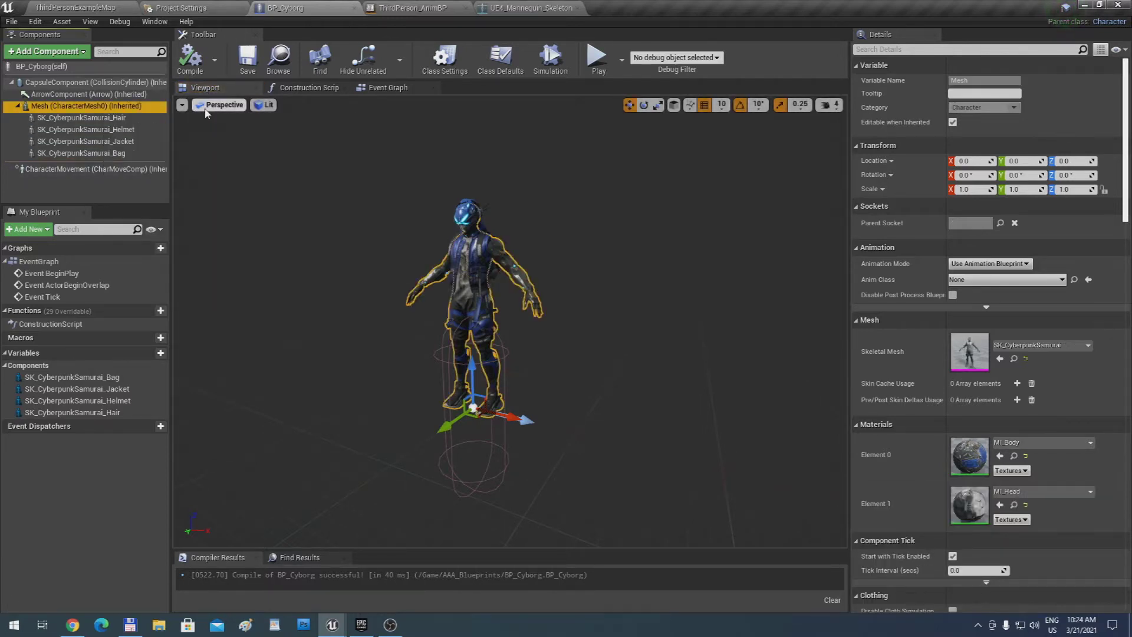
Reopen BP_Cyborg2 from the AAA_ABlueprints folder in the full Blueprint editor and show its viewport
left_click(188, 5)
left_click(118, 7)
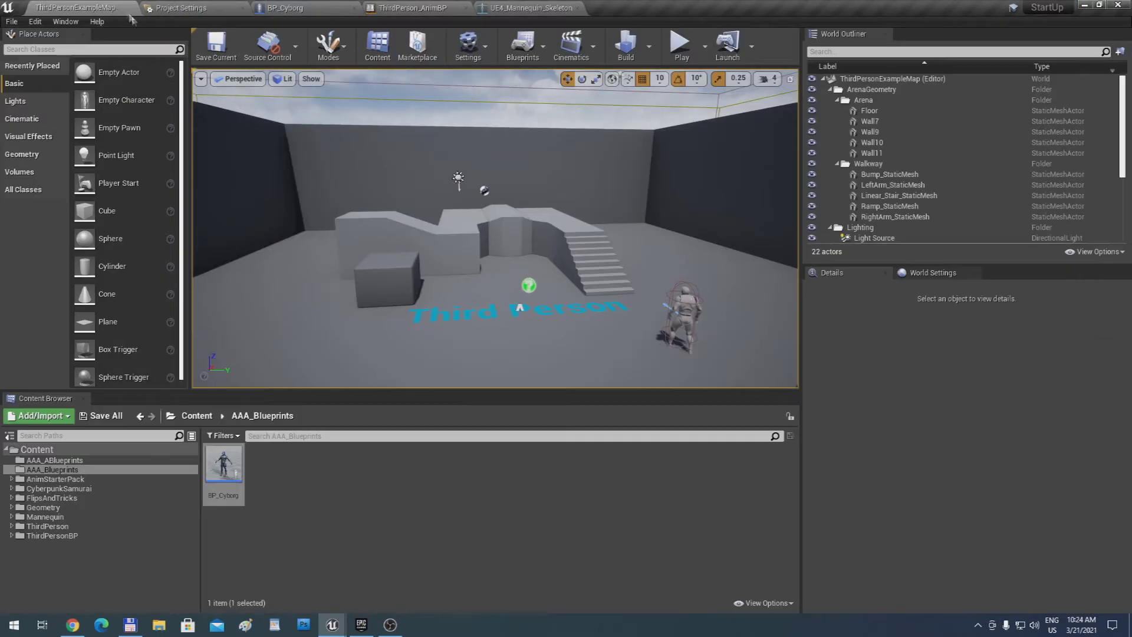
left_click(116, 461)
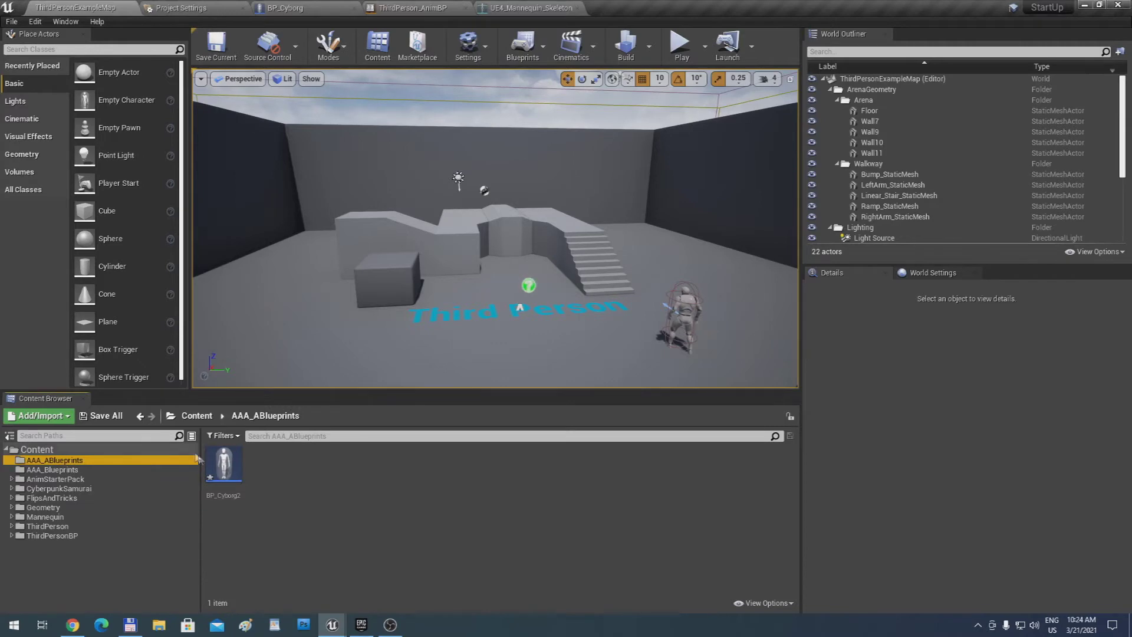
double_click(233, 469)
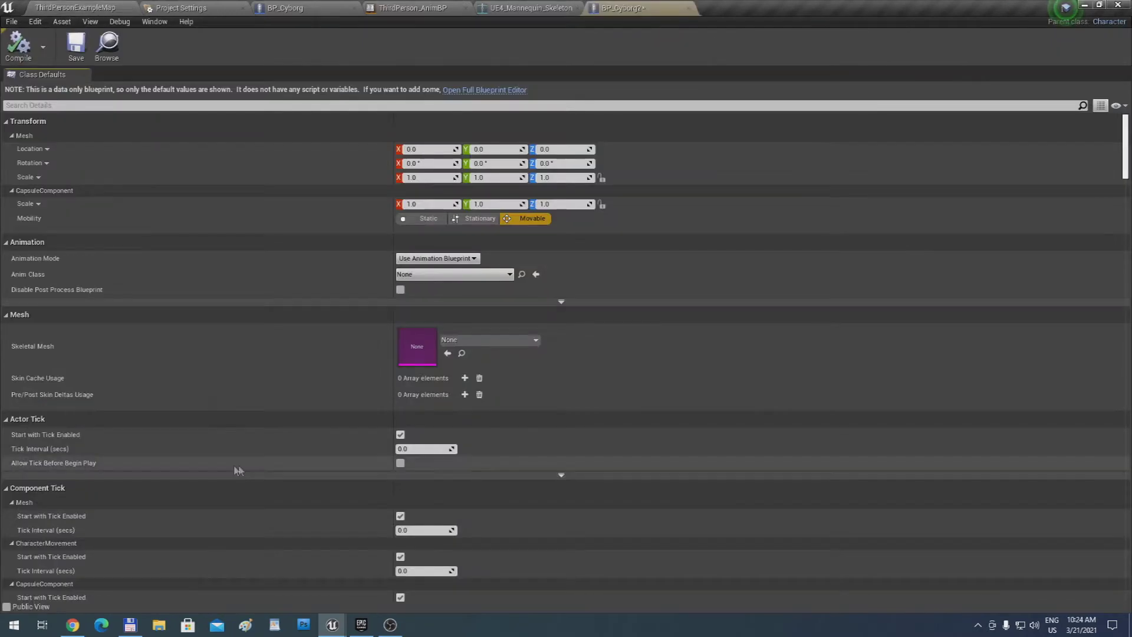
left_click(472, 91)
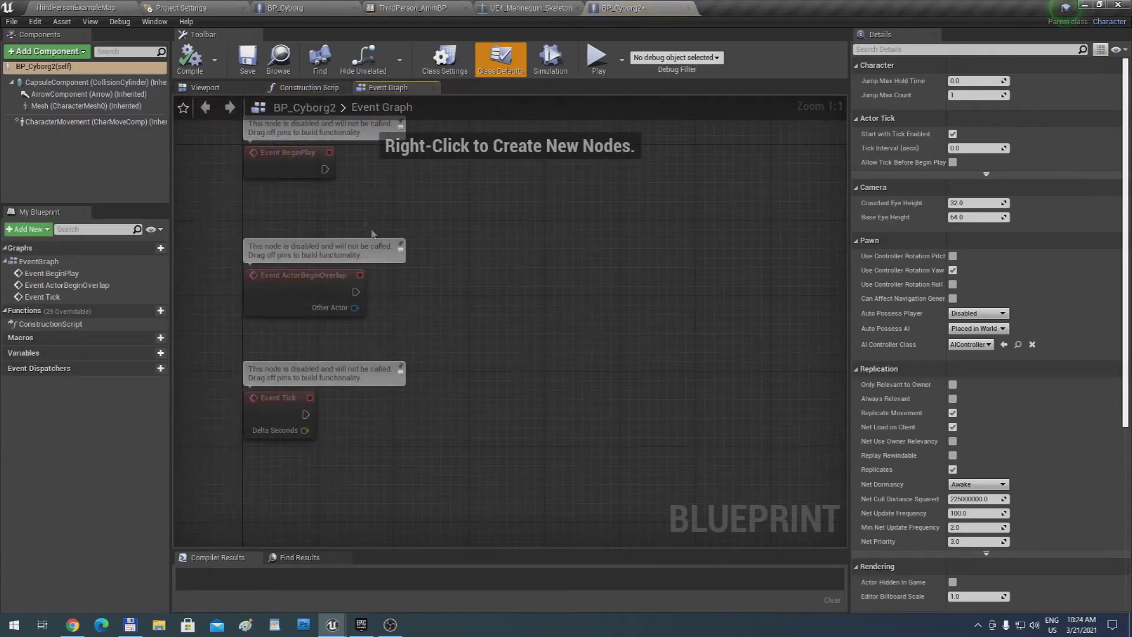
left_click(205, 87)
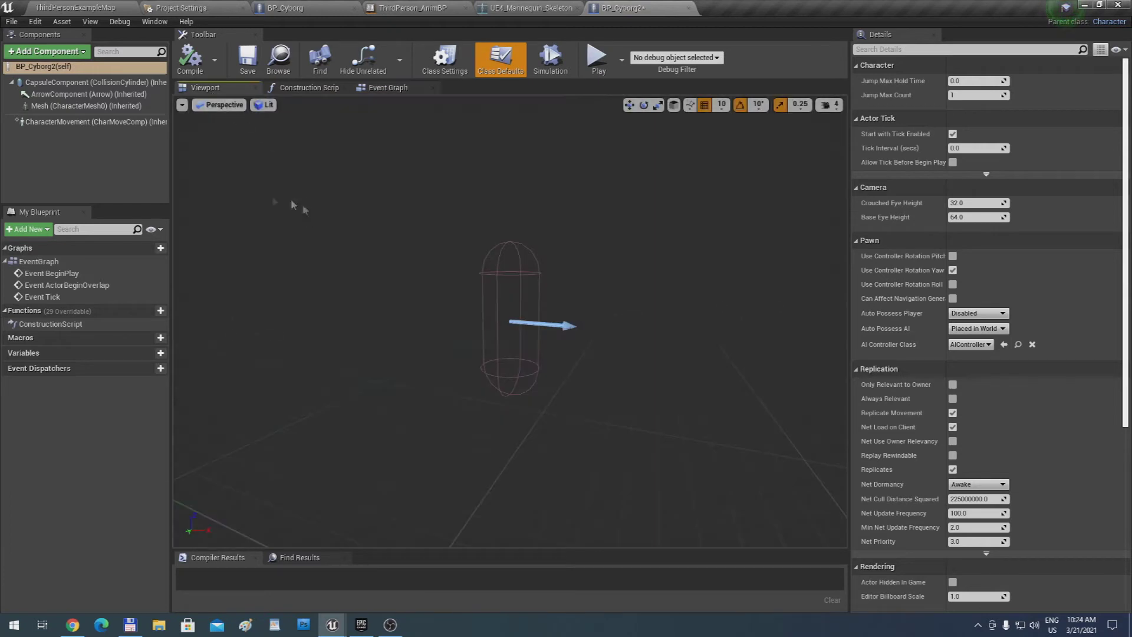
Assign SK_CyberpunkSamurai as the skeletal mesh of the inherited Mesh component and check the character in the viewport
left_click(118, 108)
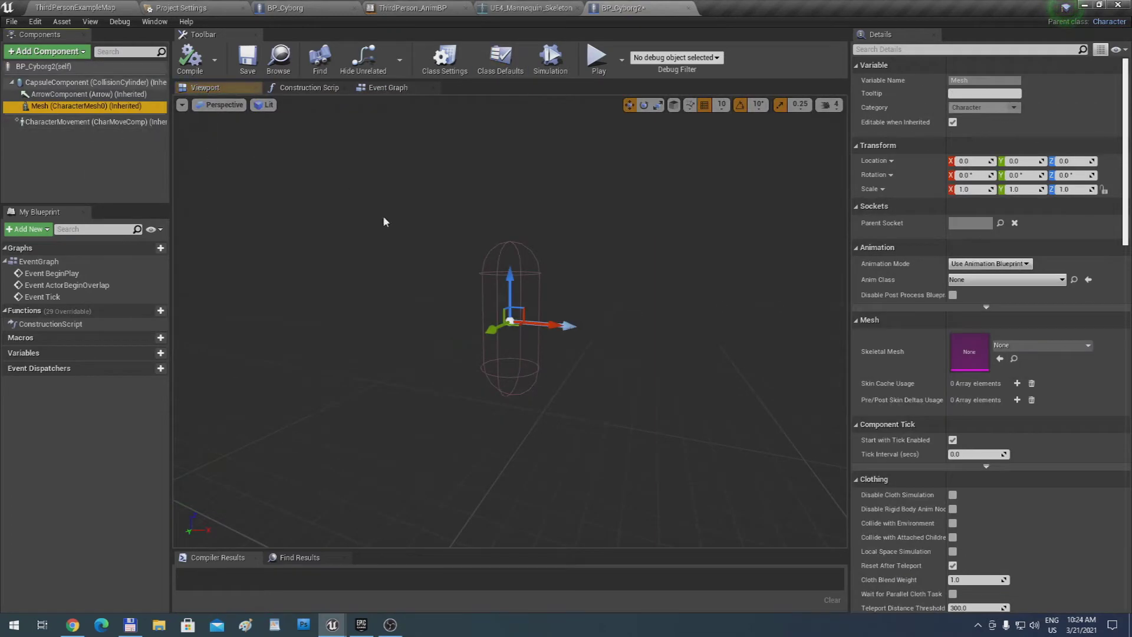
left_click(1017, 346)
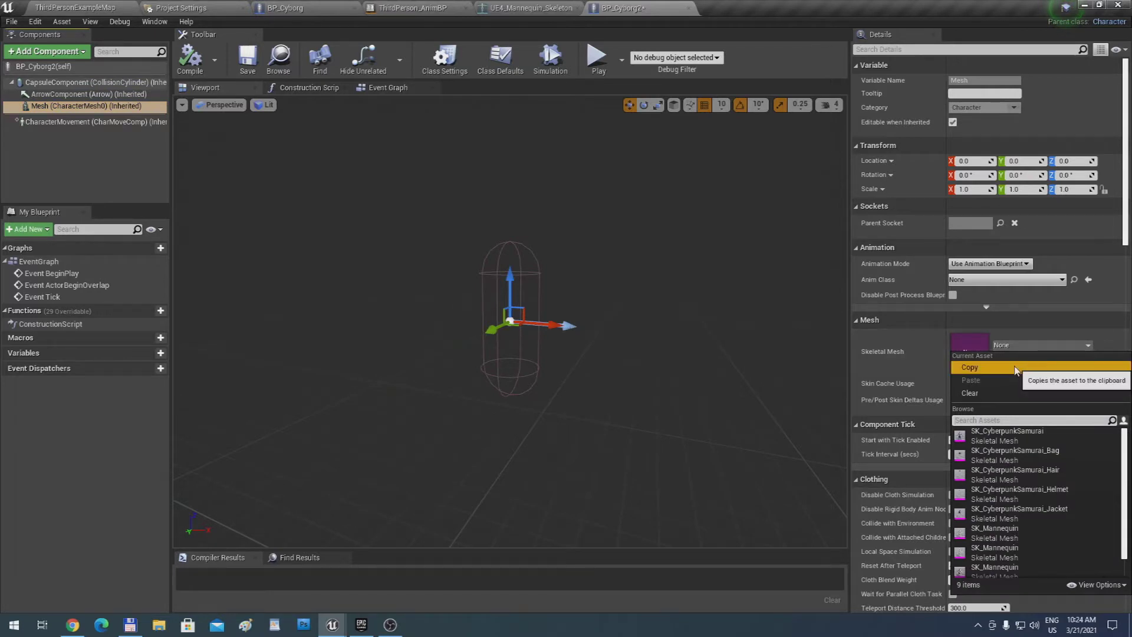
left_click(1005, 433)
right_click_drag(679, 360, 672, 324)
key("w")
key("s")
right_click_drag(721, 374, 729, 371)
key("w")
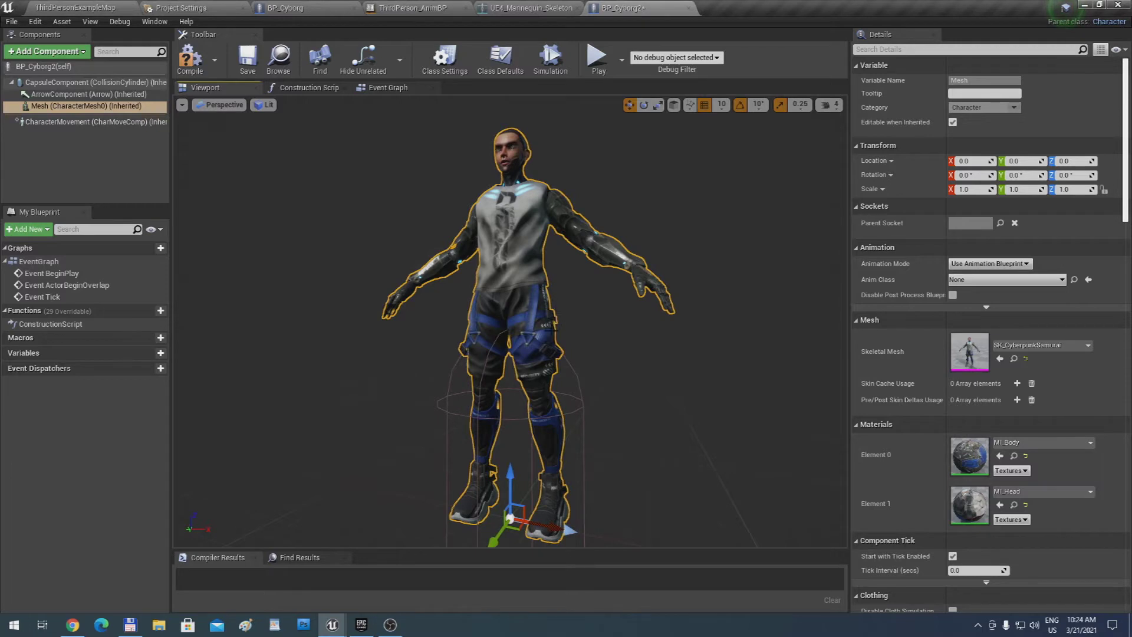
right_click_drag(553, 332, 554, 335)
key("s")
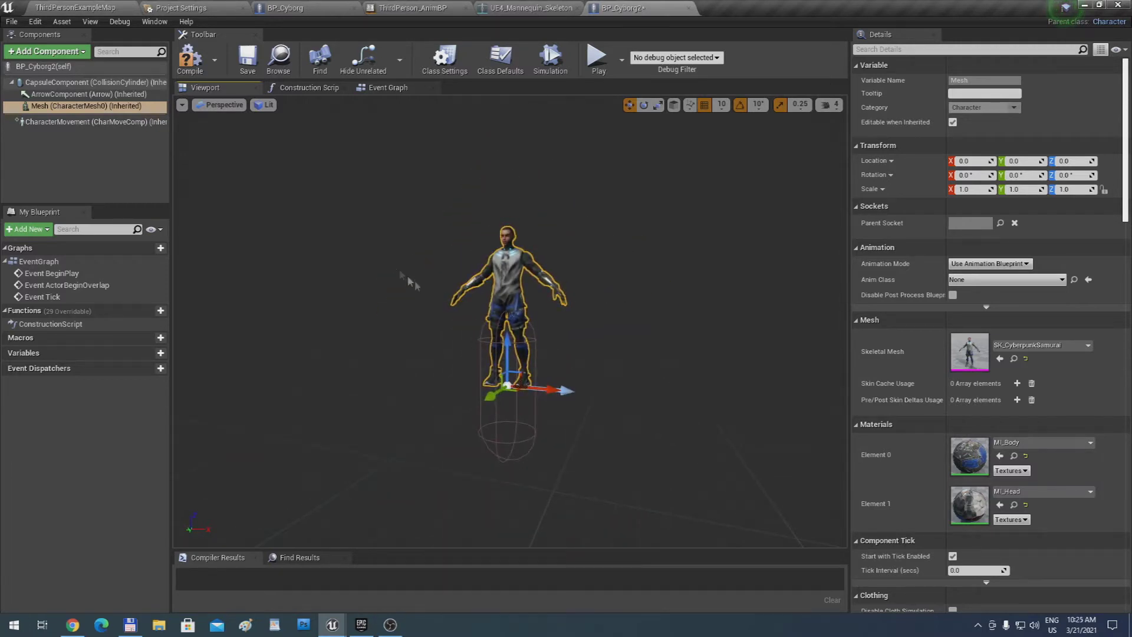
Compile and save the BP_Cyborg2 blueprint, and close its editor
left_click(191, 62)
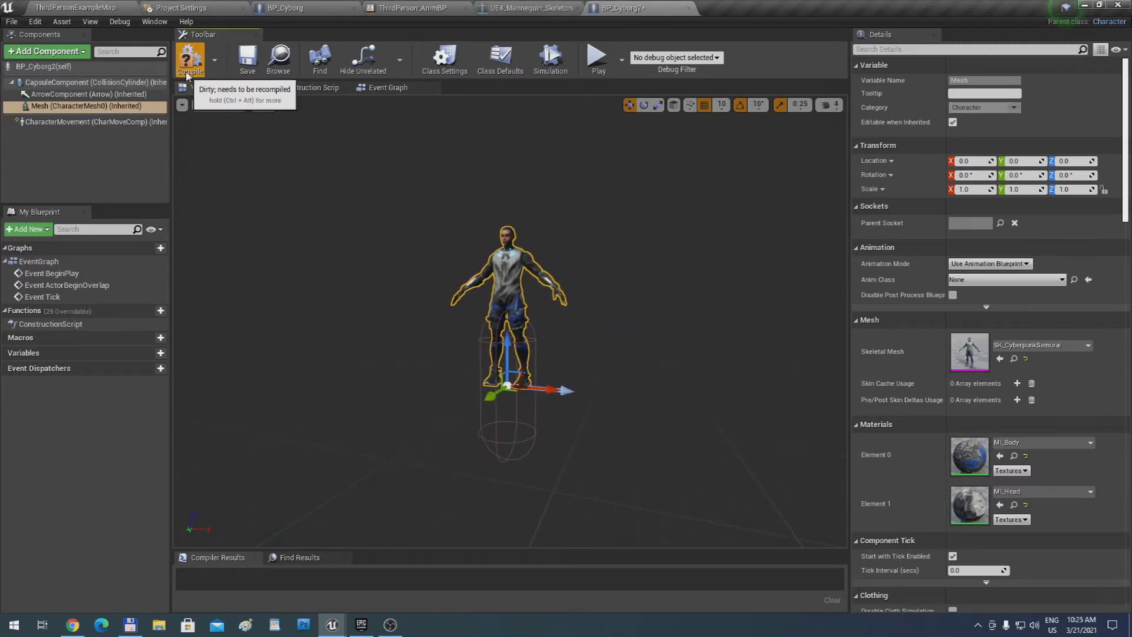
left_click(248, 59)
right_click_drag(374, 190, 378, 190)
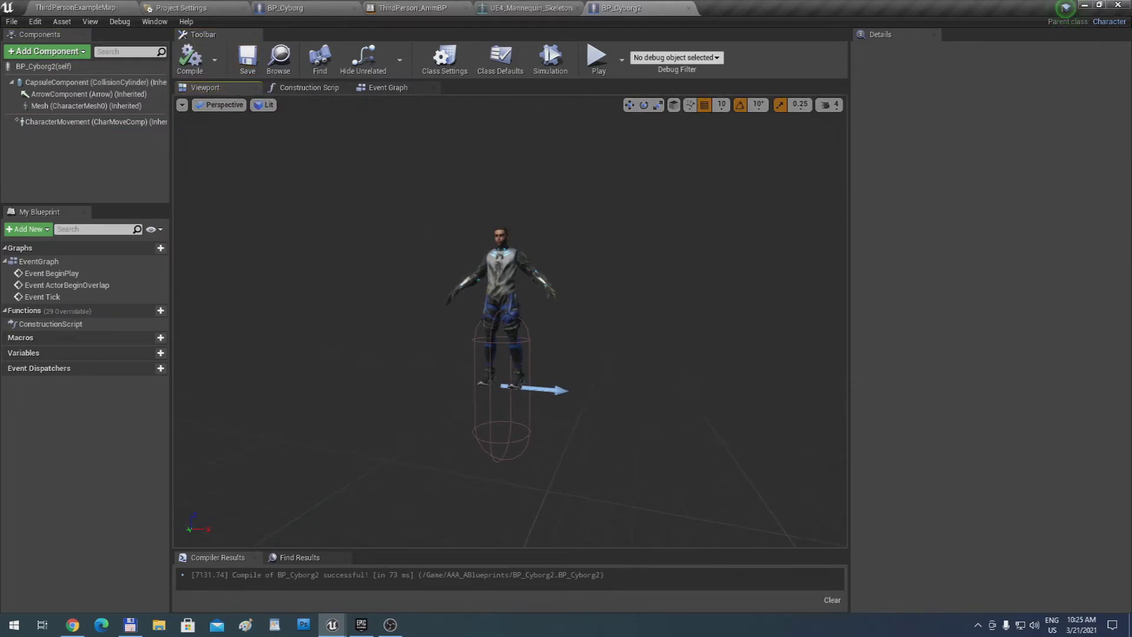
left_click(688, 9)
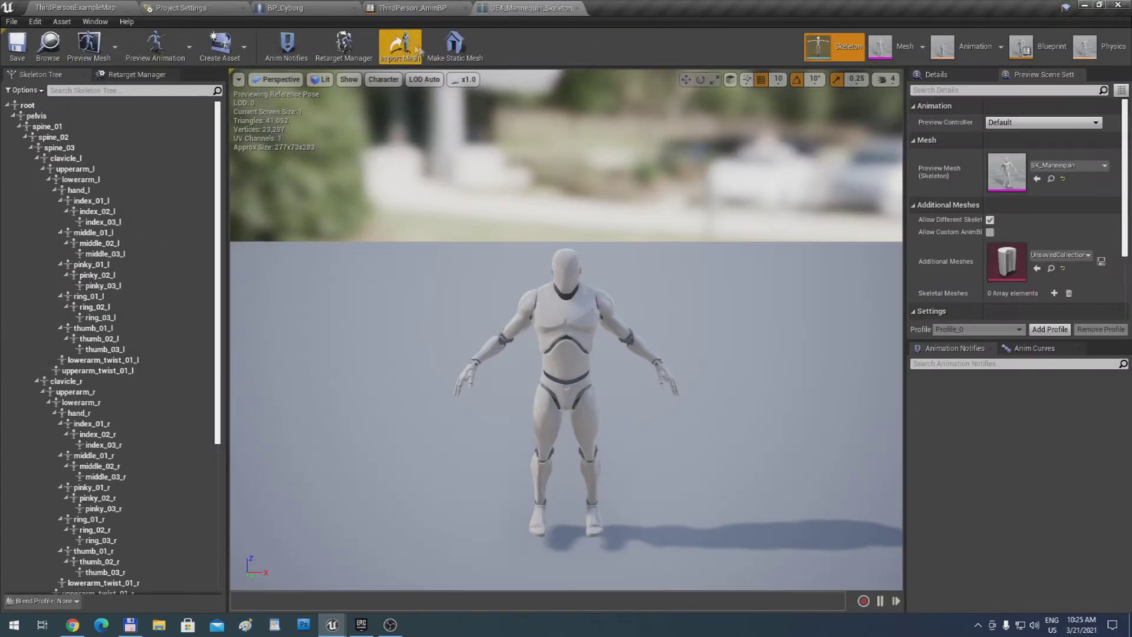
In the BP_Cyborg blueprint, rotate the character Mesh about -90° around the Z axis to face along the arrow
left_click(339, 7)
left_click_drag(354, 248, 349, 221)
mouse_move(350, 221)
right_mouse_down()
mouse_move(352, 171)
mouse_move(351, 212)
mouse_move(377, 207)
mouse_move(336, 210)
mouse_move(363, 210)
right_mouse_up()
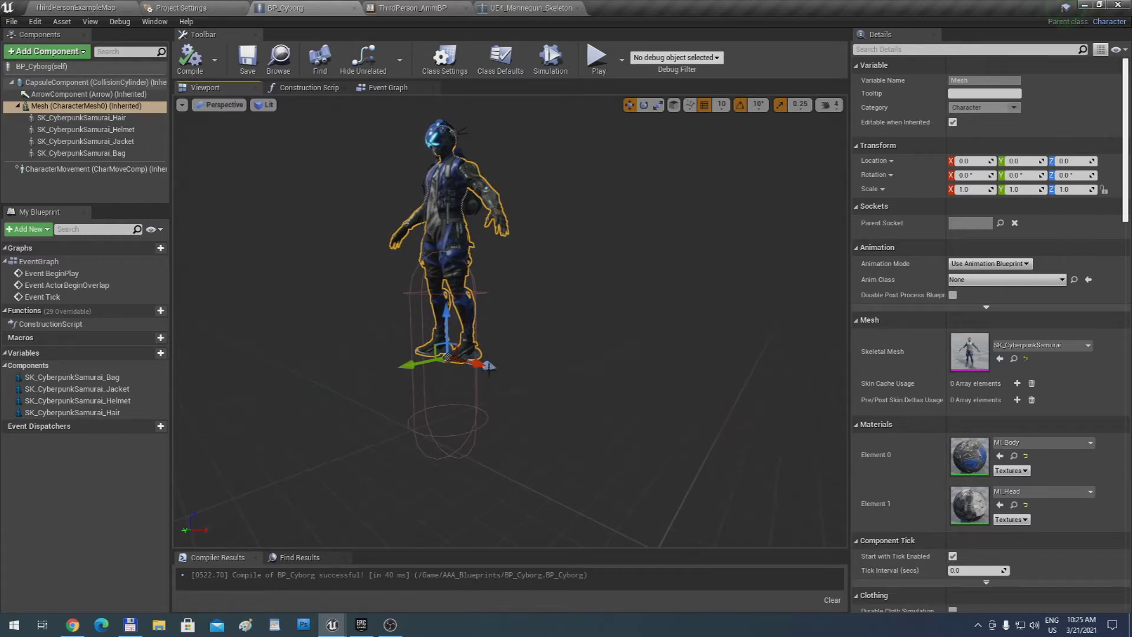
key("r")
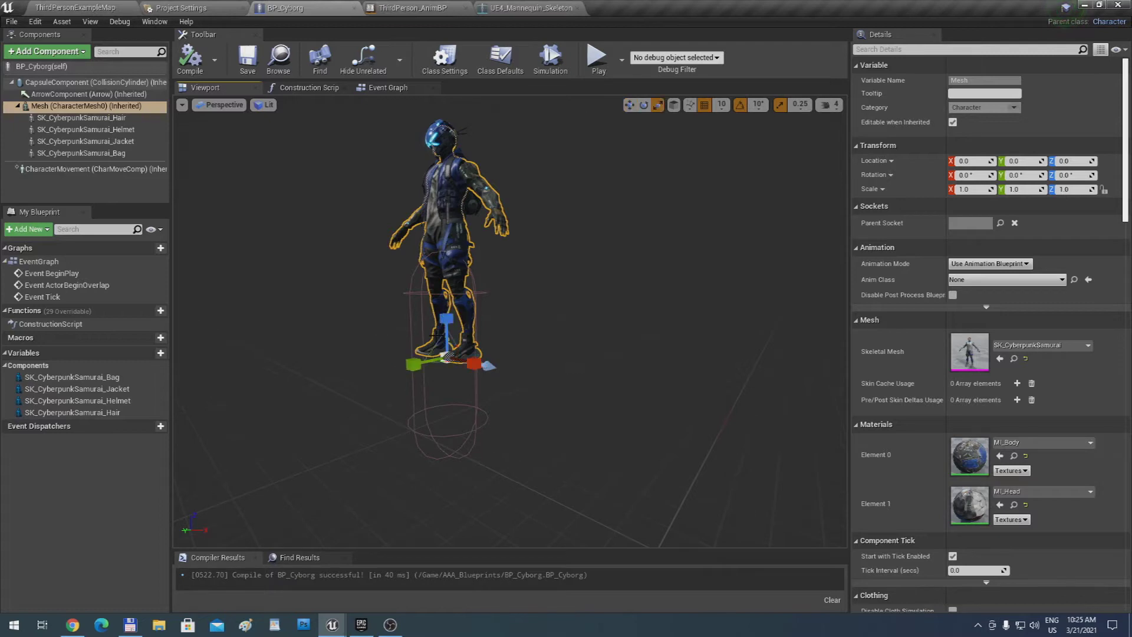
key("e")
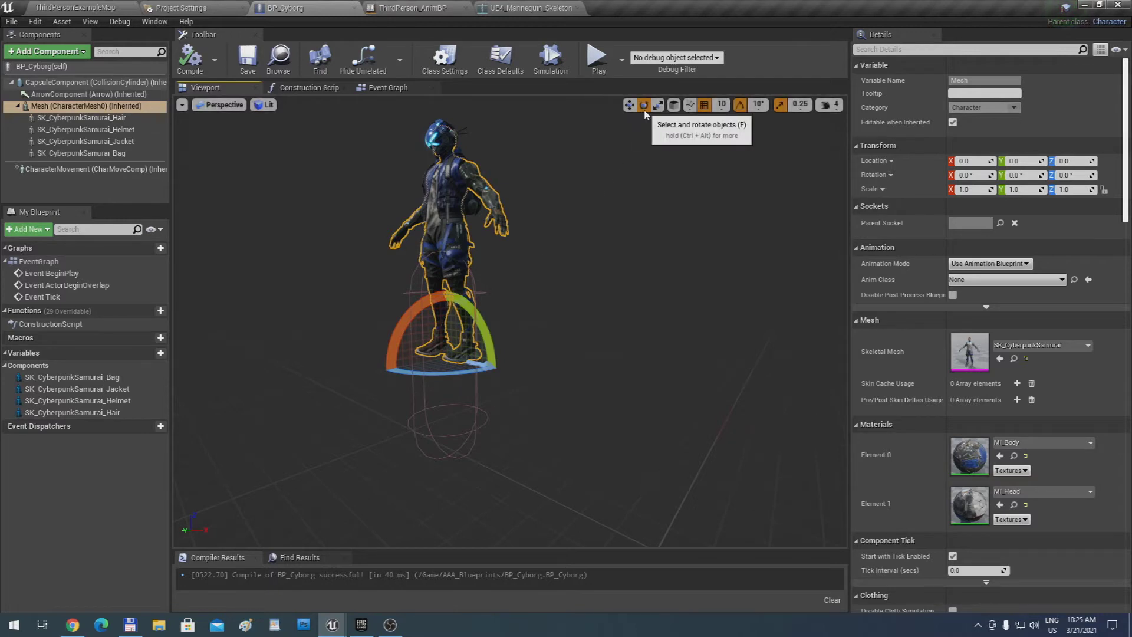
left_click_drag(435, 374, 472, 373)
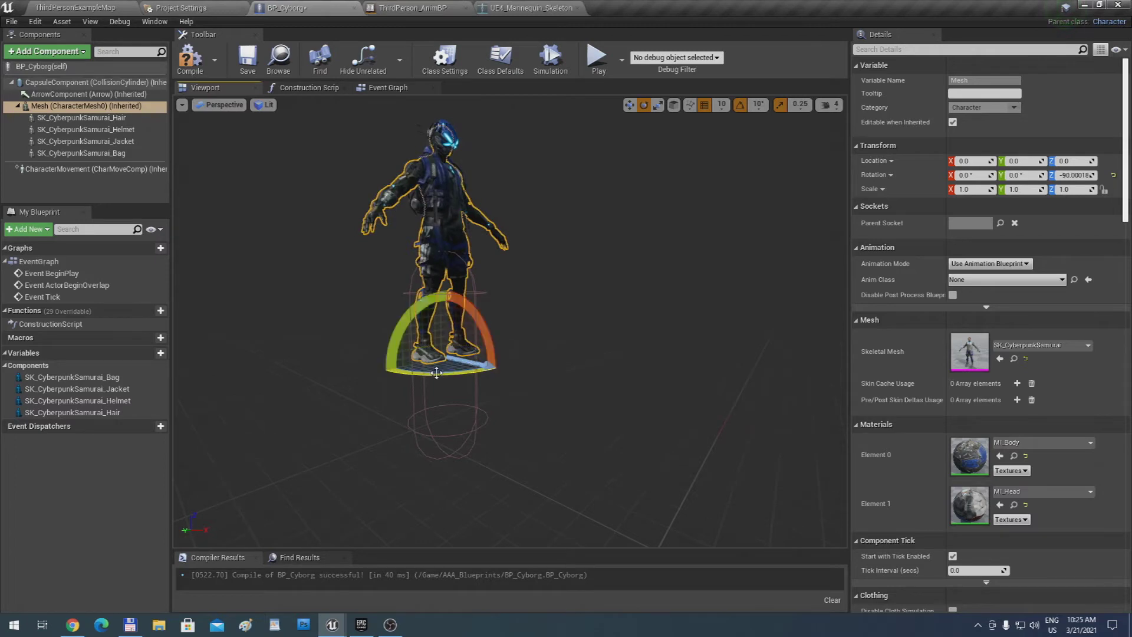
In the front view, lower the character Mesh to Z location -90 and check its feet against the bottom of the capsule
left_click(235, 106)
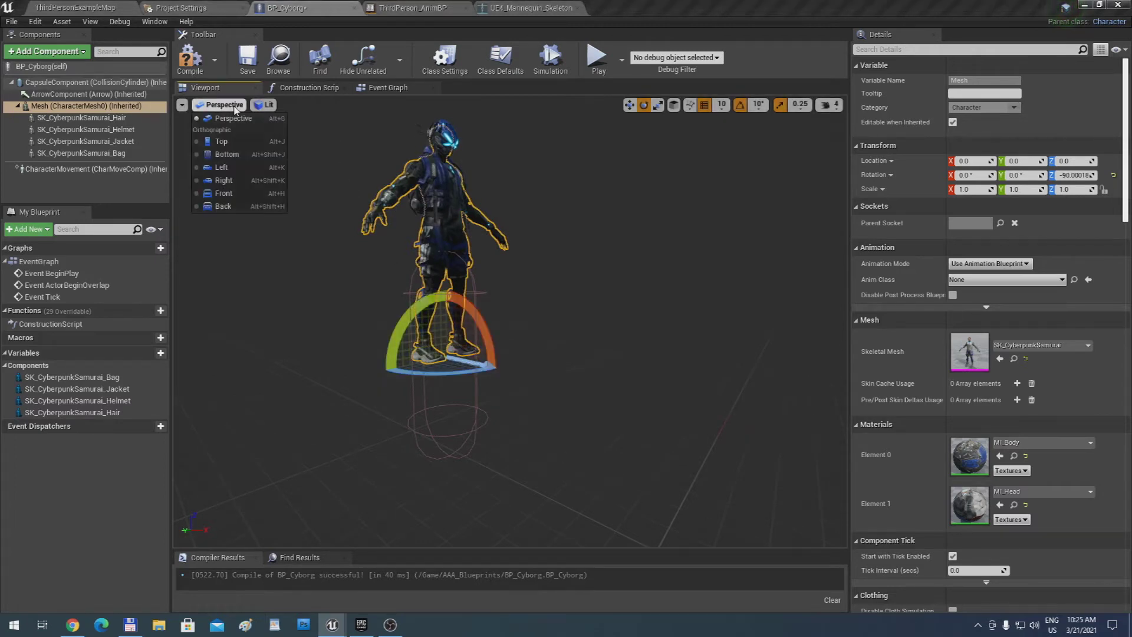
left_click(248, 195)
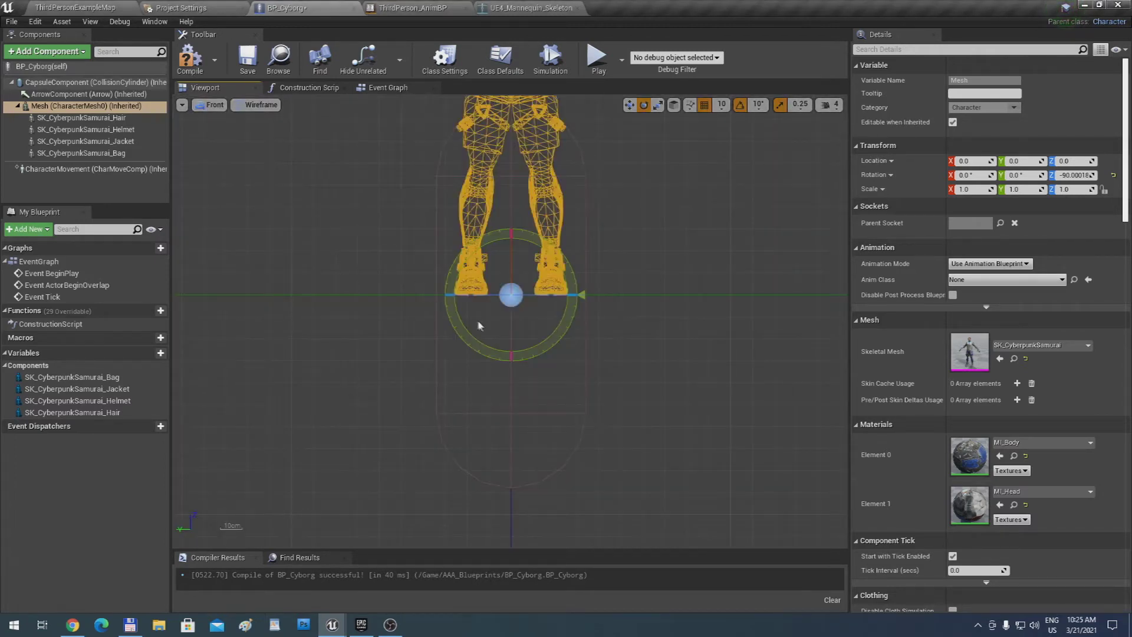
scroll(480, 325, "down", 3)
scroll(480, 329, "down", 1)
key("w")
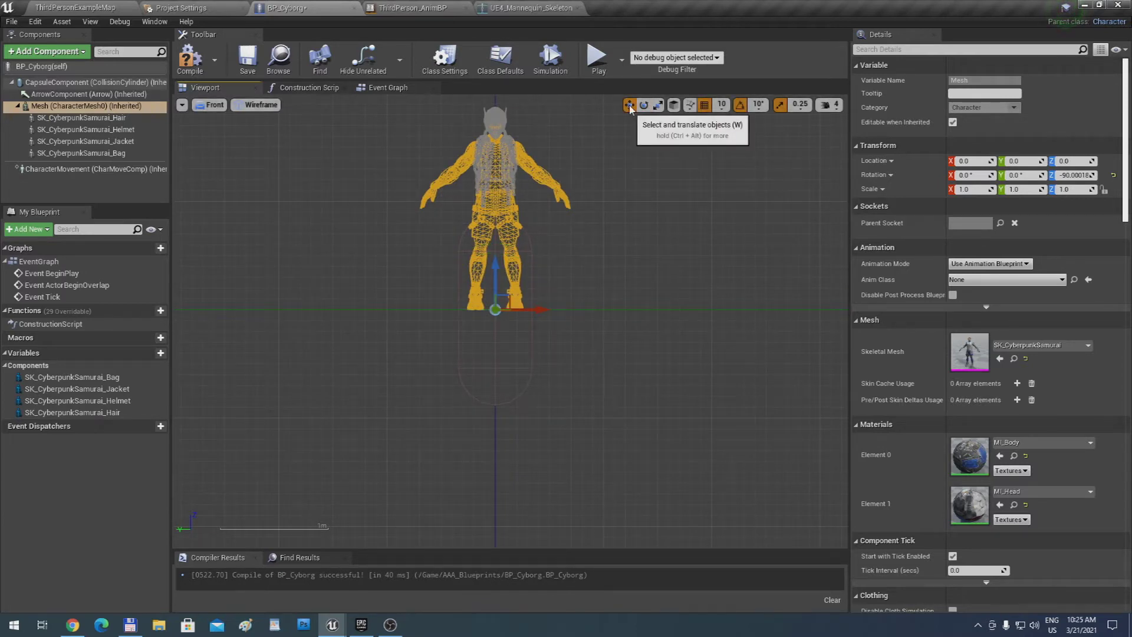
scroll(500, 236, "up", 2)
left_click_drag(498, 284, 498, 413)
scroll(503, 465, "up", 1)
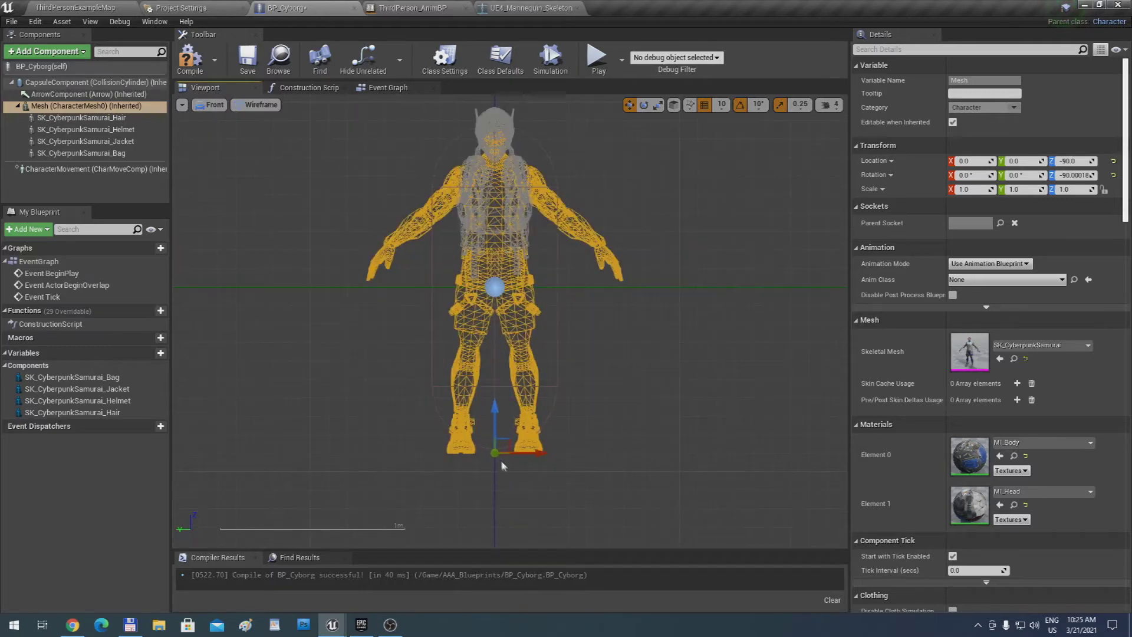
scroll(503, 466, "up", 4)
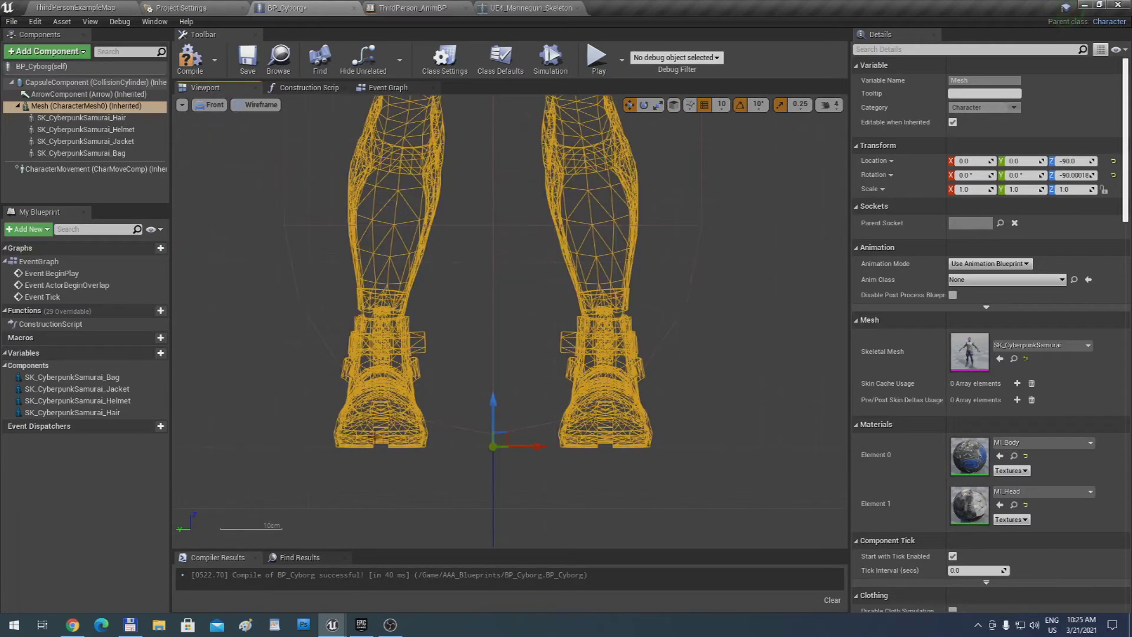
scroll(472, 433, "down", 1)
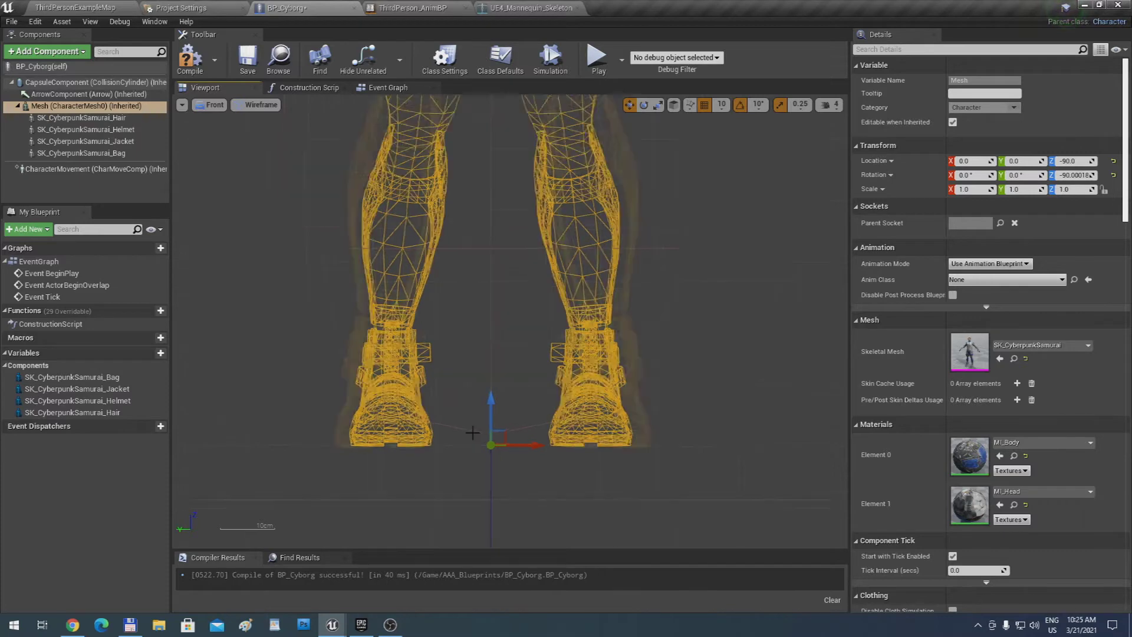
scroll(472, 433, "down", 5)
right_click_drag(501, 429, 499, 435)
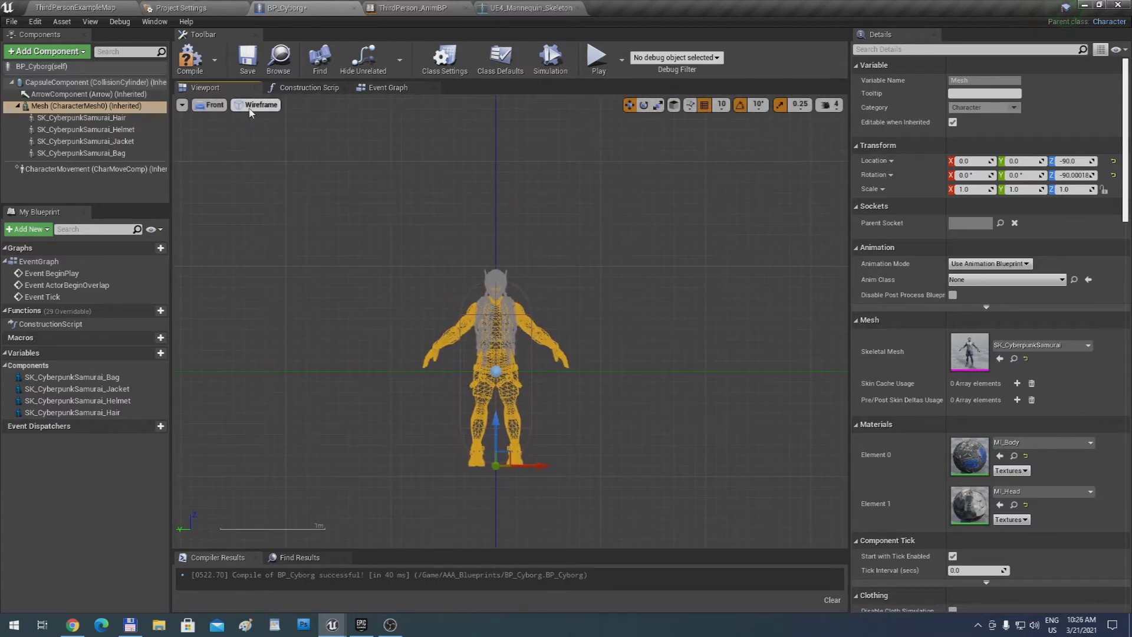
Return to the perspective view, and compile and save the BP_Cyborg blueprint
left_click(213, 105)
left_click(222, 120)
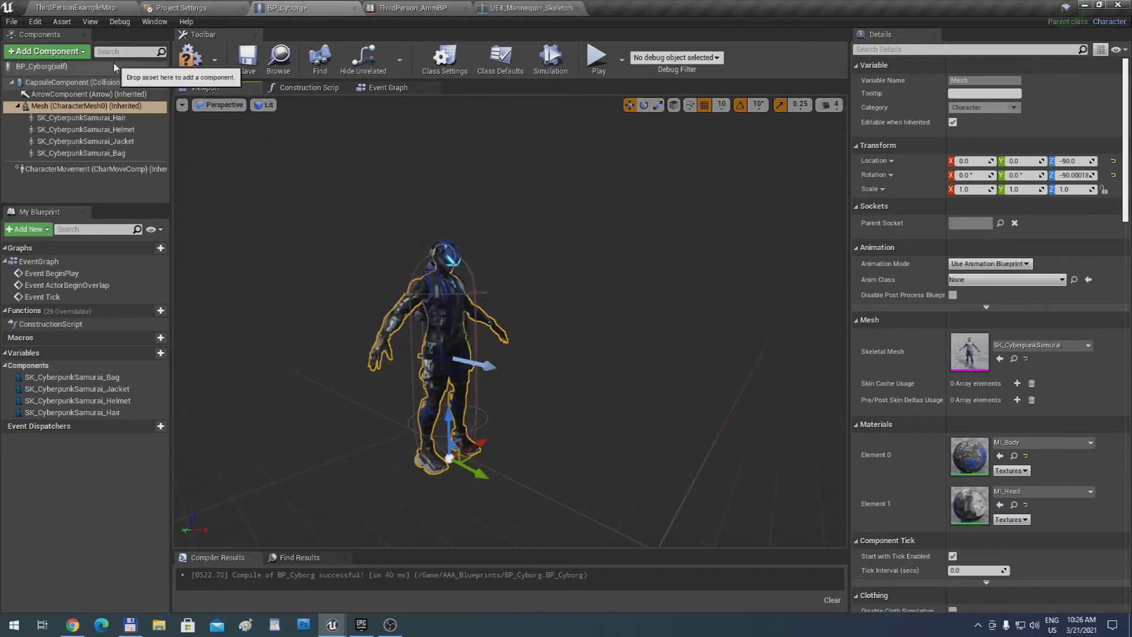
left_click(189, 57)
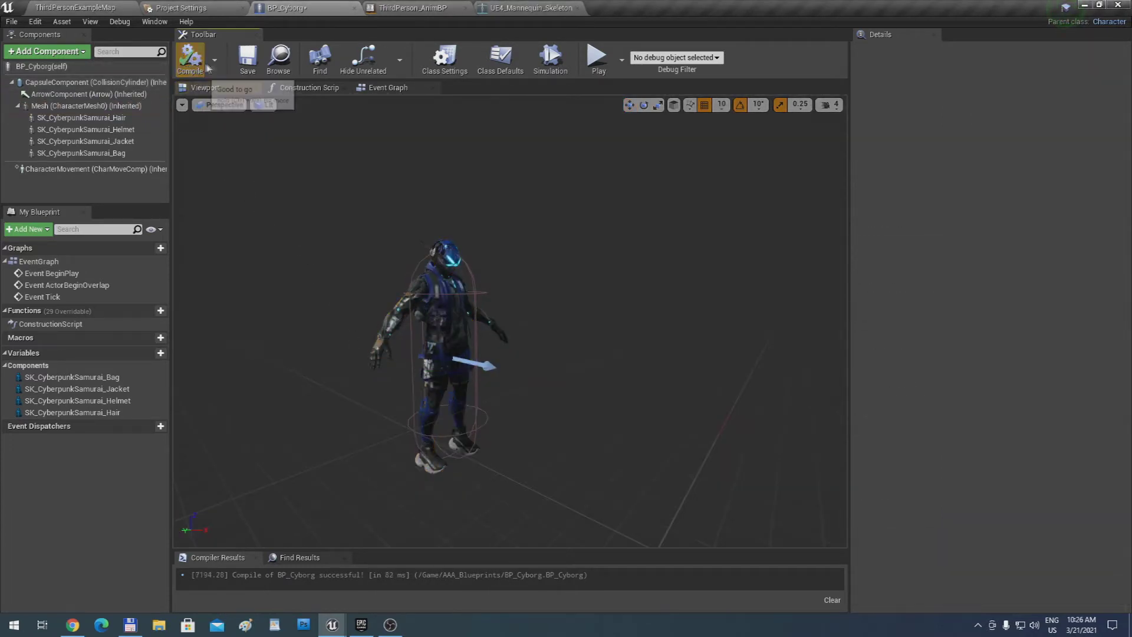
left_click(247, 59)
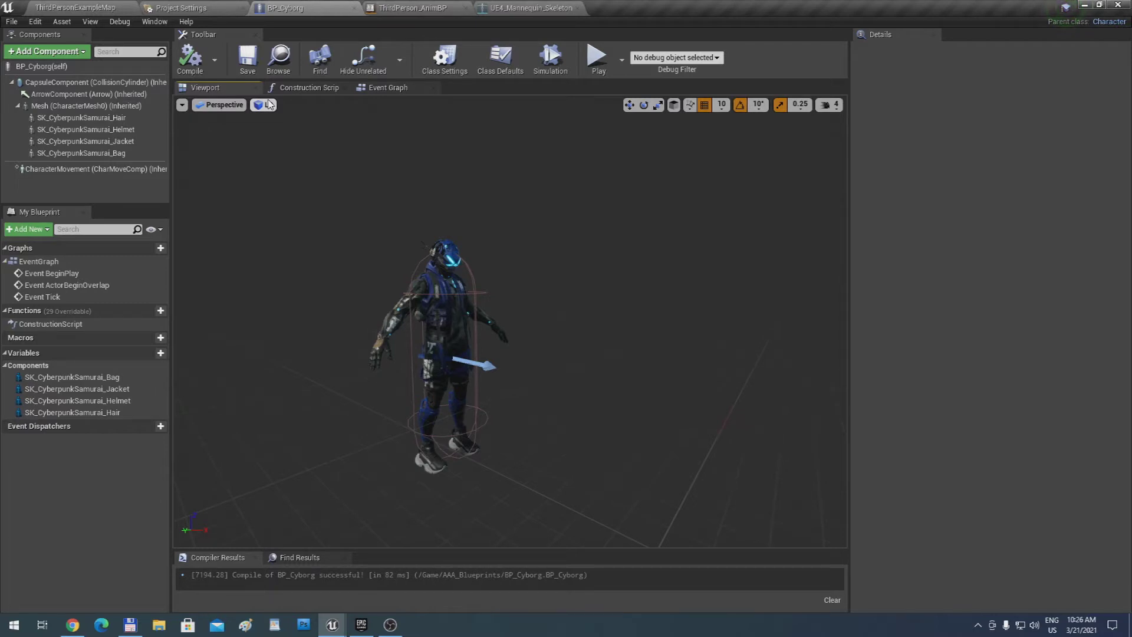
Disable Use Controller Rotation Yaw in the BP_Cyborg class defaults, then compile and save the blueprint
left_click(87, 68)
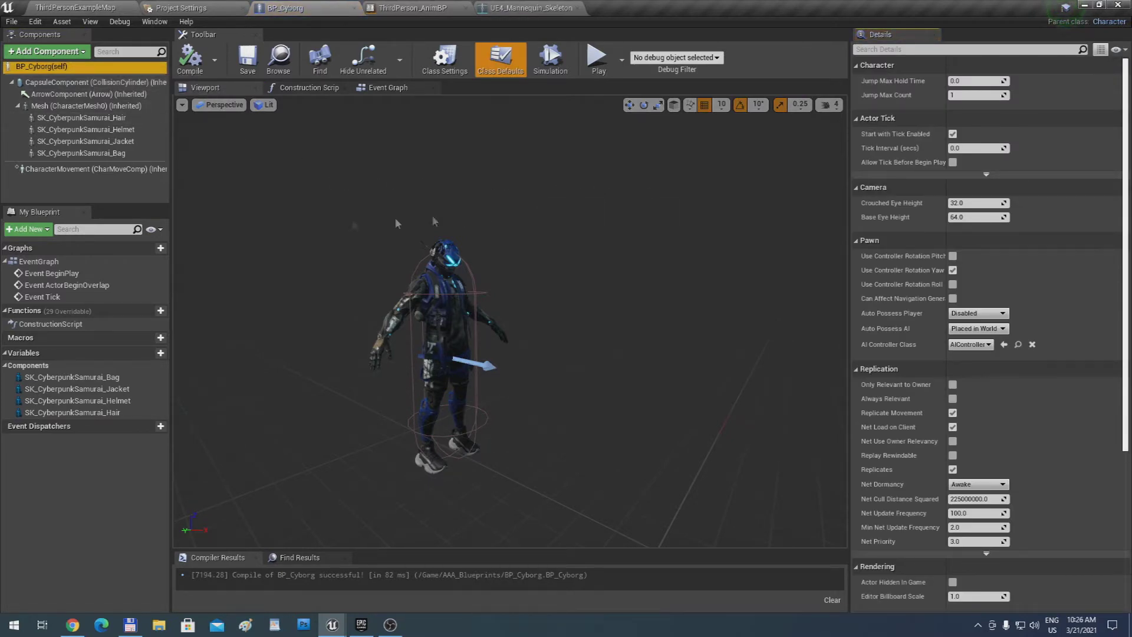
left_click(510, 321)
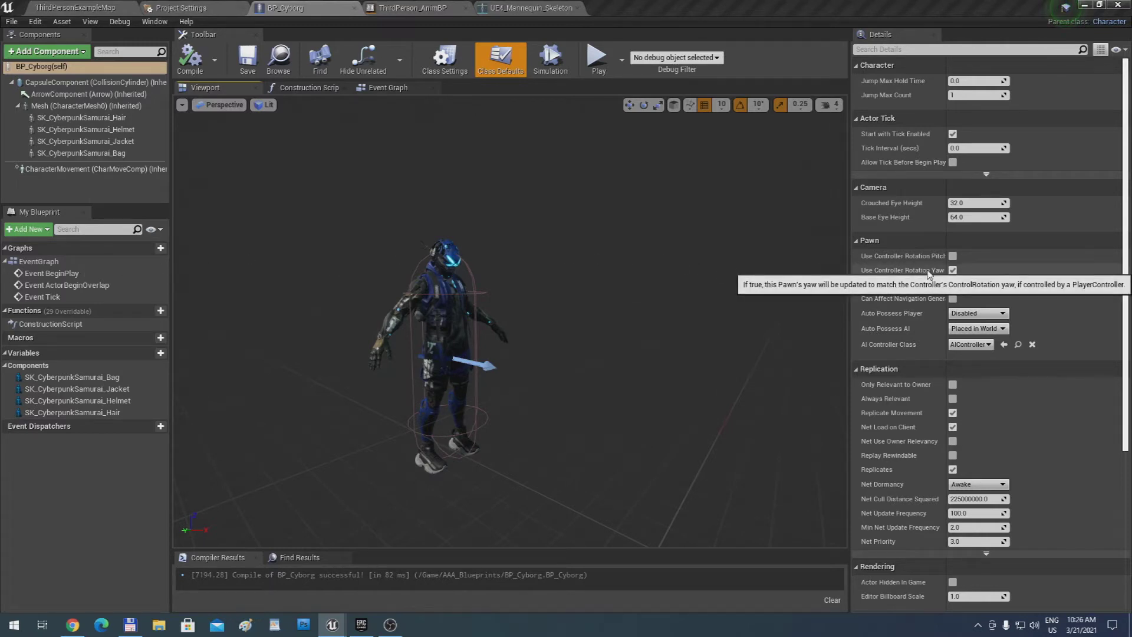
left_click(953, 270)
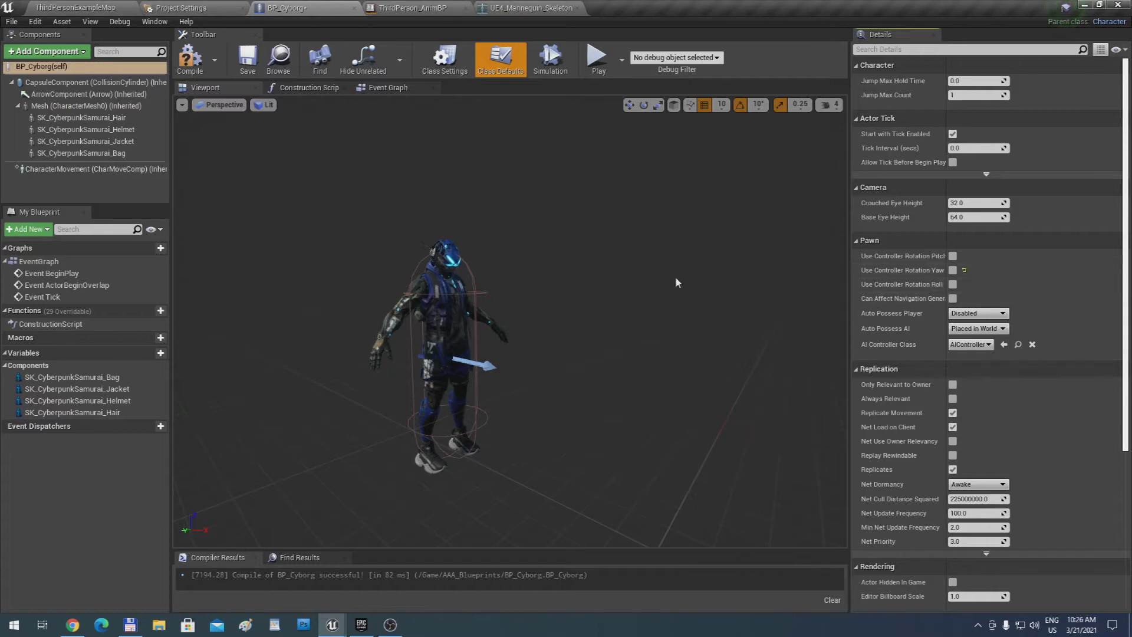
left_click(200, 66)
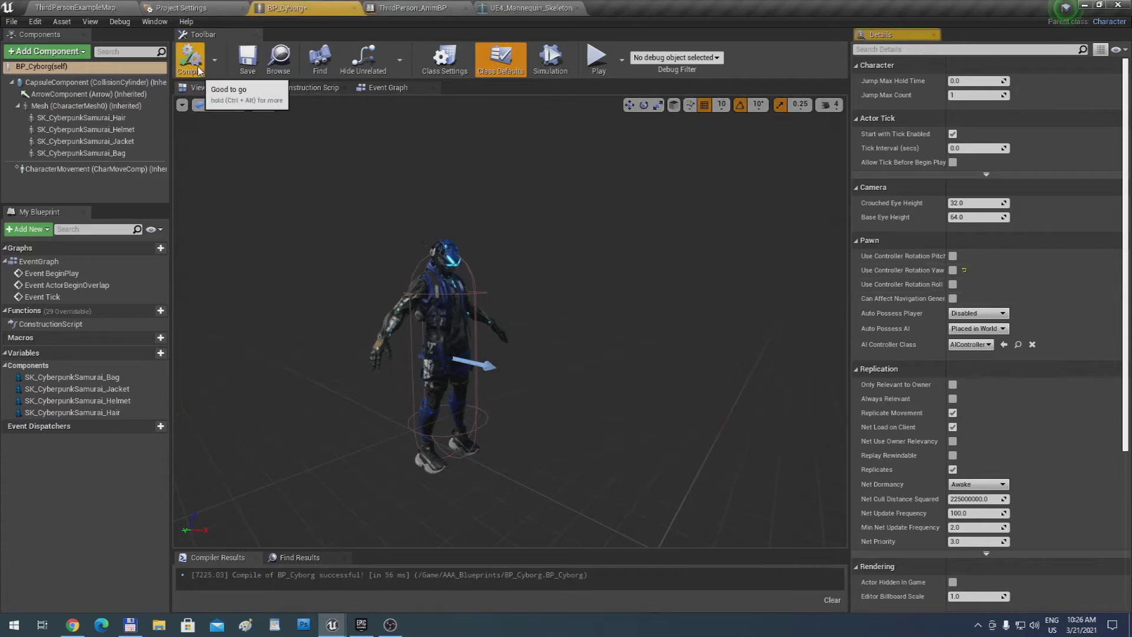
left_click(247, 59)
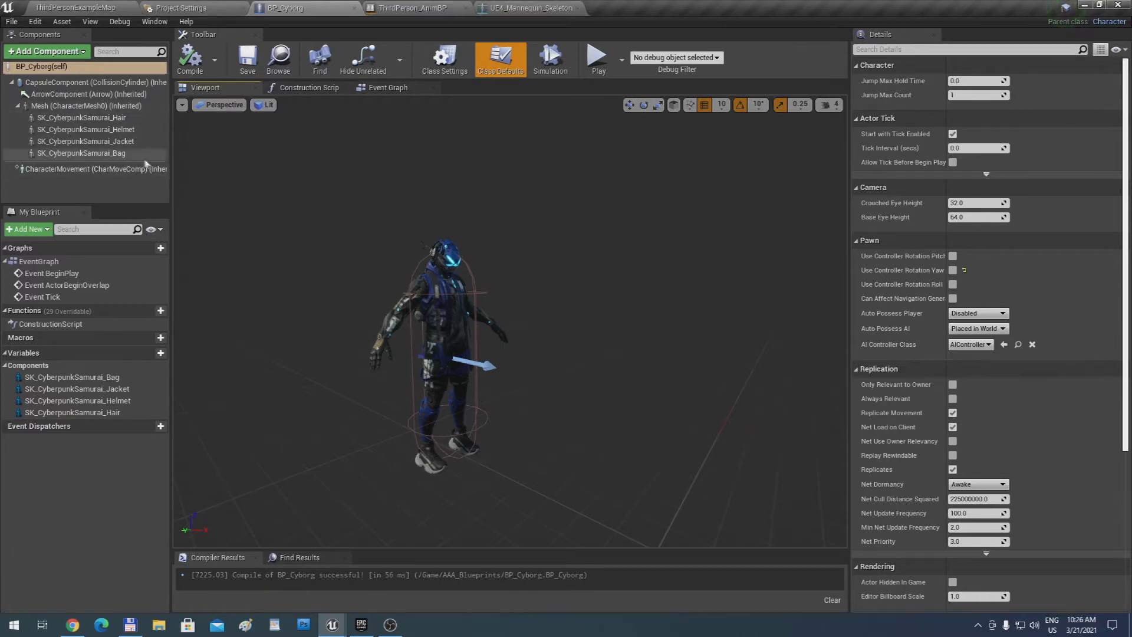
Enable Orient Rotation to Movement on the CharacterMovement component and compile the blueprint
left_click(116, 171)
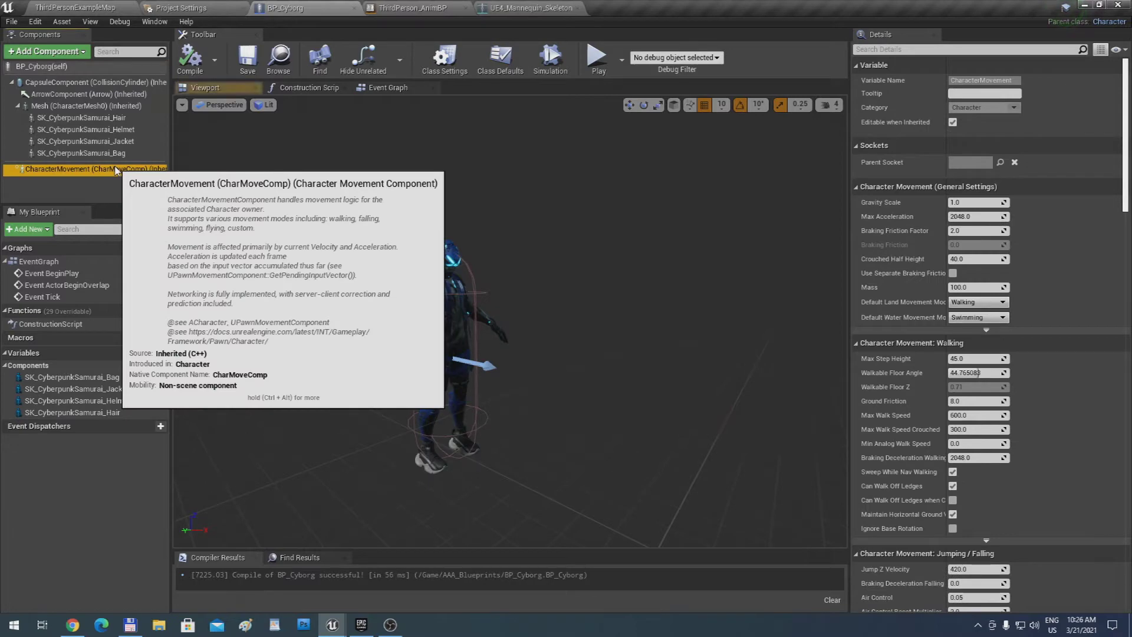
scroll(988, 274, "down", 15)
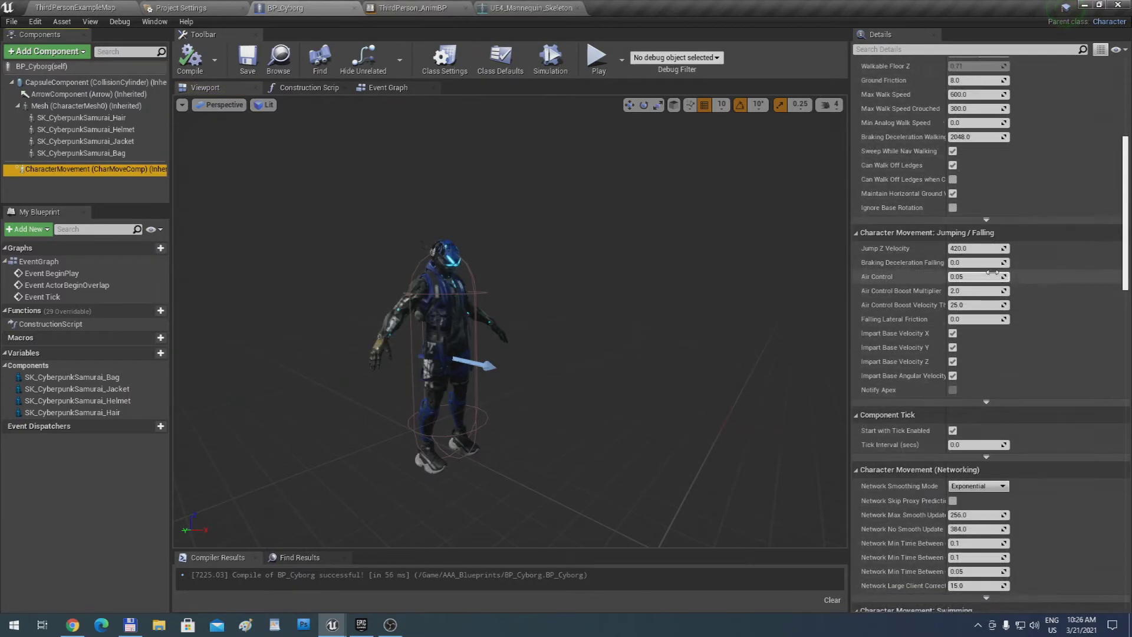
scroll(989, 277, "down", 2)
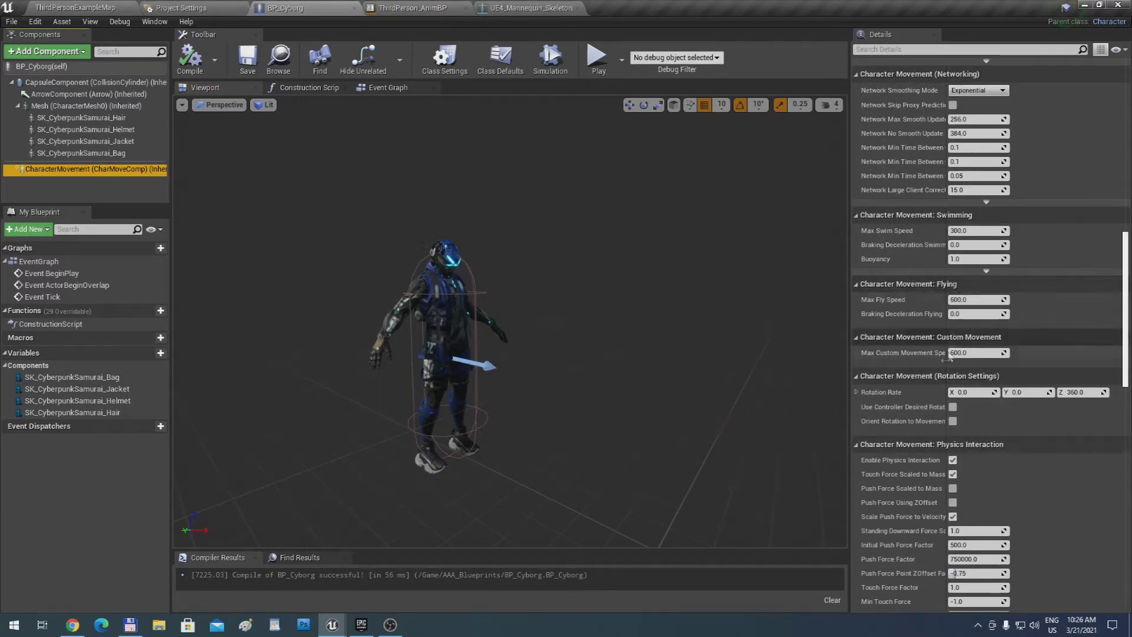
left_click(953, 422)
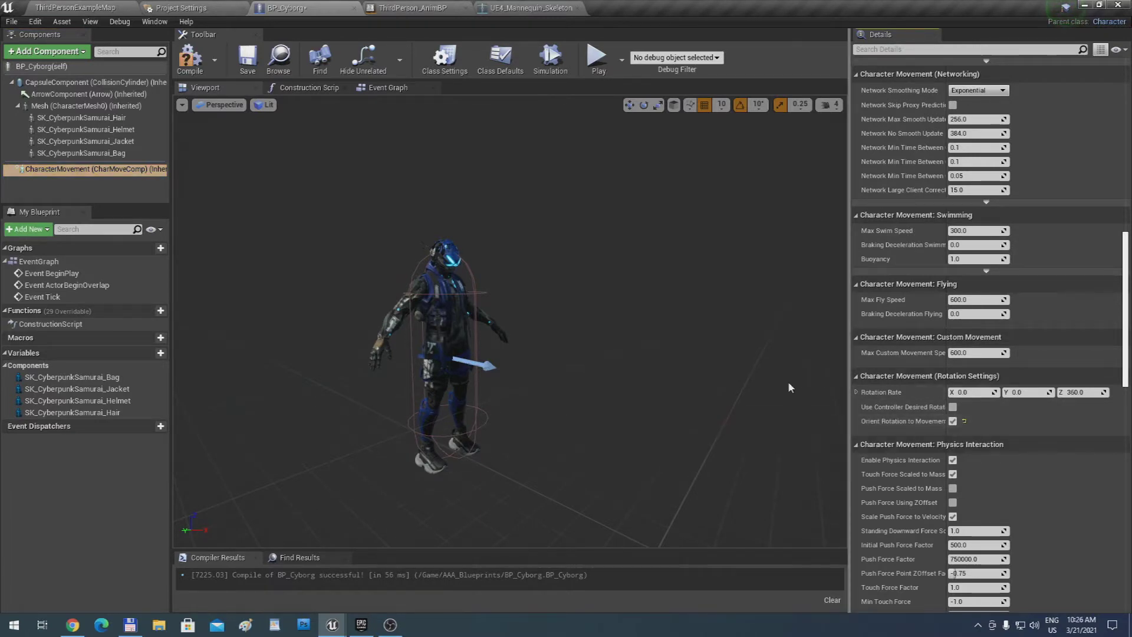
left_click(190, 59)
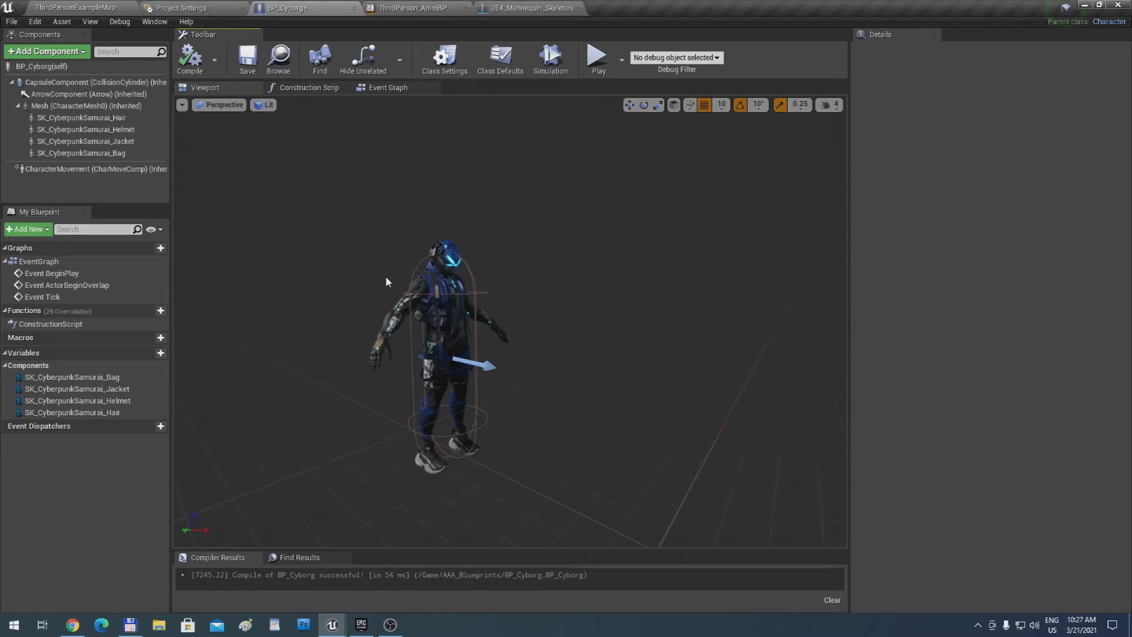
Add a Spring Arm component to BP_Cyborg, keeping the default name SpringArm
left_click(47, 52)
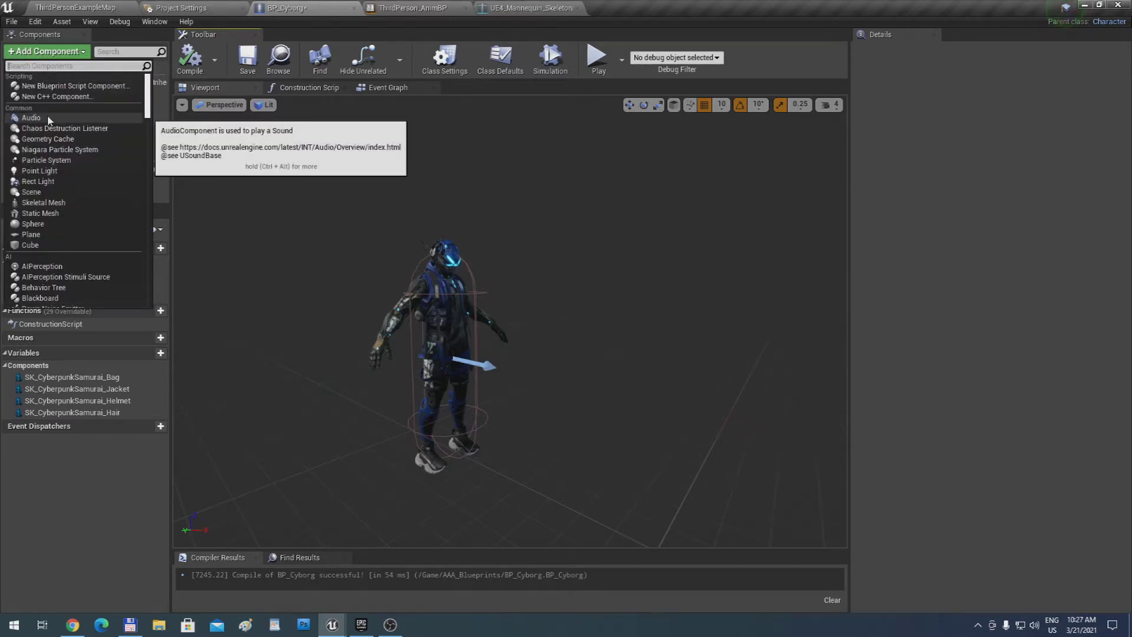
type("spring")
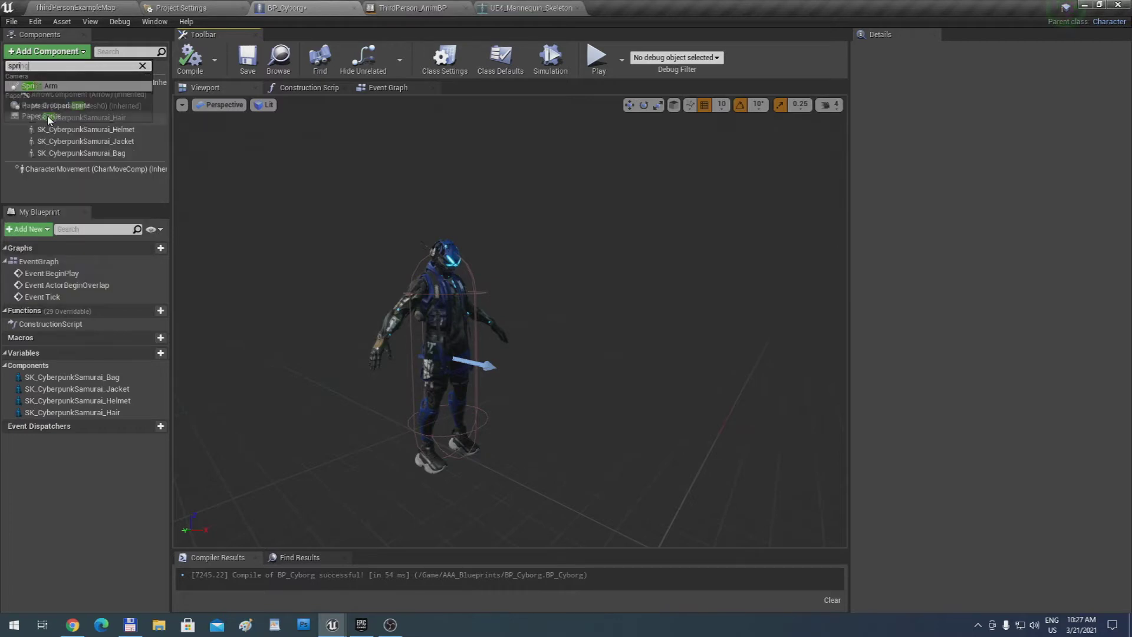
key("Return")
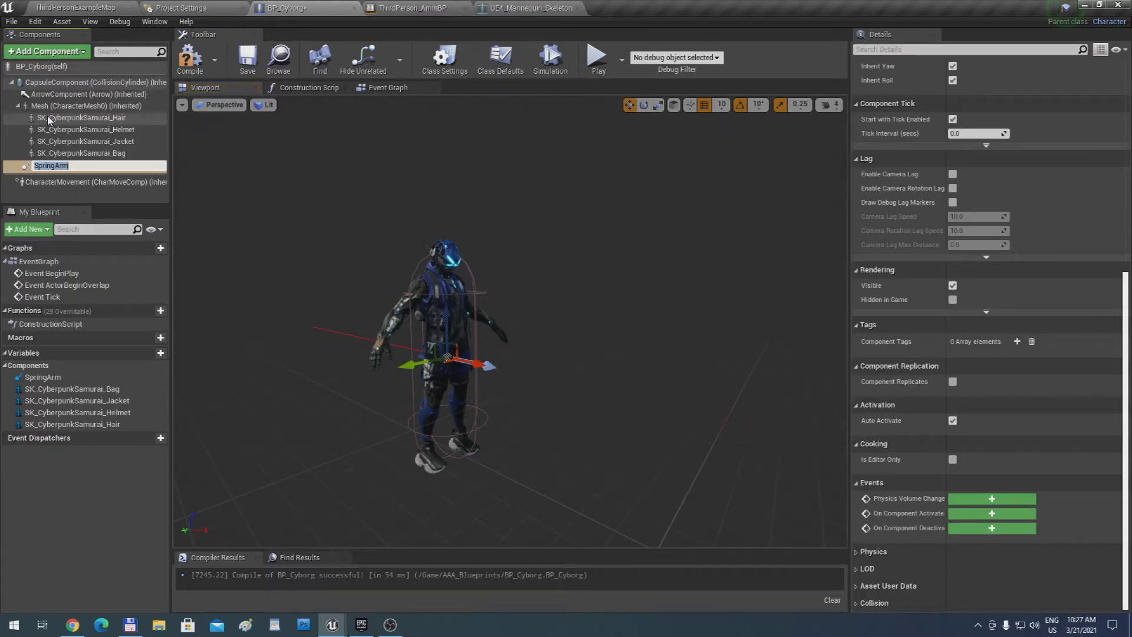
key("Return")
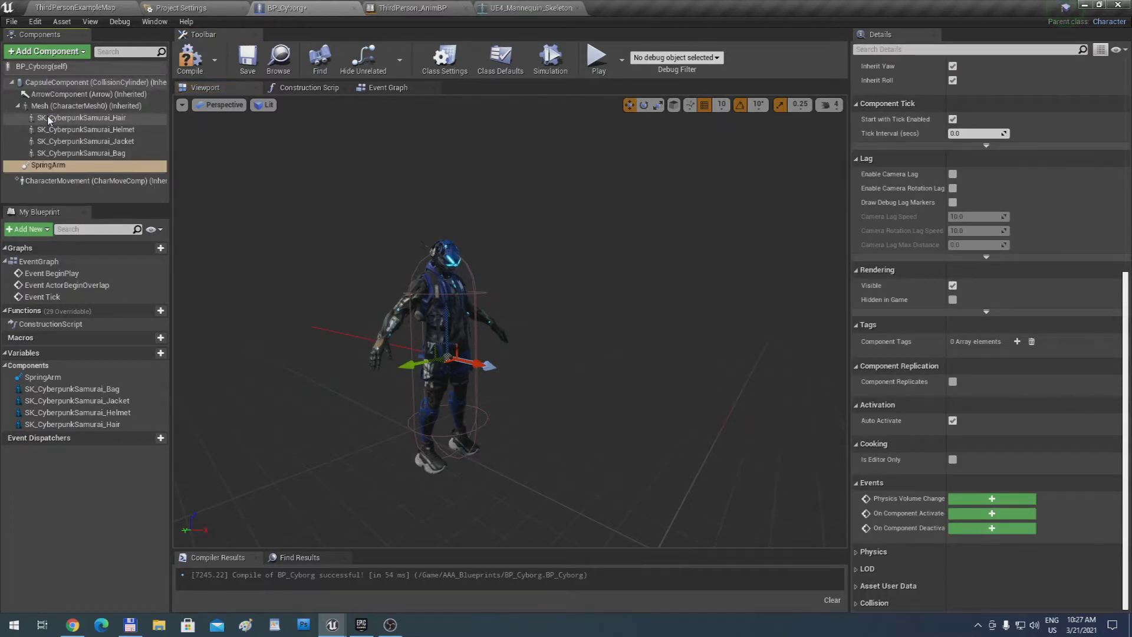
Undo the SpringArm's detachment so that it is parented under the character Mesh
left_click(59, 168)
mouse_move(57, 171)
left_mouse_down()
mouse_move(53, 109)
mouse_move(64, 169)
left_mouse_up()
left_click(64, 170)
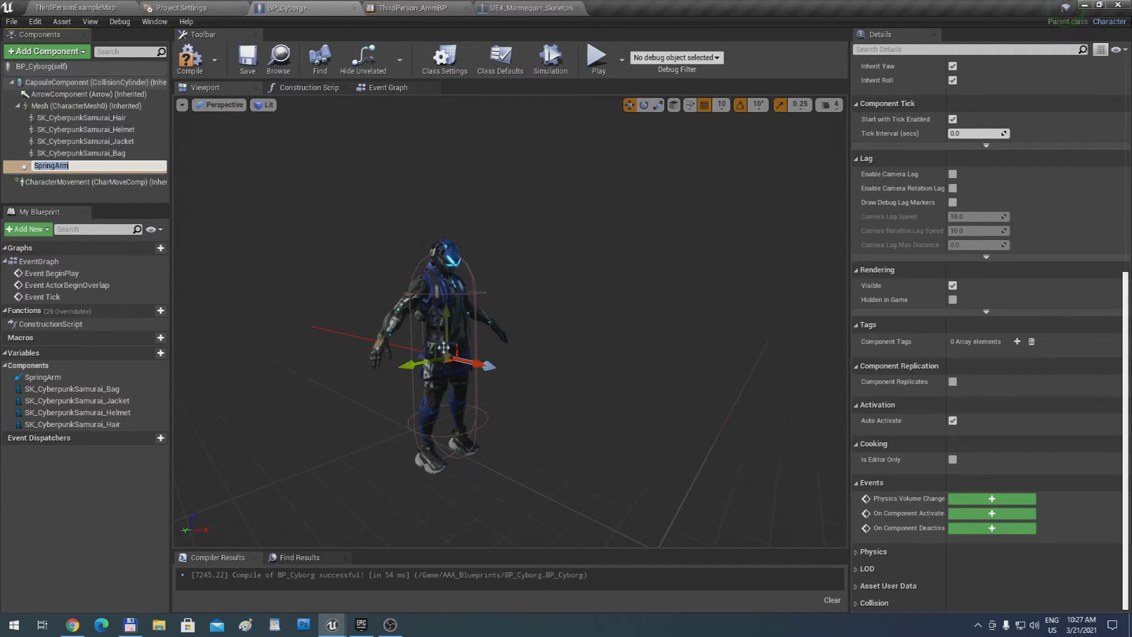
key("Return")
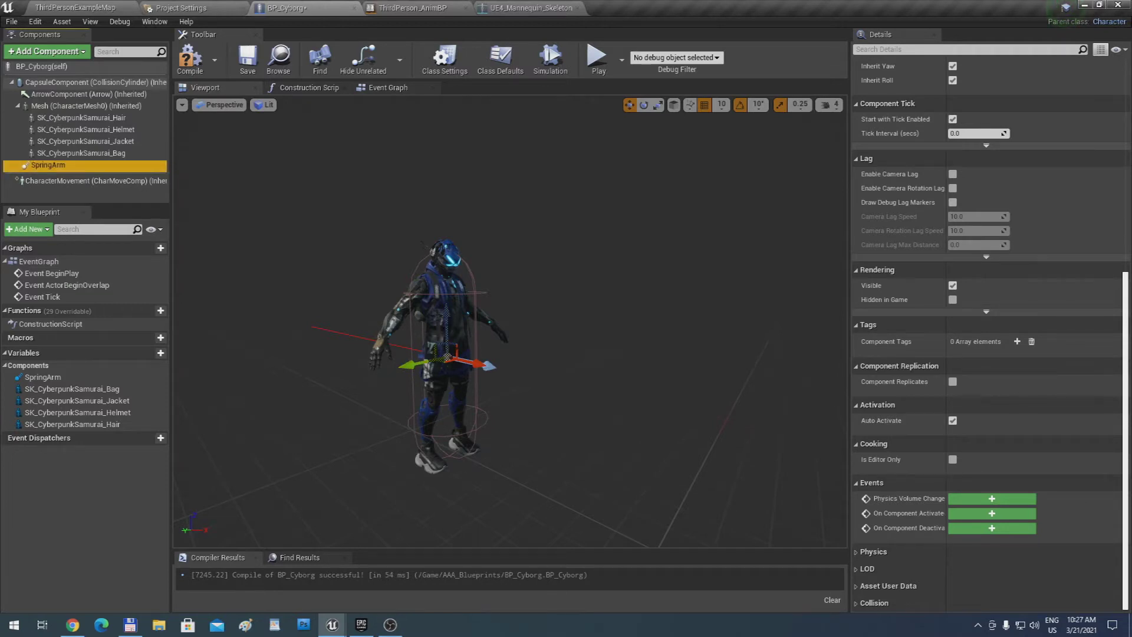
key("ctrl+z")
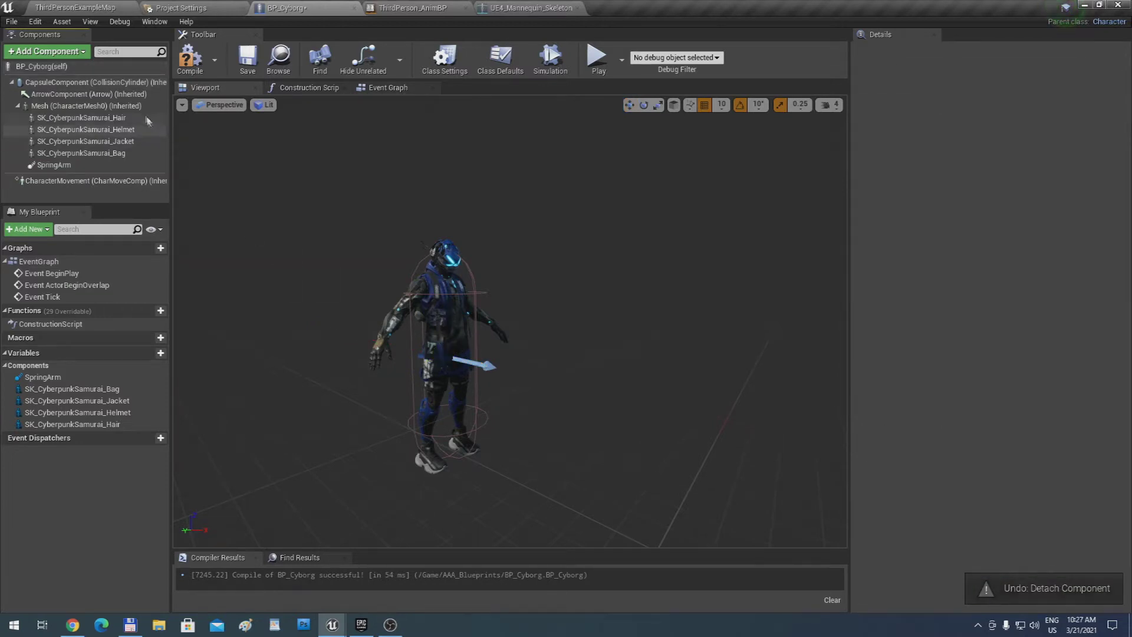
Move the SpringArm up and sideways in the viewport, to about X -30 and Z 130
left_click(84, 164)
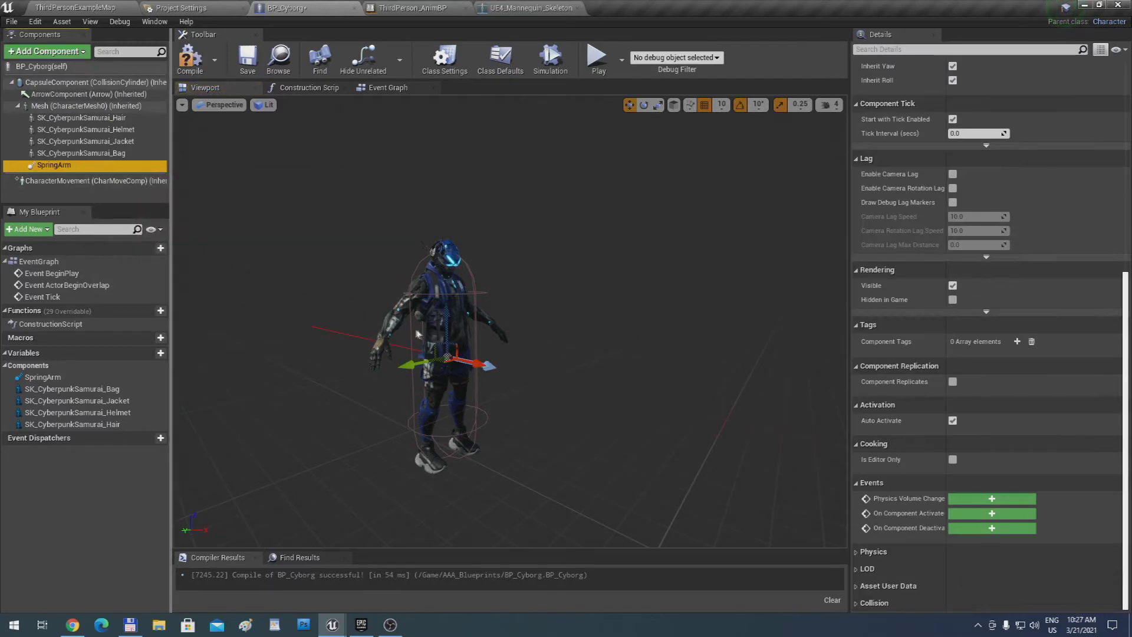
left_click(447, 332)
left_click_drag(447, 326, 392, 316)
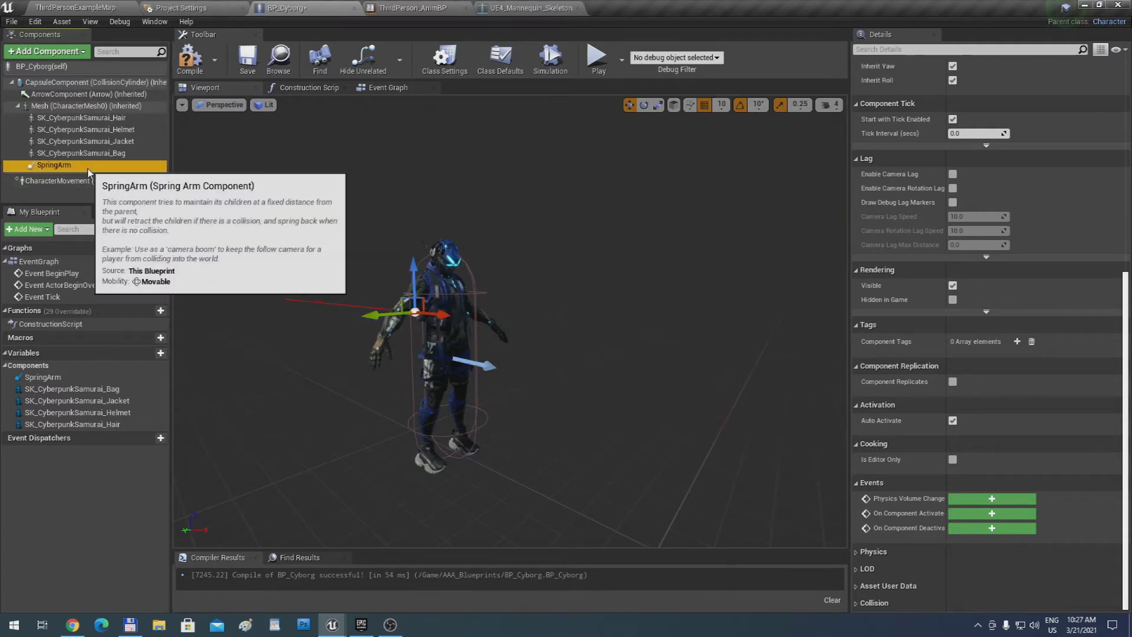
Add a Camera component as a child of the SpringArm, keeping the default name Camera
left_click(66, 52)
type("camera")
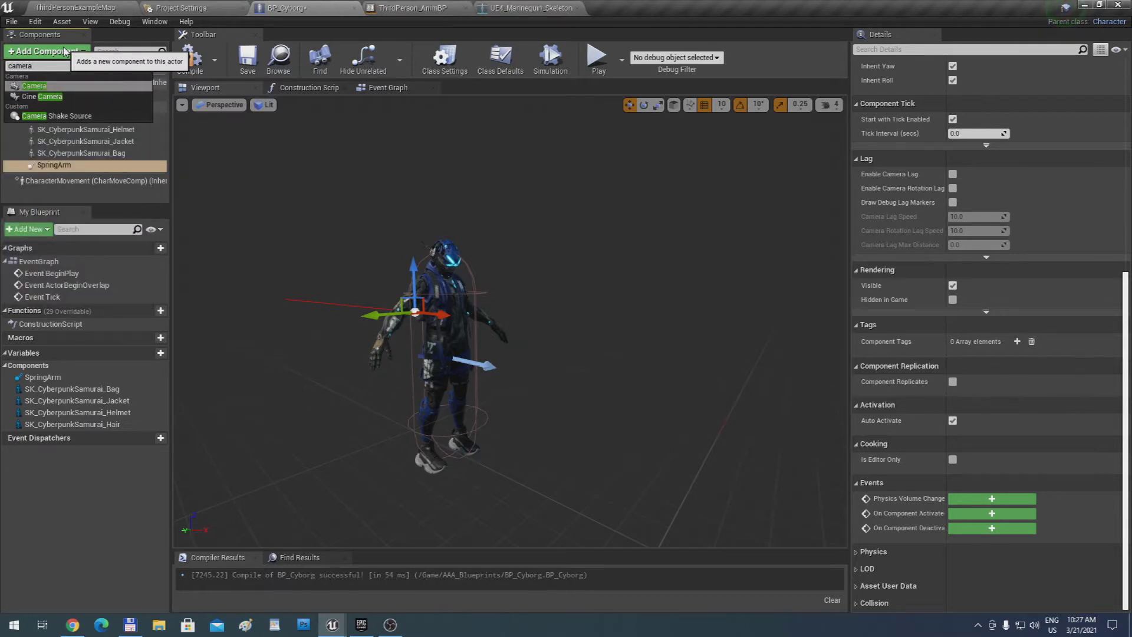
key("Return")
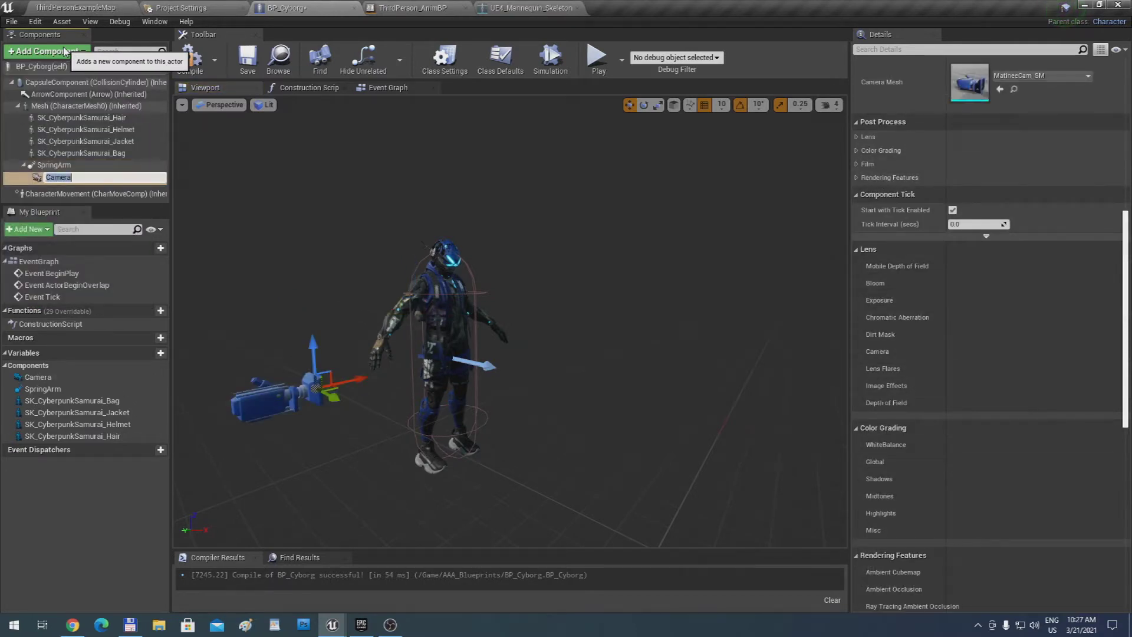
key("Return")
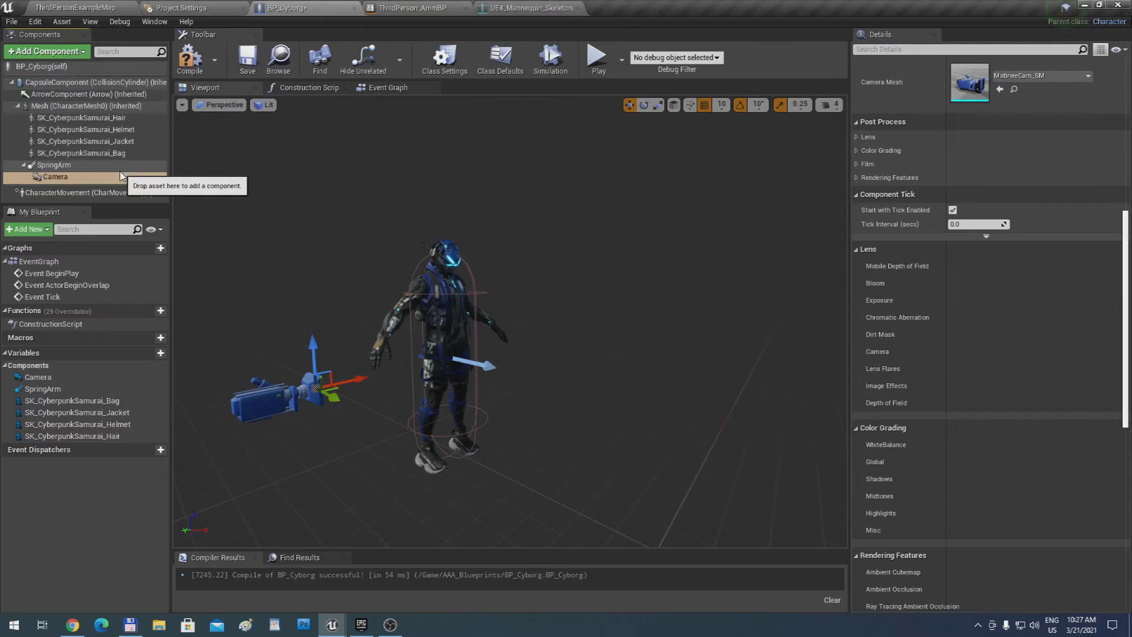
Reset the SpringArm's rotation to its default of 0° on all axes
left_click(80, 166)
scroll(896, 357, "up", 3)
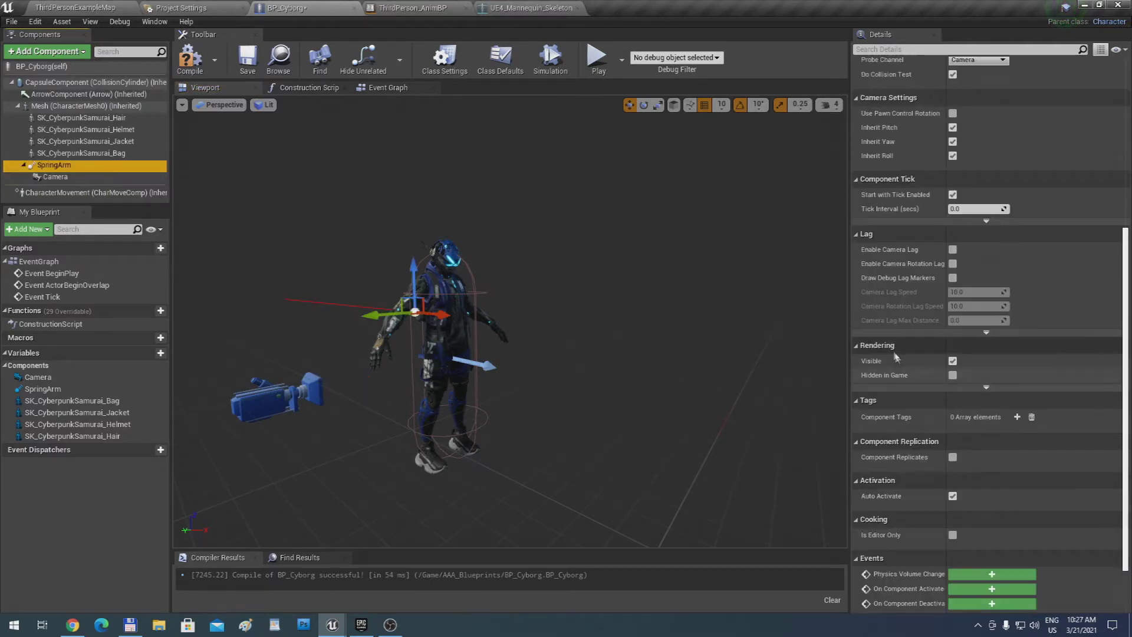
scroll(902, 345, "up", 5)
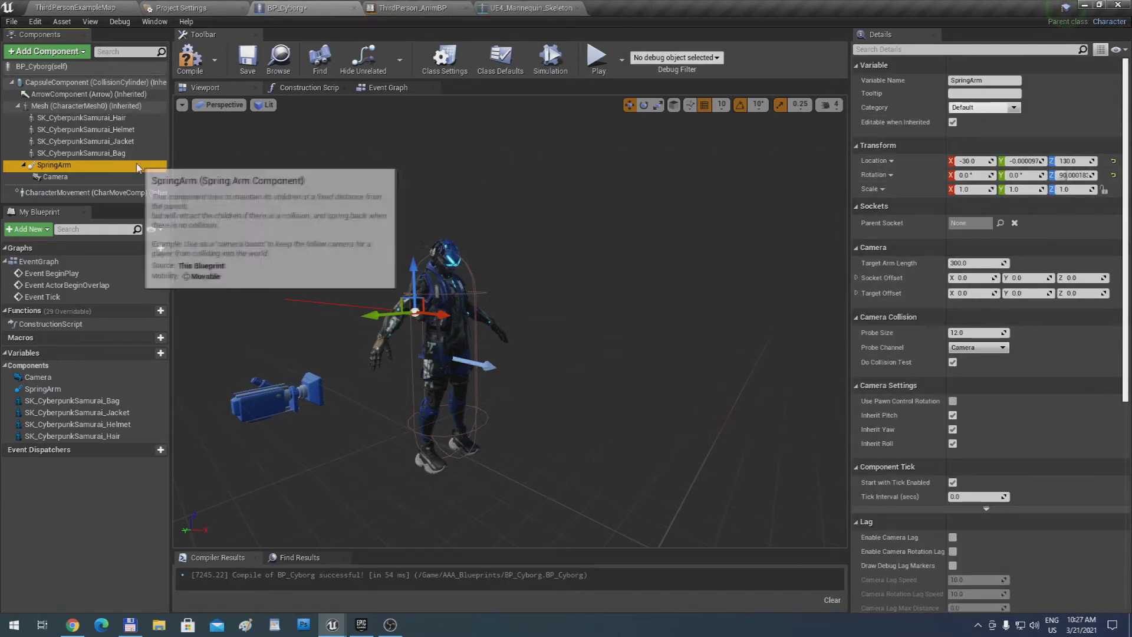
left_click(1113, 175)
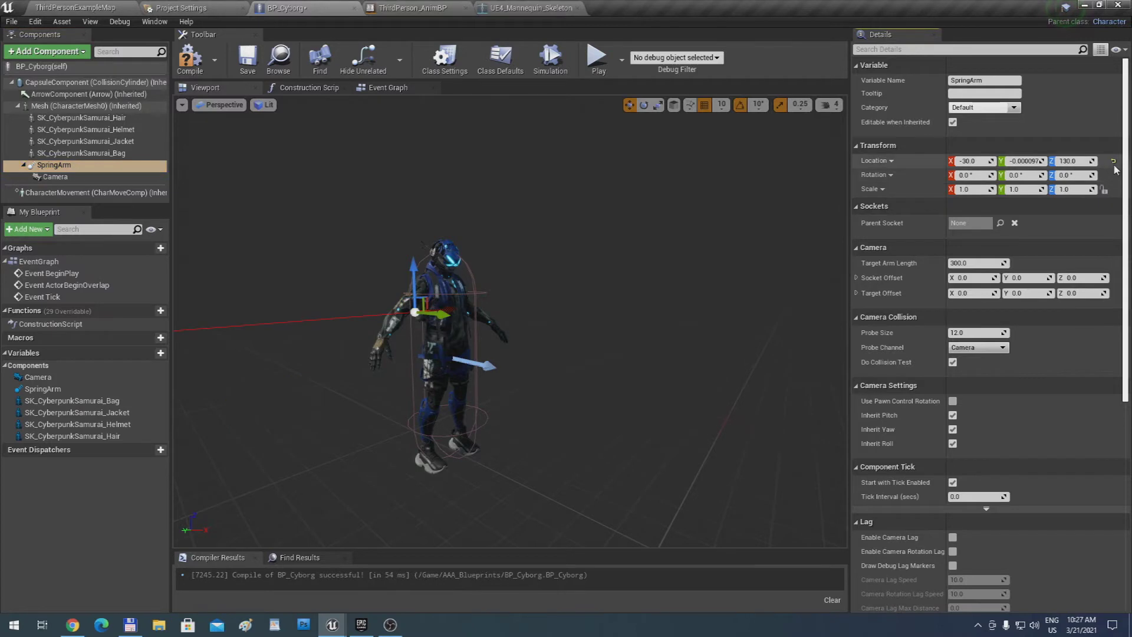
Reset the SpringArm's location and the Camera's location and rotation to their defaults of 0 on all axes
left_click(1114, 161)
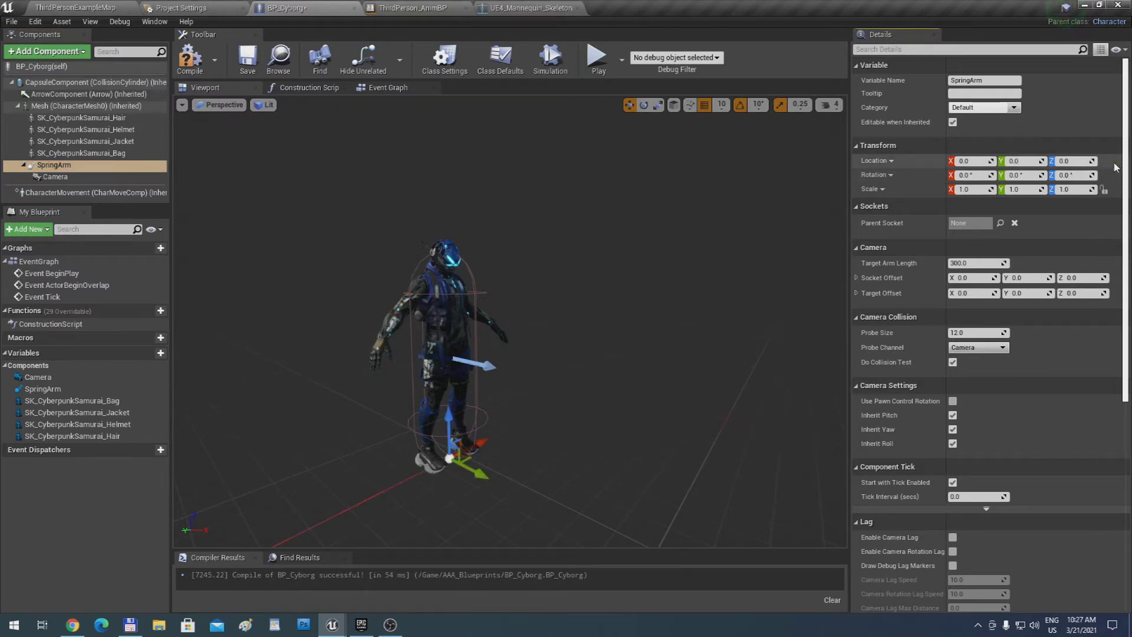
left_click(55, 176)
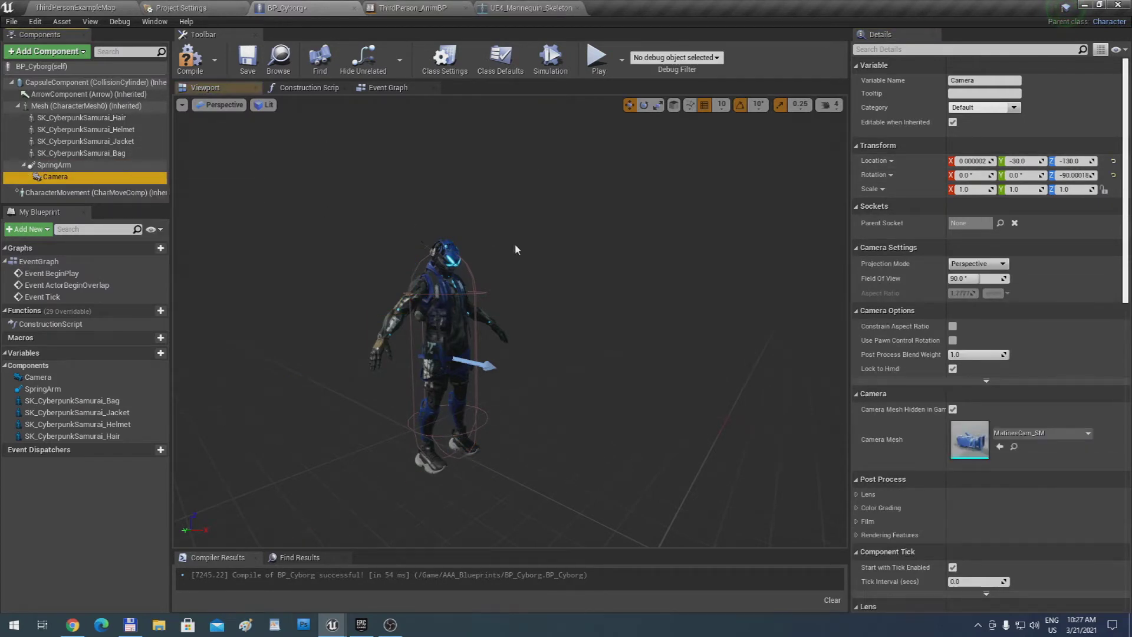
left_click(1113, 161)
right_click_drag(574, 242, 590, 248)
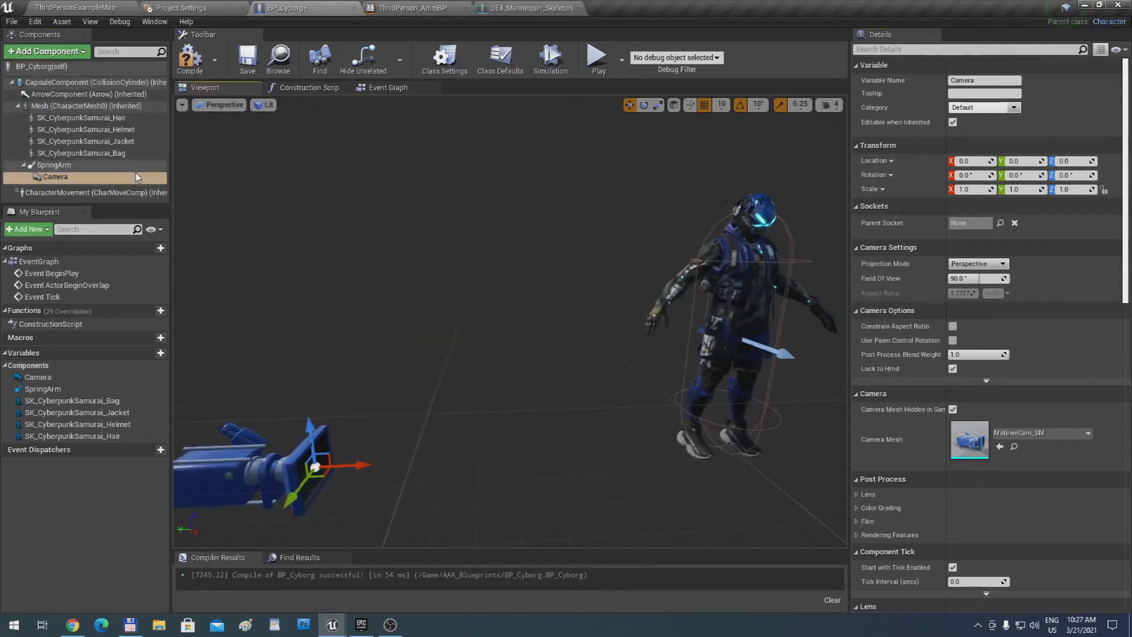
Raise the SpringArm to Z 130 and rotate it 90° about Z so the camera faces the character's back
left_click(118, 165)
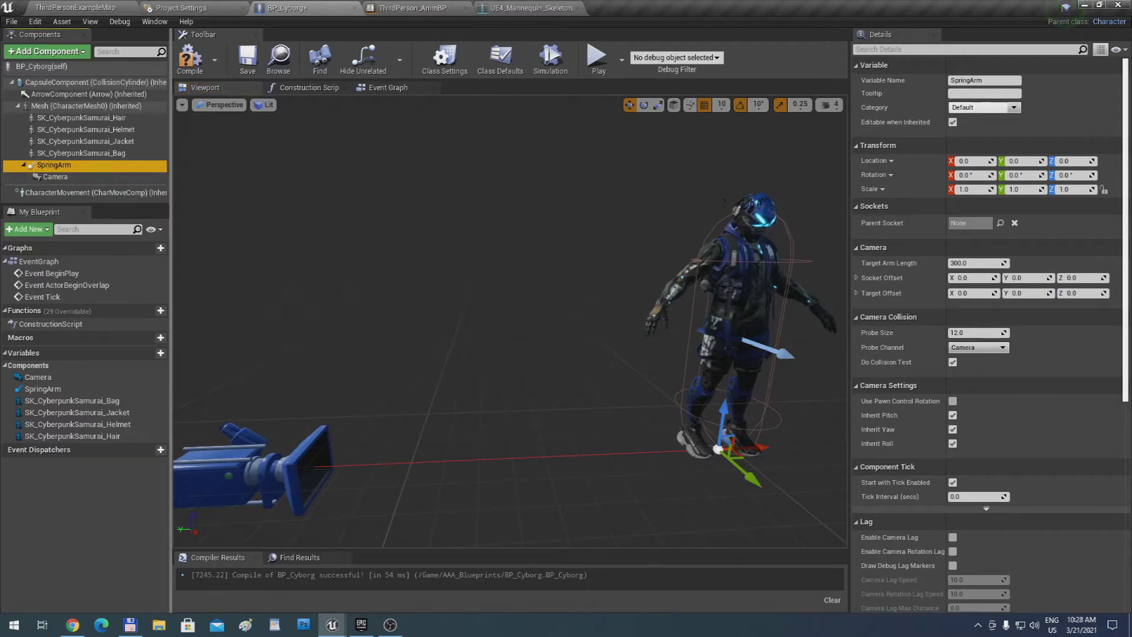
left_click_drag(721, 426, 741, 259)
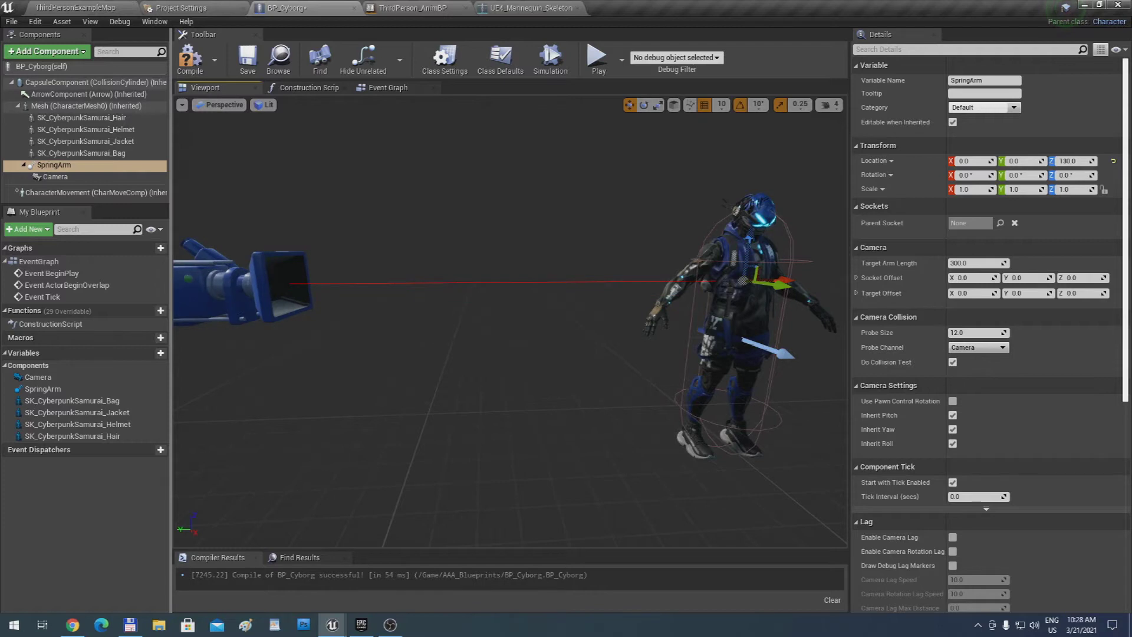
key("r")
right_click_drag(741, 258, 767, 295)
right_click_drag(698, 326, 705, 322)
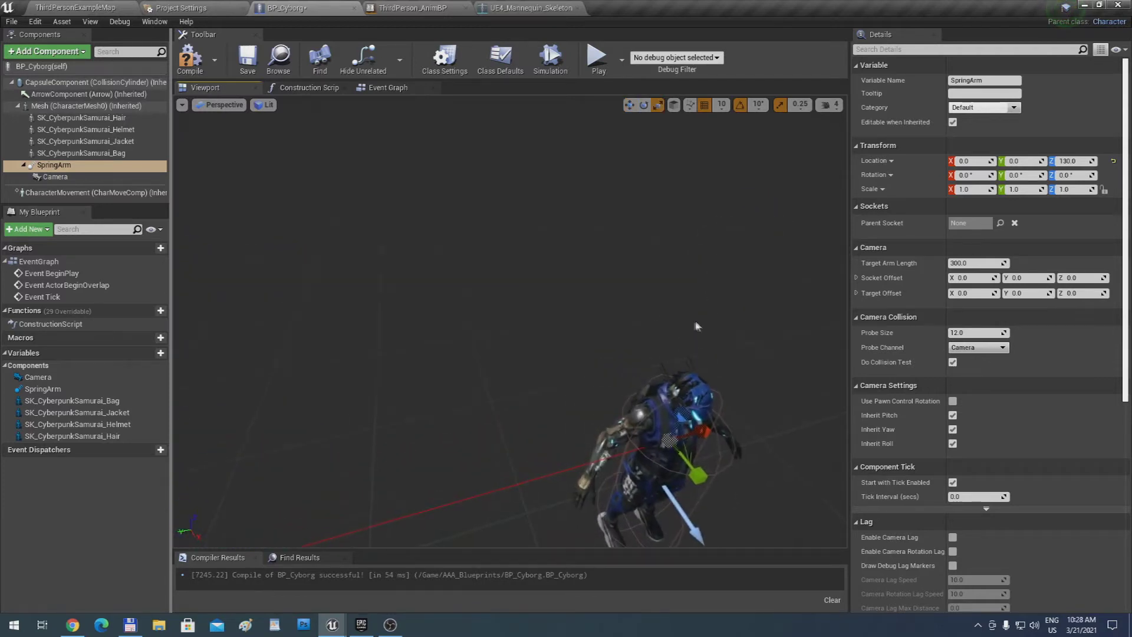
key("e")
left_click_drag(674, 497, 668, 496)
right_click_drag(685, 446, 687, 412)
Move the SpringArm in the viewport to about X -30, Y 40 and Z 140
key("w")
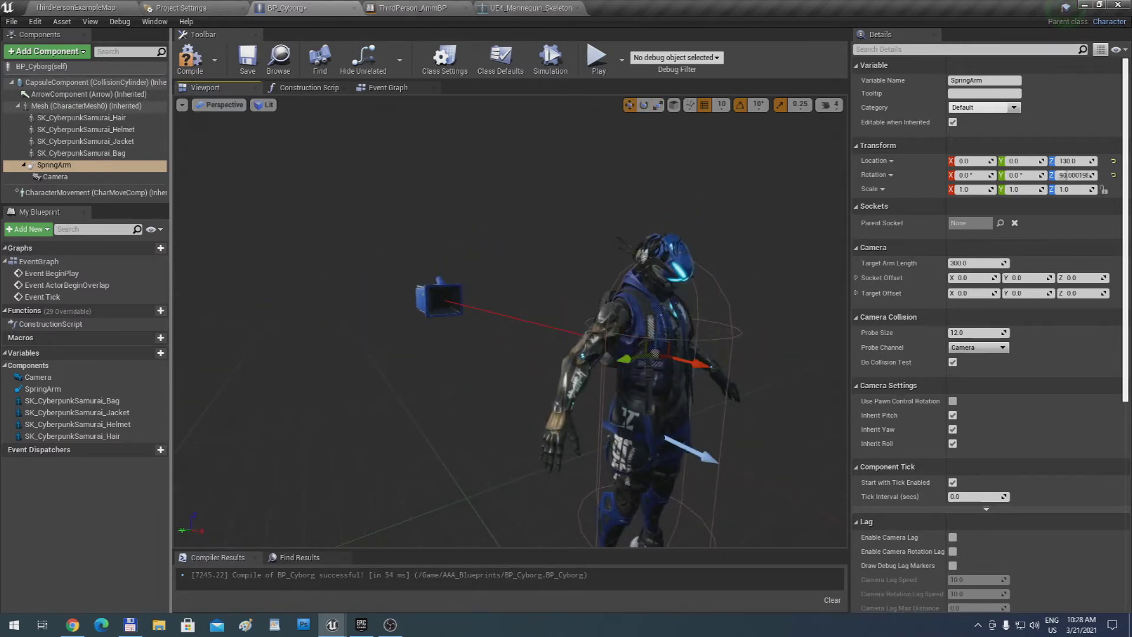
left_click_drag(658, 332, 656, 320)
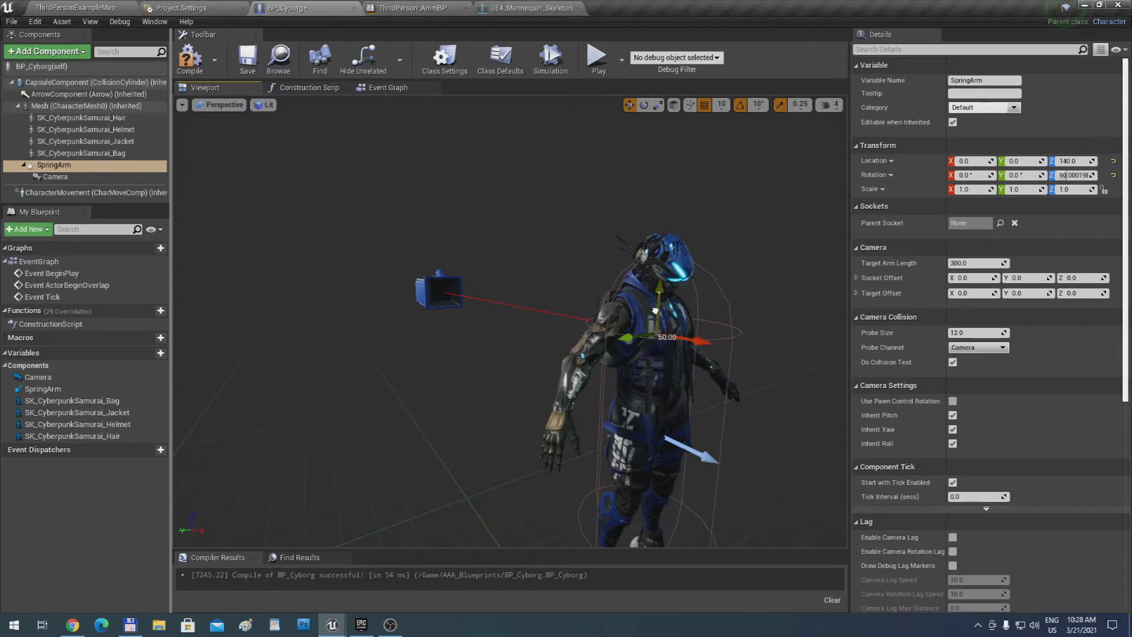
key("r")
key("e")
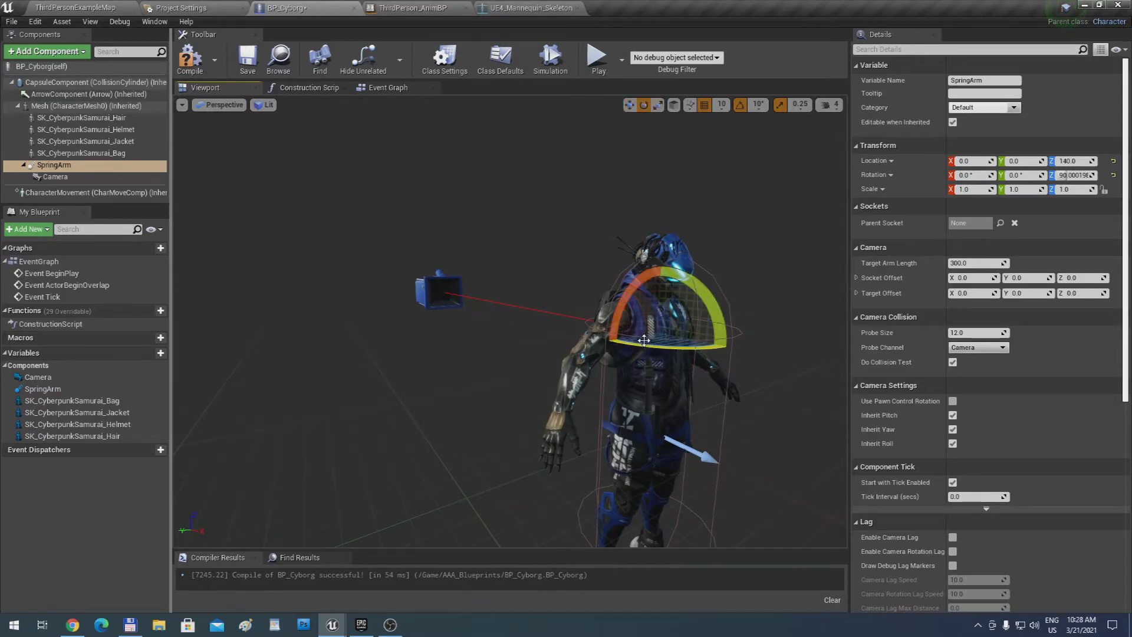
key("w")
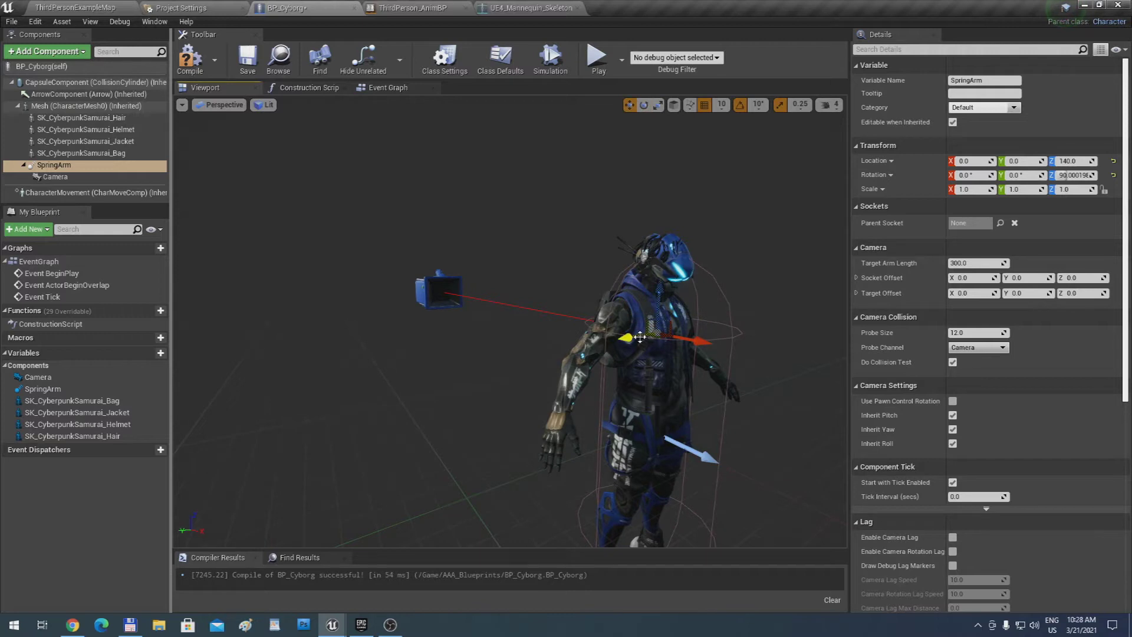
left_click_drag(633, 338, 712, 390)
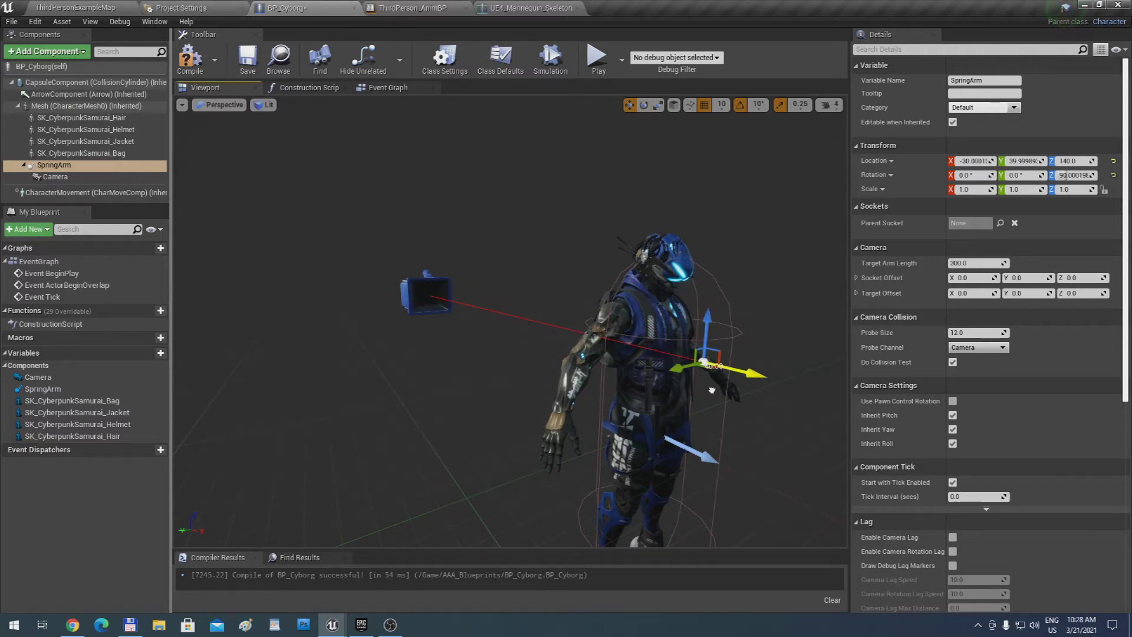
right_click_drag(724, 397, 749, 359)
Compile and save BP_Cyborg, and play-test the level by running and jumping with the current character
left_click(190, 60)
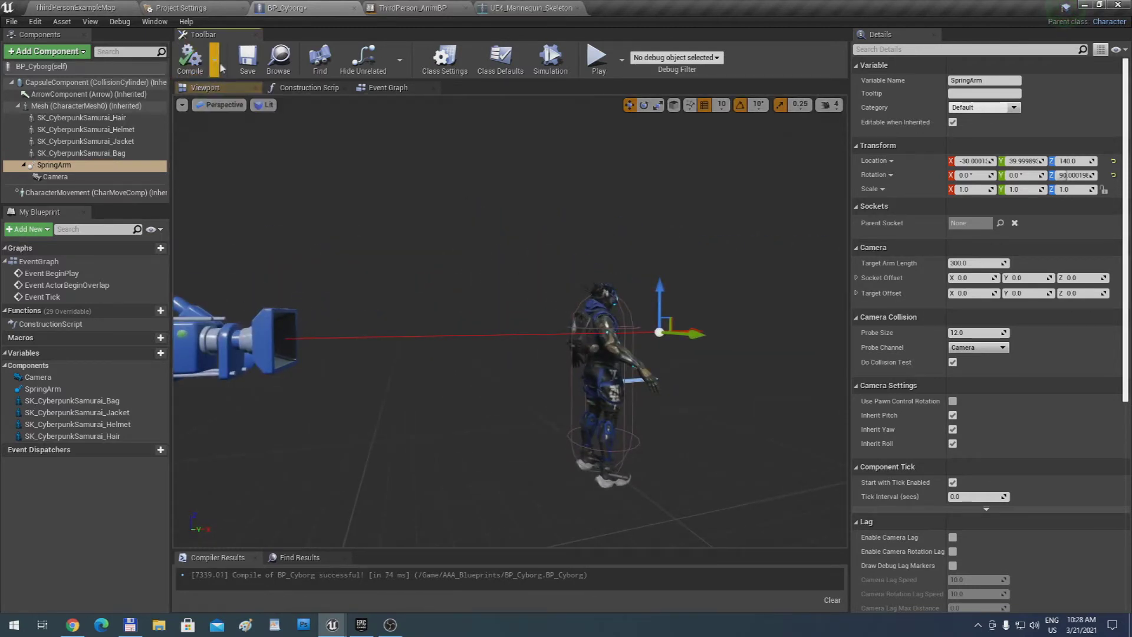
left_click(247, 62)
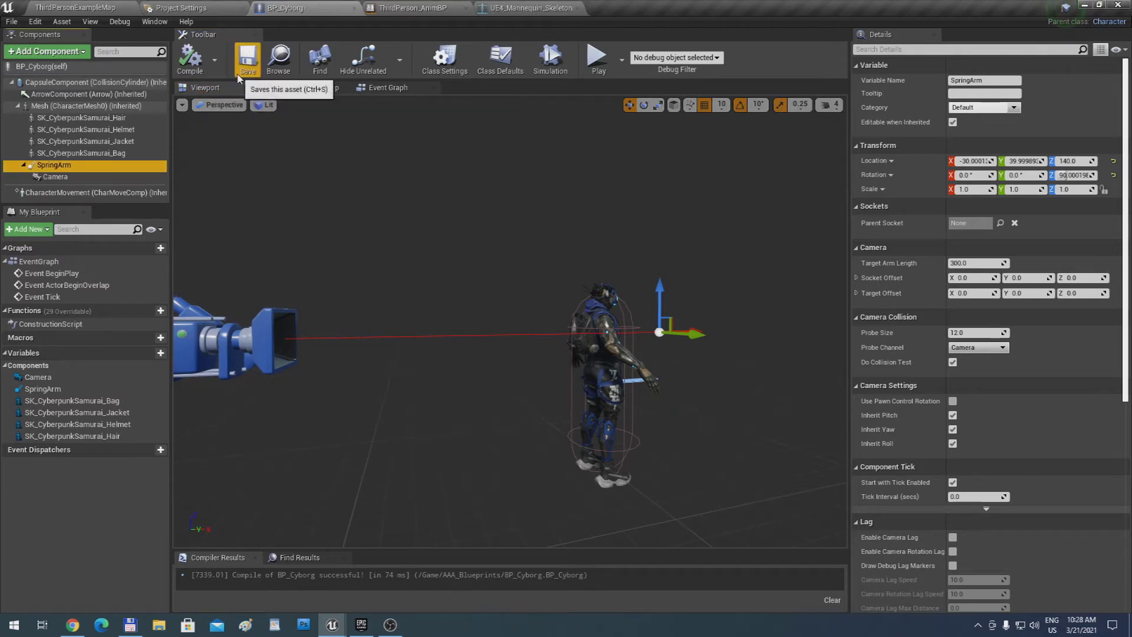
left_click(595, 64)
key("w")
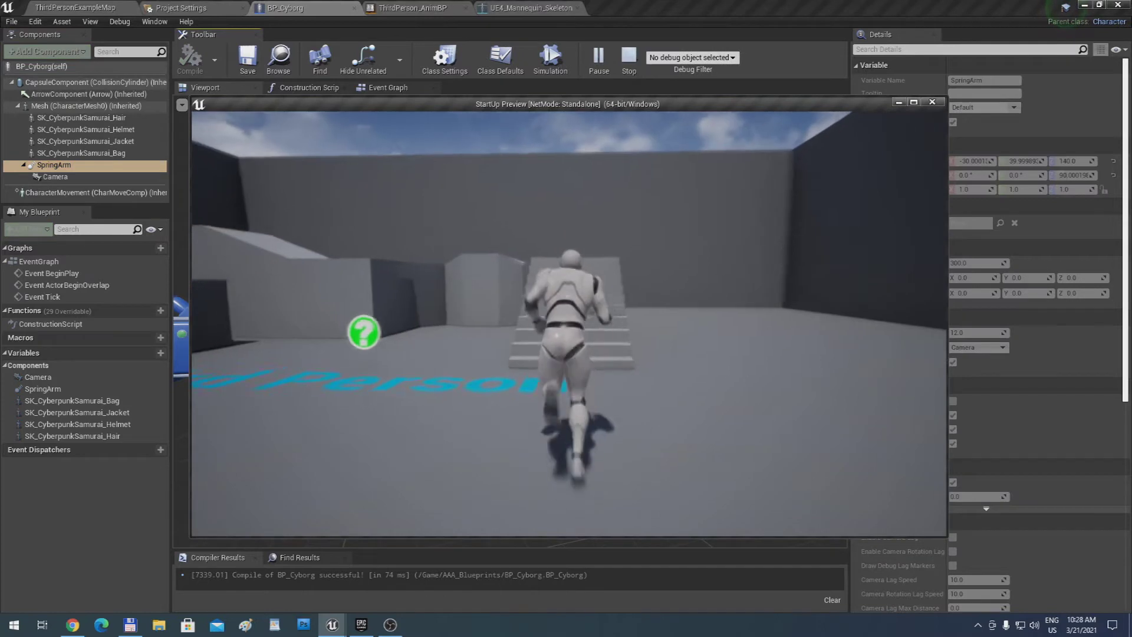
key("space")
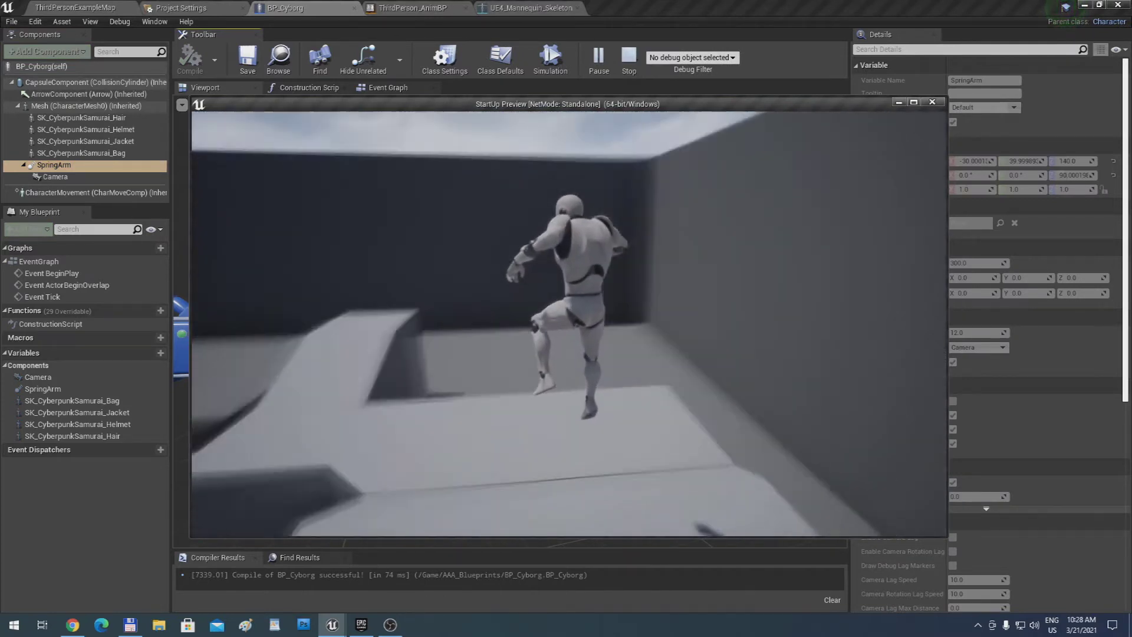
key("space")
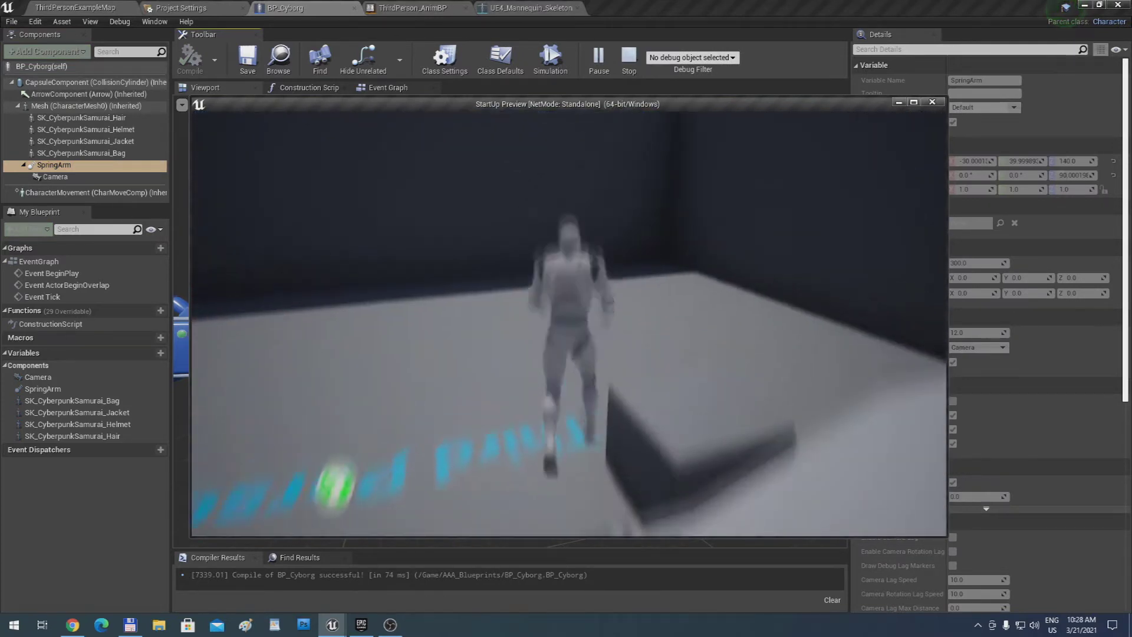
key("Escape")
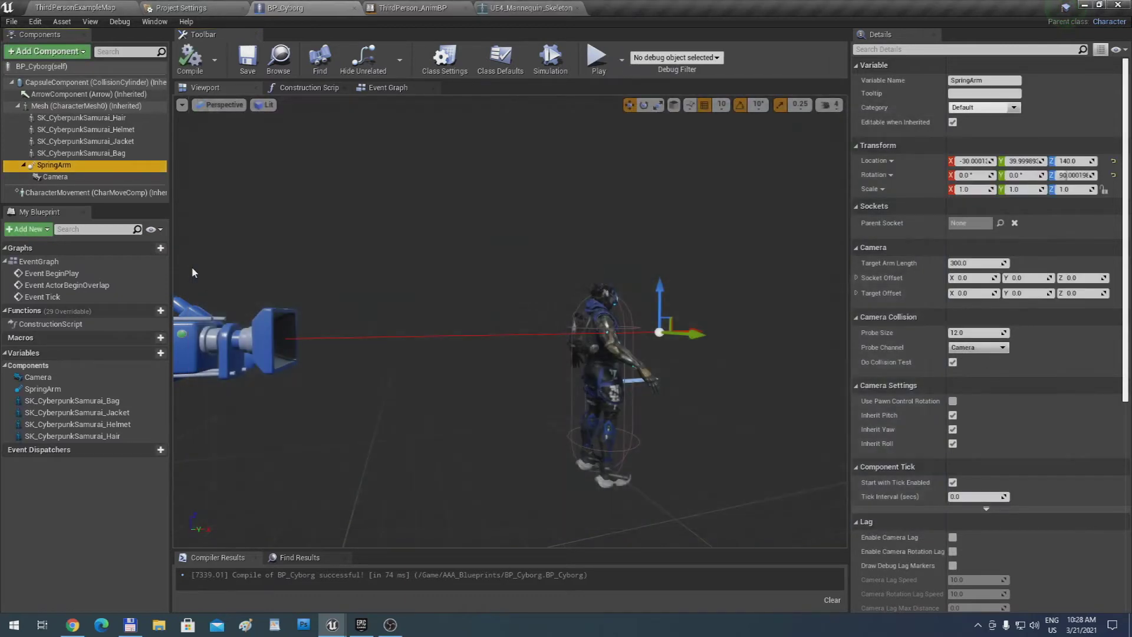
Delete the placed ThirdPersonCharacter actor from ThirdPersonExampleMap
left_click(102, 7)
left_click(680, 324)
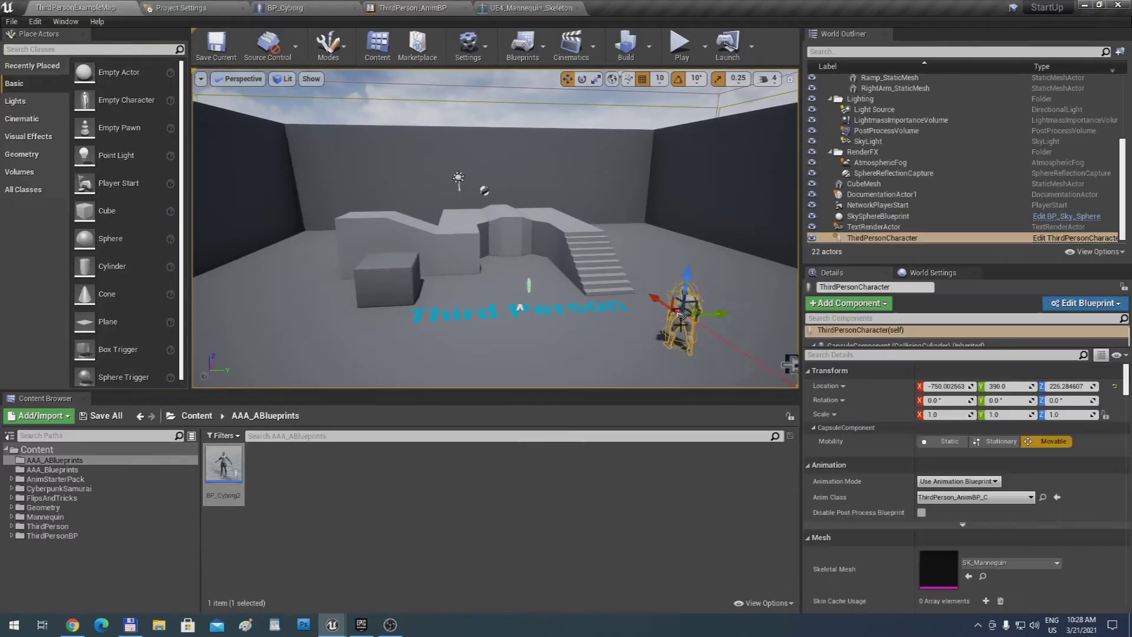
scroll(680, 324, "up", 1)
key("Delete")
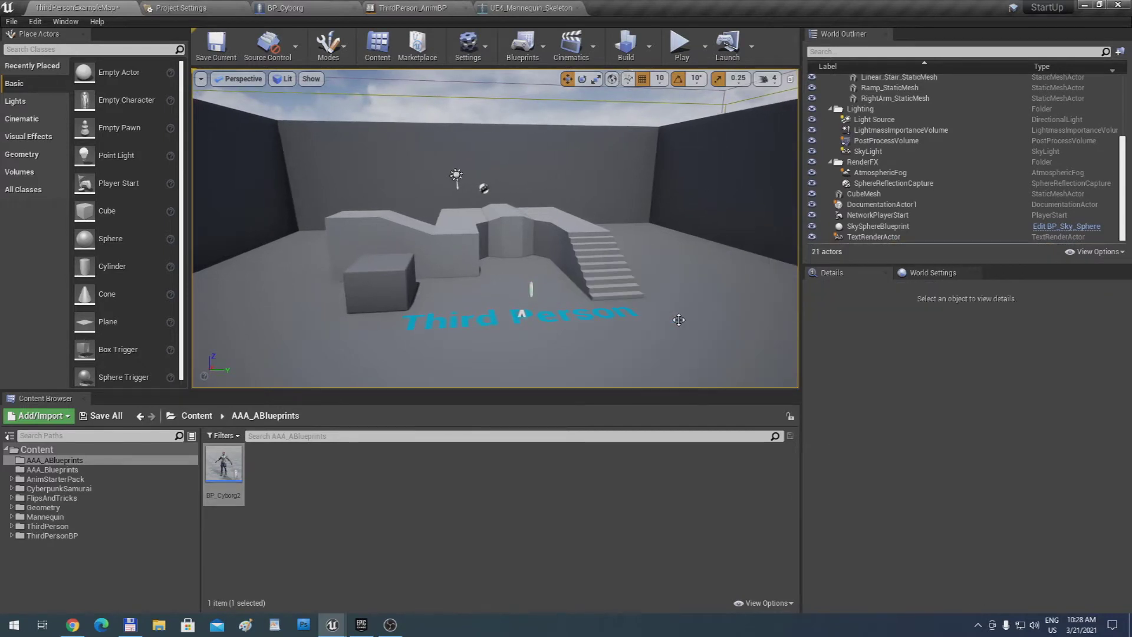
right_click_drag(626, 308, 597, 301)
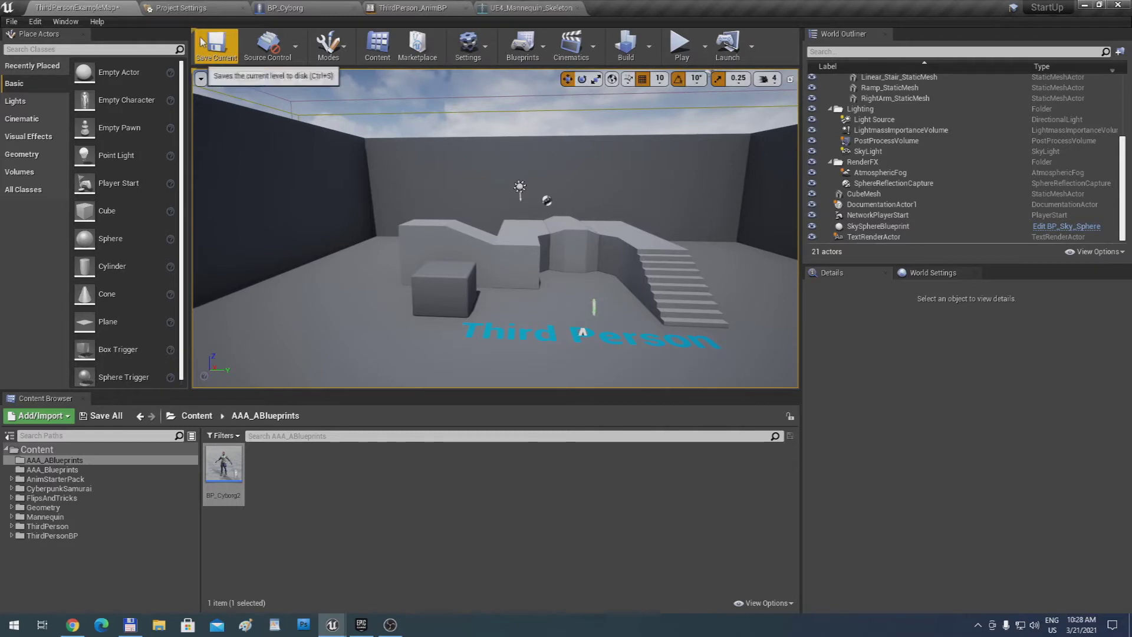
Set the Default Pawn Class to BP_Cyborg for the selected game mode in the project's Maps & Modes settings
left_click(36, 27)
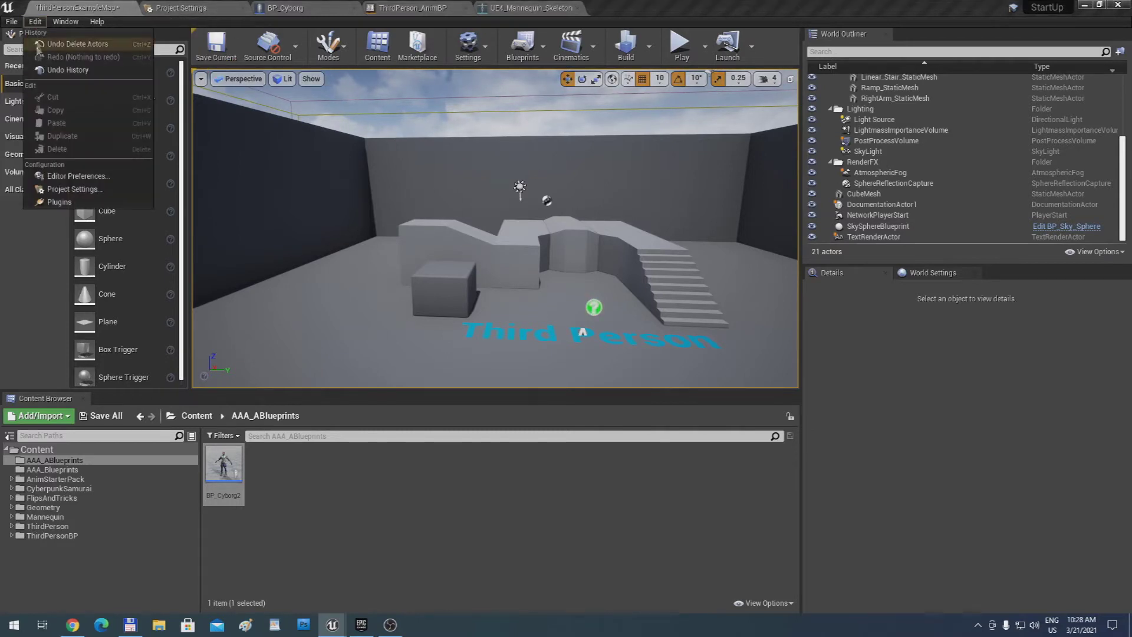
left_click(178, 9)
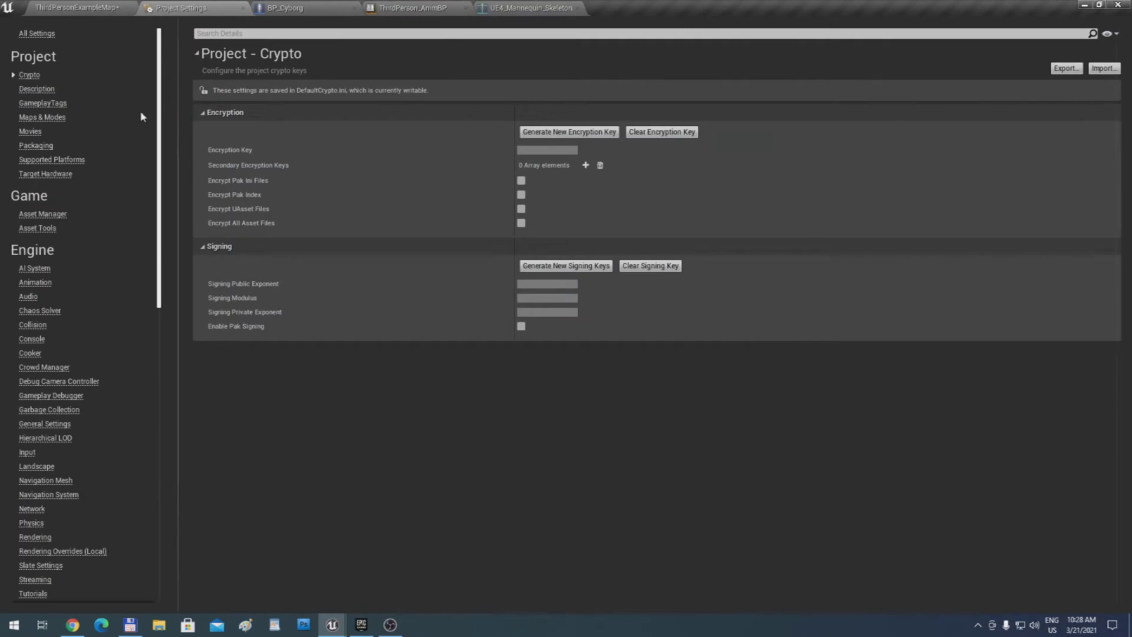
left_click(55, 118)
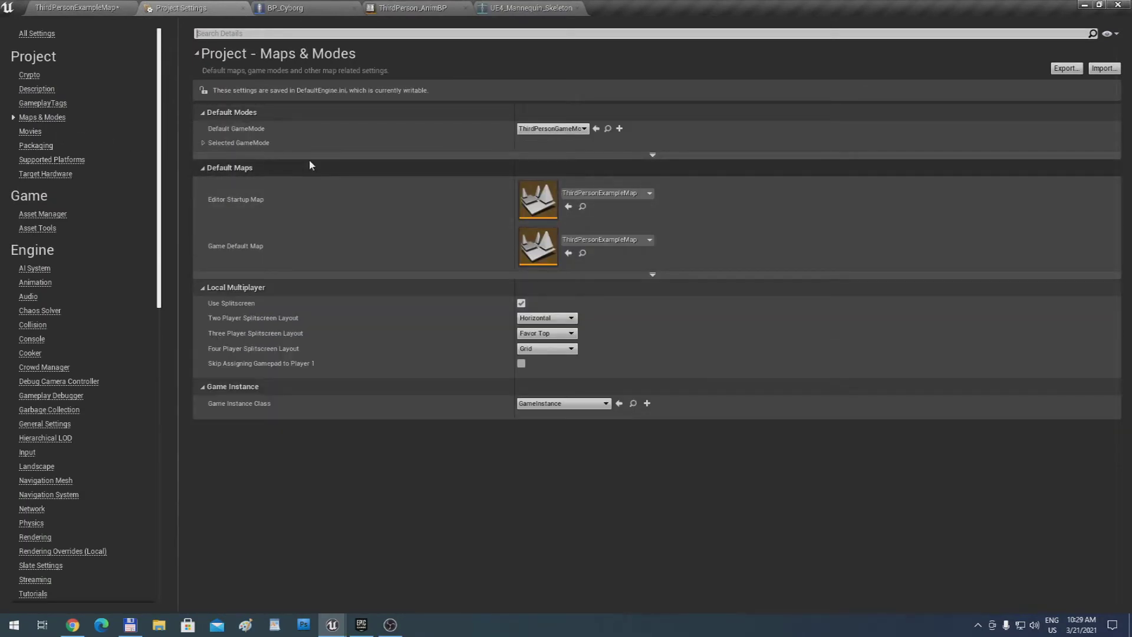
left_click(203, 142)
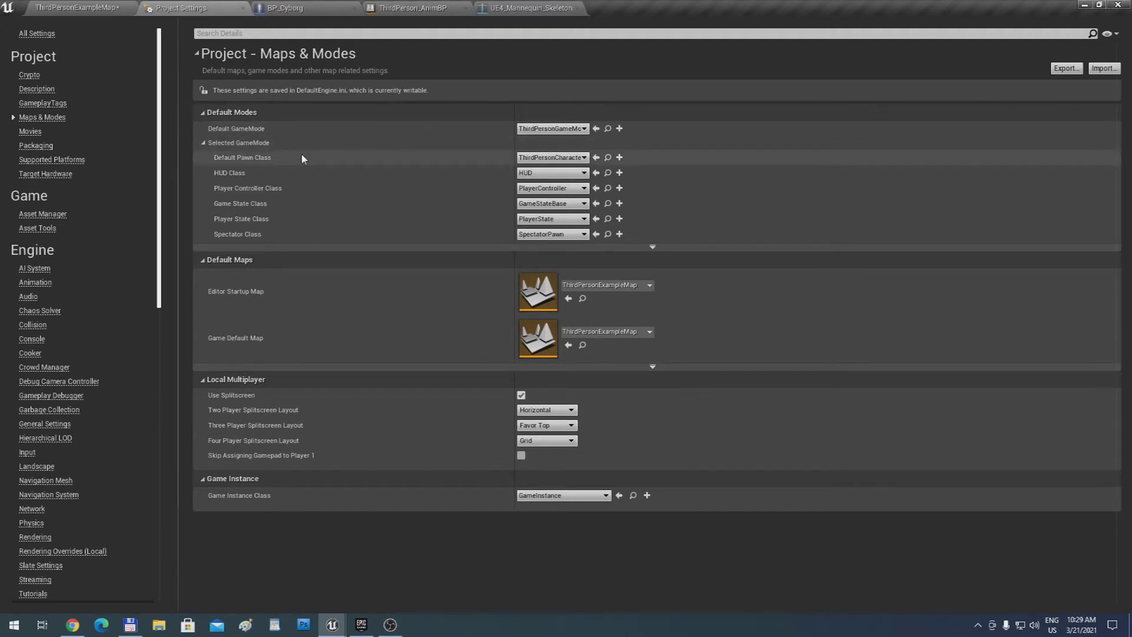
left_click(552, 158)
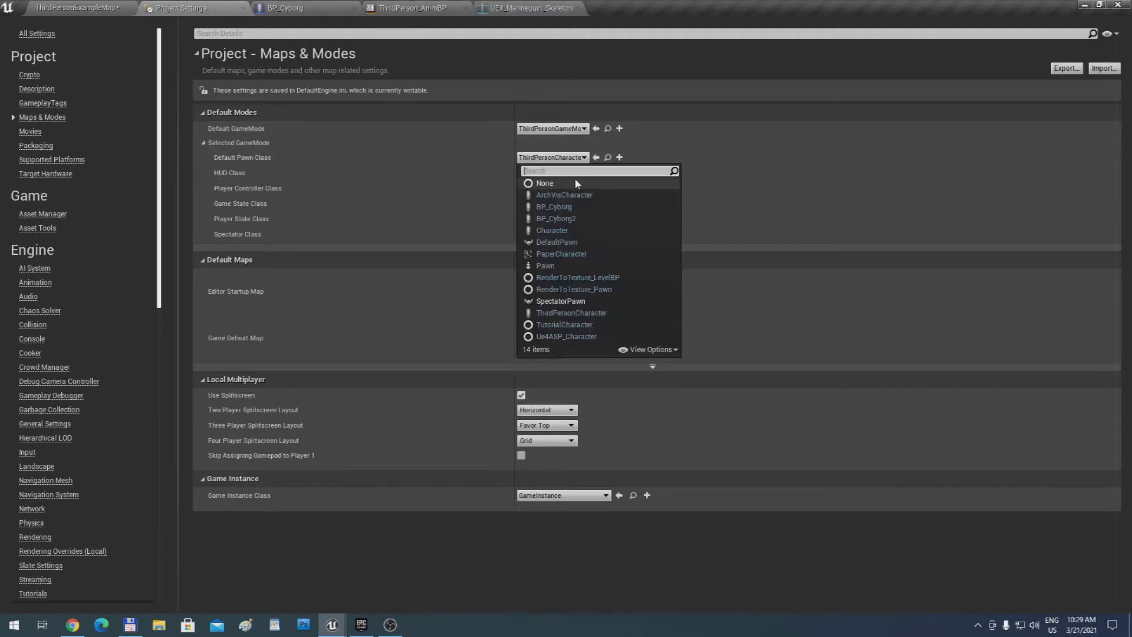
left_click(591, 211)
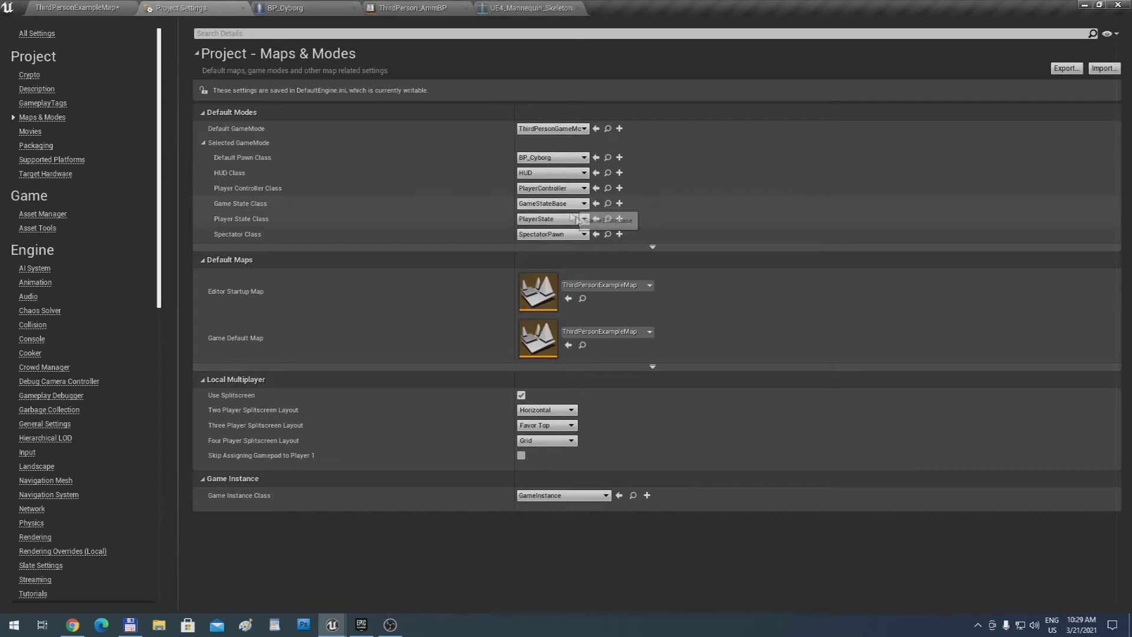
Compile BP_Cyborg again and preview the game with the cyborg as the player character
left_click(290, 8)
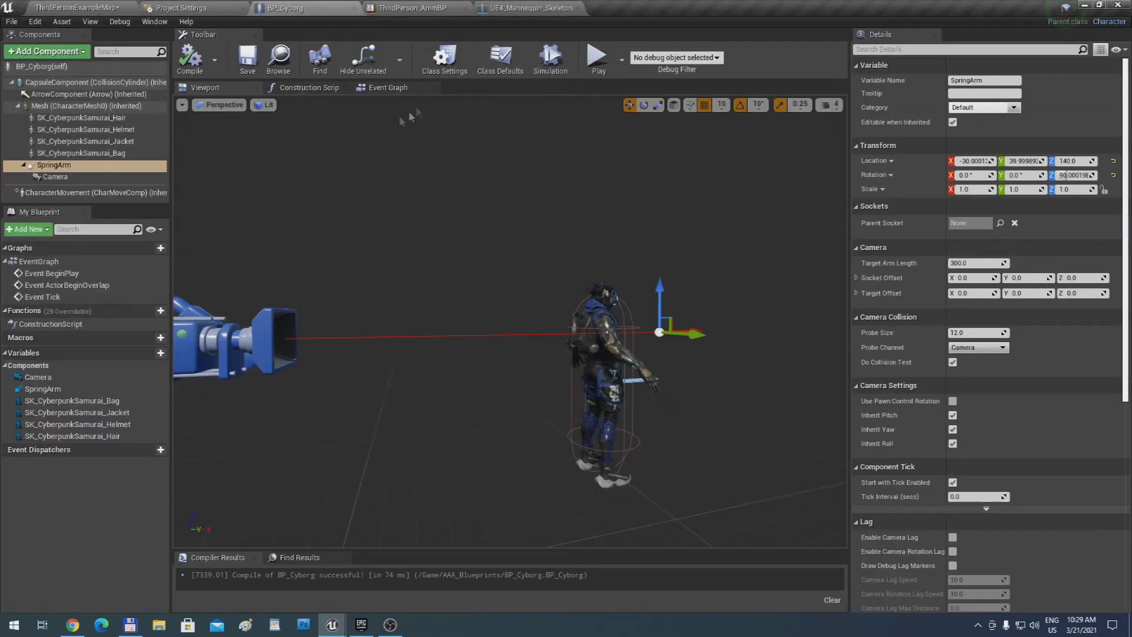
left_click(190, 58)
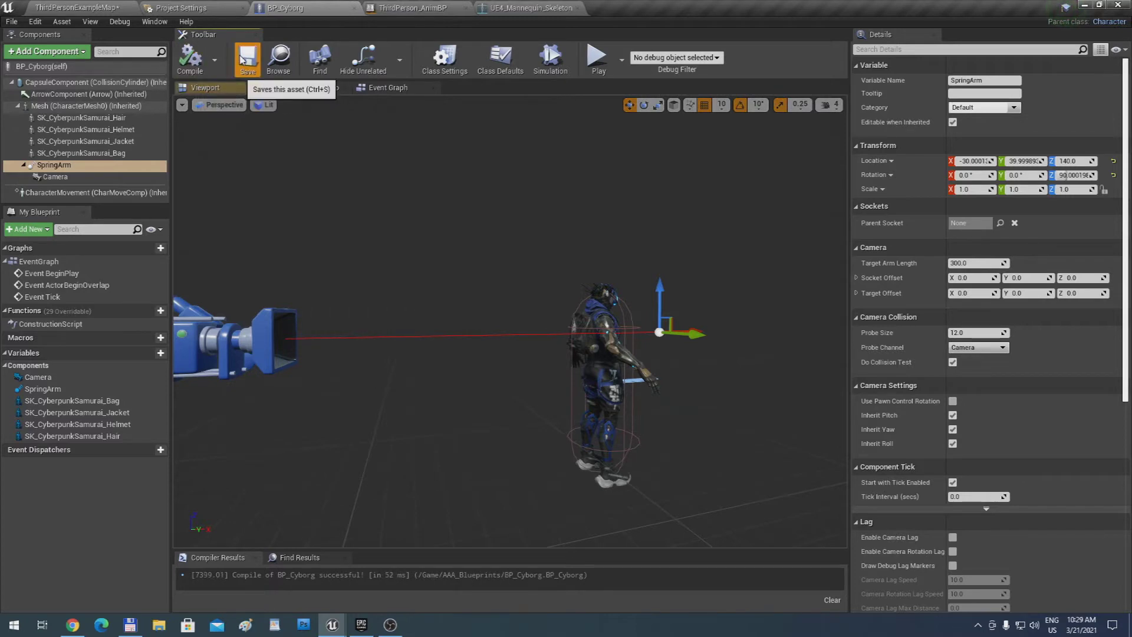
left_click(597, 57)
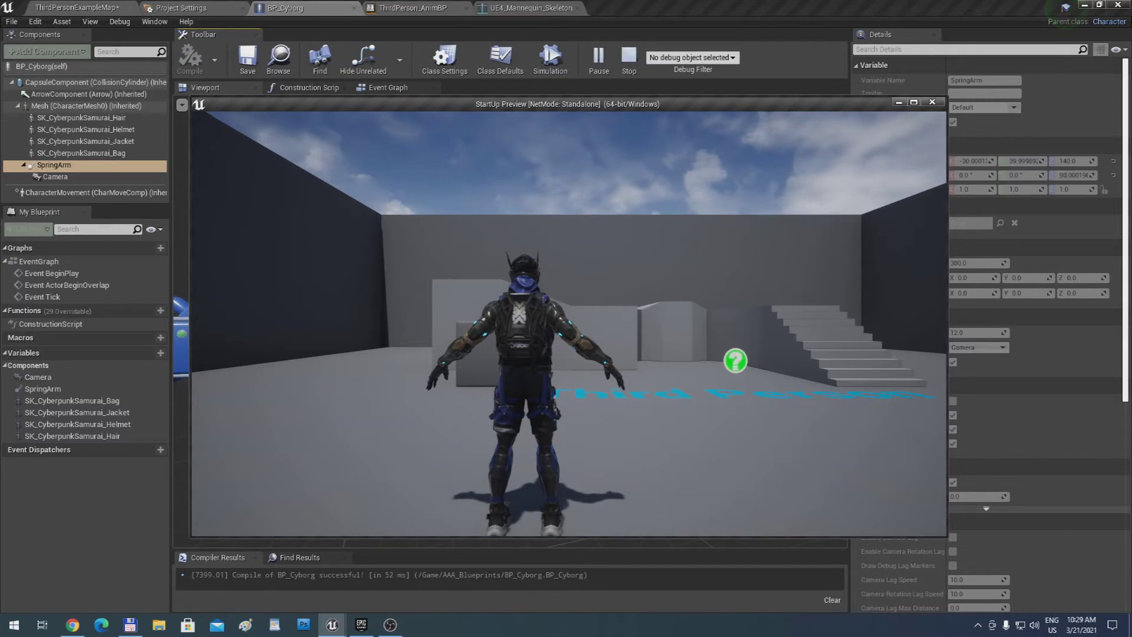
key("Escape")
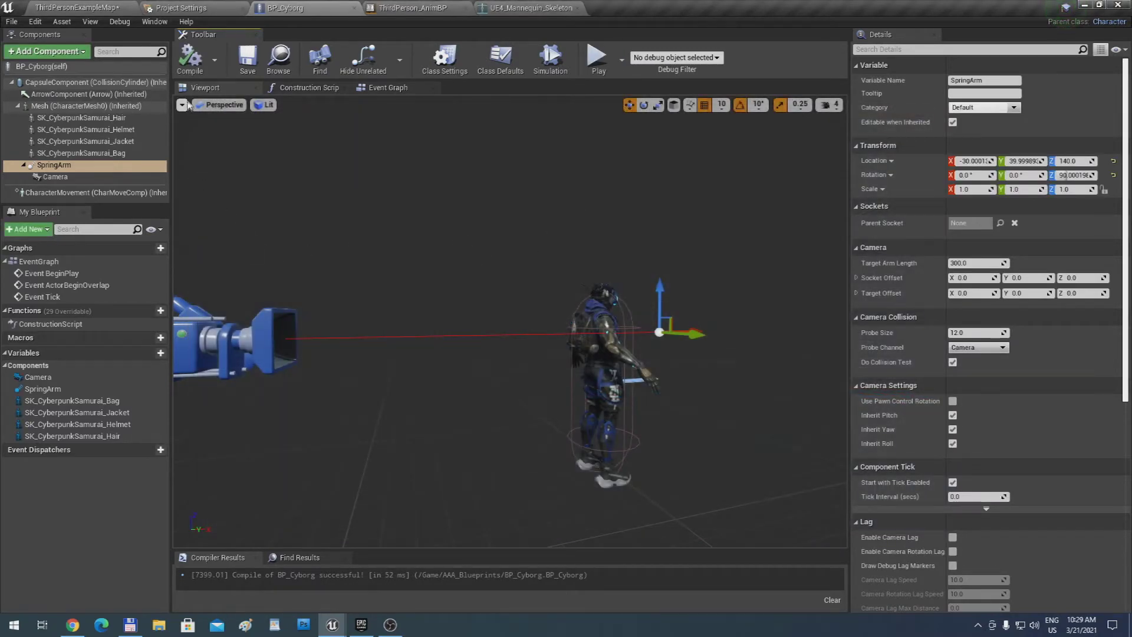
Open the ThirdPersonCharacter blueprint from the ThirdPersonBP/Blueprints folder
left_click(121, 6)
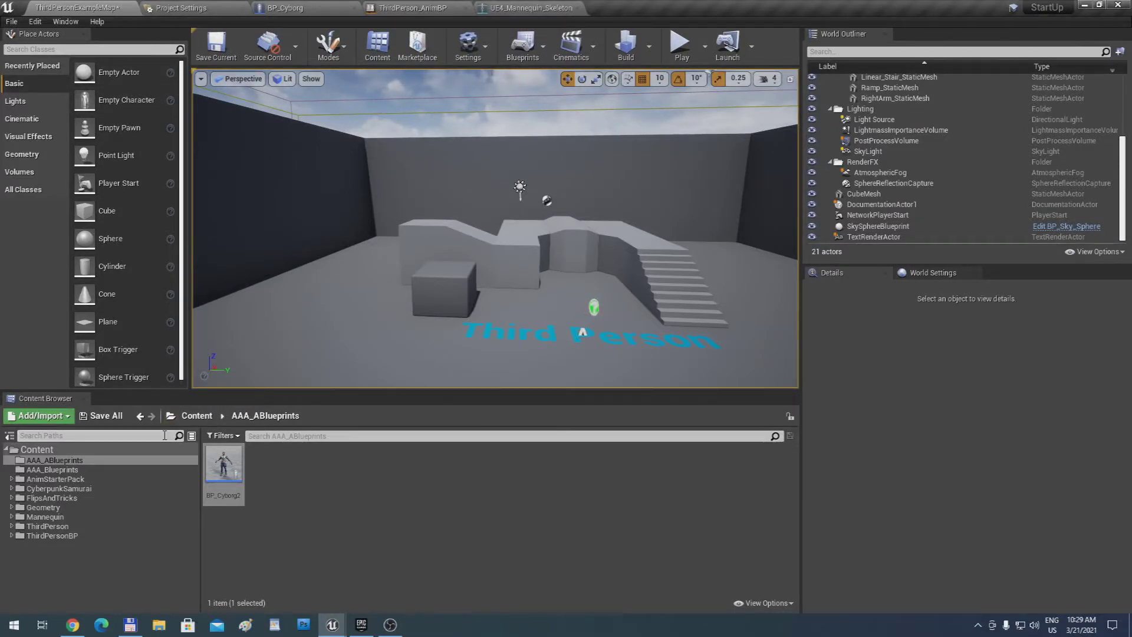
left_click(53, 535)
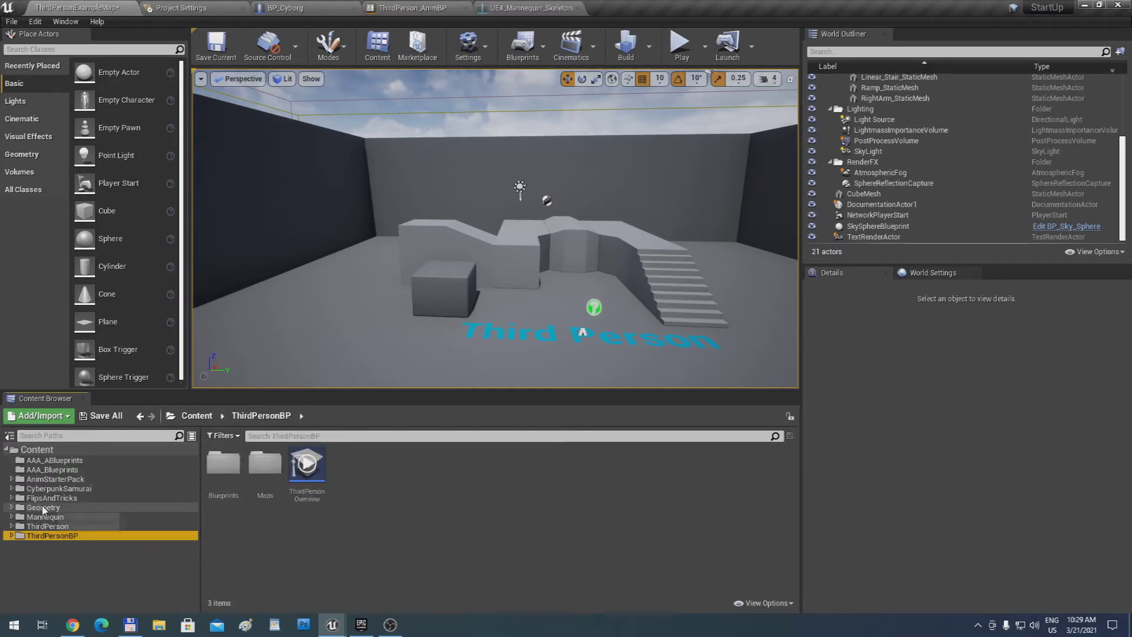
double_click(224, 463)
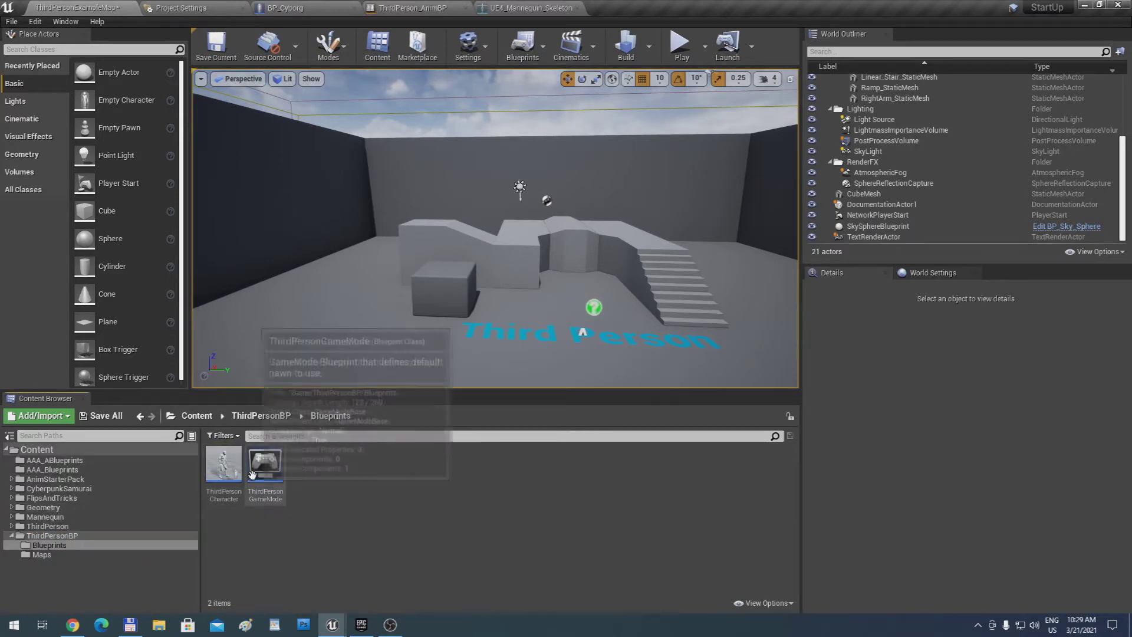
right_click(228, 470)
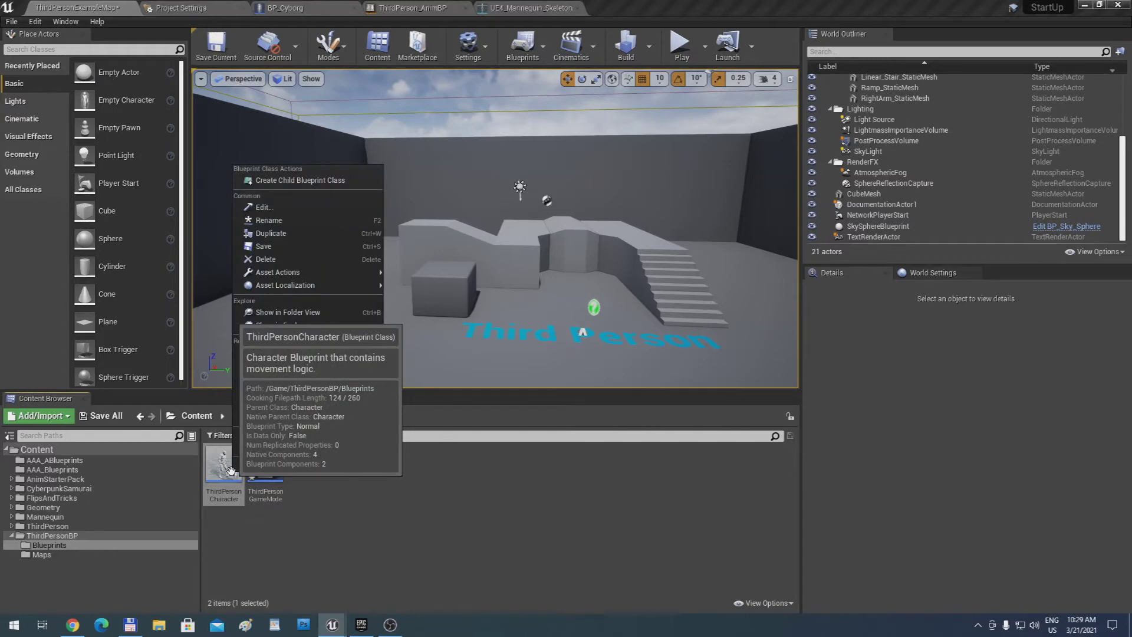
double_click(226, 470)
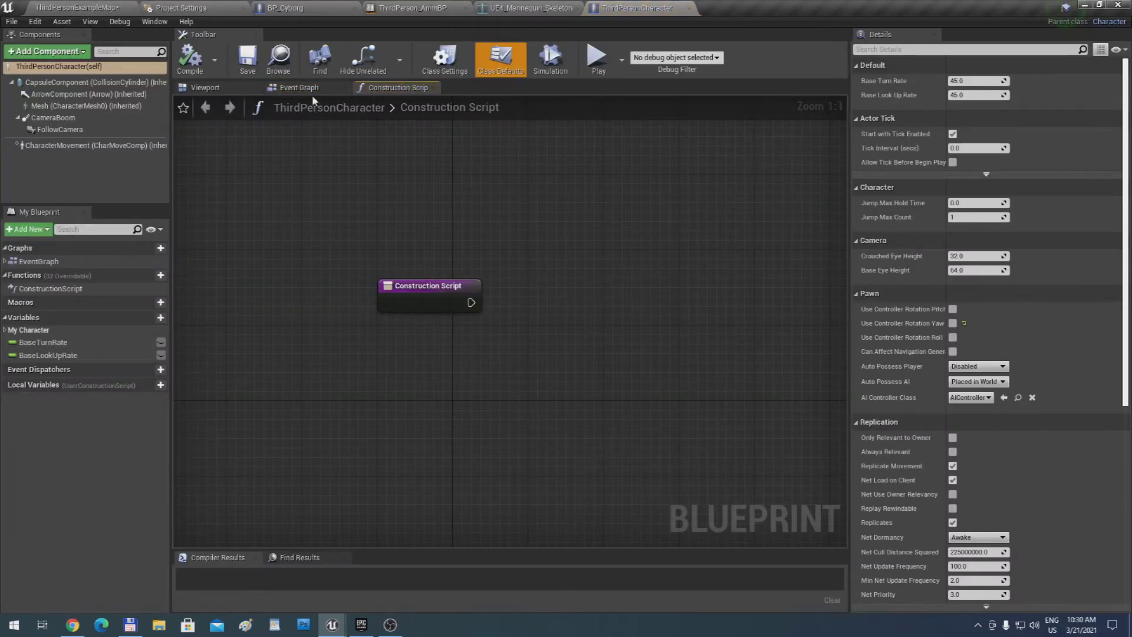
Copy all the input node groups from the Event Graph of ThirdPersonCharacter
left_click(299, 87)
scroll(407, 224, "down", 8)
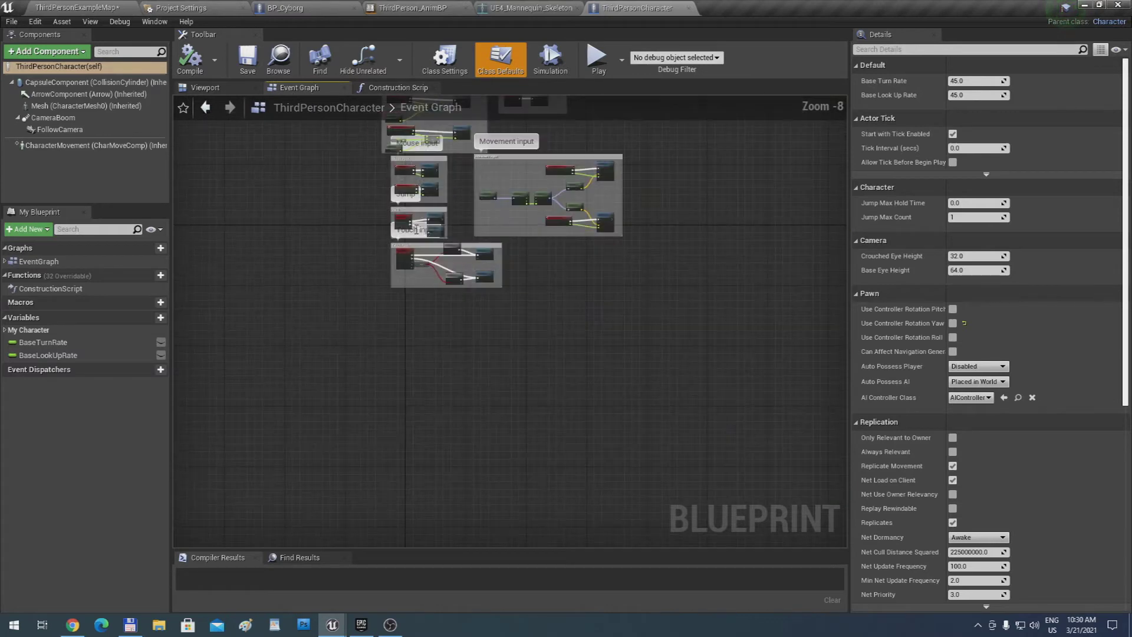
right_click_drag(446, 262, 418, 374)
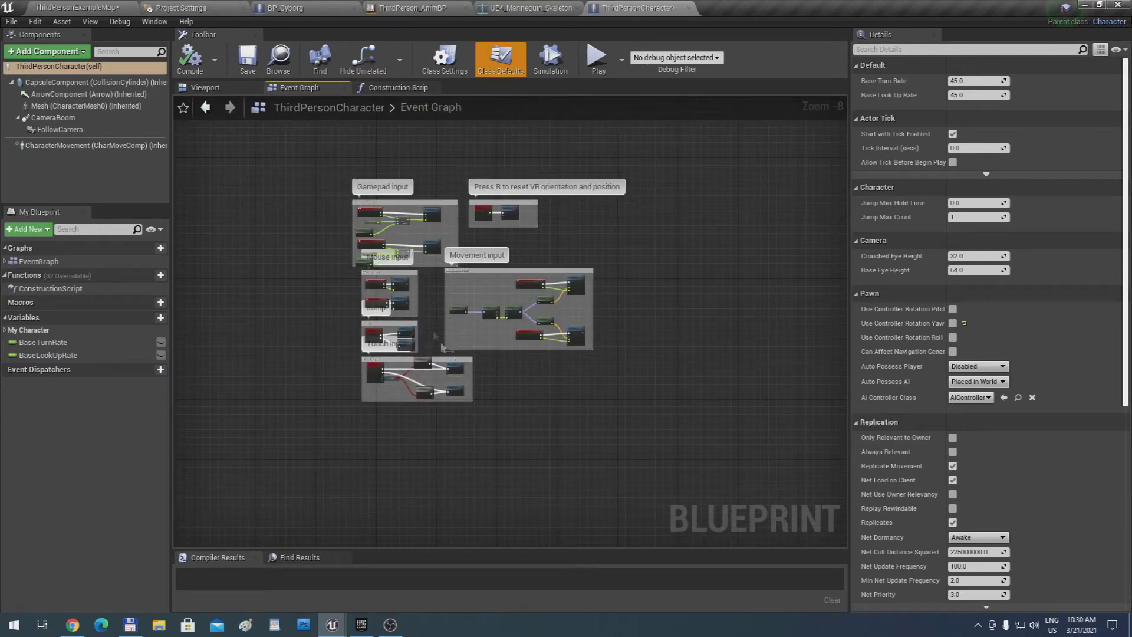
left_click_drag(607, 391, 337, 176)
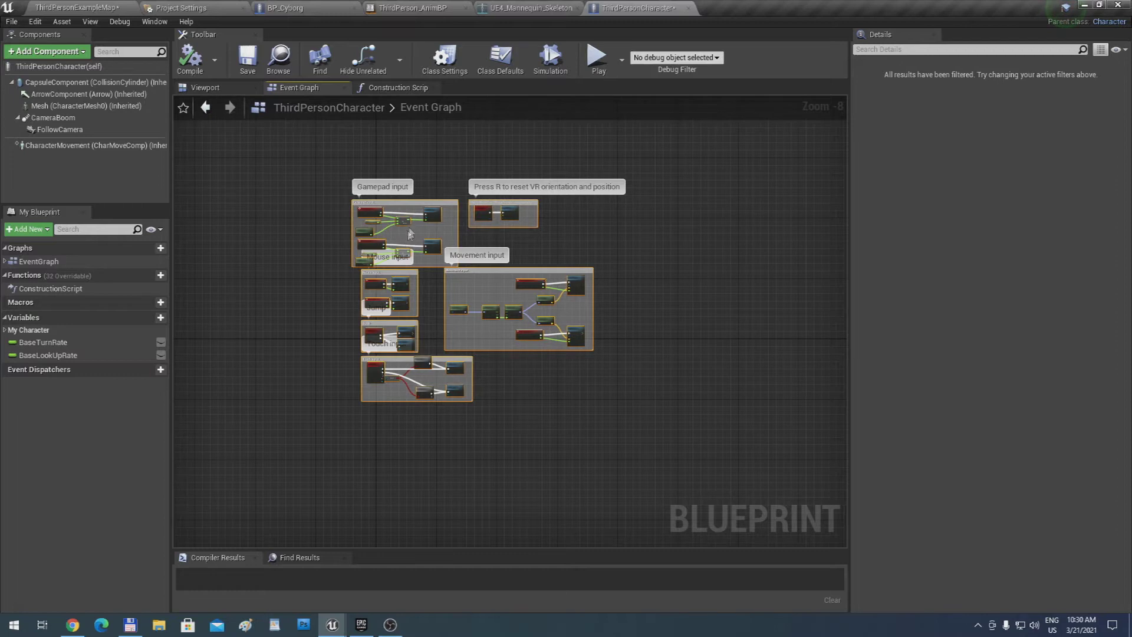
Replace the default event nodes in BP_Cyborg's Event Graph with the node groups copied from ThirdPersonCharacter and compile
left_click(328, 12)
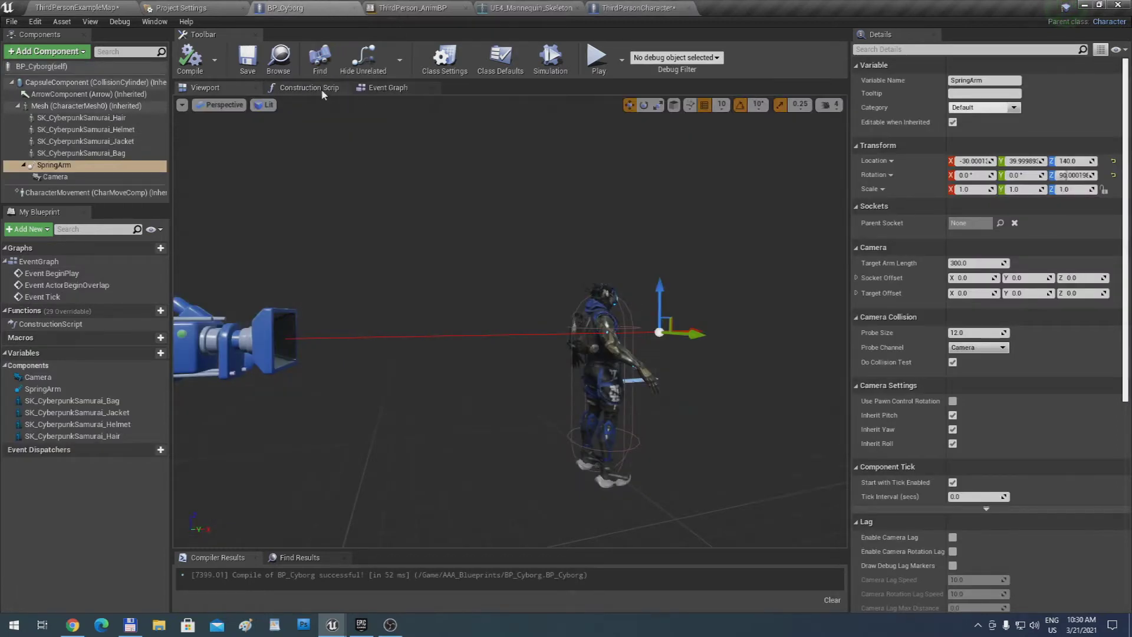
left_click(384, 88)
scroll(495, 233, "down", 2)
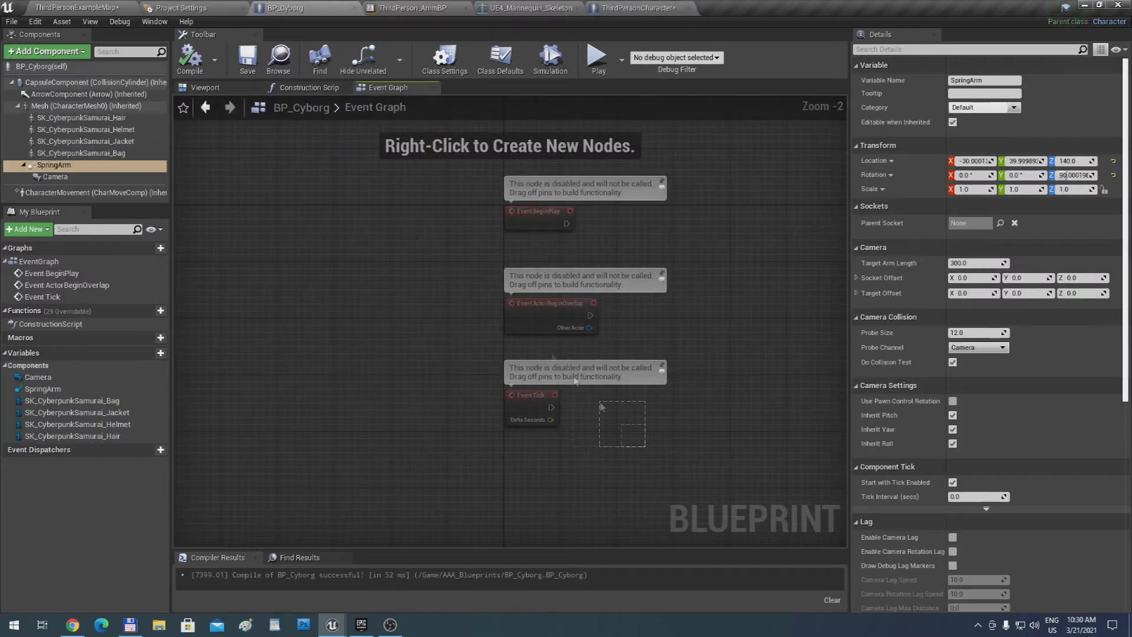
left_click_drag(601, 406, 505, 235)
key("Delete")
key("ctrl+v")
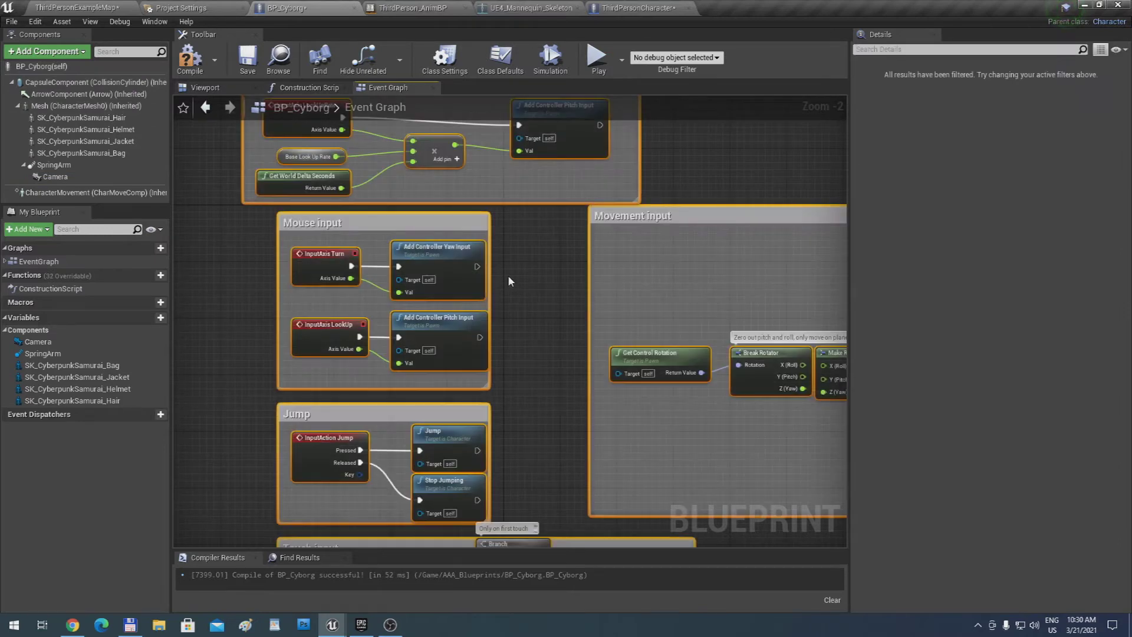
scroll(503, 304, "down", 2)
right_click_drag(497, 309, 475, 303)
left_click(510, 320)
right_click_drag(510, 320, 503, 302)
left_click(190, 58)
Create the missing BaseLookUpRate and BaseTurnRate variables from their Gamepad input nodes, and compile and save BP_Cyborg
scroll(398, 248, "up", 2)
right_click_drag(398, 248, 448, 353)
scroll(472, 339, "up", 2)
right_click(411, 328)
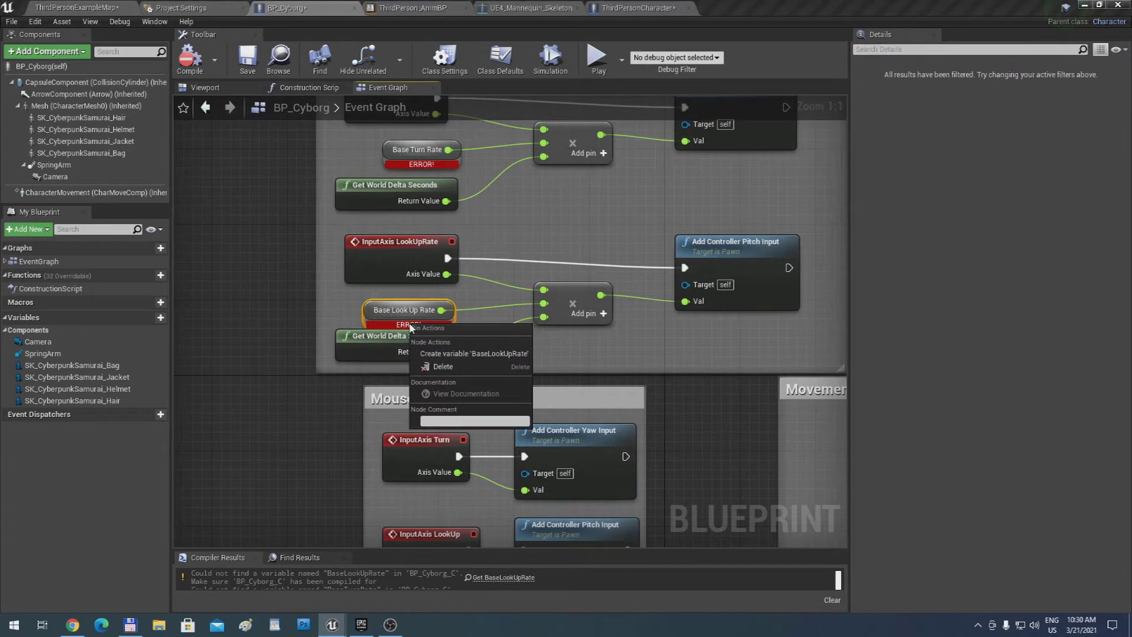
left_click(466, 354)
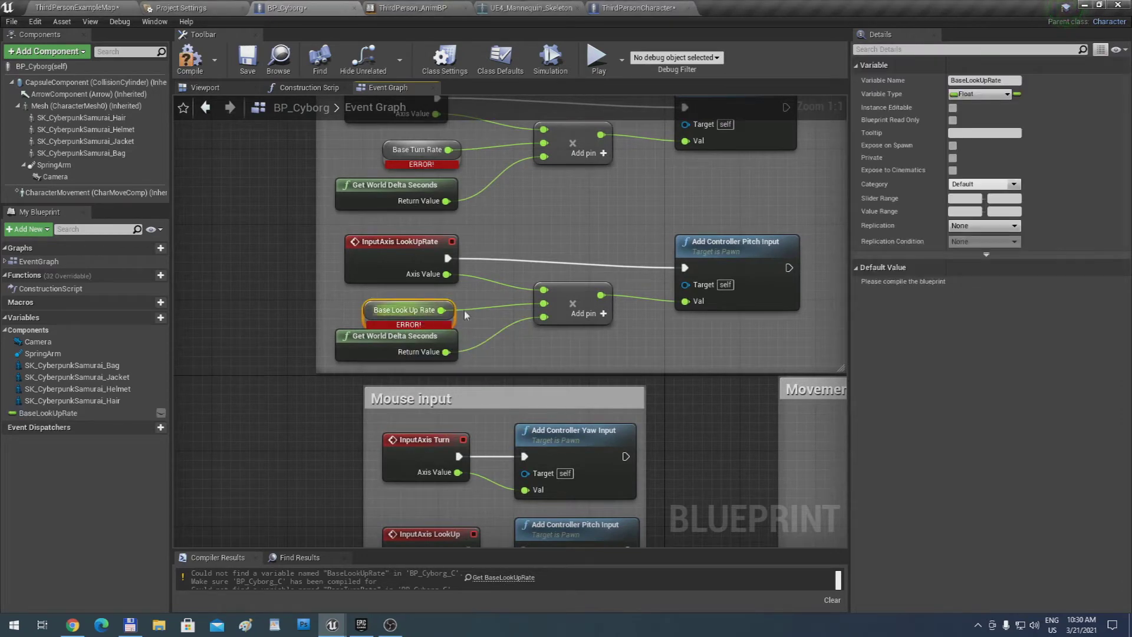
right_click_drag(460, 301, 437, 374)
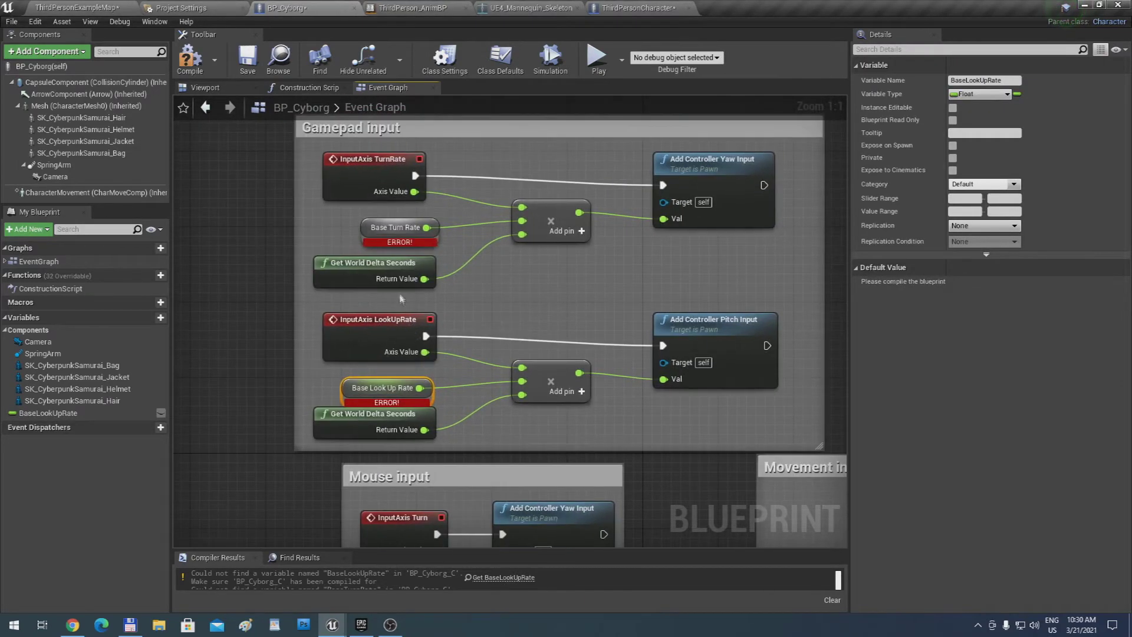
right_click(397, 246)
left_click(448, 273)
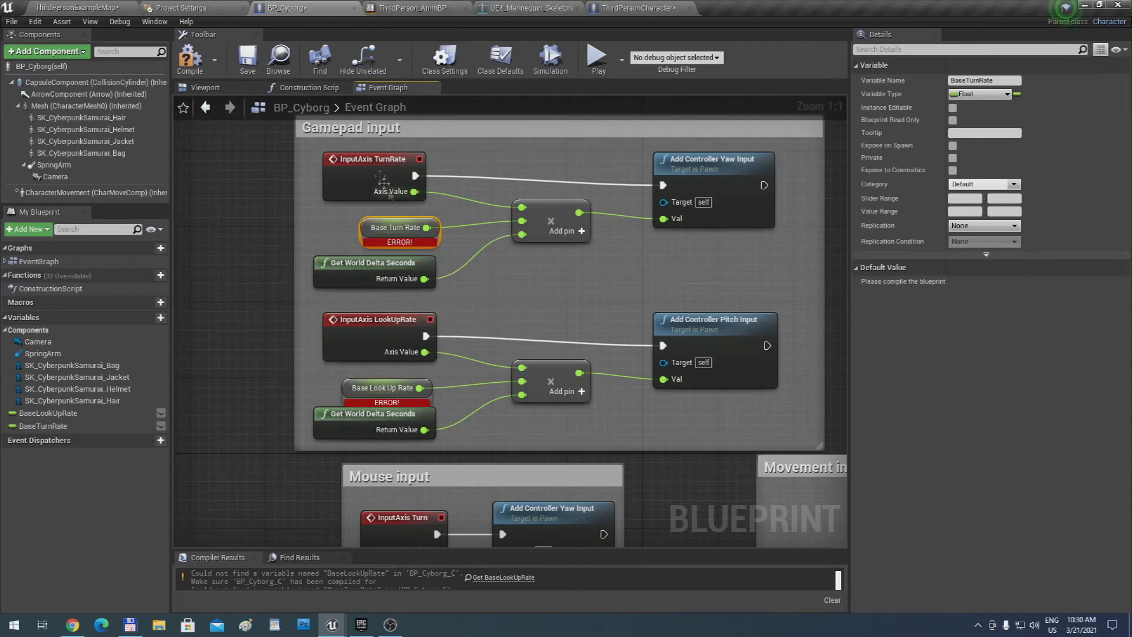
left_click(202, 65)
scroll(475, 278, "down", 5)
right_click_drag(474, 278, 402, 222)
left_click(203, 62)
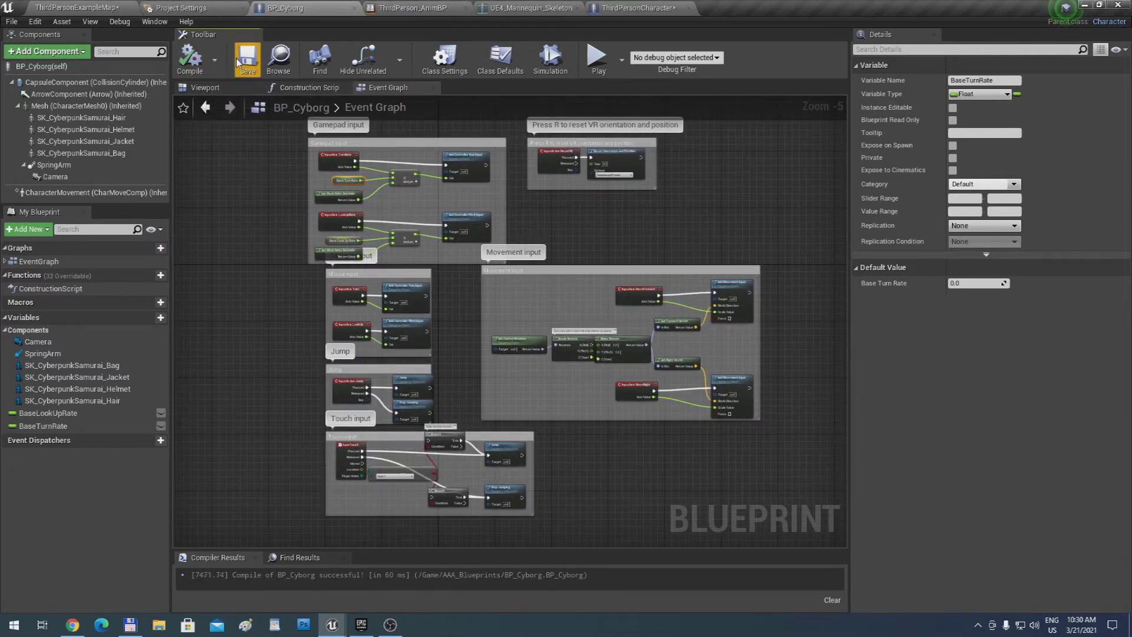
Preview the game and walk the cyborg around the level to test the movement input
left_click(597, 56)
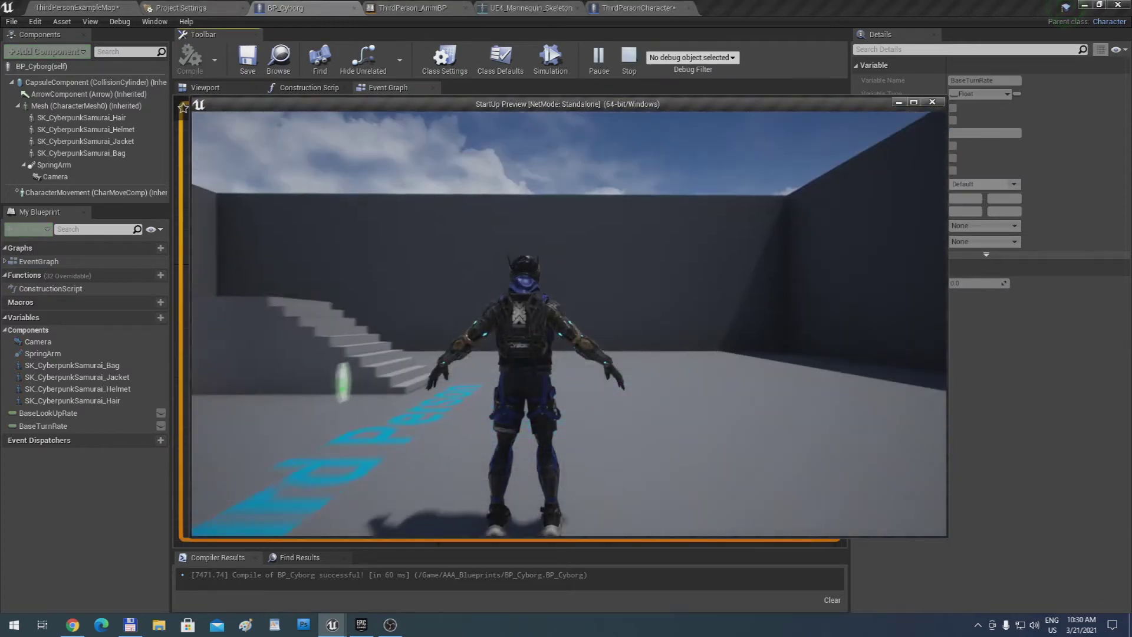
key("w")
key("w")
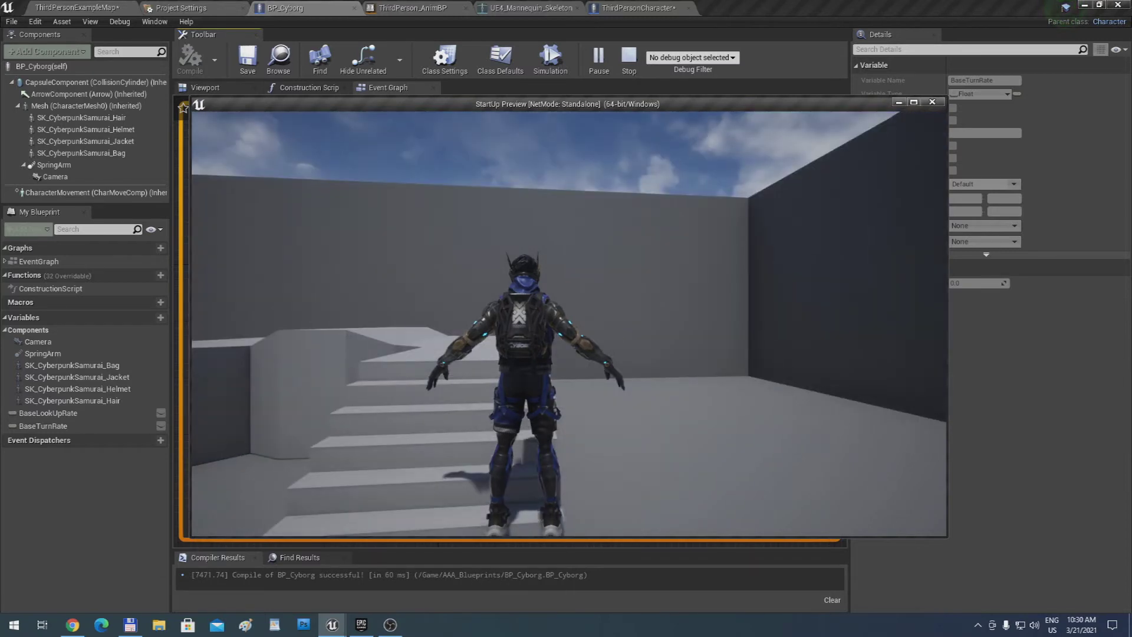
key("Escape")
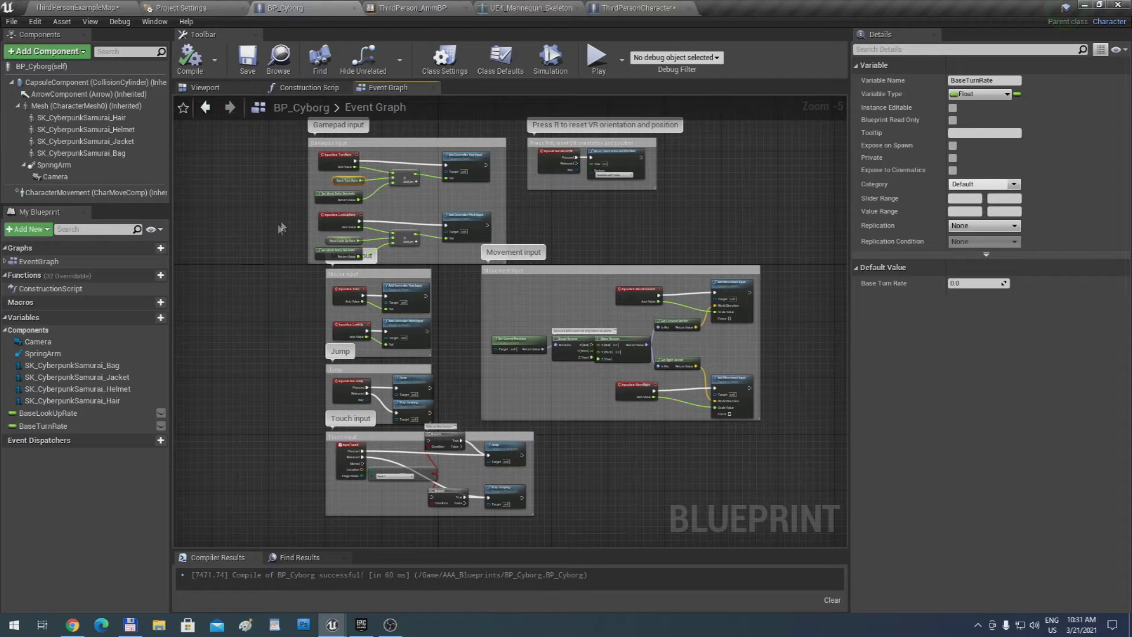
Enable Use Pawn Control Rotation on the SpringArm component, and compile and save BP_Cyborg
left_click(101, 167)
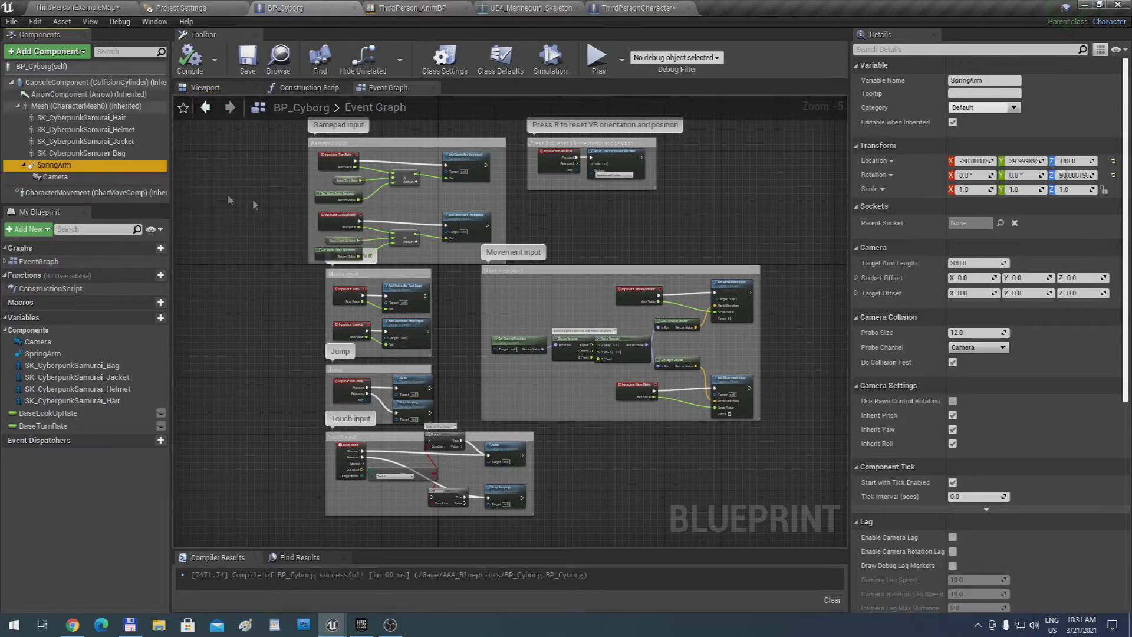
left_click(952, 402)
left_click(190, 58)
left_click(247, 58)
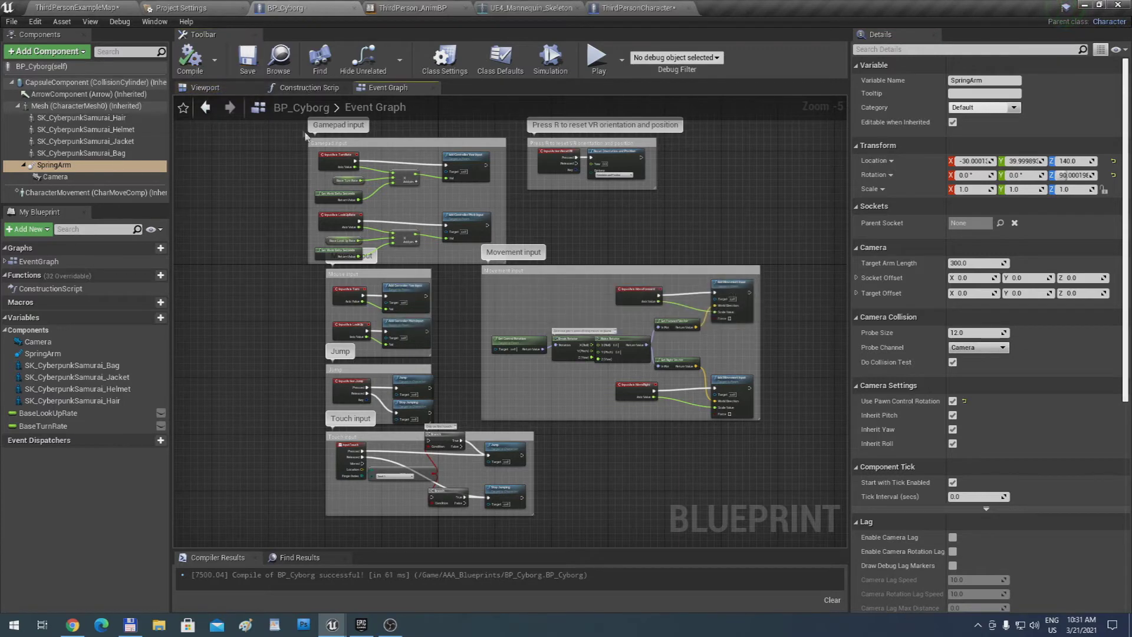
Preview the game again to test the cyborg's camera rotation while walking
left_click(597, 56)
left_click(570, 158)
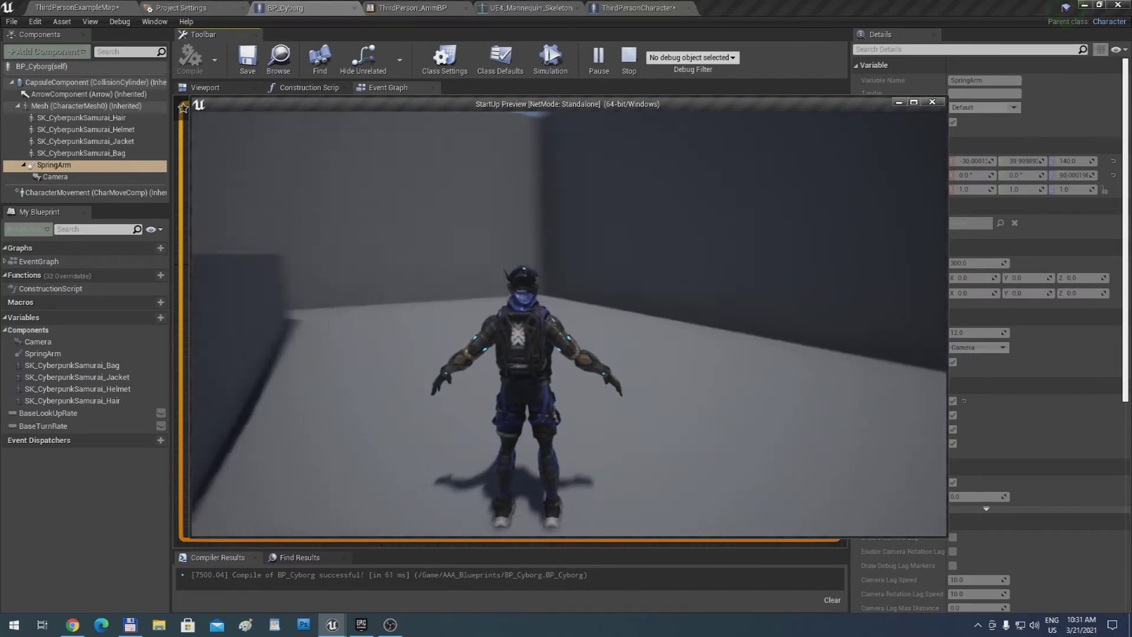
key("w")
key("w")
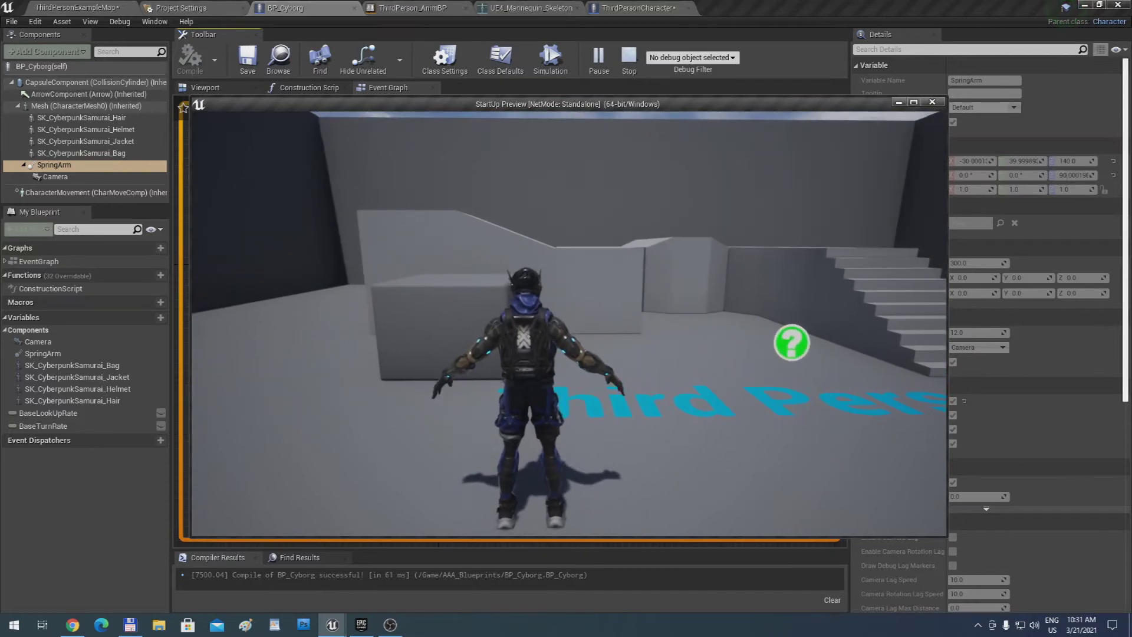
key("Escape")
right_click(649, 198)
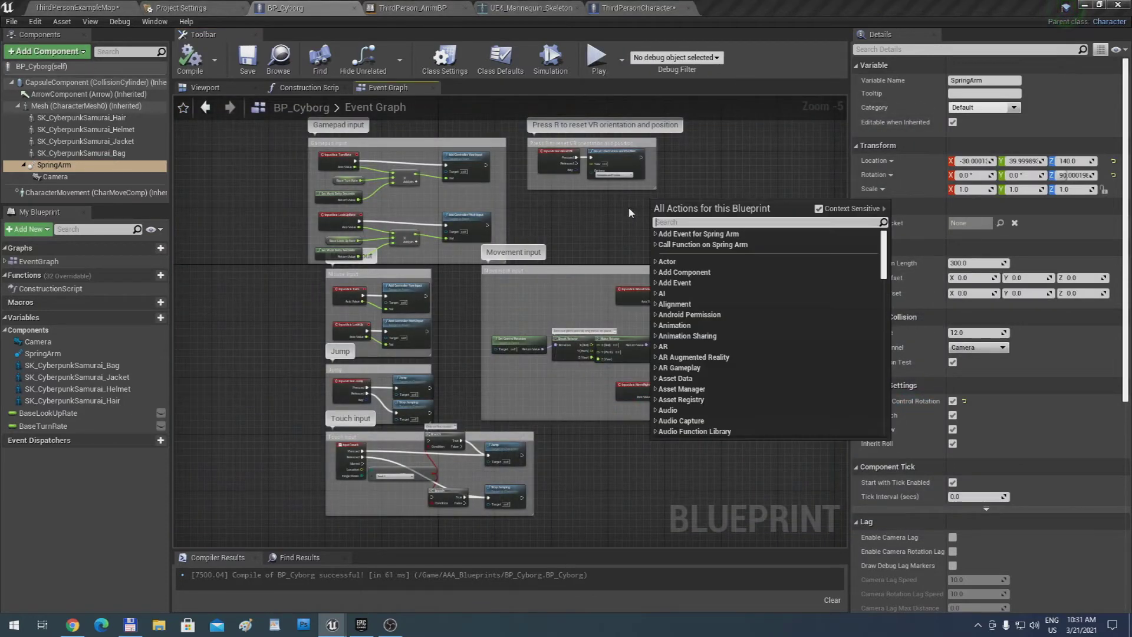
left_click(629, 210)
left_click(397, 633)
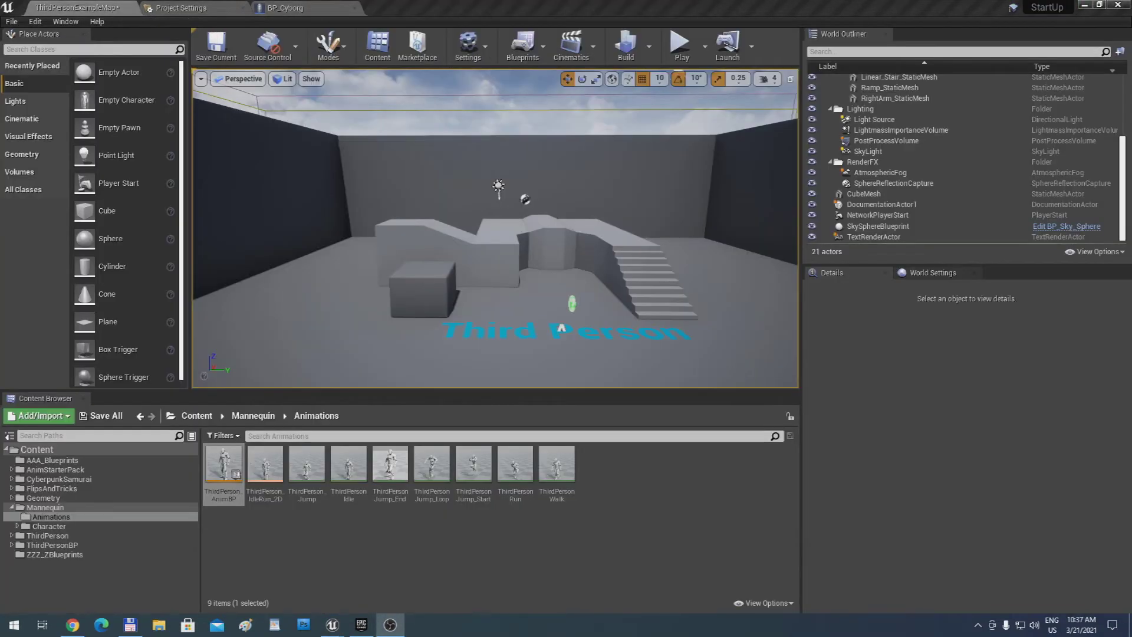
key("alt+Tab")
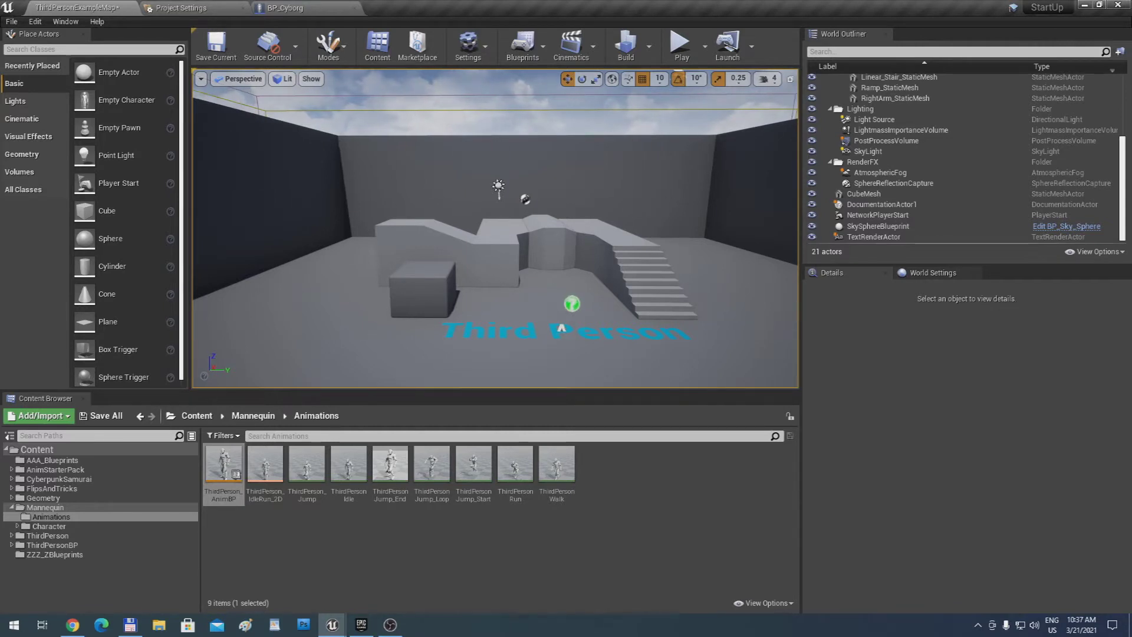
left_click(90, 463)
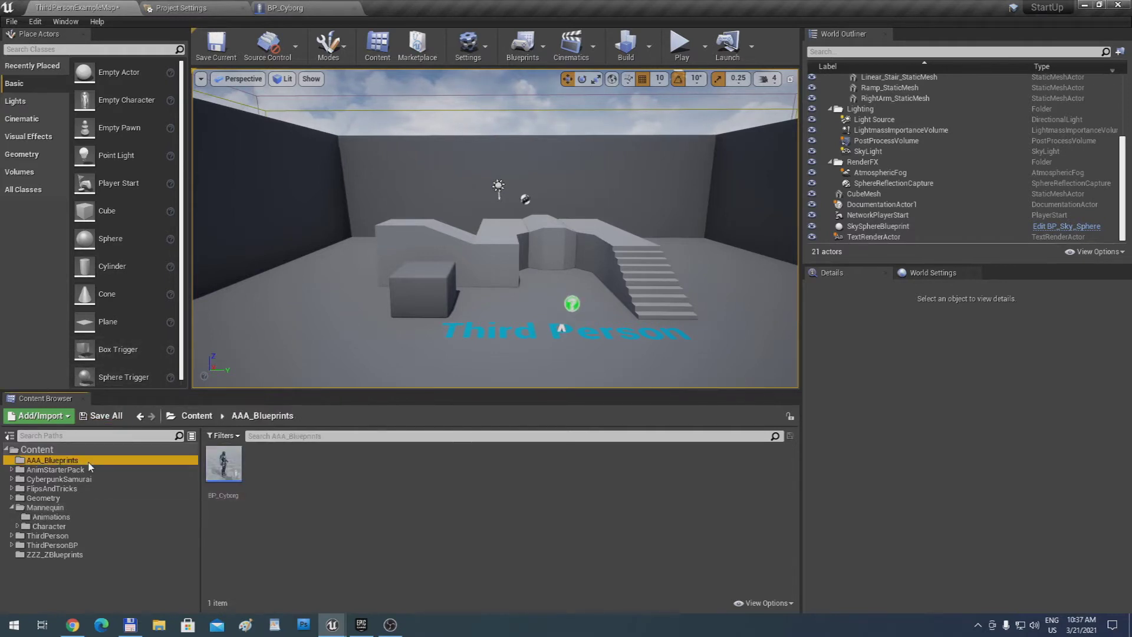
right_click(276, 480)
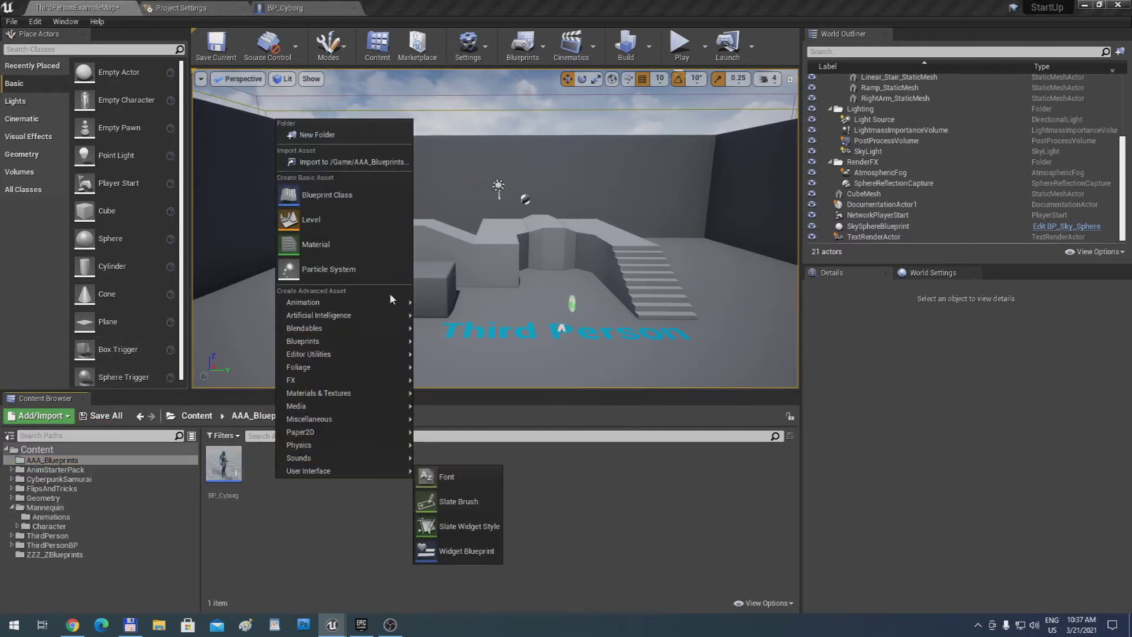
mouse_move(384, 305)
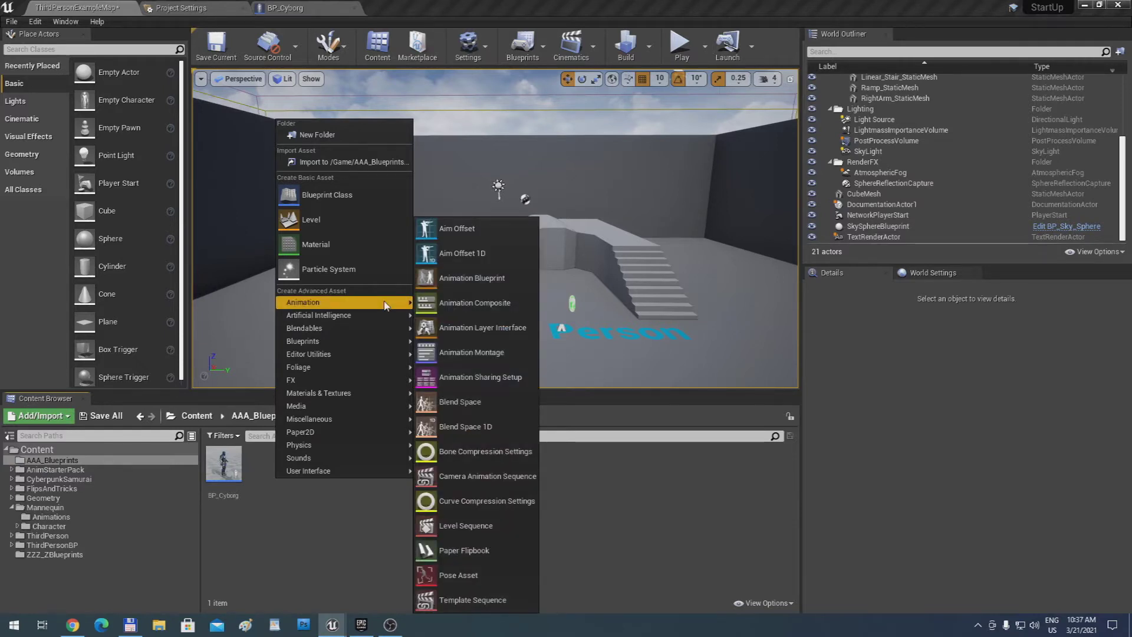
left_click(472, 278)
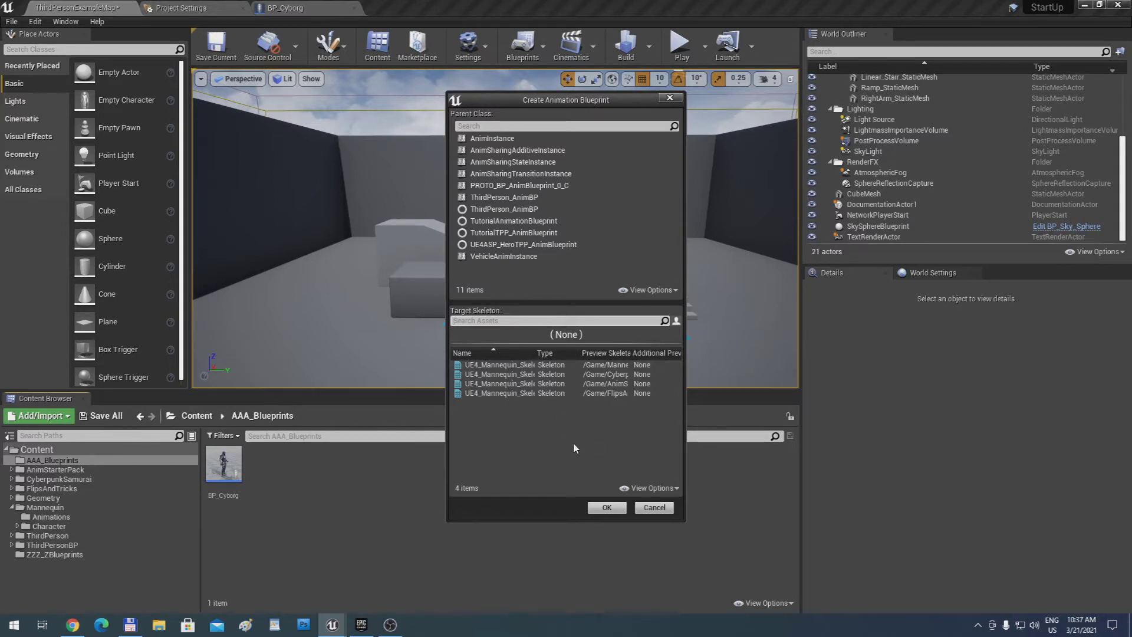
left_click(649, 510)
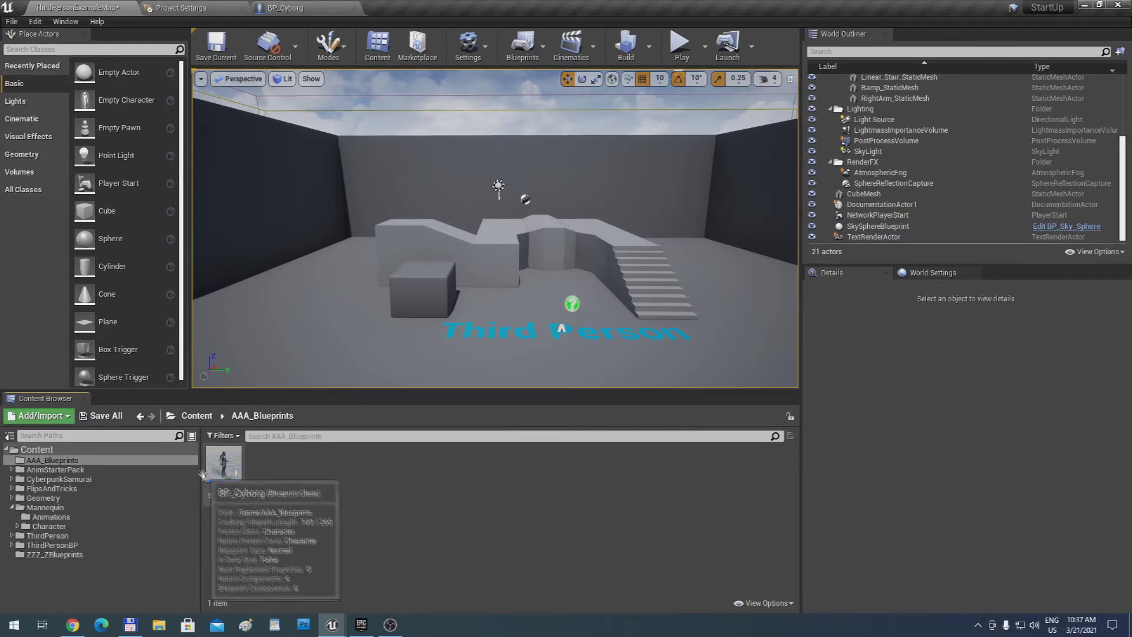
Open the SK_CyberpunkSamurai skeletal mesh from the CyberpunkSamurai/Meshes folder
left_click(65, 479)
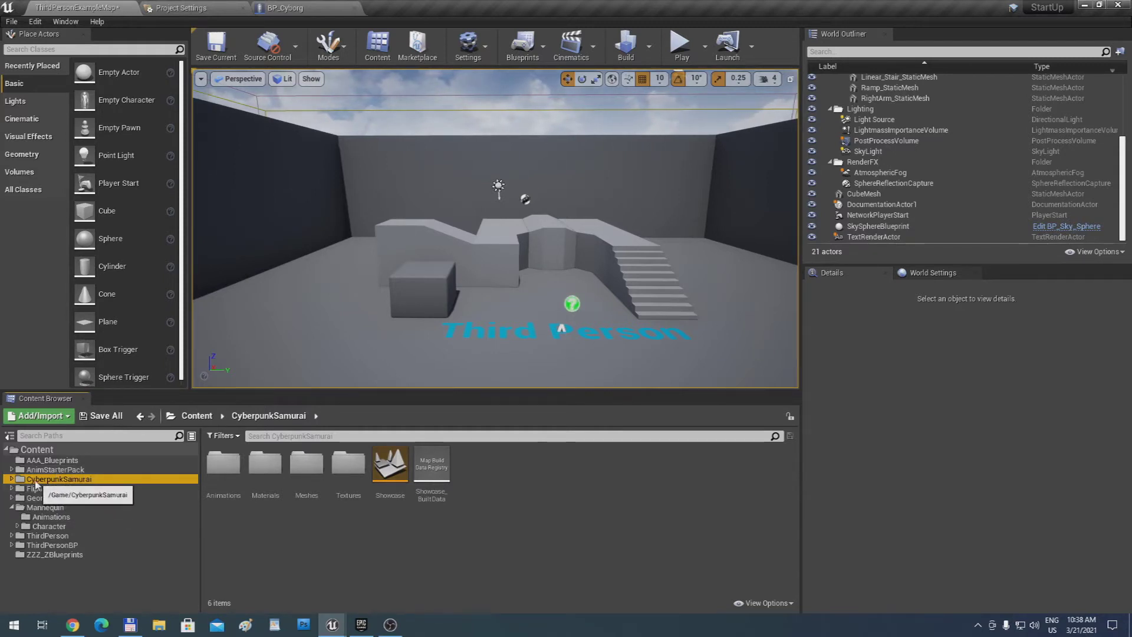
left_click(304, 466)
double_click(302, 475)
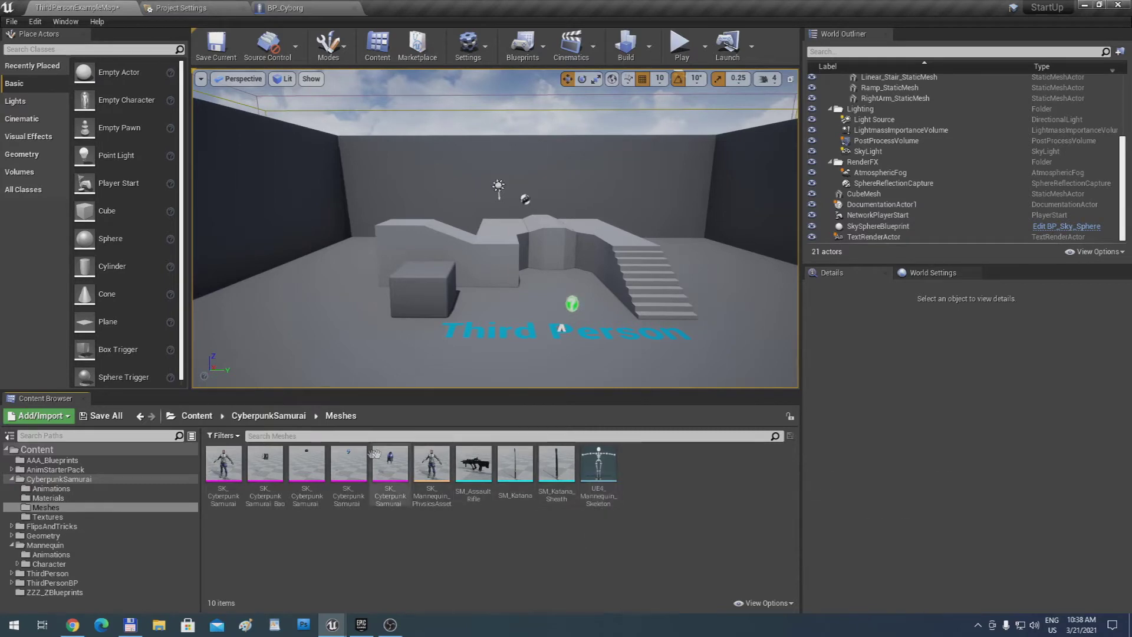
double_click(224, 465)
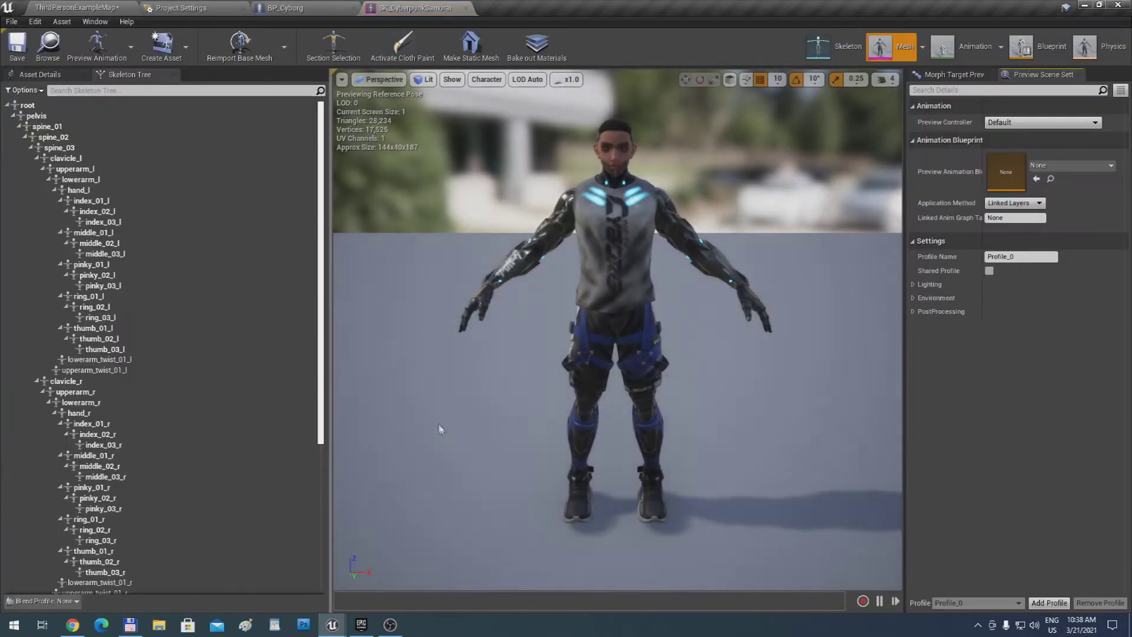
Assign the Humanoid rig to the Cyberpunk Samurai's UE4_Mannequin_Skeleton for retargeting and save the skeleton
left_click(847, 54)
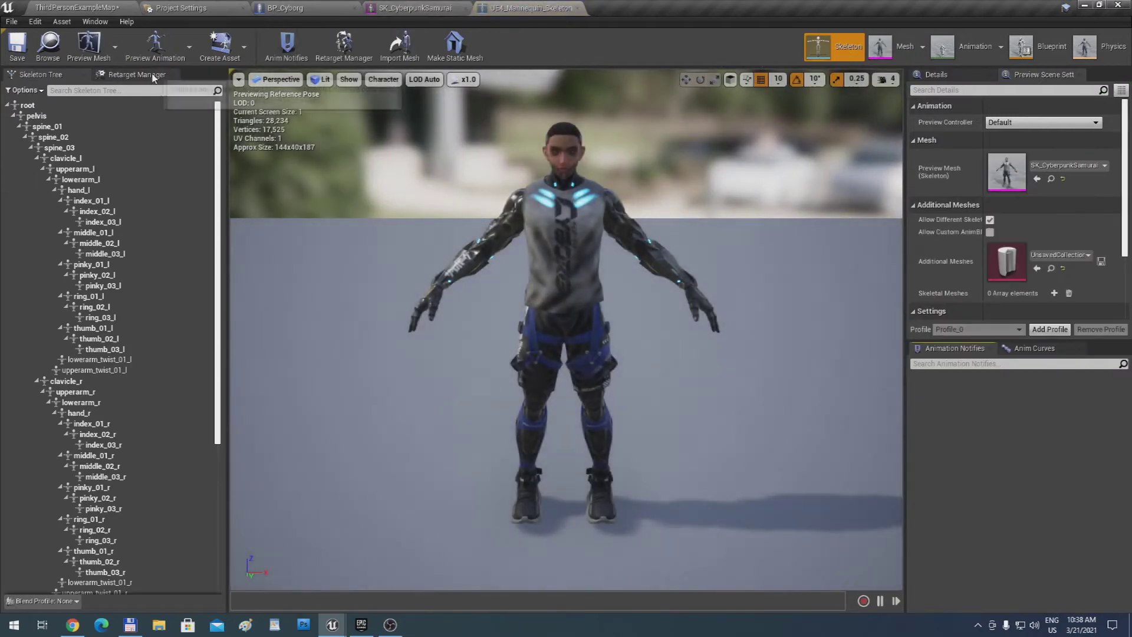
left_click(137, 74)
left_click(118, 341)
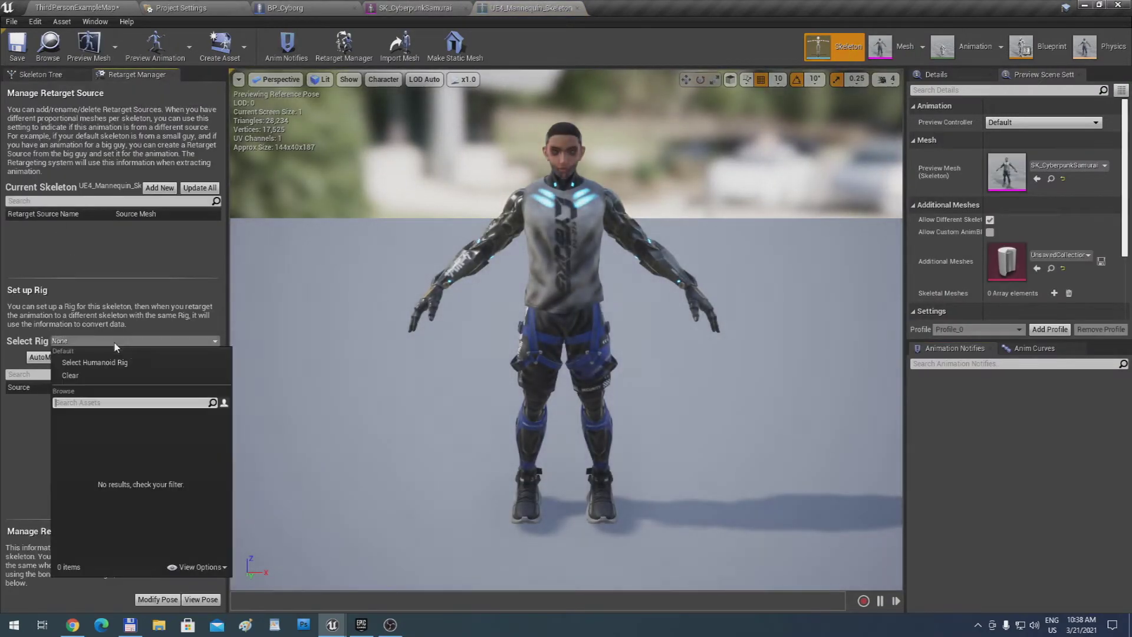
left_click(118, 374)
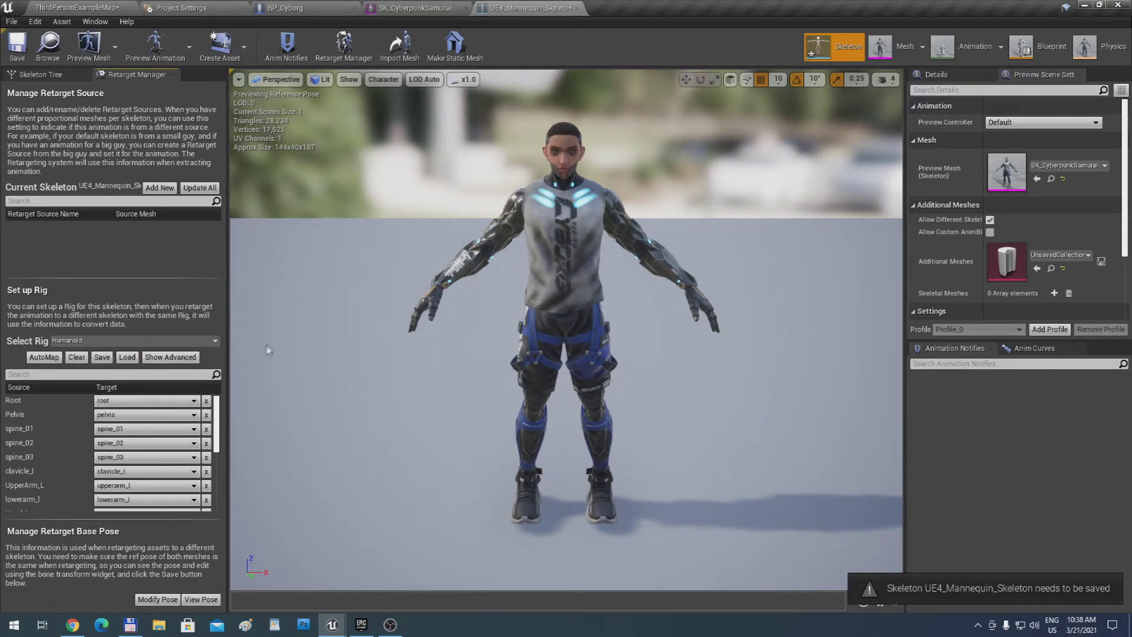
left_click(18, 48)
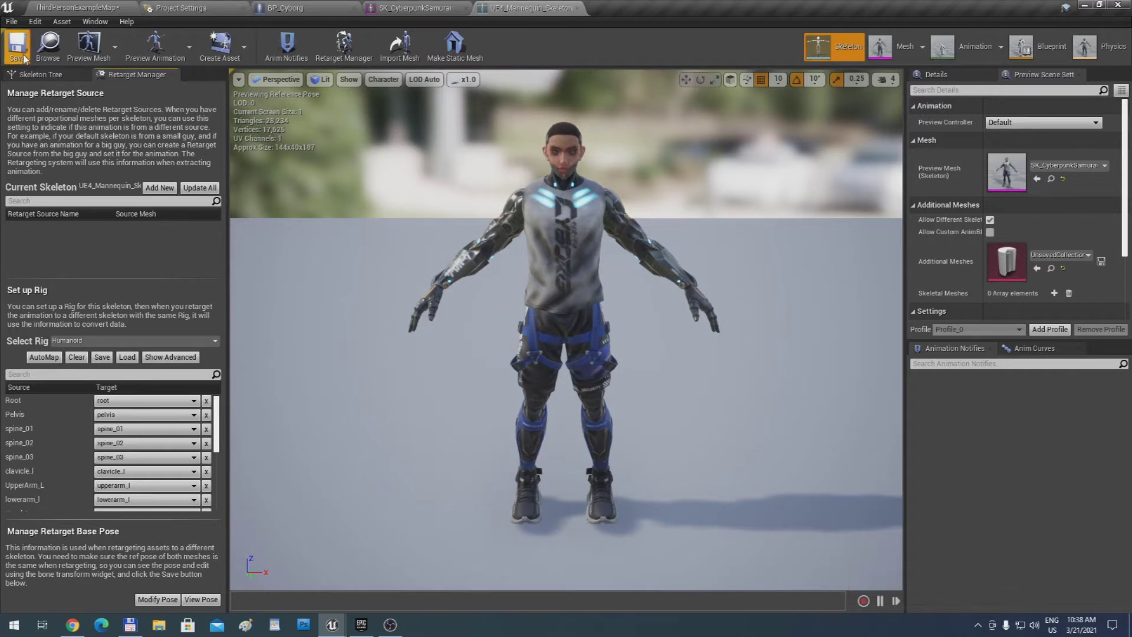
Close the editors of UE4_Mannequin_Skeleton and SK_CyberpunkSamurai
left_click(577, 9)
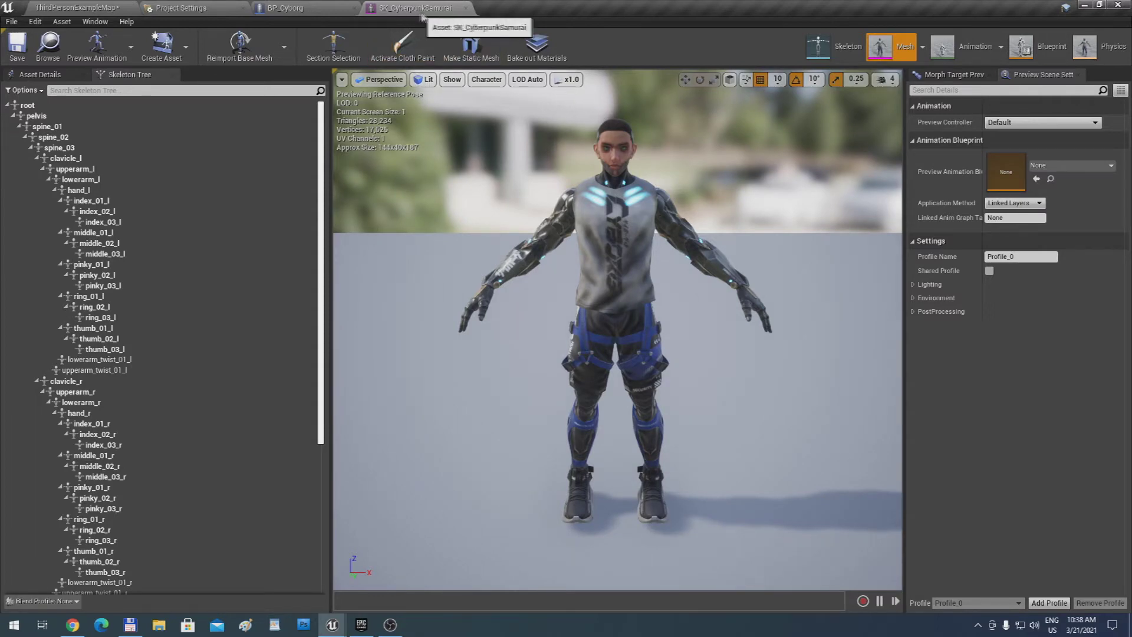
left_click(465, 9)
left_click(181, 8)
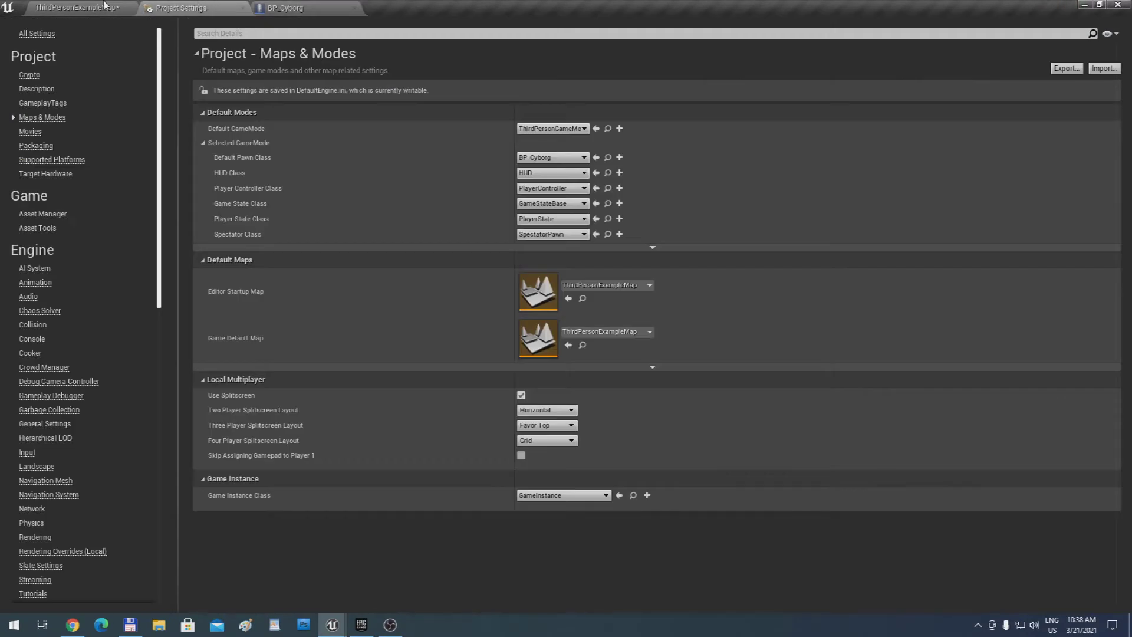
Open the UE4_Mannequin_Skeleton asset from the AnimStarterPack/UE4_Mannequin/Mesh folder
left_click(76, 8)
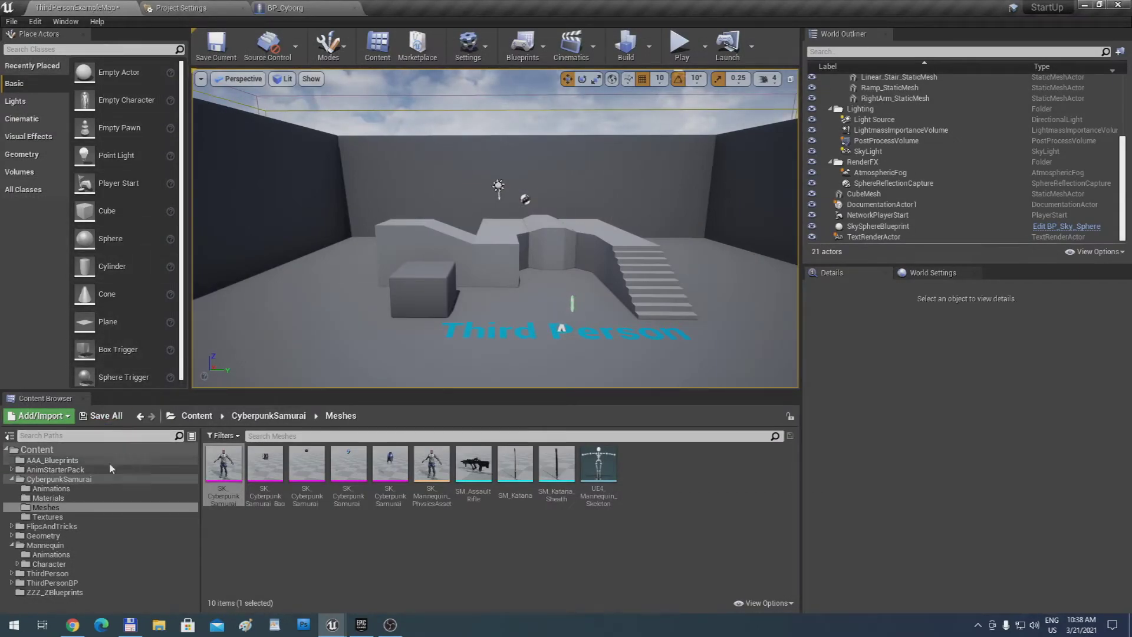
left_click(79, 471)
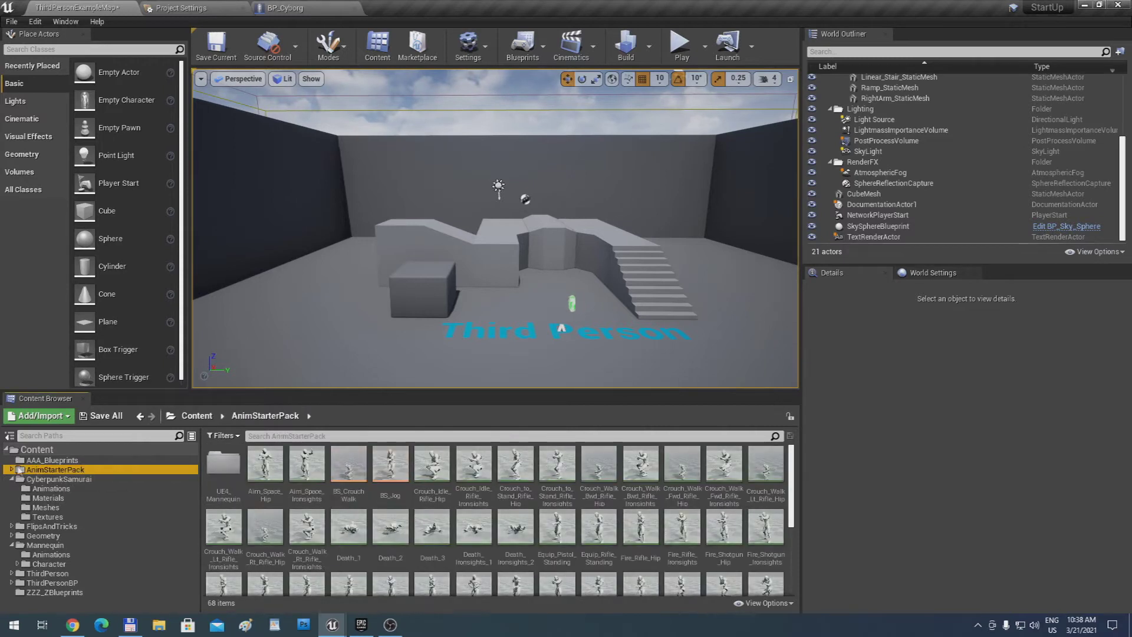
double_click(37, 472)
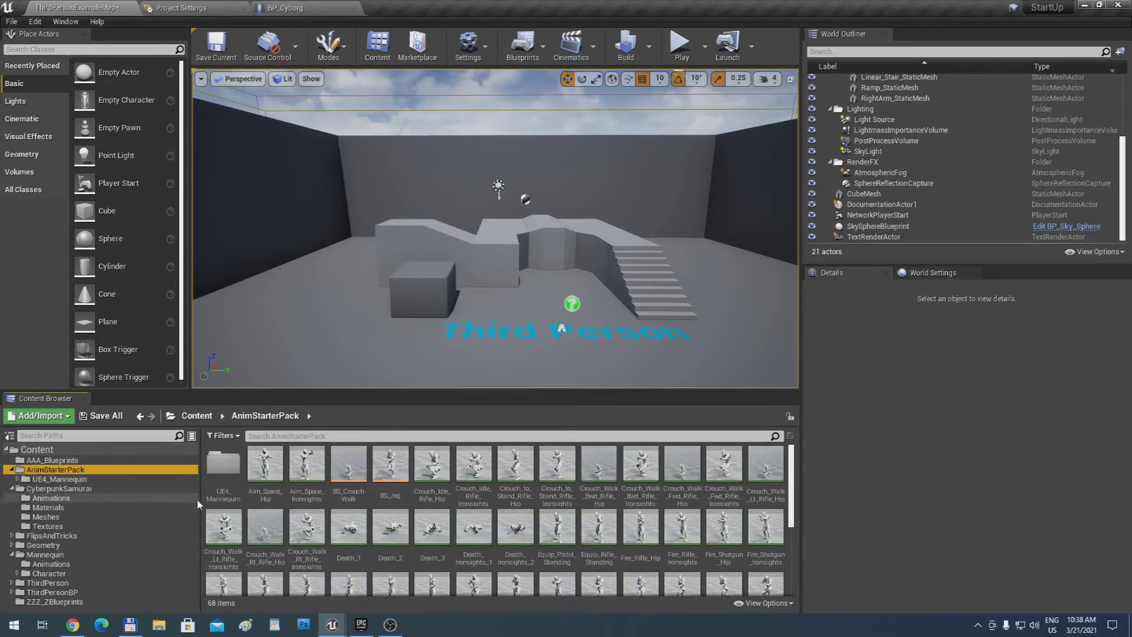
left_click(236, 473)
double_click(236, 473)
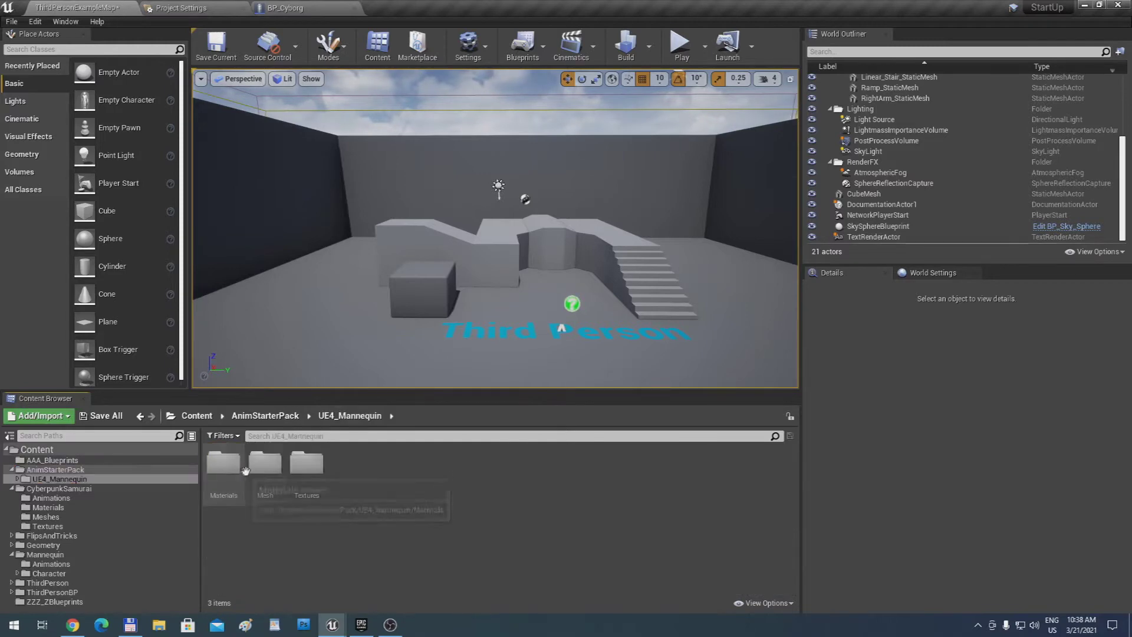
double_click(266, 467)
double_click(306, 463)
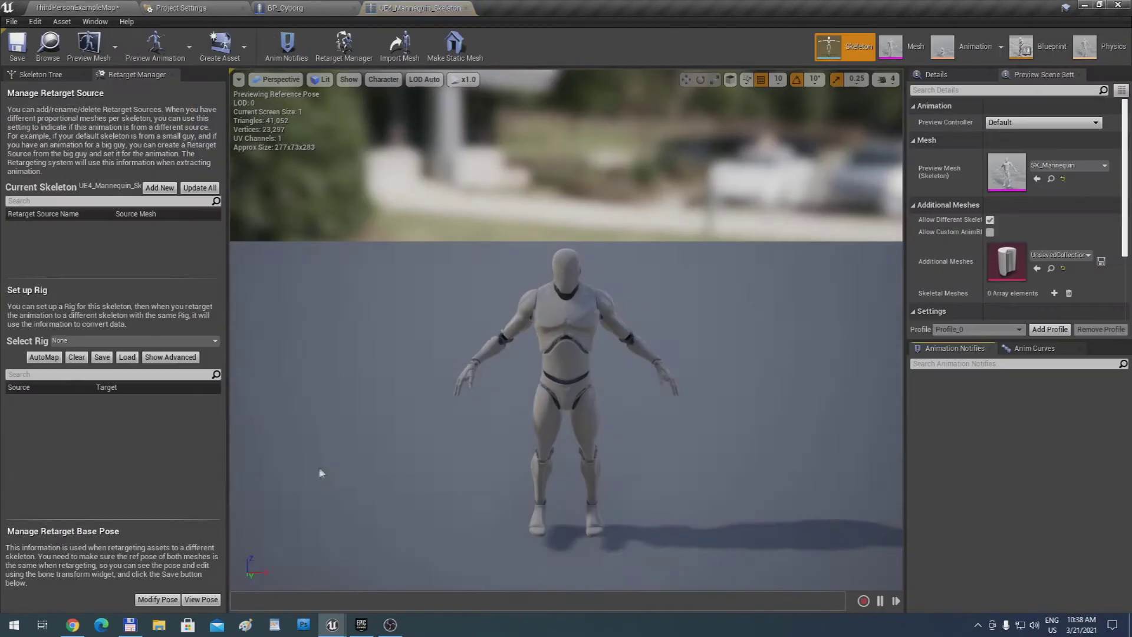
Assign the Humanoid rig to the AnimStarterPack skeleton, automap its bones, save the skeleton and close its editor
left_click(209, 341)
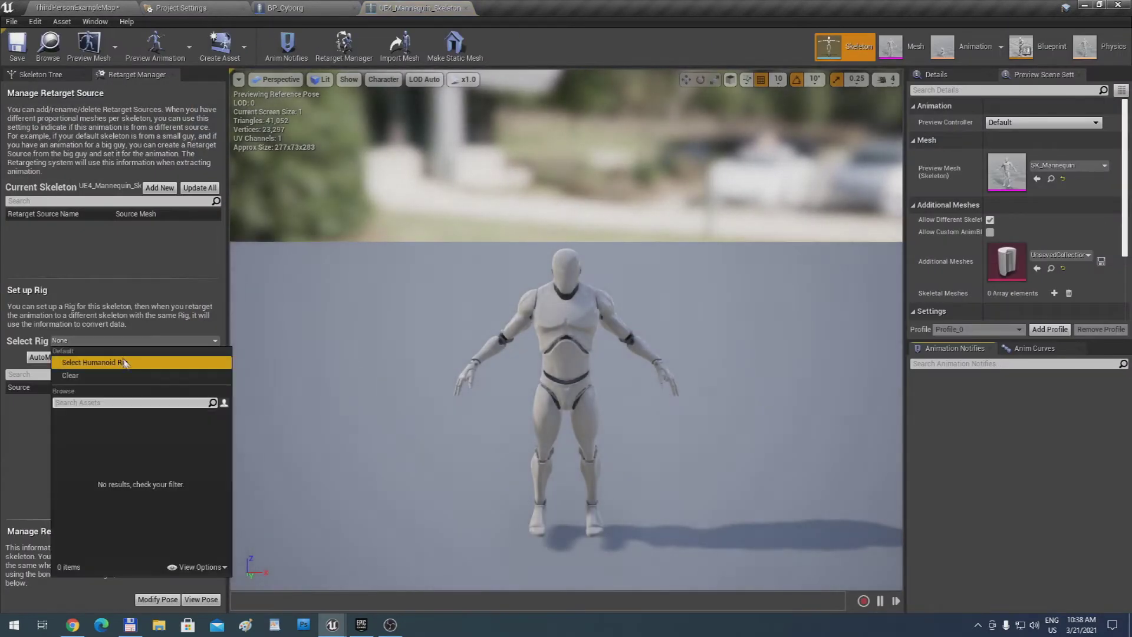
left_click(118, 361)
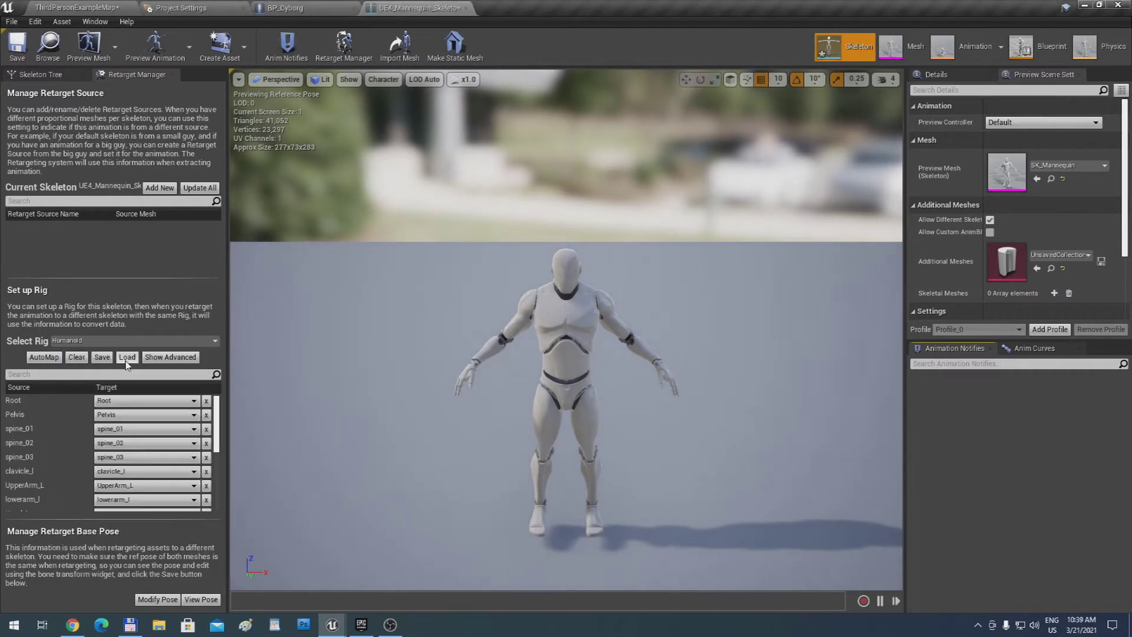
left_click(57, 361)
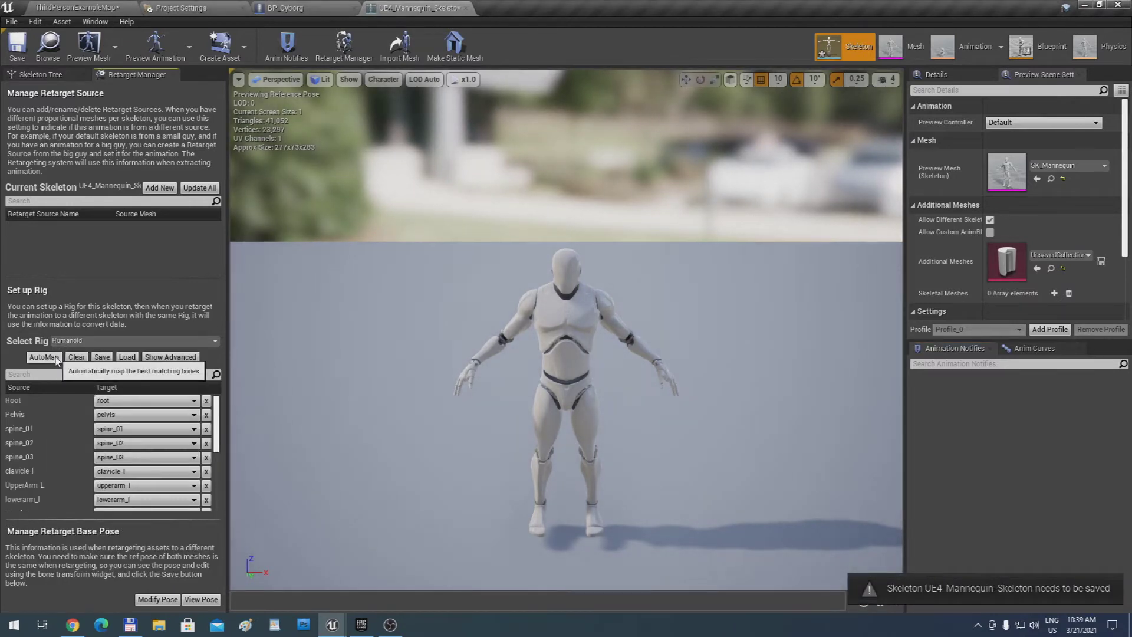
left_click(17, 46)
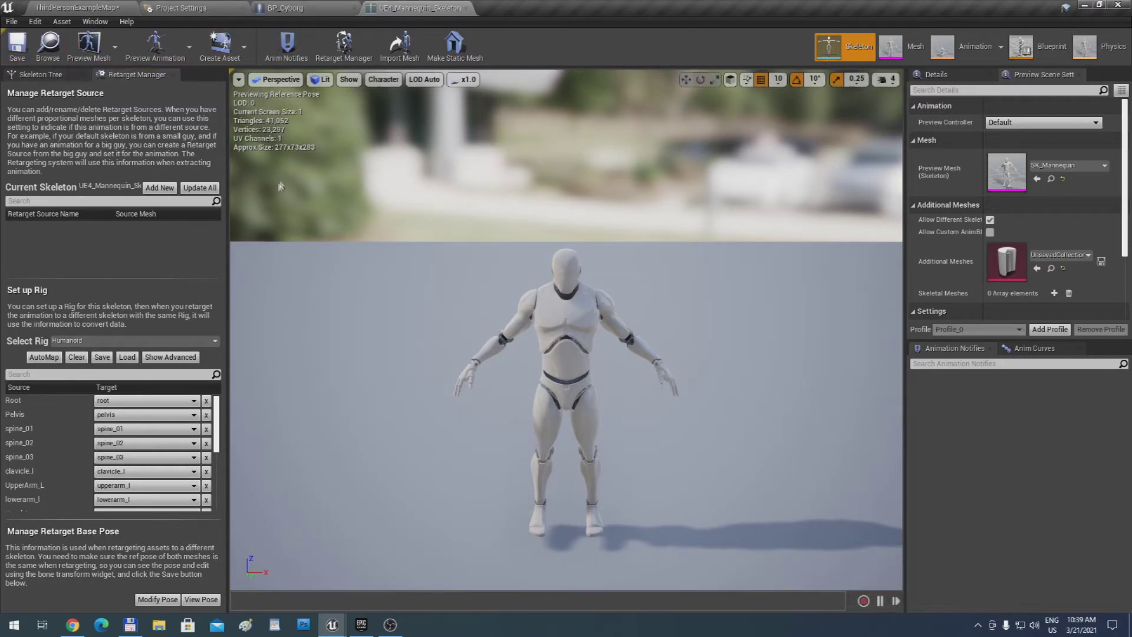
left_click(465, 9)
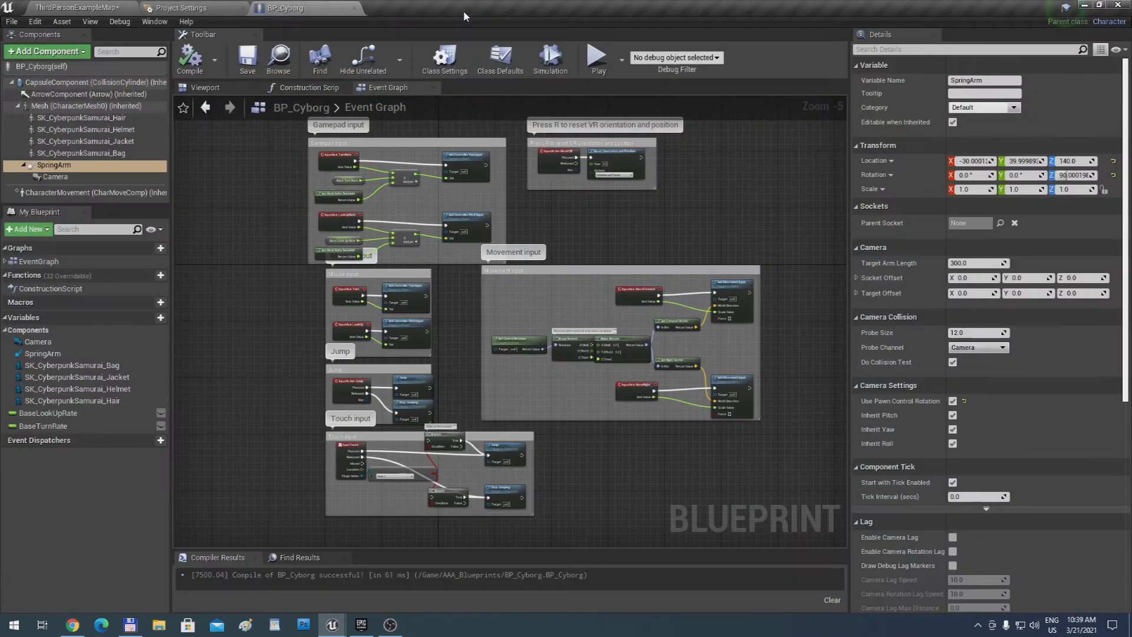
Open the UE4_Mannequin_Skeleton asset from the FlipsAndTricks/Characters/Mannequin/Mesh folder
left_click(204, 7)
left_click(120, 6)
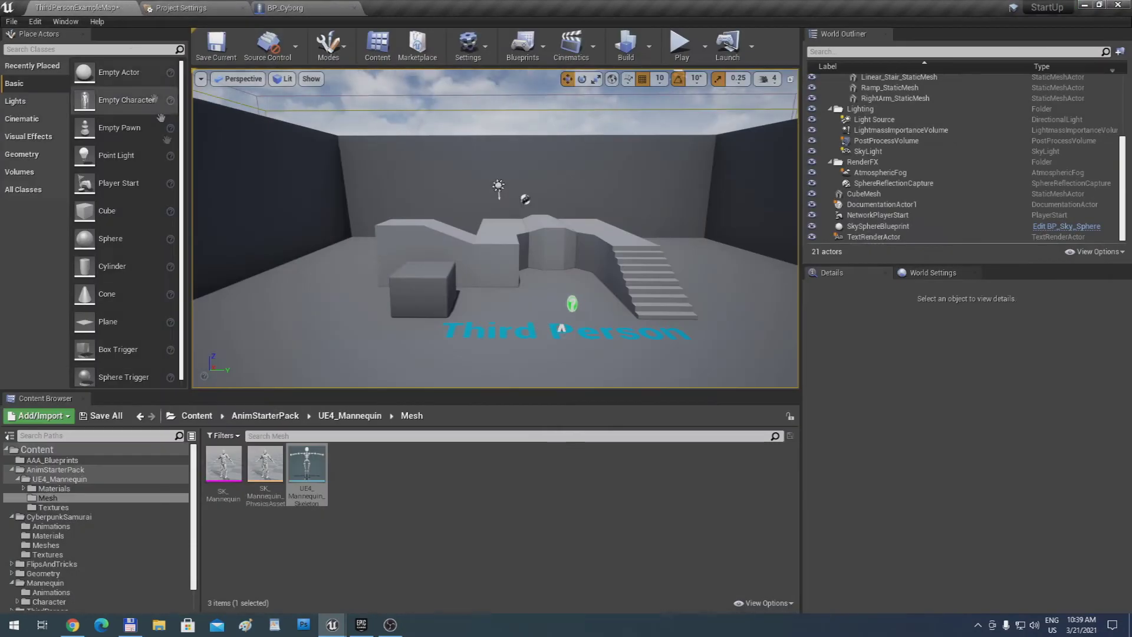
left_click(53, 565)
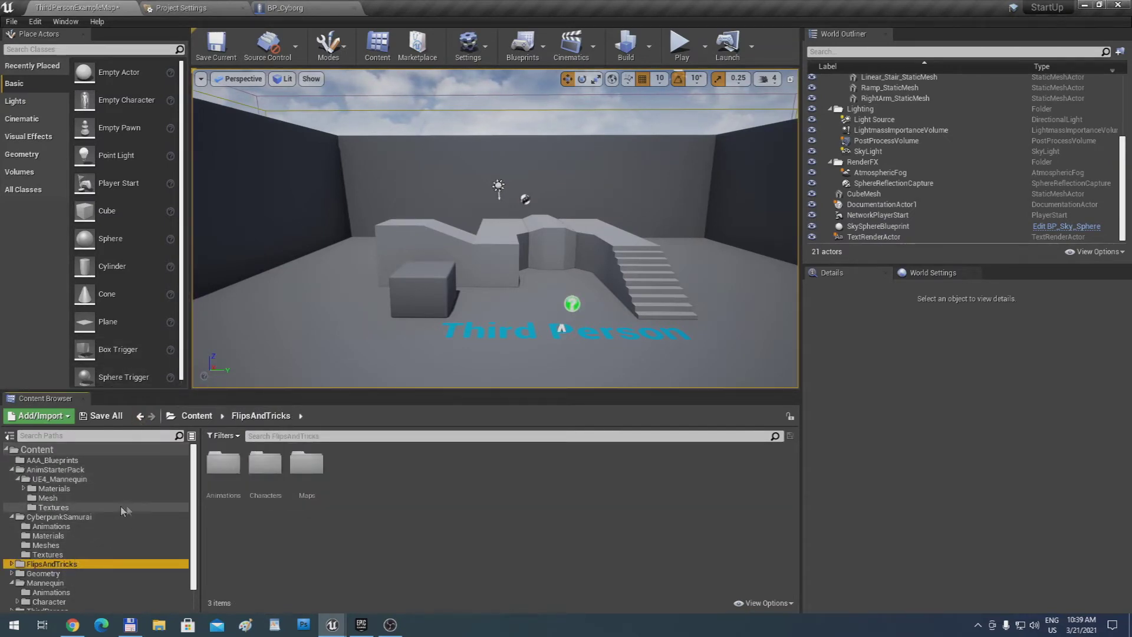
double_click(265, 463)
left_click(230, 465)
double_click(230, 465)
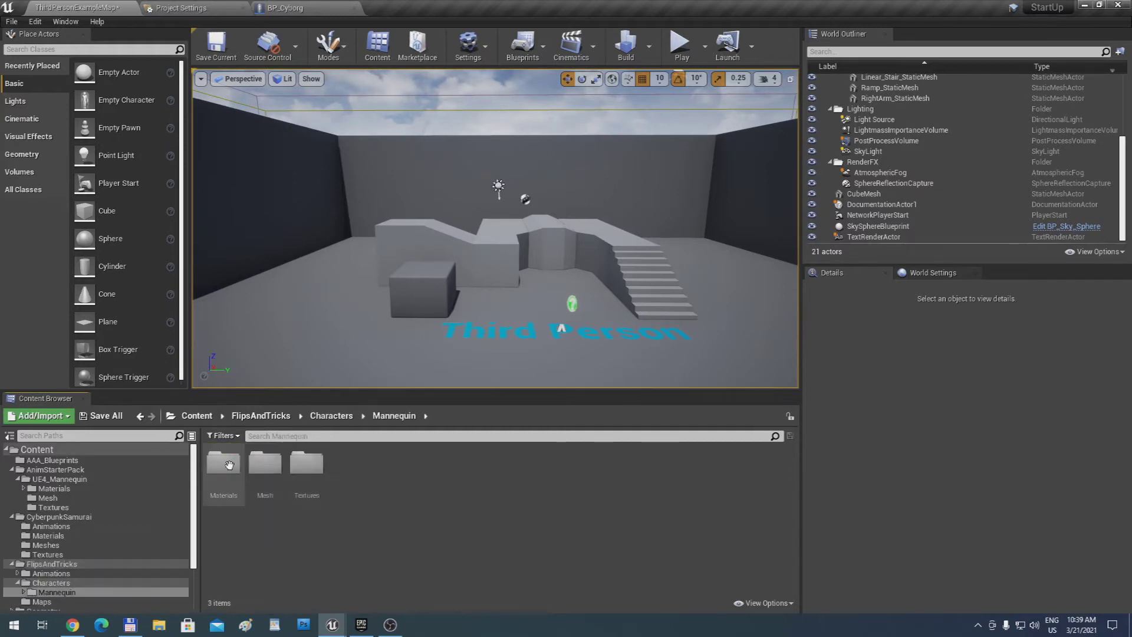
double_click(265, 463)
double_click(305, 462)
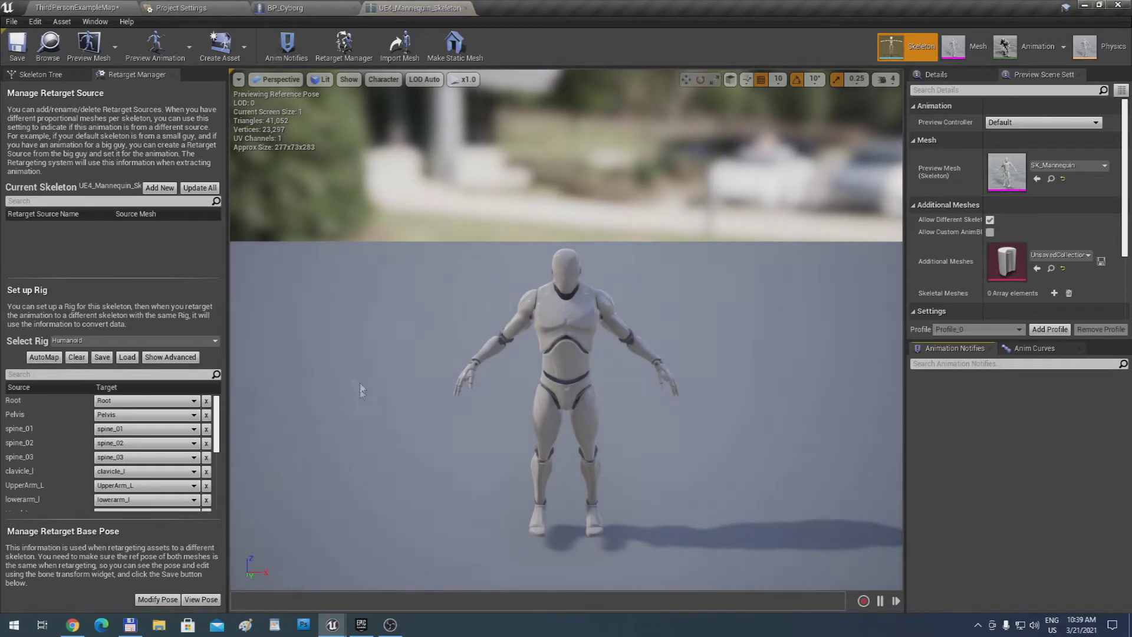
Apply the Humanoid rig to the FlipsAndTricks skeleton, save the skeleton and return to the level editor
left_click(158, 340)
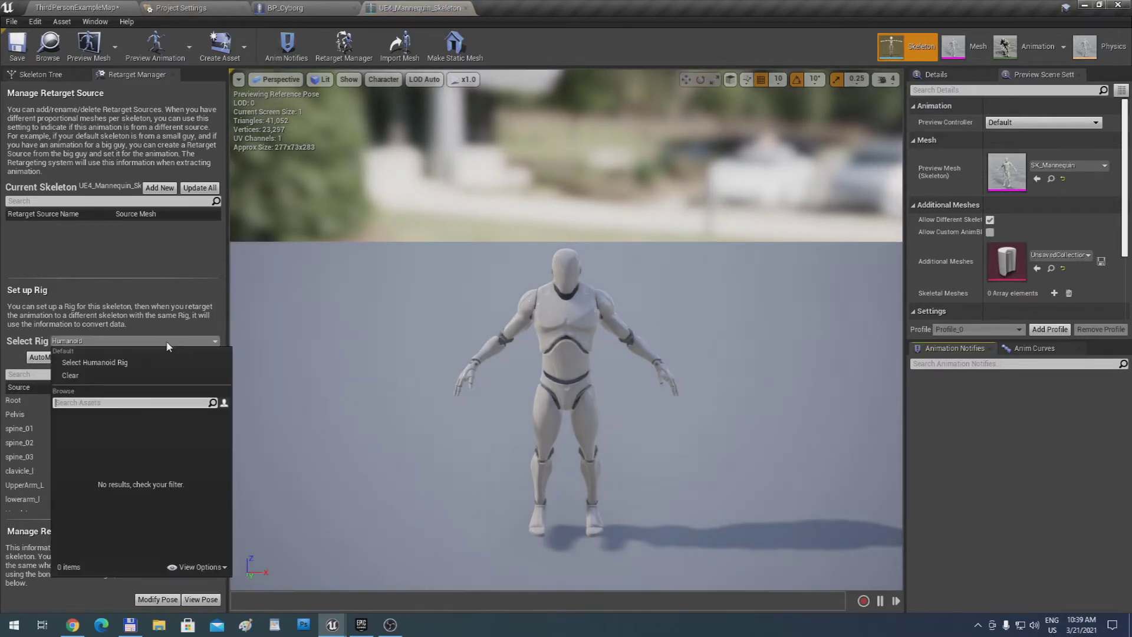
left_click(128, 363)
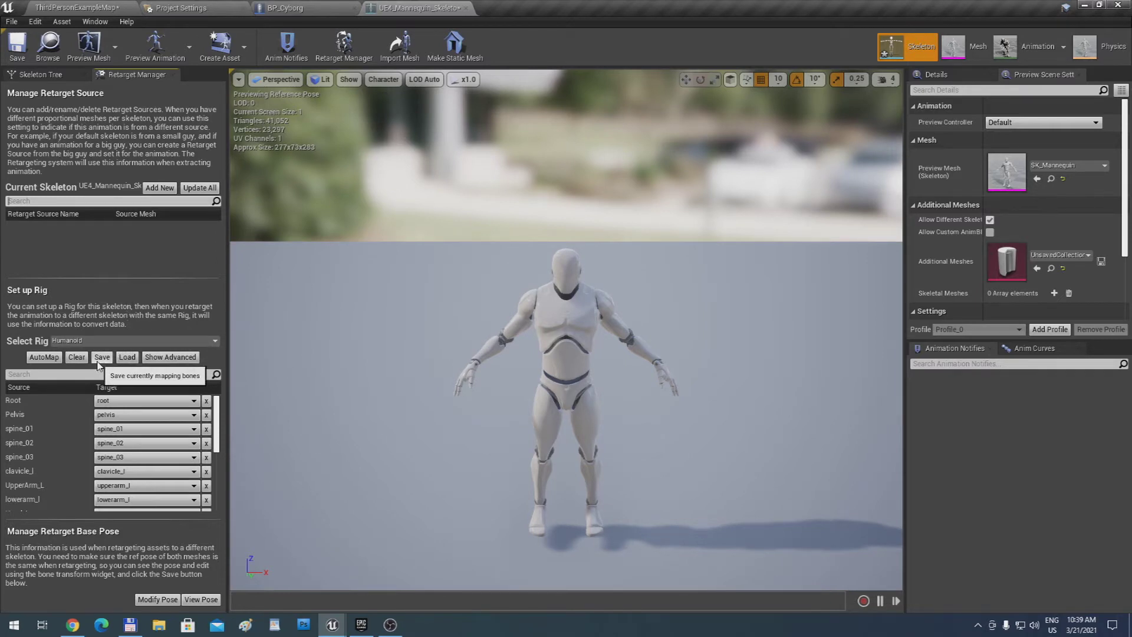
left_click(99, 359)
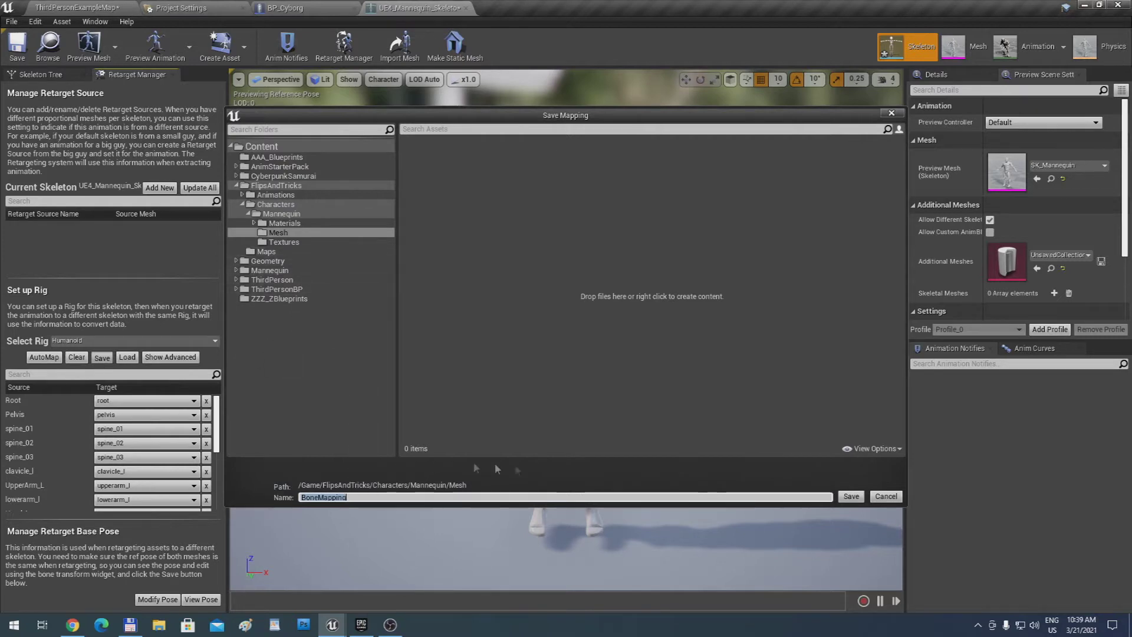
left_click(884, 498)
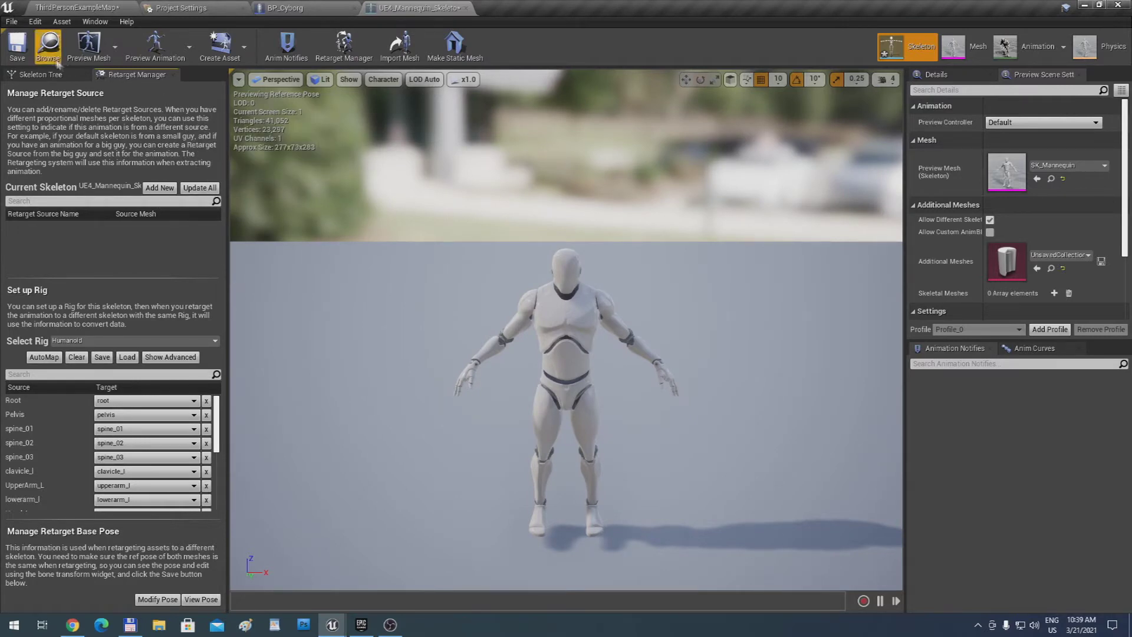
left_click(17, 45)
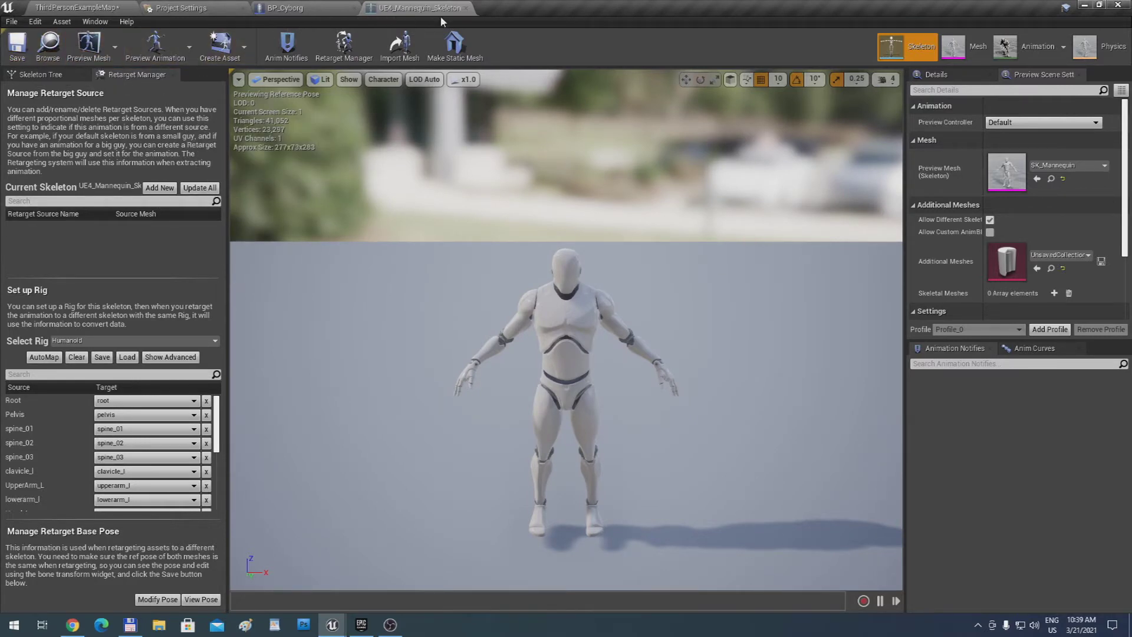
left_click(466, 7)
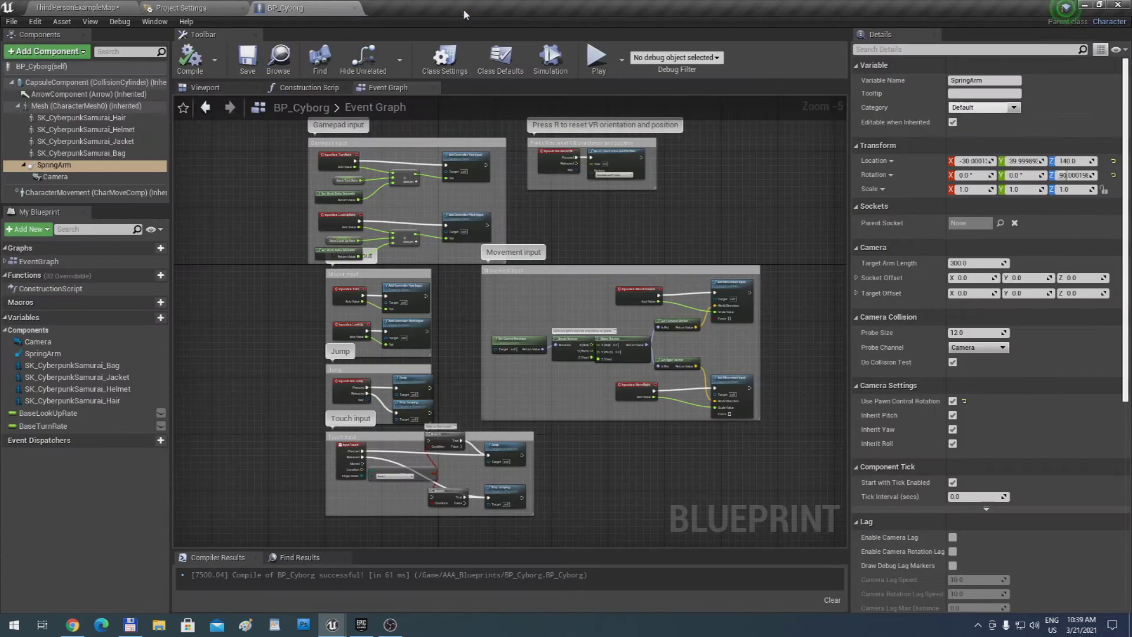
left_click(181, 8)
left_click(97, 6)
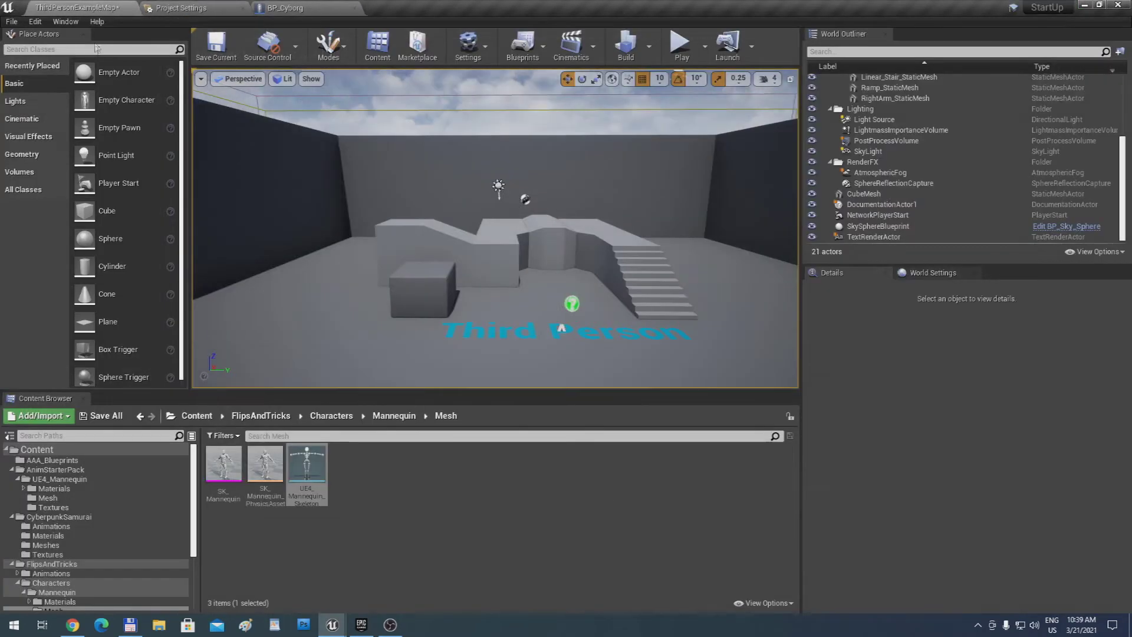
left_click(105, 462)
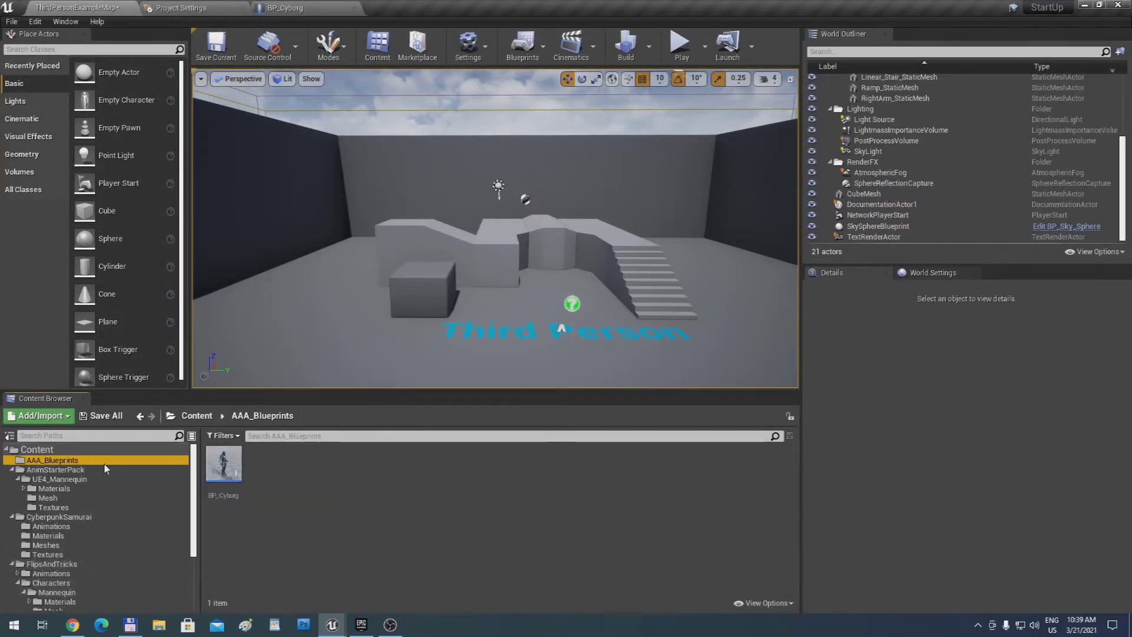
right_click(280, 491)
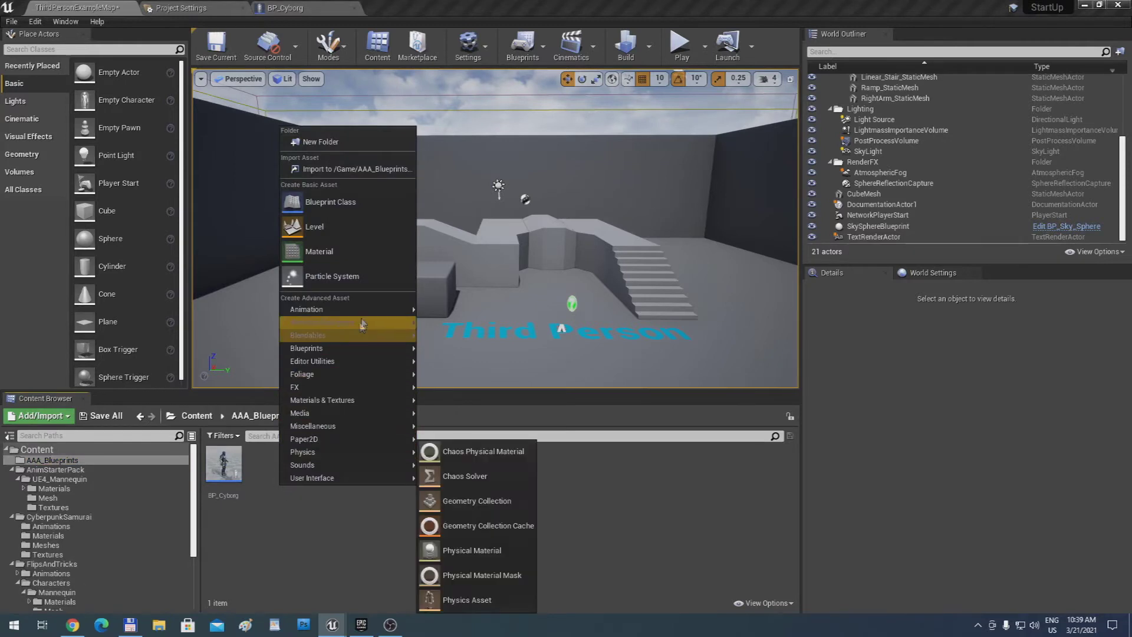
mouse_move(363, 313)
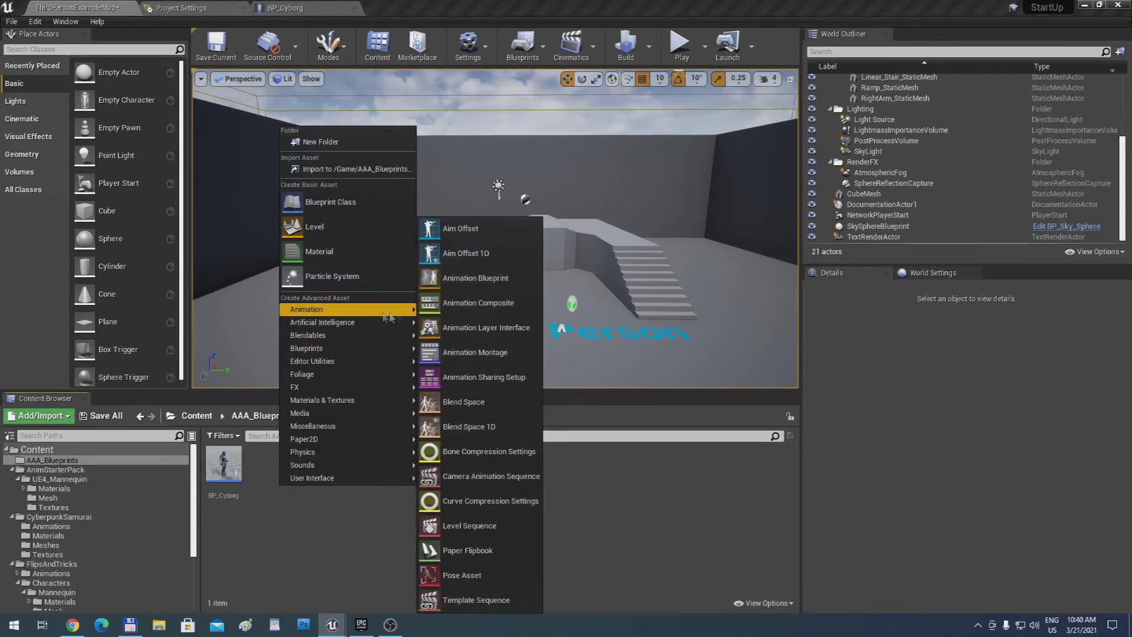
left_click(474, 282)
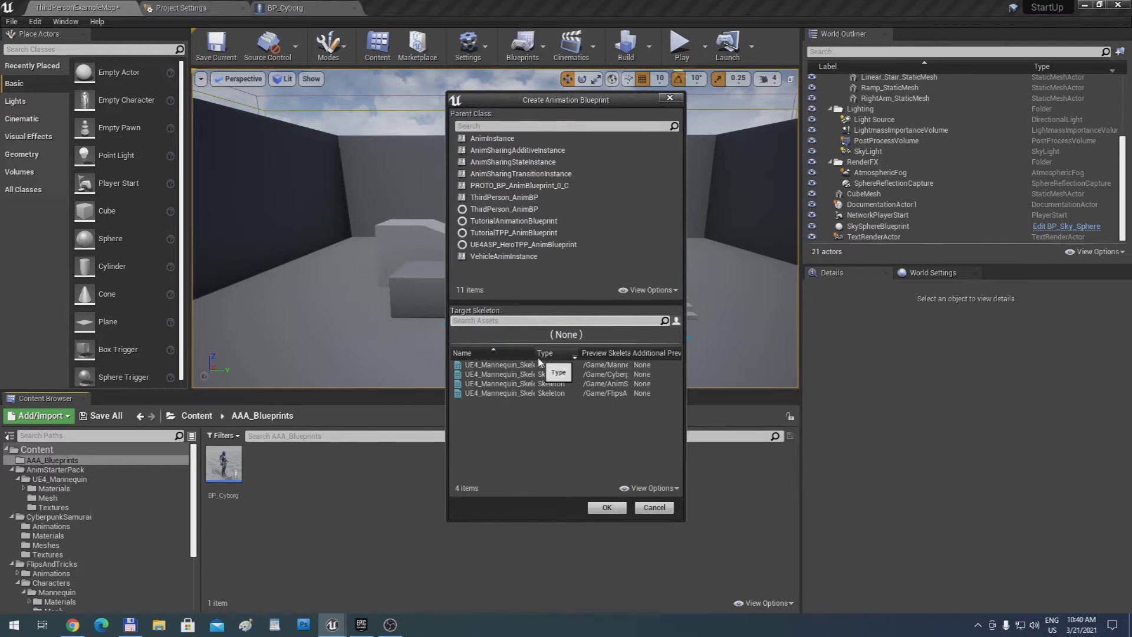
left_click_drag(535, 352, 571, 351)
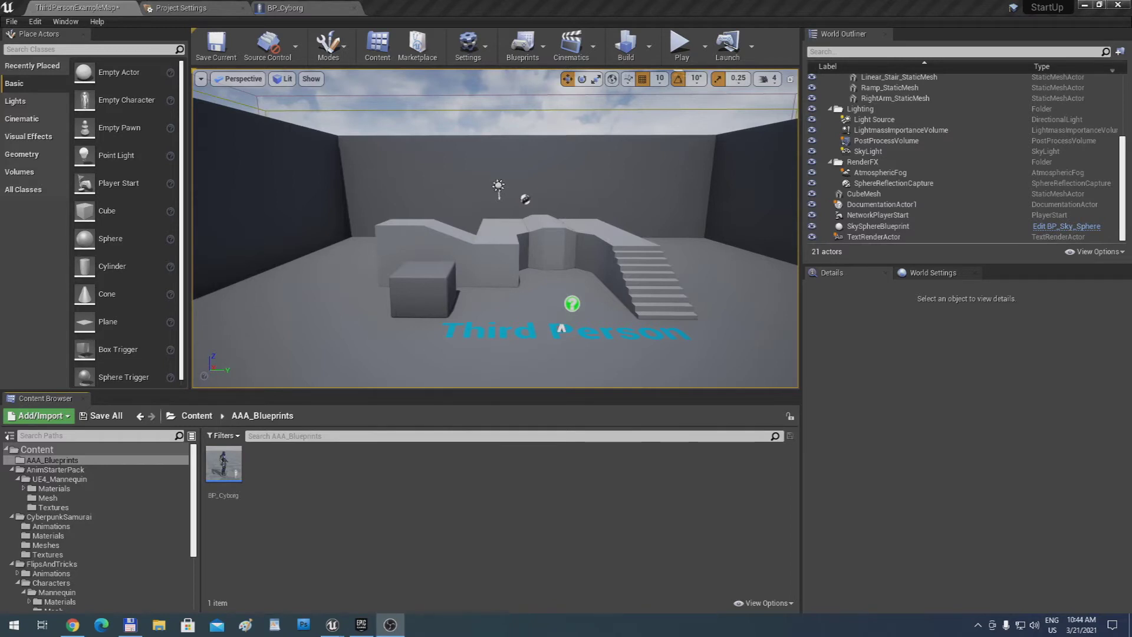
Rename the skeleton asset in the CyberpunkSamurai/Meshes folder as CyborgSkeleton
left_click(19, 479)
left_click(11, 469)
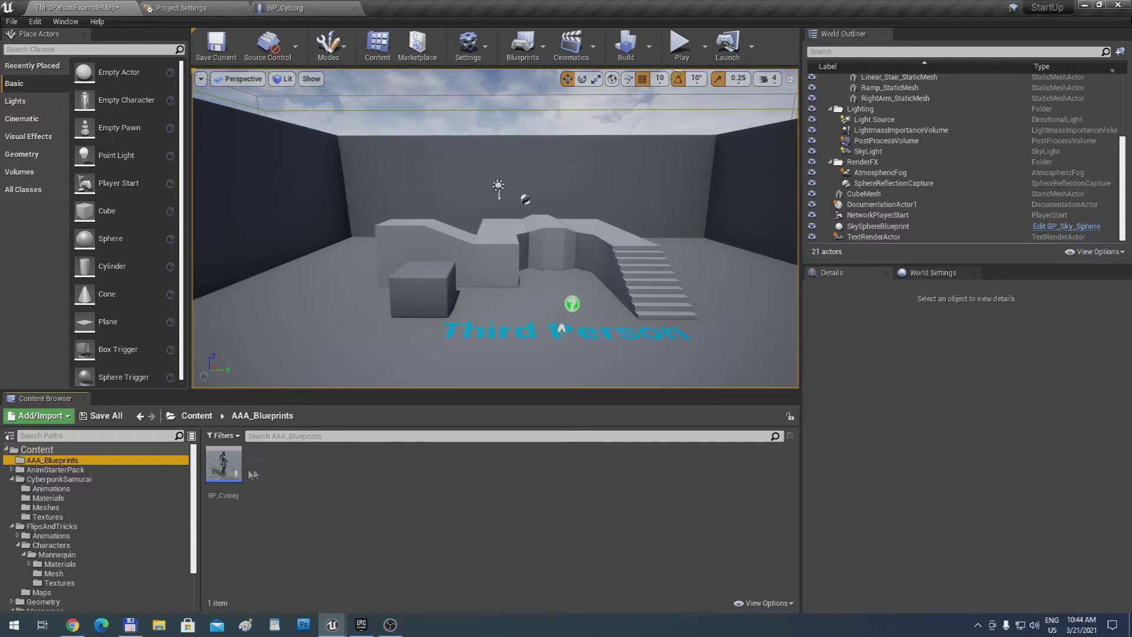
left_click(118, 477)
left_click(70, 498)
left_click(69, 509)
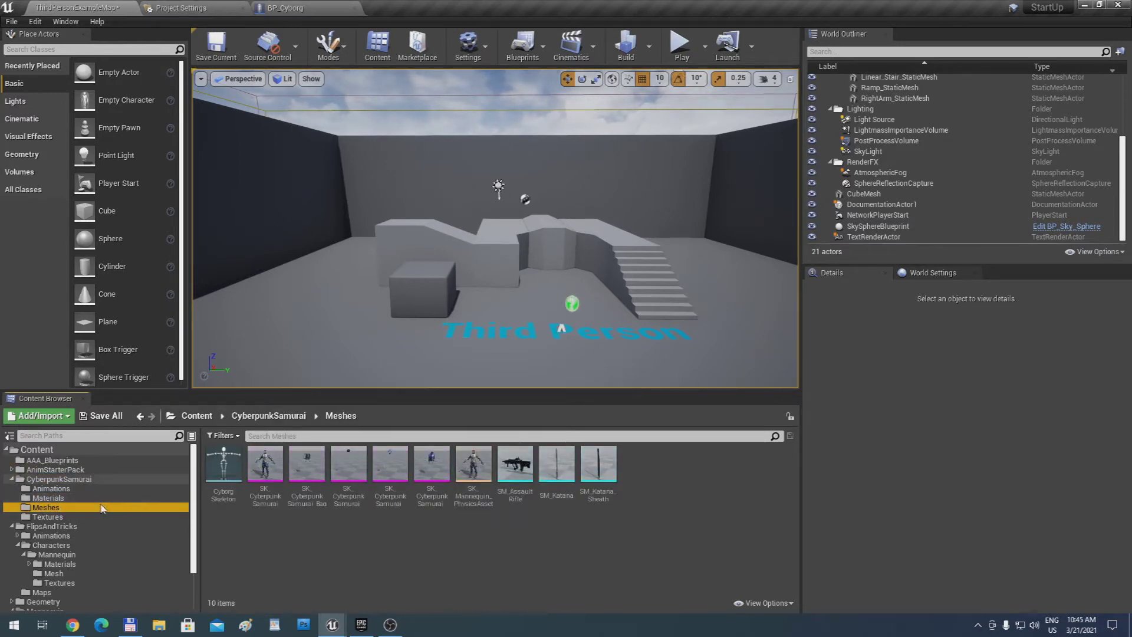
left_click(231, 485)
key("F2")
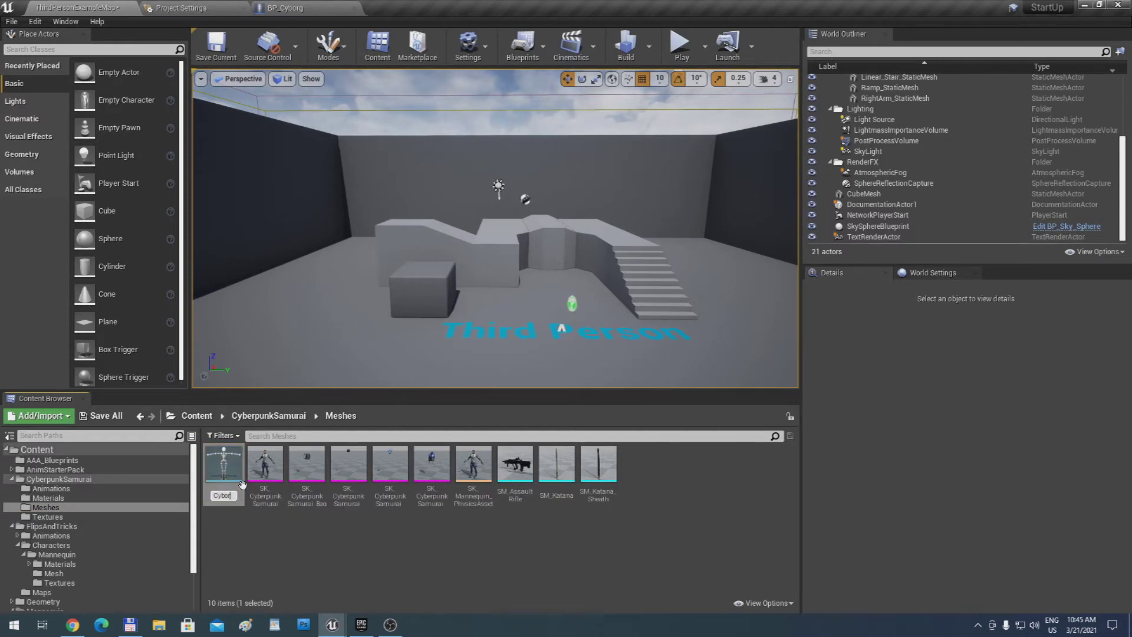
type("CyborgSkele")
key("Return")
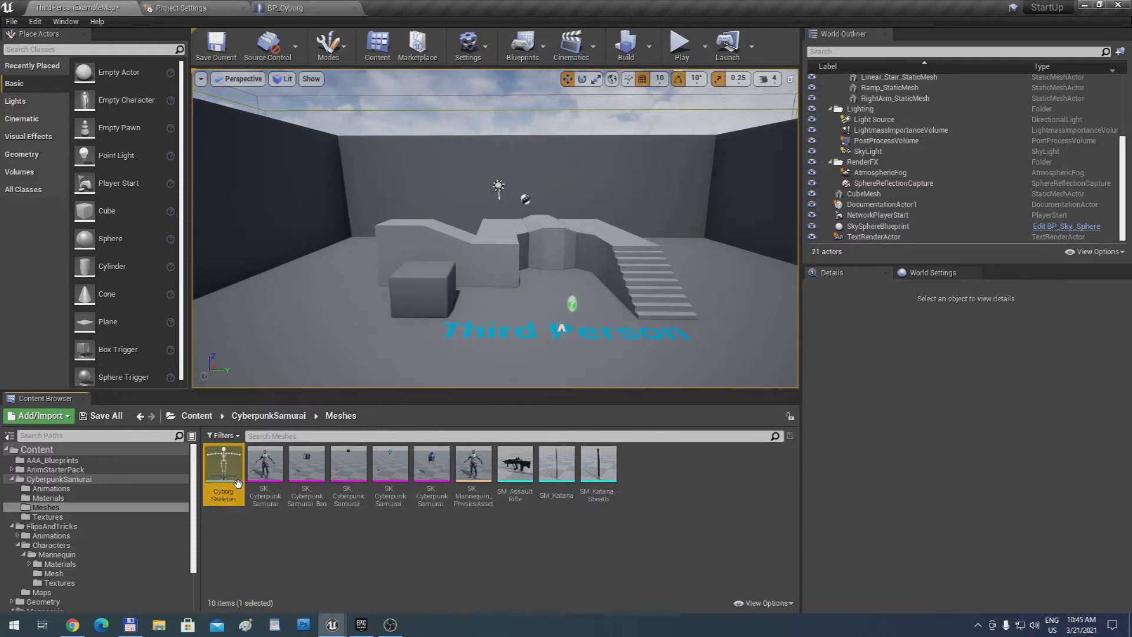
Open CyborgSkeleton, automap the bones of its Humanoid rig and close its editor
double_click(237, 484)
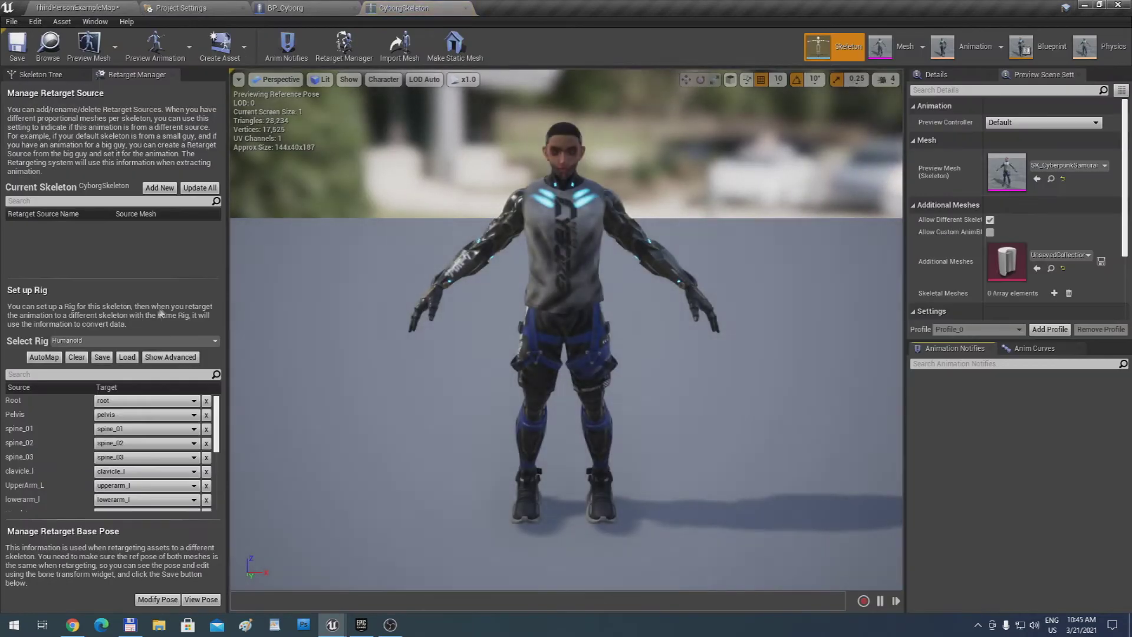
left_click(53, 359)
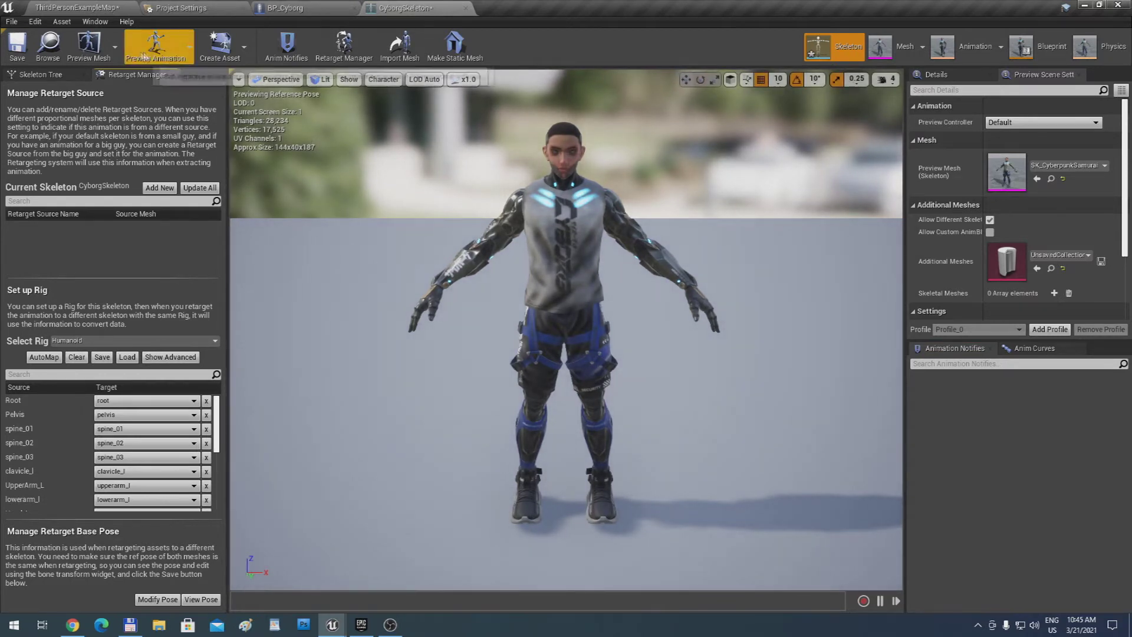
left_click(466, 8)
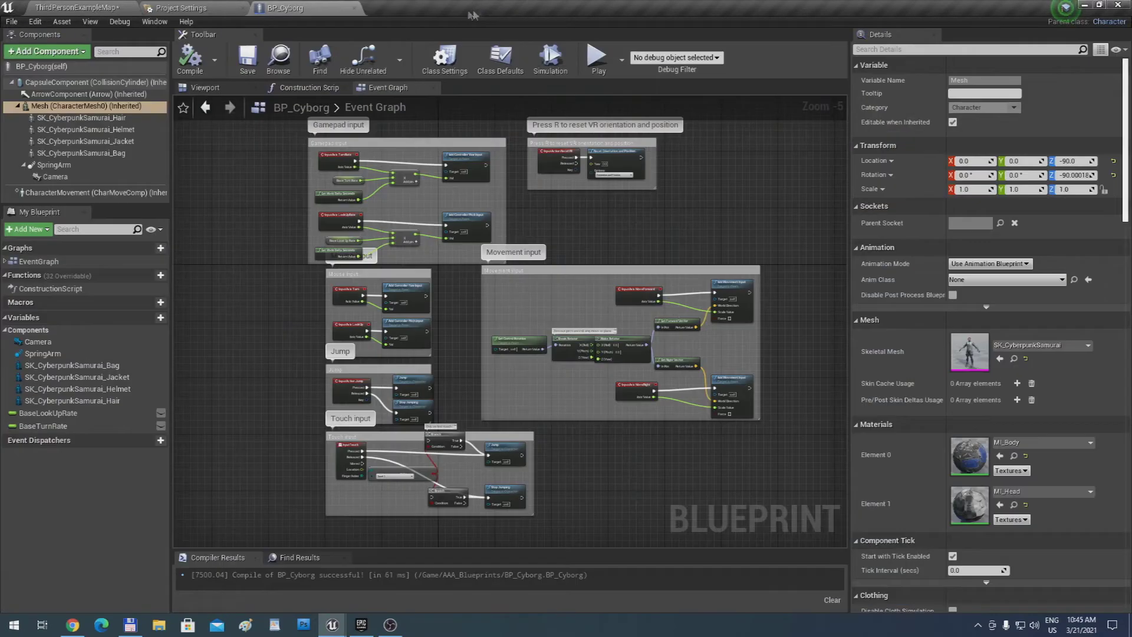
Rename the CyborgSkeleton asset in the CyberpunkSamurai/Meshes folder as UE4_sdkaljdklsaj
left_click(103, 7)
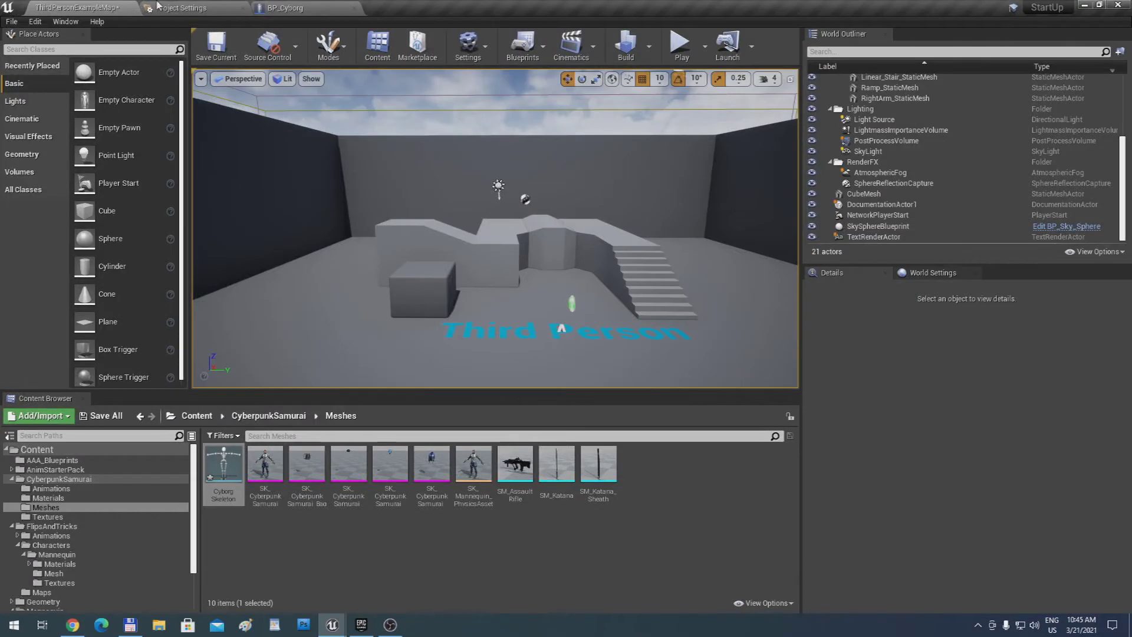
left_click(223, 482)
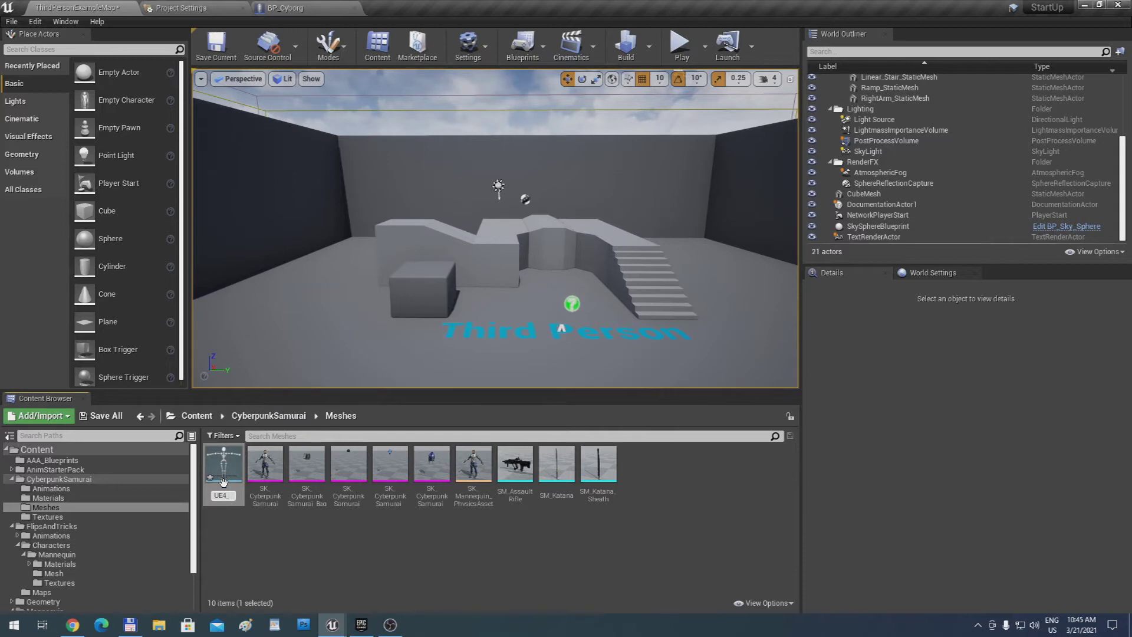
key("Return")
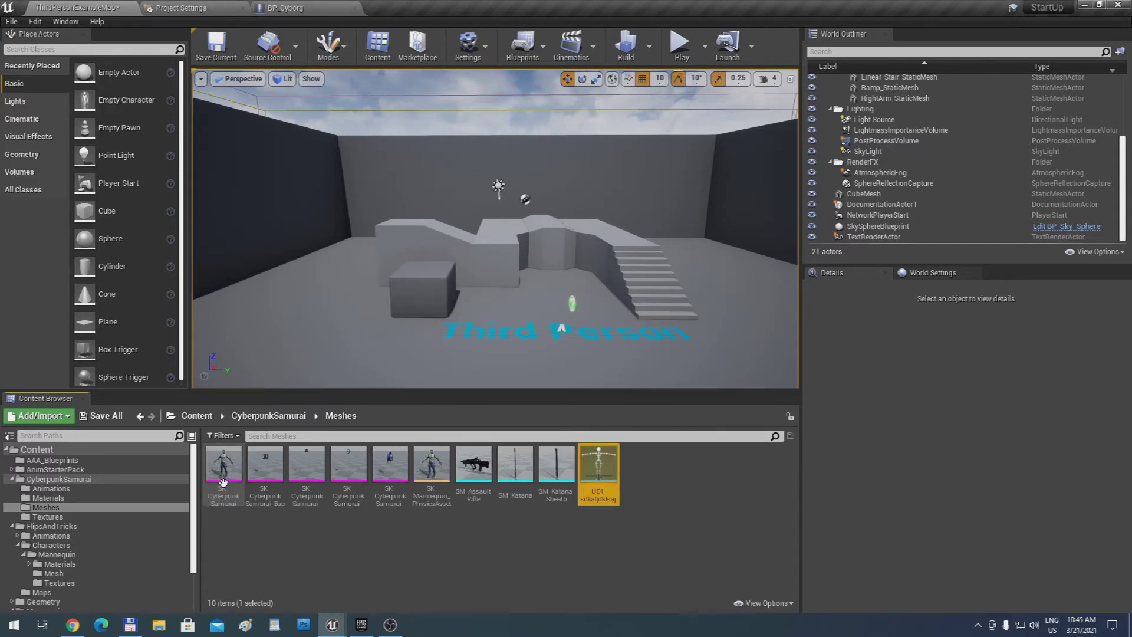
mouse_move(610, 477)
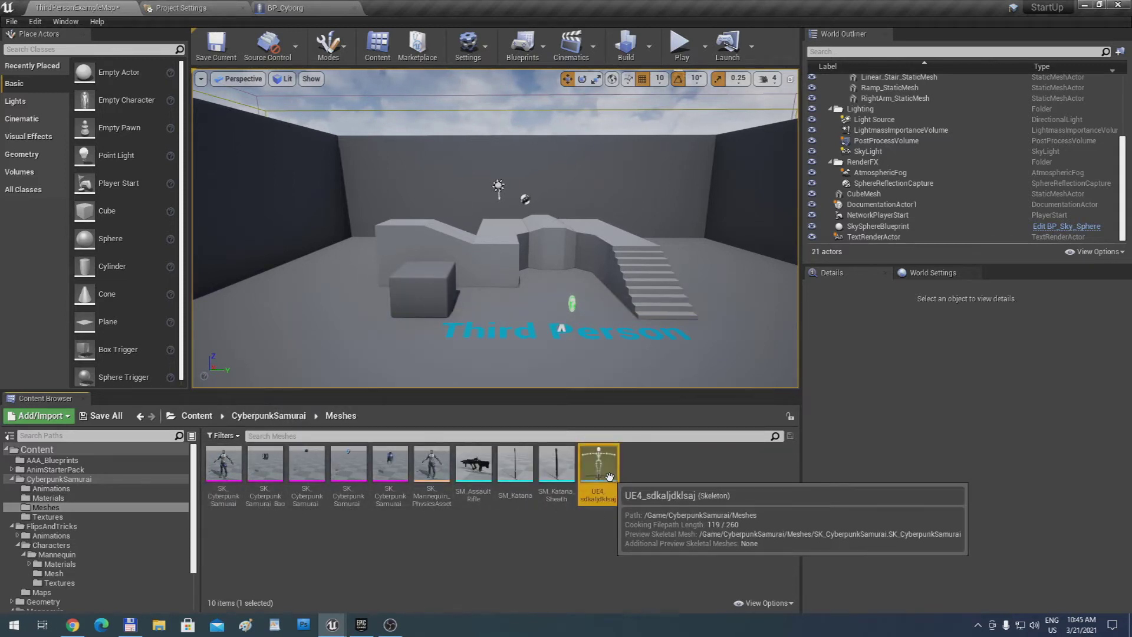
Rename the UE4_sdkaljdklsaj skeleton as CyborgSkeleton and save the current level
left_click(604, 472)
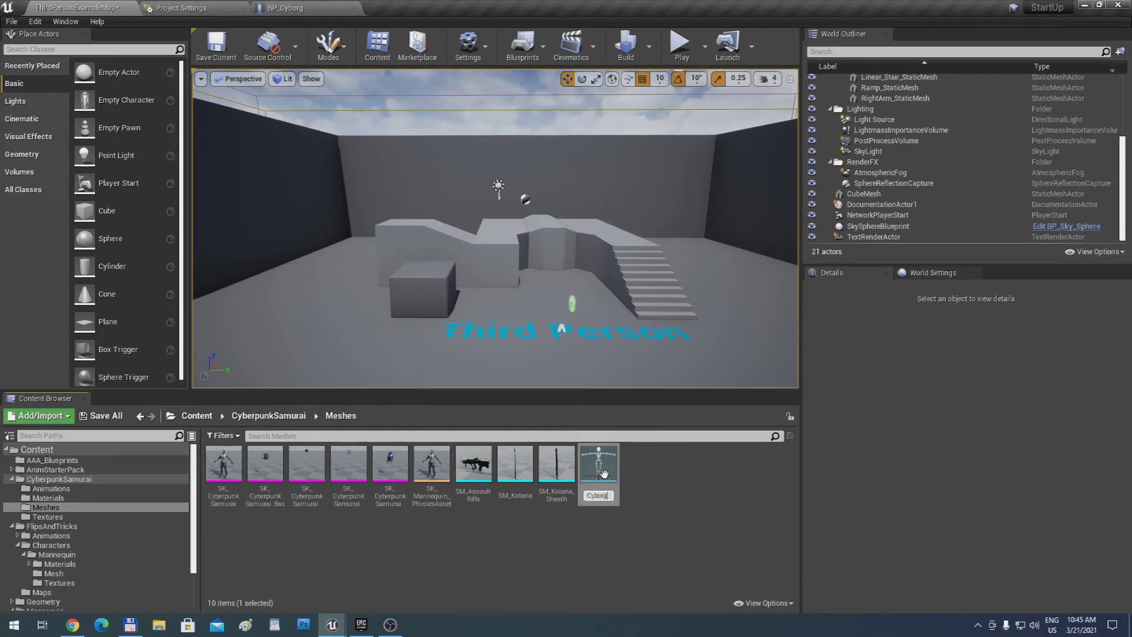
type("CyborgSkelet")
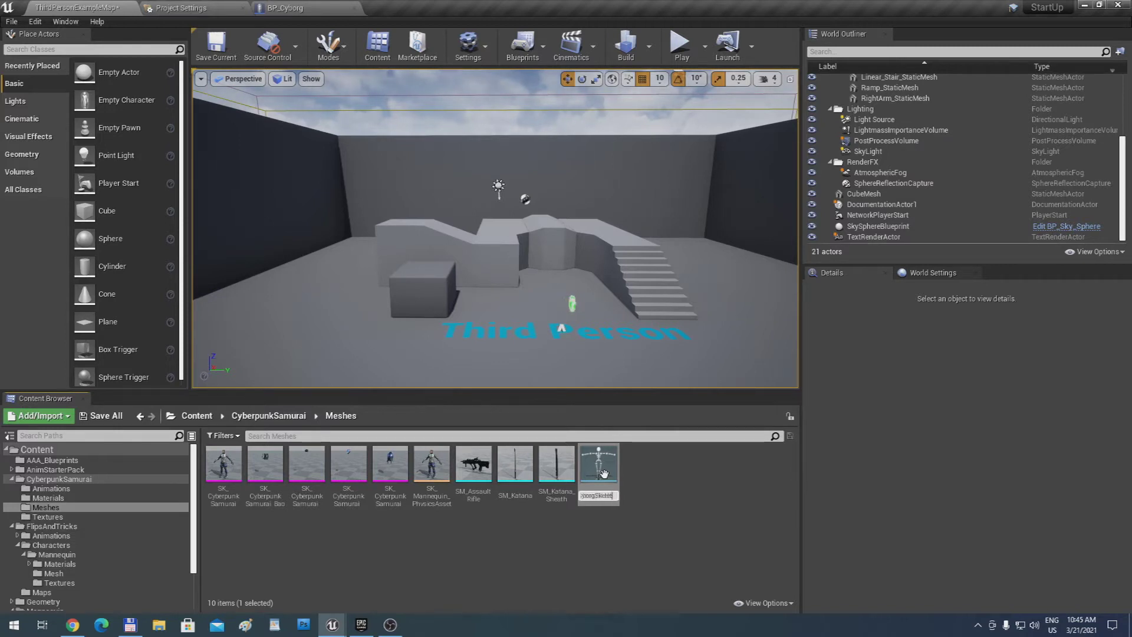
key("Return")
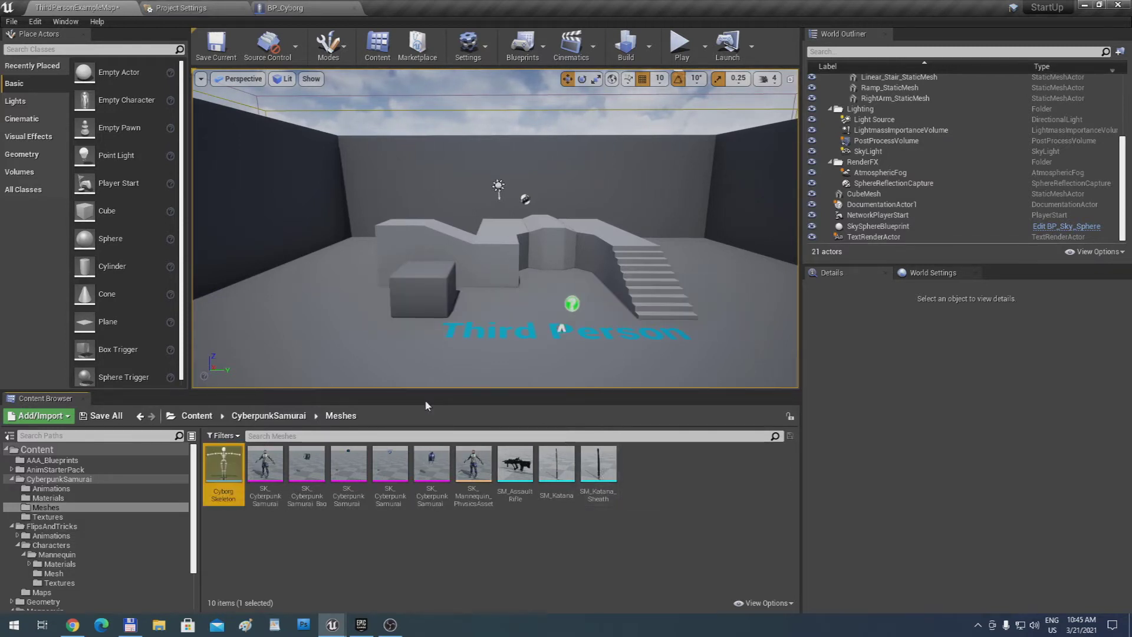
left_click(216, 47)
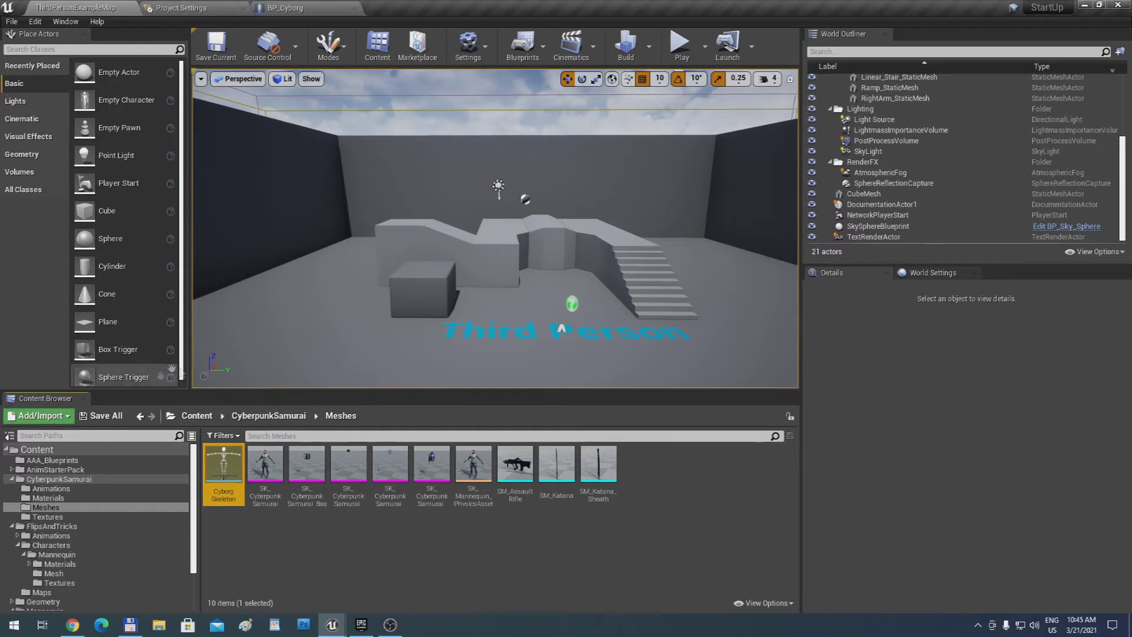
Rename UE4_Mannequin_Skeleton in the FlipsAndTricks/Characters/Mannequin/Mesh folder as FlipTrickSkeleton
left_click(75, 526)
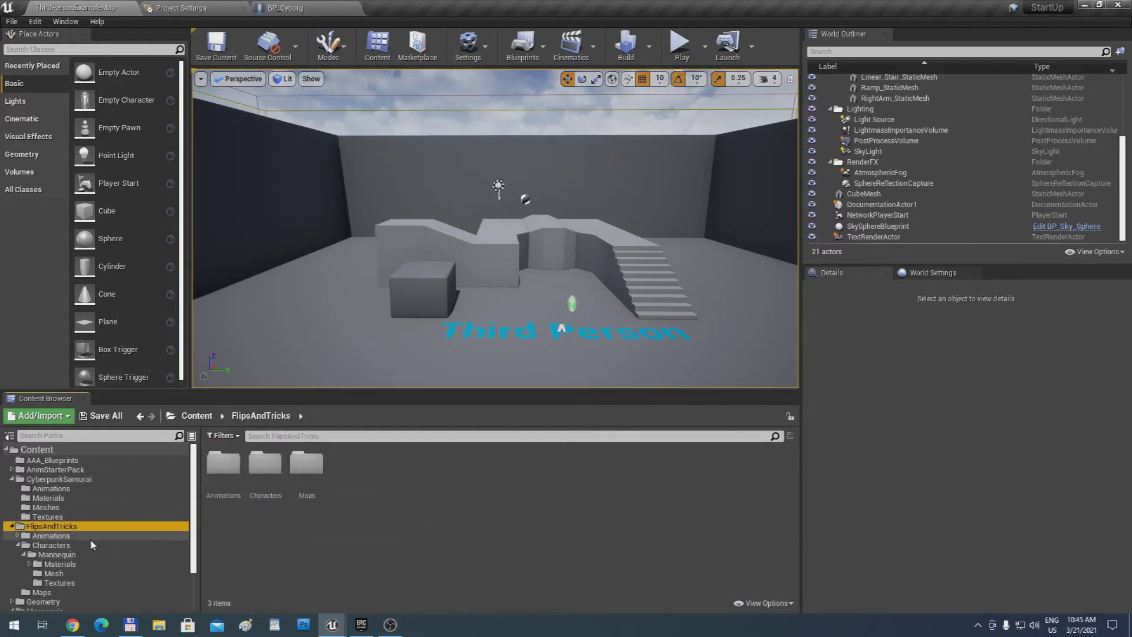
double_click(265, 466)
double_click(224, 465)
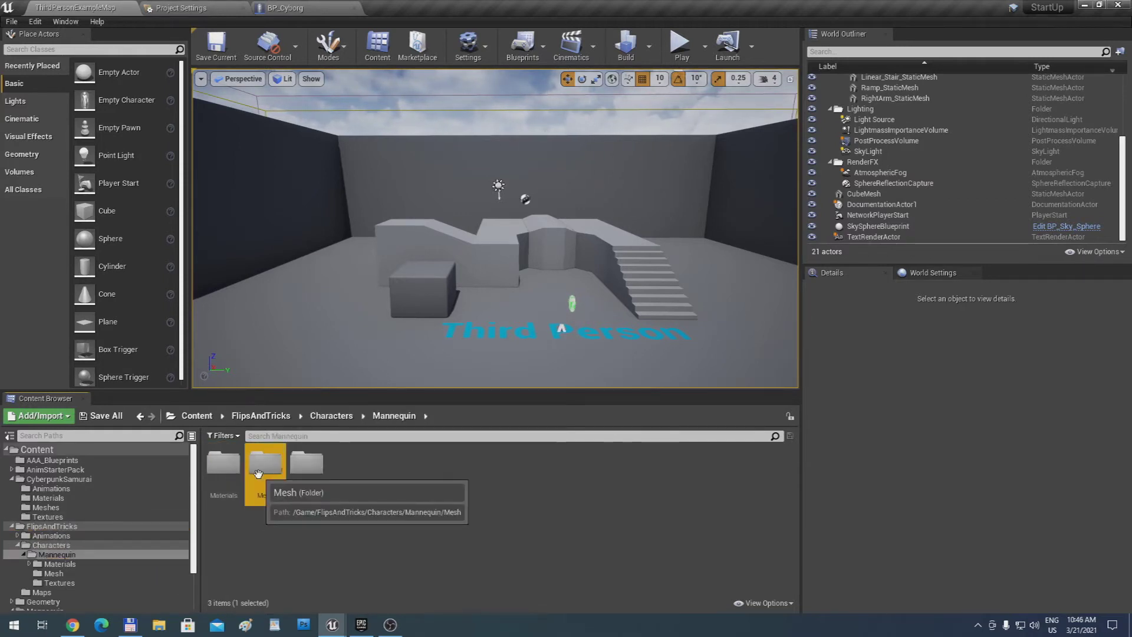
double_click(259, 469)
left_click(322, 486)
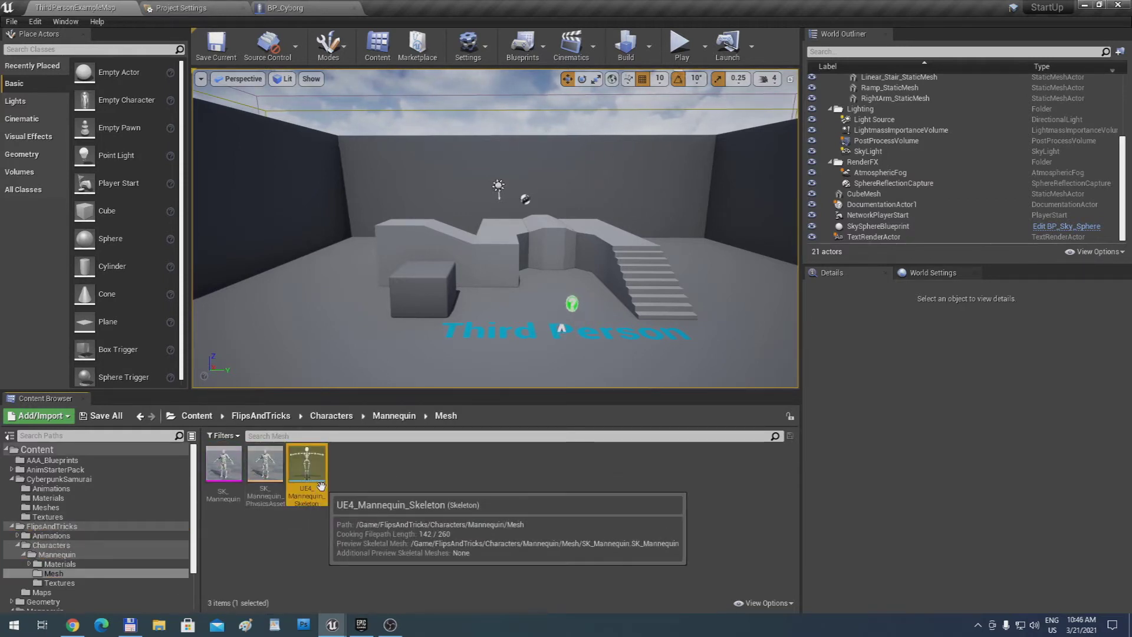
key("F2")
type("FlipTrick")
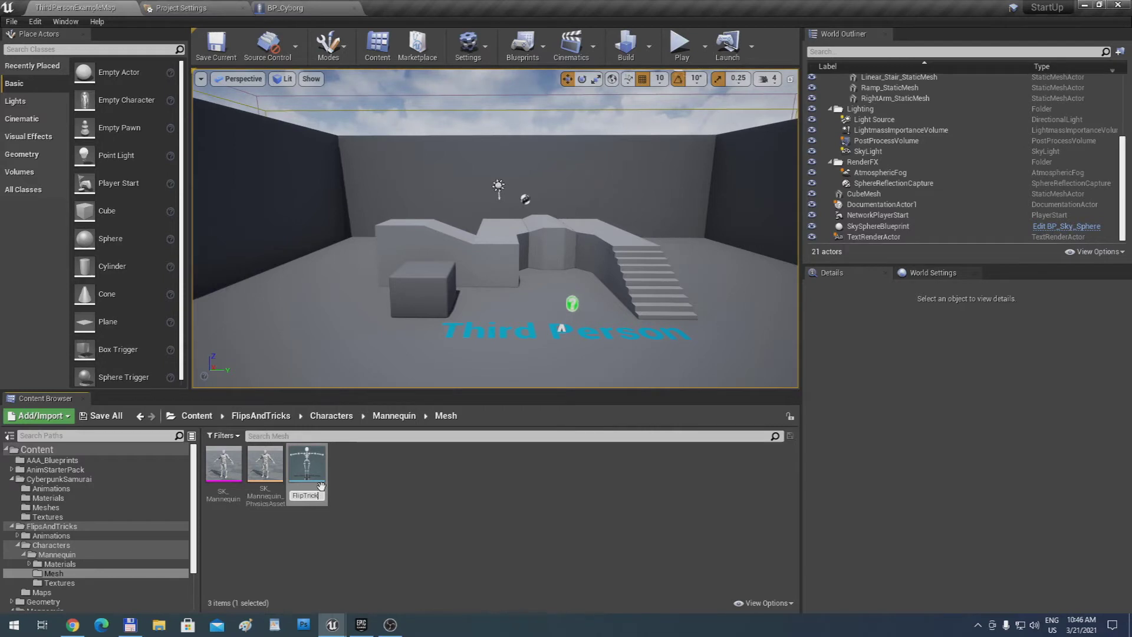
key("Return")
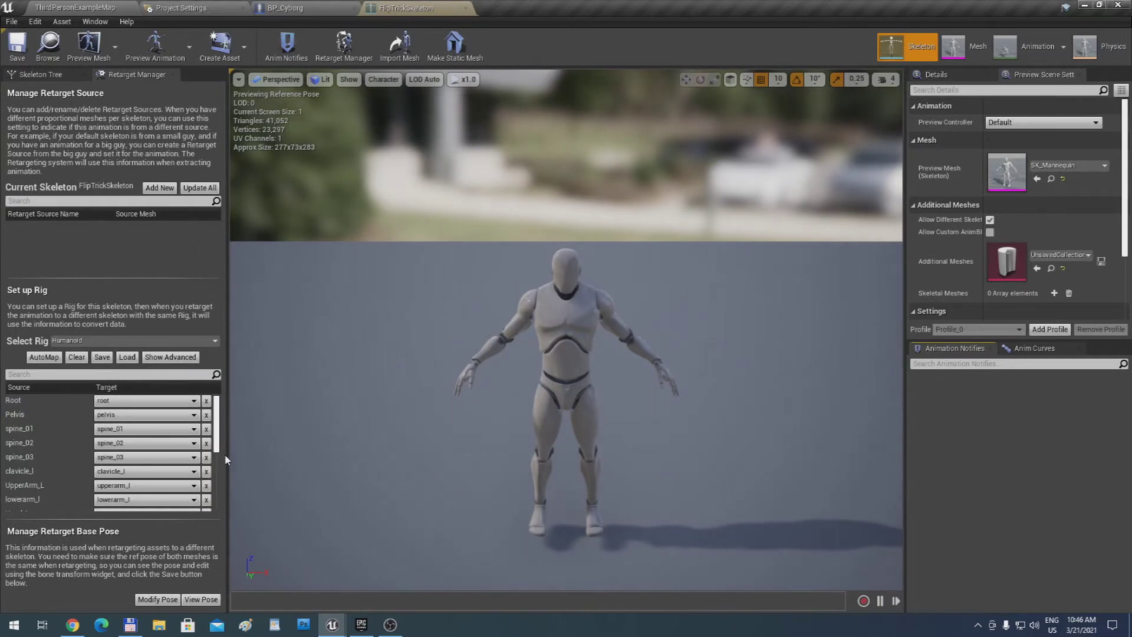
Open FlipTrickSkeleton to check its Humanoid rig bone mapping, close it and return to the level editor
double_click(223, 472)
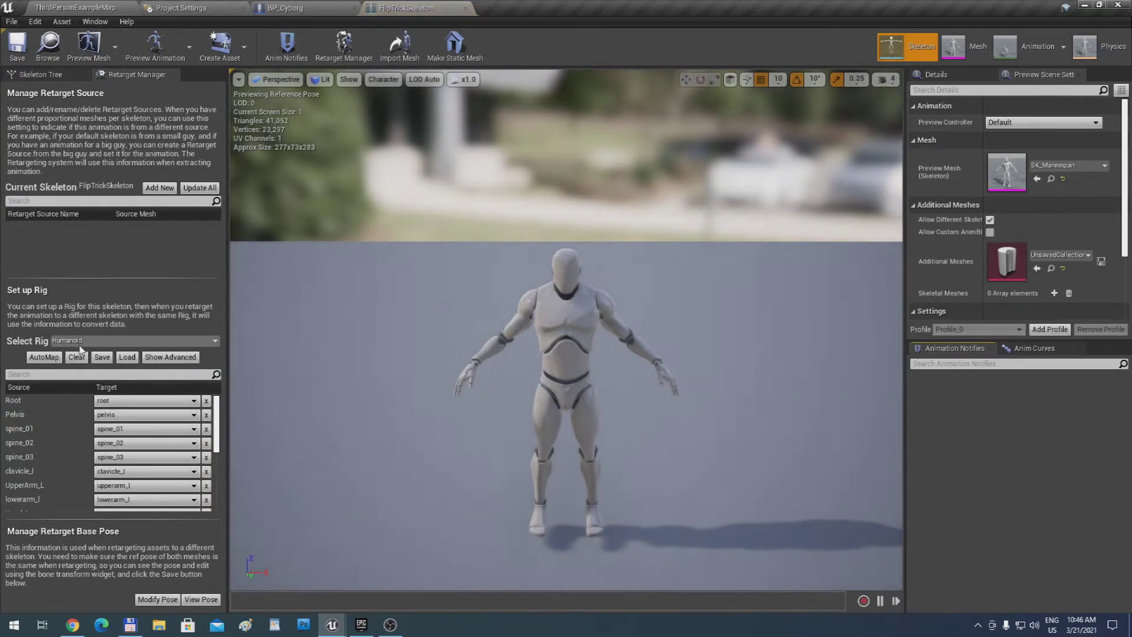
left_click(466, 8)
left_click(126, 8)
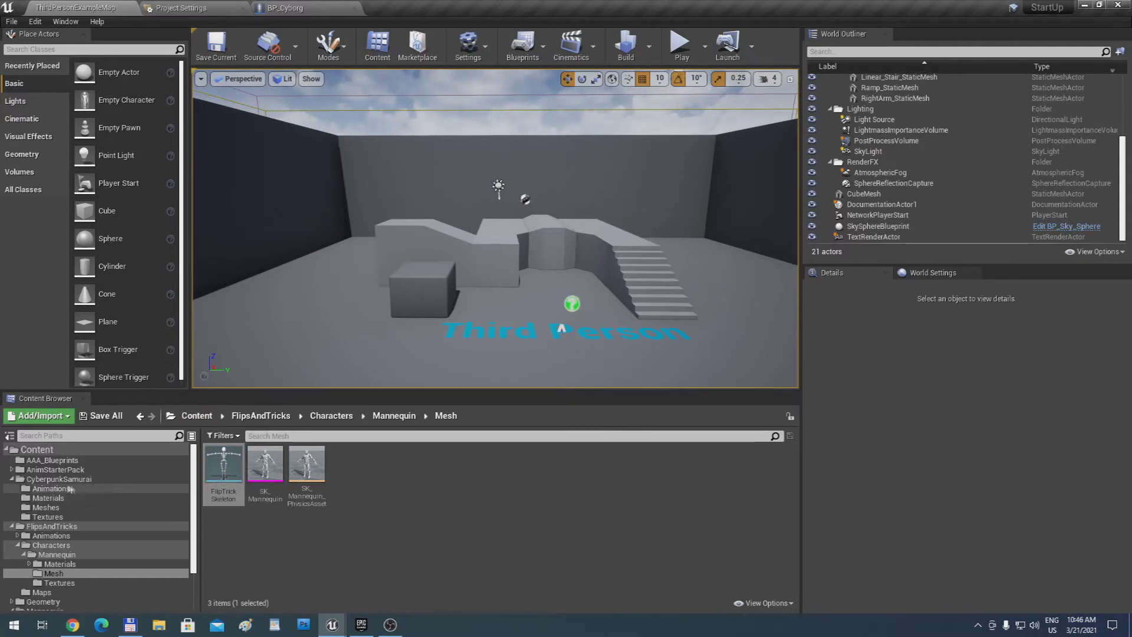
Collapse the CyberpunkSamurai and FlipsAndTricks folders and look into the AnimStarterPack/UE4_Mannequin folder
left_click(13, 480)
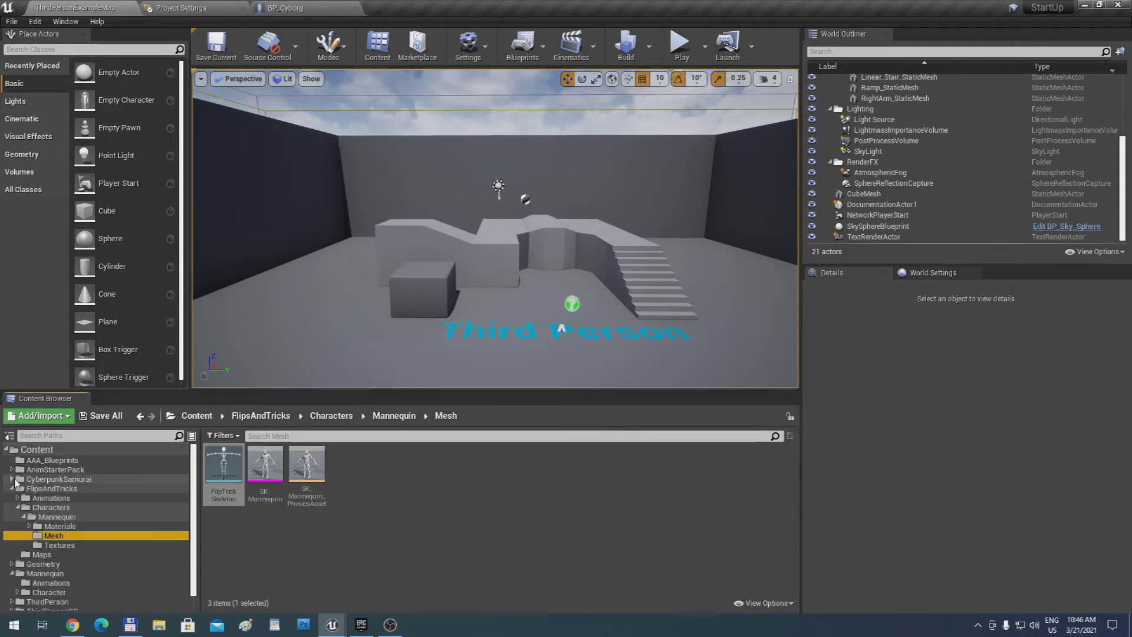
left_click(13, 488)
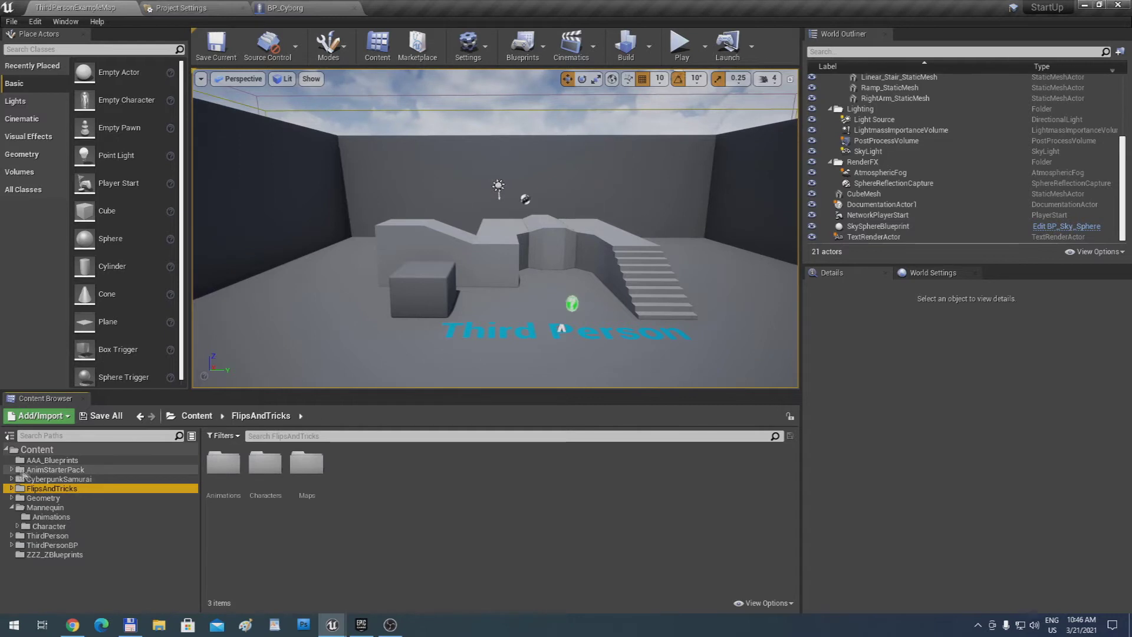
left_click(12, 470)
left_click(56, 479)
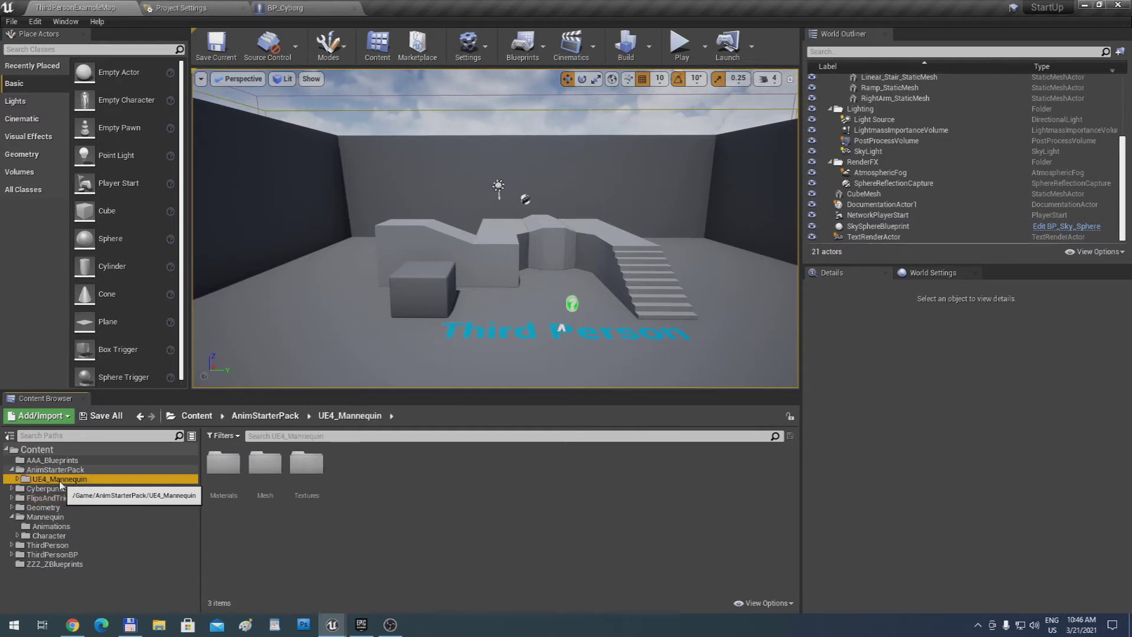
right_click(59, 479)
left_click(255, 476)
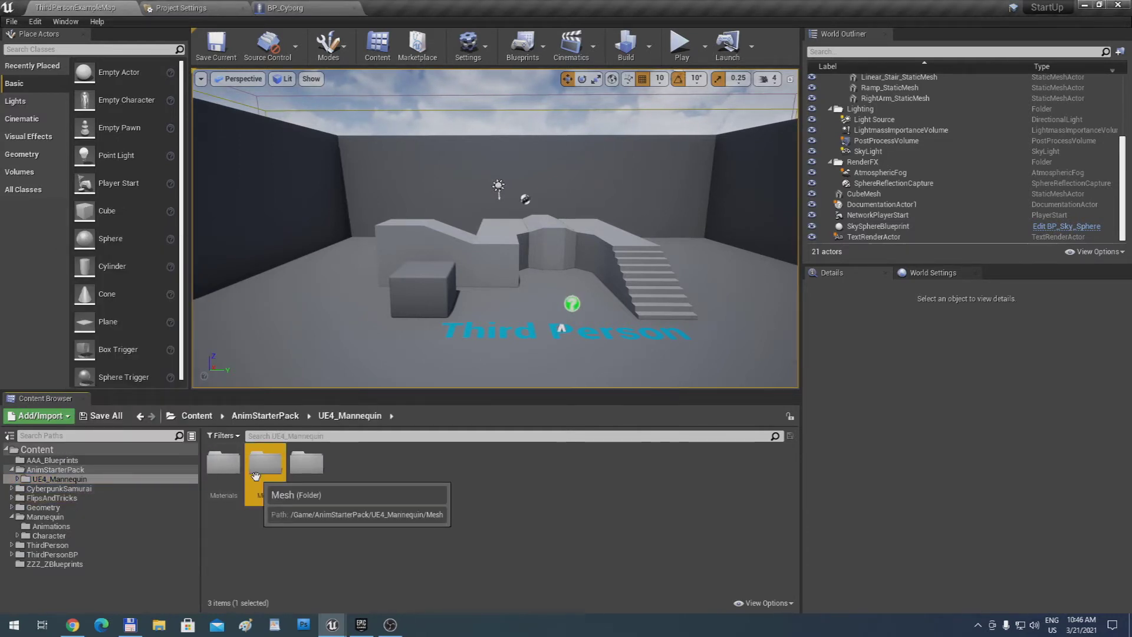
left_click(18, 479)
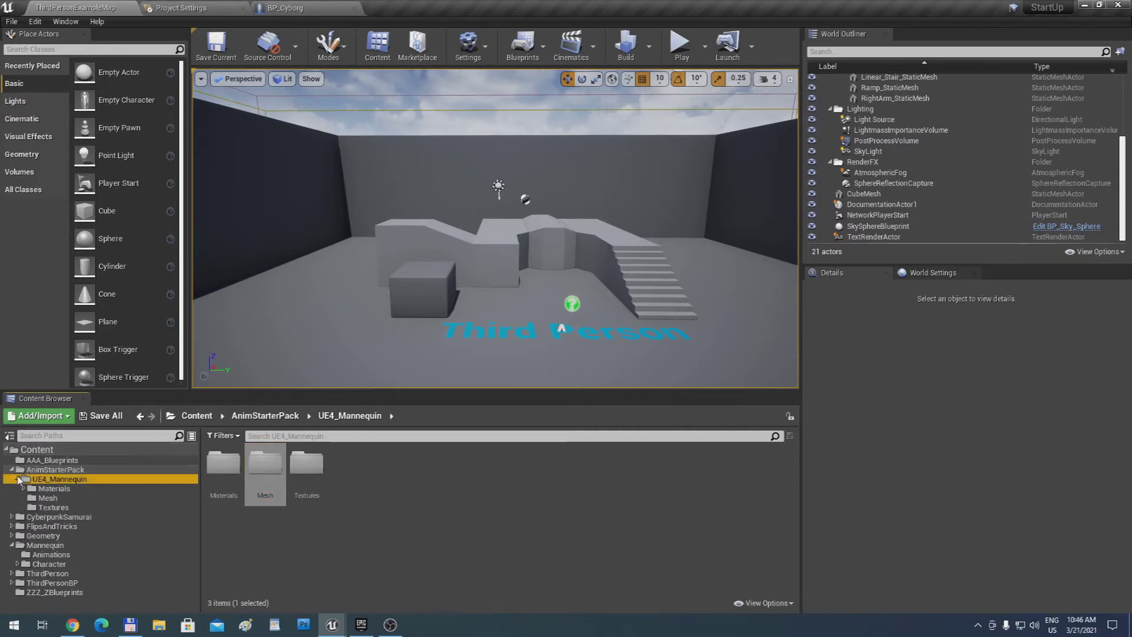
left_click(12, 471)
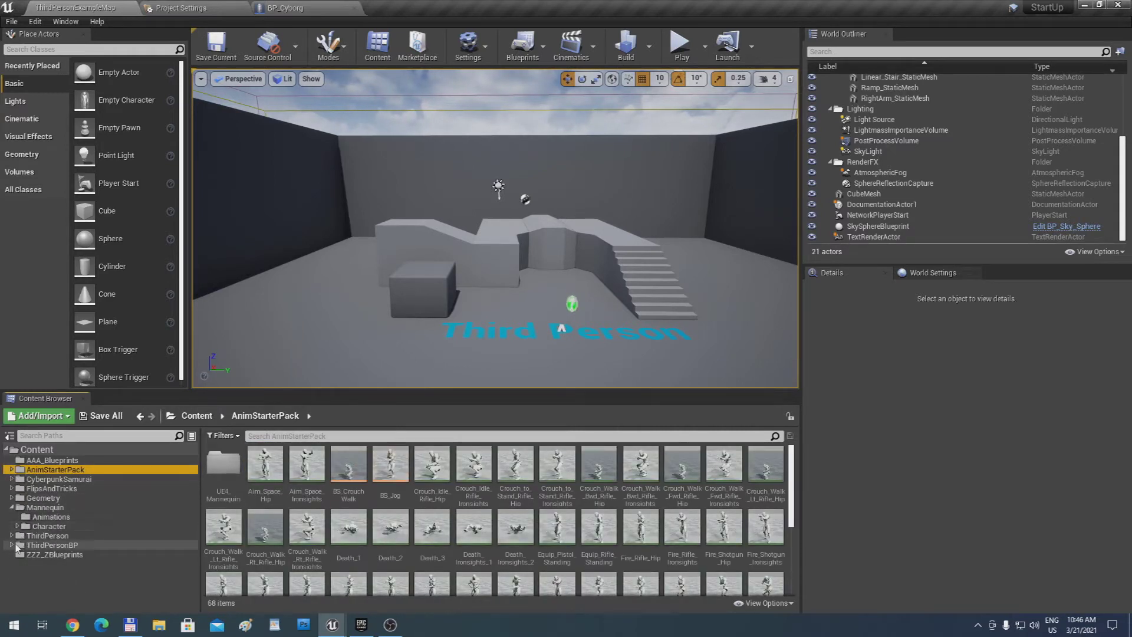
Look through the ThirdPerson/Meshes and ThirdPersonBP/Blueprints folders for another skeleton asset
left_click(19, 537)
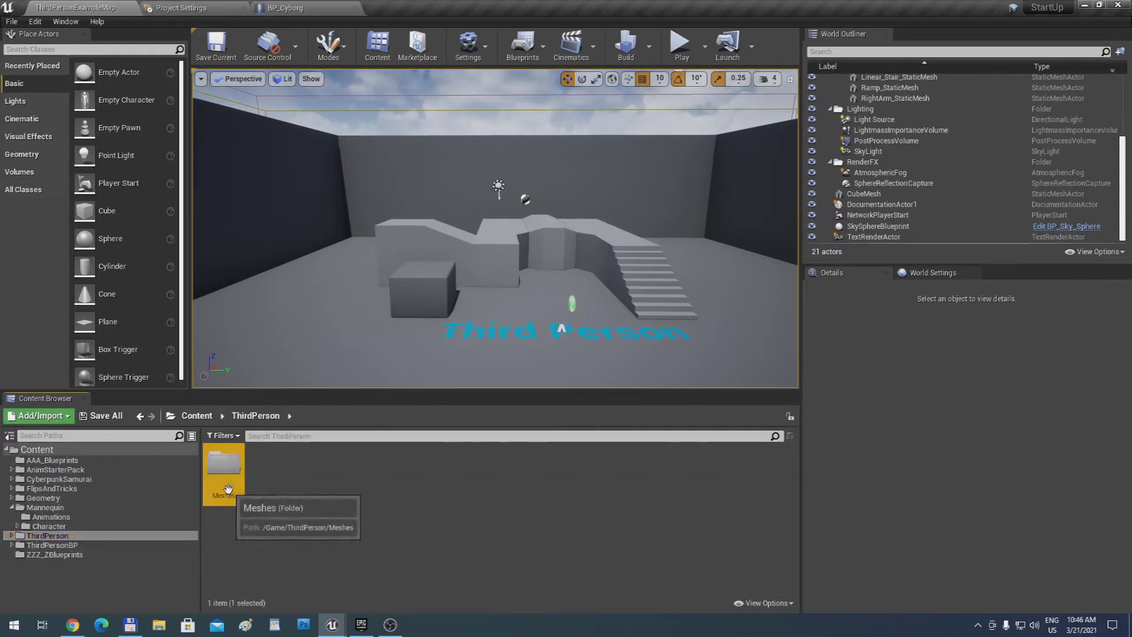
double_click(224, 464)
left_click(12, 536)
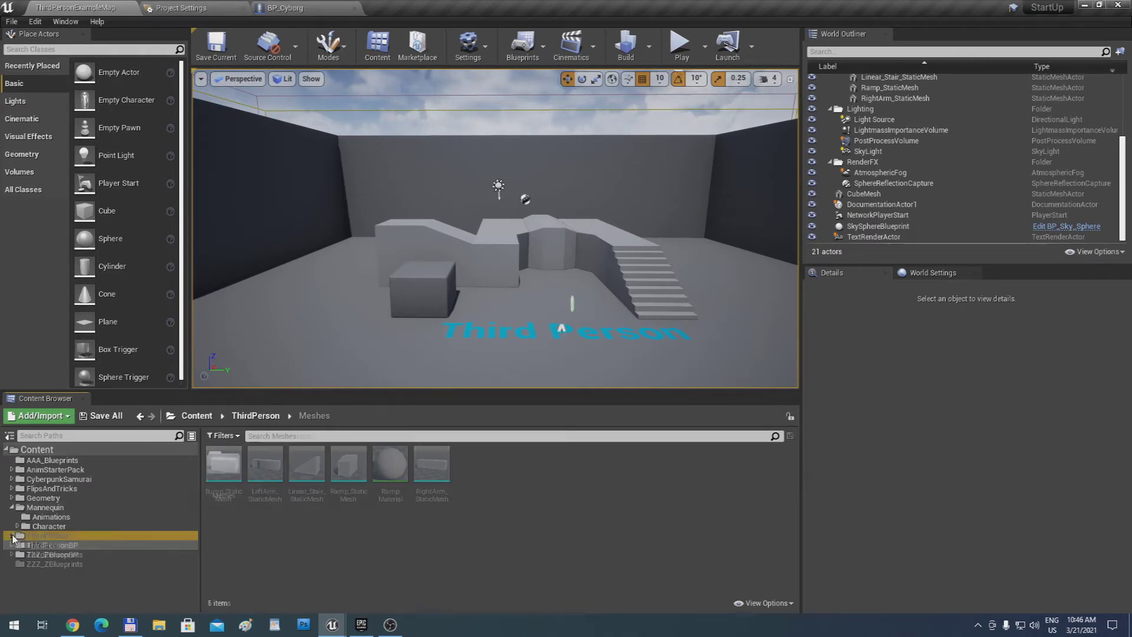
left_click(17, 545)
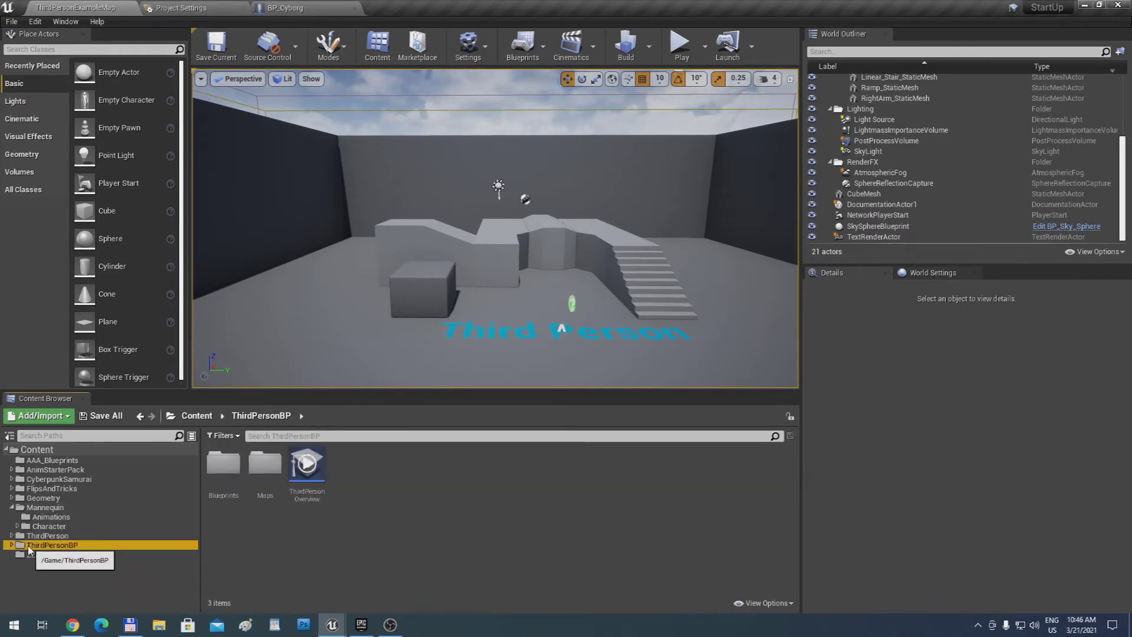
double_click(223, 468)
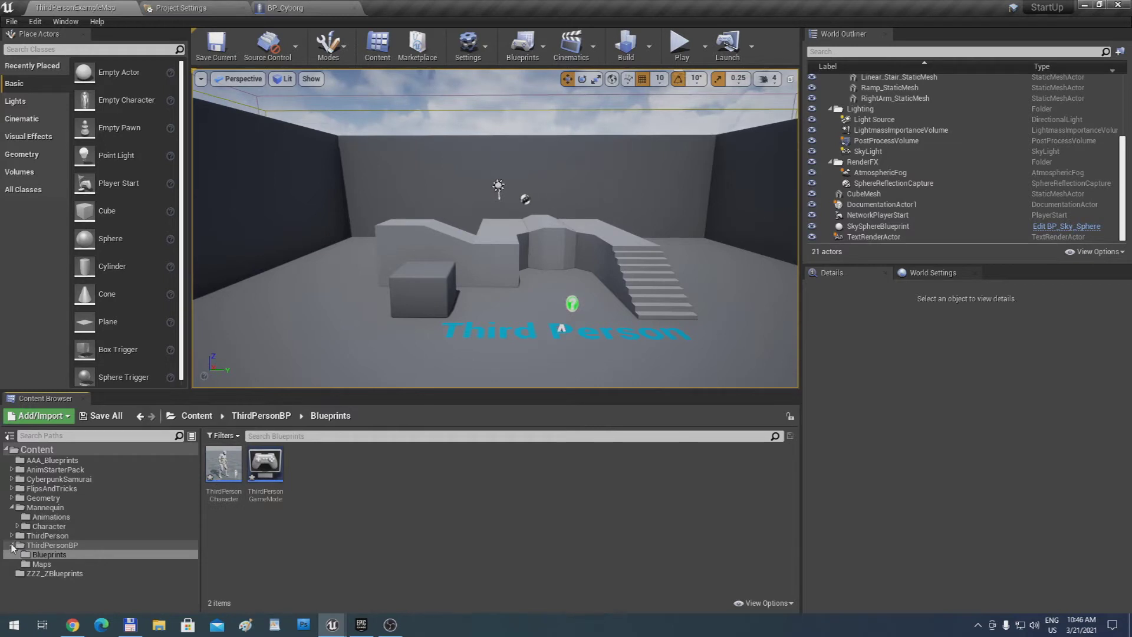
left_click(12, 545)
left_click(47, 536)
left_click(224, 486)
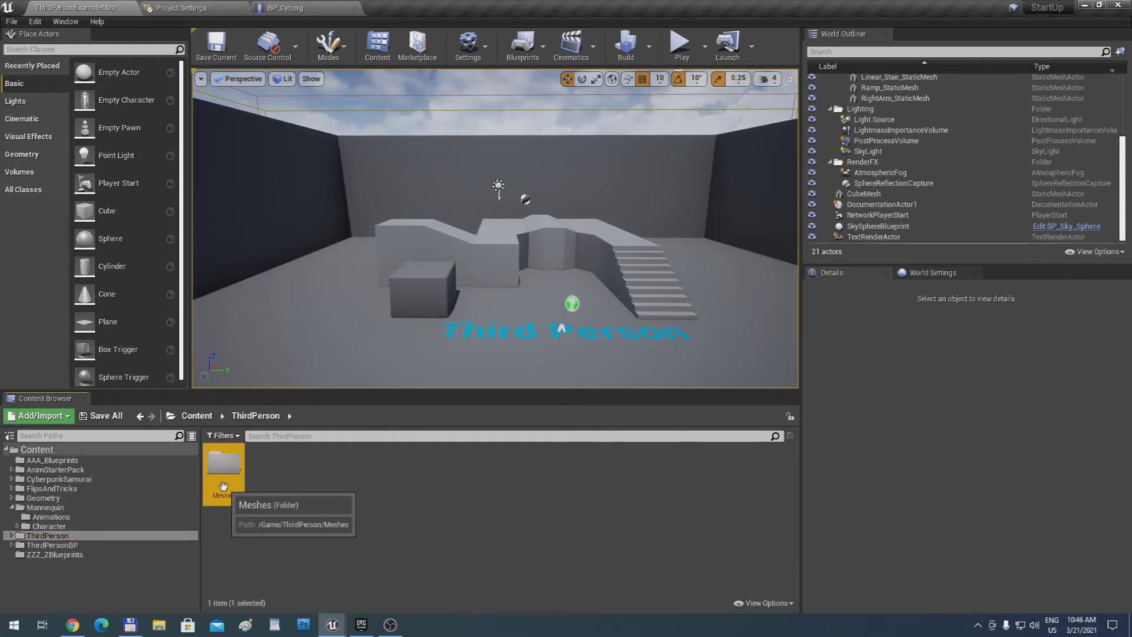
double_click(224, 486)
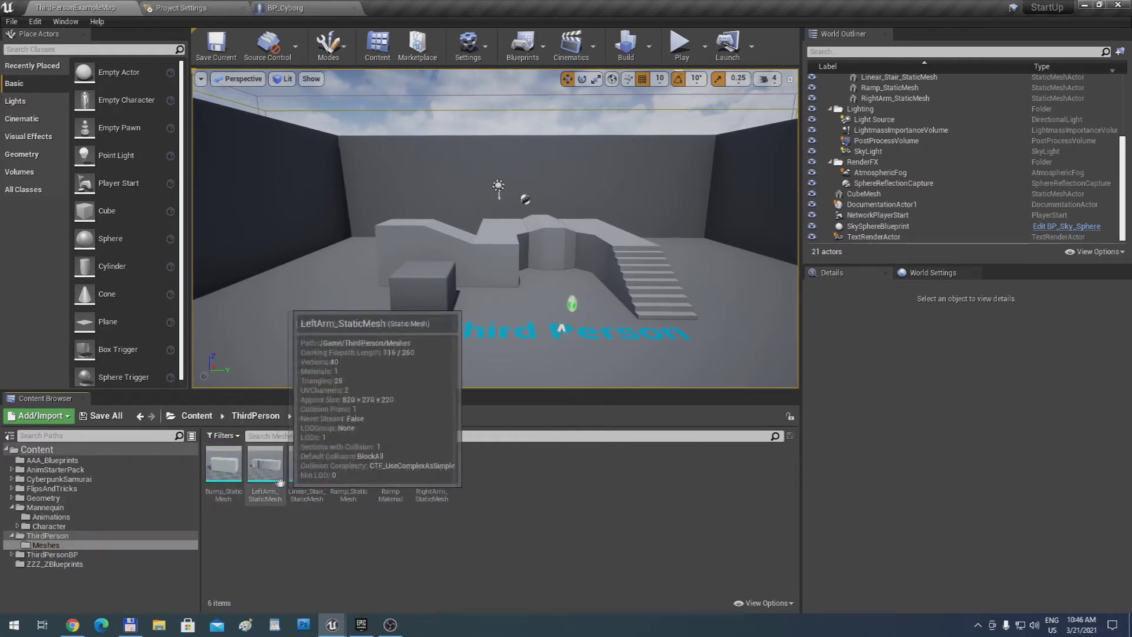
left_click(12, 535)
Rename UE4_Mannequin_Skeleton in the Mannequin/Character/Mesh folder as UE4_BasicSkeleton and collapse the Mannequin folder
left_click(41, 508)
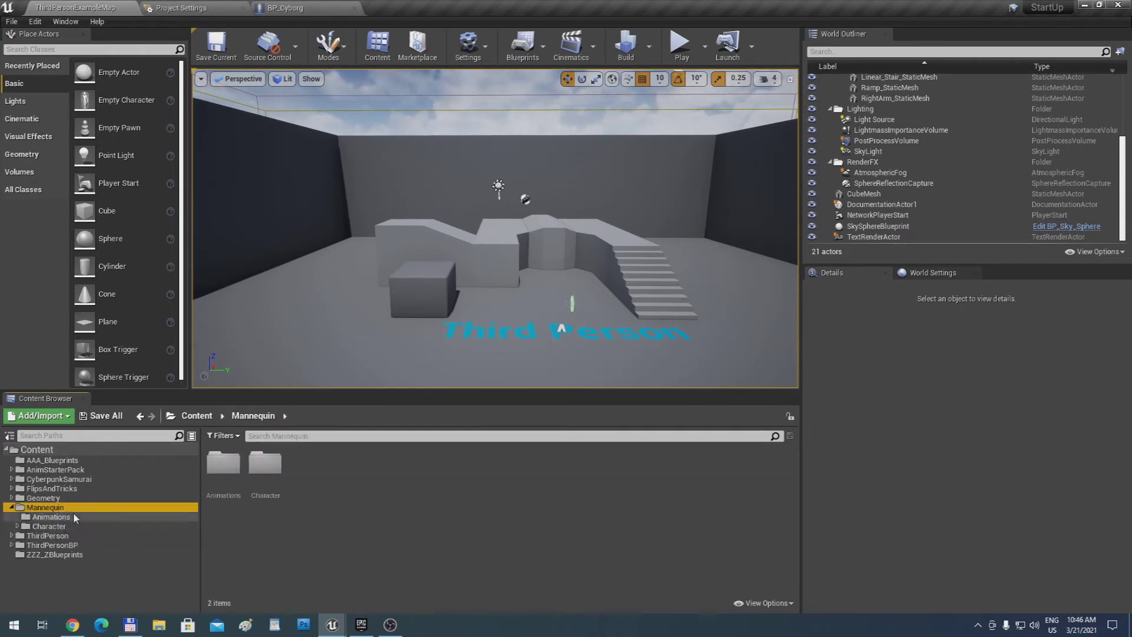
double_click(223, 465)
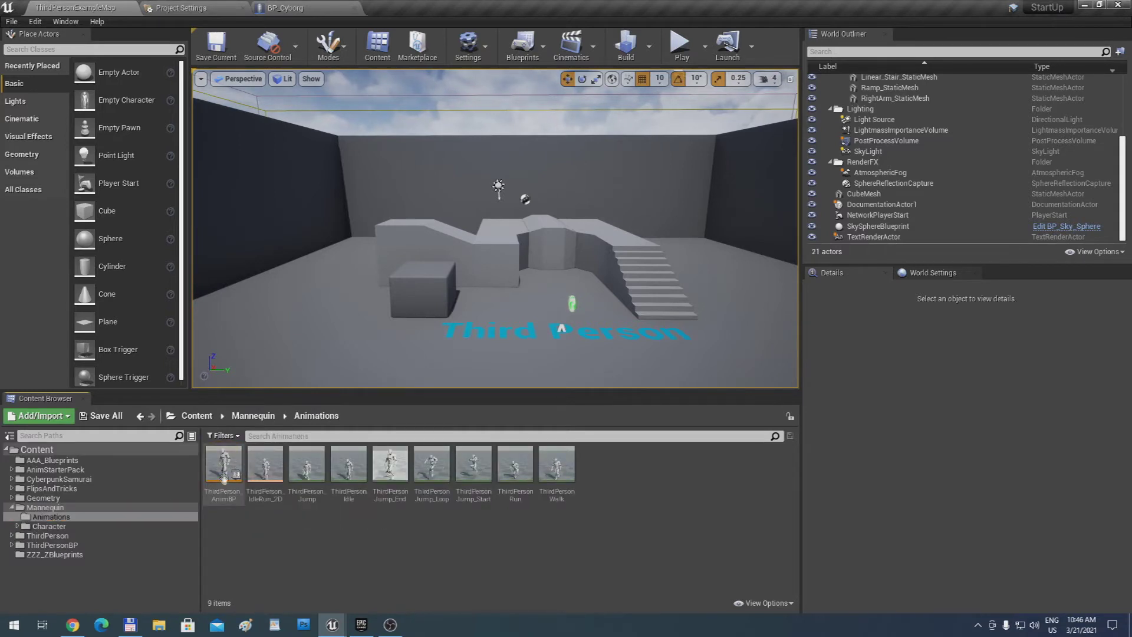
left_click(84, 527)
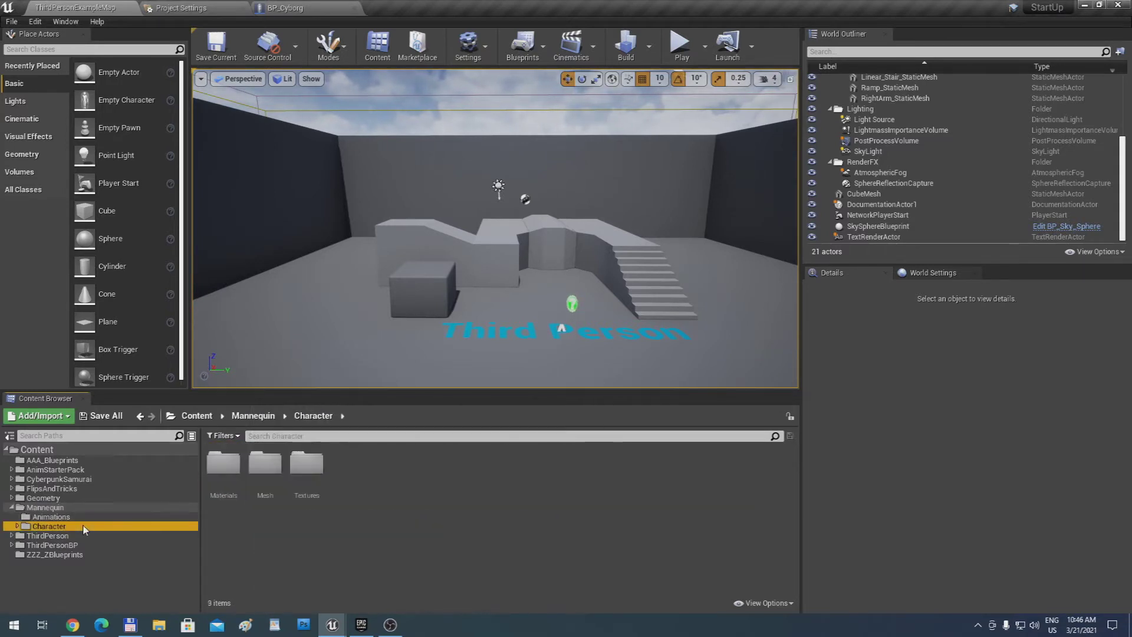
double_click(264, 465)
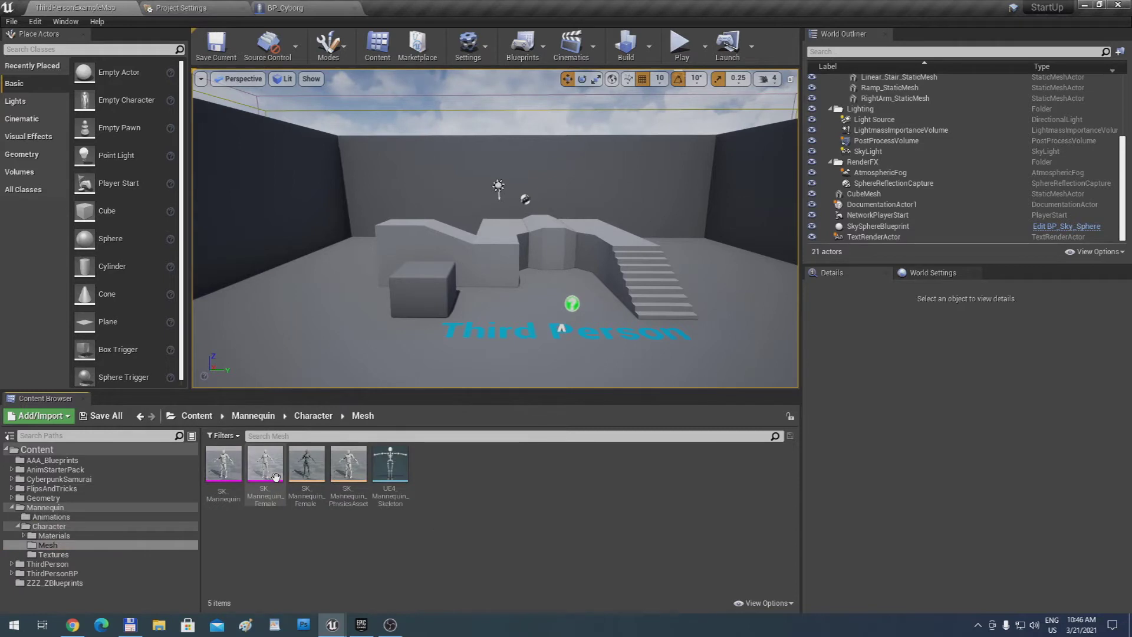
left_click(398, 499)
left_click(399, 499)
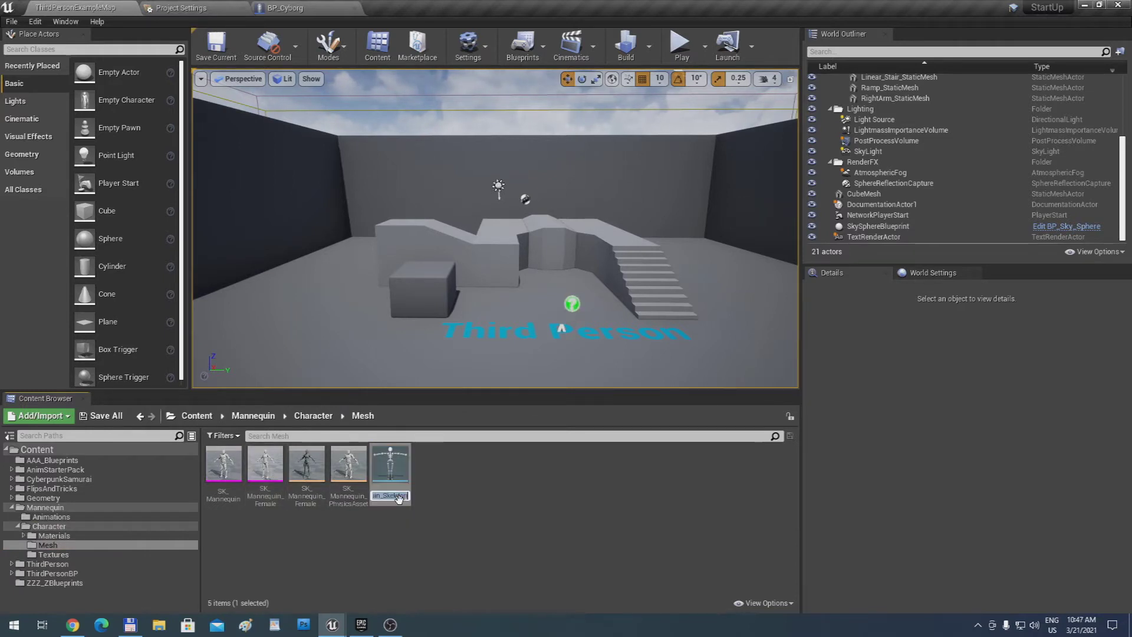
type("UE4")
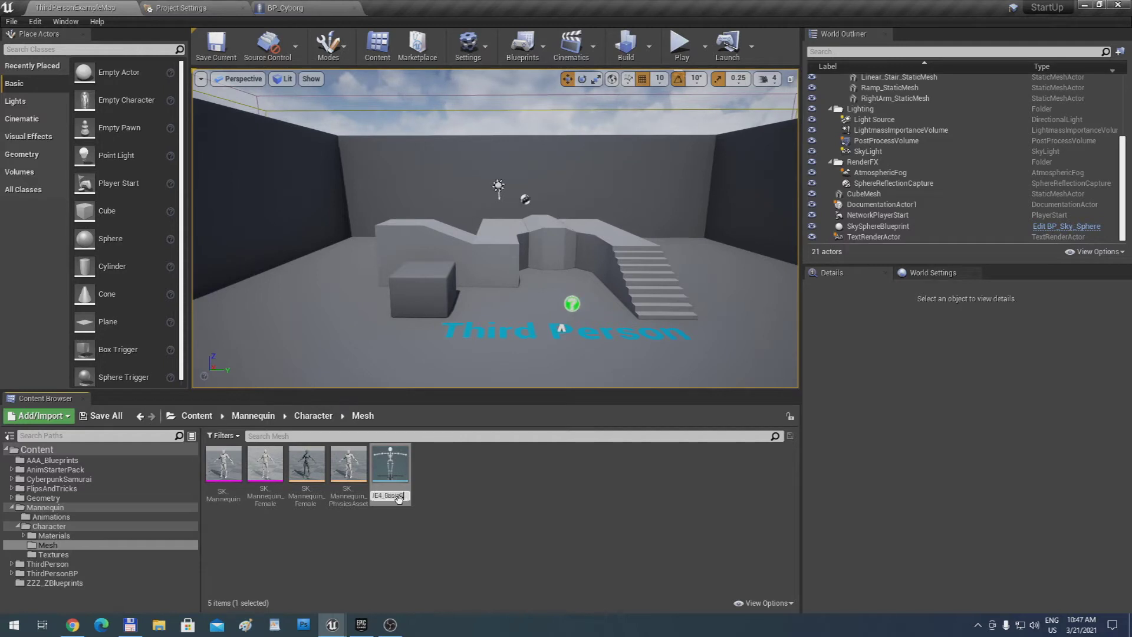
type("_BasicSkelecotn")
key("Return")
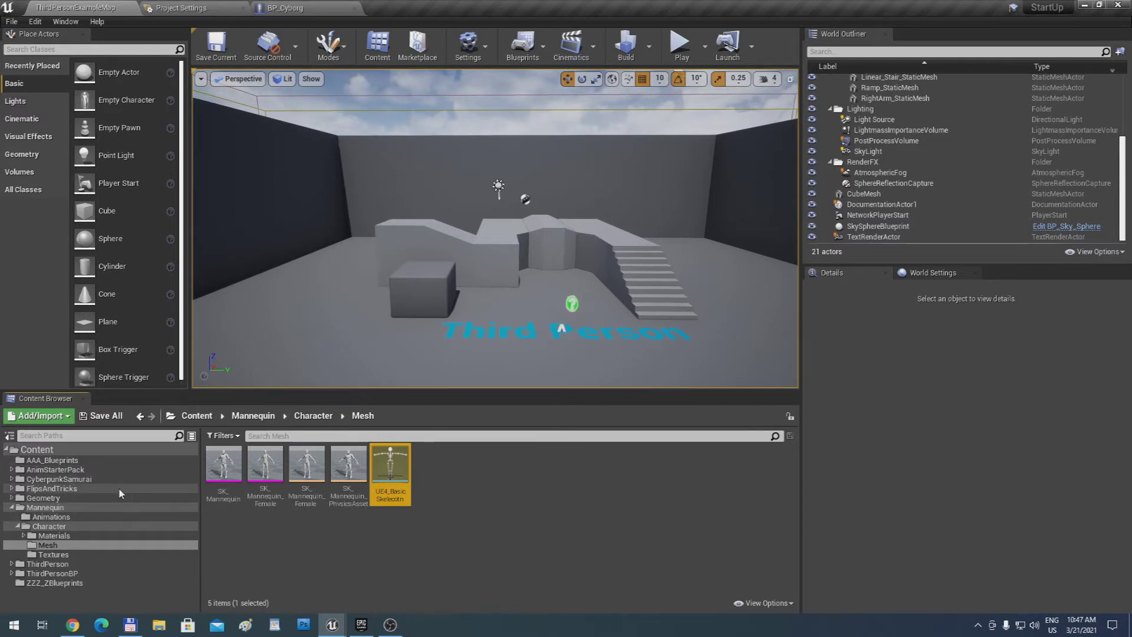
left_click(12, 508)
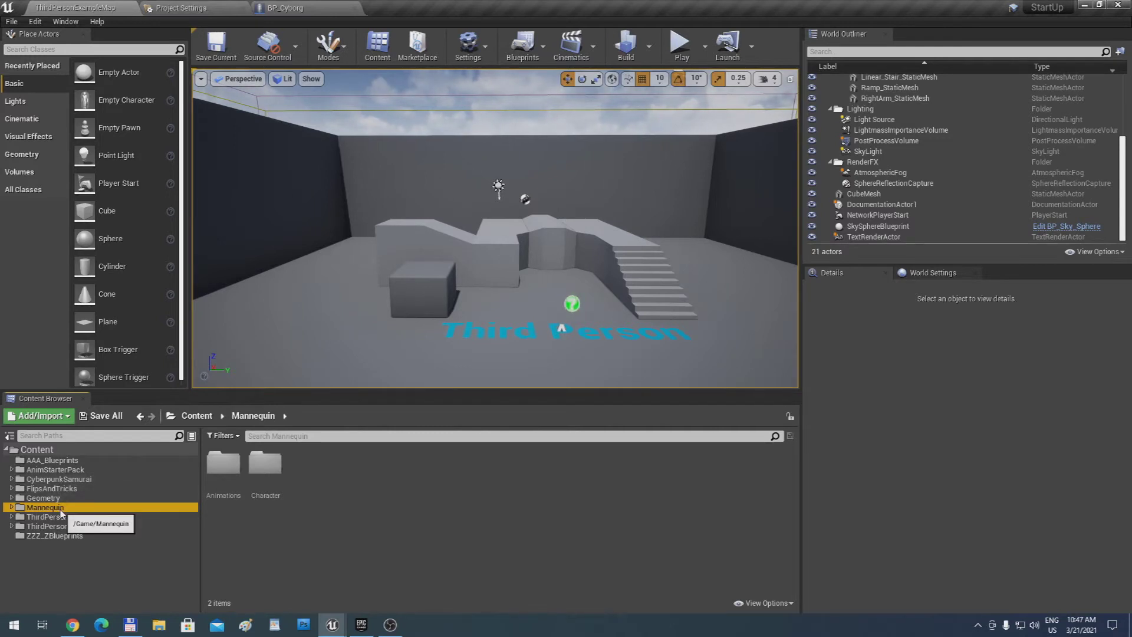
Look through the AnimStarterPack, FlipsAndTricks and Geometry folders and open the Mannequin/Animations folder
left_click(66, 472)
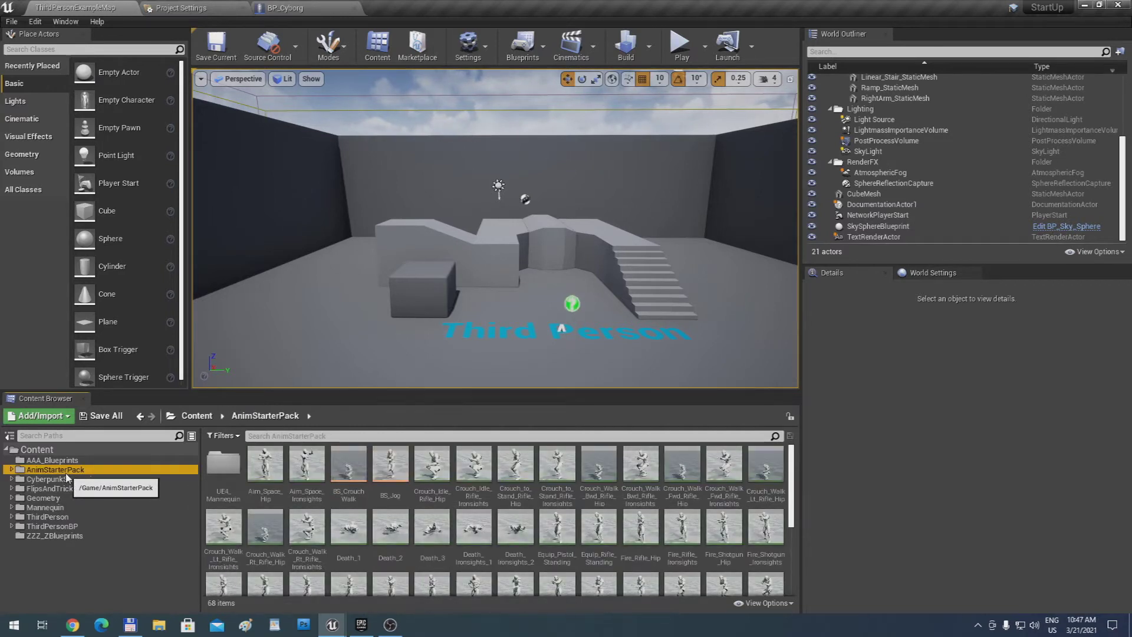
left_click(72, 489)
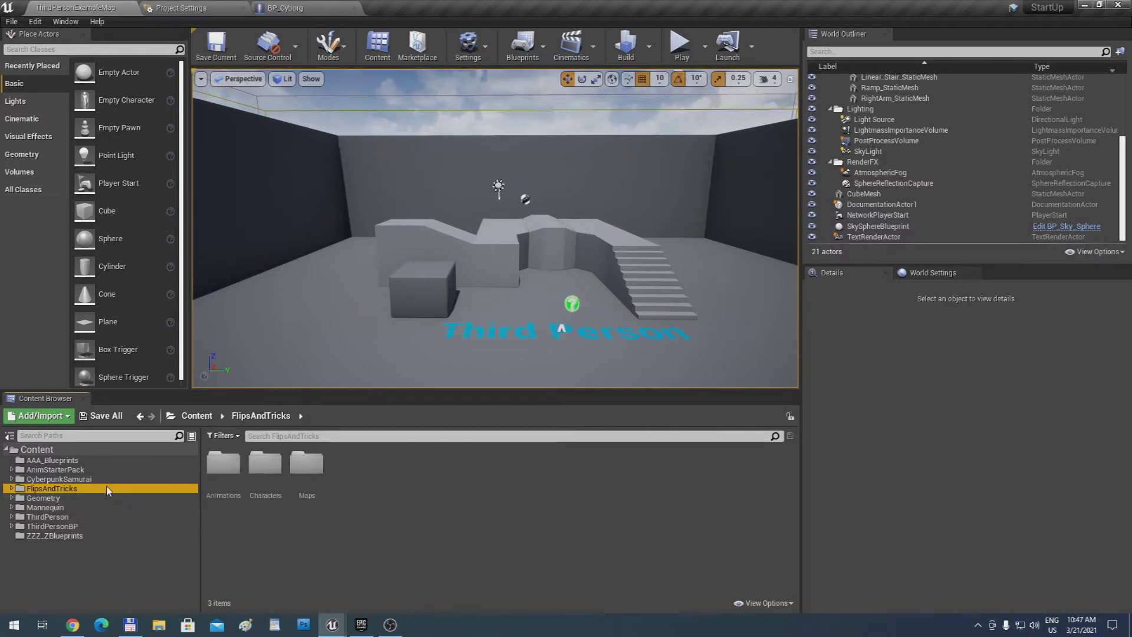
left_click(94, 471)
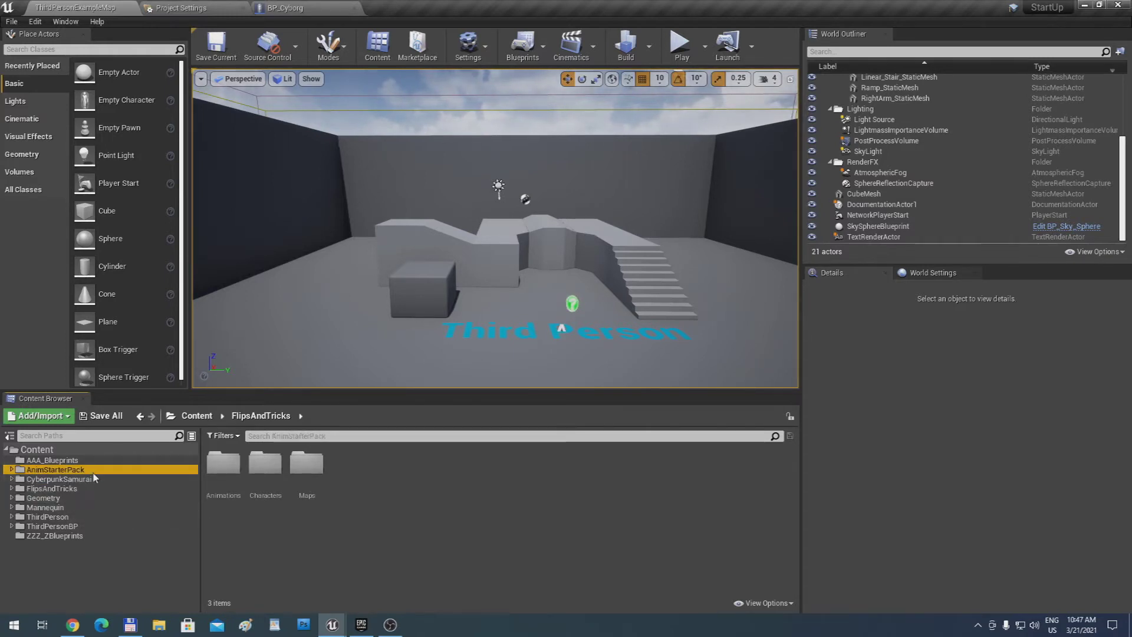
left_click(83, 498)
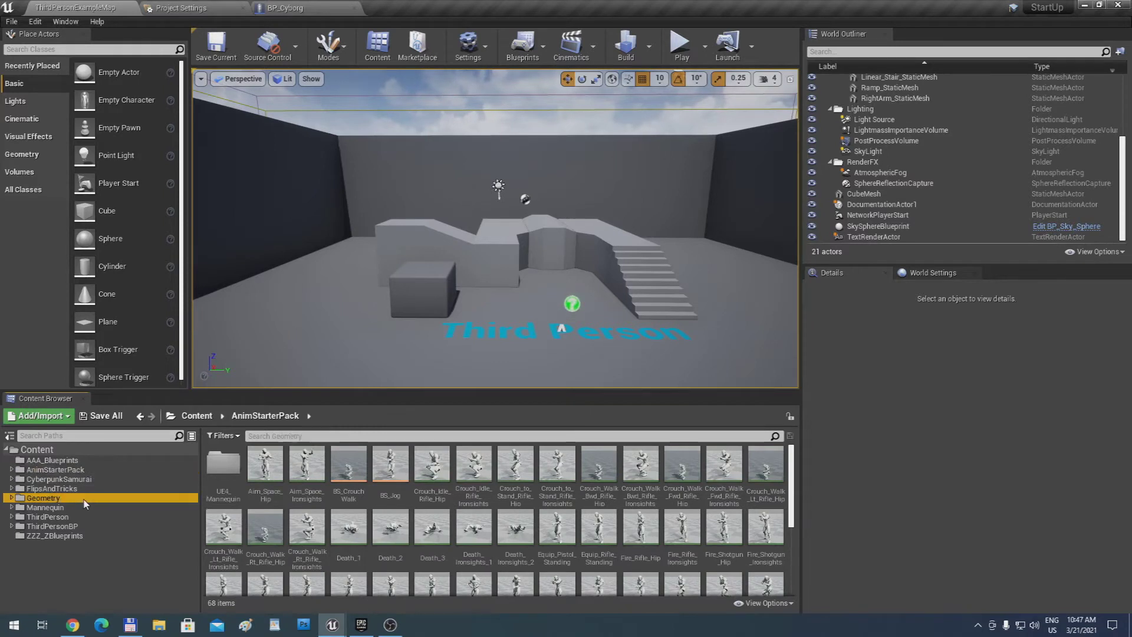
left_click(83, 506)
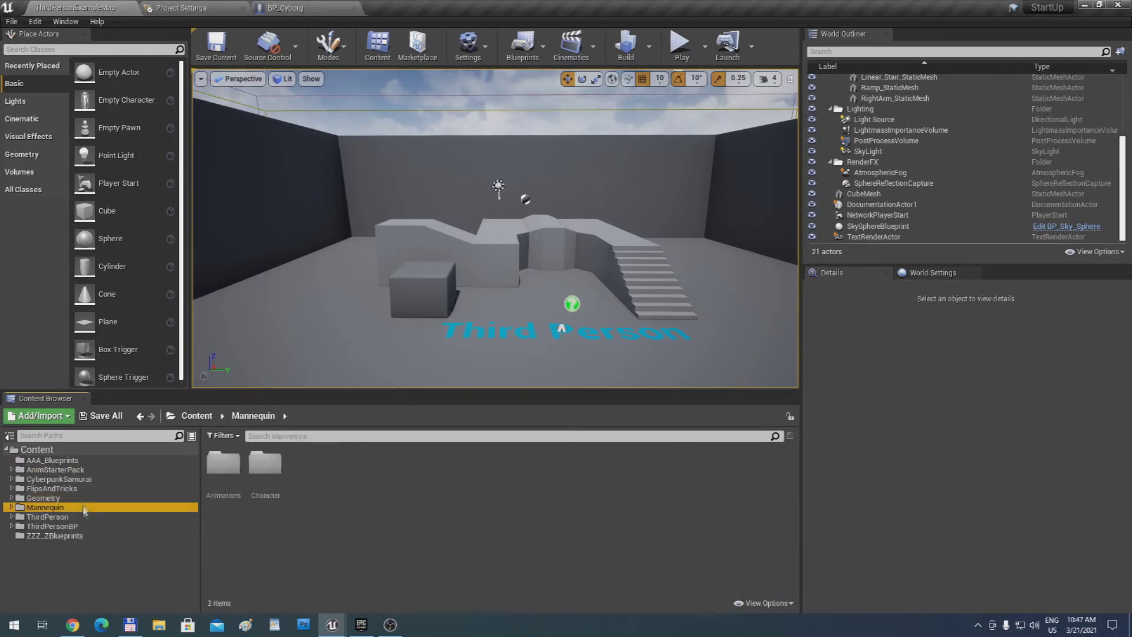
left_click(216, 465)
double_click(215, 465)
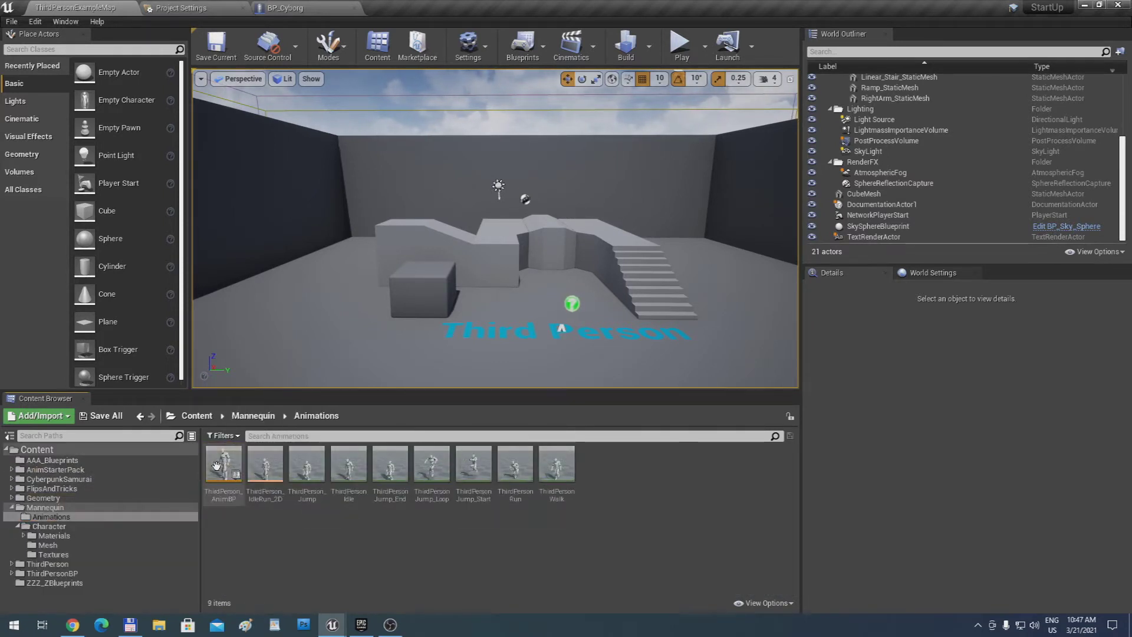
left_click(304, 472)
left_click(548, 470, "shift")
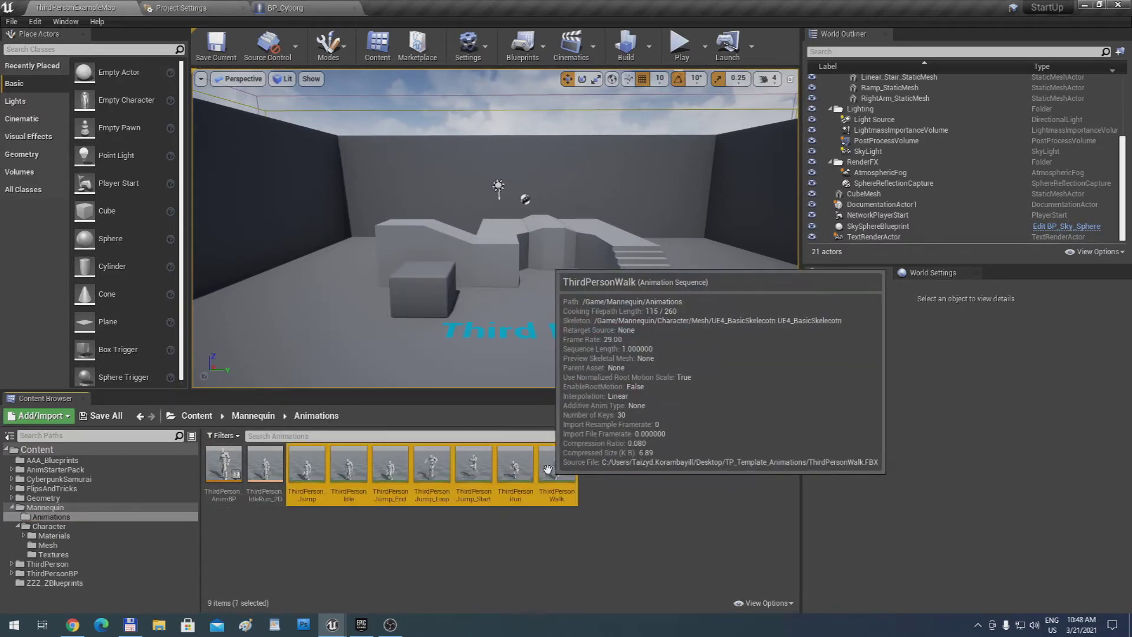
left_click(332, 468)
left_click(317, 470)
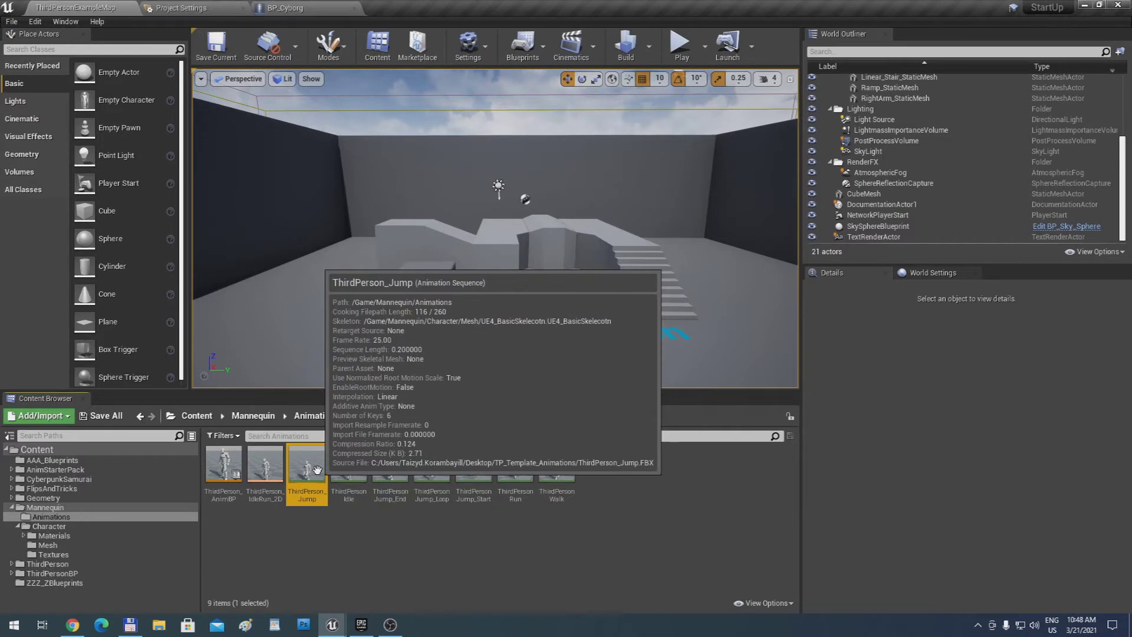
left_click(554, 469, "shift")
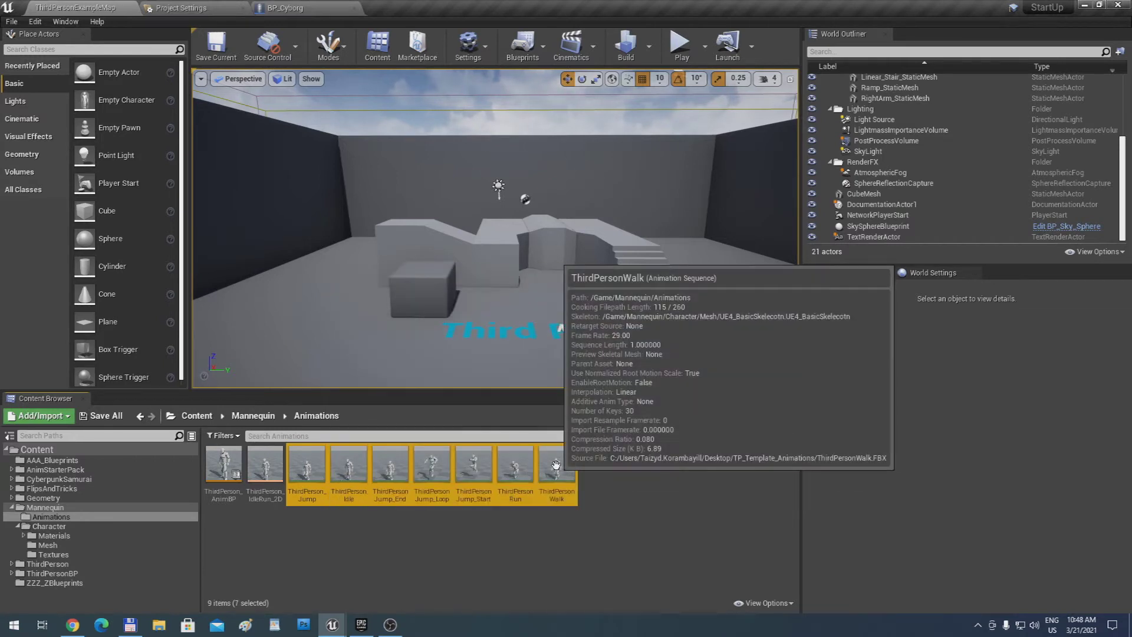
right_click(462, 469)
left_click(403, 492)
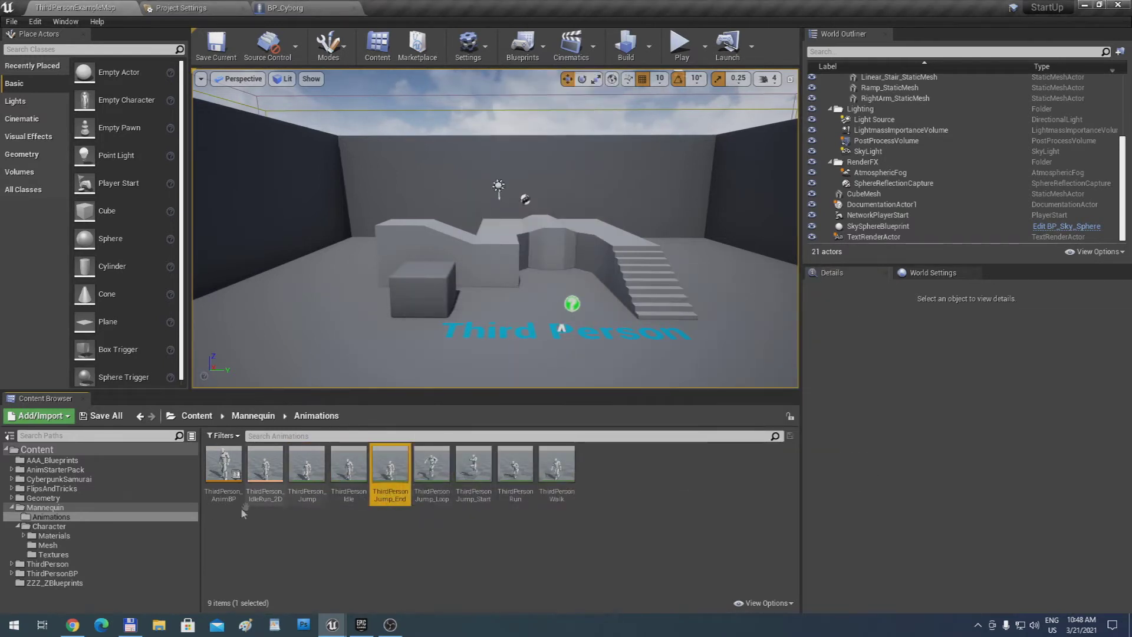
Create an Animation Blueprint in the AAA_Blueprints folder with CyborgSkeleton as target skeleton and name it ANIM_Cyborg
left_click(100, 470)
left_click(105, 461)
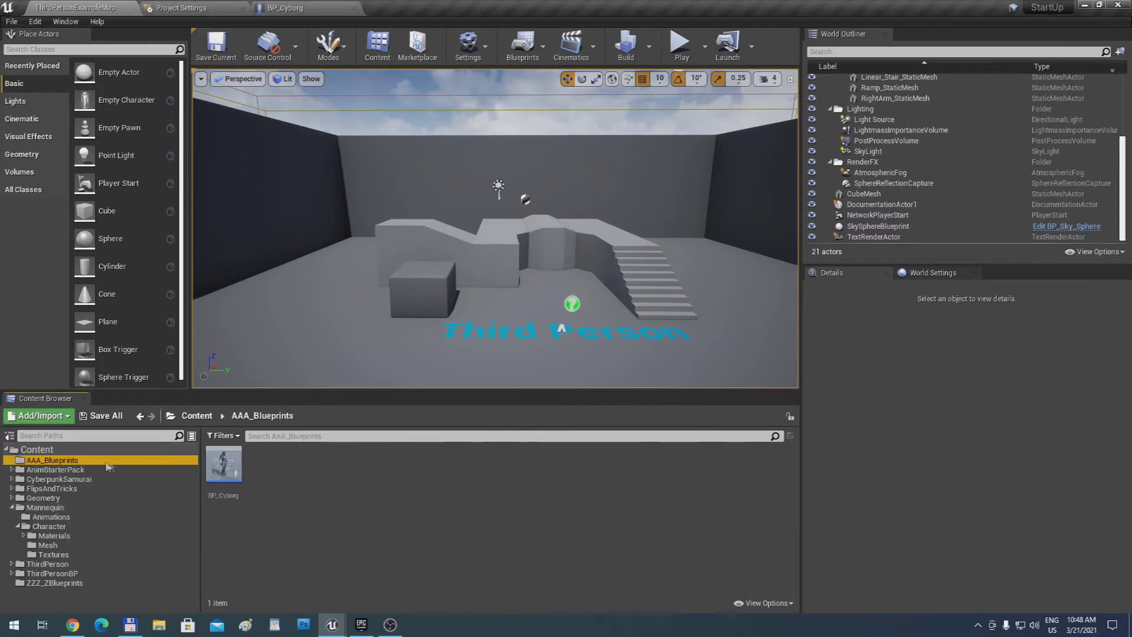
right_click(271, 481)
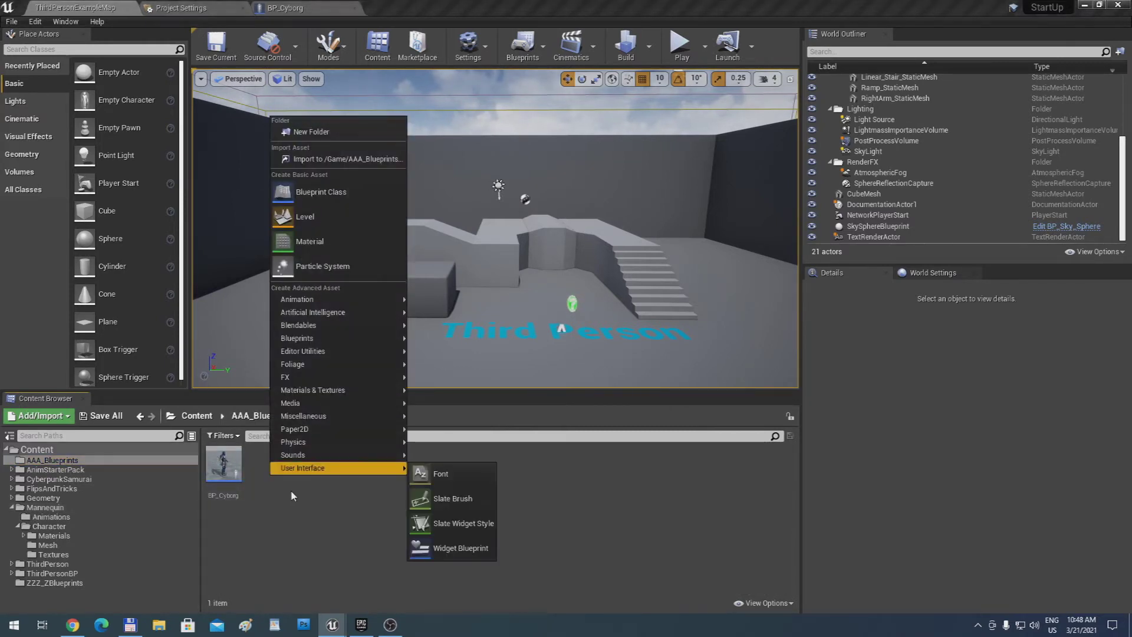
mouse_move(382, 303)
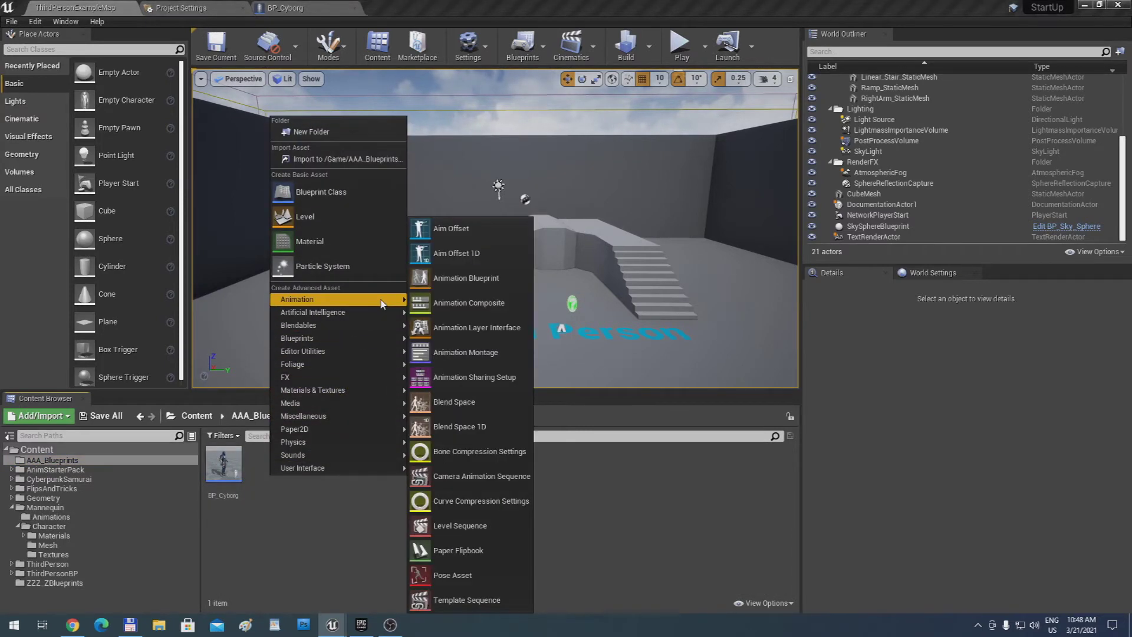
left_click(459, 287)
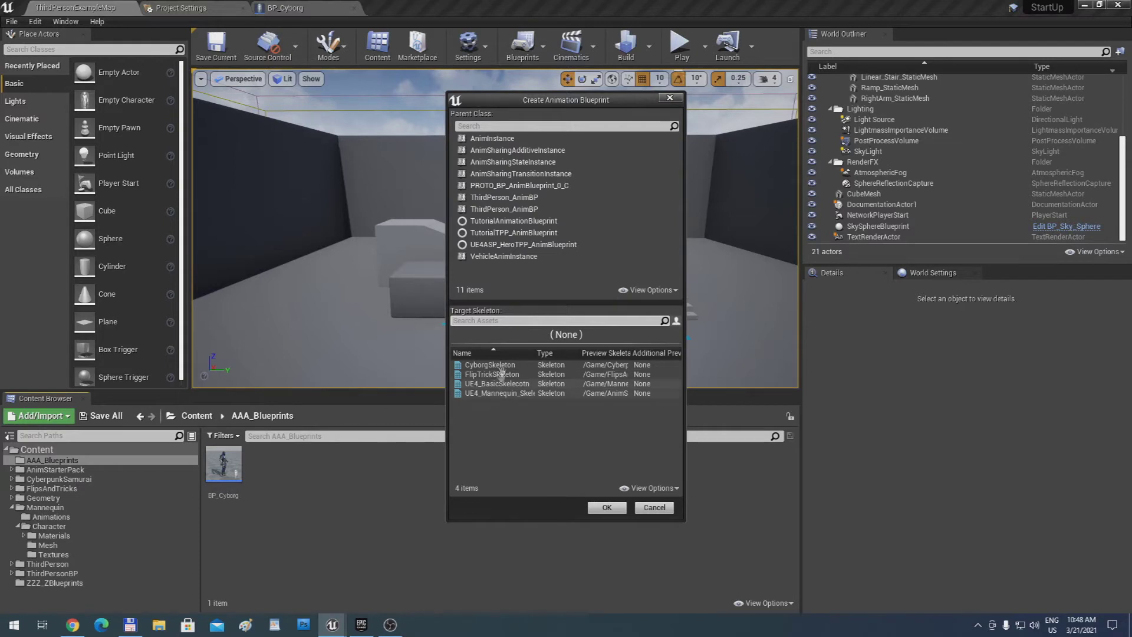
left_click(498, 365)
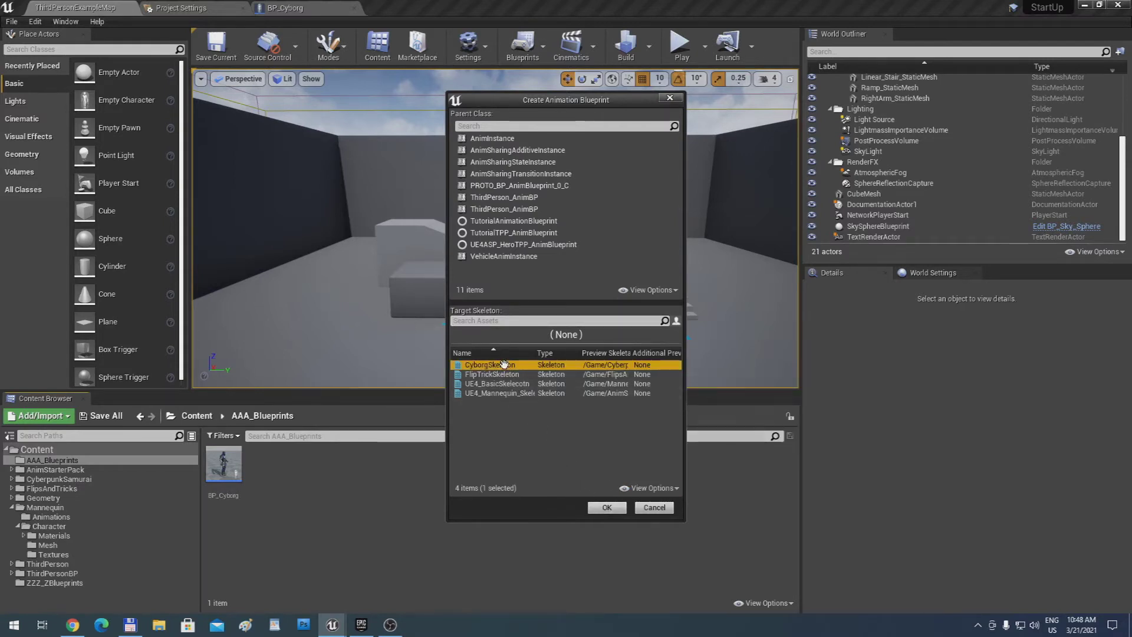
left_click(607, 507)
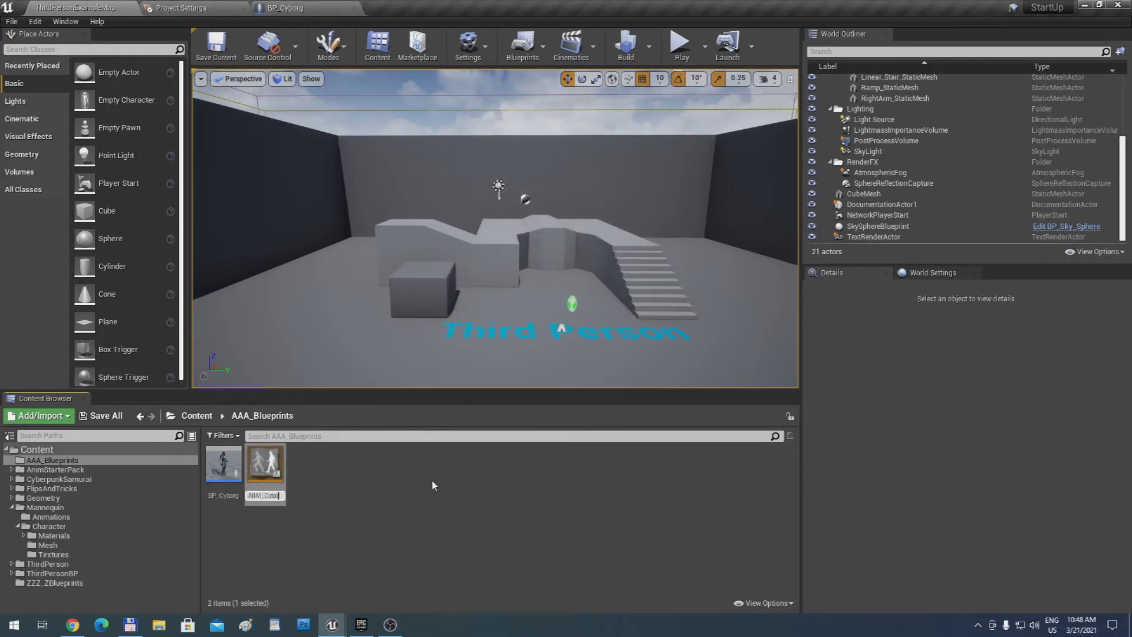
type("ANIM_Cyborg")
key("Return")
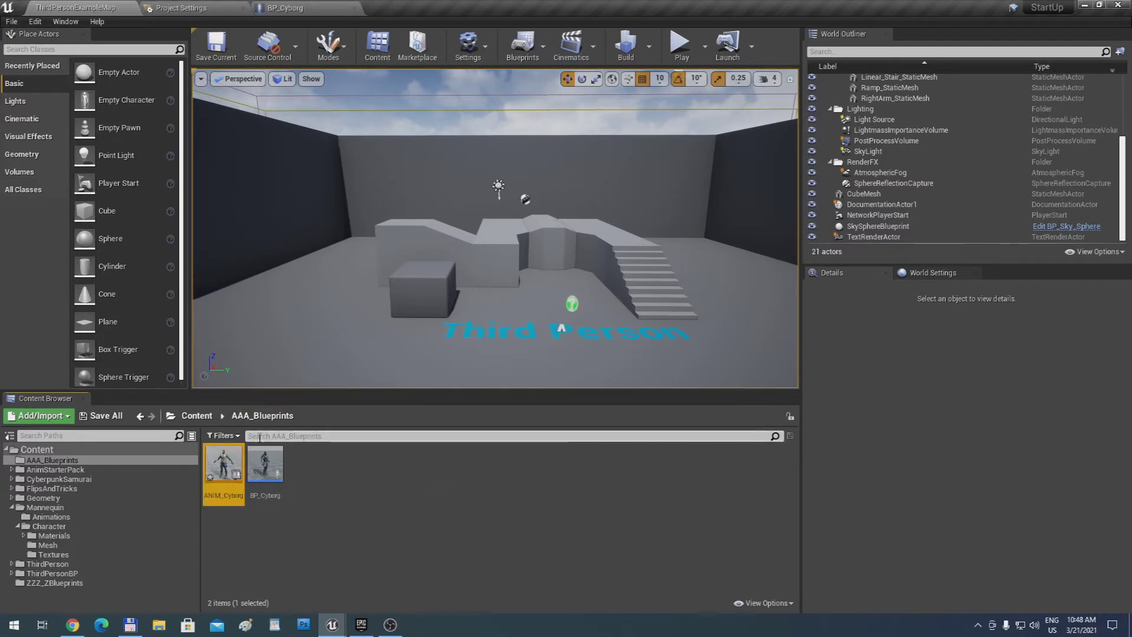
Create a new folder named Animations inside AAA_Blueprints
right_click(299, 490)
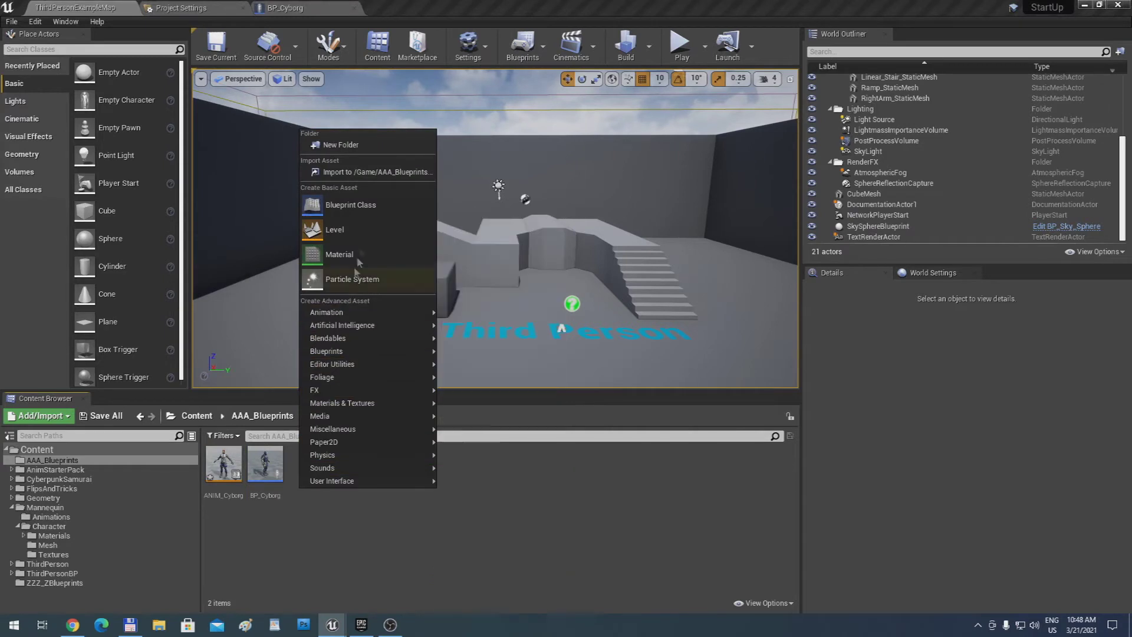
left_click(341, 144)
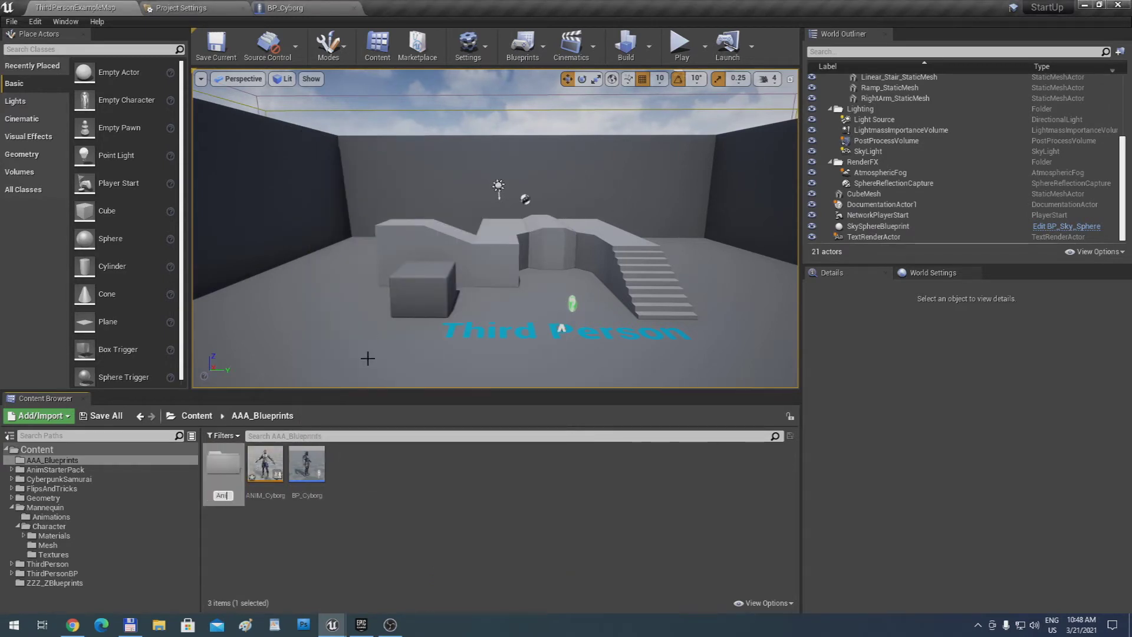
key("Return")
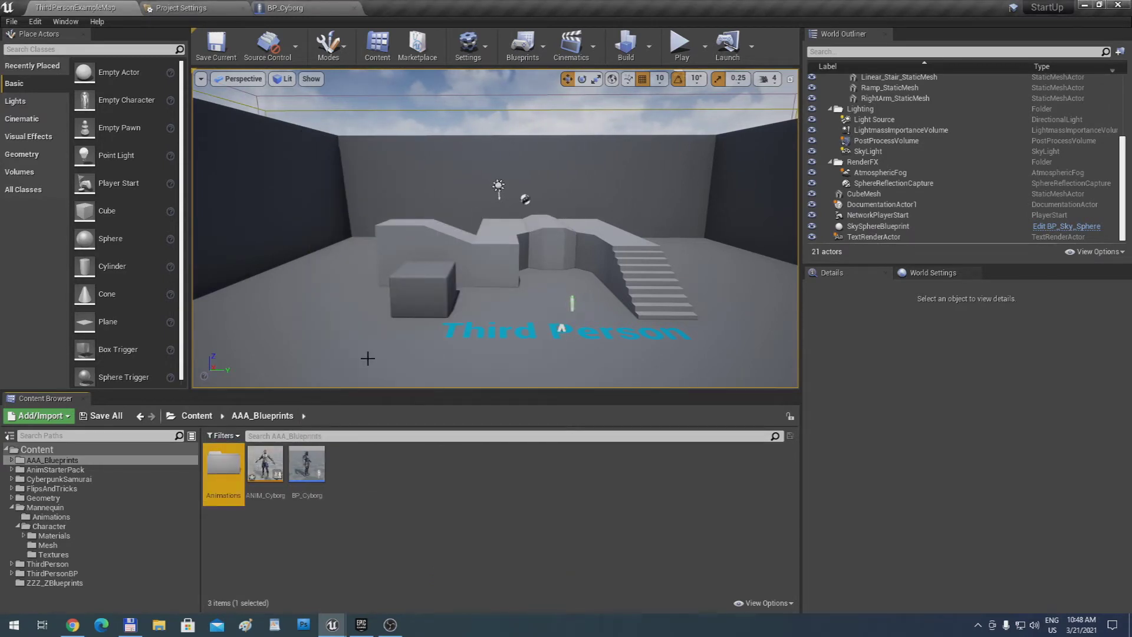
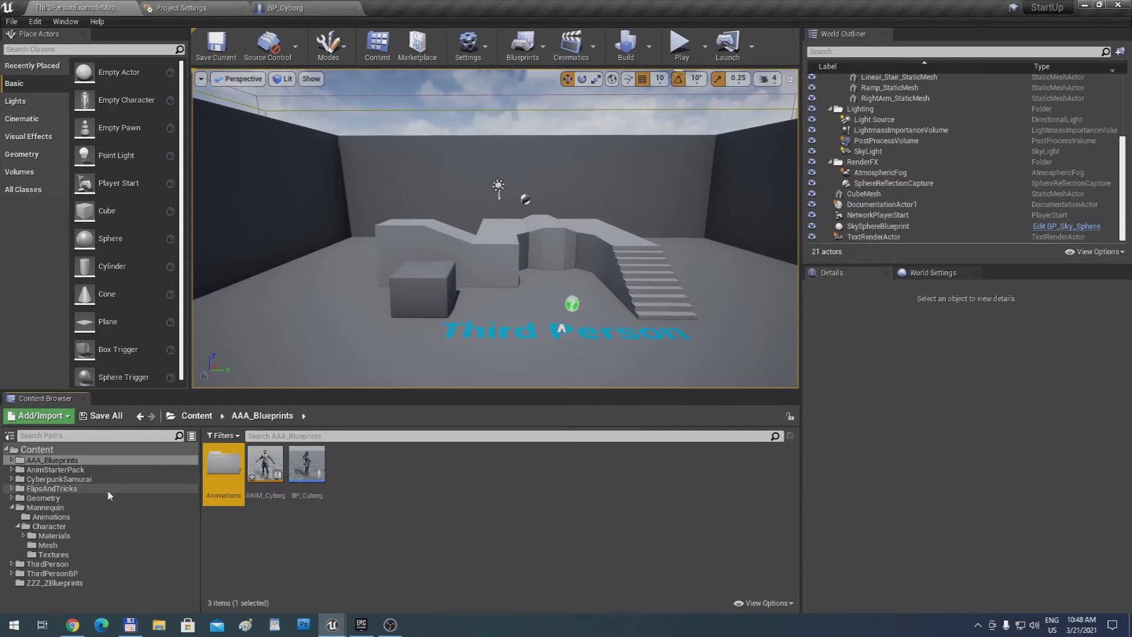
Try to duplicate and retarget the seven Mannequin animations from ThirdPerson_Jump to ThirdPersonWalk, and cancel the skeleton selection
left_click(80, 519)
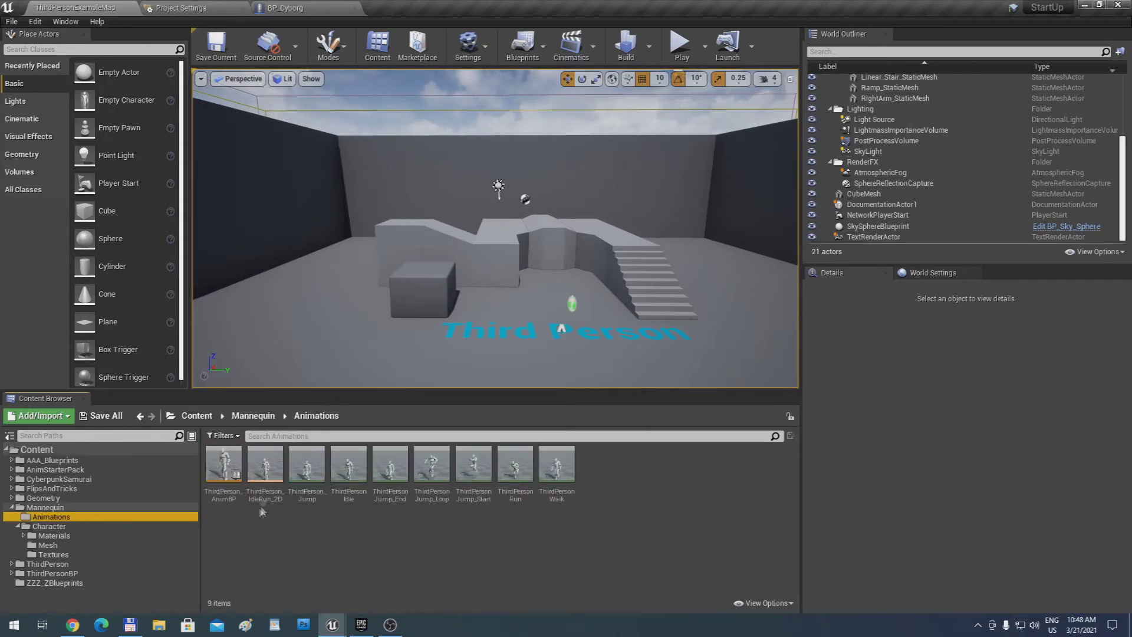
left_click(306, 472)
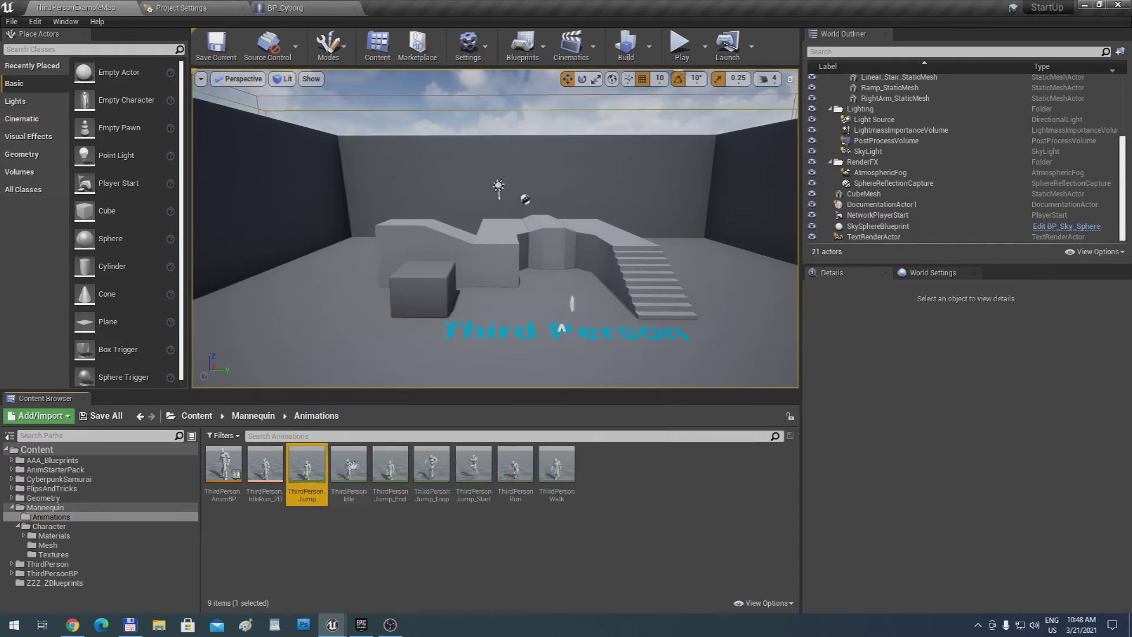
left_click(557, 466, "shift")
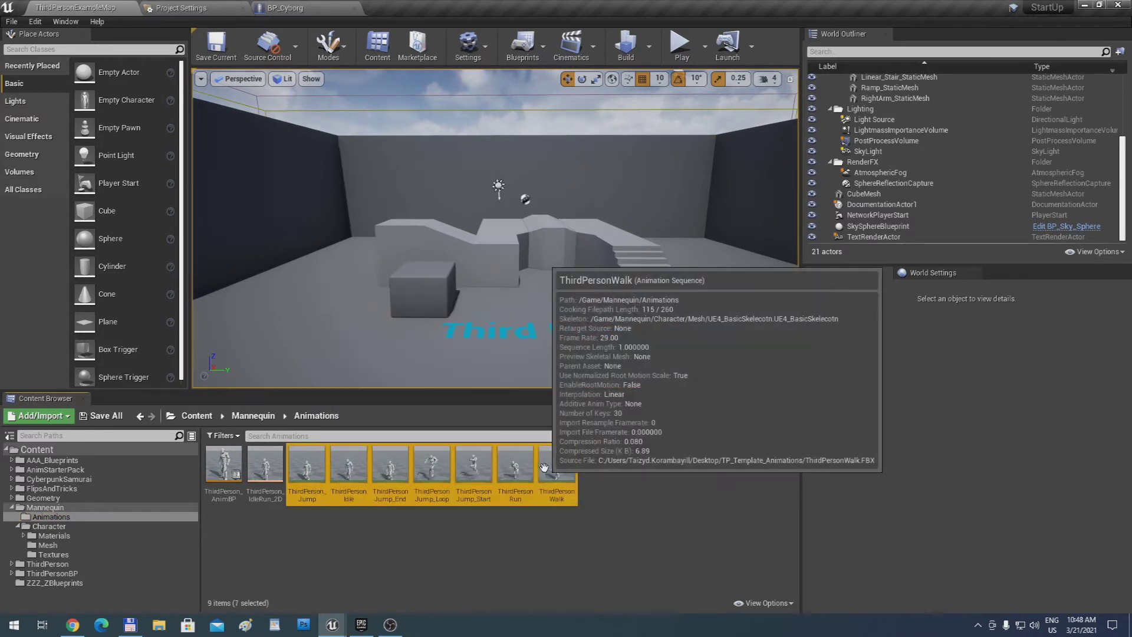
right_click(509, 470)
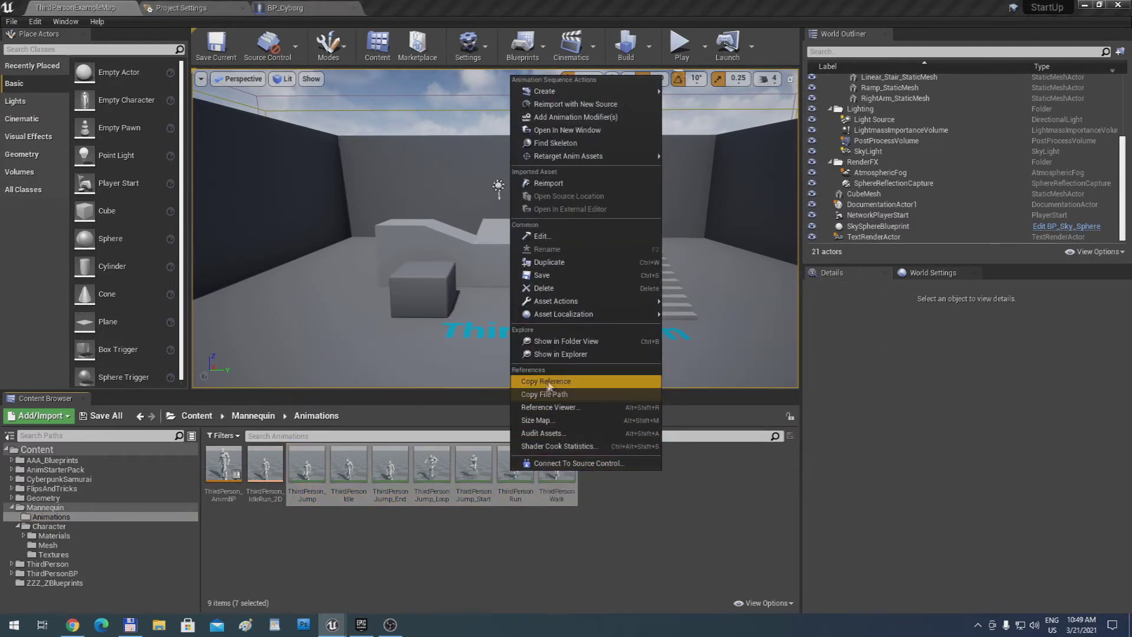
mouse_move(619, 156)
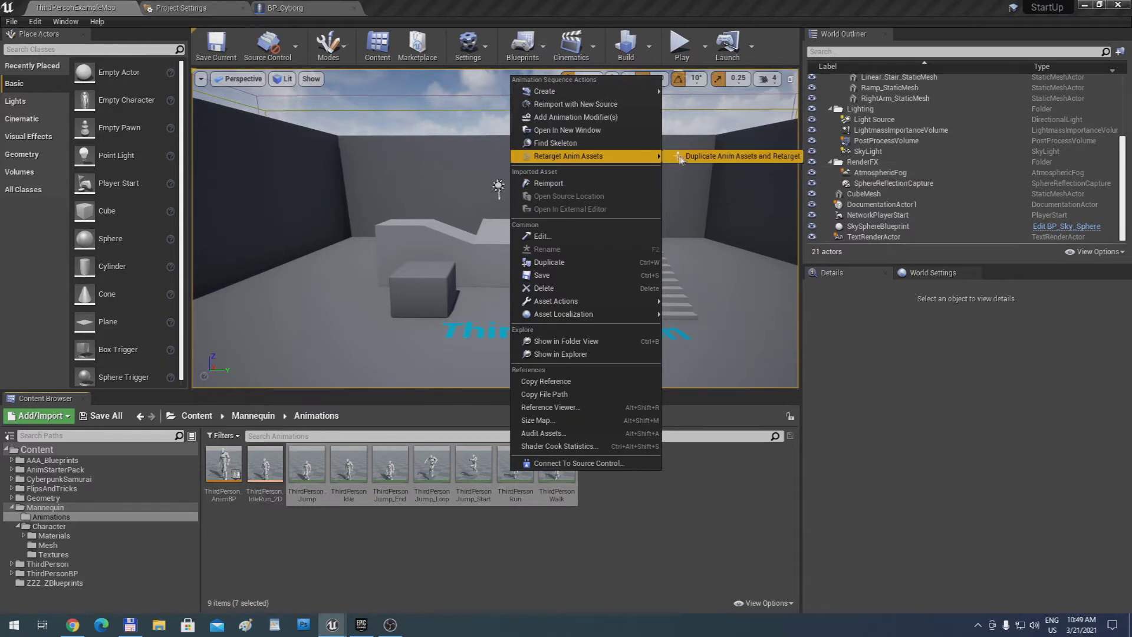
left_click(681, 157)
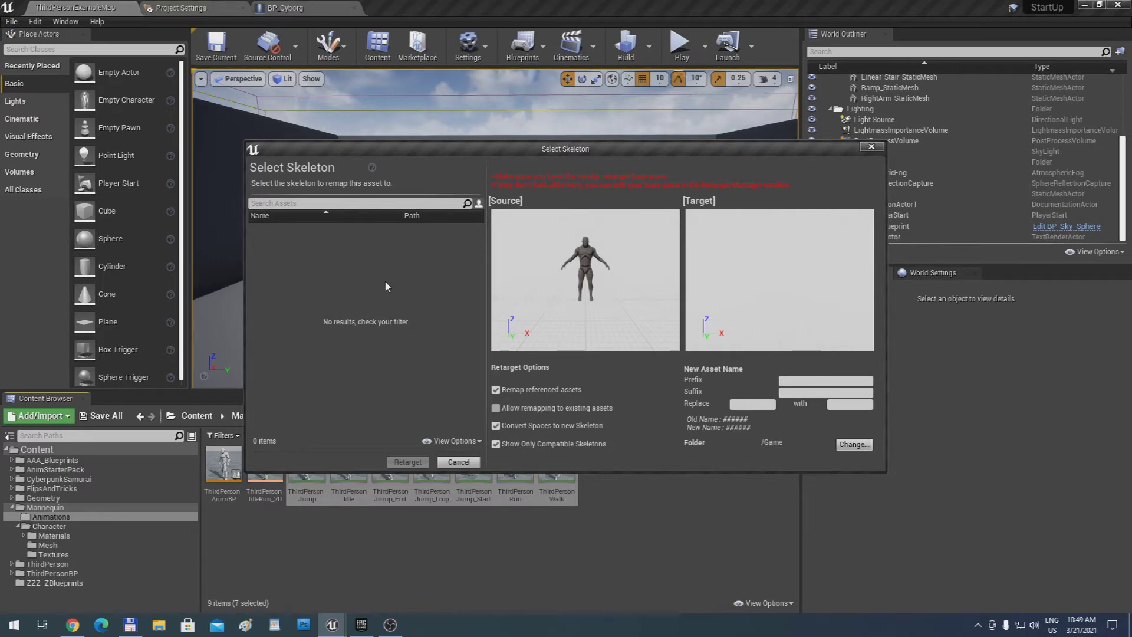
left_click(459, 462)
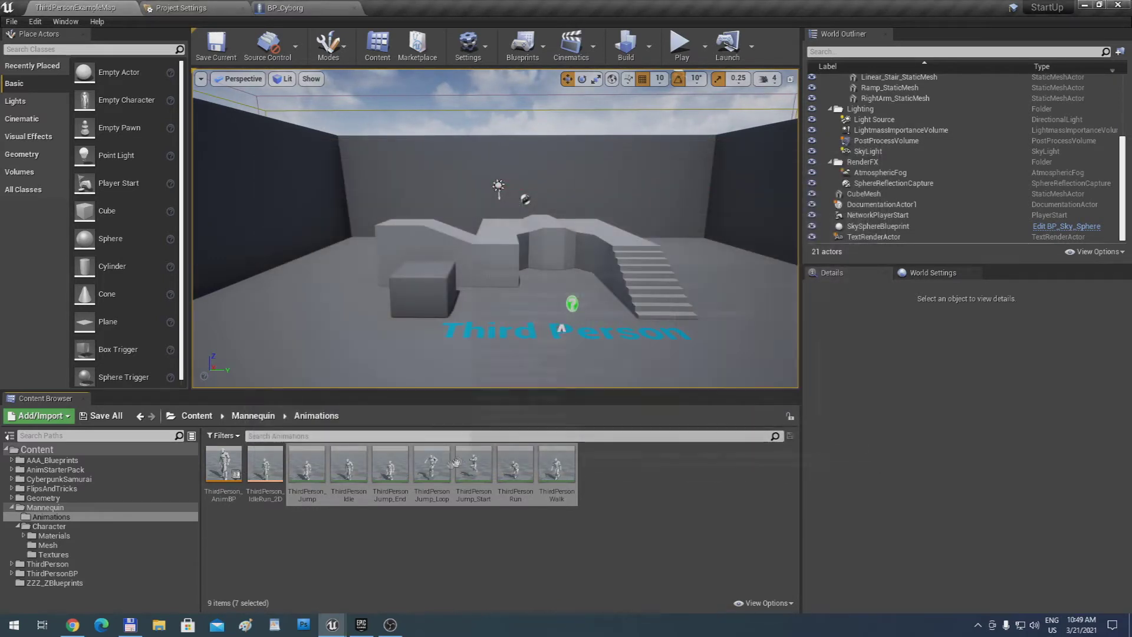
left_click(349, 472)
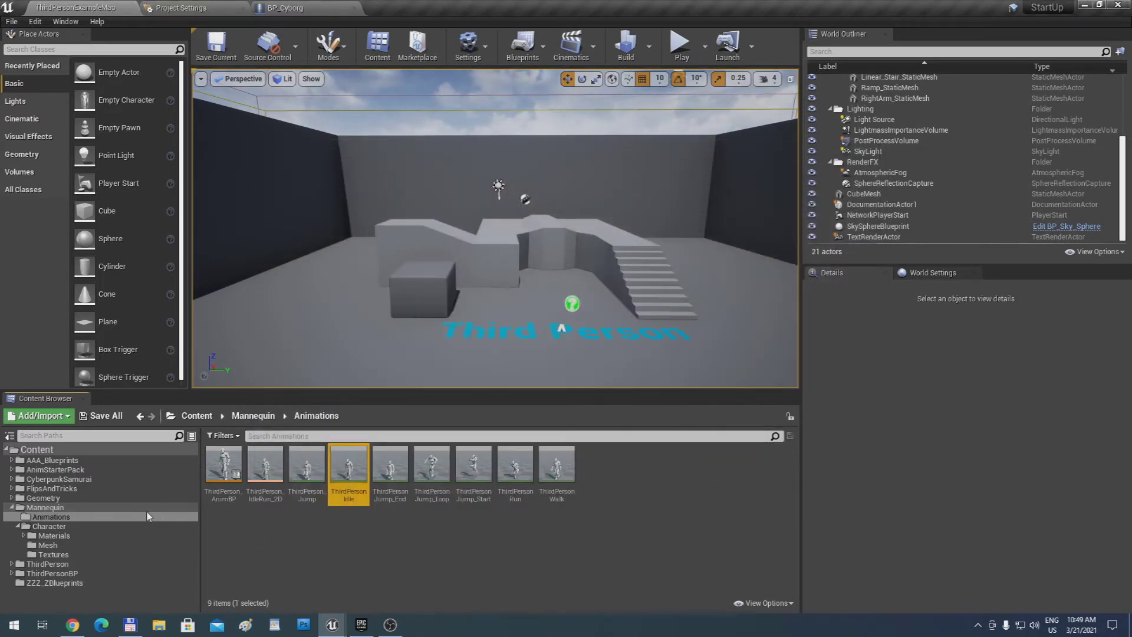
Check which target skeletons are offered for duplicating and retargeting Aim_Space_Hip from AnimStarterPack, and cancel the dialog
left_click(34, 470)
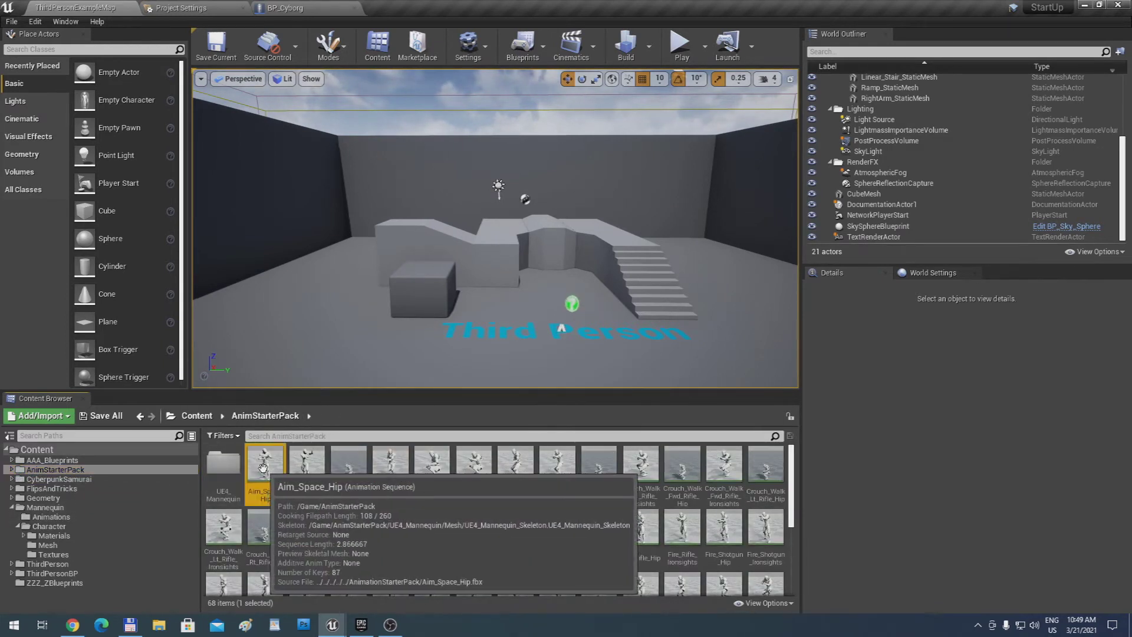
right_click(265, 466)
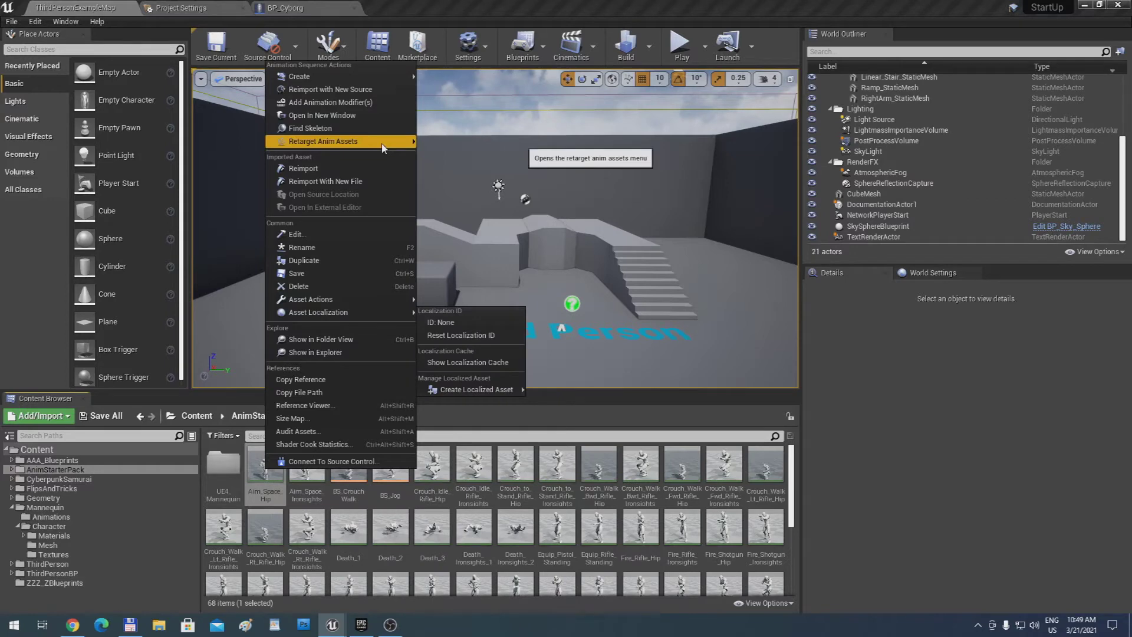
mouse_move(380, 141)
left_click(432, 141)
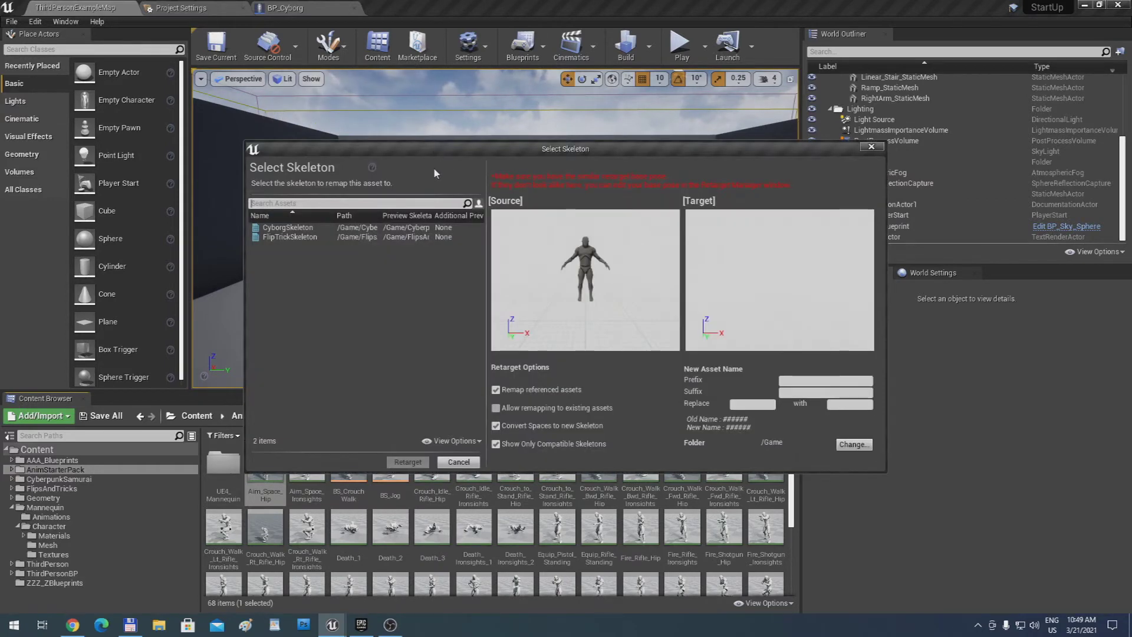
left_click(449, 463)
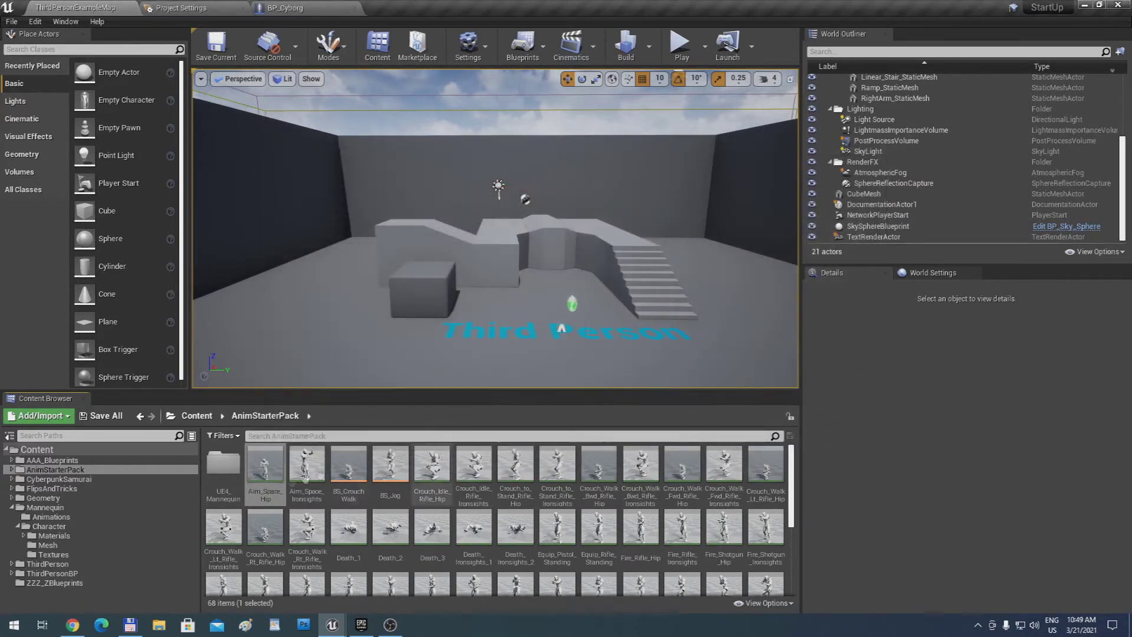
Open the UE4_BasicSkelecotn skeleton from the Mannequin character's Mesh folder
left_click(87, 516)
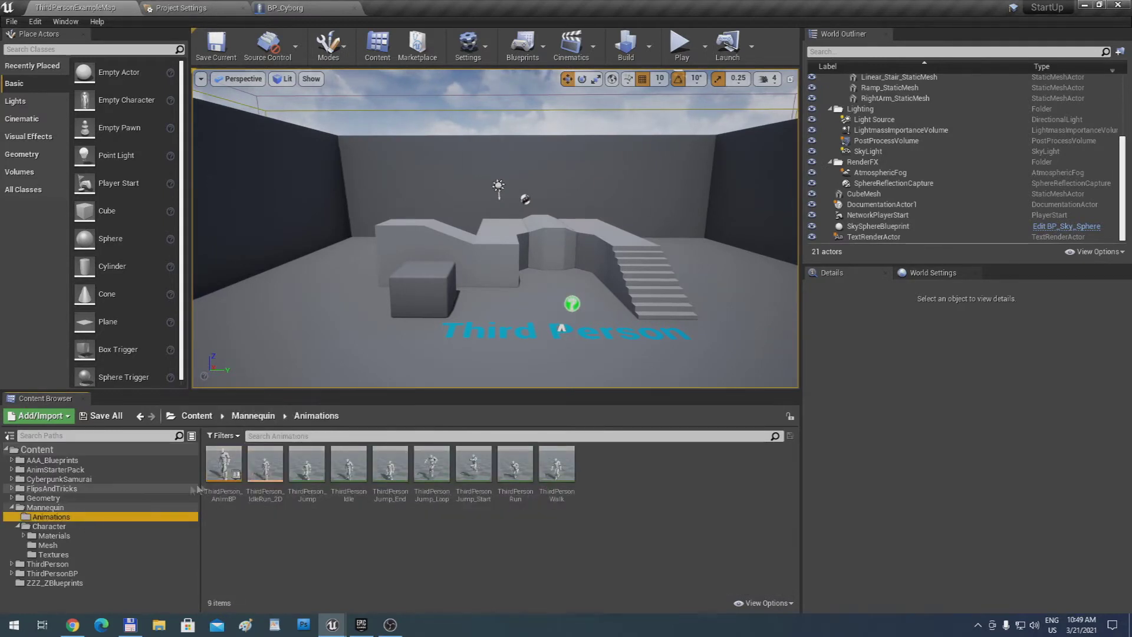
left_click(71, 526)
left_click(85, 536)
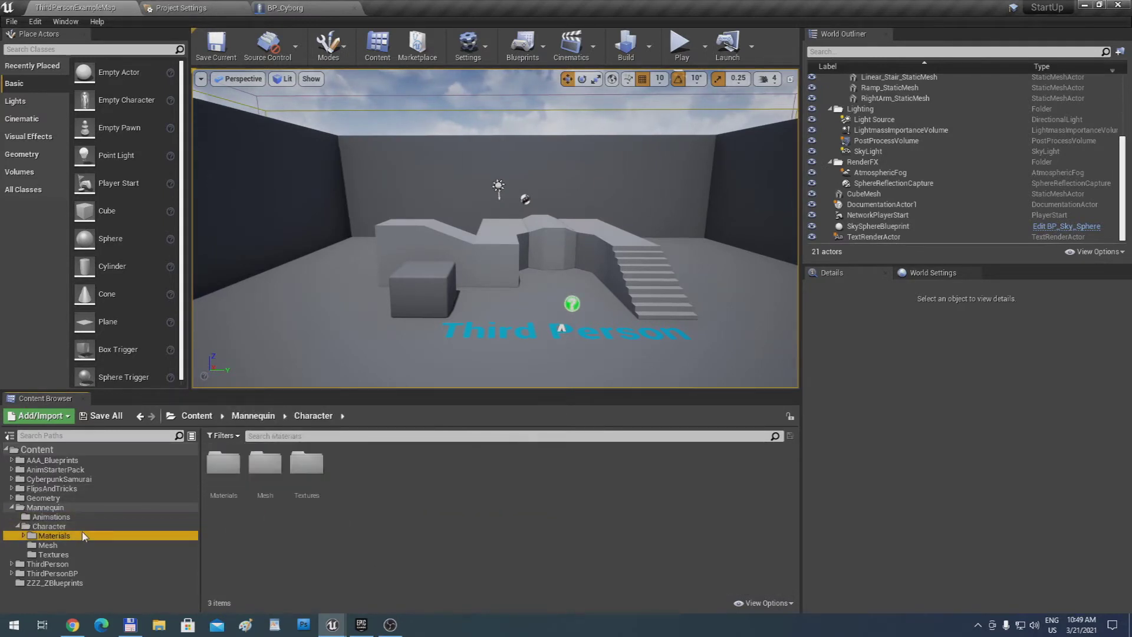
left_click(84, 545)
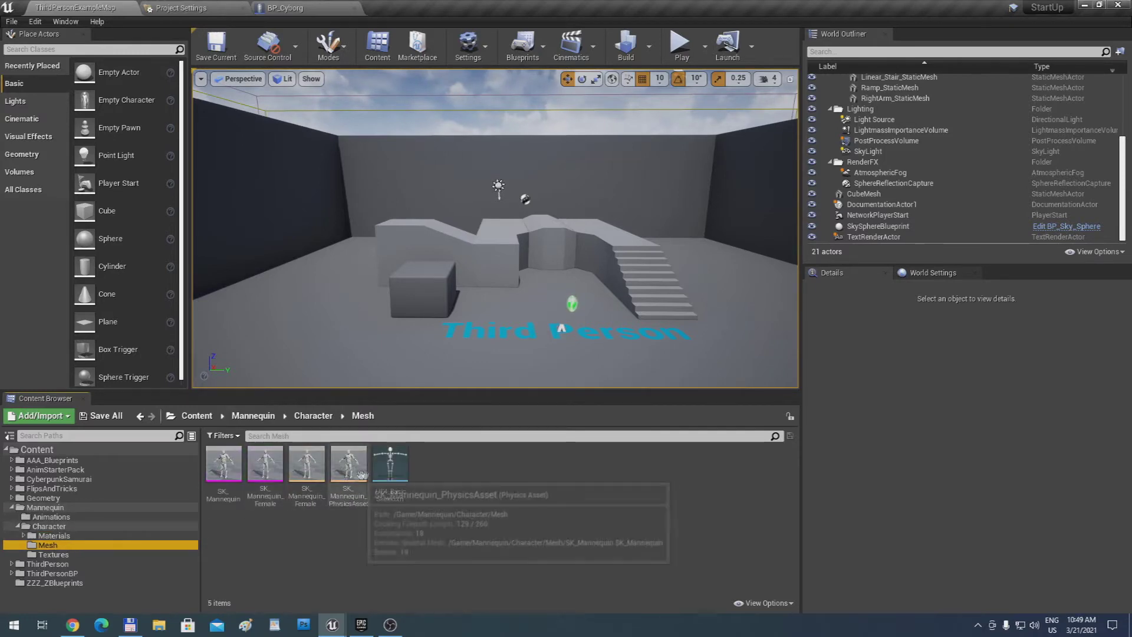
double_click(390, 463)
Assign the Humanoid rig to the UE4_BasicSkelecotn skeleton, save it, and return to the ThirdPersonExampleMap level
left_click(136, 345)
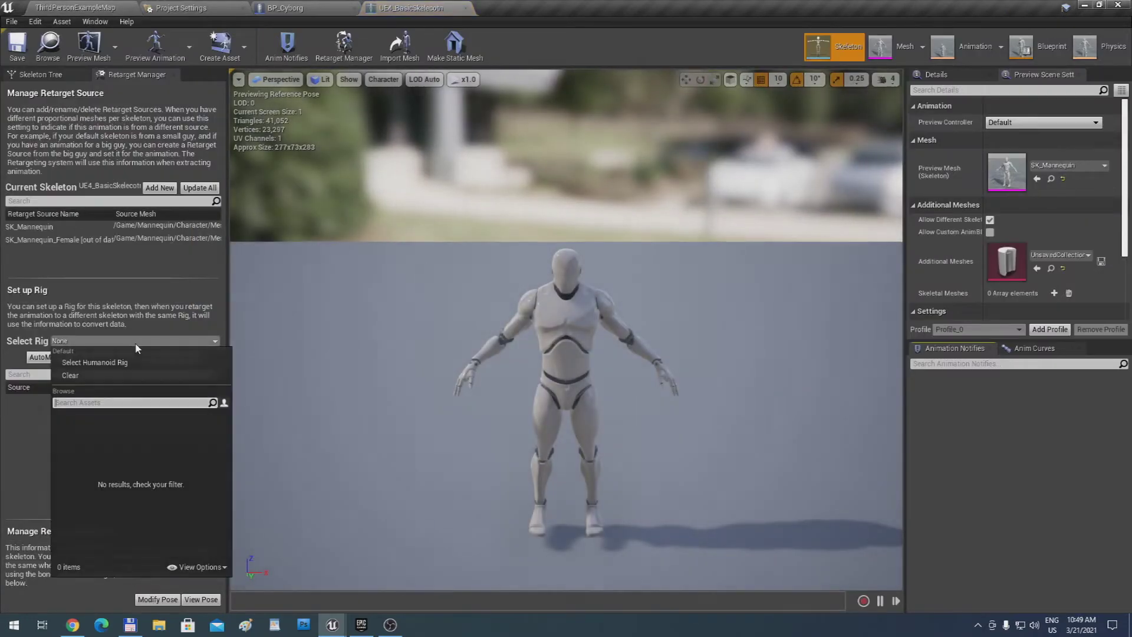
left_click(148, 276)
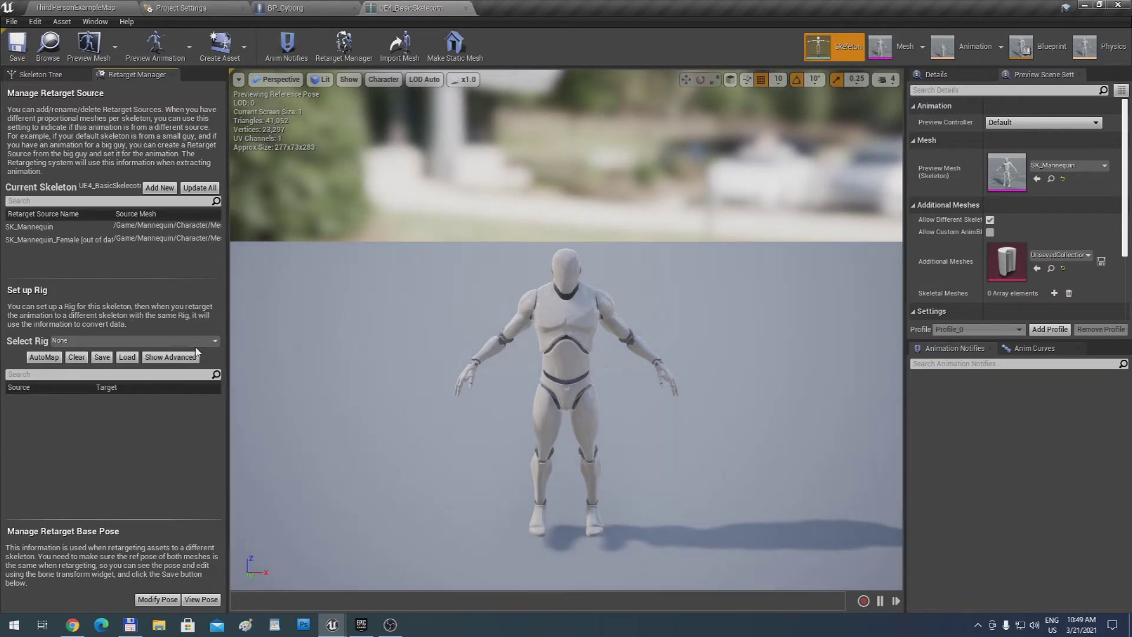
left_click(140, 342)
left_click(61, 363)
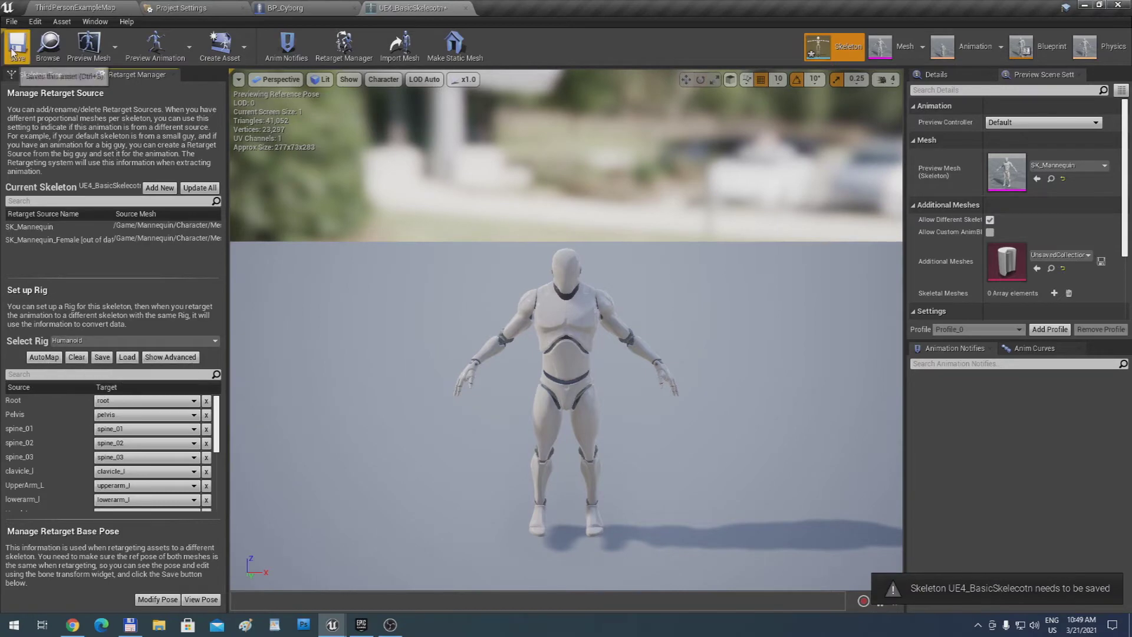
left_click(467, 8)
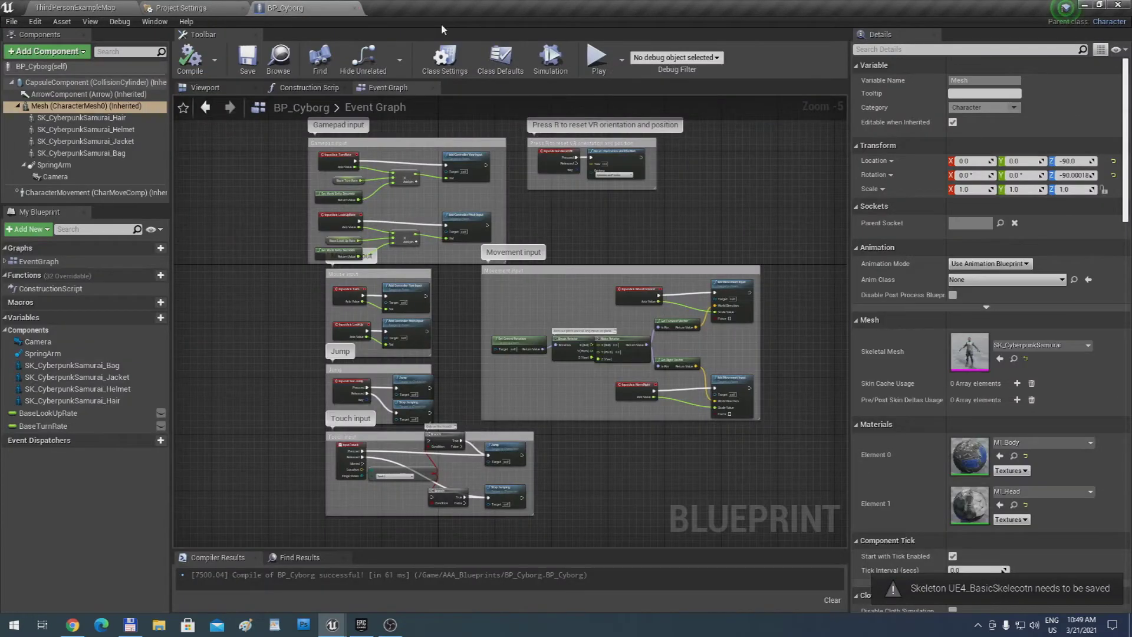
left_click(242, 7)
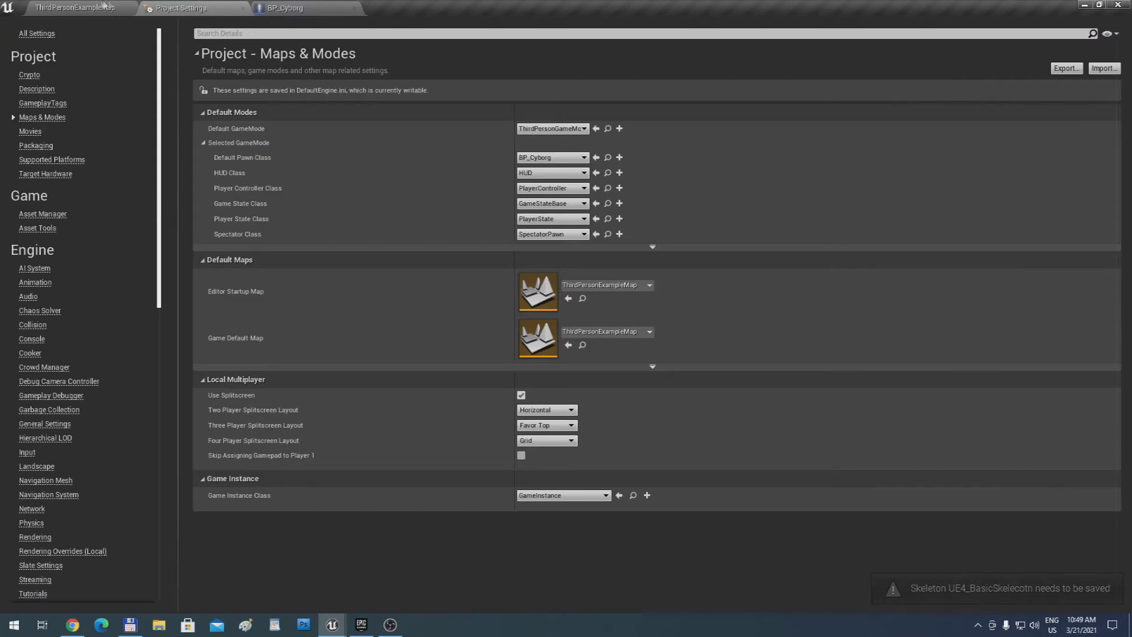
left_click(118, 7)
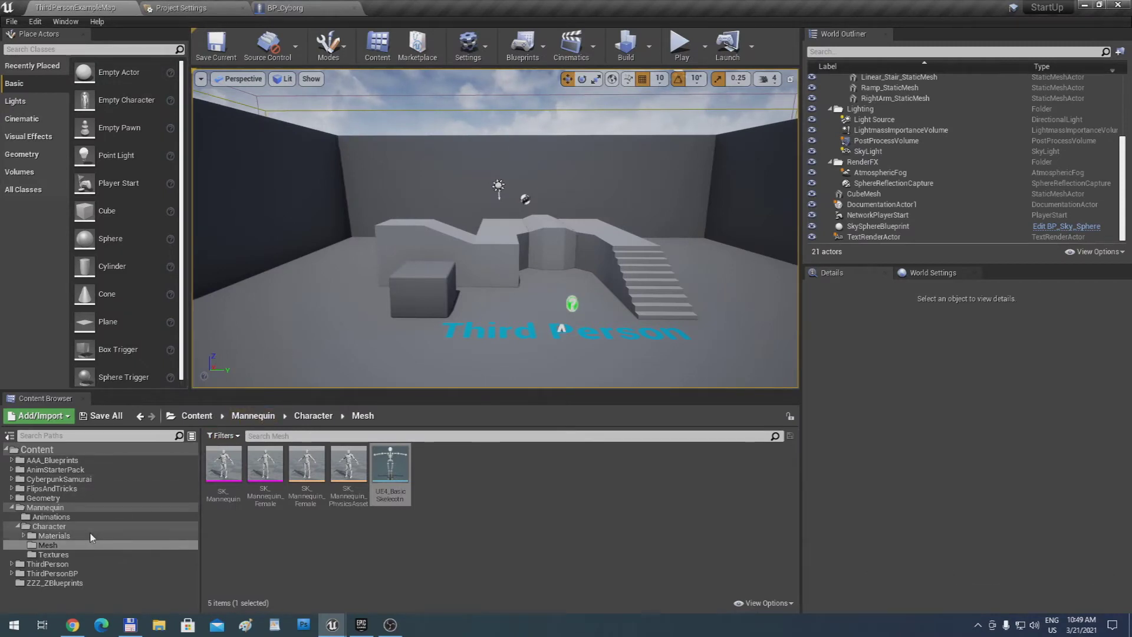
Duplicate and retarget the seven Mannequin animations from ThirdPerson_Jump to ThirdPersonWalk to CyborgSkeleton
left_click(89, 518)
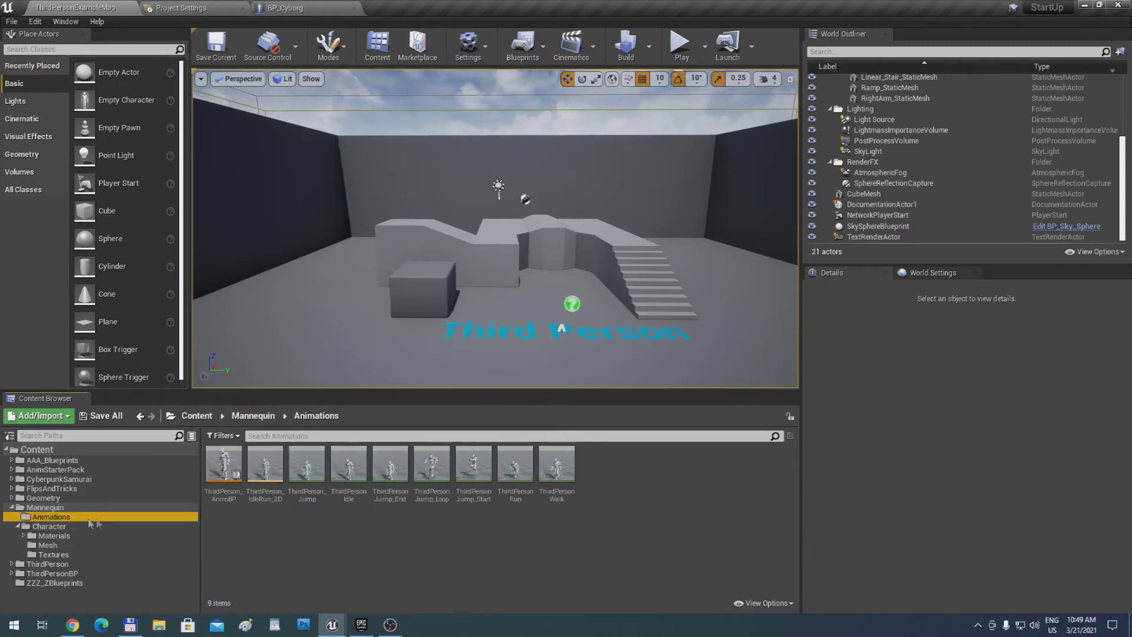
left_click(321, 469, "shift")
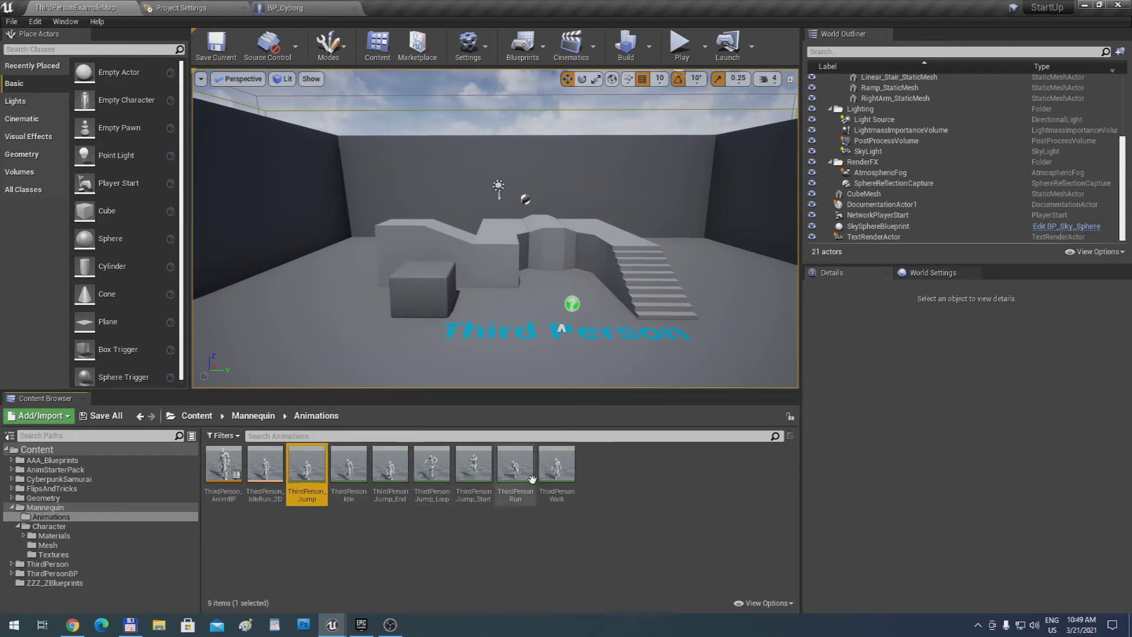
left_click(548, 472, "shift")
right_click(548, 471)
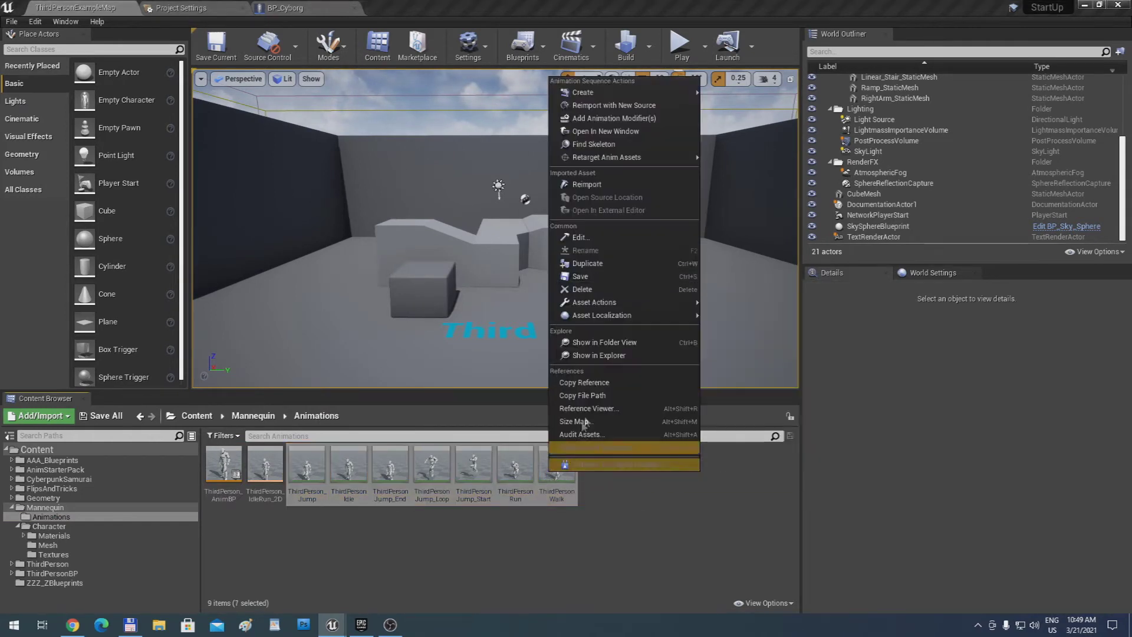
mouse_move(652, 168)
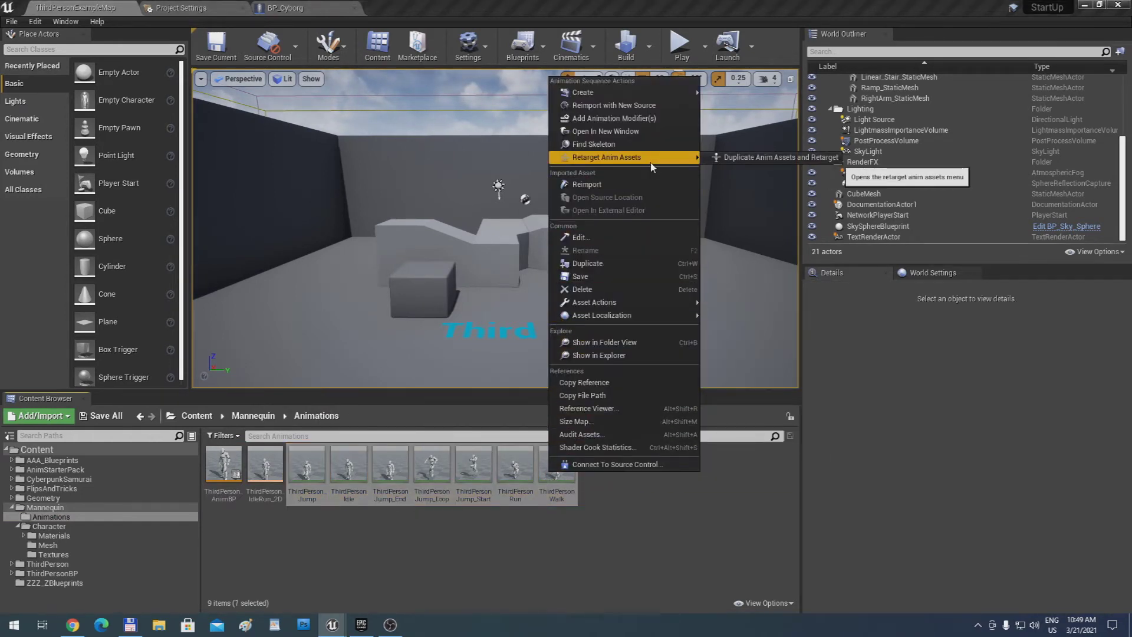
left_click(749, 158)
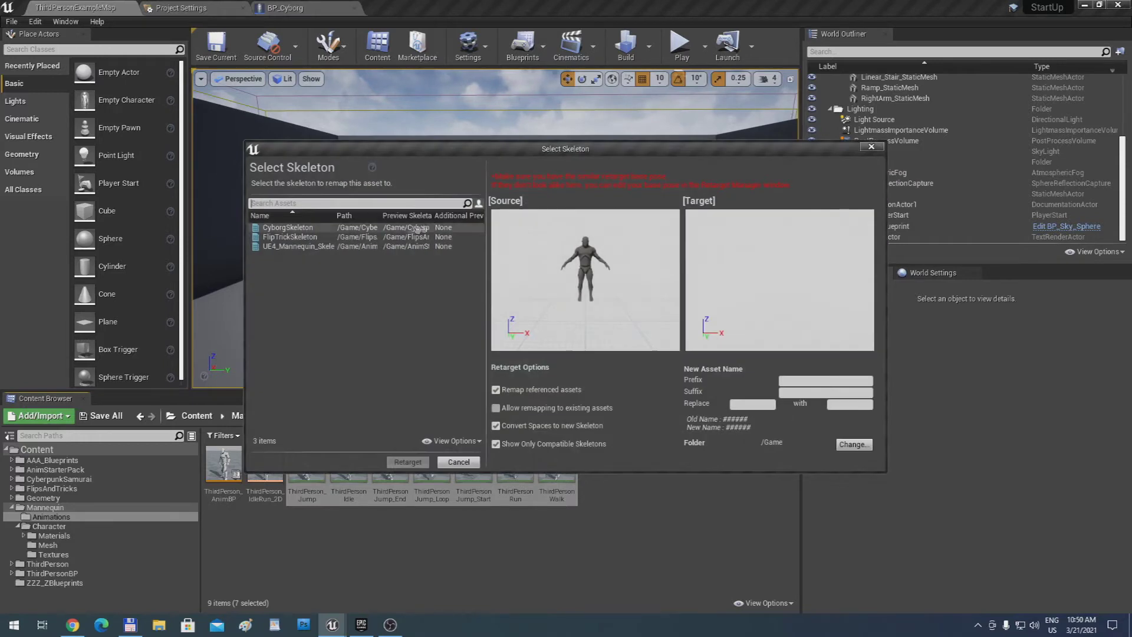
left_click(418, 228)
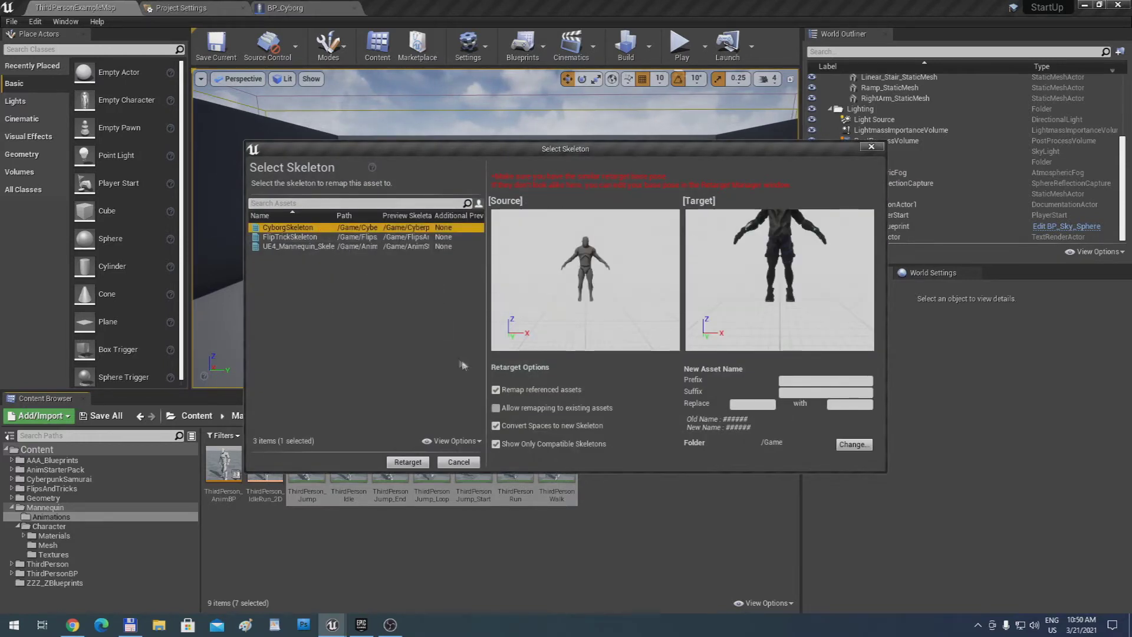
left_click(408, 461)
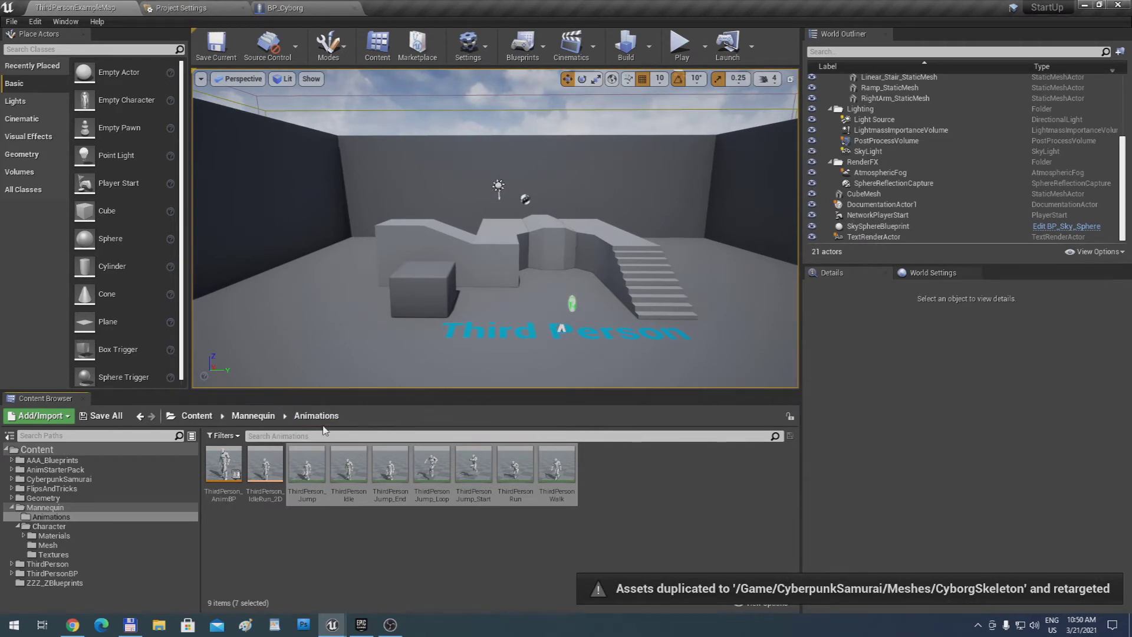
Move the seven retargeted ThirdPerson animations from the Content root into the AAA_Blueprints Animations folder
left_click(89, 452)
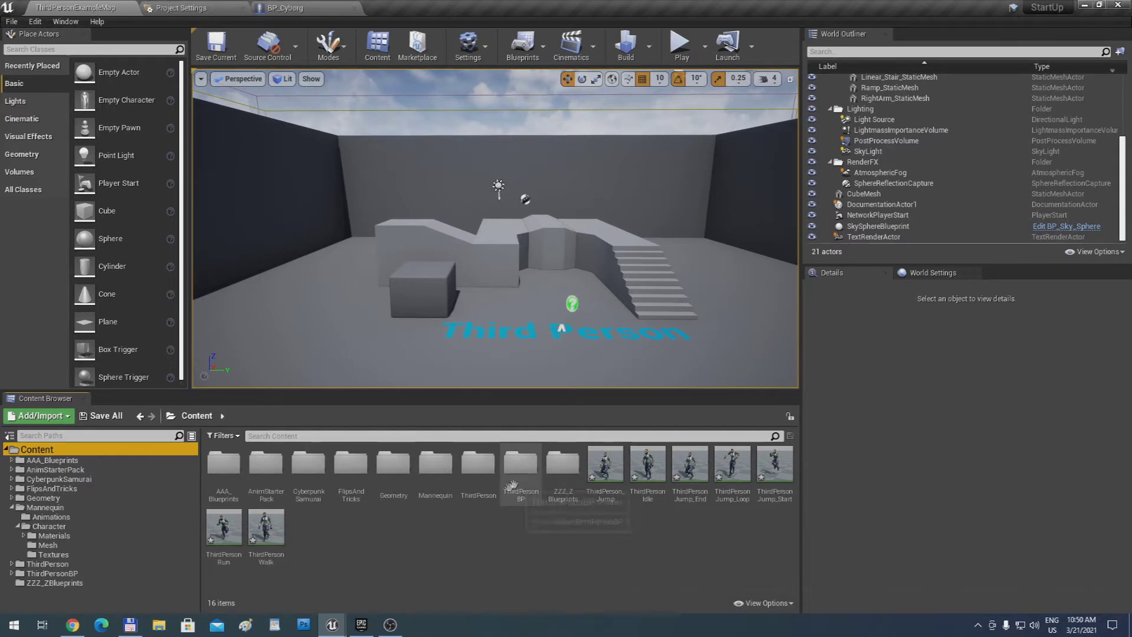
left_click(605, 467)
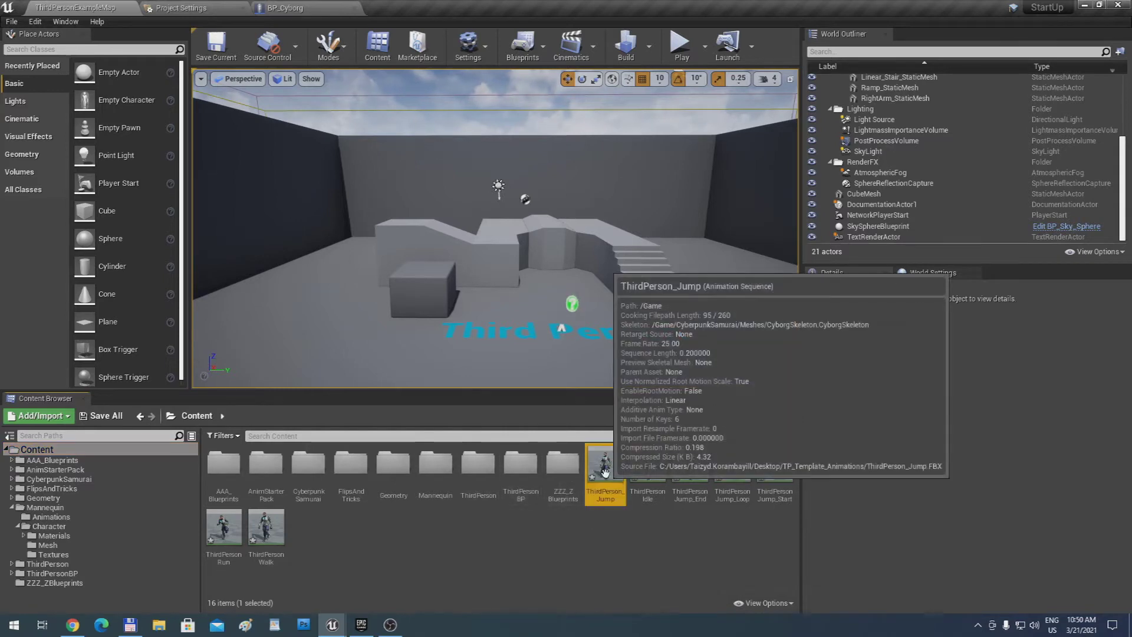
left_click(266, 526, "shift")
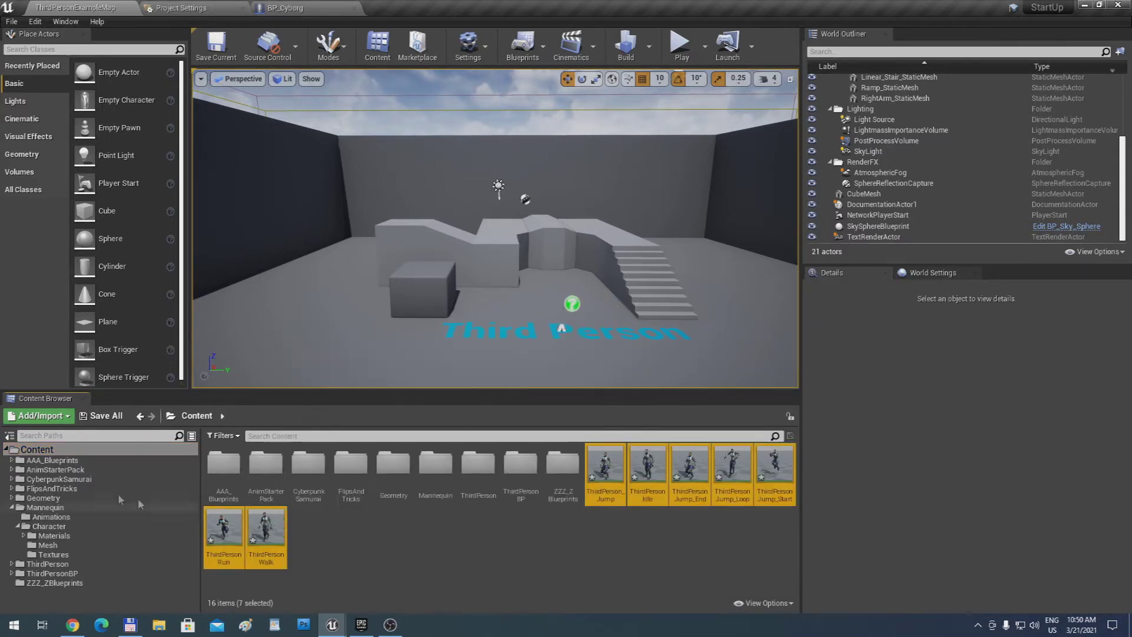
left_click(11, 460)
left_click_drag(238, 527, 84, 469)
left_click(109, 483)
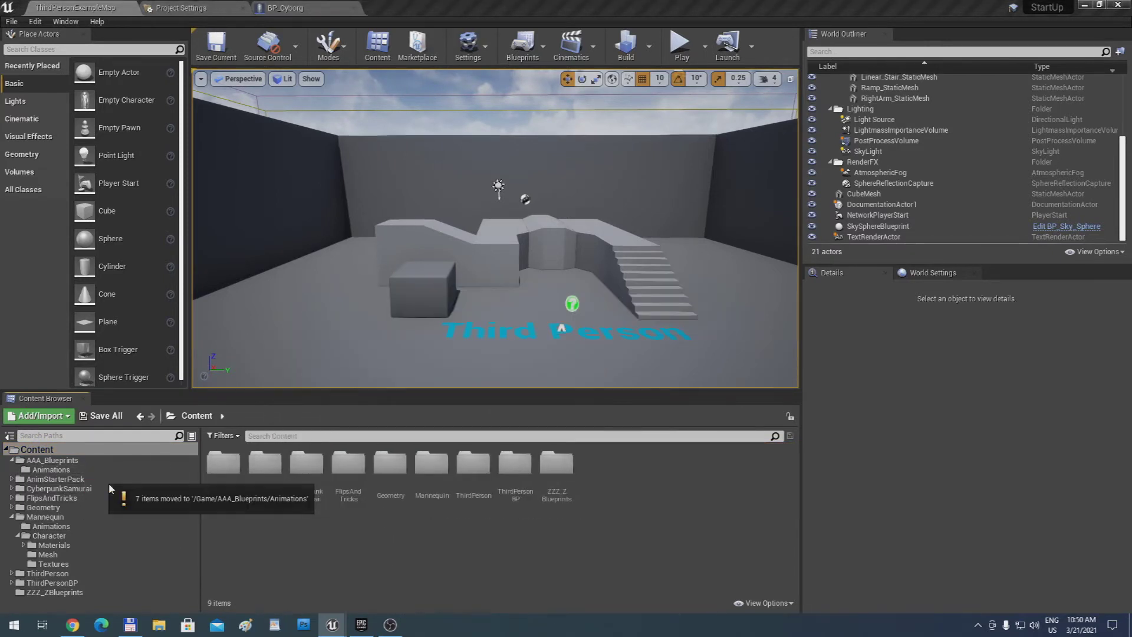
Collapse the Mannequin folder and set its folder color to magenta
left_click(11, 517)
right_click(29, 516)
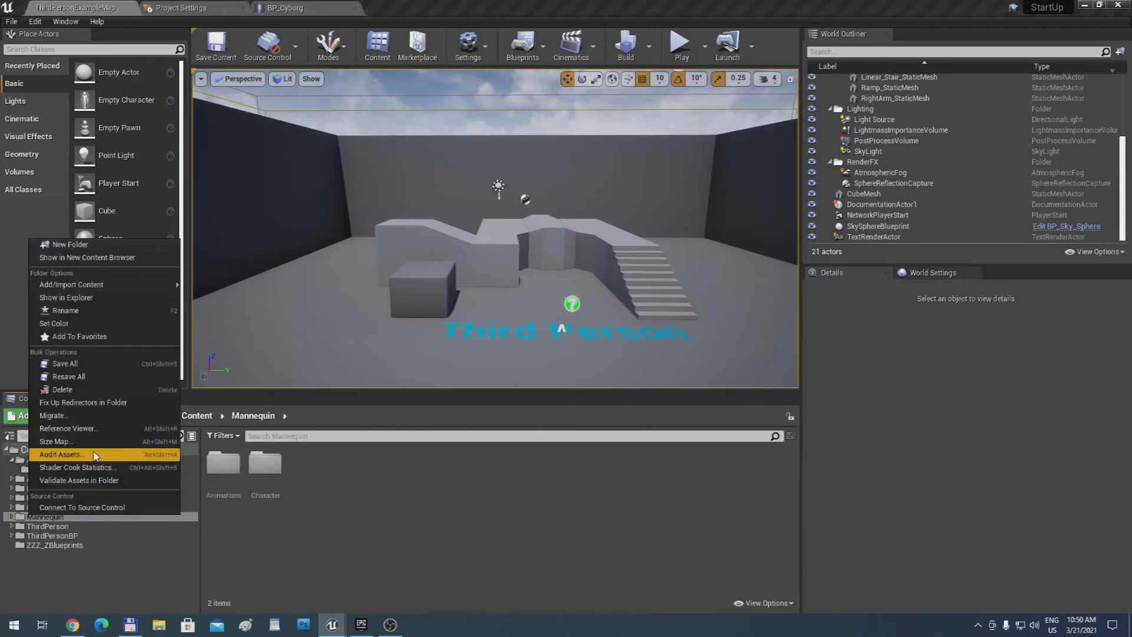
left_click(118, 323)
left_click_drag(225, 383, 249, 366)
left_click(299, 582)
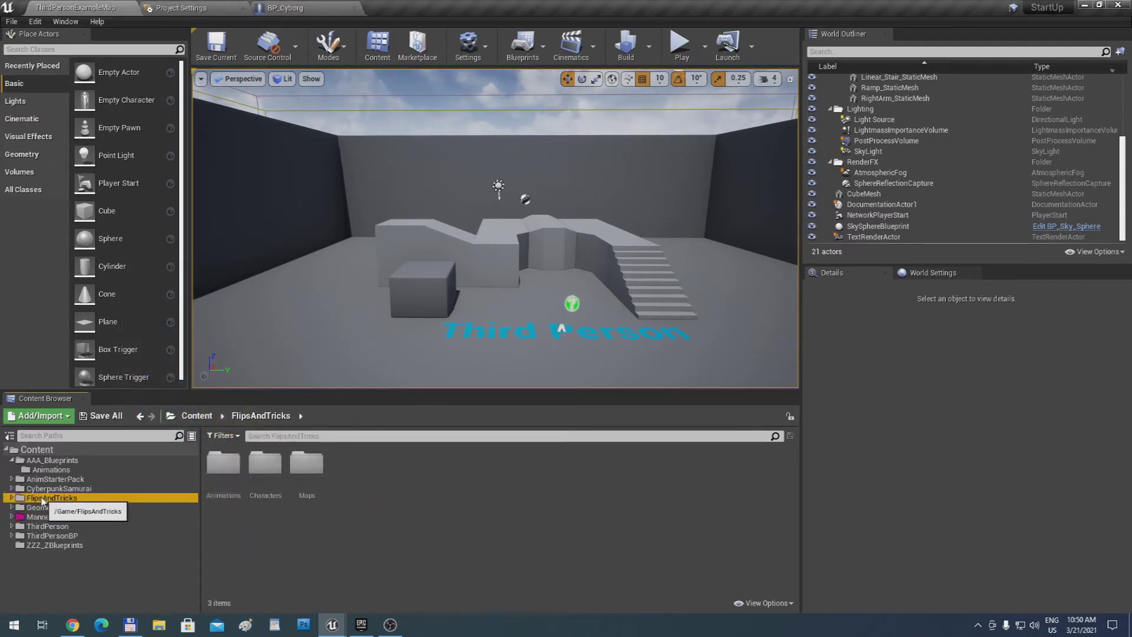
Examine the animations in the InPlace and RootMotion folders of FlipsAndTricks
left_click(10, 499)
left_click(34, 508)
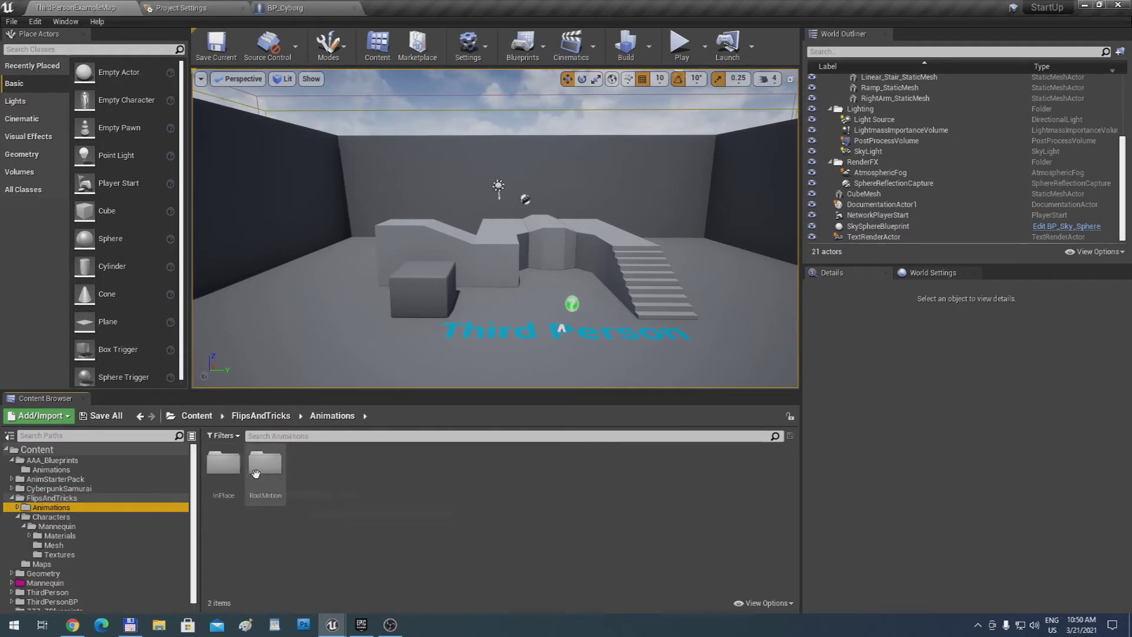
double_click(224, 466)
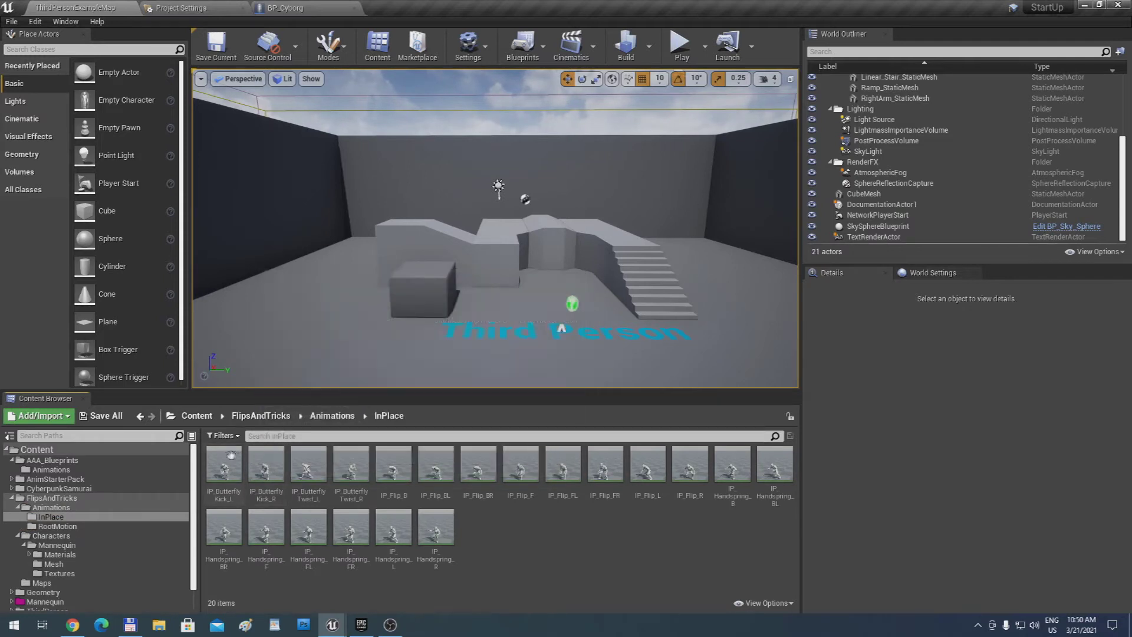
left_click(322, 416)
left_click(280, 418)
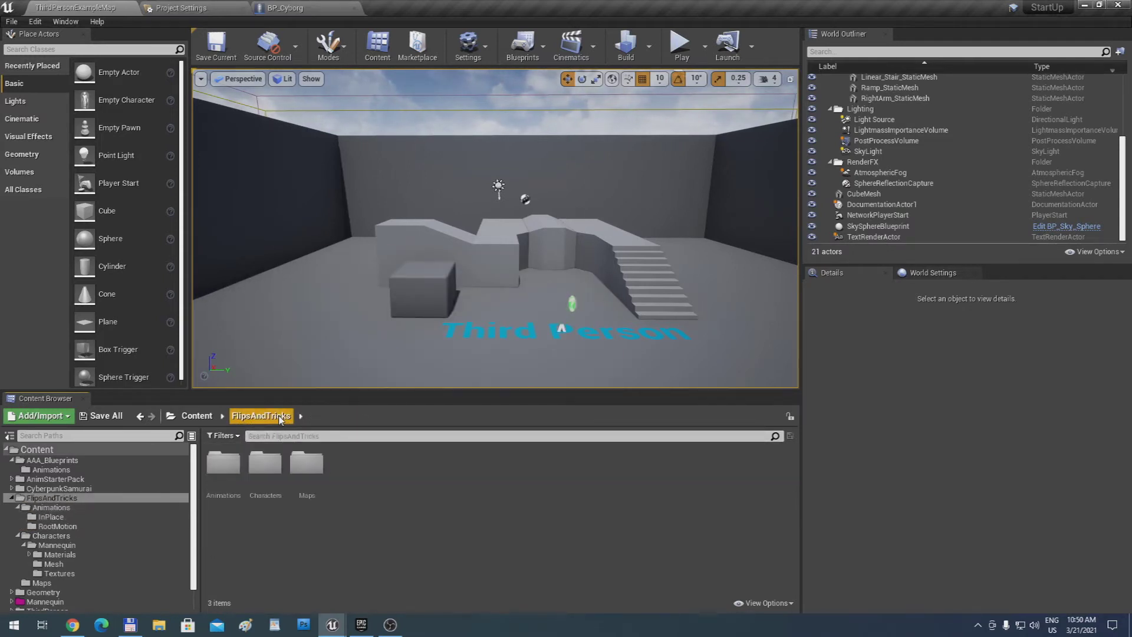
double_click(223, 463)
double_click(257, 466)
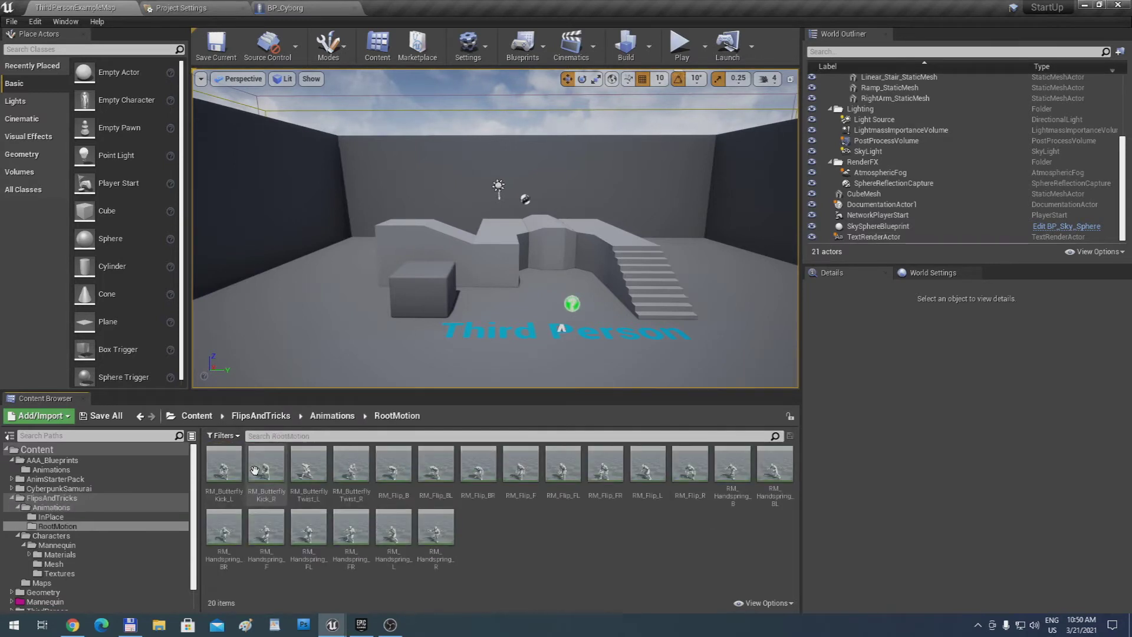
left_click(288, 417)
double_click(223, 463)
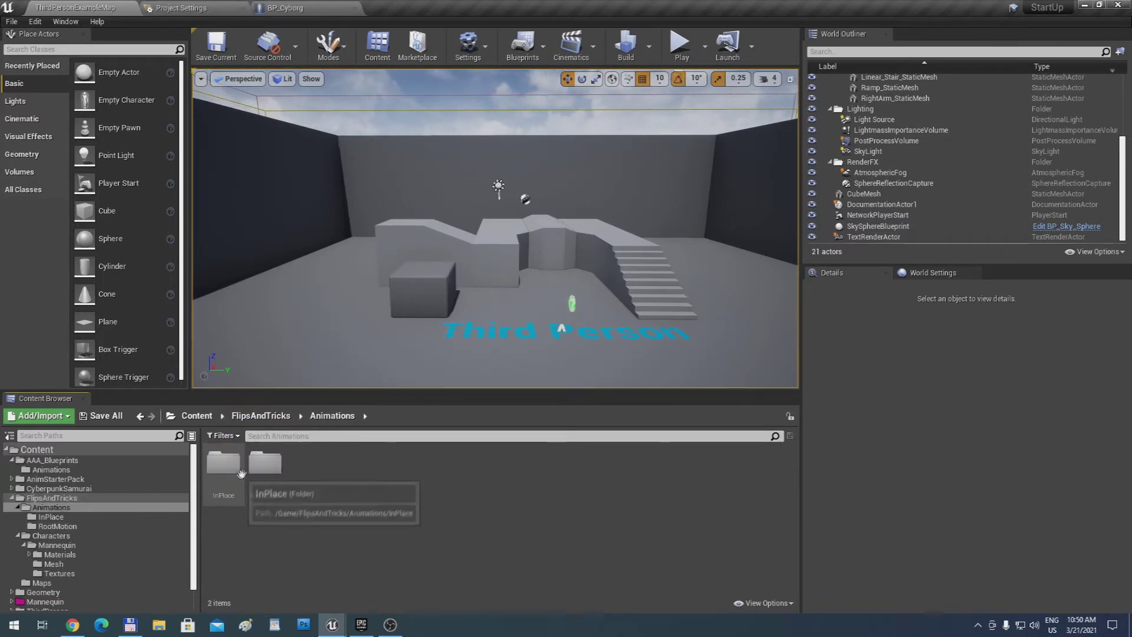
Duplicate and retarget all animations in the FlipsAndTricks InPlace folder to CyborgSkeleton
double_click(233, 465)
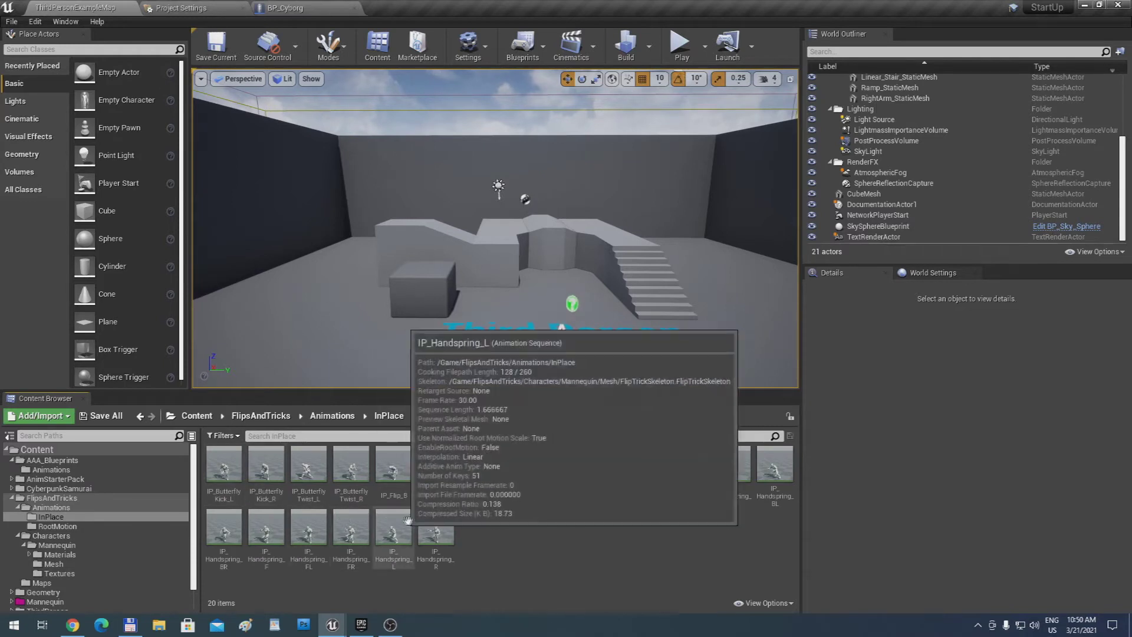
left_click(233, 473)
key("ctrl+a")
right_click(313, 495)
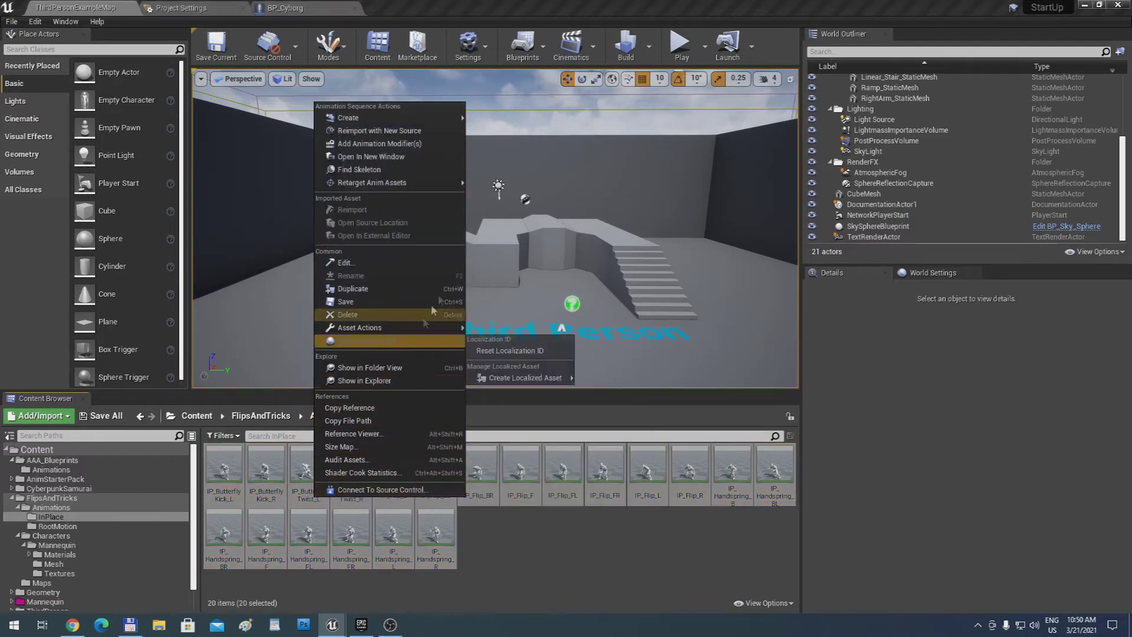
mouse_move(447, 183)
left_click(531, 183)
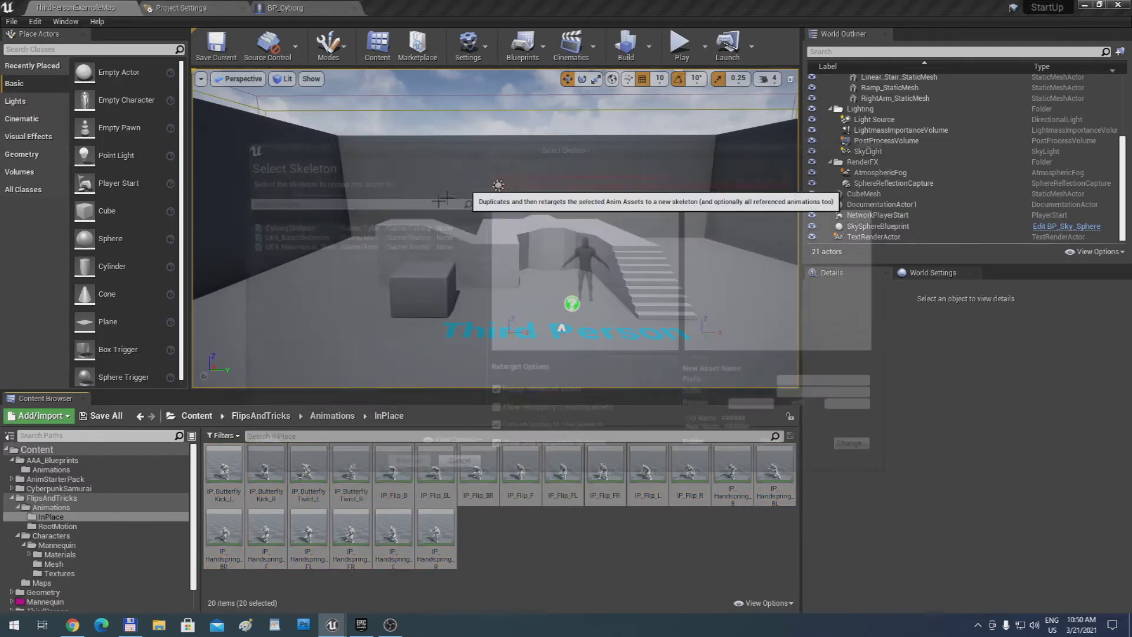
left_click(327, 228)
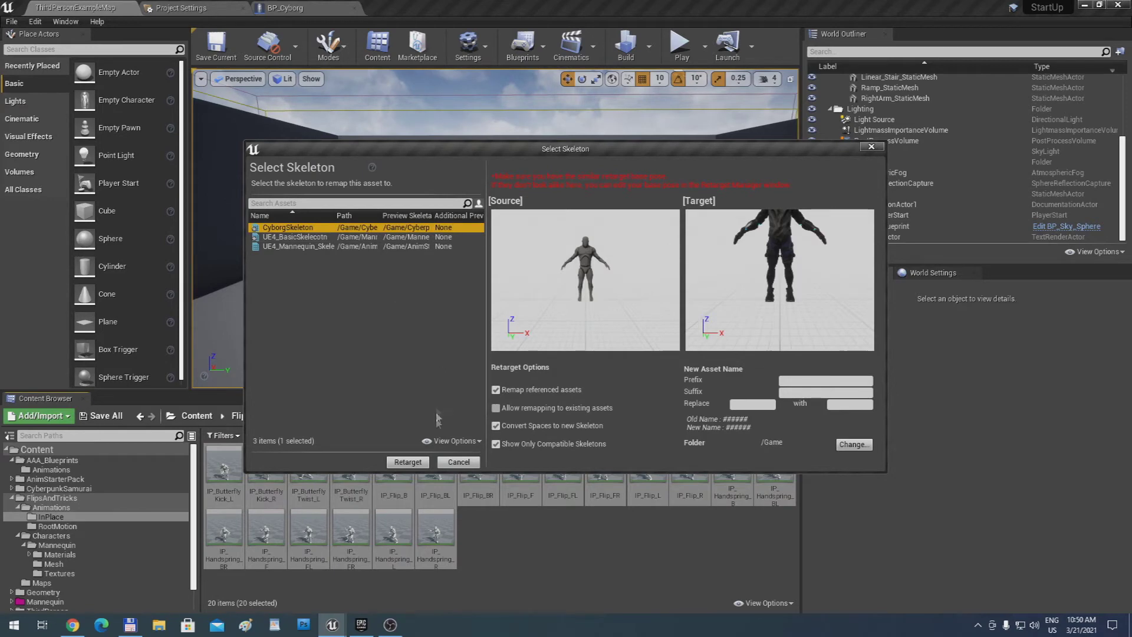
left_click(422, 463)
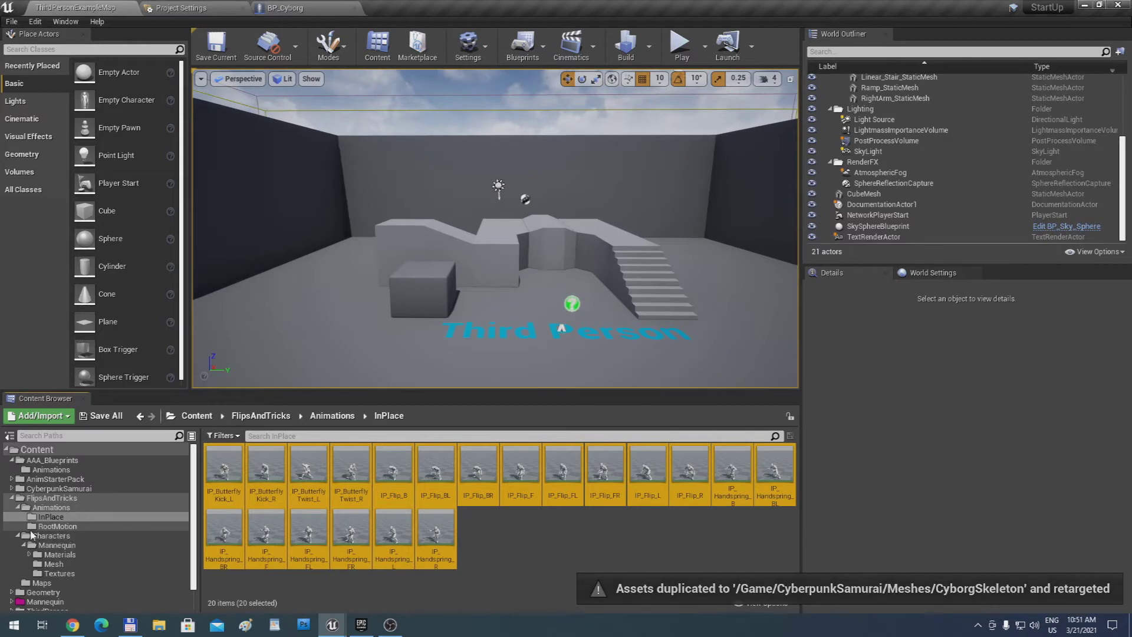
Collapse the FlipsAndTricks folder and set its folder color to the existing magenta
left_click(52, 502)
double_click(254, 468)
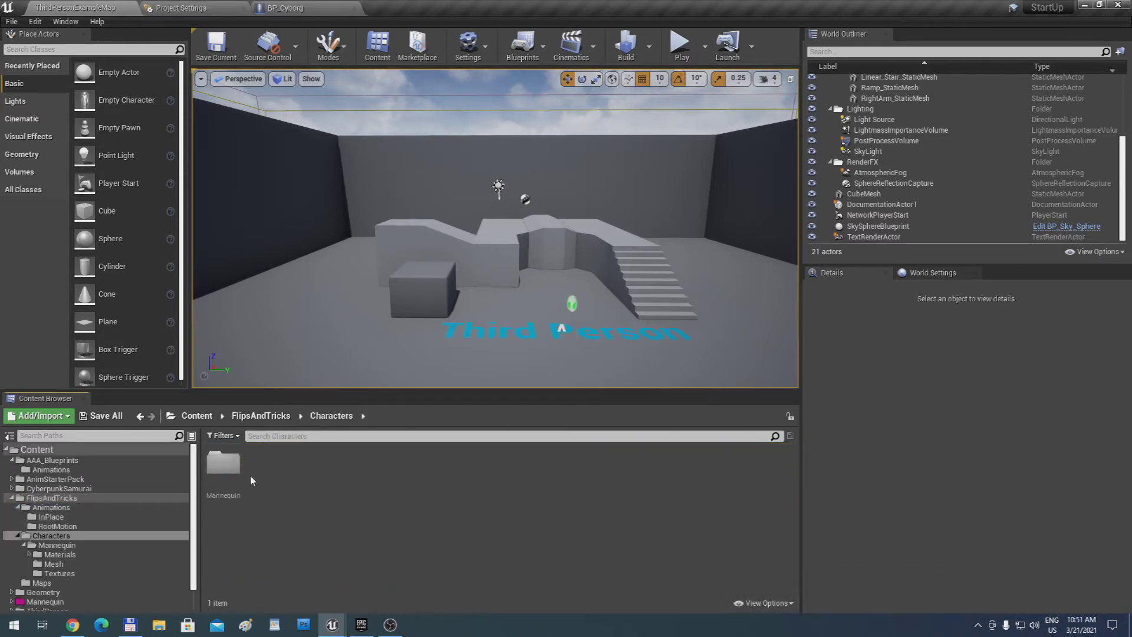
double_click(230, 472)
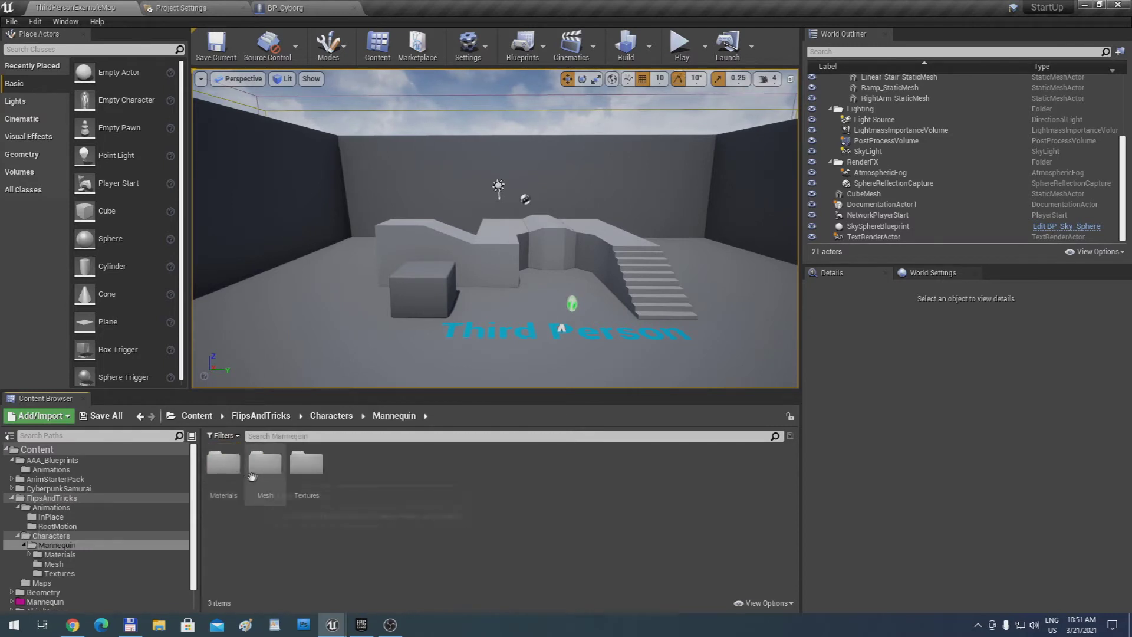
left_click(13, 500)
right_click(30, 501)
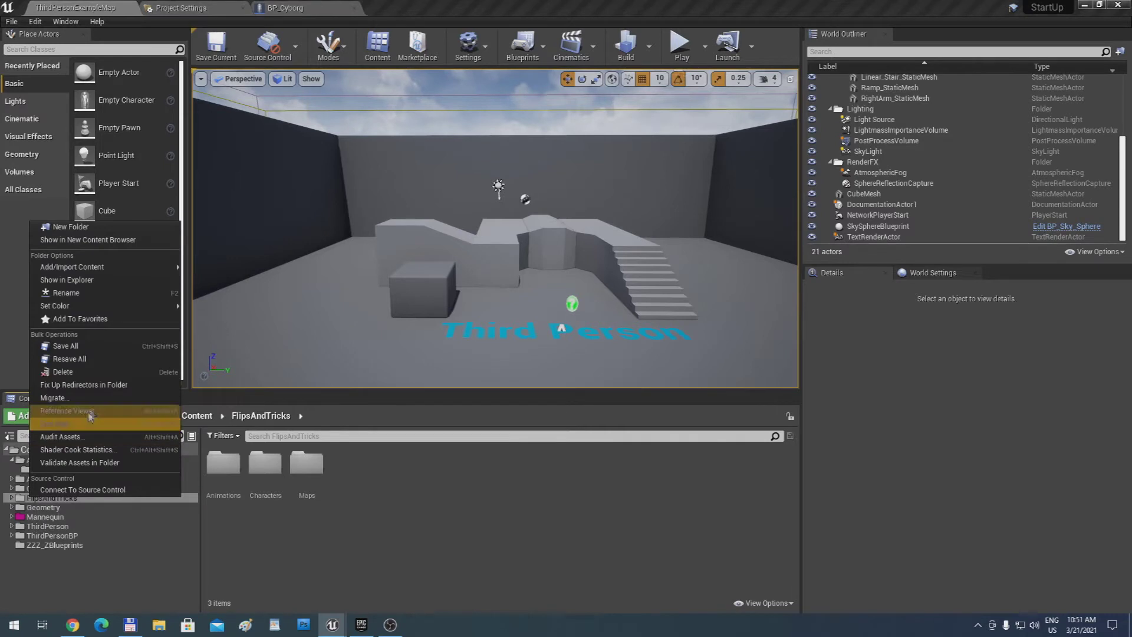
mouse_move(168, 306)
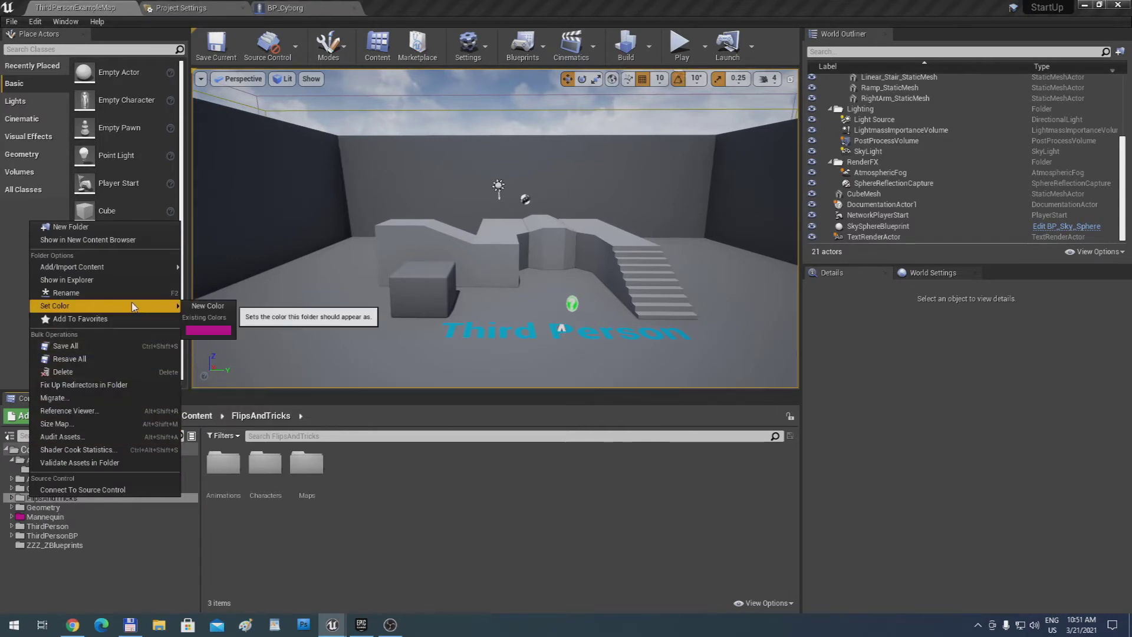
left_click(204, 331)
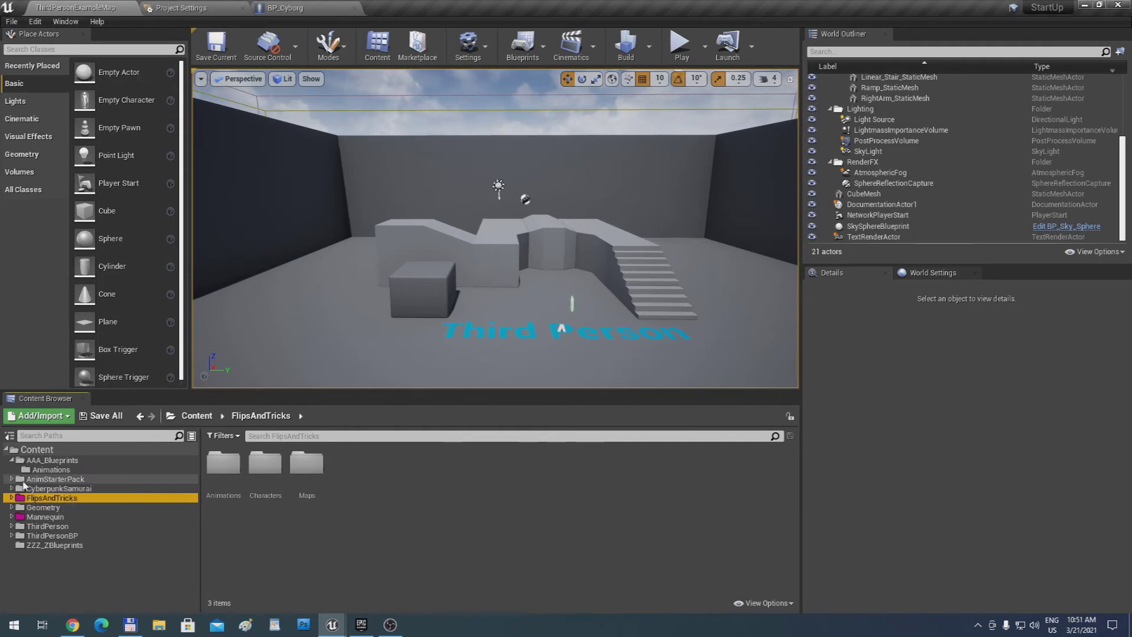
Examine the AnimStarterPack folder and the Materials, Mesh and Textures subfolders of its UE4_Mannequin folder
left_click(12, 480)
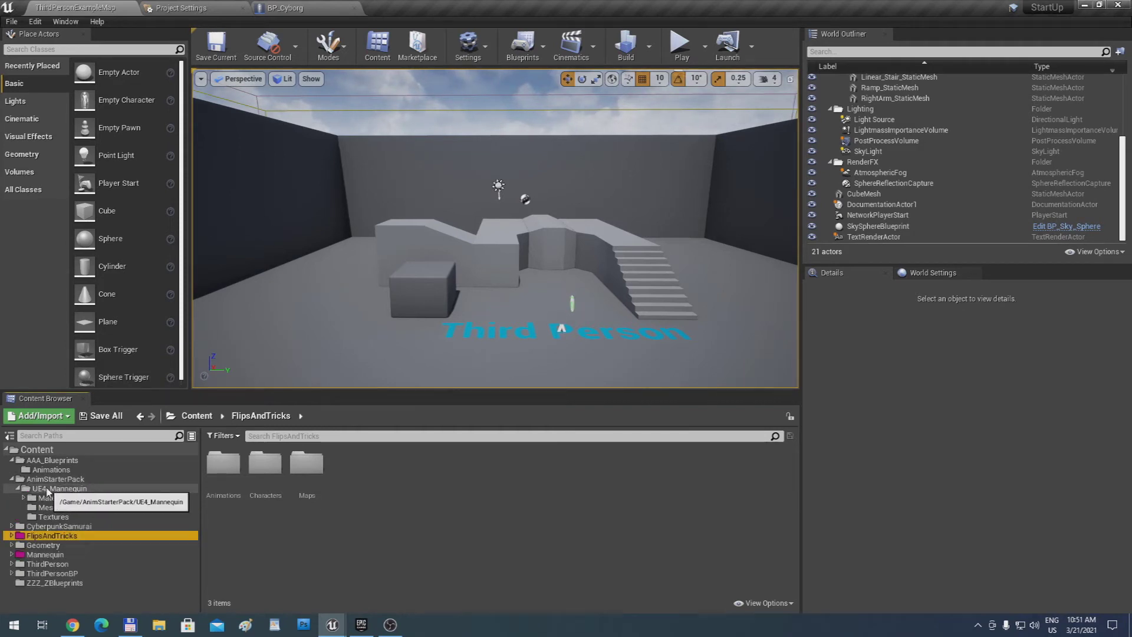
left_click(43, 489)
left_click(40, 480)
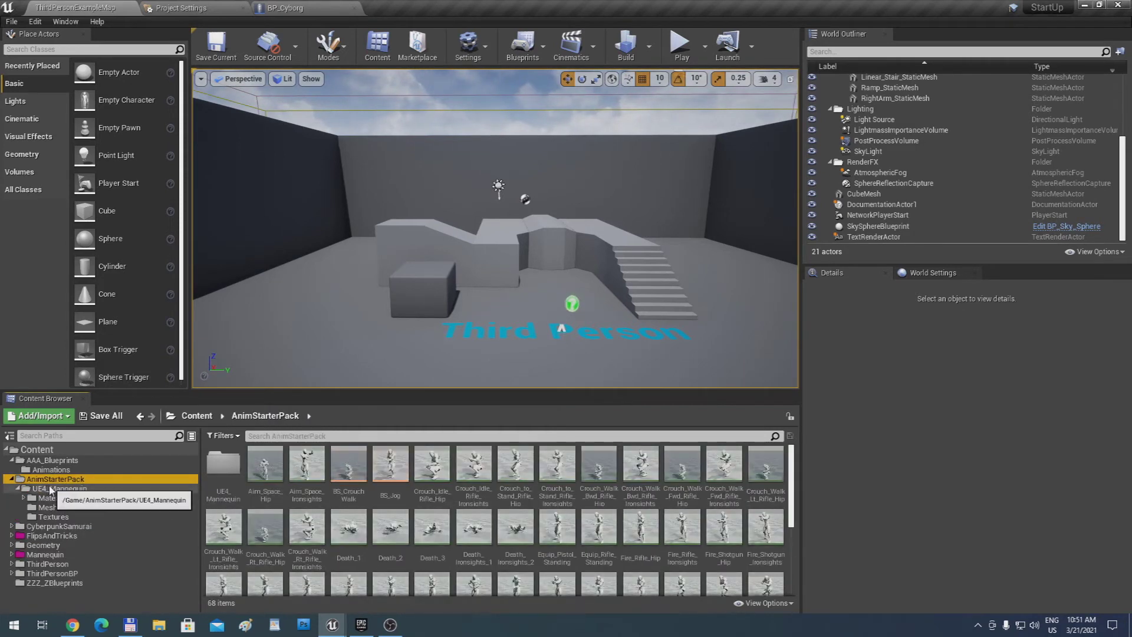
double_click(231, 471)
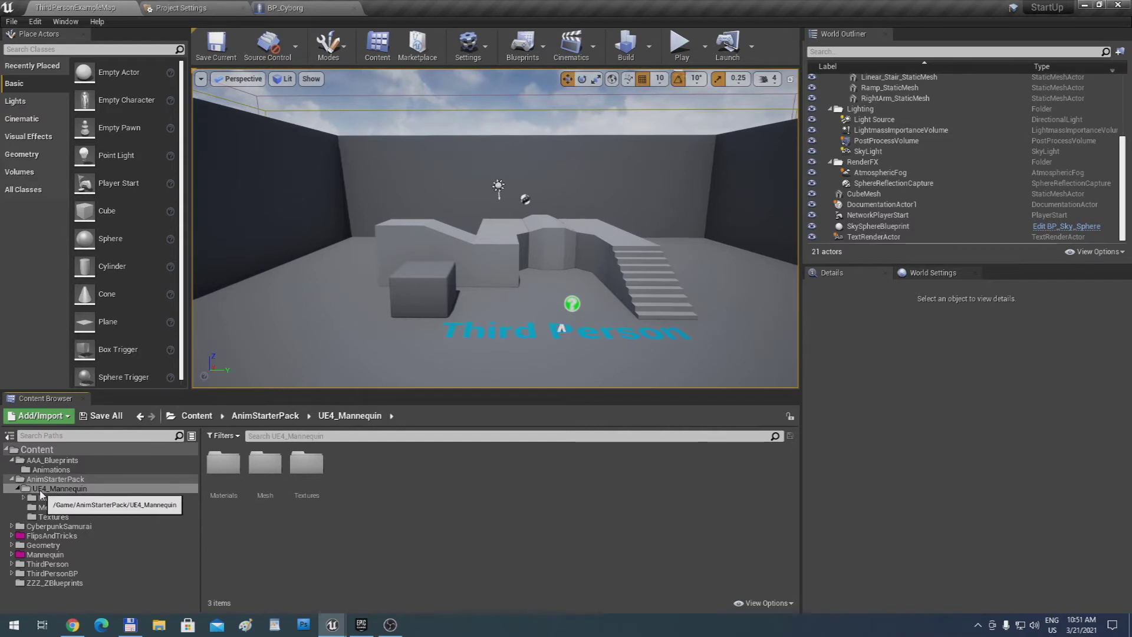
double_click(224, 466)
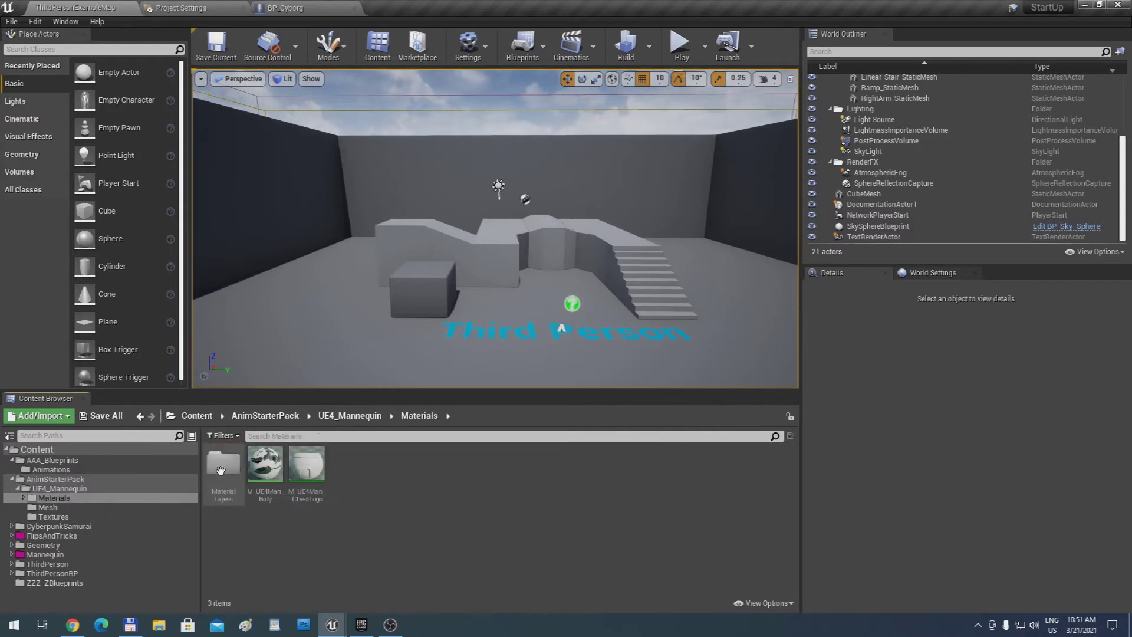
double_click(225, 487)
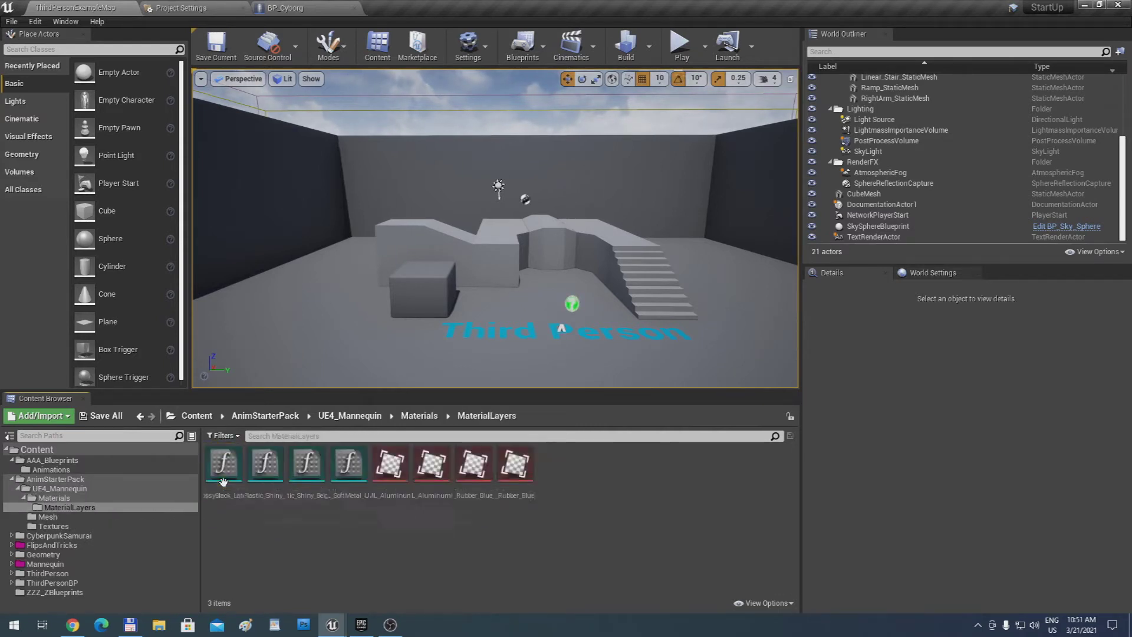
left_click(59, 517)
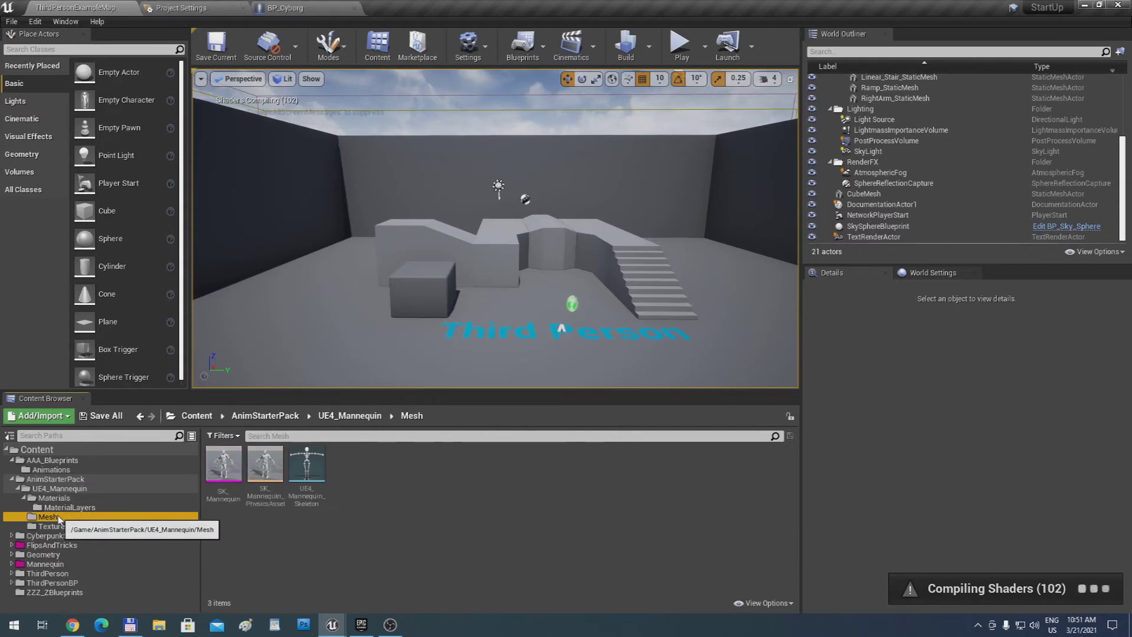
left_click(66, 526)
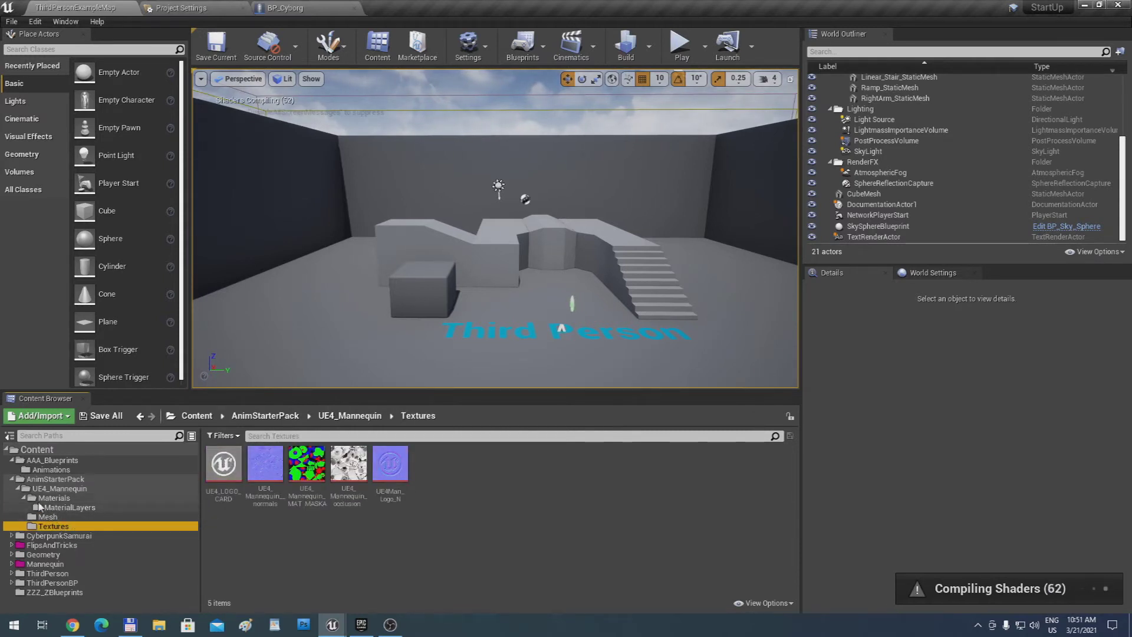
left_click(20, 479)
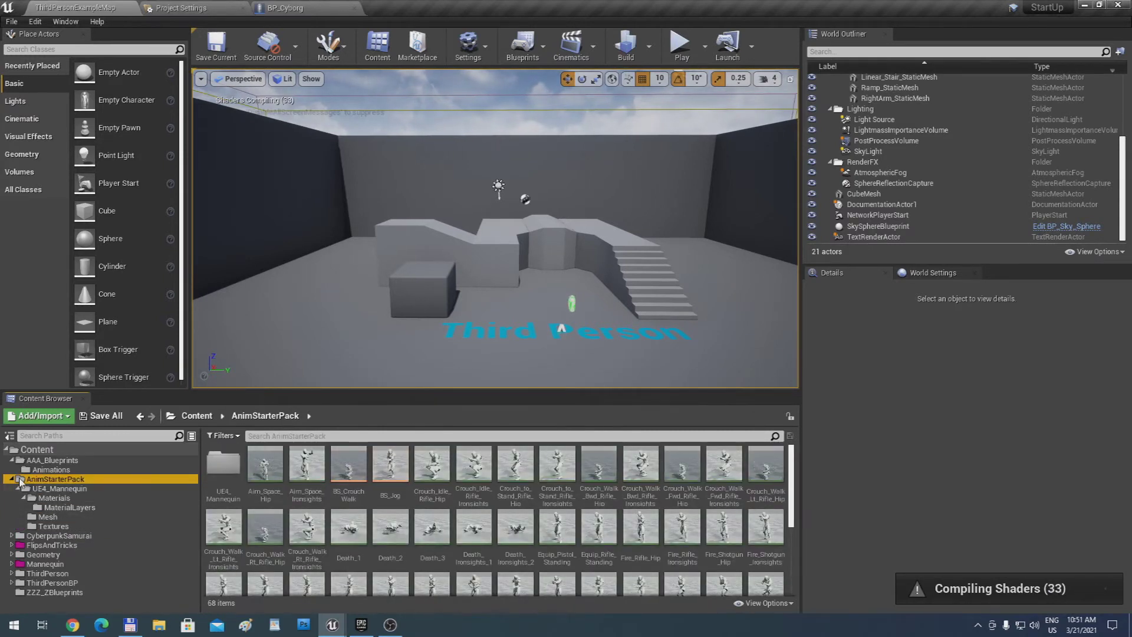
left_click(11, 479)
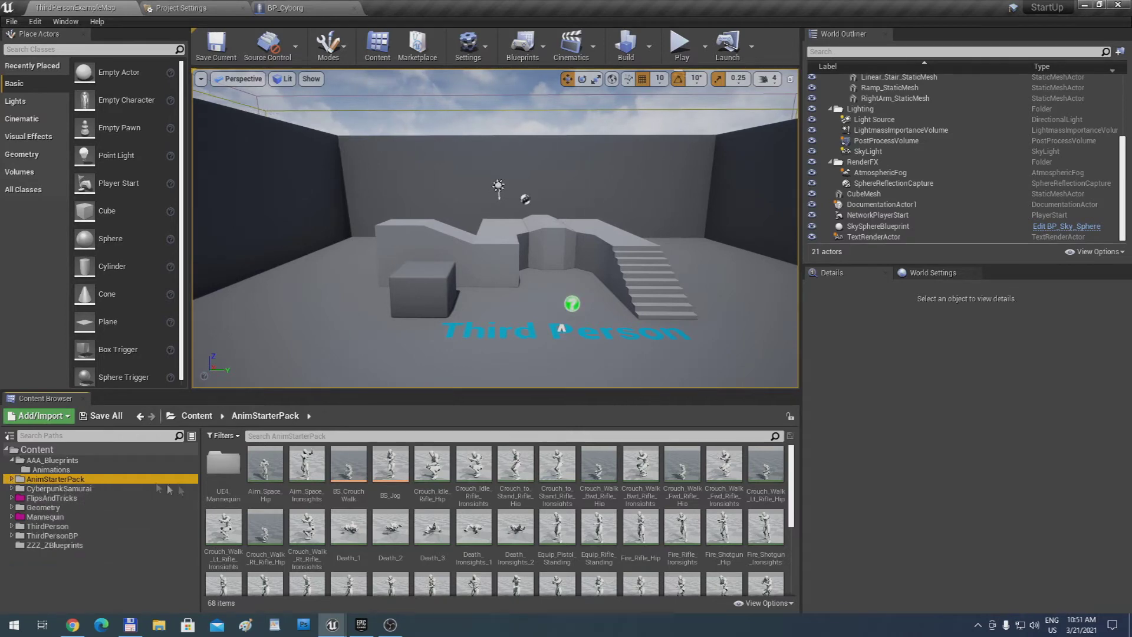
Duplicate and retarget Aim_Space_Hip and Aim_Space_Ironsights from AnimStarterPack to CyborgSkeleton
left_click(268, 471)
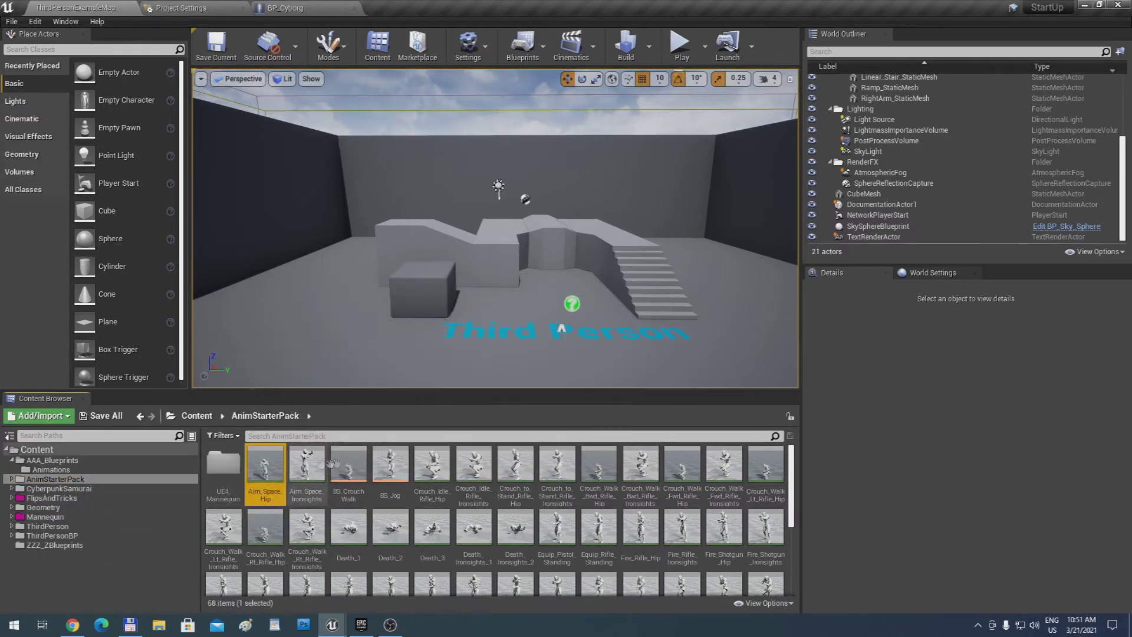
scroll(379, 465, "down", 3)
scroll(379, 466, "up", 3)
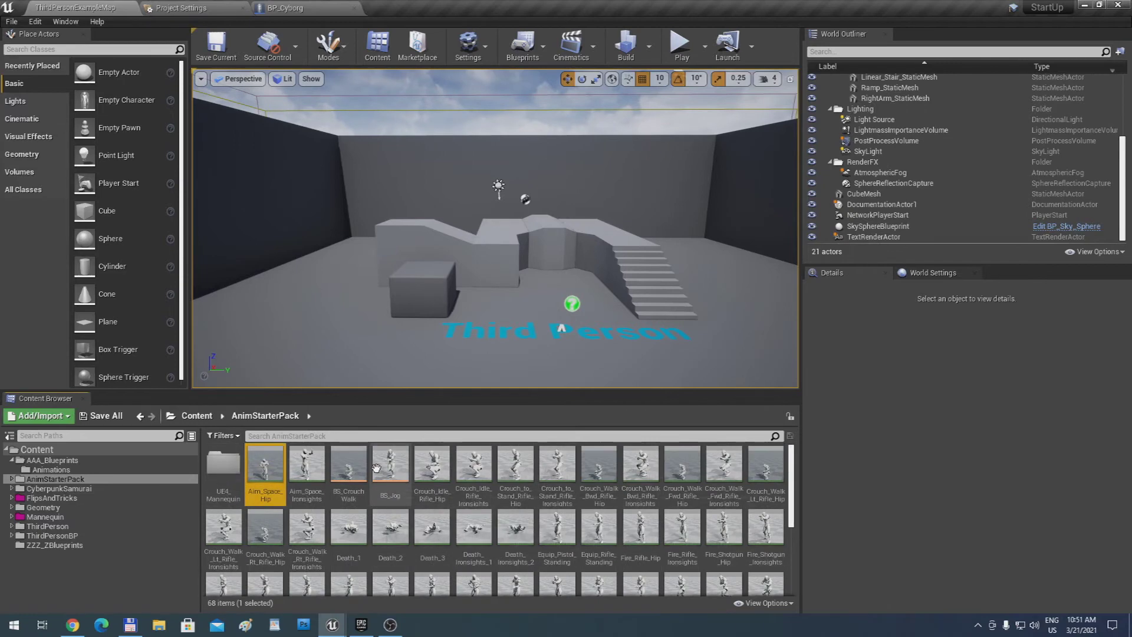
left_click(306, 471, "ctrl")
right_click(306, 471)
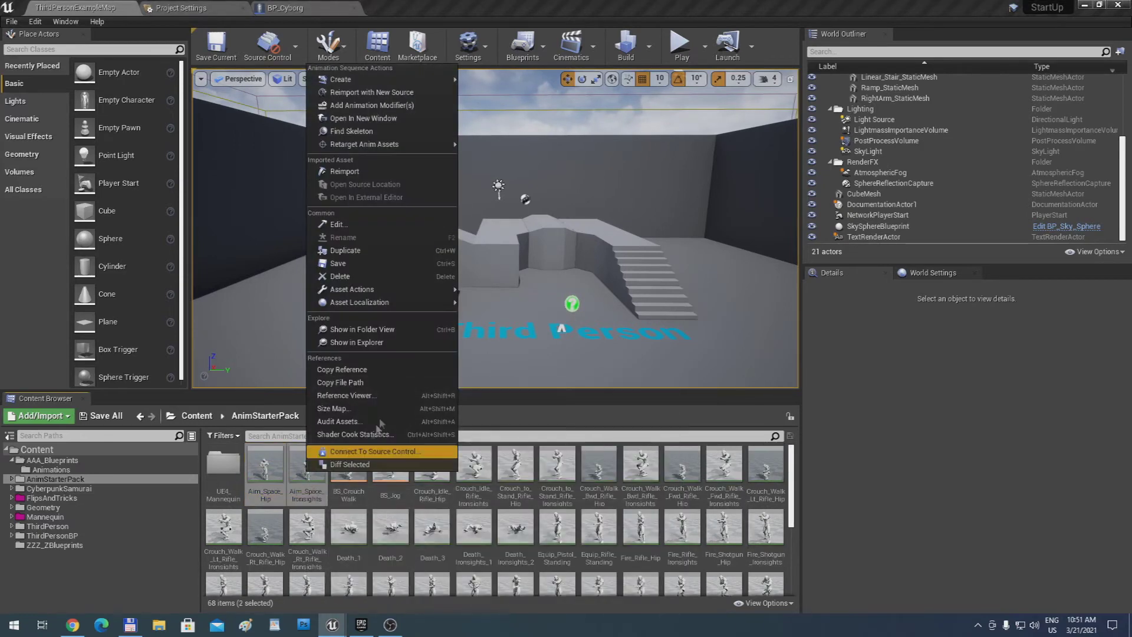
mouse_move(435, 144)
left_click(534, 145)
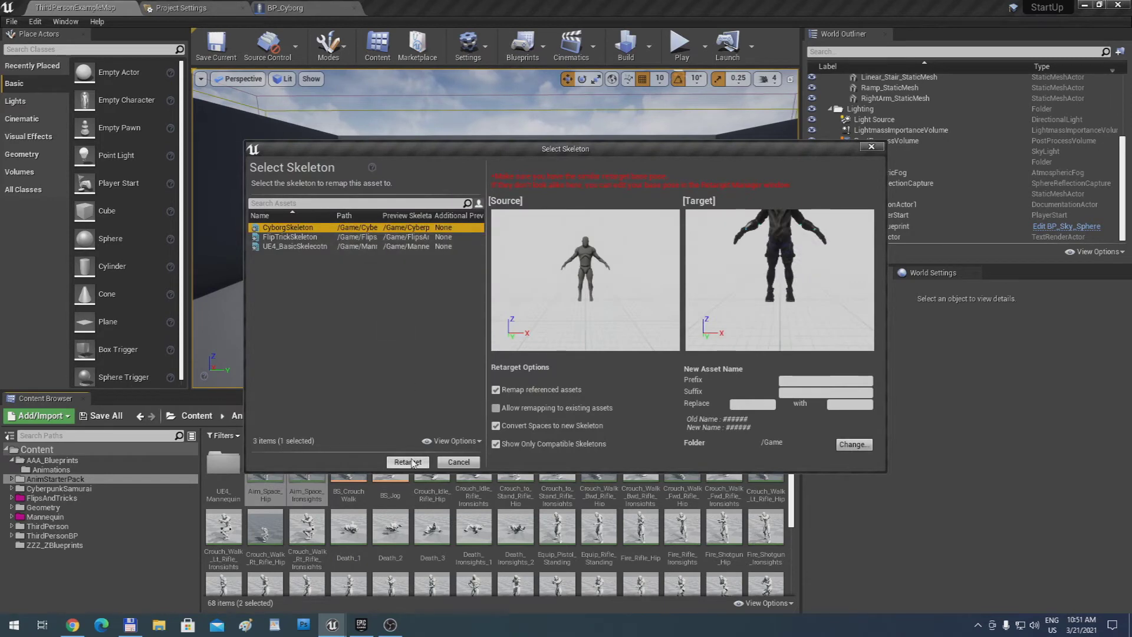
left_click(413, 462)
Duplicate and retarget the AnimStarterPack animations from Crouch_Idle_Rifle_Hip through Reload_Shotgun_Ironsights to CyborgSkeleton
left_click(420, 468)
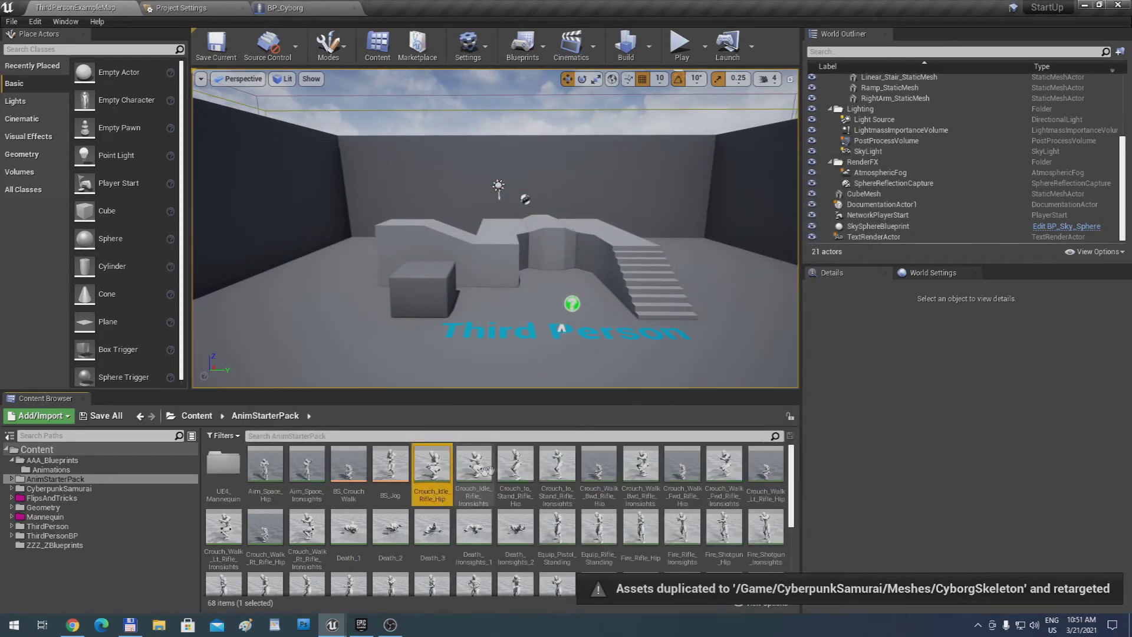
scroll(576, 487, "down", 2)
scroll(576, 487, "down", 1)
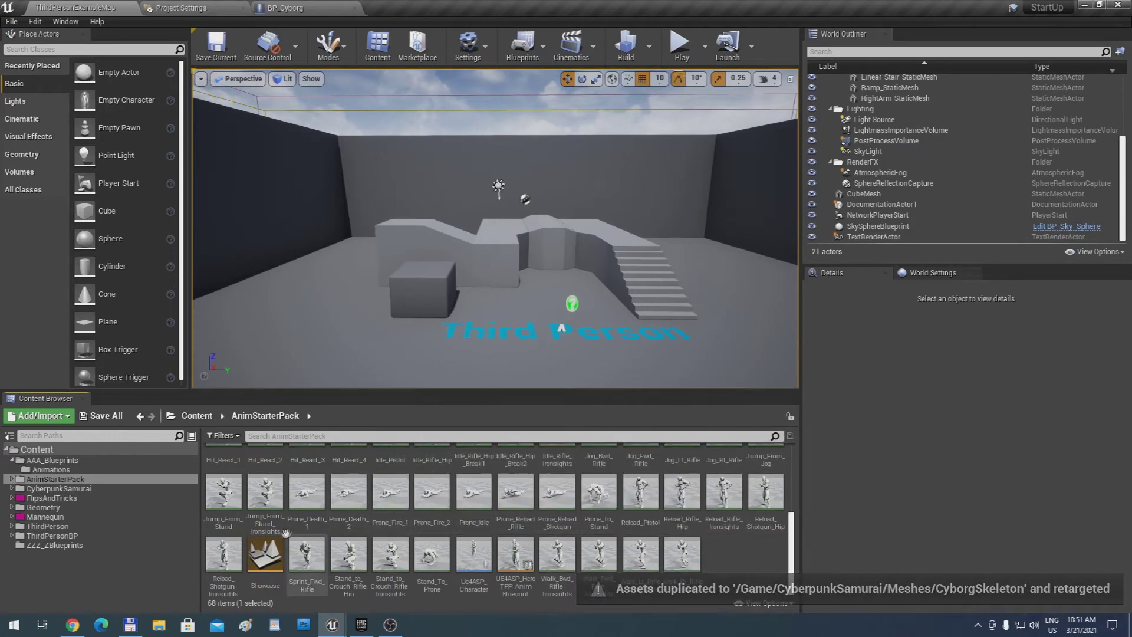
left_click(229, 560, "shift")
right_click(295, 506)
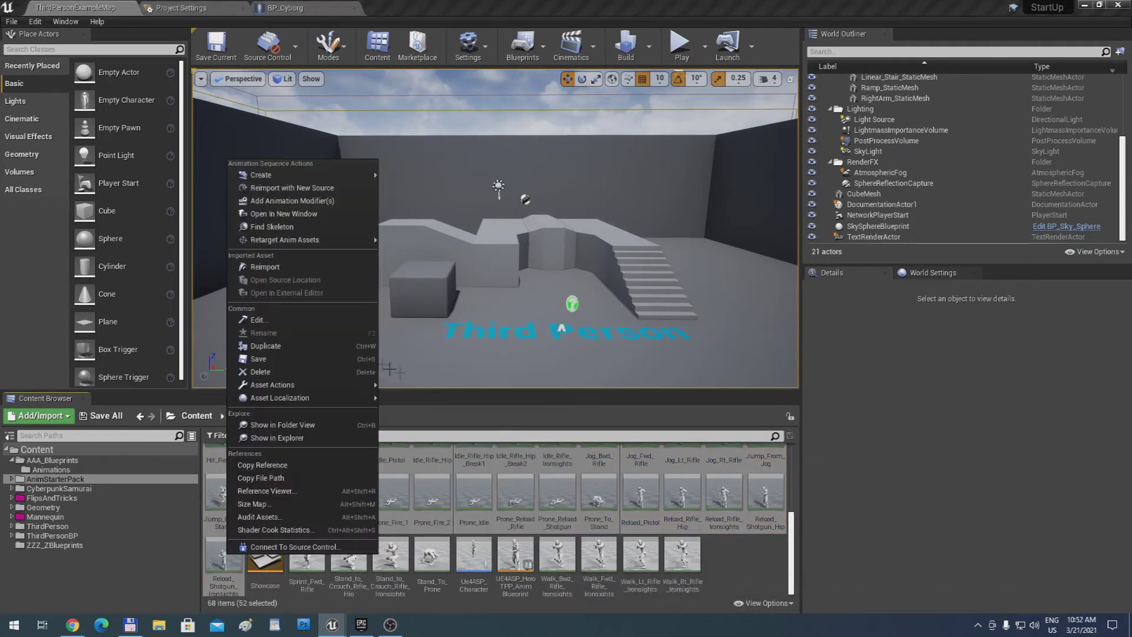
mouse_move(354, 240)
left_click(399, 243)
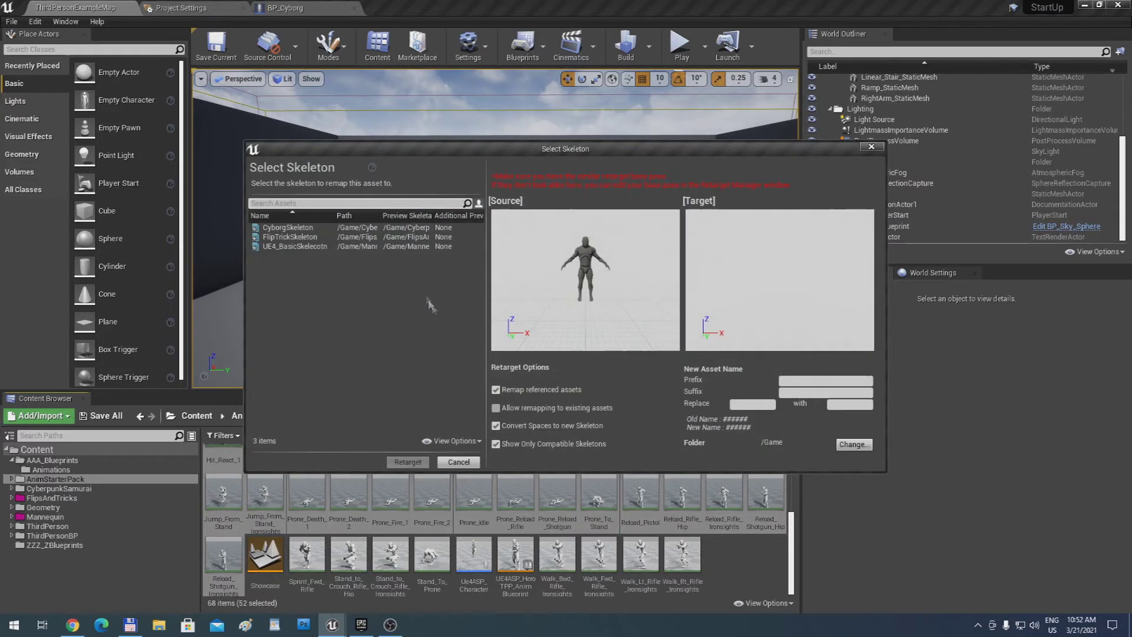
left_click(348, 227)
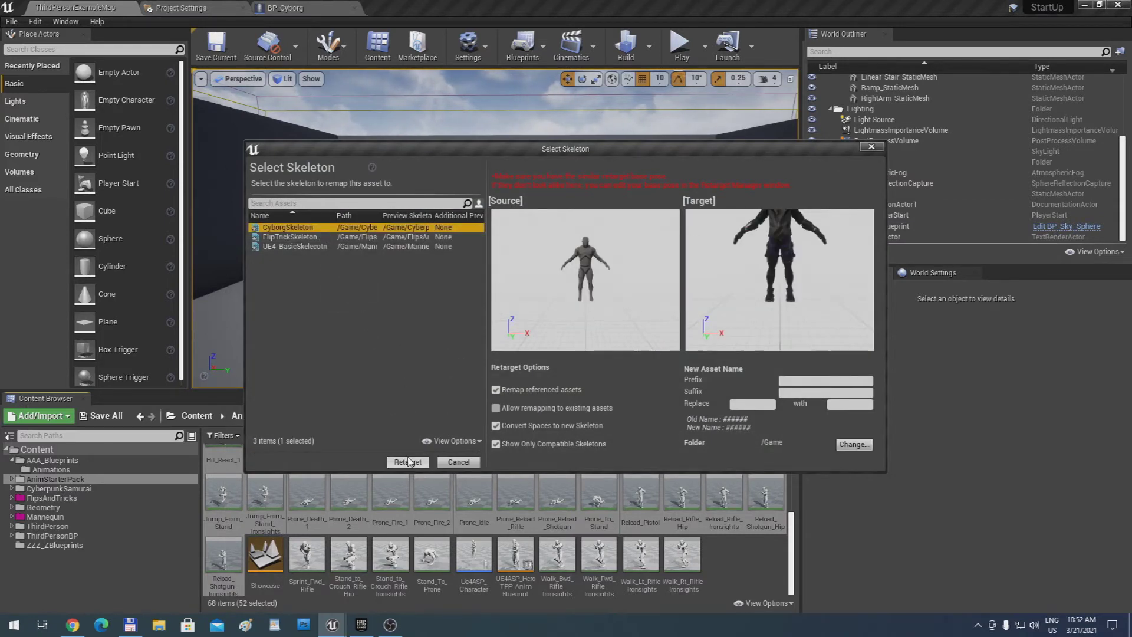
left_click(407, 462)
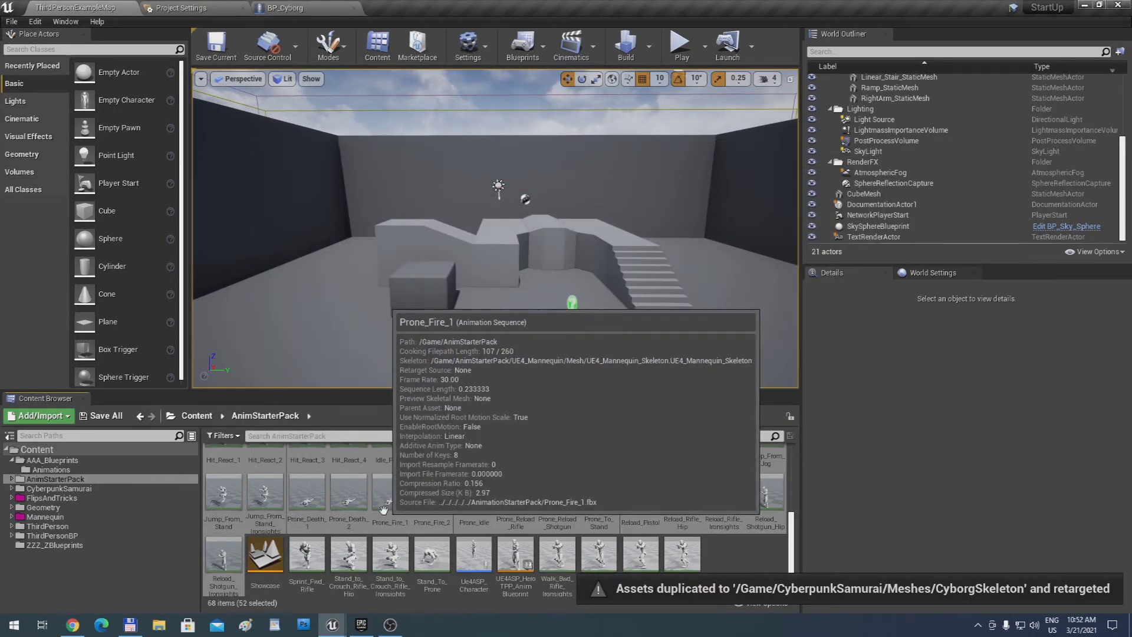
Duplicate and retarget the four animations from Sprint_Fwd_Rifle through Stand_To_Prone to CyborgSkeleton
left_click(320, 550)
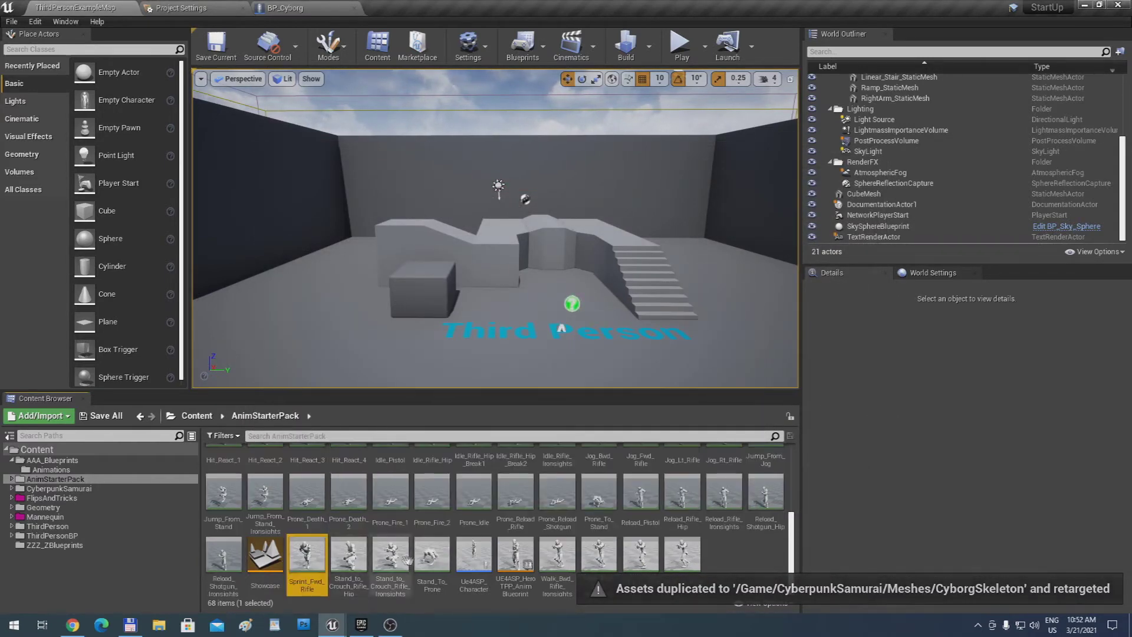
left_click(428, 559, "shift")
right_click(429, 561)
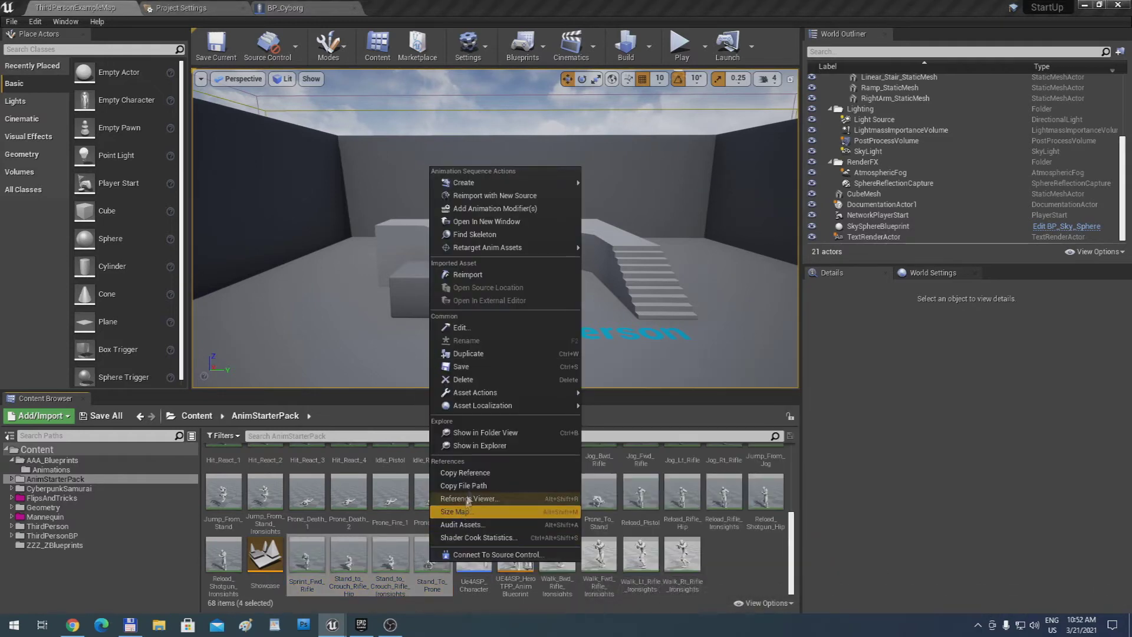
mouse_move(532, 250)
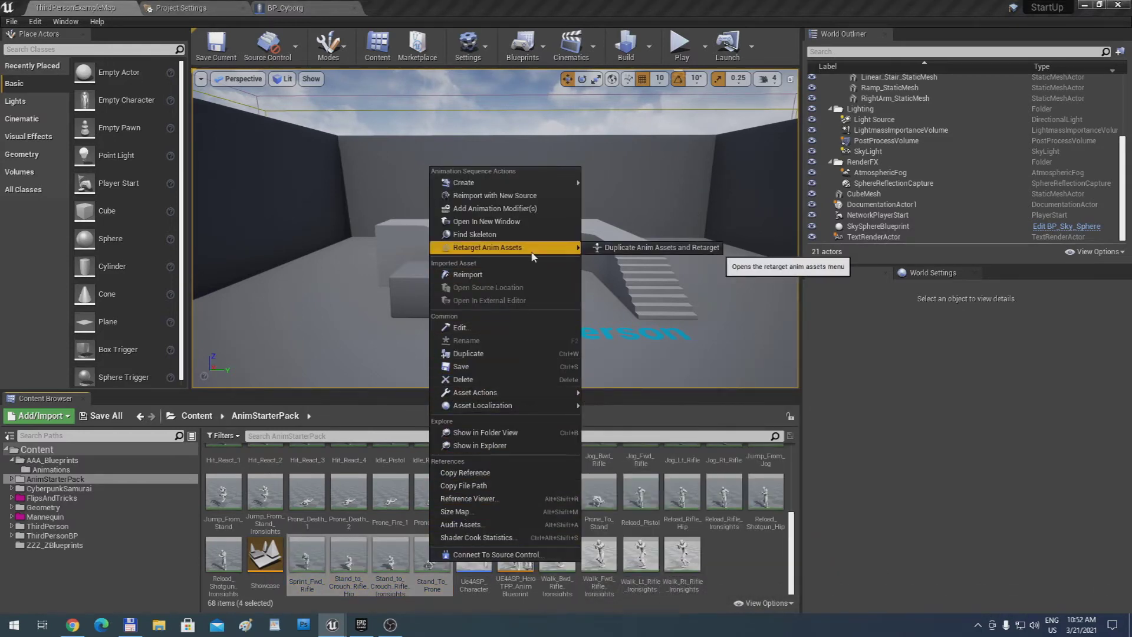
left_click(606, 248)
left_click(439, 229)
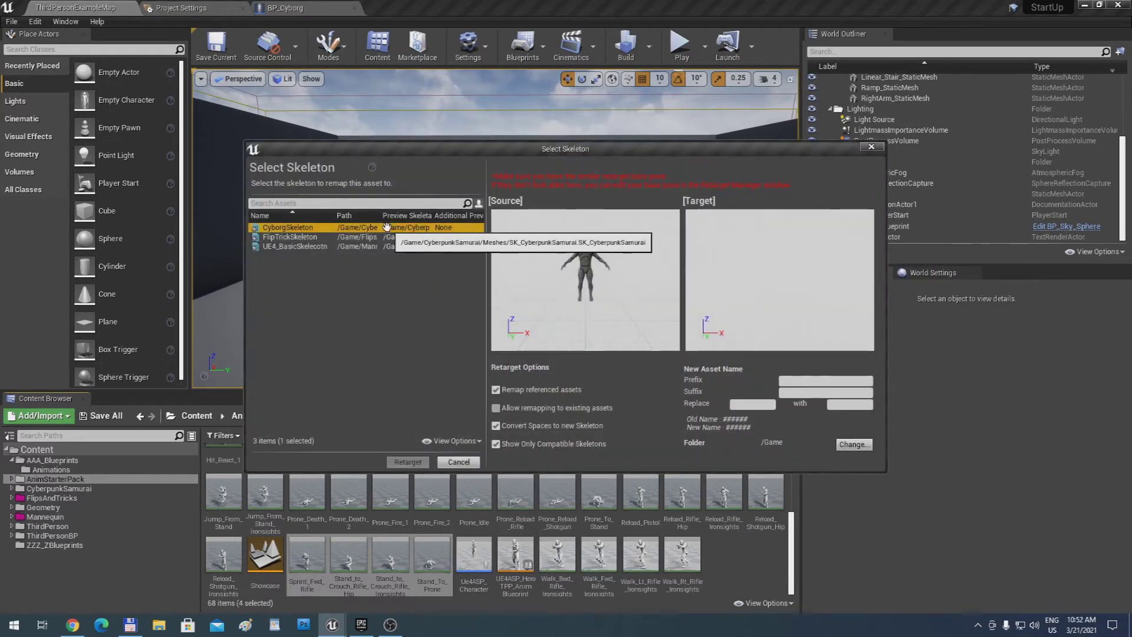
left_click(411, 461)
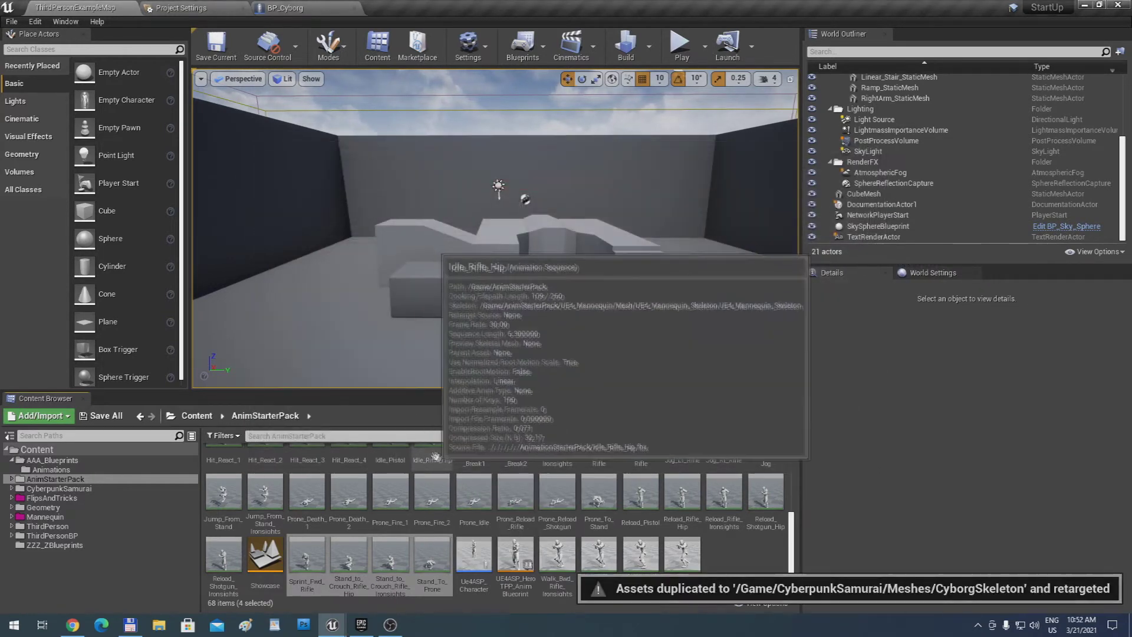
Duplicate and retarget the four Walk Rifle Ironsights animations (Bwd, Fwd, Lt, Rt) to CyborgSkeleton
left_click(556, 559)
left_click(682, 555, "shift")
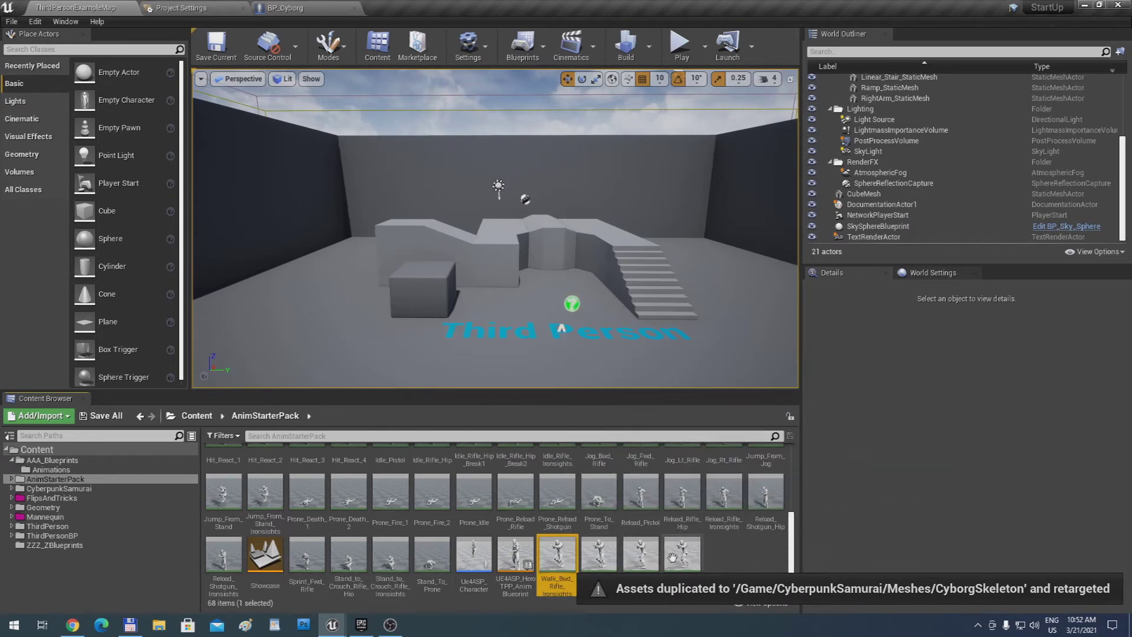
right_click(640, 551)
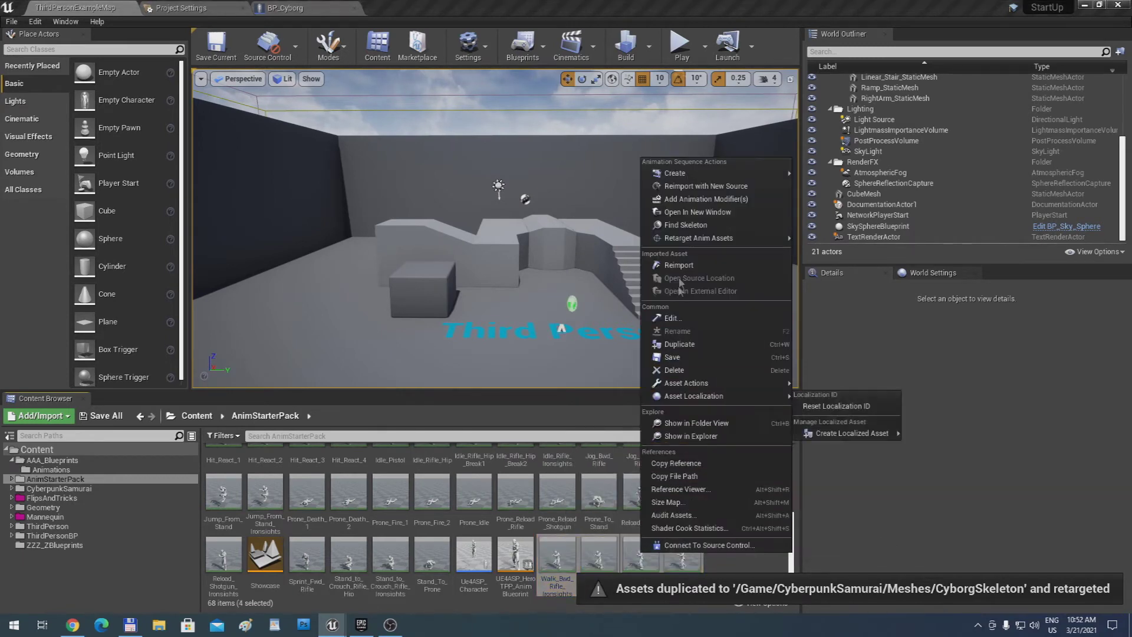
mouse_move(684, 245)
left_click(825, 239)
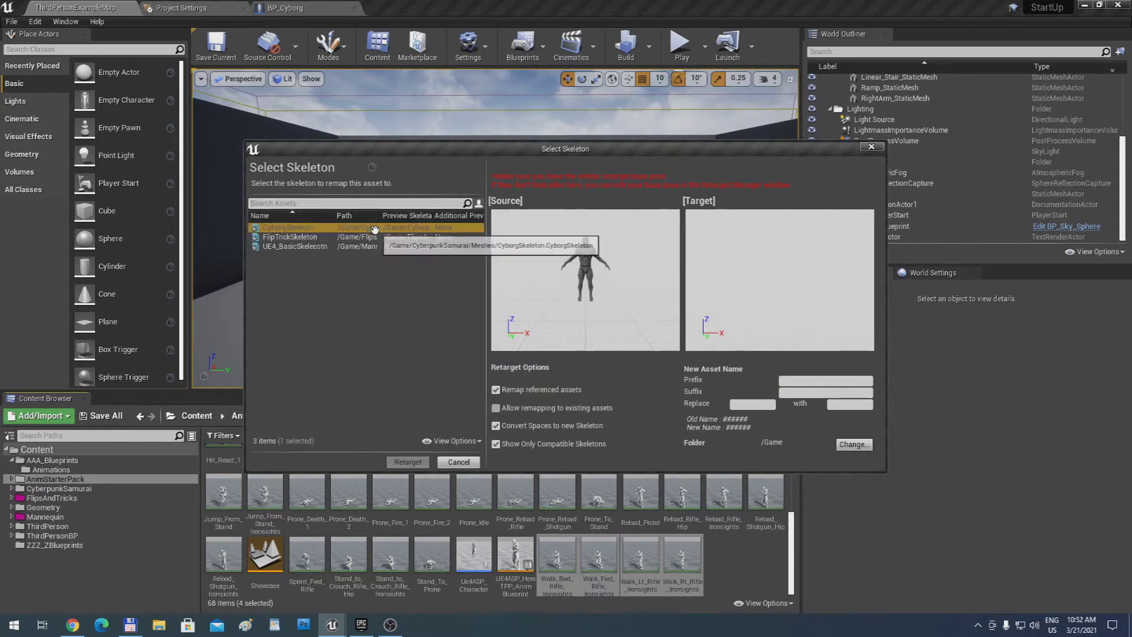
left_click(376, 229)
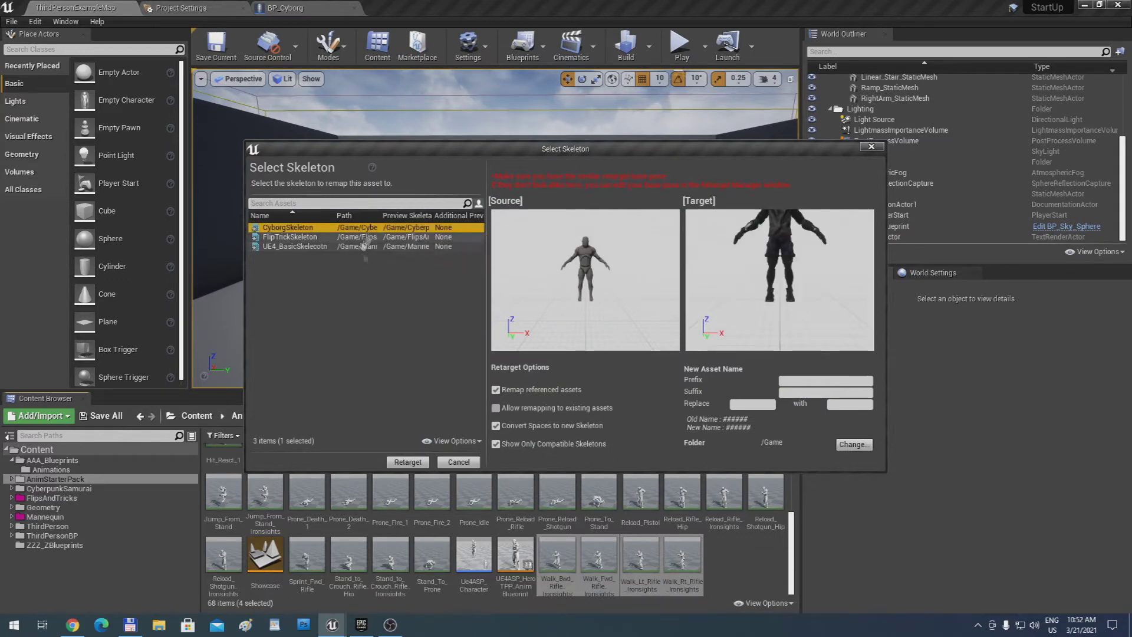
left_click(407, 463)
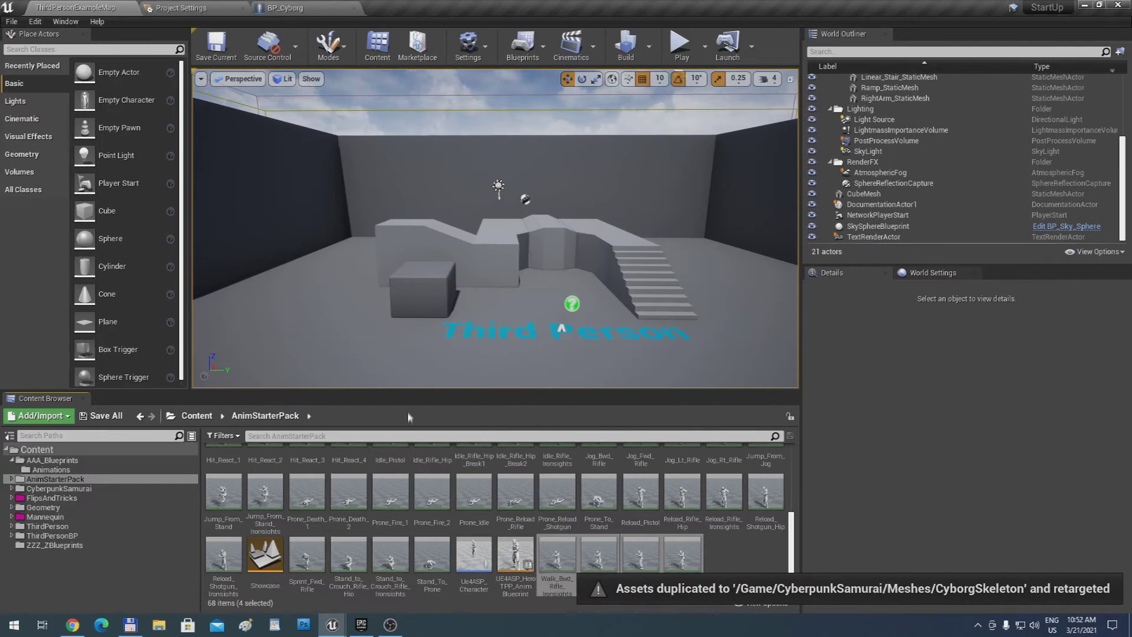
Move all retargeted animations, from Aim_Space_Hip through Walk_Rt_Rifle_Ironsights, out of the Content root into AAA_Blueprints/Animations
left_click(64, 451)
scroll(501, 523, "down", 3)
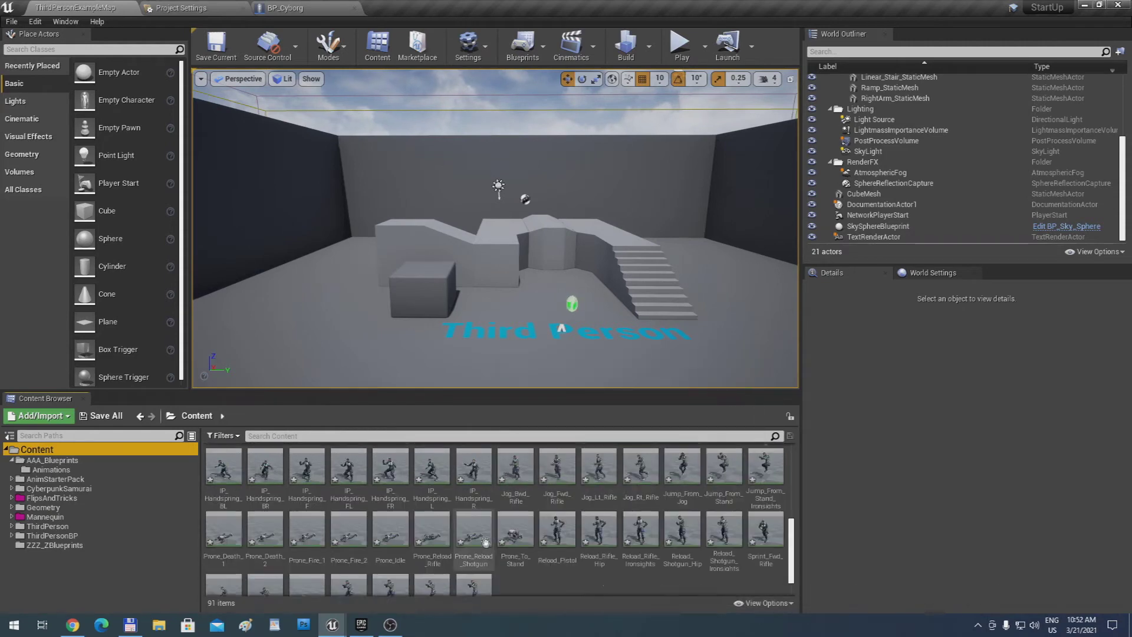
scroll(486, 543, "up", 6)
left_click(601, 470)
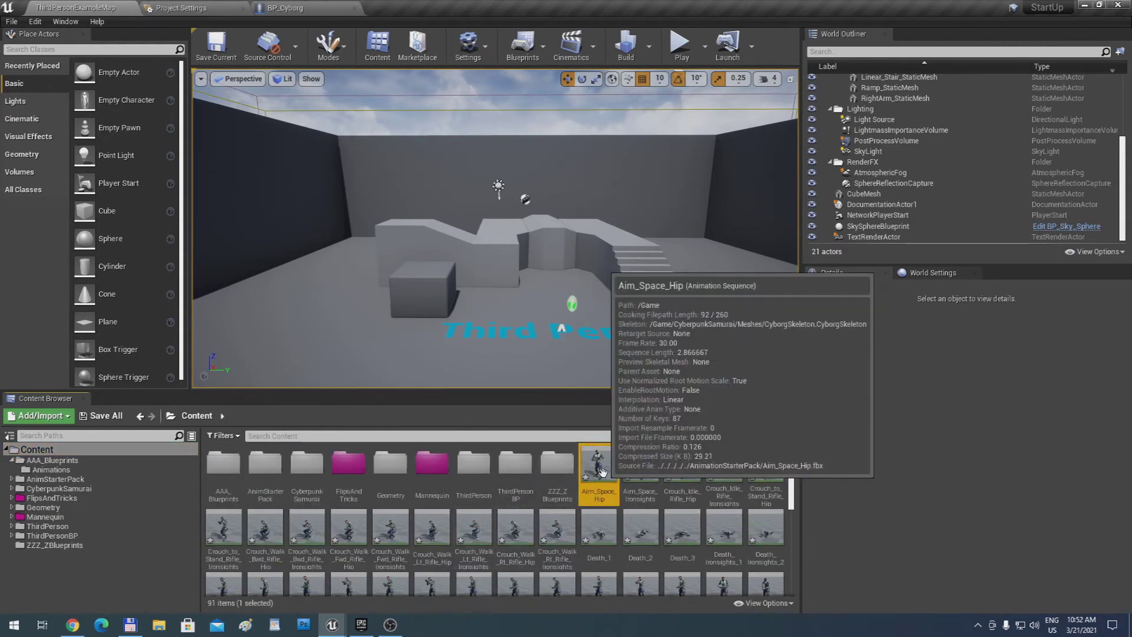
scroll(603, 470, "down", 8)
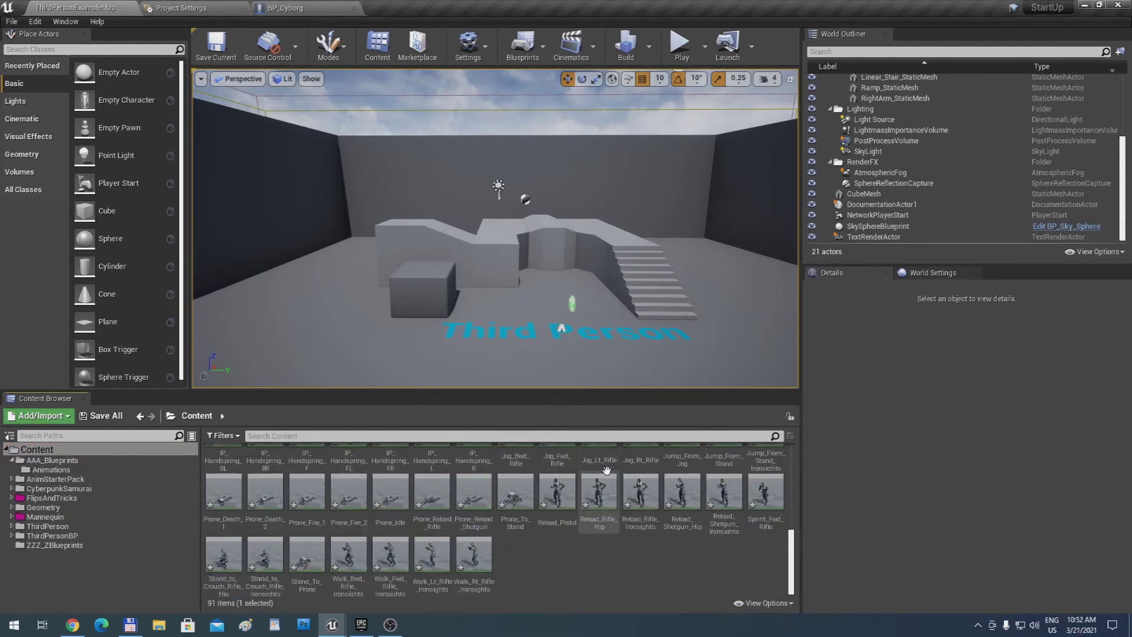
left_click(509, 523, "shift")
scroll(421, 517, "up", 8)
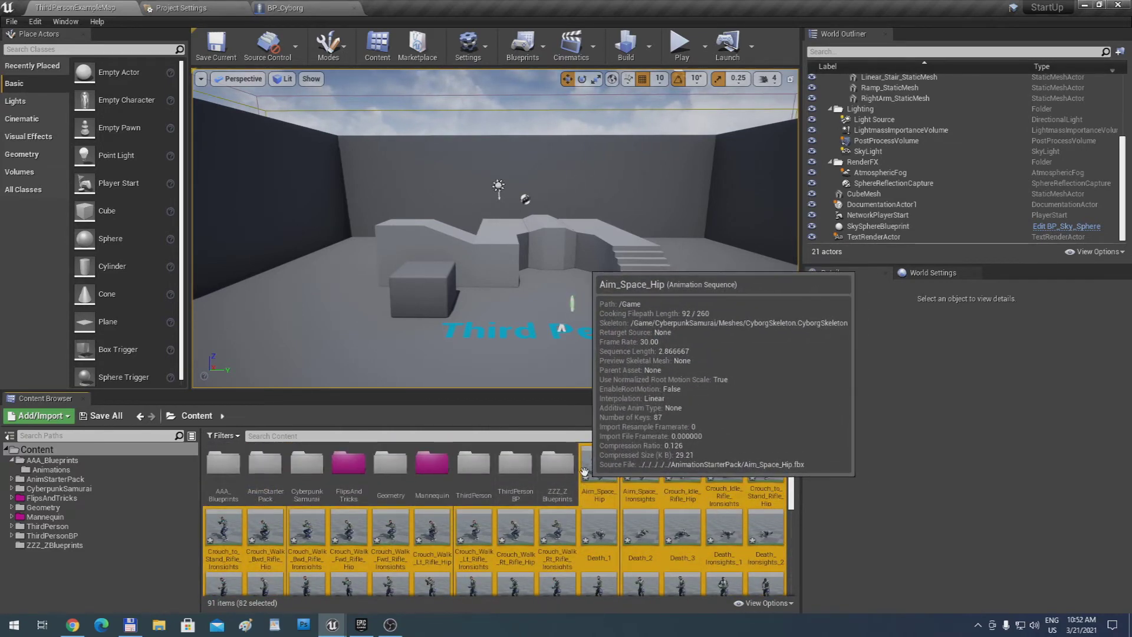
left_click_drag(584, 472, 90, 470)
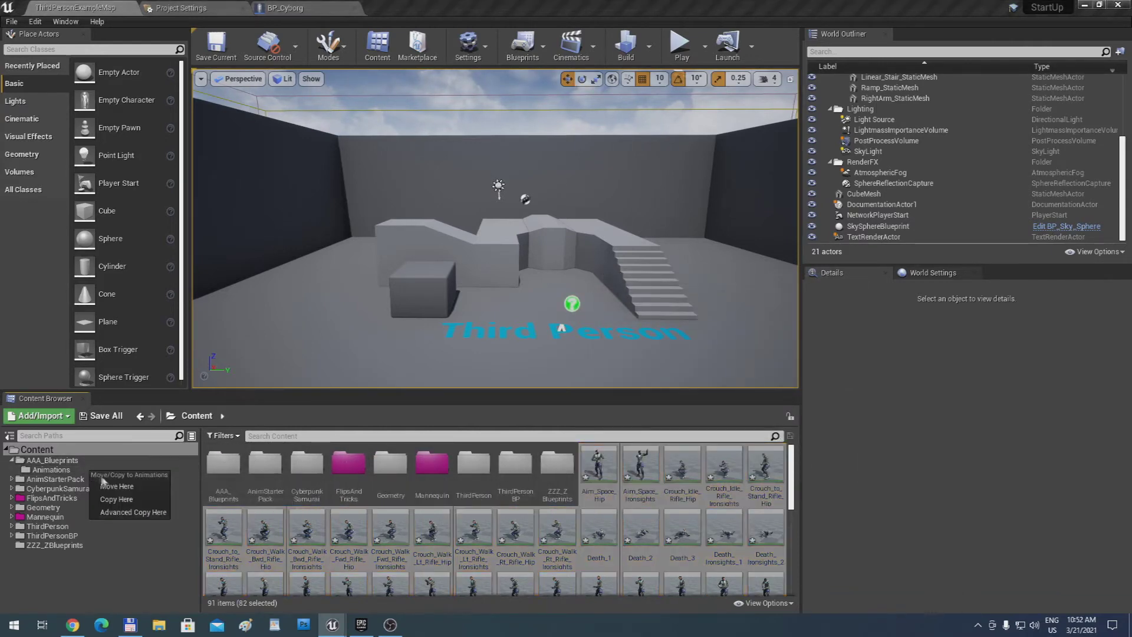
left_click(113, 483)
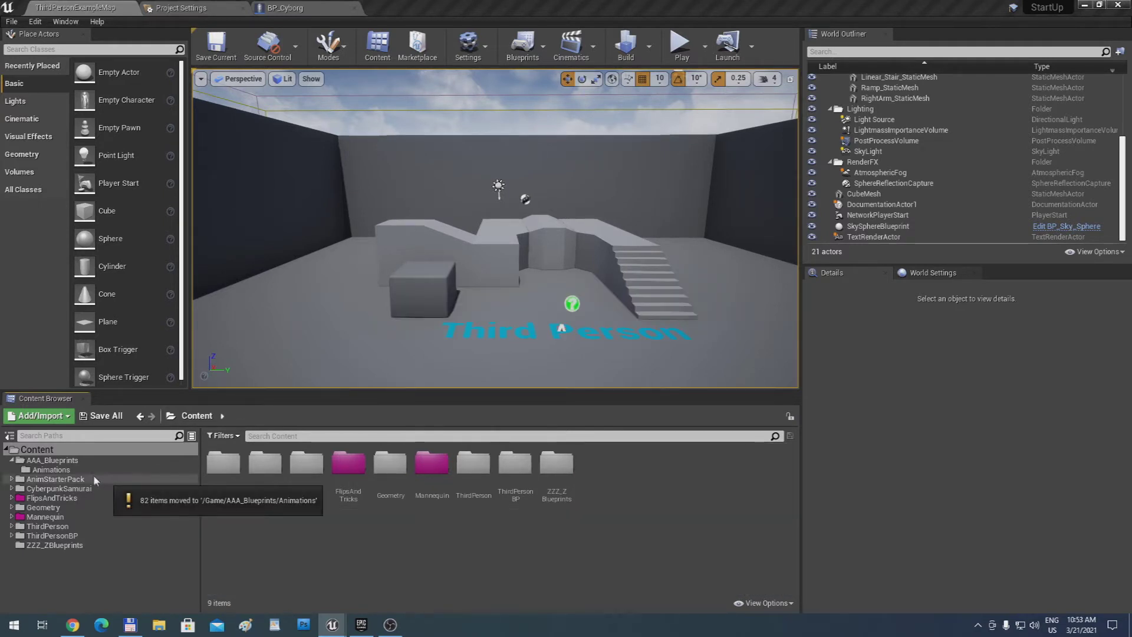
left_click(92, 472)
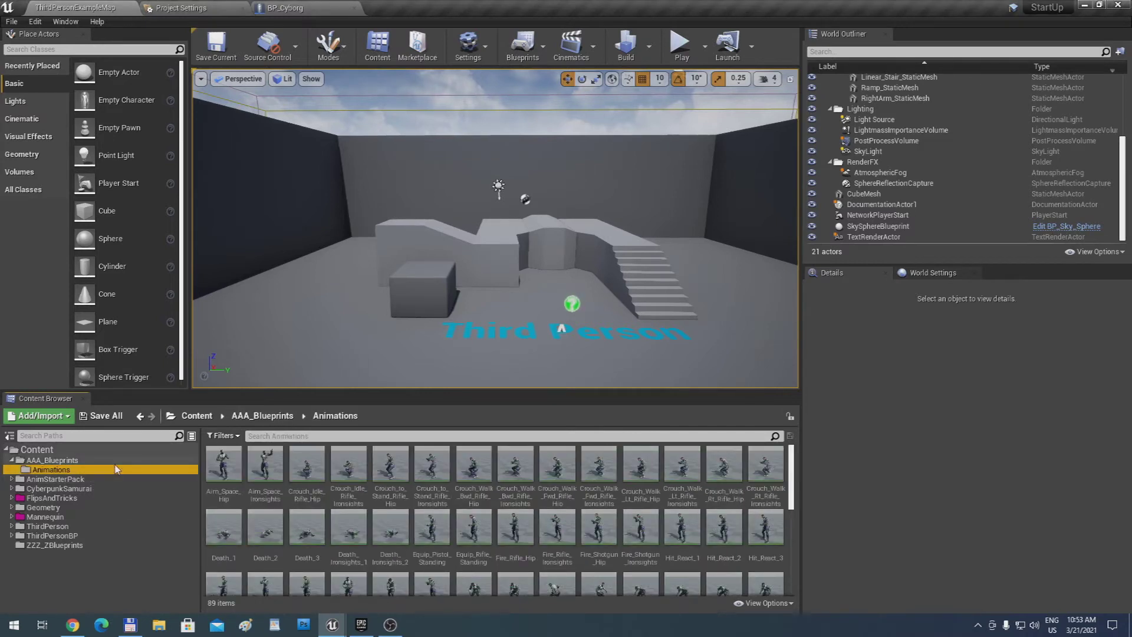
Open the ANIM_Cyborg animation blueprint, delete the default nodes from its Event Graph and compile it
left_click(65, 460)
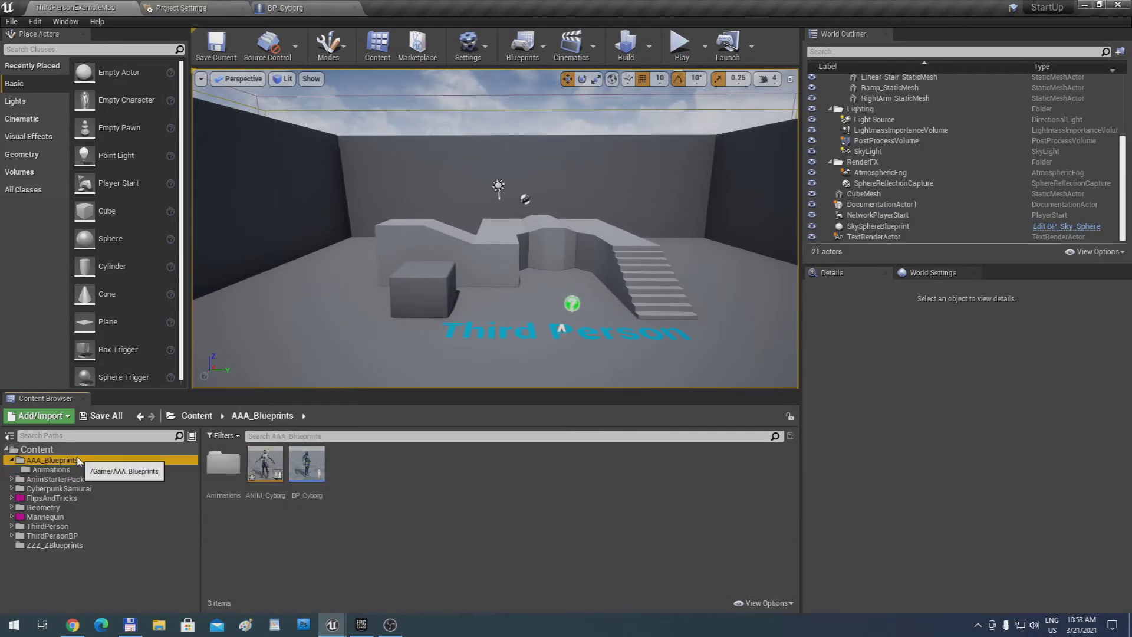
mouse_move(265, 469)
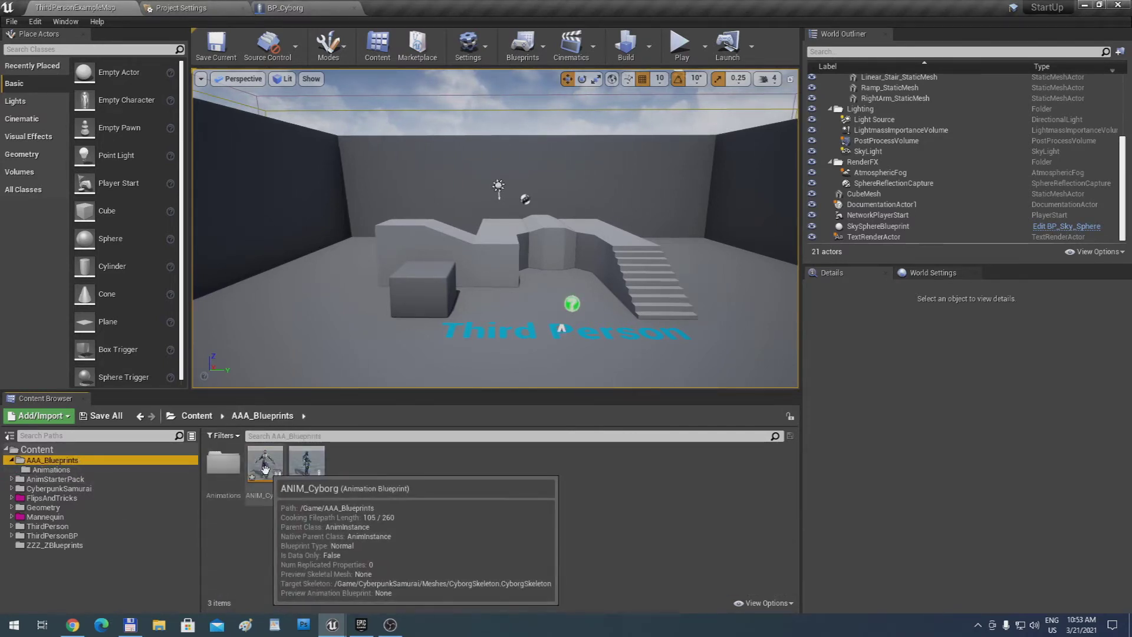
double_click(264, 469)
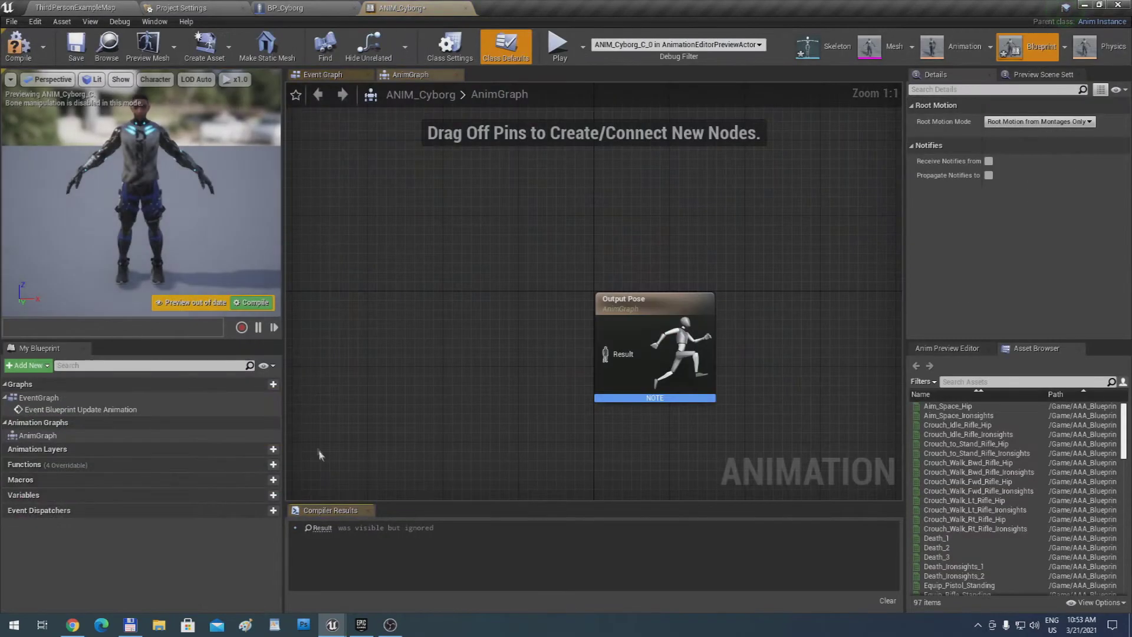
left_click(323, 75)
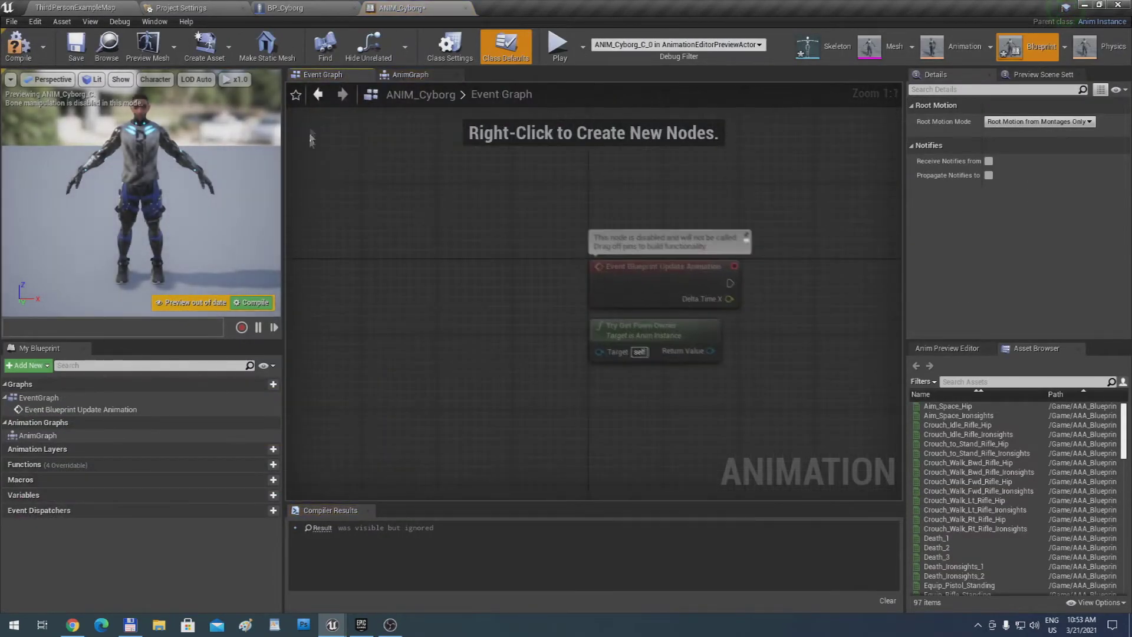
left_click_drag(552, 245, 812, 419)
key("Delete")
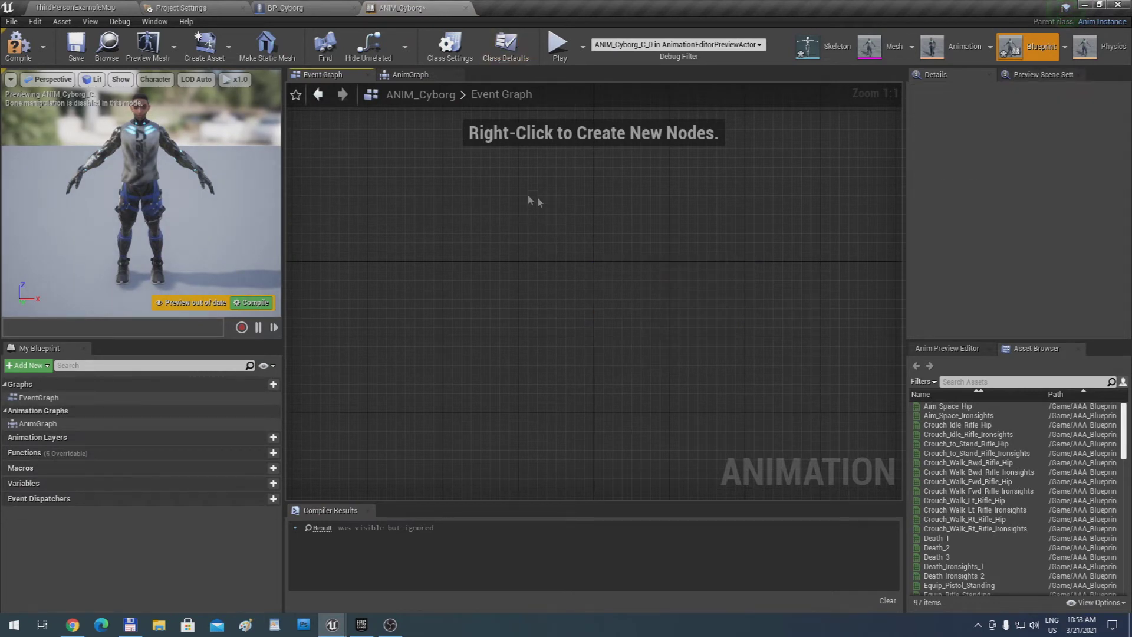
left_click(18, 45)
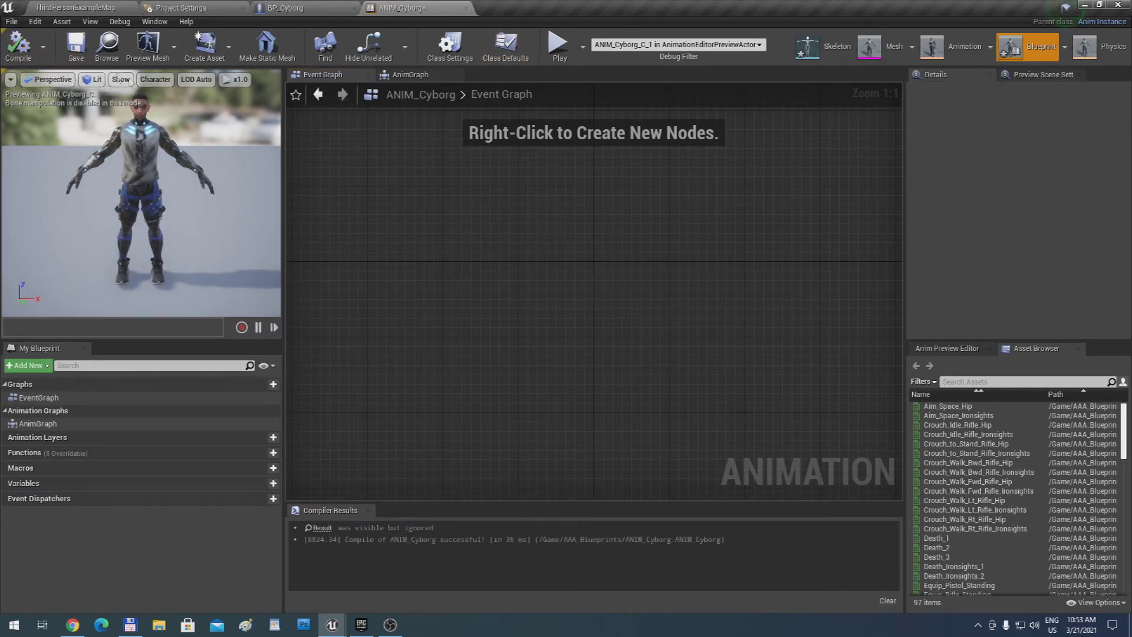
Find ThirdPerson_AnimBP in the Mannequin/Animations folder and open it
left_click(285, 8)
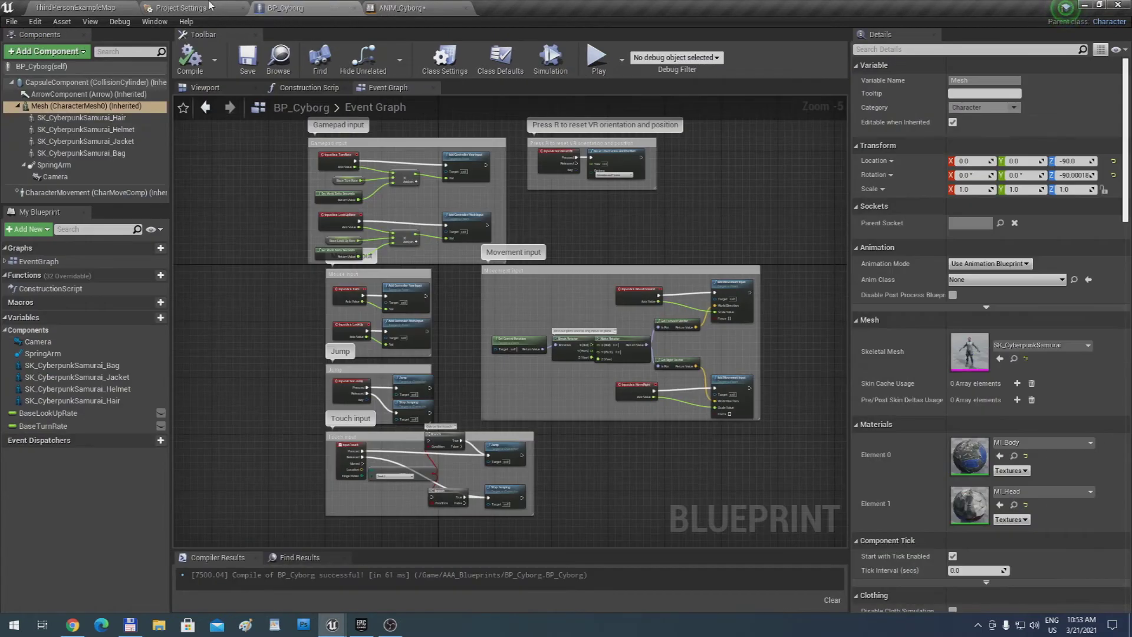
left_click(211, 5)
left_click(133, 7)
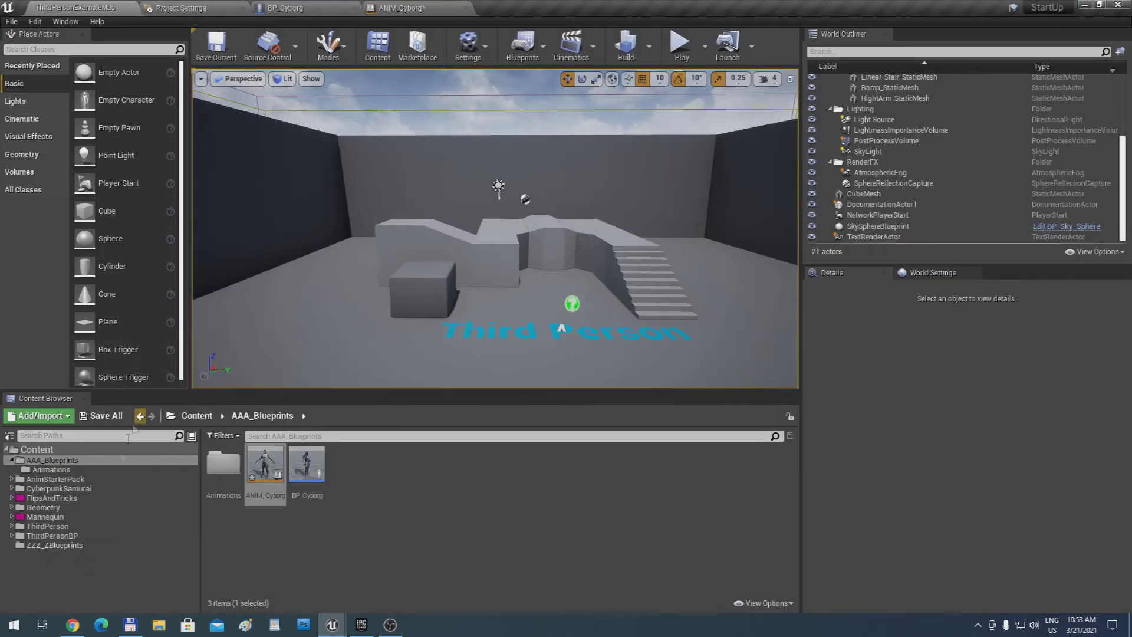
left_click(35, 535)
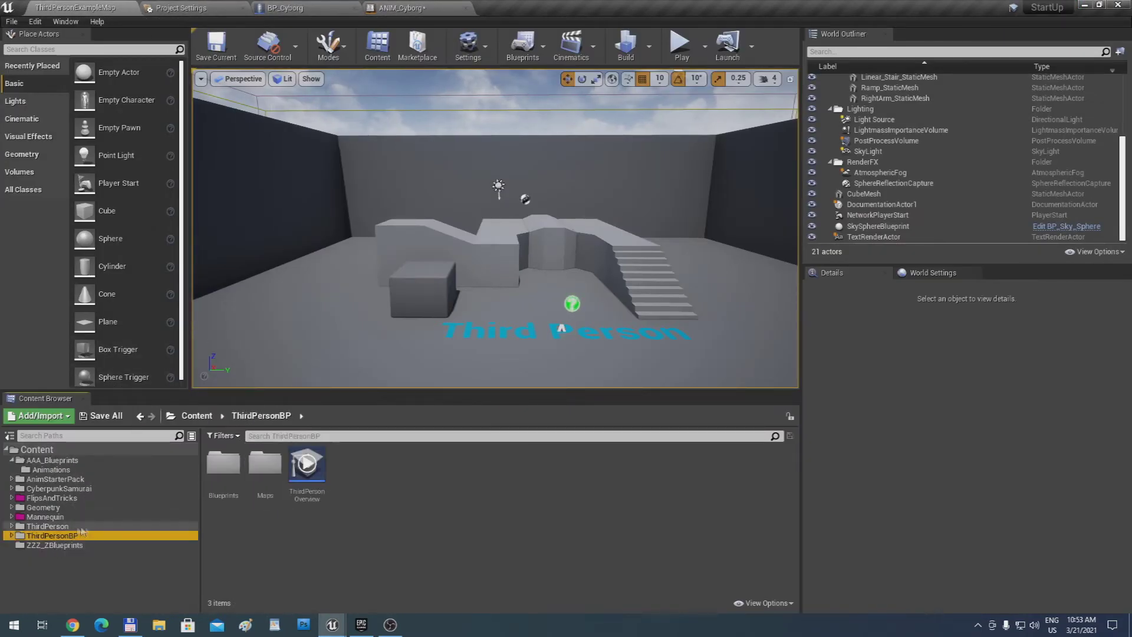
double_click(225, 469)
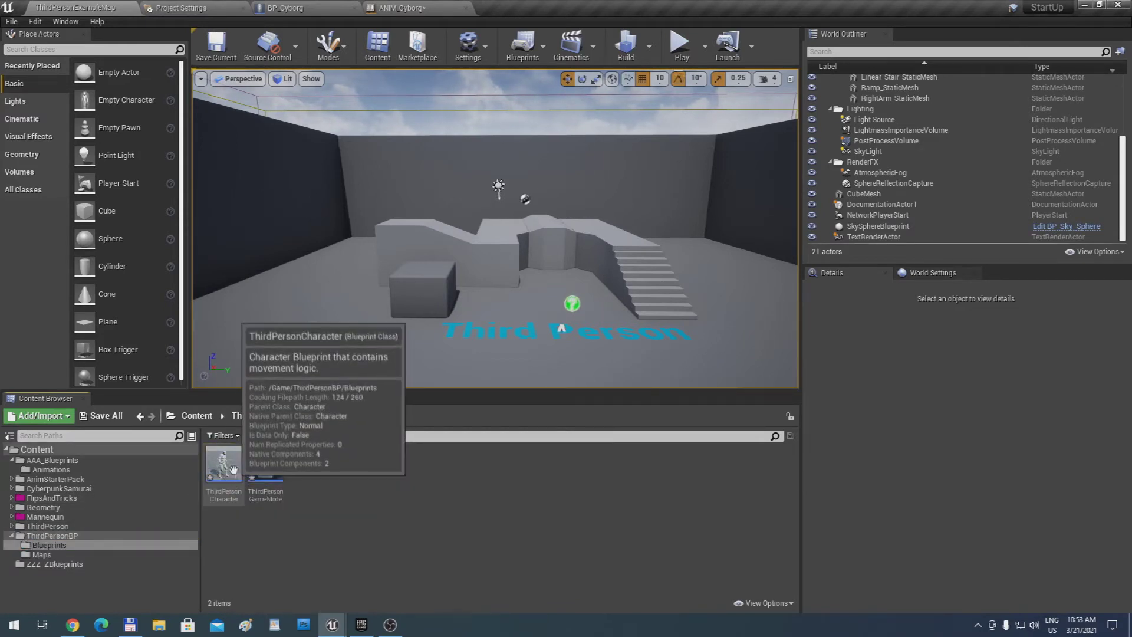
double_click(47, 526)
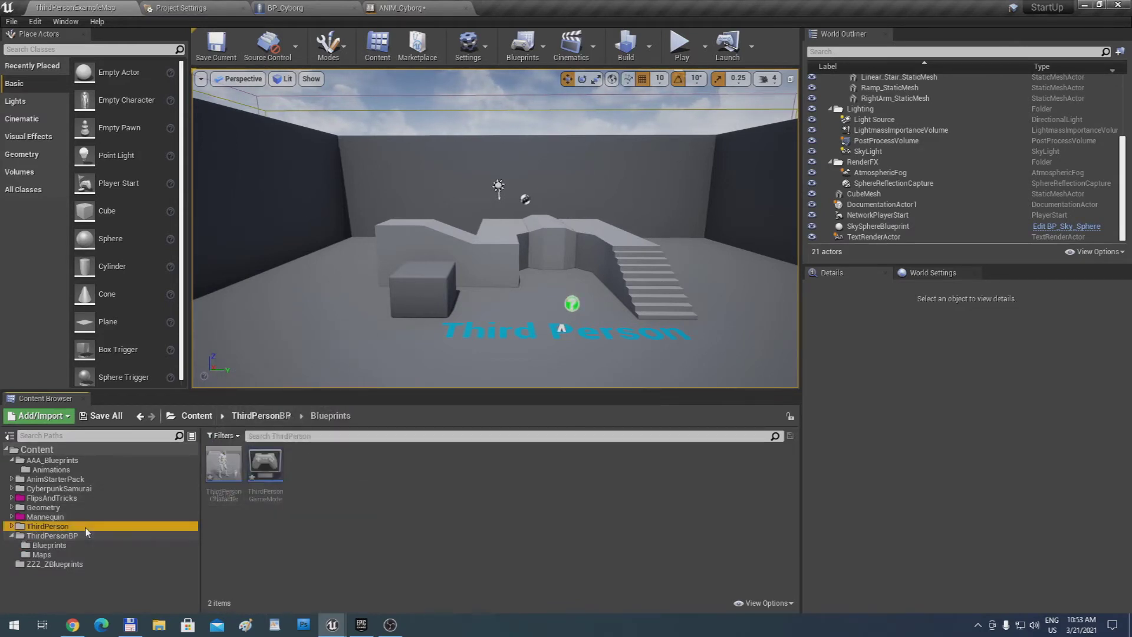
left_click(71, 517)
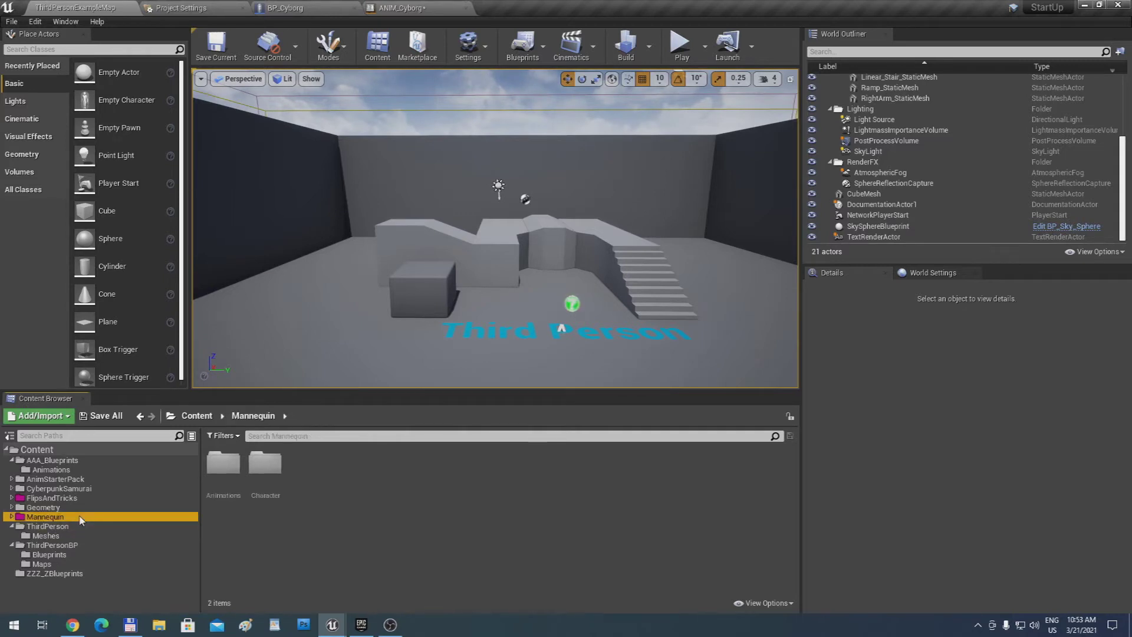
double_click(222, 464)
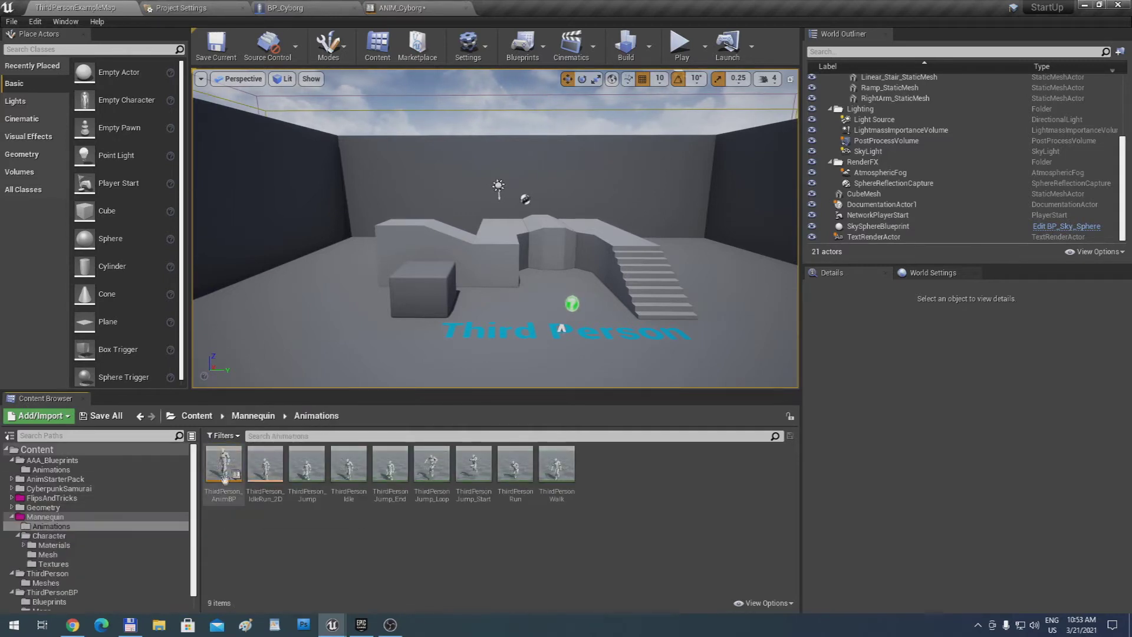
double_click(226, 466)
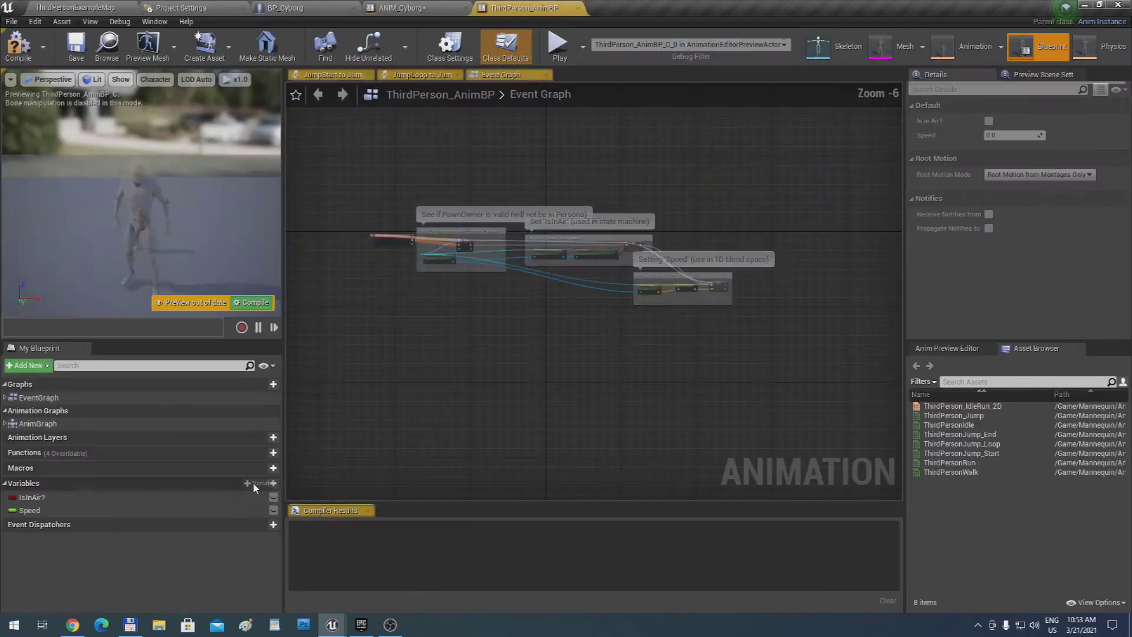
Copy all Event Graph nodes of ThirdPerson_AnimBP into the Event Graph of ANIM_Cyborg
left_click_drag(373, 198, 737, 325)
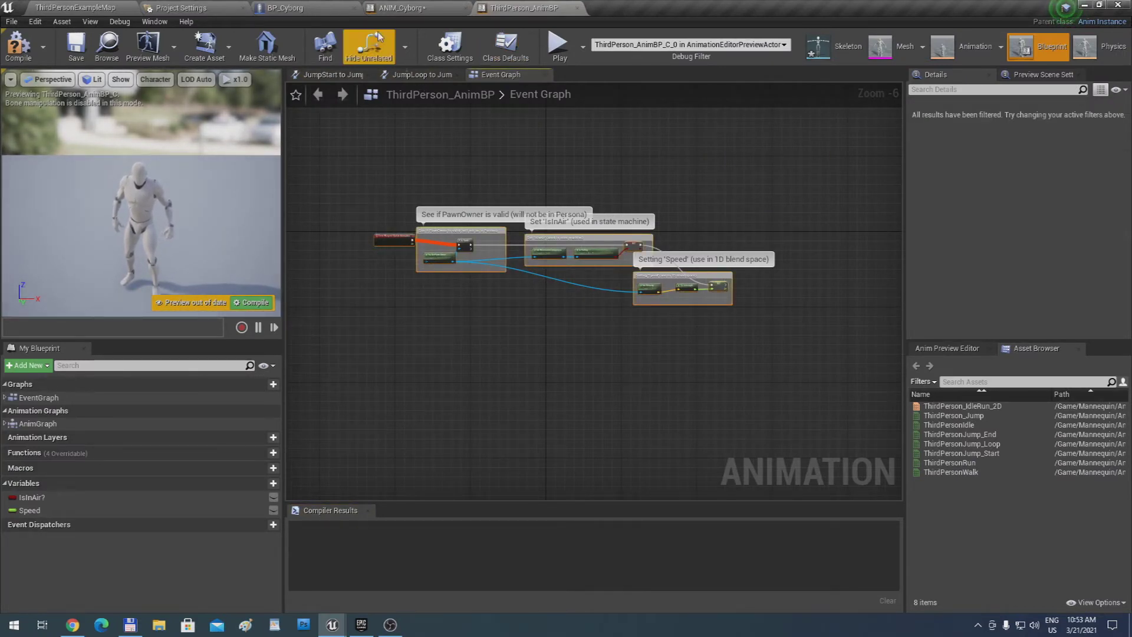
left_click(400, 8)
key("ctrl+v")
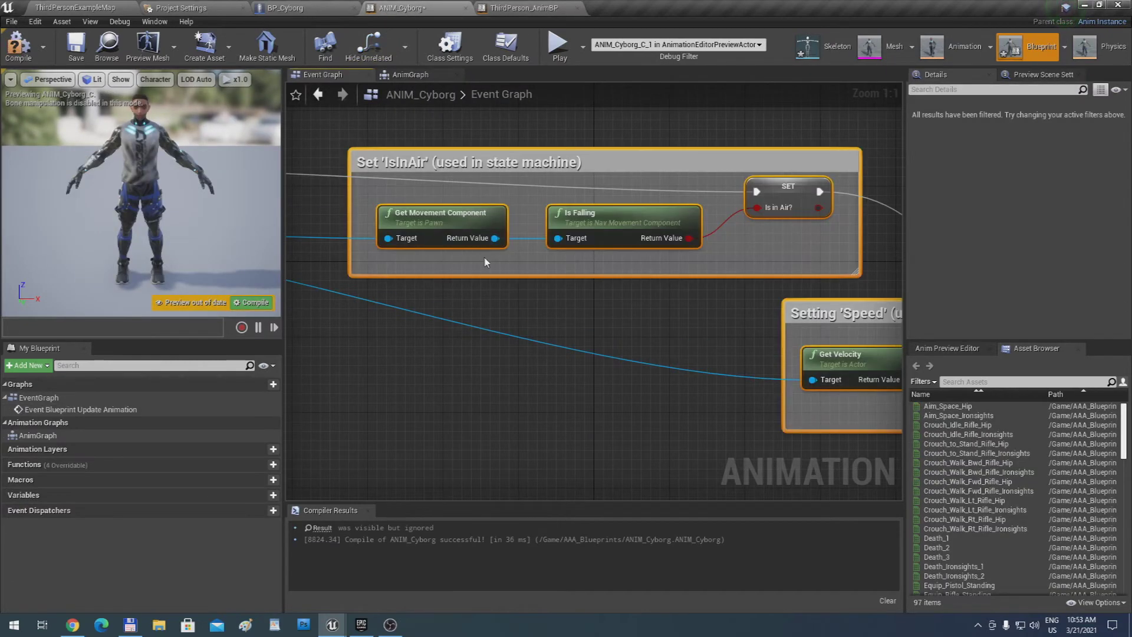
scroll(487, 260, "down", 5)
scroll(519, 294, "up", 3)
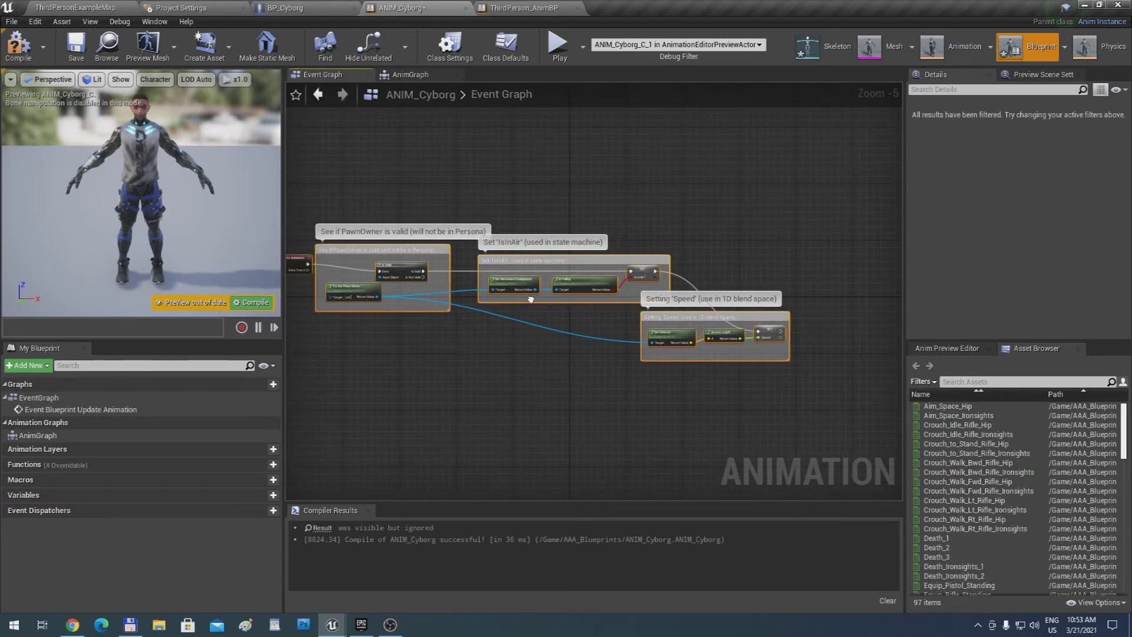
Move the Setting 'Speed' comment group below the Set 'IsInAir' group, roughly aligning their starting edges
right_click_drag(532, 304, 365, 265)
left_click_drag(582, 286, 601, 381)
scroll(628, 342, "down", 4)
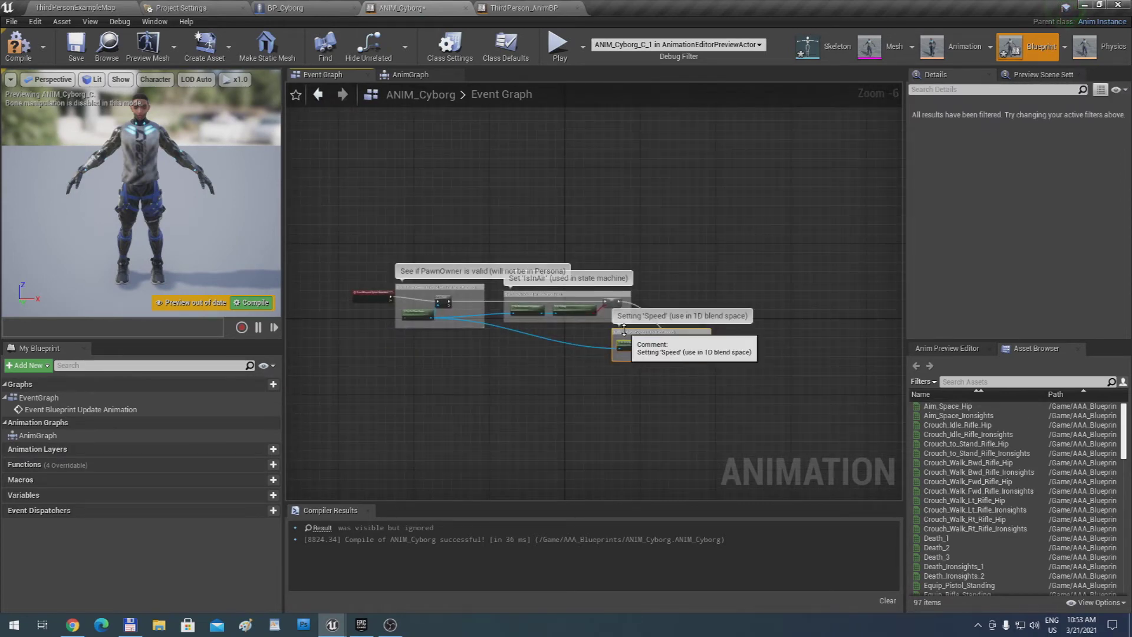
left_click_drag(629, 339, 519, 389)
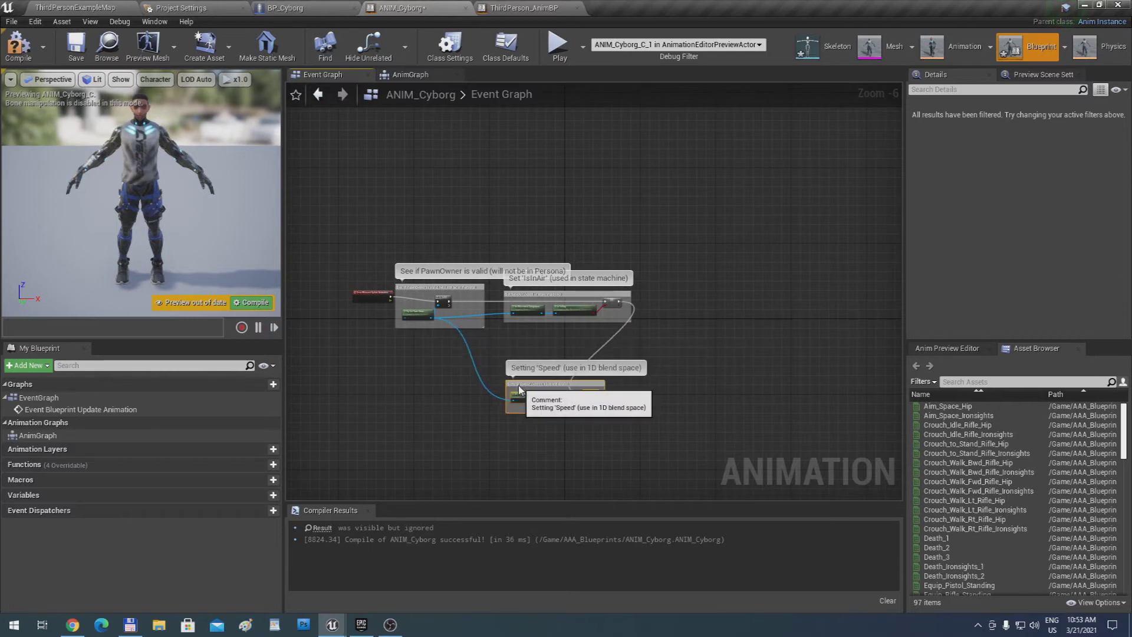
Move the Set 'IsInAir' comment group with its nodes down to just above the Setting 'Speed' group
scroll(533, 332, "up", 2)
left_click(689, 324)
left_click(480, 255)
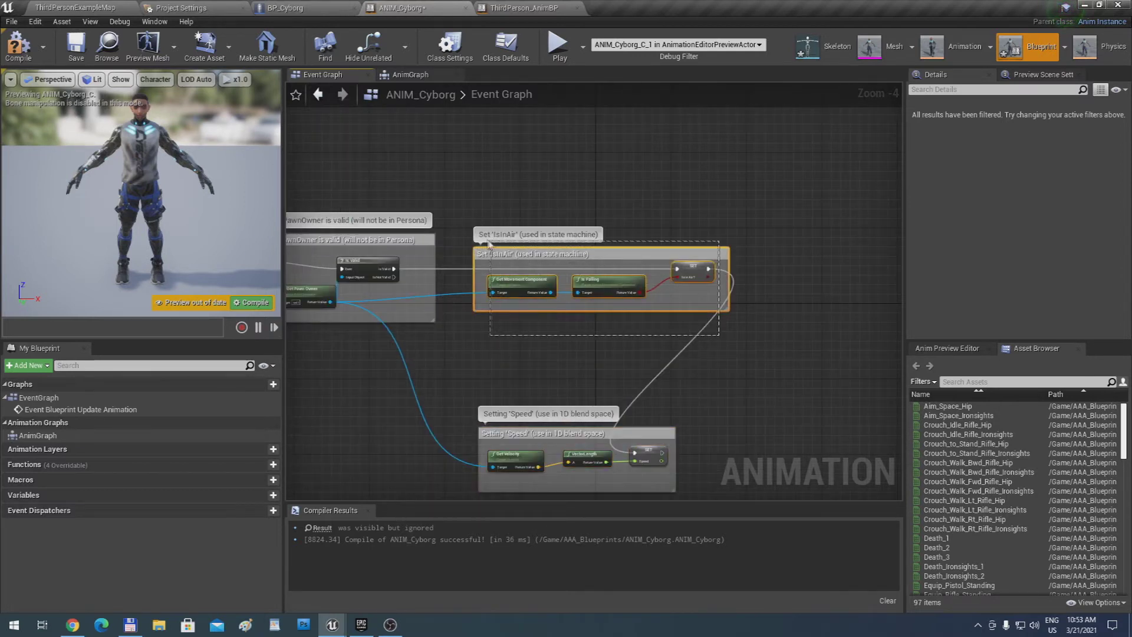
left_click_drag(481, 255, 485, 348)
right_click_drag(519, 435, 523, 381)
scroll(538, 390, "up", 2)
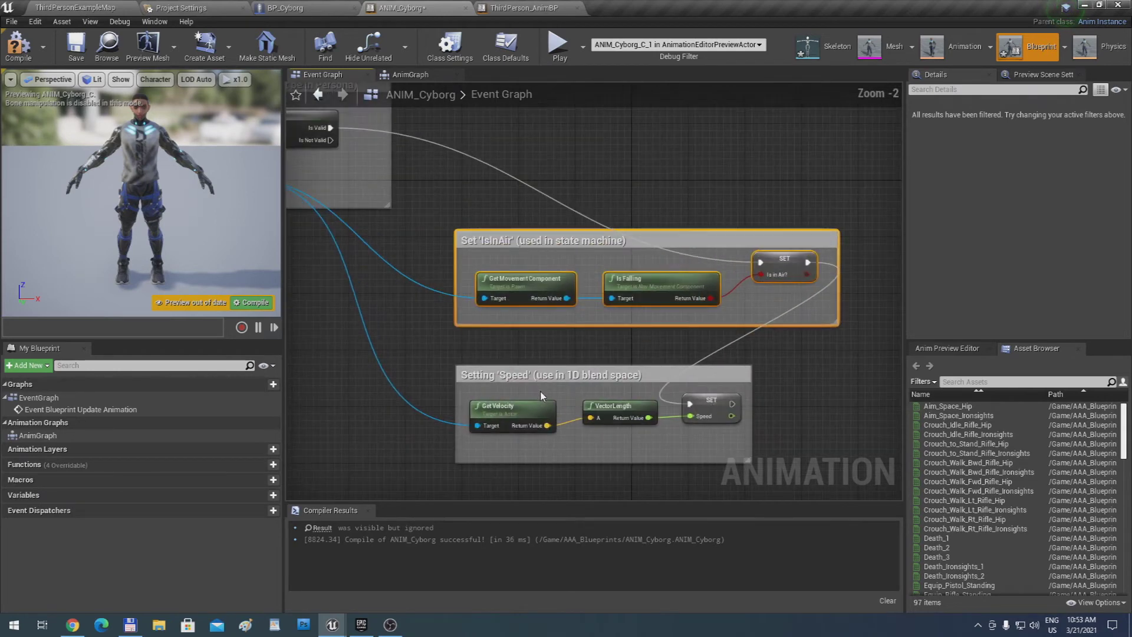
scroll(528, 396, "down", 3)
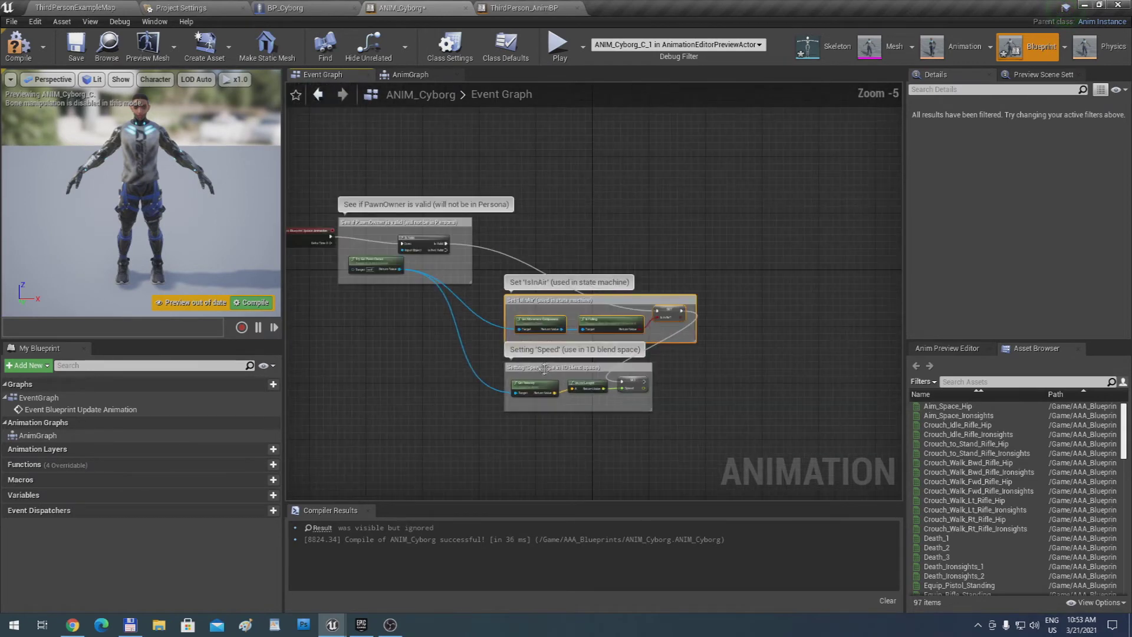
Move the Try Get Pawn Owner node out of its comment box, down to the level of the 'Speed' group
left_click_drag(436, 258, 436, 363)
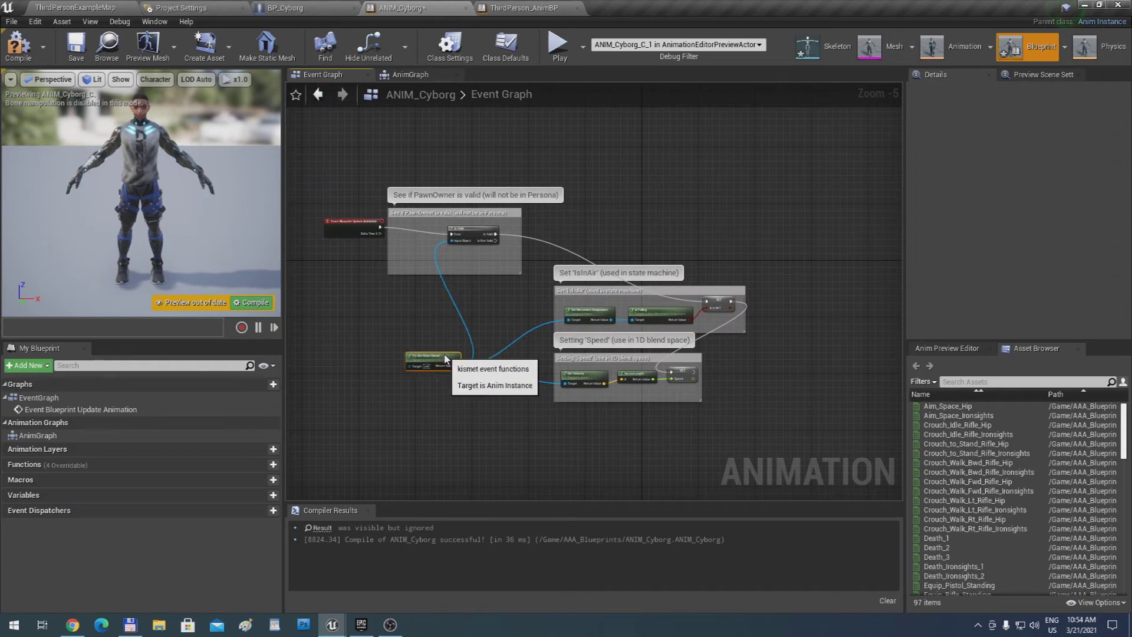
scroll(479, 365, "up", 2)
right_click_drag(479, 364, 472, 330)
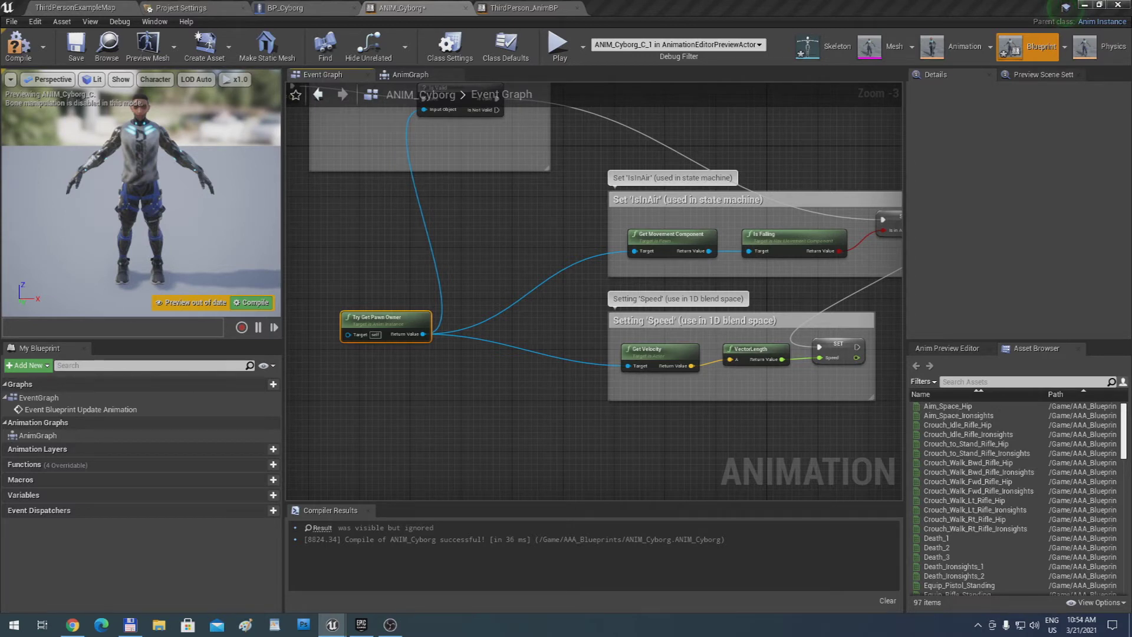
left_click_drag(396, 318, 392, 329)
Add a Get Velocity node fed by Try Get Pawn Owner and place it below the Setting 'Speed' group
right_click_drag(403, 367, 335, 297)
left_click_drag(348, 277, 559, 377)
type("get velocity")
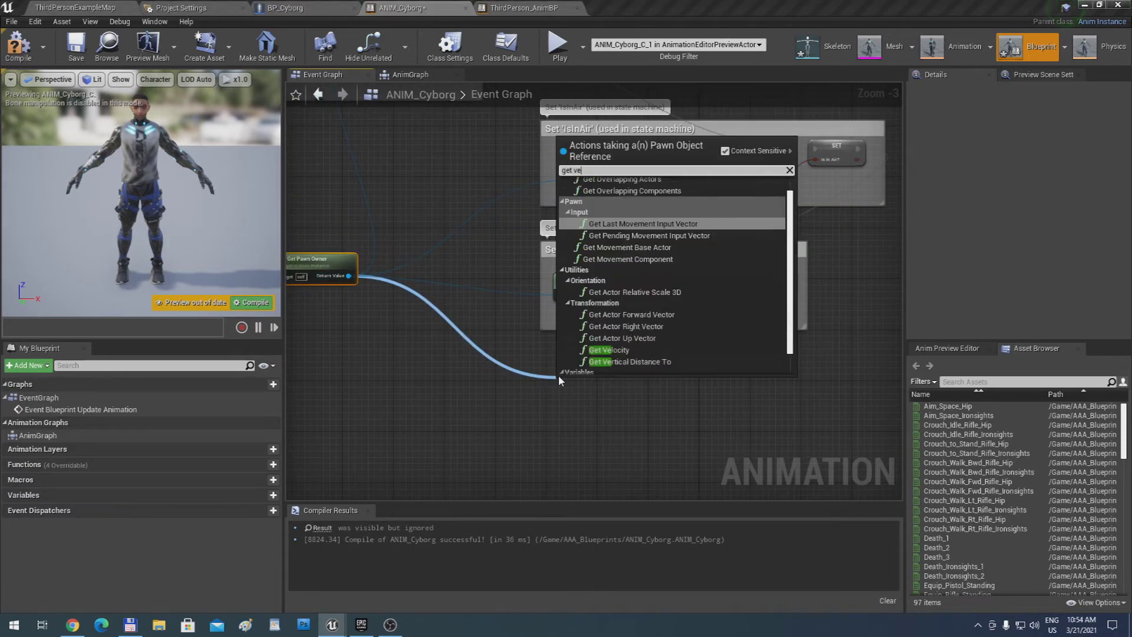
key("Return")
left_click_drag(560, 380, 547, 361)
Add a GetActorRotation node fed by Try Get Pawn Owner, below the new Get Velocity node
left_click_drag(354, 276, 550, 420)
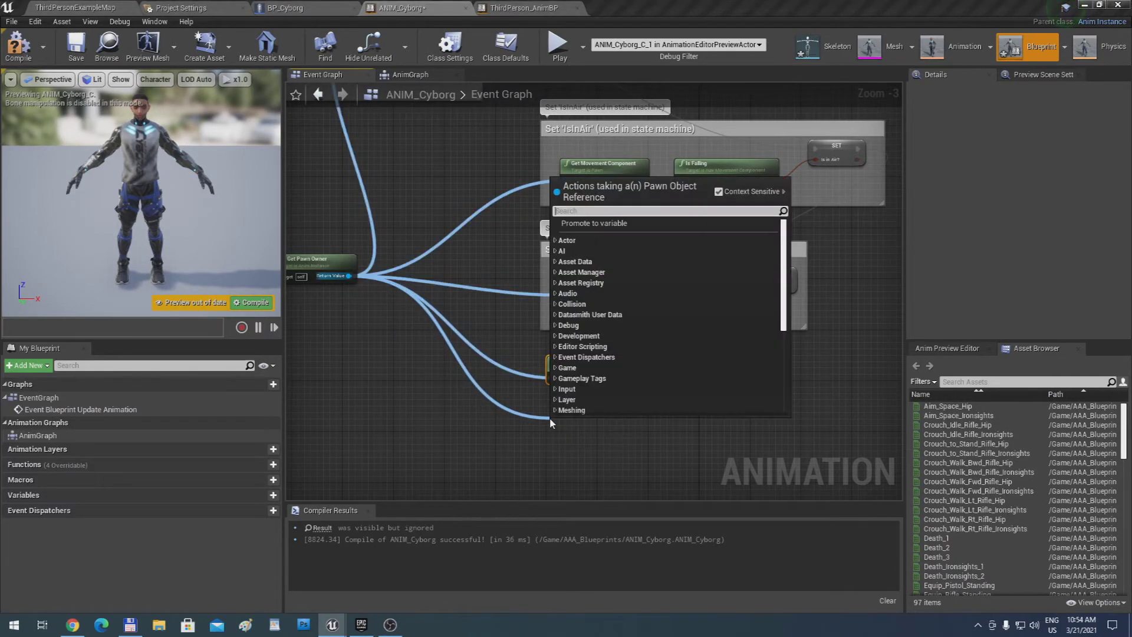
type("getactor")
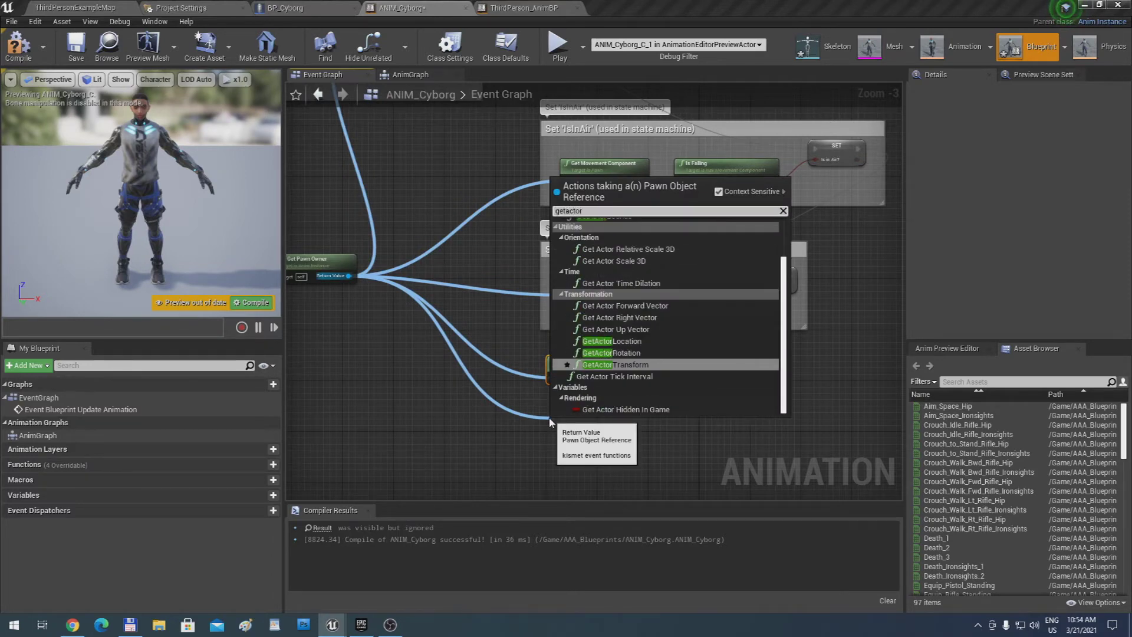
key("Up")
key("Return")
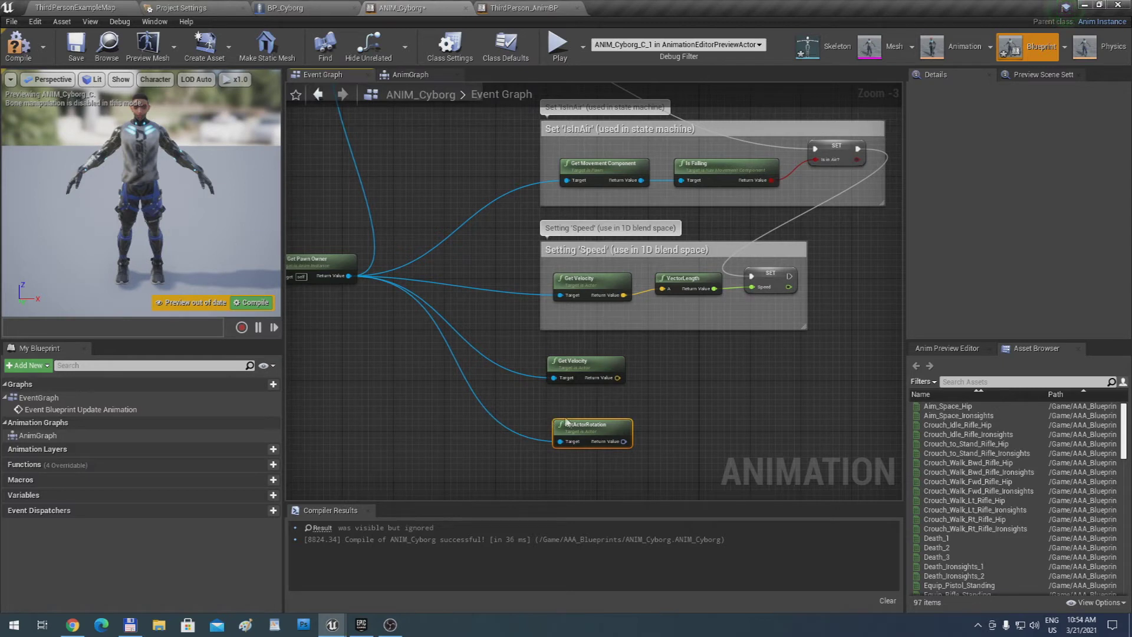
Add a Calculate Direction node, feeding its Velocity from the lower Get Velocity node and its Base Rotation from GetActorRotation placed just below
left_click_drag(583, 432, 579, 413)
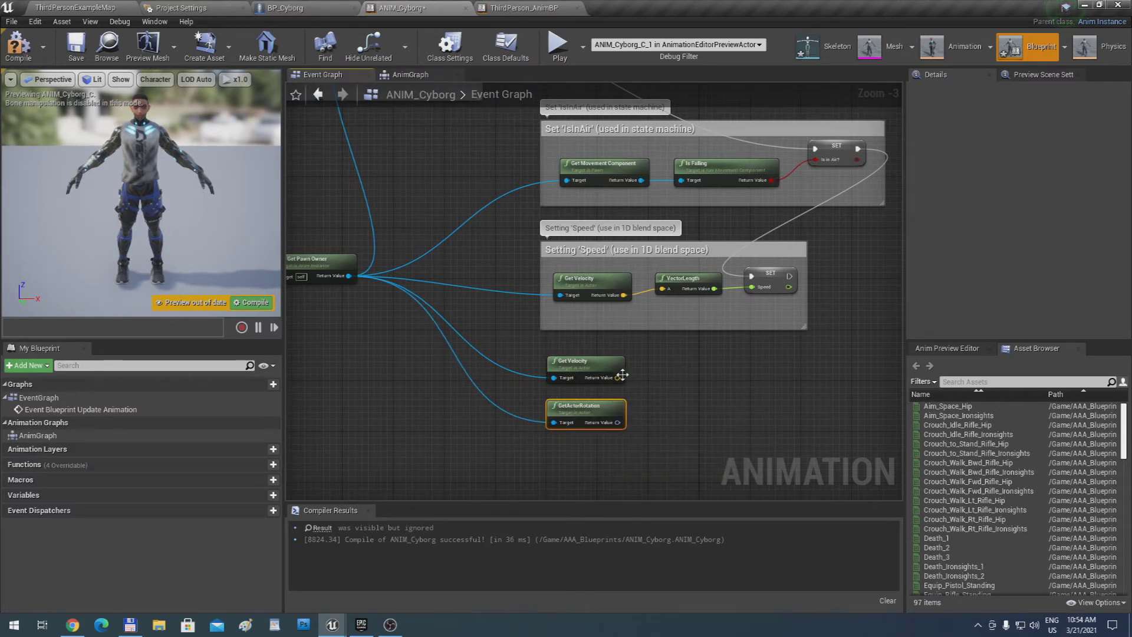
left_click_drag(619, 377, 671, 384)
type("ca")
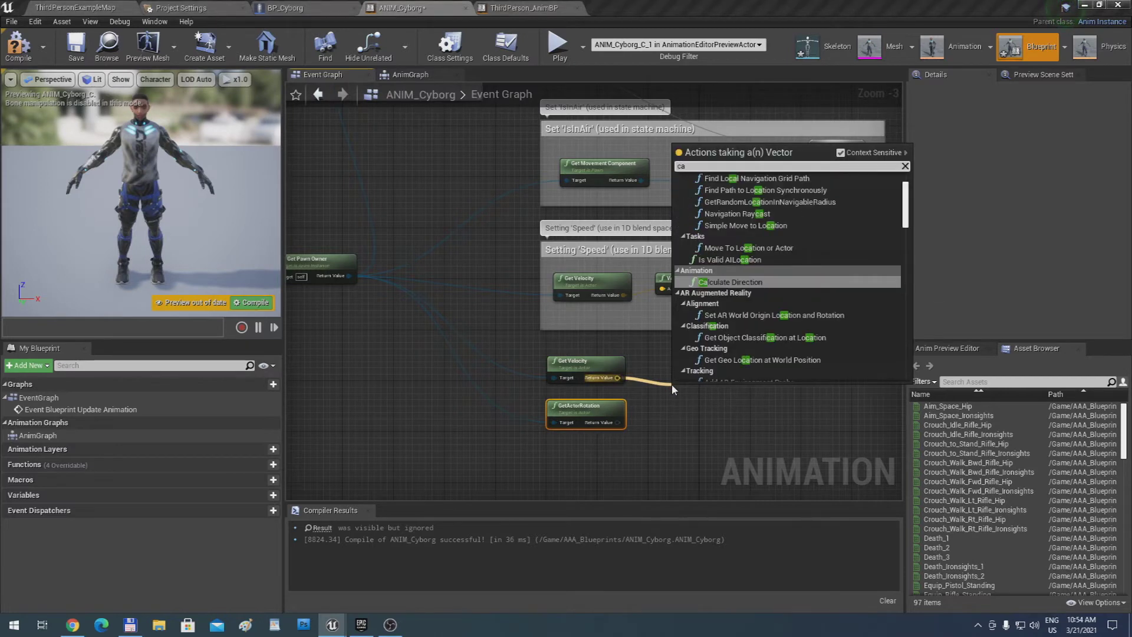
type("lc")
key("Return")
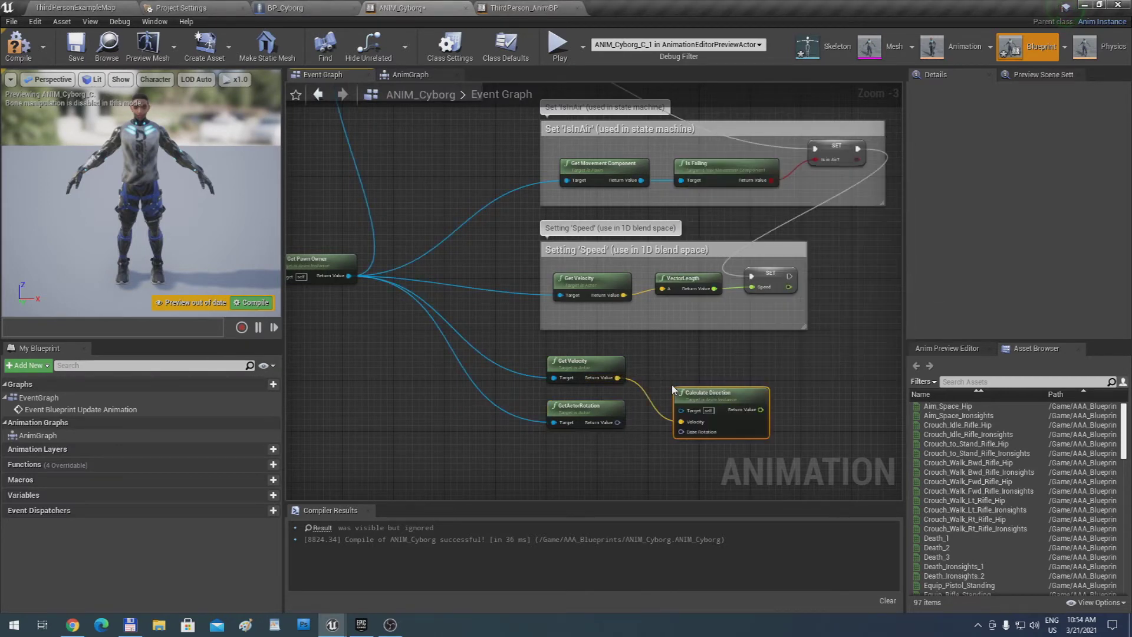
scroll(673, 389, "up", 3)
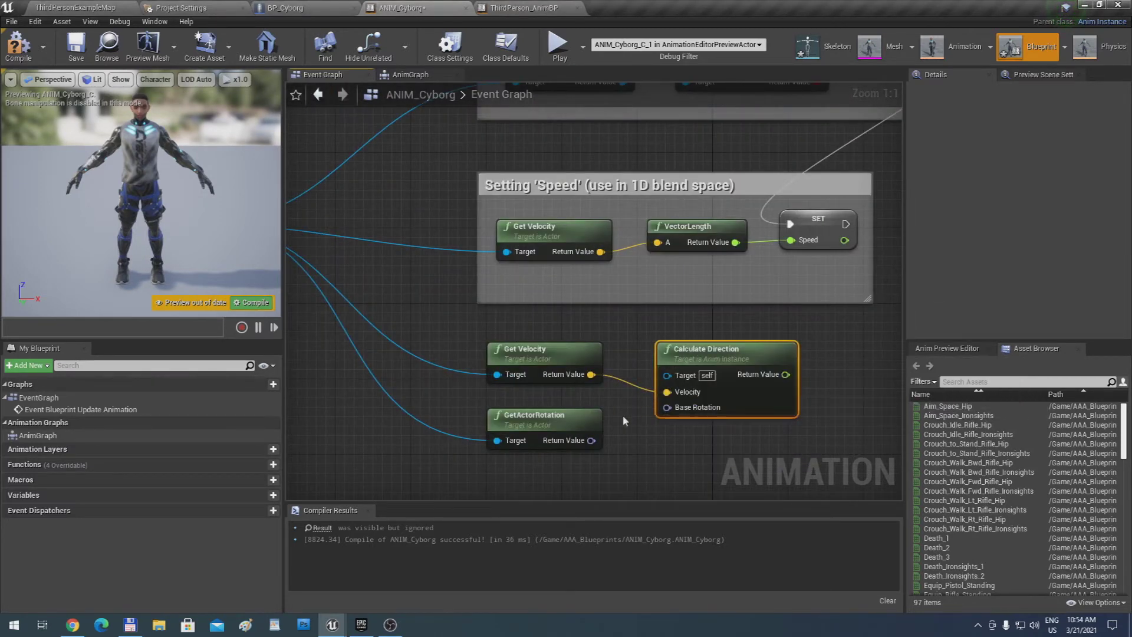
left_click_drag(591, 440, 670, 409)
Promote the Calculate Direction return value to a variable named Direction and connect the Speed SET node's execution output to its SET node
mouse_move(710, 361)
scroll(710, 361, "down", 3)
scroll(558, 369, "up", 1)
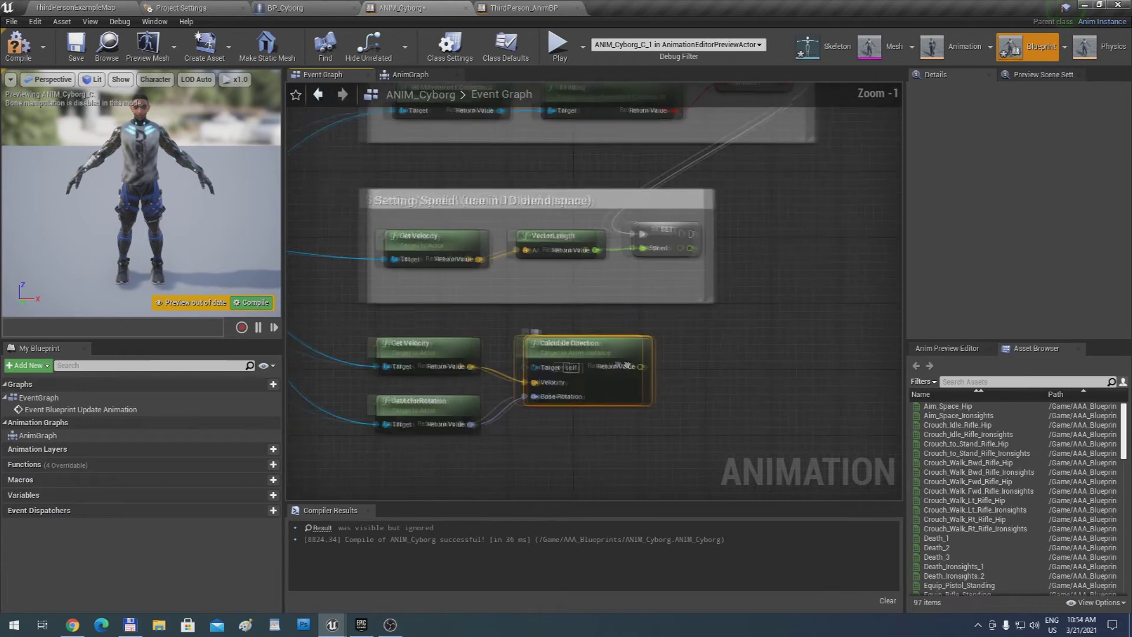
left_click_drag(557, 368, 626, 372)
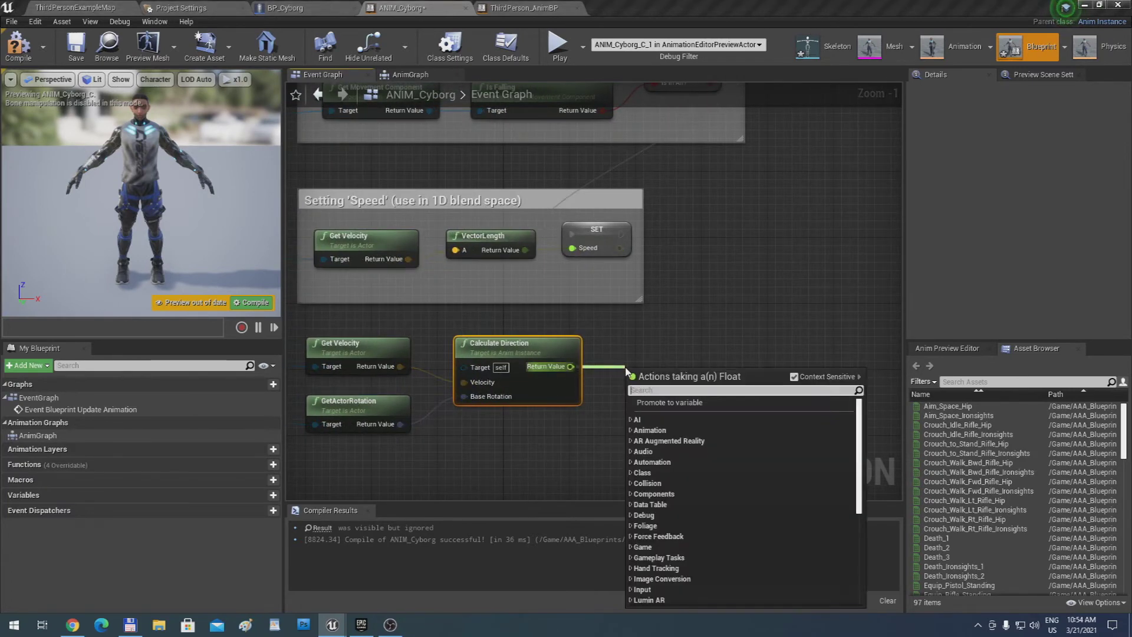
left_click(658, 406)
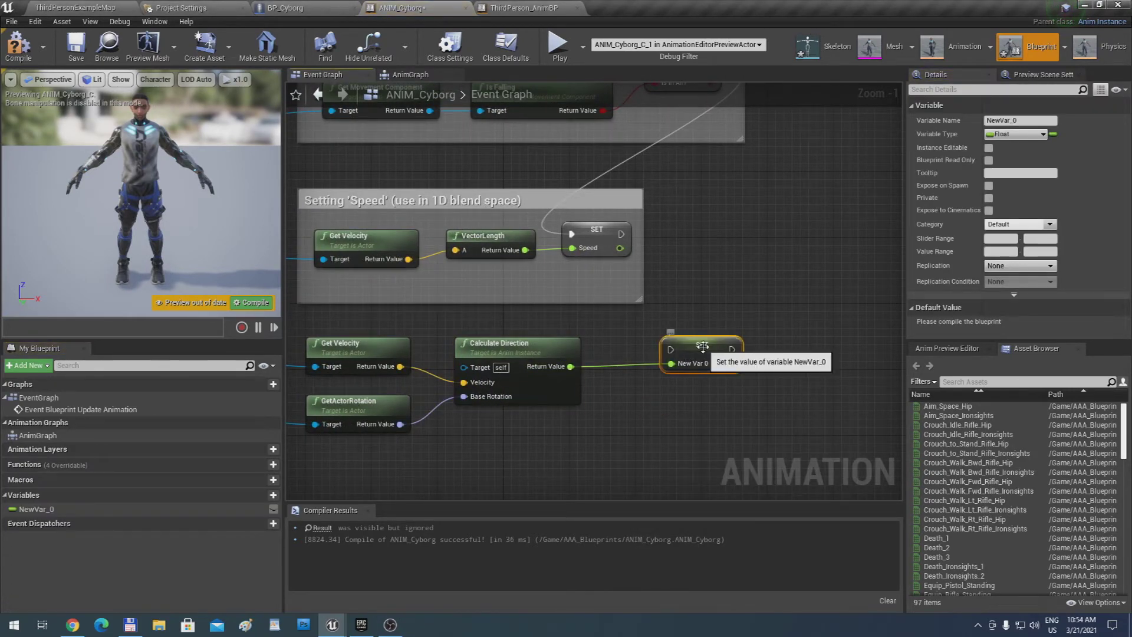
left_click_drag(1028, 121, 943, 118)
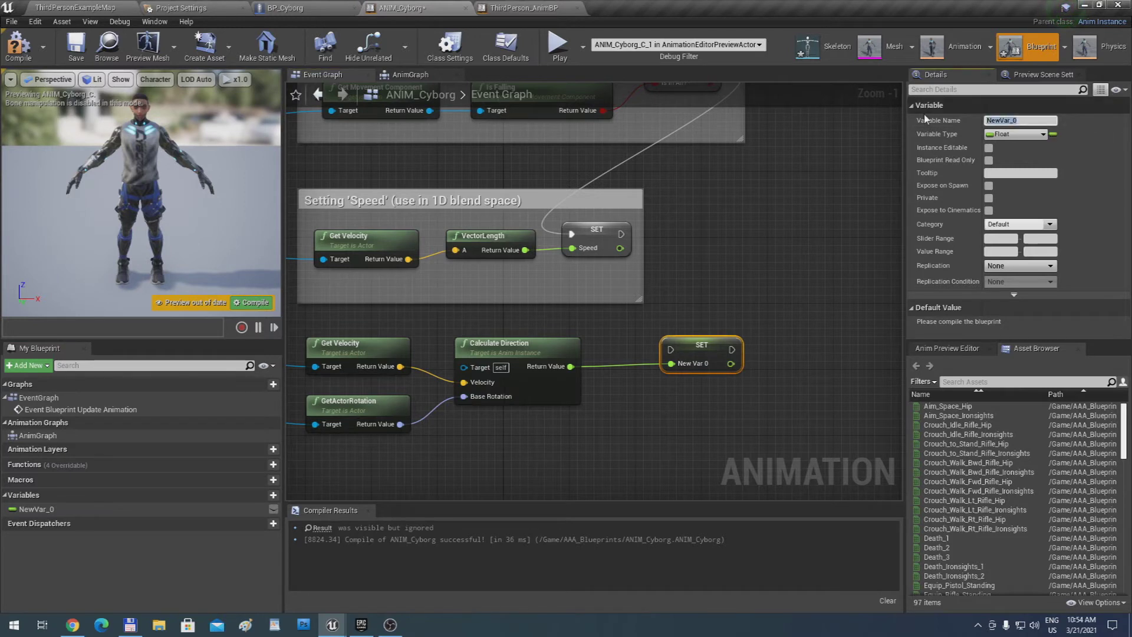
type("Direction")
key("Return")
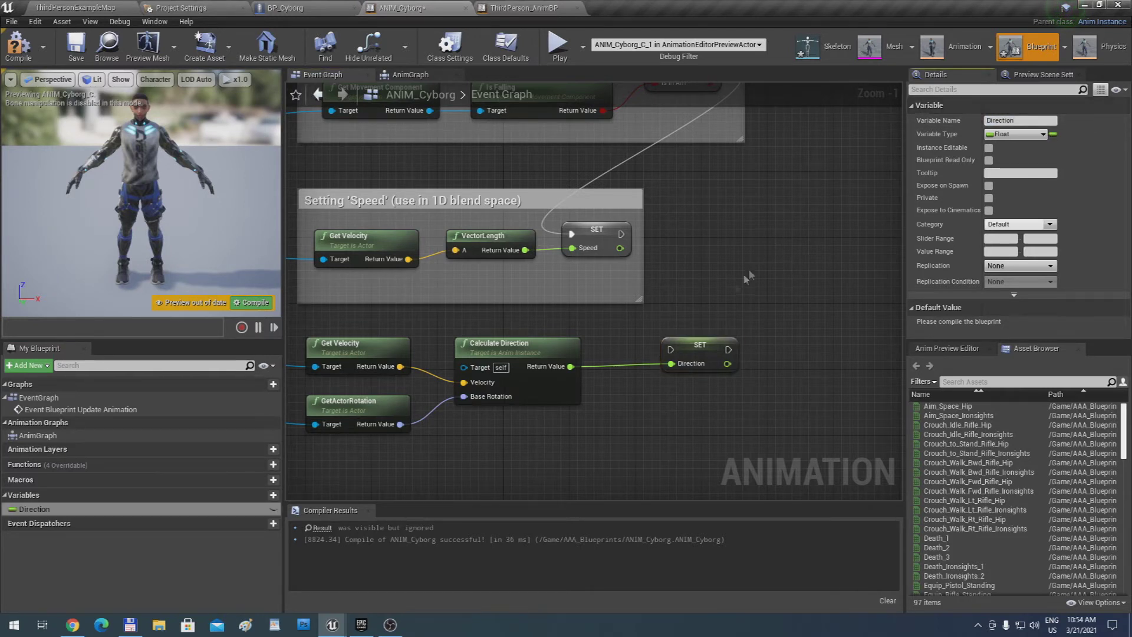
left_click_drag(692, 341, 676, 349)
left_click_drag(621, 234, 649, 358)
Enclose the Get Velocity, GetActorRotation, Calculate Direction and Direction SET nodes in a new comment box
scroll(653, 355, "down", 3)
left_click_drag(714, 395, 470, 341)
key("c")
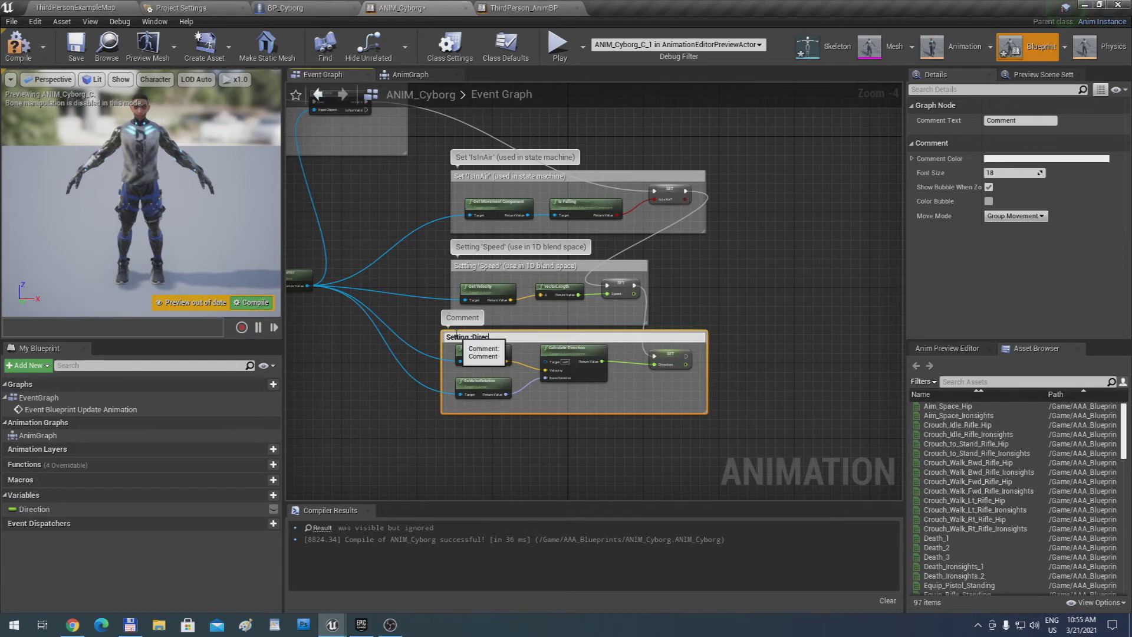
Name the comment box "Setting :Direction:", align it with the Speed comment box above, and compile the animation blueprint
key("Return")
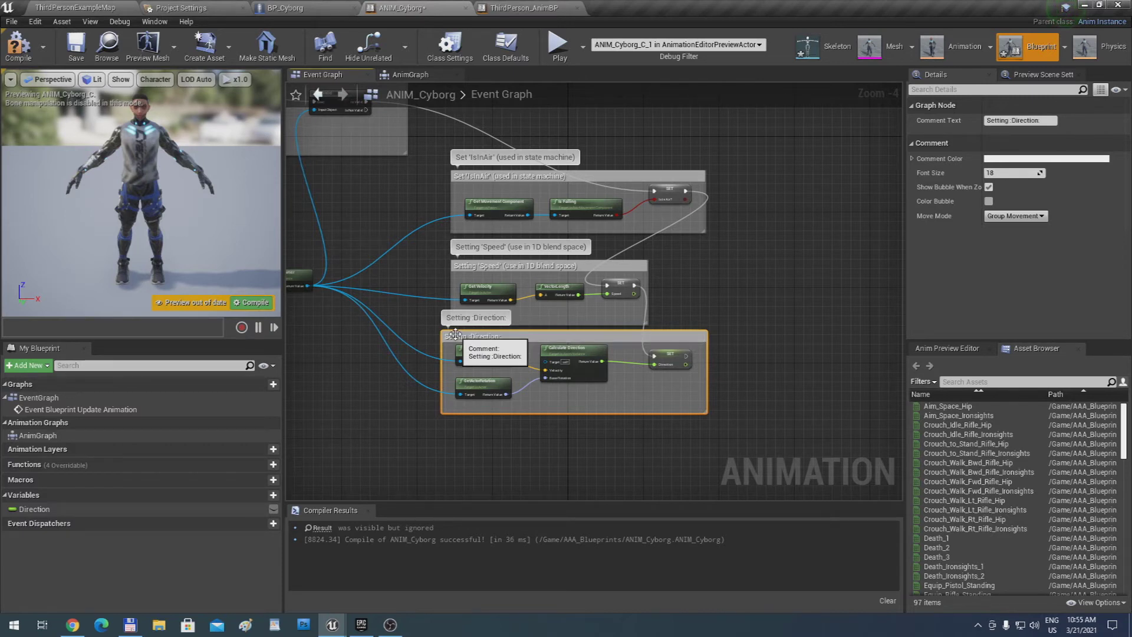
left_click_drag(513, 340, 523, 341)
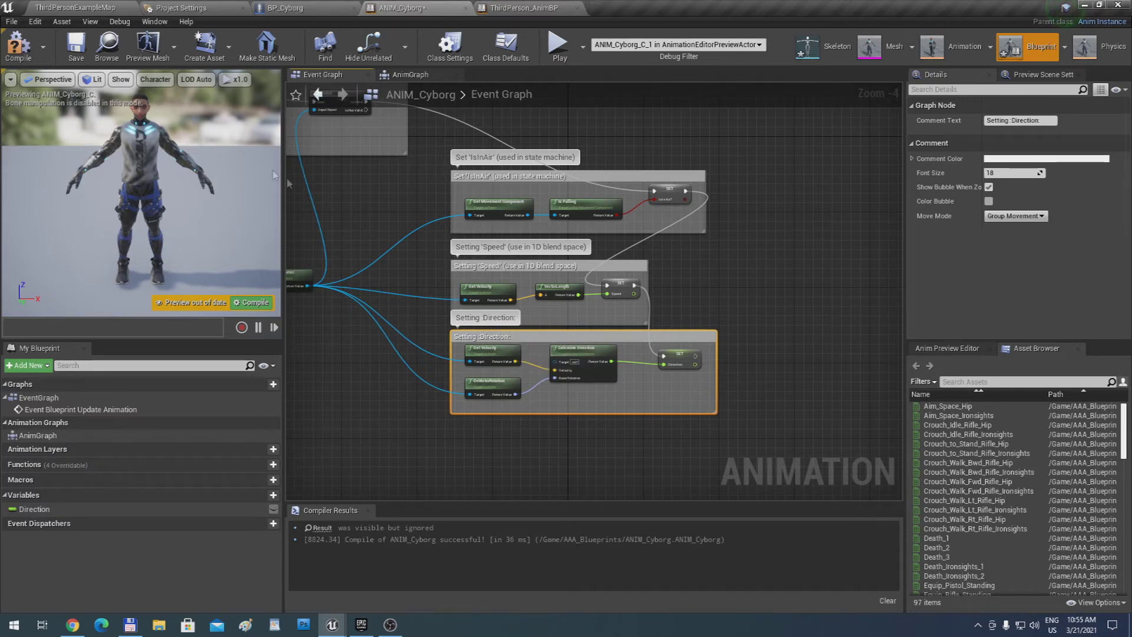
left_click(18, 52)
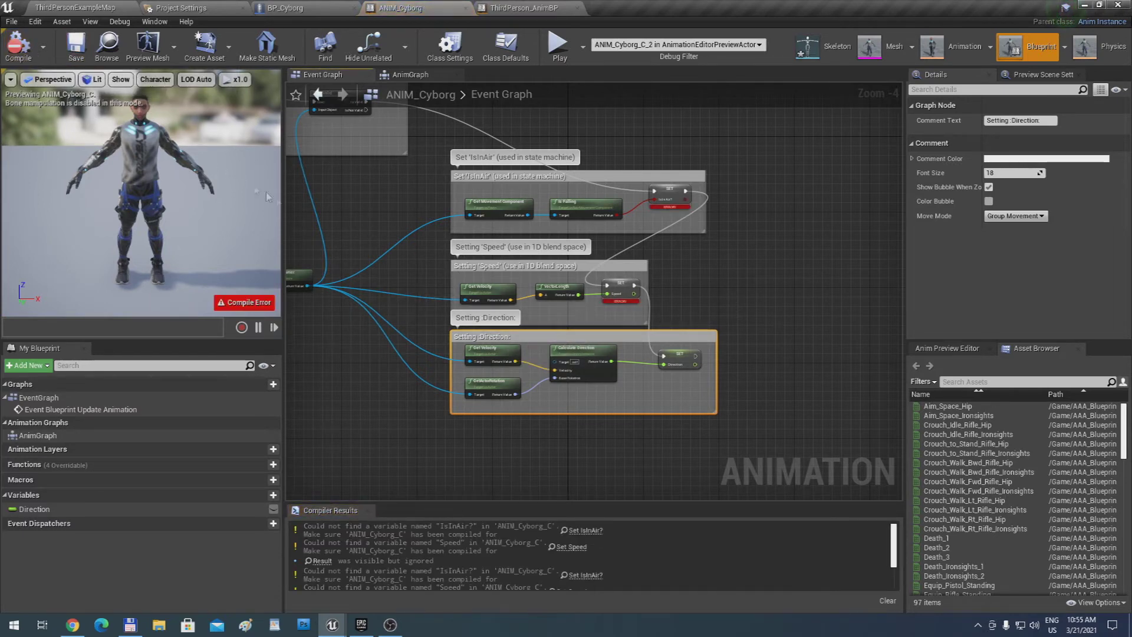
Create the missing Speed and IsInAir? variables from their erroring SET nodes in the Event Graph
scroll(633, 296, "up", 4)
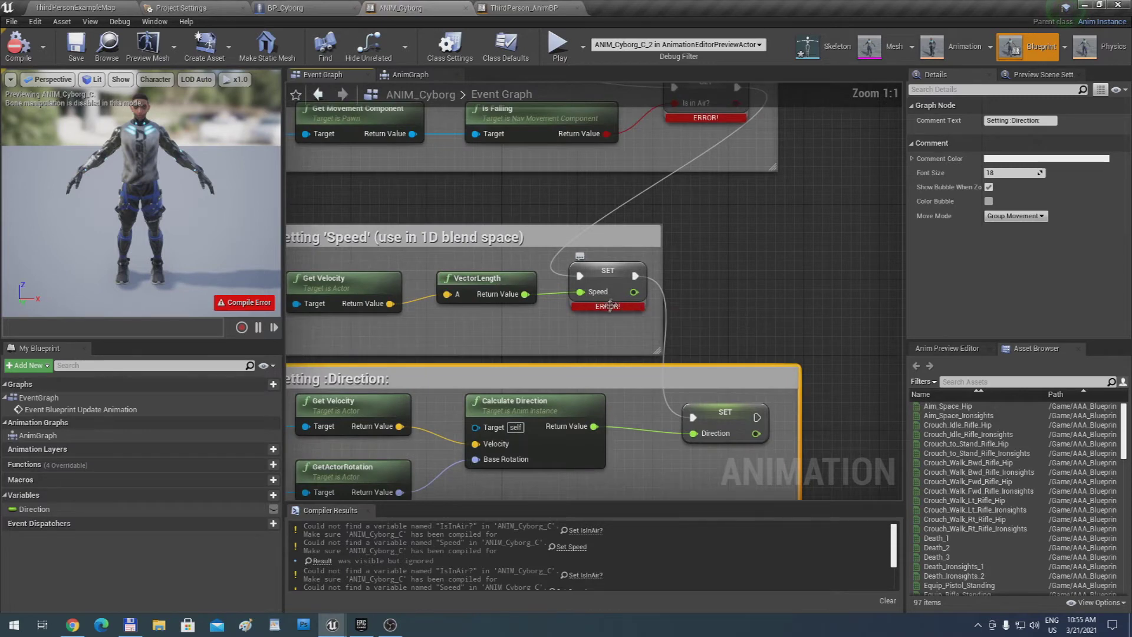
right_click(609, 308)
left_click(656, 336)
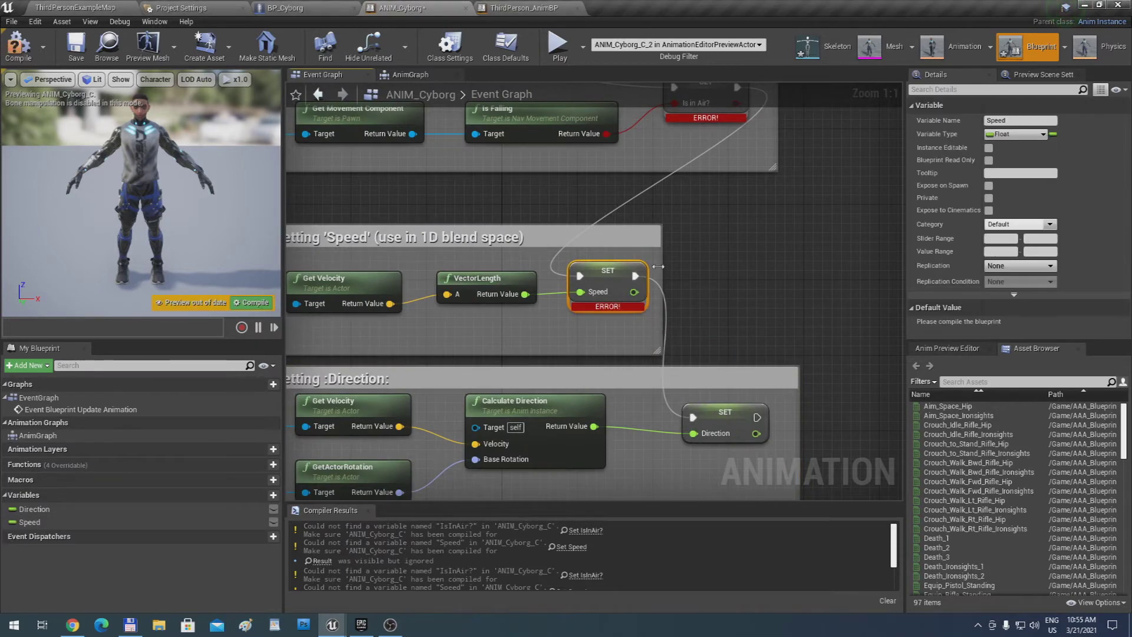
right_click_drag(659, 266, 624, 400)
right_click(661, 269)
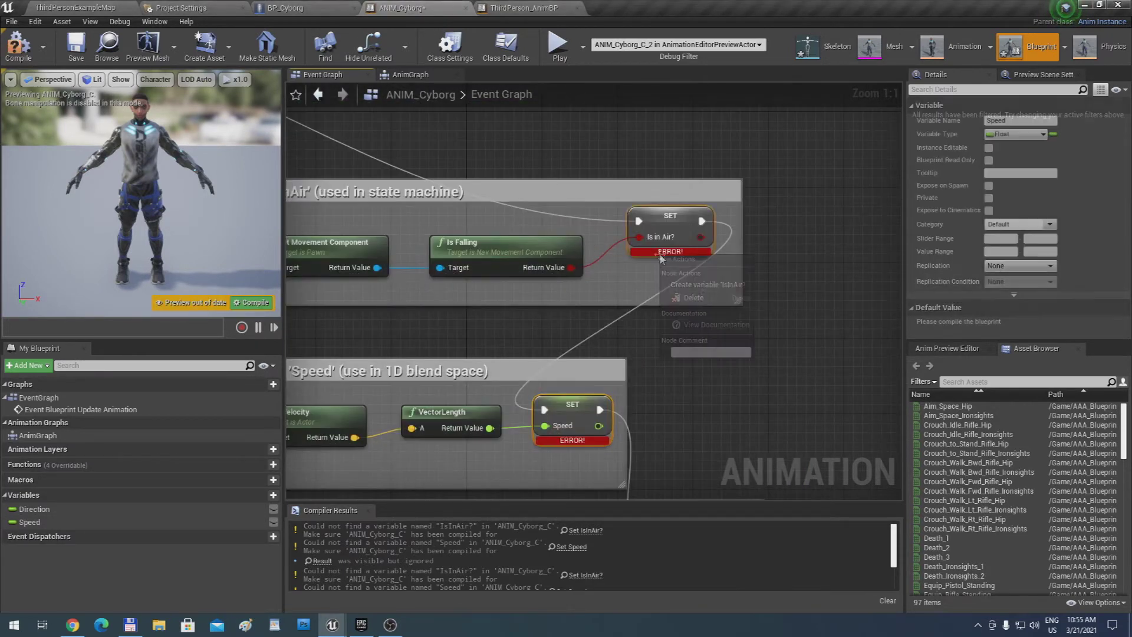
left_click(700, 282)
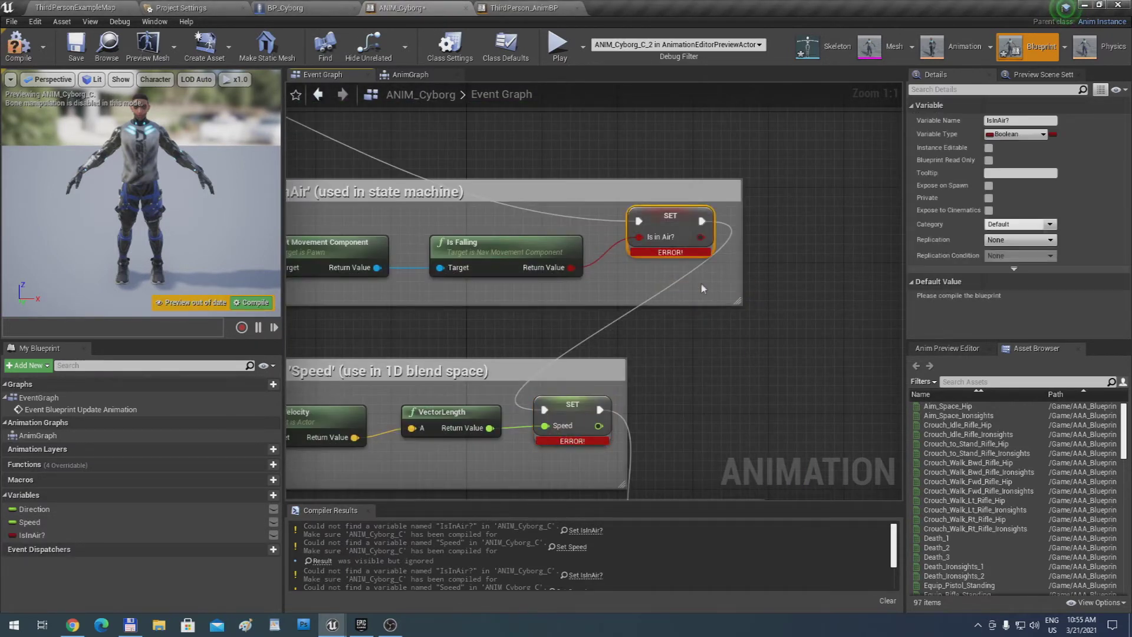
Compile and save the ANIM_Cyborg blueprint with its new variables
left_click(18, 47)
left_click(72, 47)
scroll(583, 268, "down", 6)
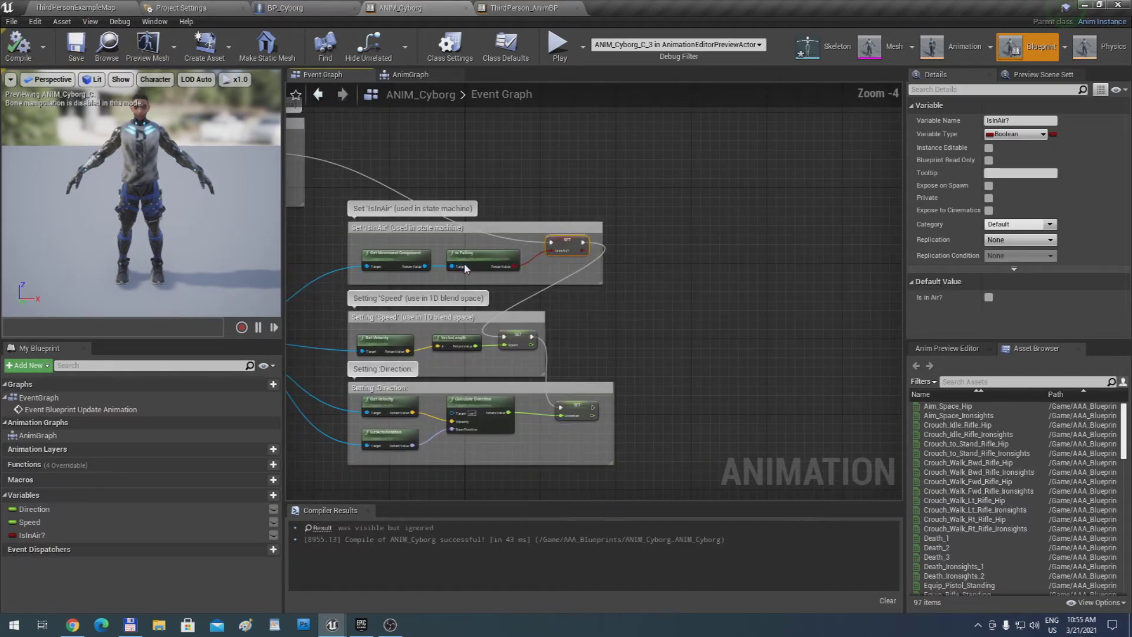
scroll(507, 243, "up", 1)
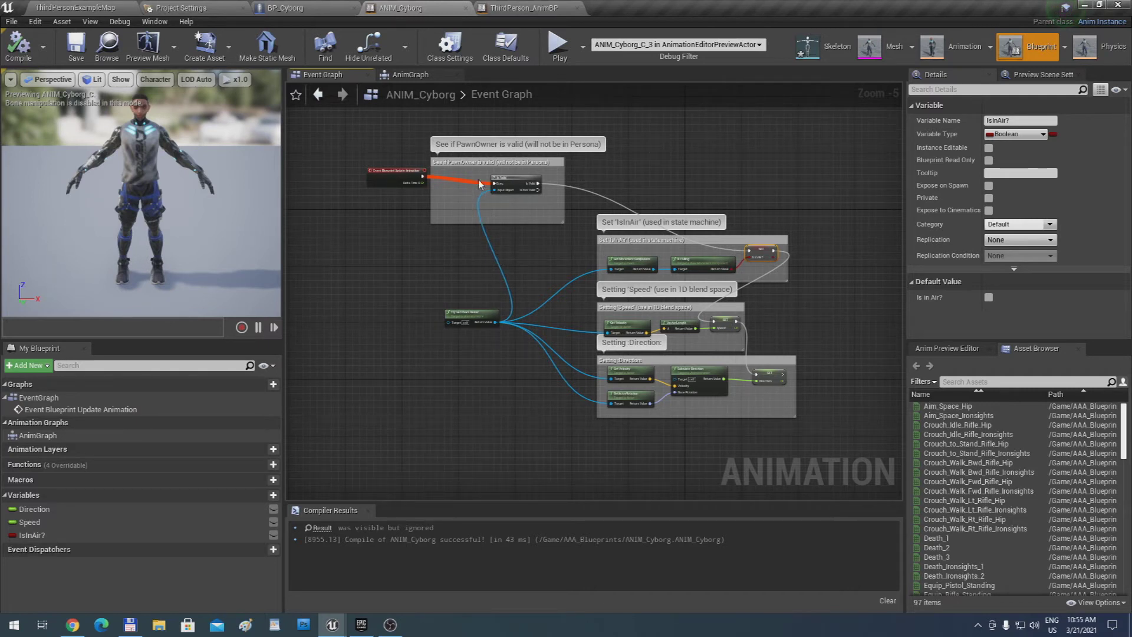
Add a new state machine to the AnimGraph and connect it to the Output Pose result
left_click(408, 75)
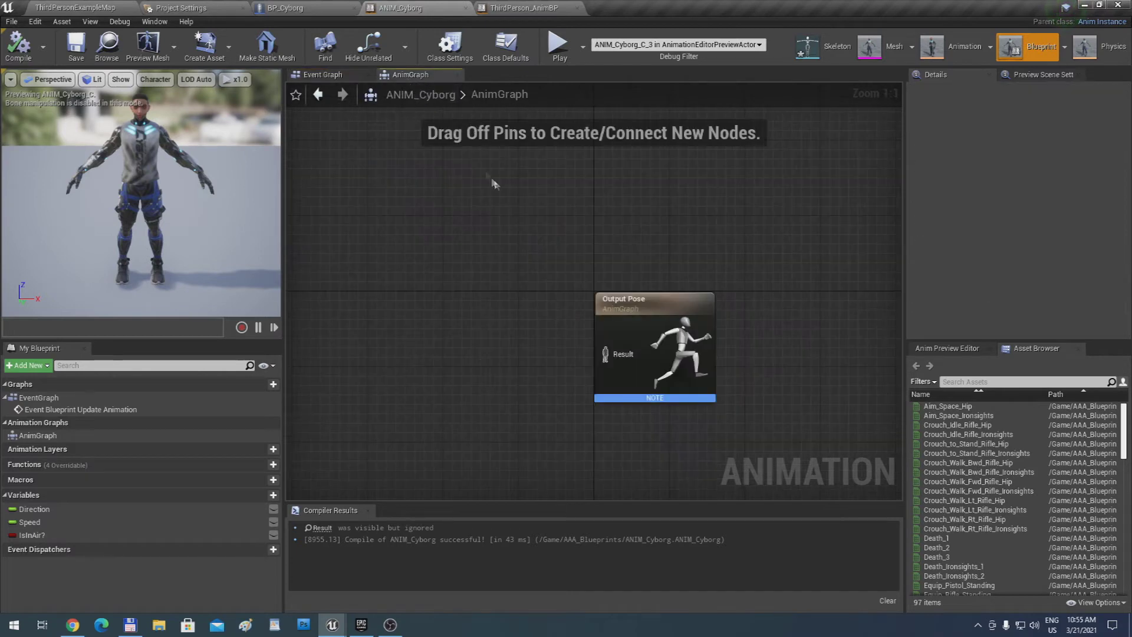
right_click(420, 340)
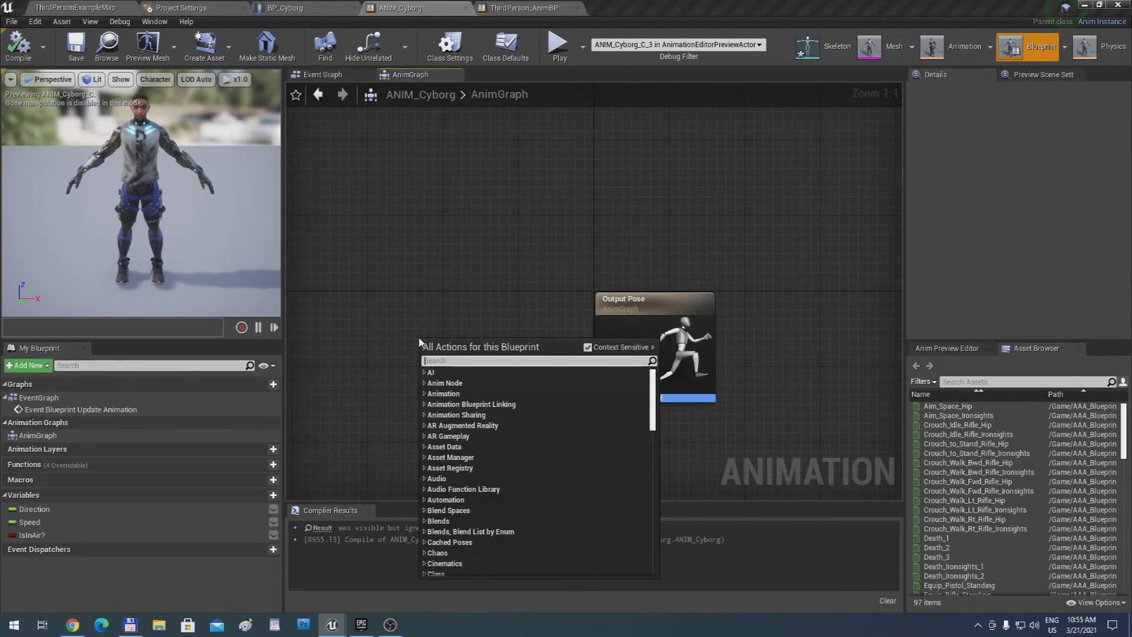
type("loco")
key("BackSpace")
key("BackSpace")
key("BackSpace")
key("BackSpace")
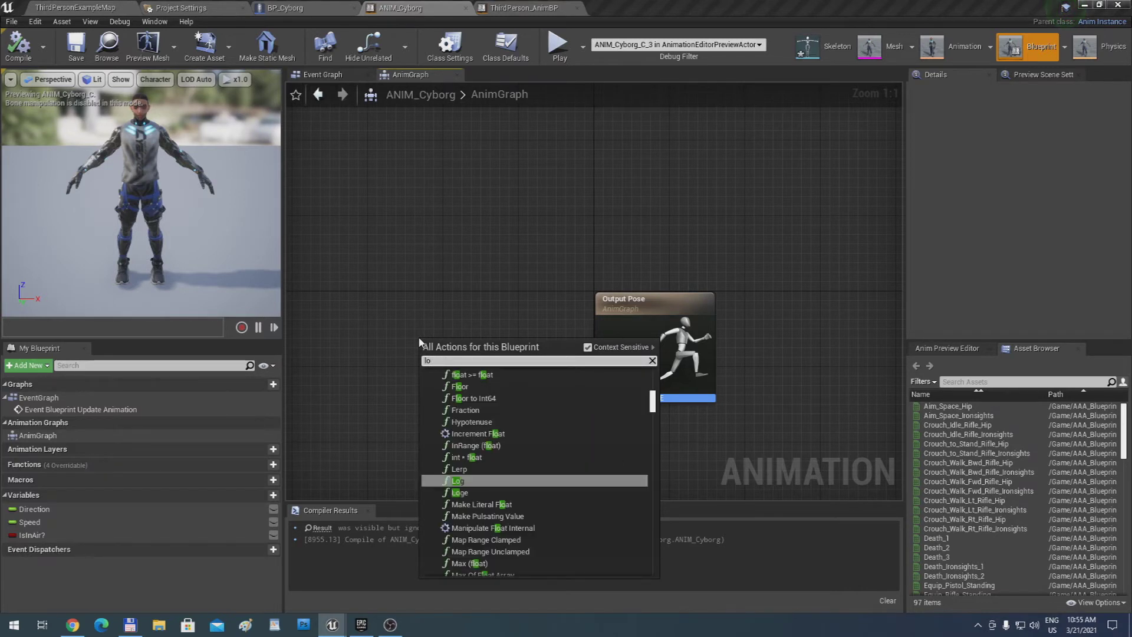
type("state mac")
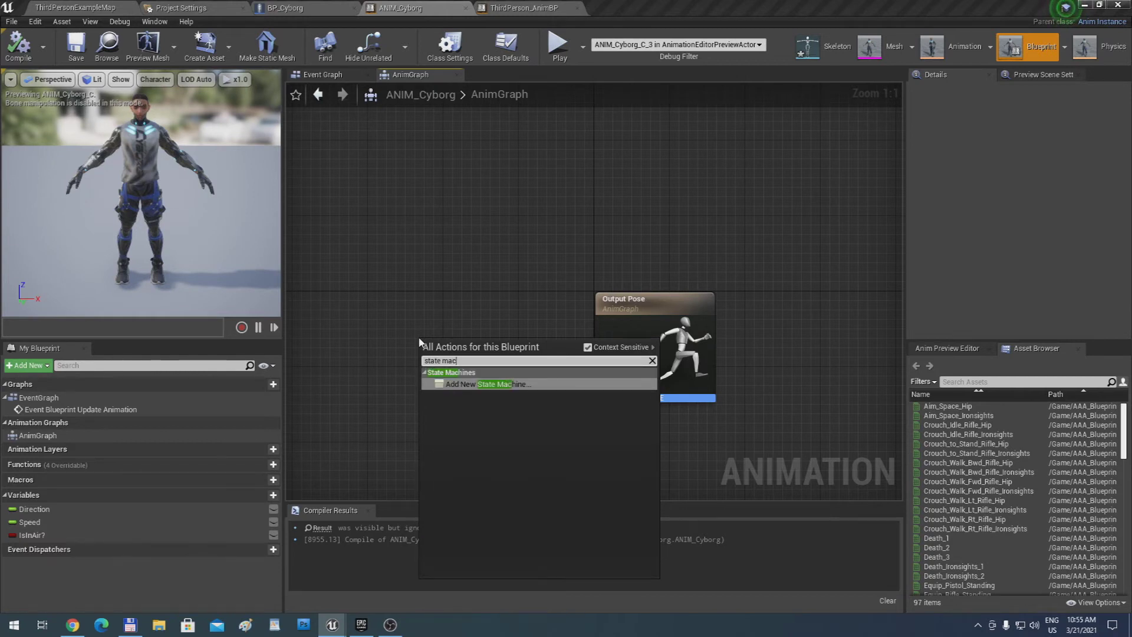
key("Return")
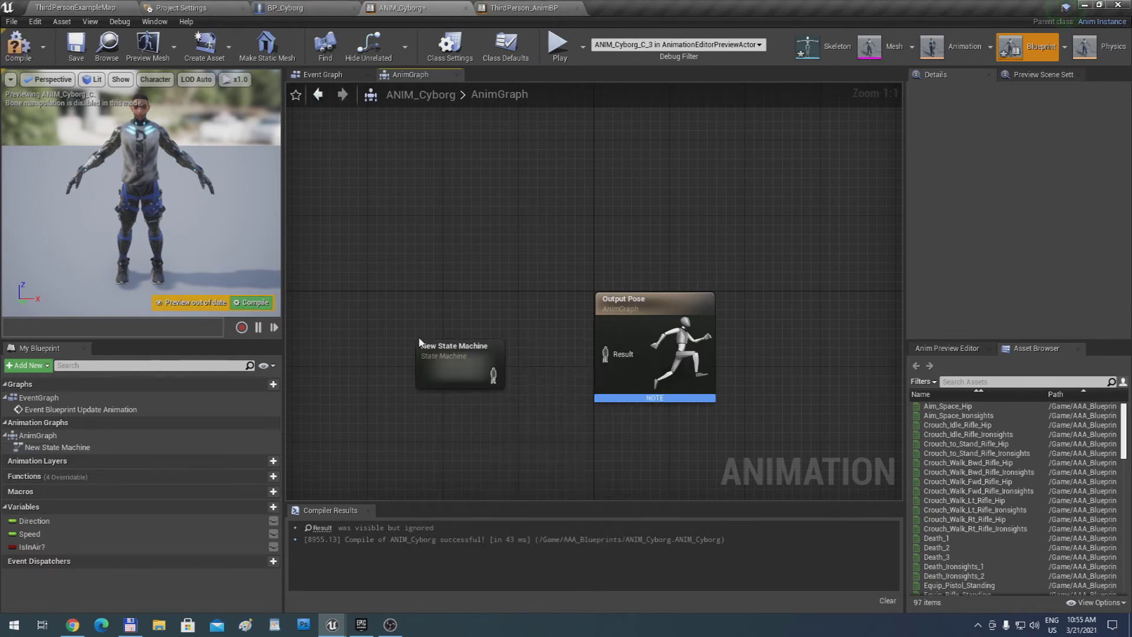
left_click_drag(460, 375, 605, 354)
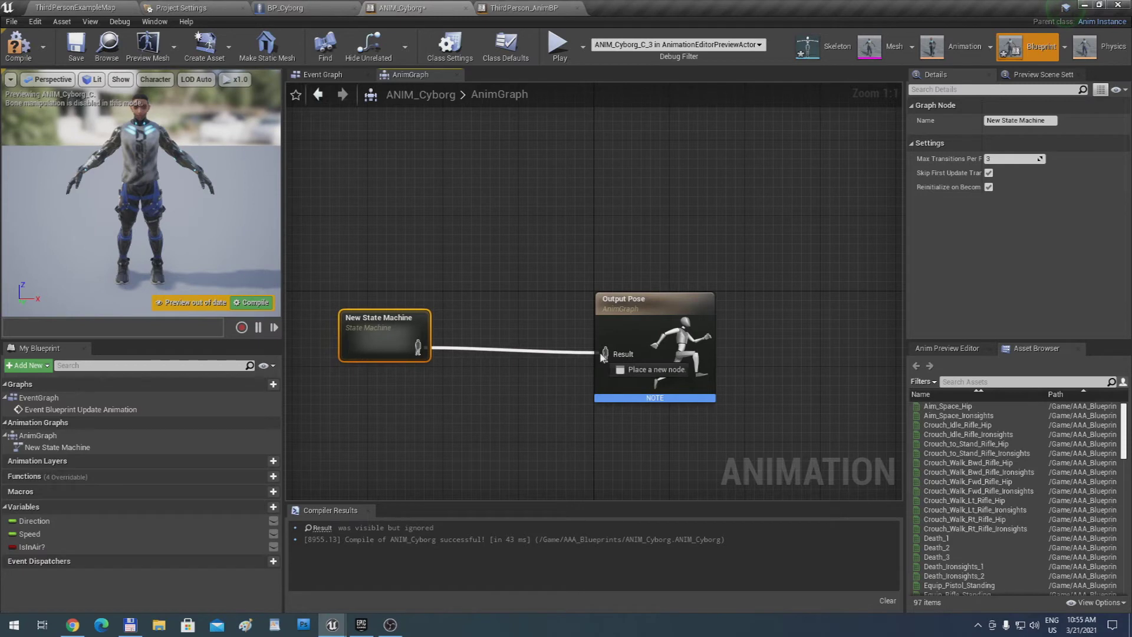
Inside the new state machine, add a state named IDLE linked from Entry and line it up with the Entry node
double_click(413, 342)
left_click_drag(460, 316, 685, 331)
left_click(720, 359)
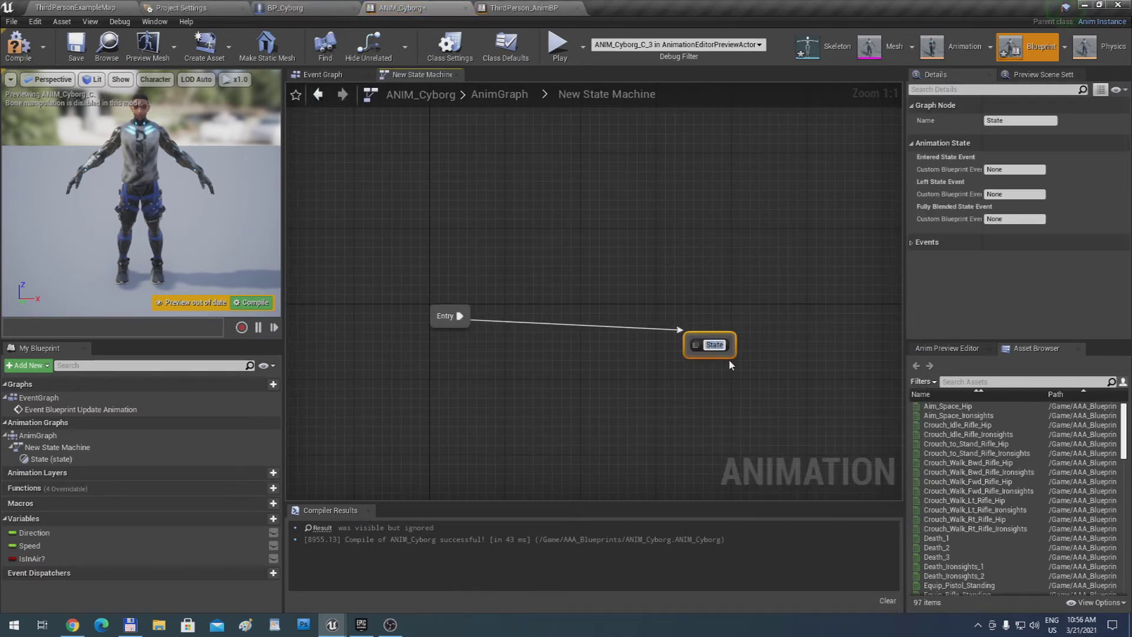
type("IDLE")
key("Return")
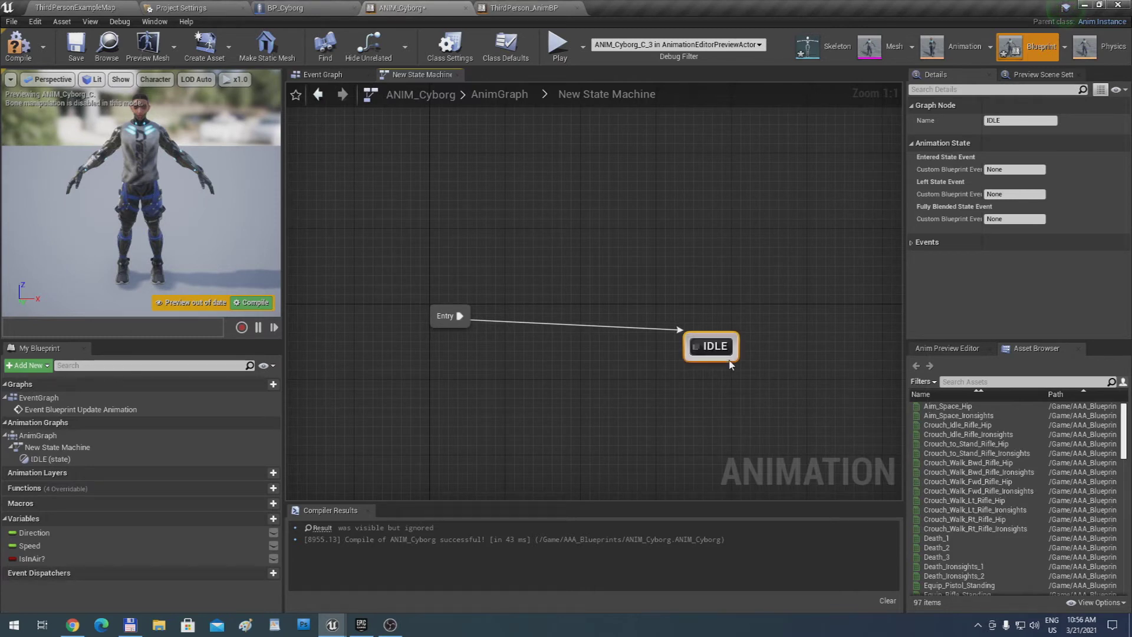
left_click_drag(710, 345, 682, 317)
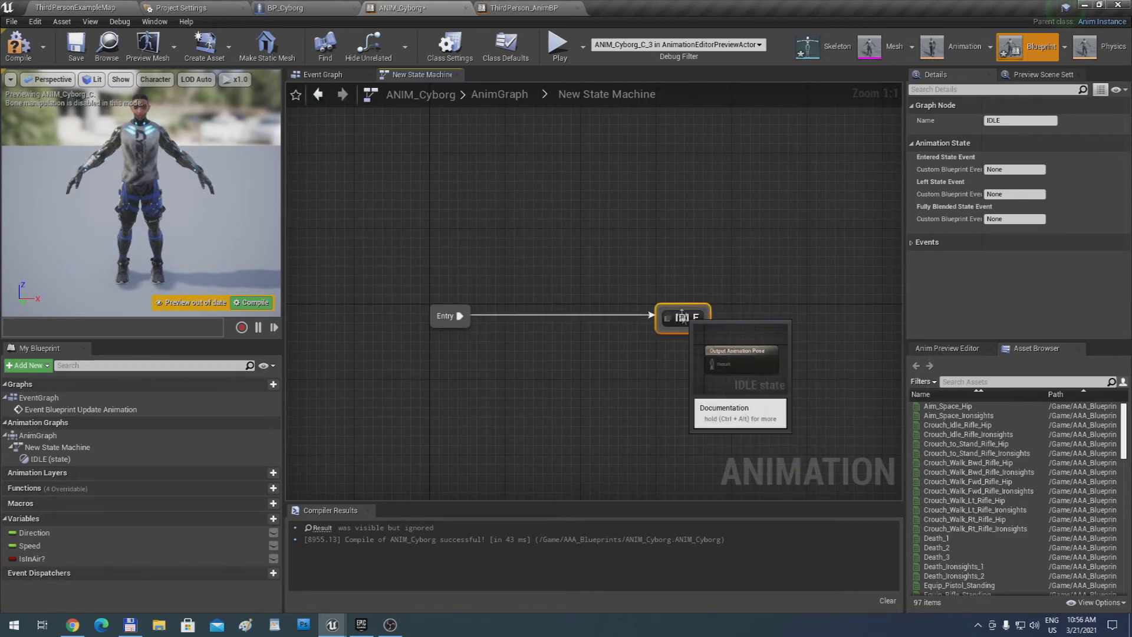
In the IDLE state, feed the ThirdPersonIdle animation from AAA_Blueprints into the Output Animation Pose and compile the blueprint
double_click(682, 317)
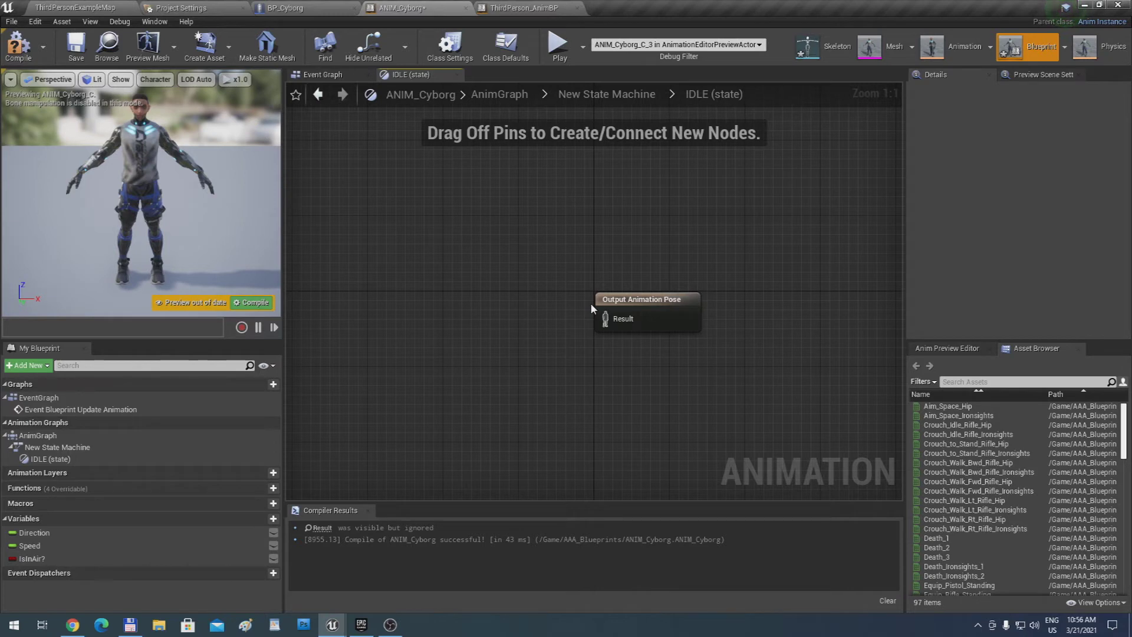
left_click(969, 382)
type("idle")
left_click(982, 482)
left_click_drag(835, 431, 605, 318)
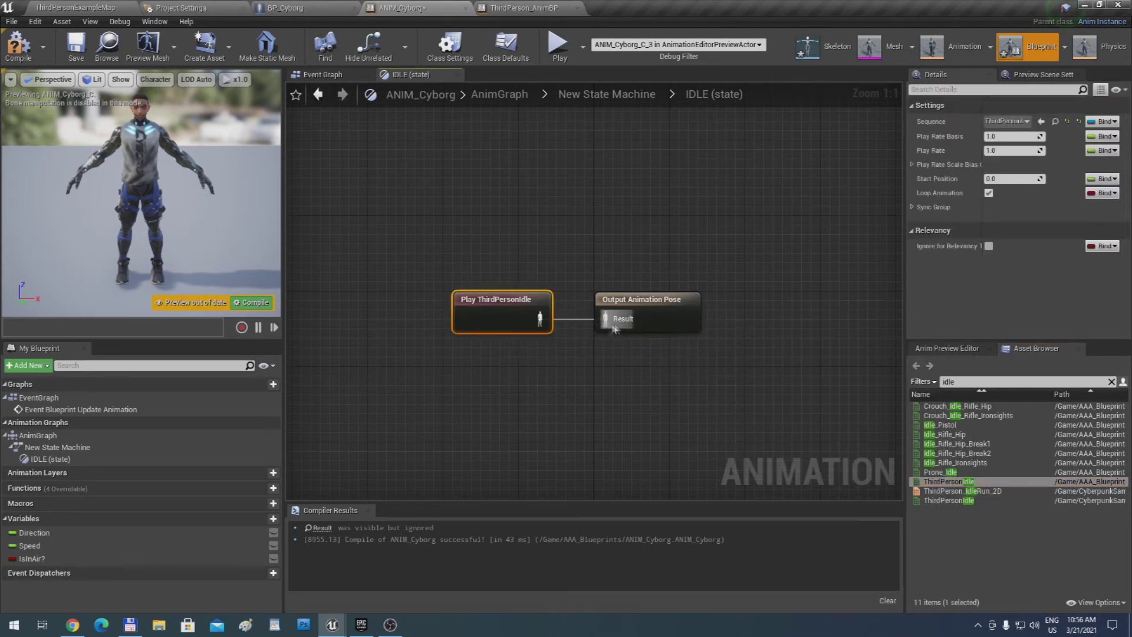
left_click(39, 51)
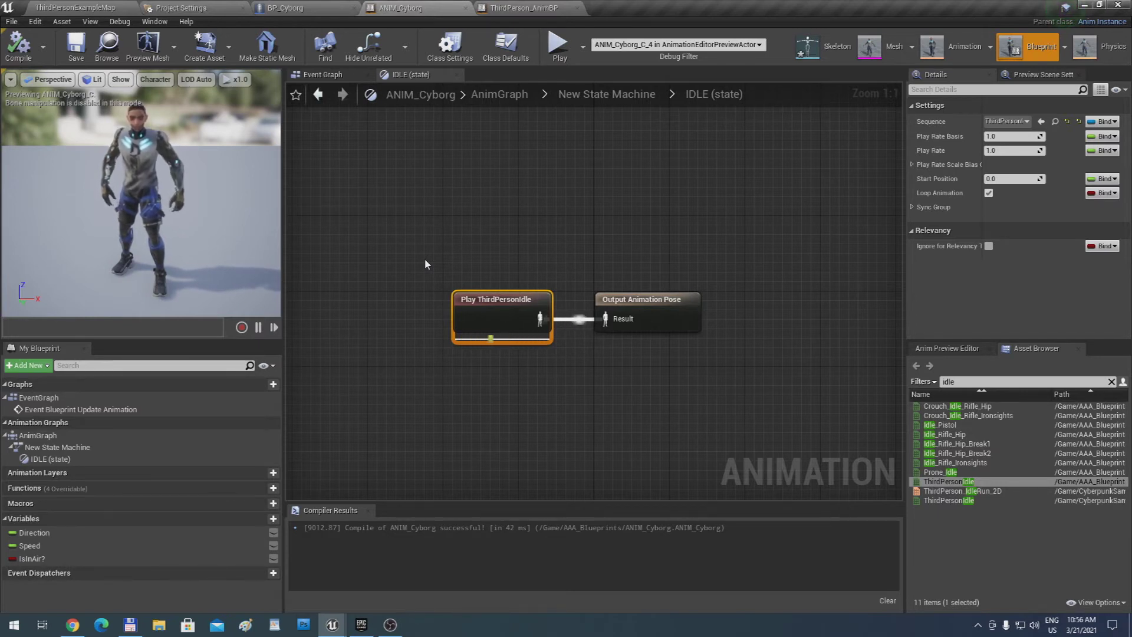
mouse_move(493, 317)
left_mouse_down()
mouse_move(479, 297)
mouse_move(504, 313)
left_mouse_up()
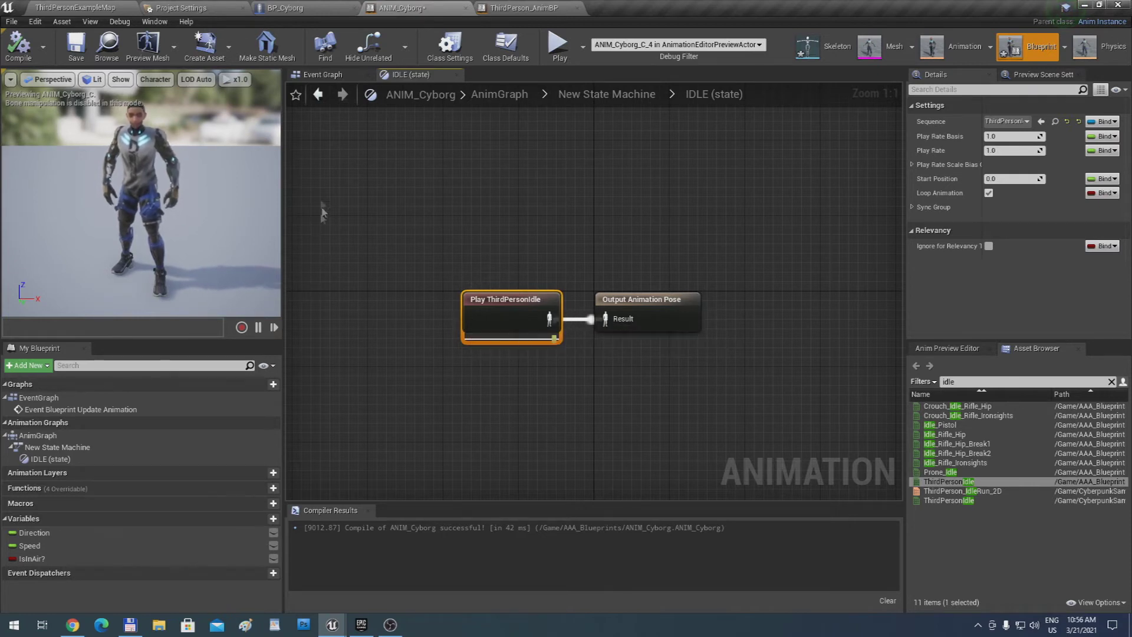
In the ThirdPersonExampleMap content browser, create a folder named Interface inside AAA_Blueprints and open it
left_click(167, 6)
left_click(77, 7)
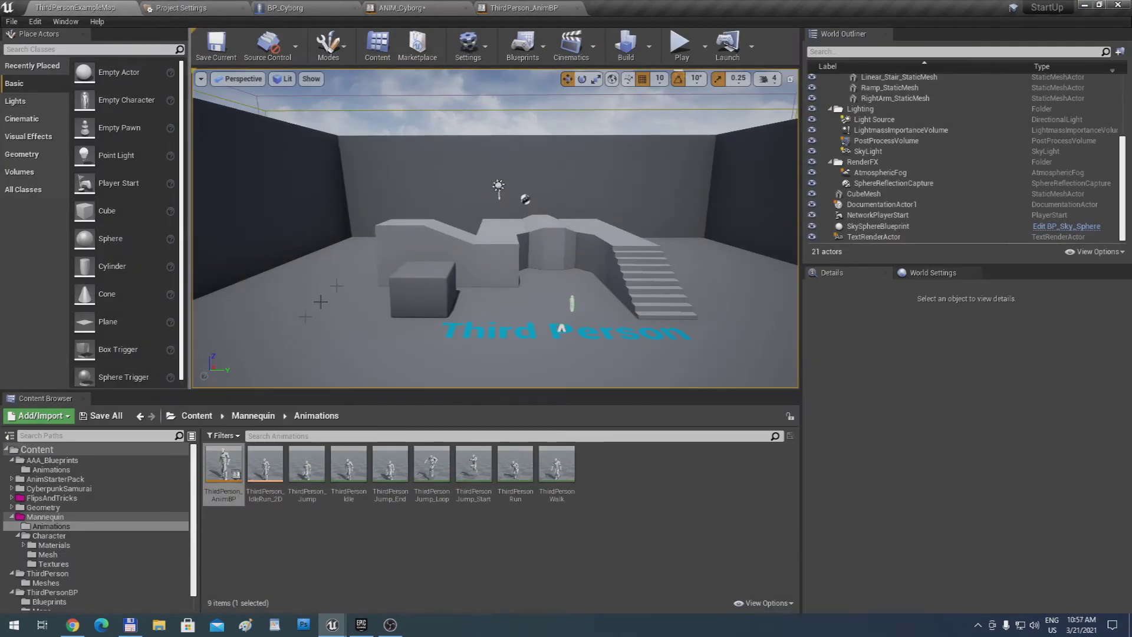
left_click(75, 462)
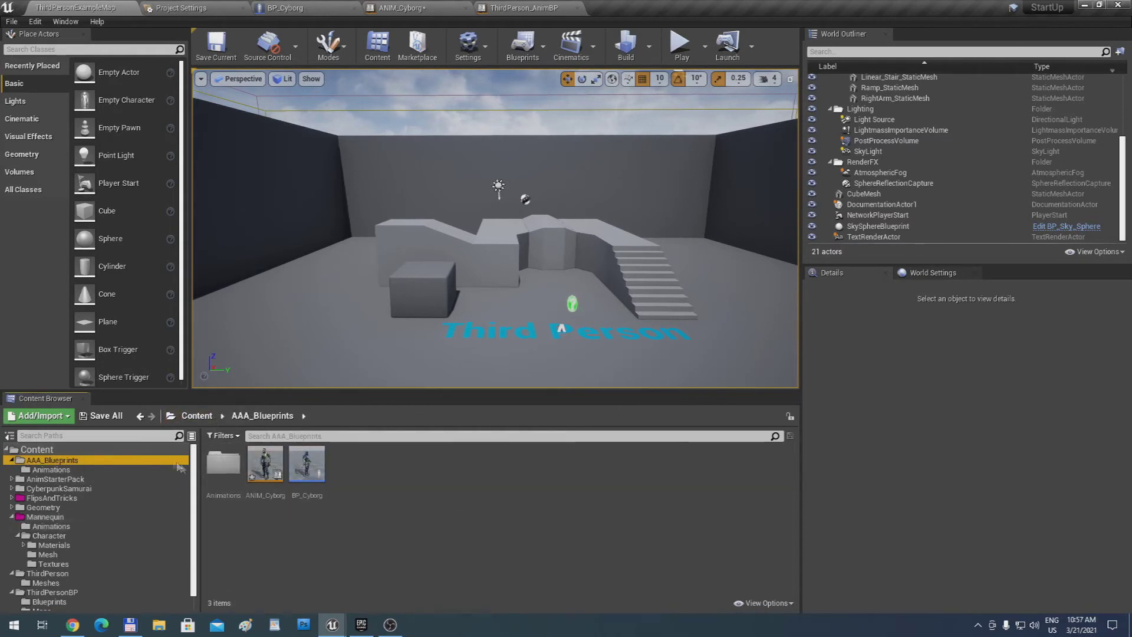
right_click(338, 532)
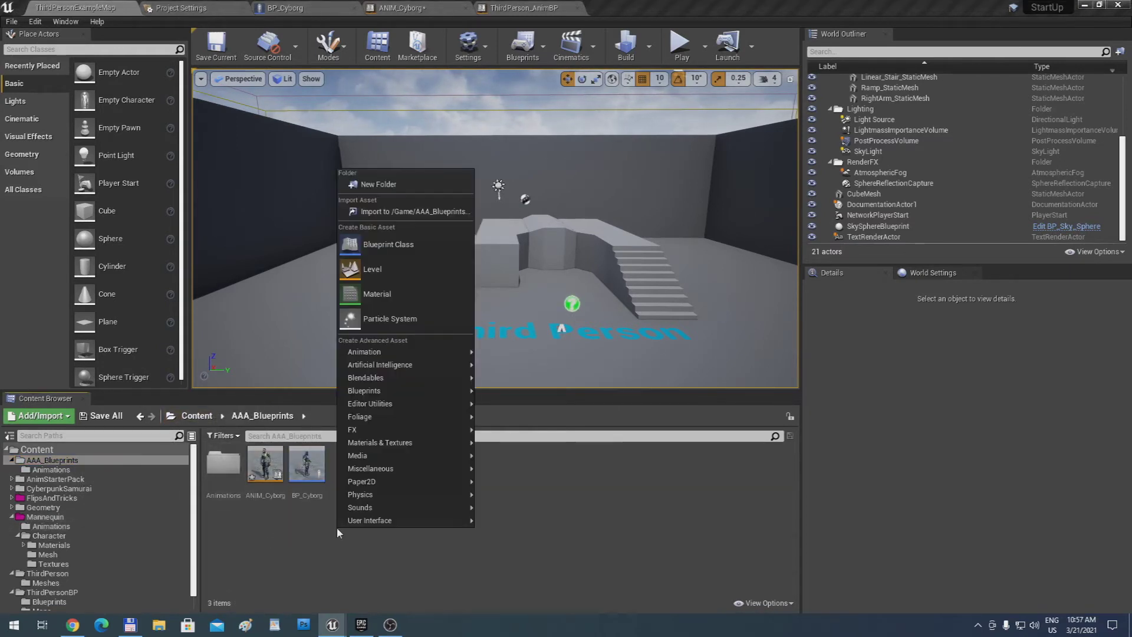
left_click(389, 184)
type("Interface")
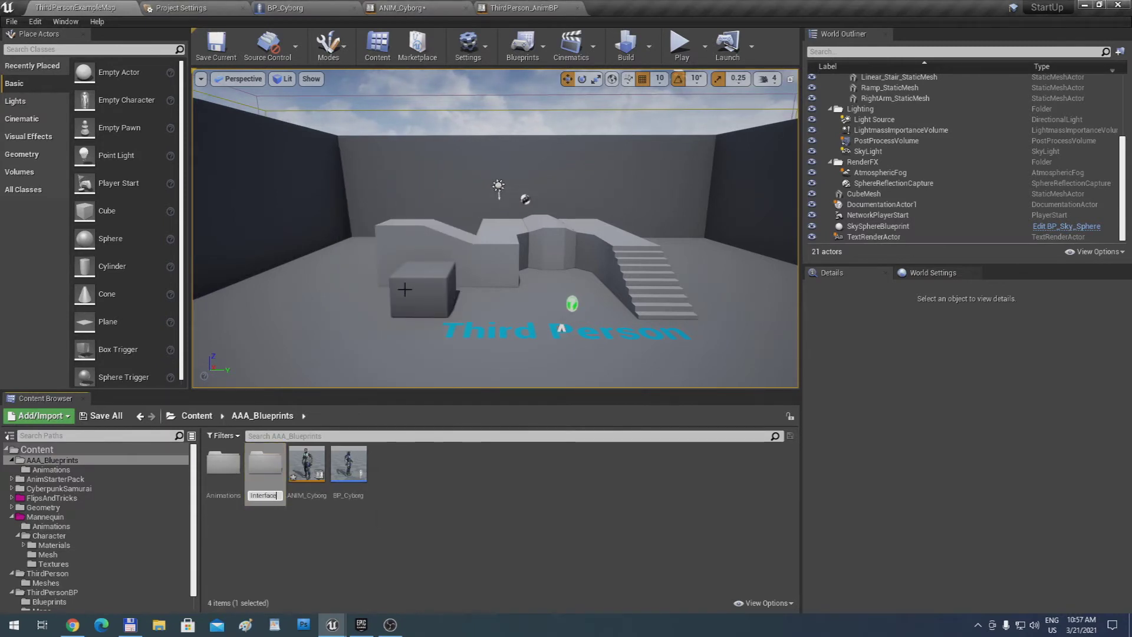
key("Return")
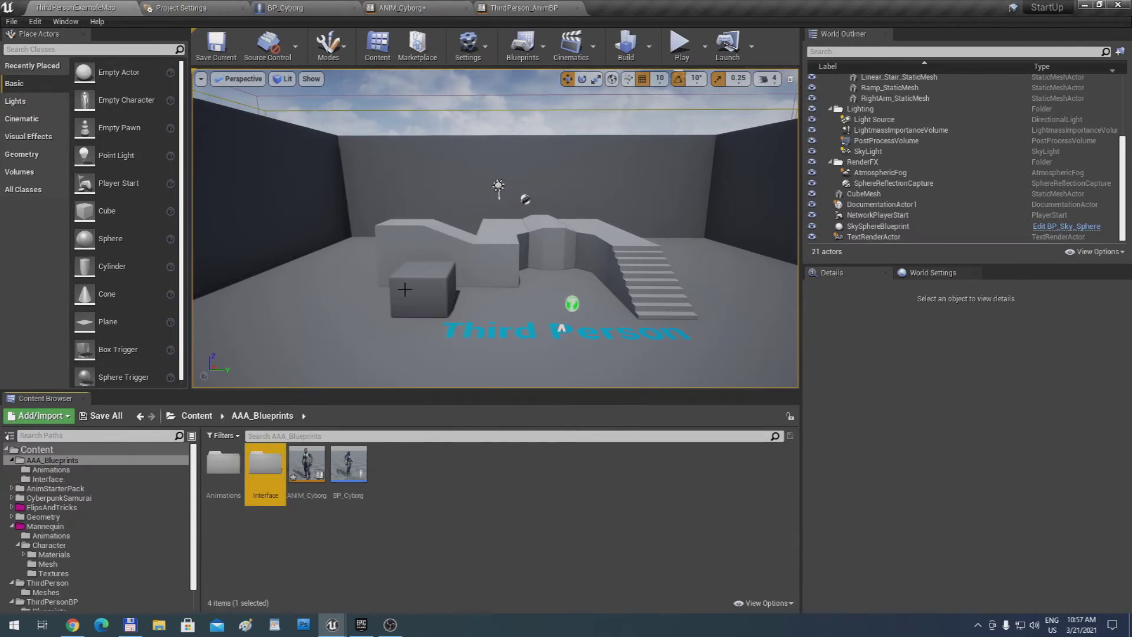
double_click(268, 467)
right_click(280, 481)
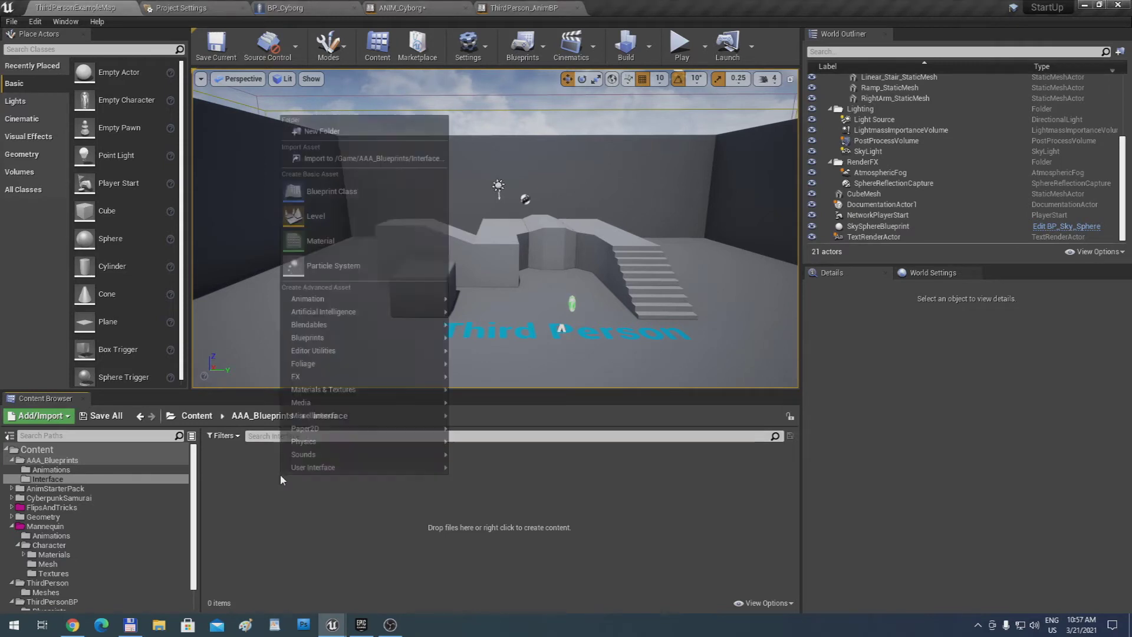
left_click(375, 190)
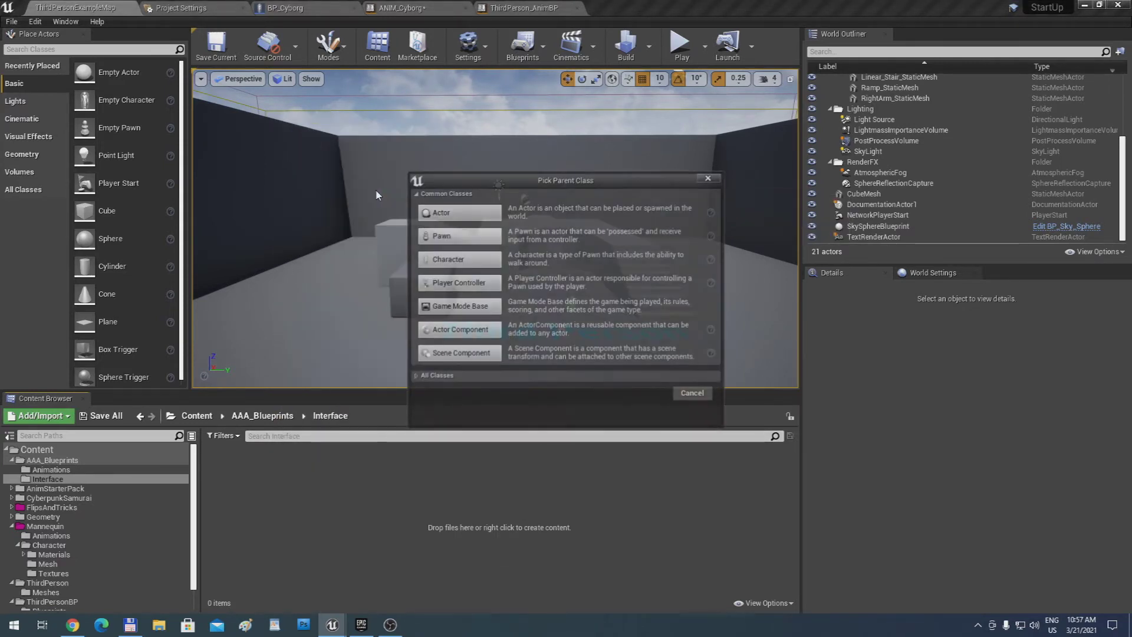
left_click(694, 394)
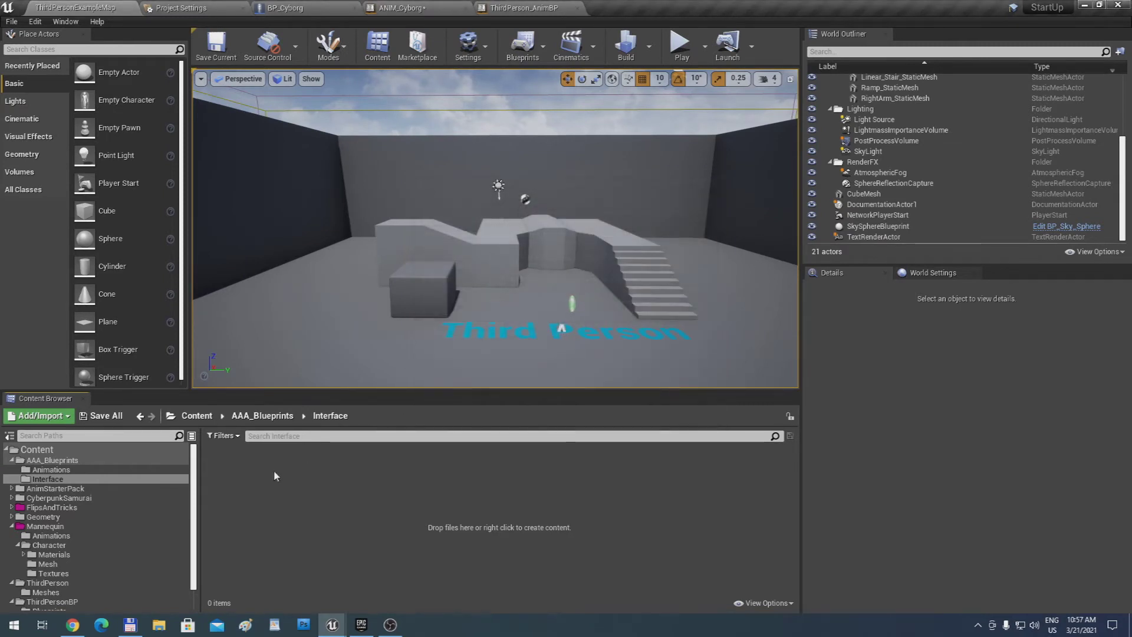
Create a Blueprint Interface named INT_Anim in the Interface folder
right_click(273, 472)
mouse_move(401, 337)
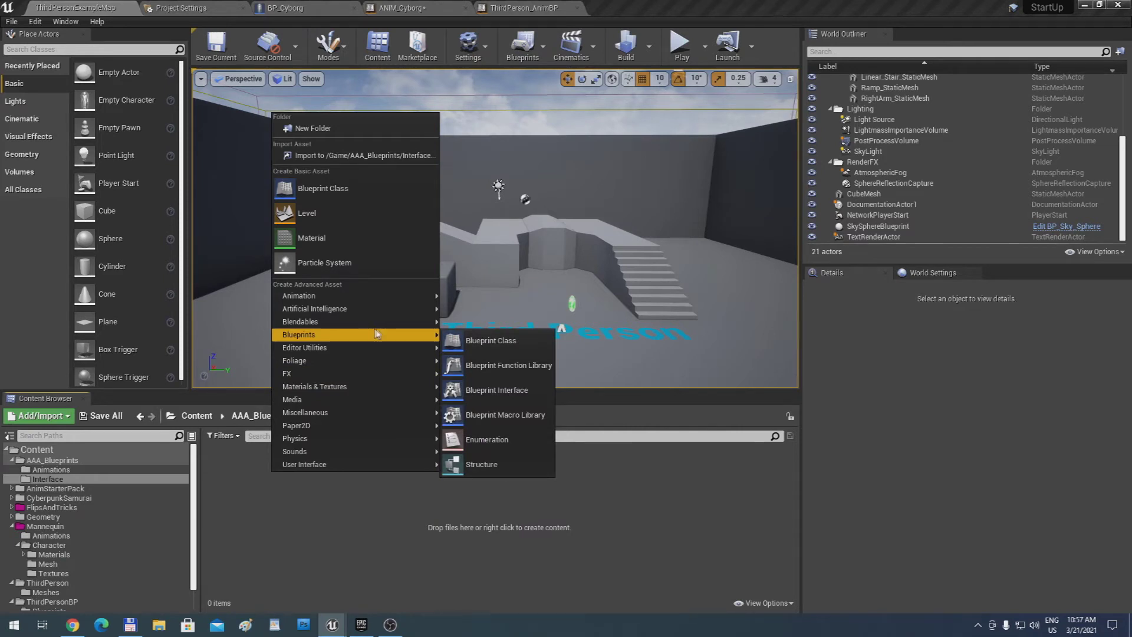
left_click(495, 390)
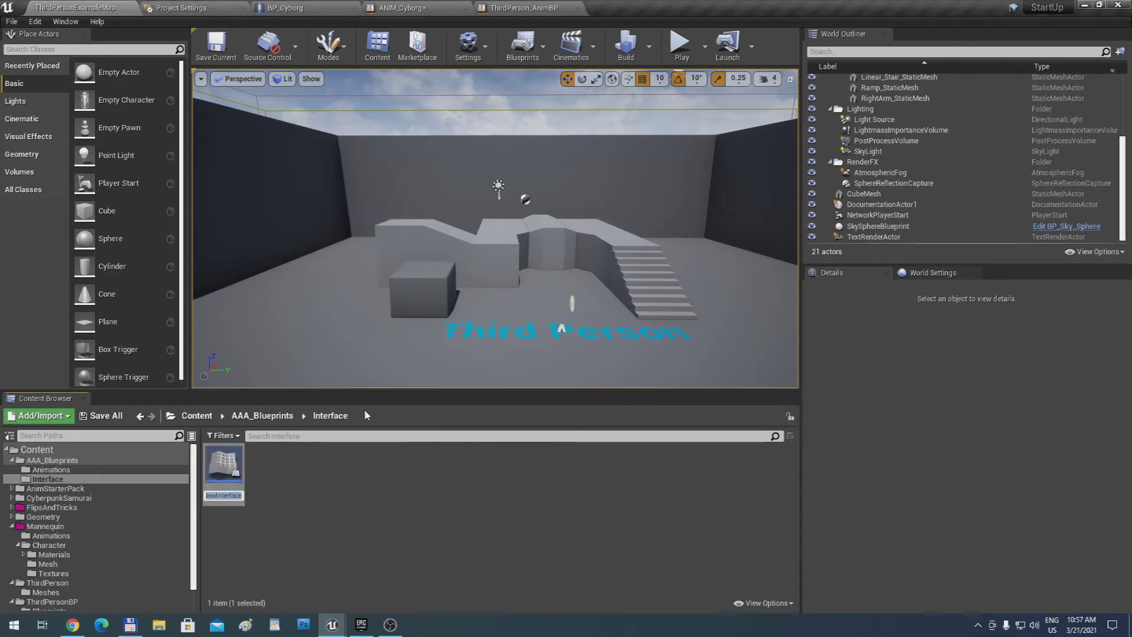
type("INT")
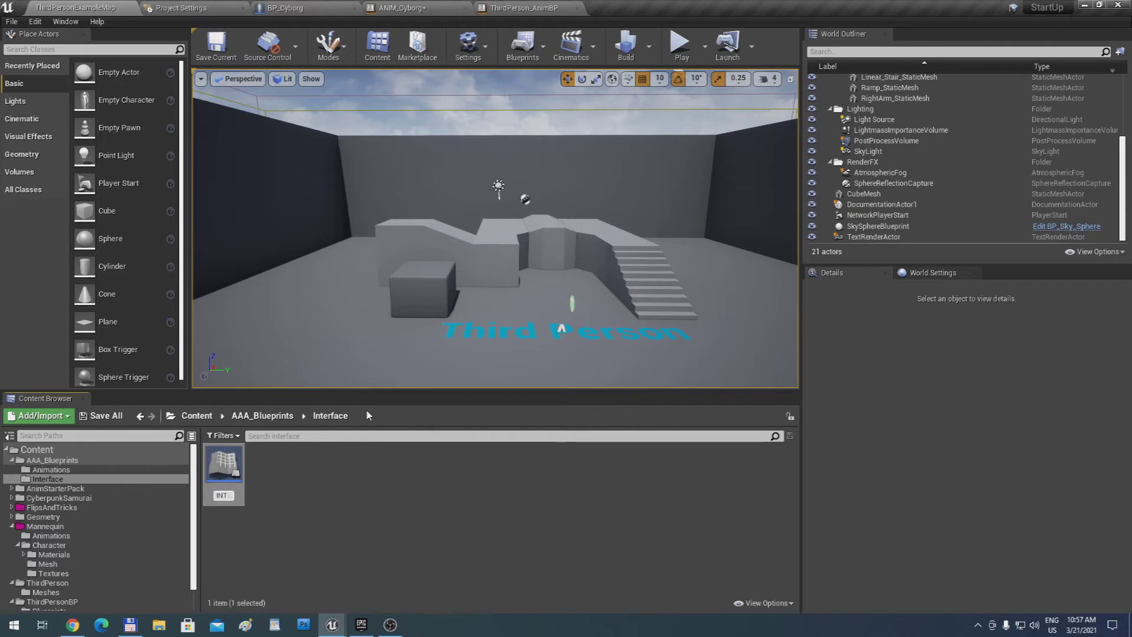
type("_Anim")
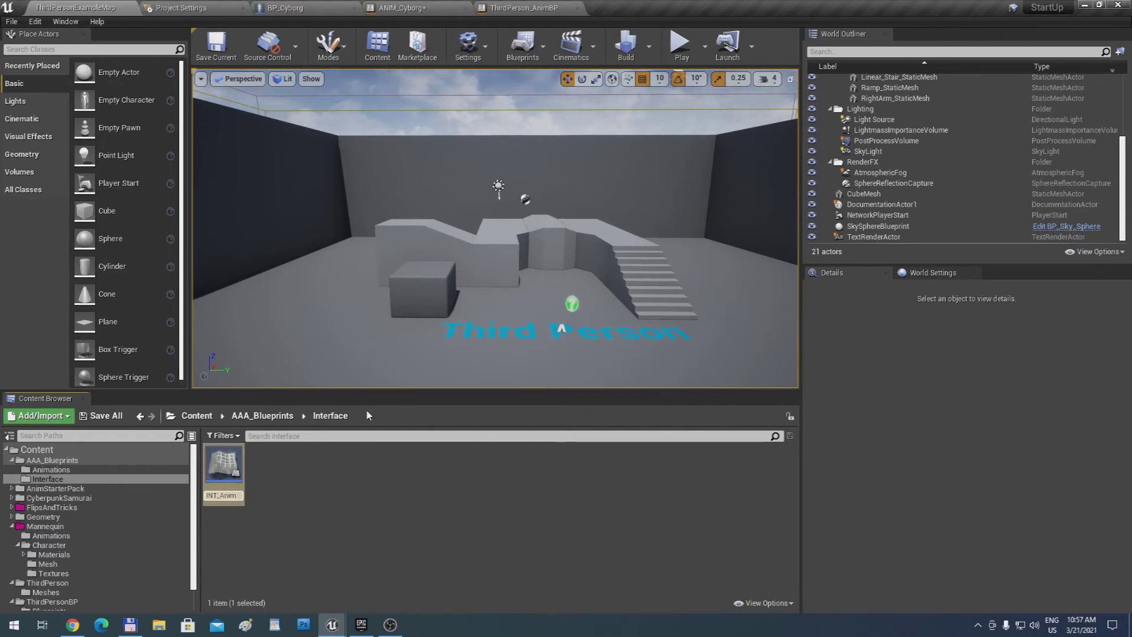
key("Return")
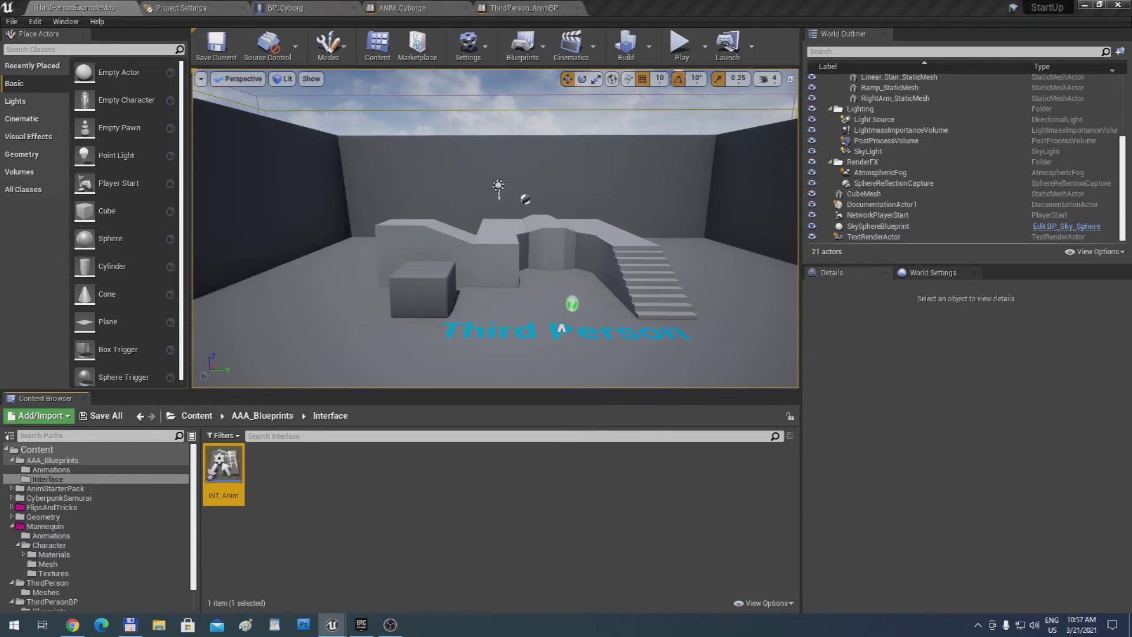
Open the INT_Anim Blueprint Interface for editing
double_click(224, 472)
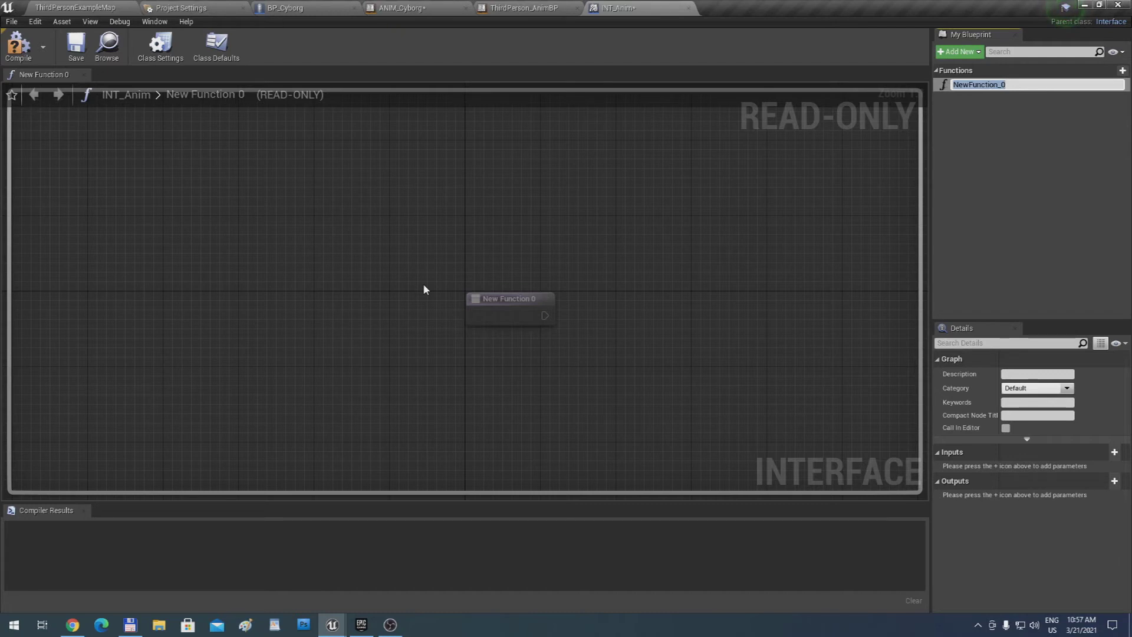
Look over the ANIM_Cyborg and BP_Cyborg blueprints and the Interface folder in AAA_Blueprints
left_click(289, 8)
left_click(175, 6)
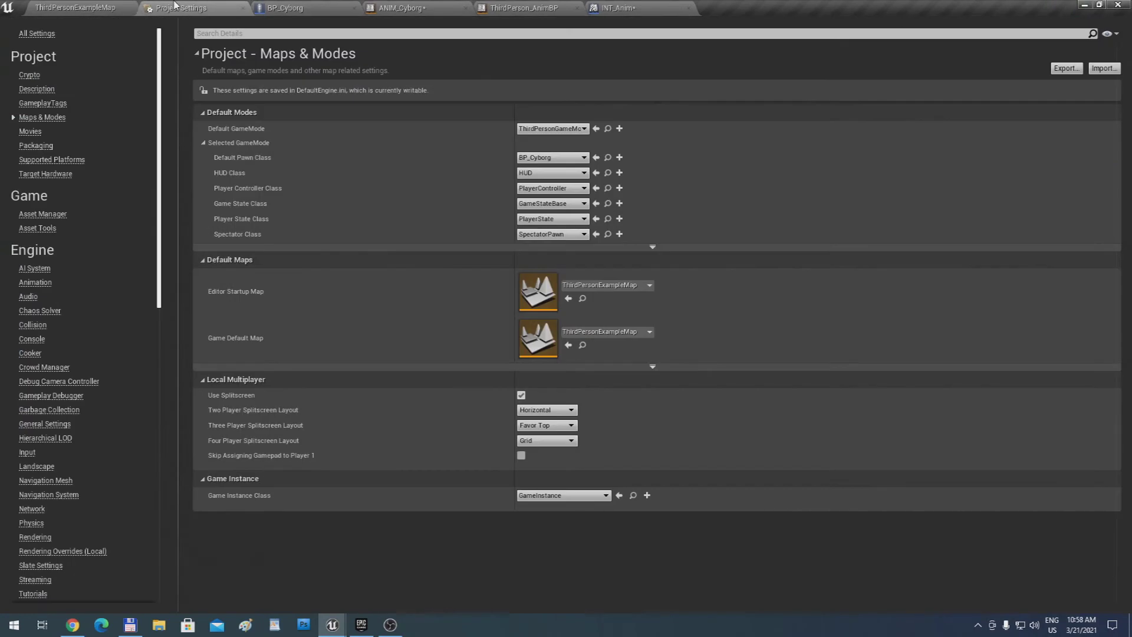
left_click(118, 7)
left_click(122, 463)
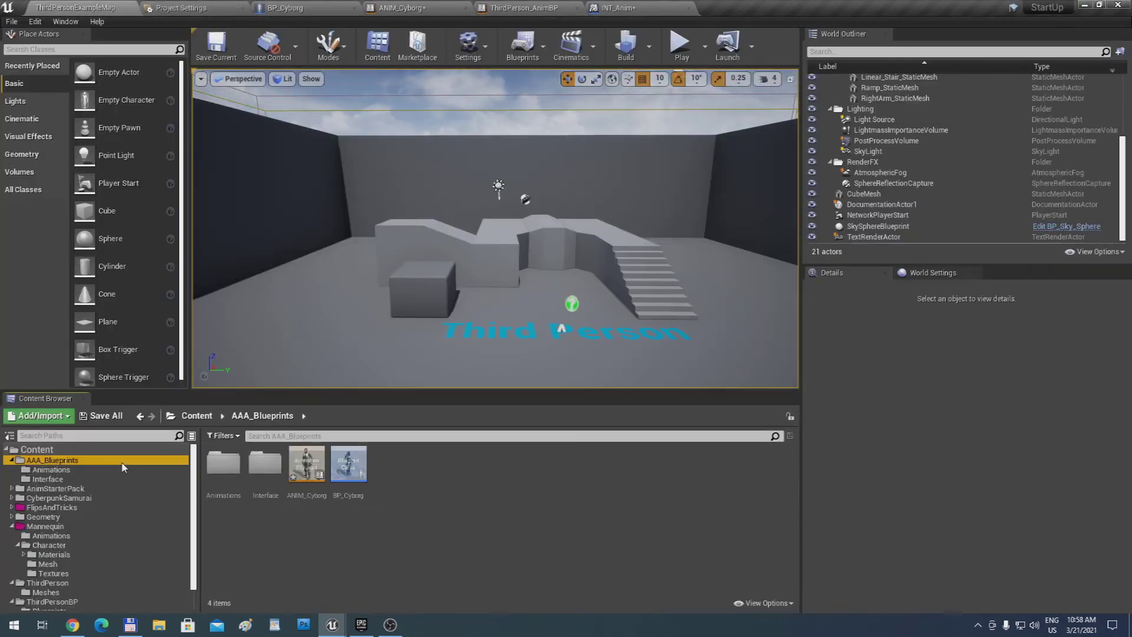
left_click(355, 470)
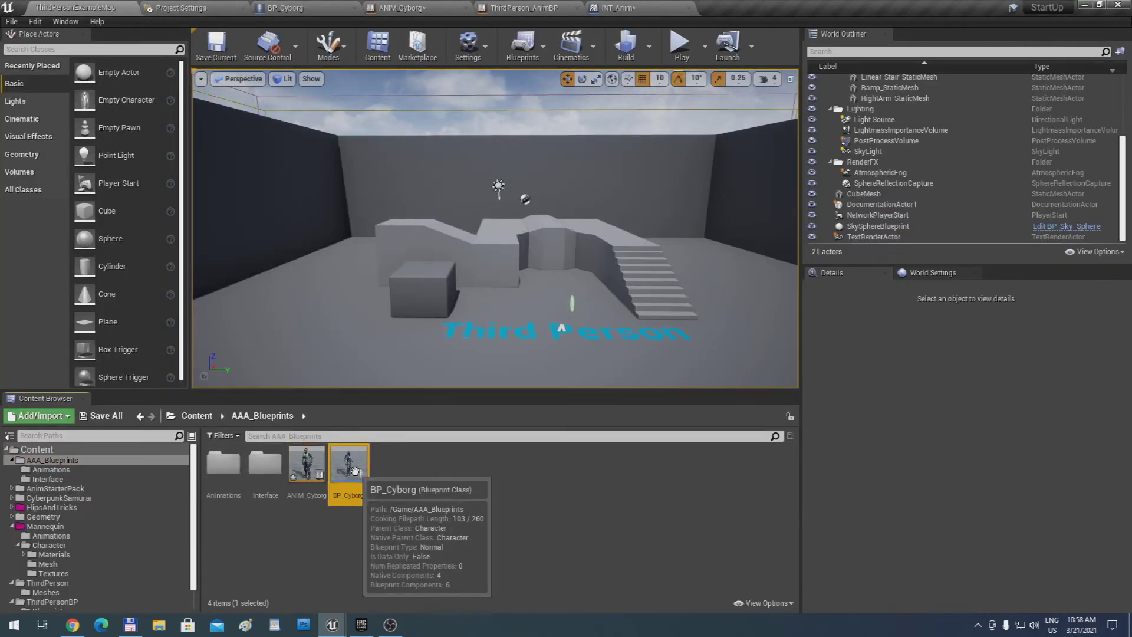
left_click(277, 467)
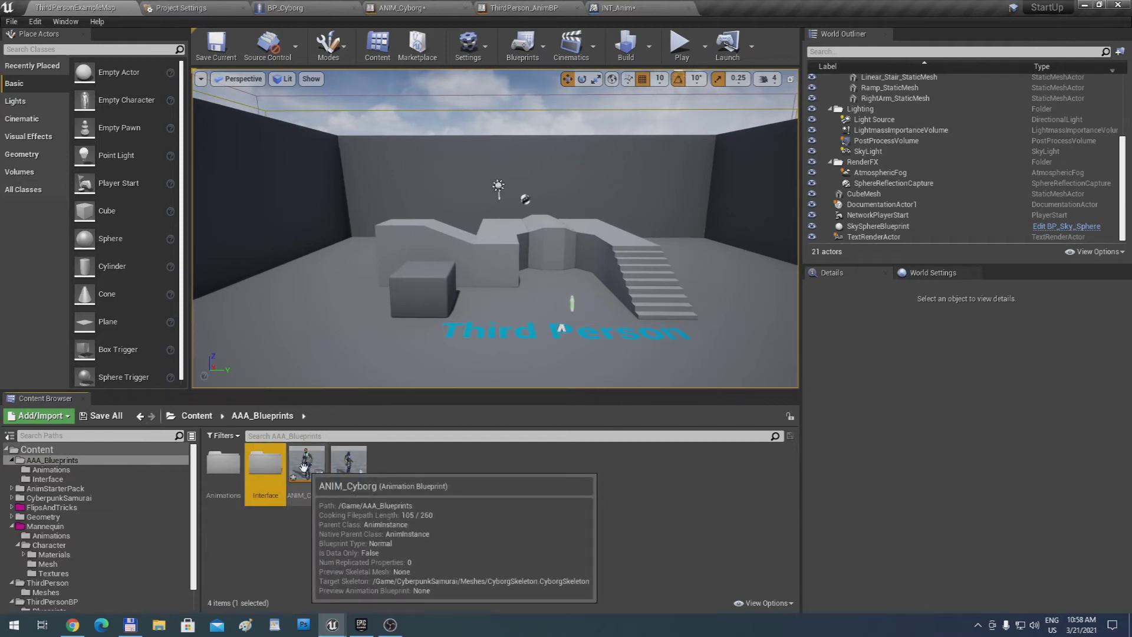
left_click(305, 464, "ctrl")
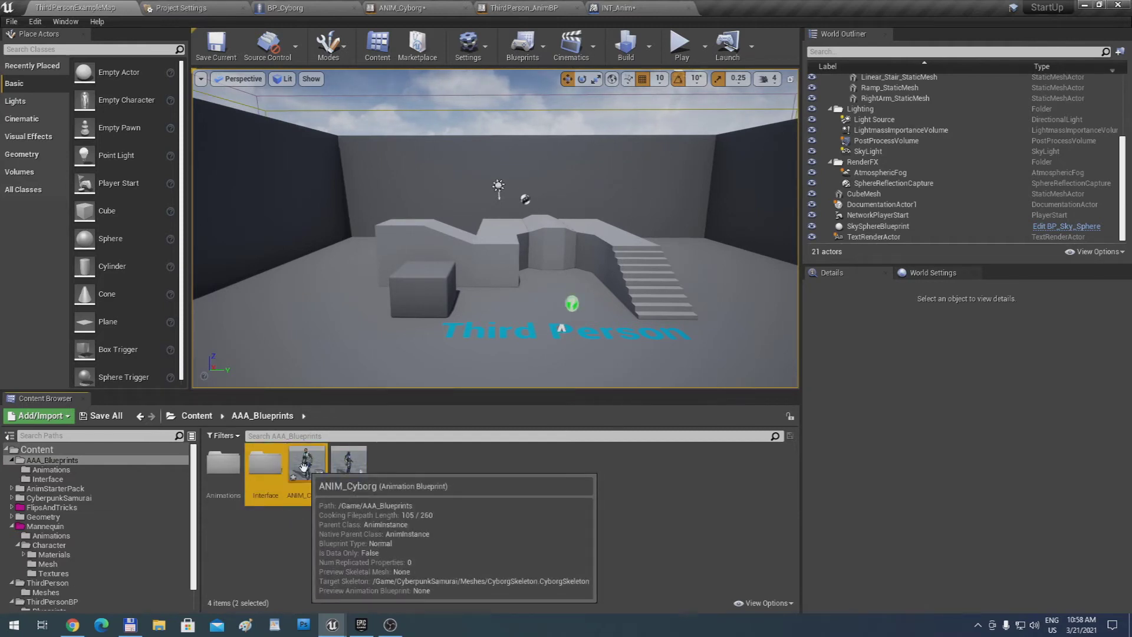
left_click(335, 469, "shift")
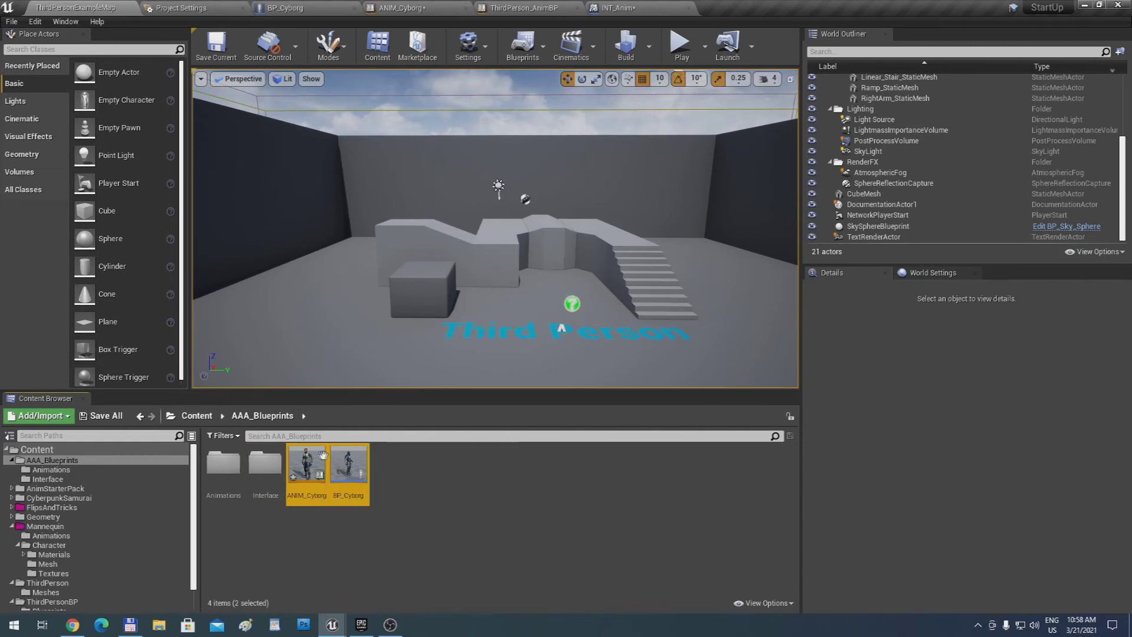
left_click(272, 461)
Return to INT_Anim and rename its default function as CombatState
left_click(625, 7)
left_click(956, 86)
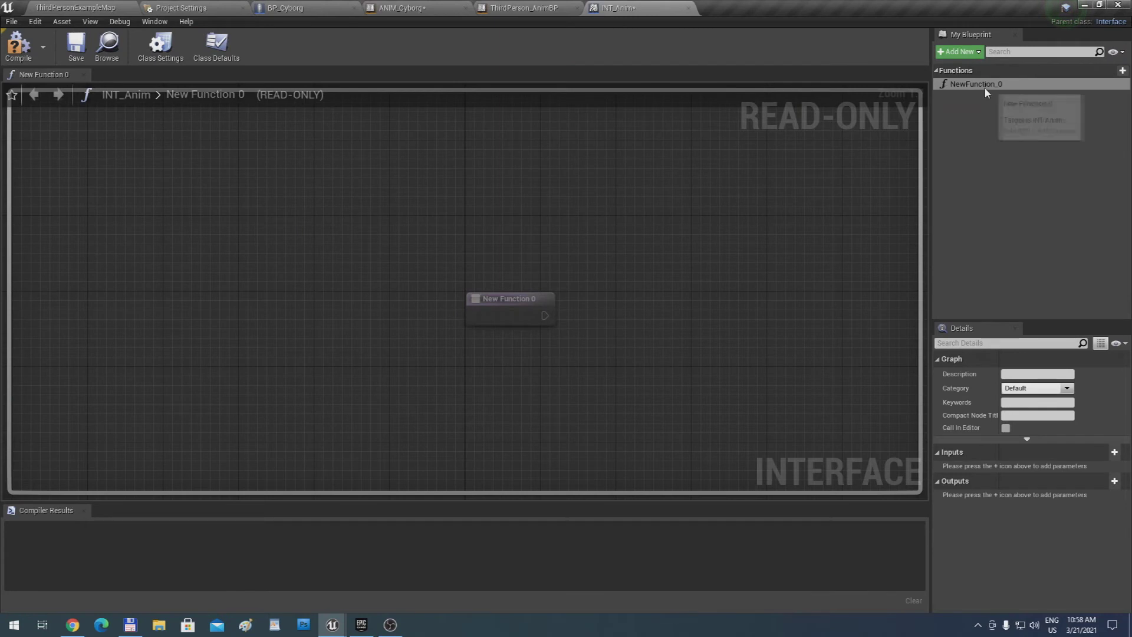
left_click(986, 86)
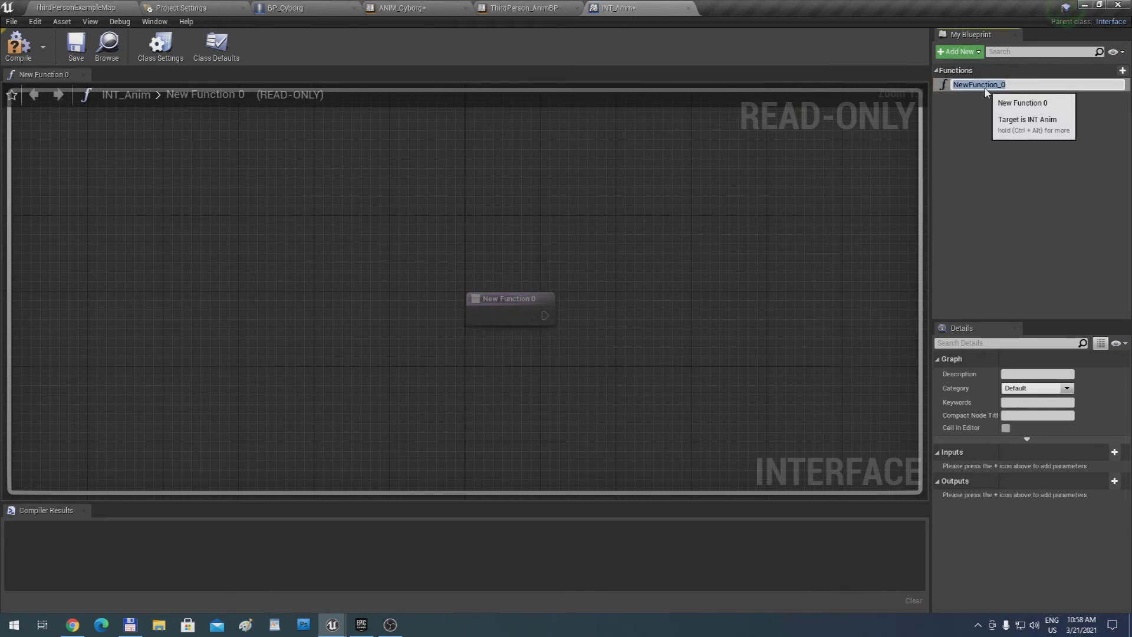
type("CombatState")
key("Return")
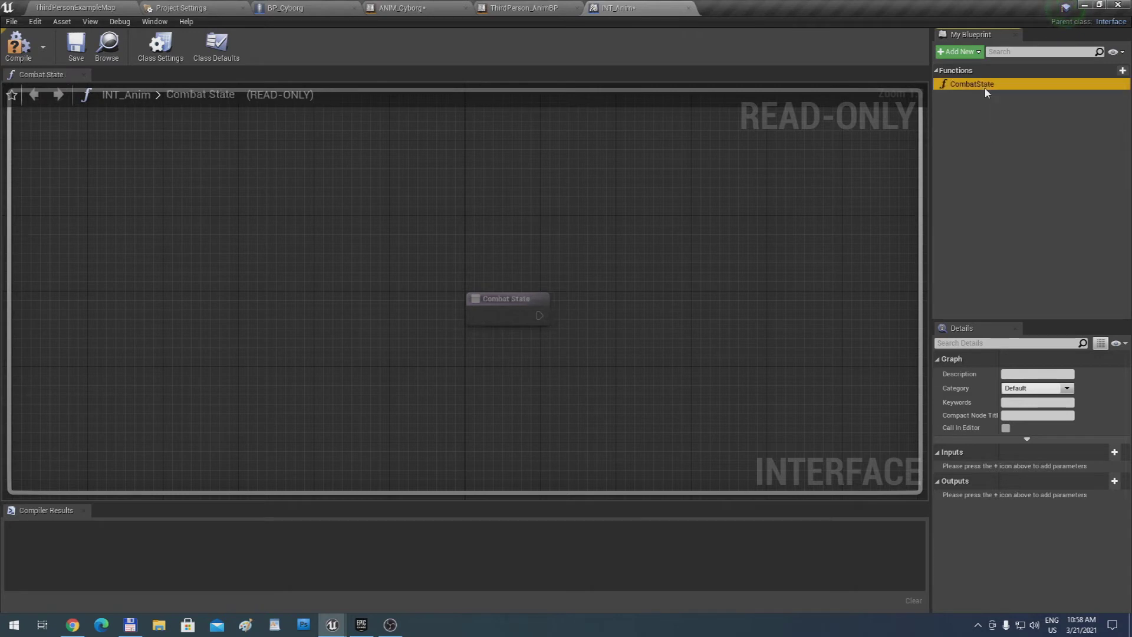
Add an Integer input named BlendSpaceINT to the CombatState function
left_click(984, 88)
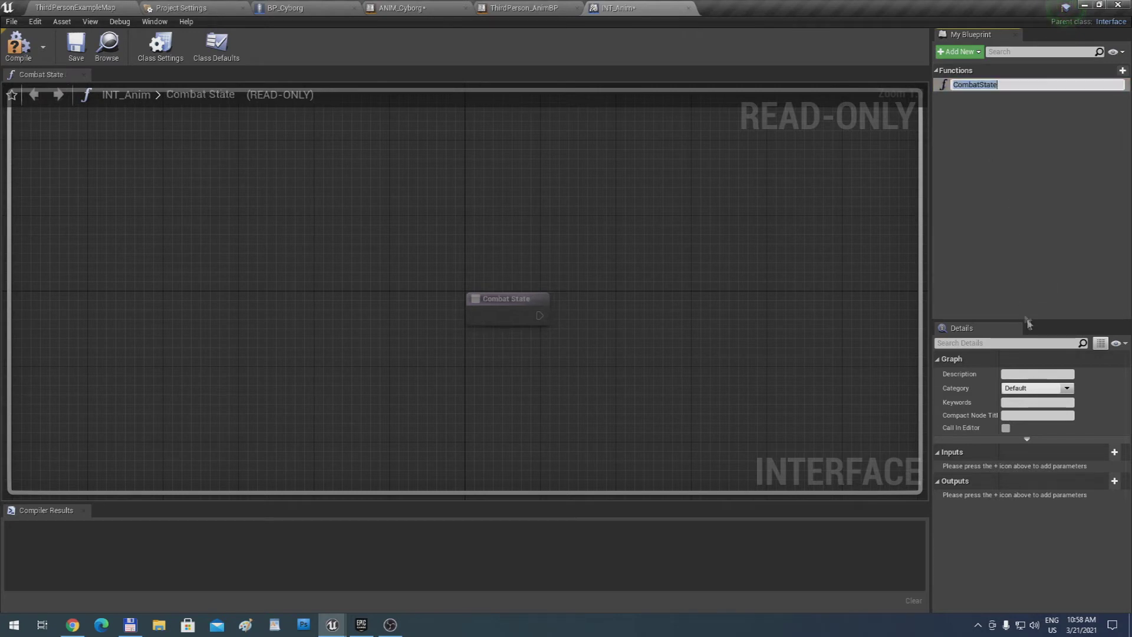
left_click(1115, 453)
left_click(1055, 470)
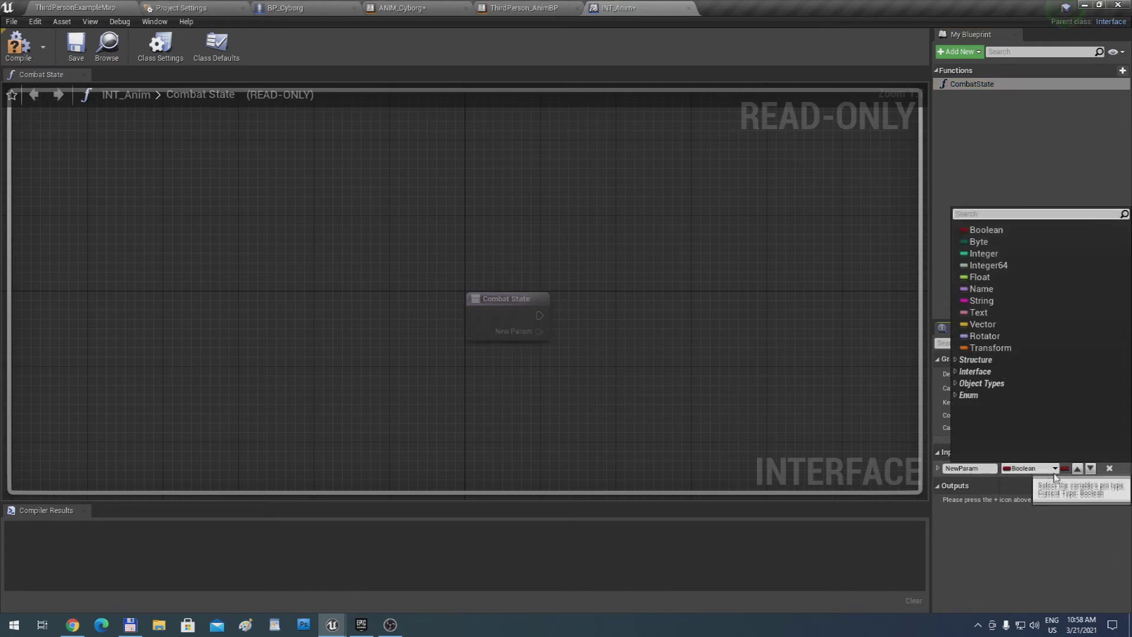
left_click(1010, 253)
left_click(990, 470)
type("BlendSpac")
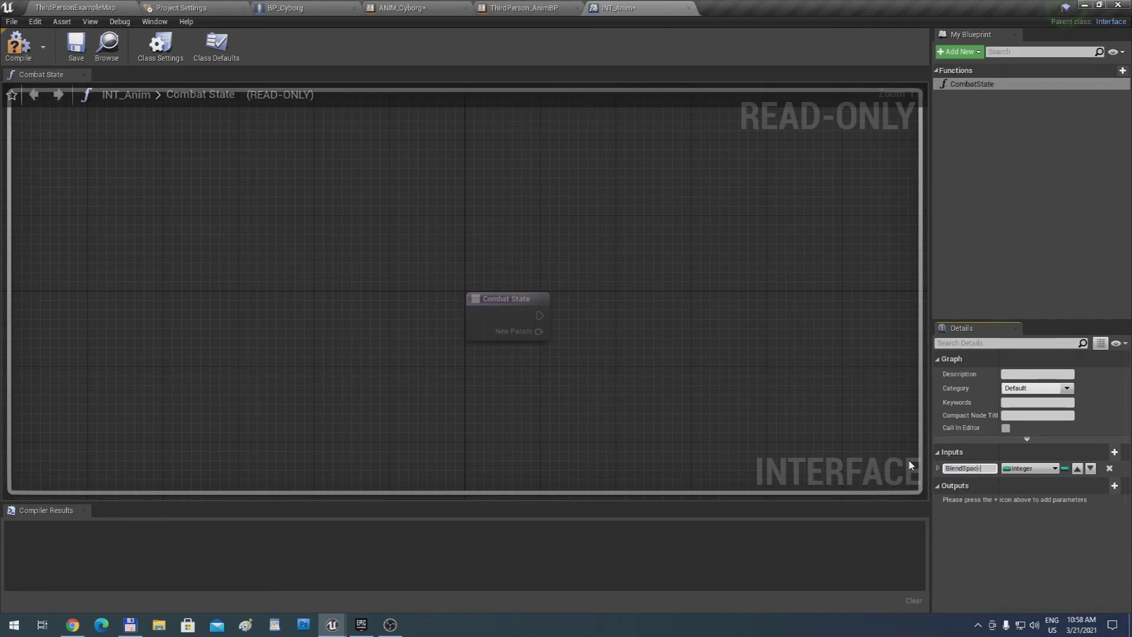
type("eSINT")
key("Return")
Add a second function named Sprintgaaaa to the INT_Anim interface
left_click(963, 55)
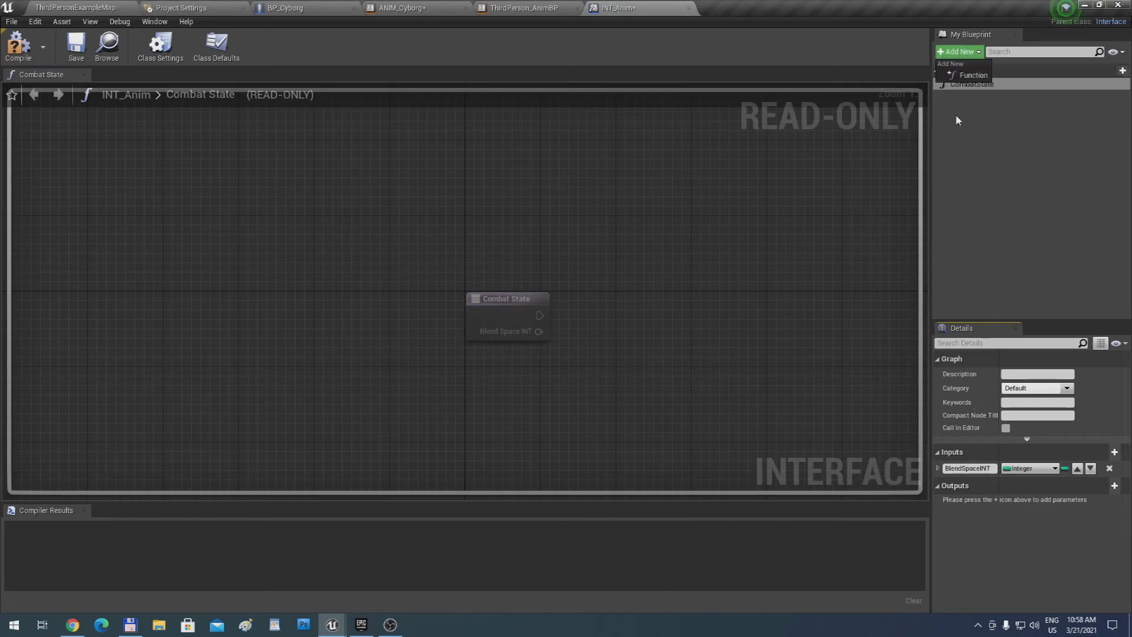
left_click(971, 76)
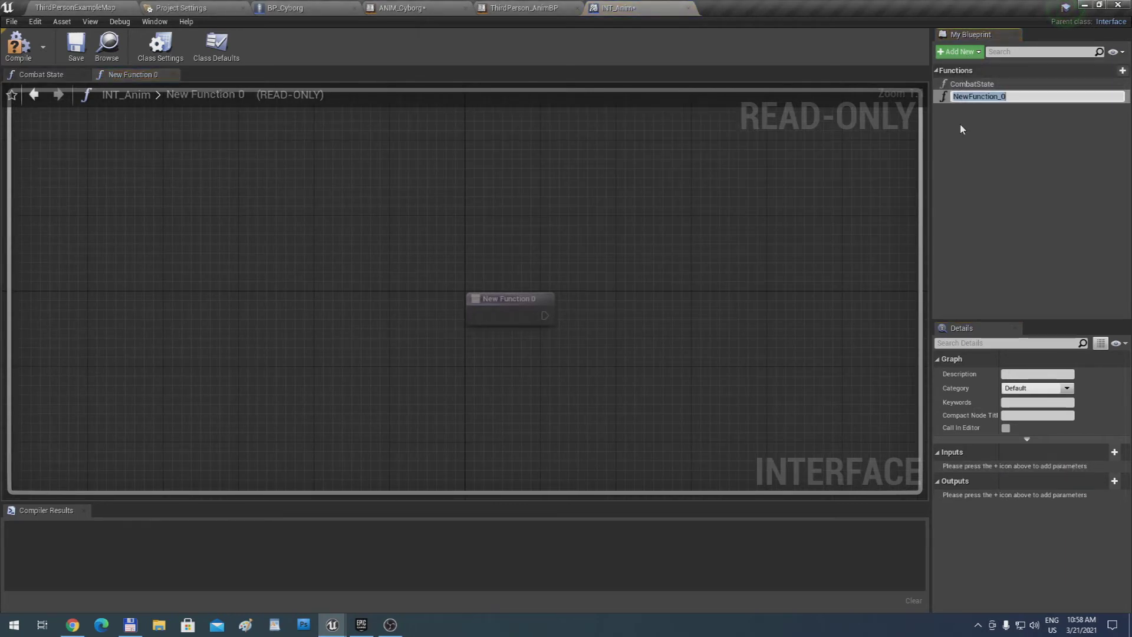
type("Sprintgaaaa")
key("Return")
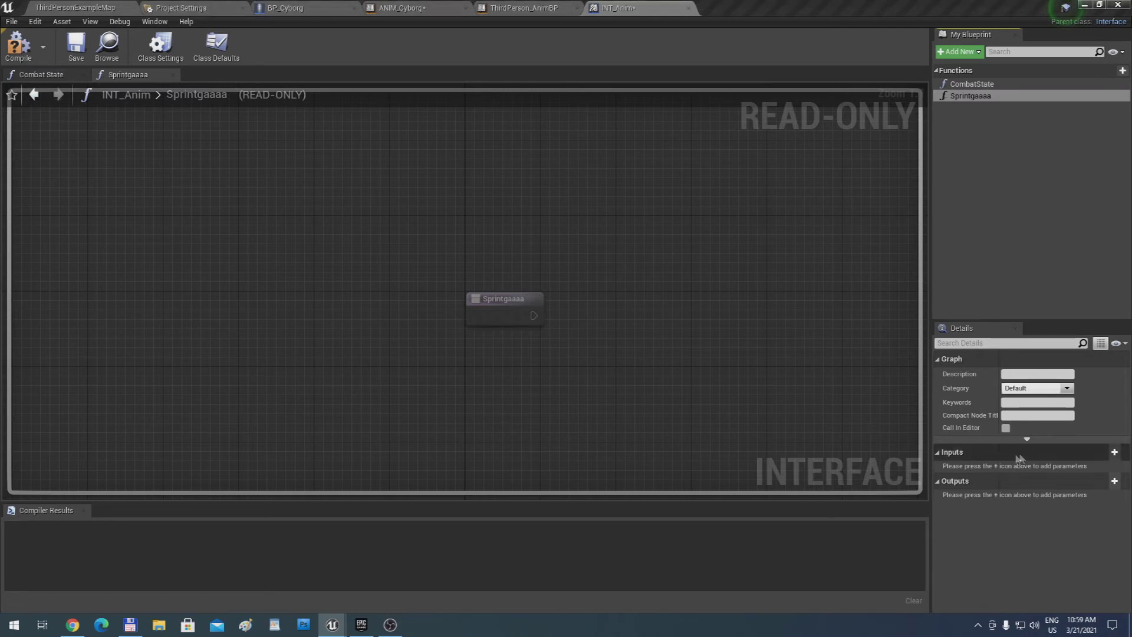
Give the Sprintgaaaa function a Boolean input named UsainBolt, and compile and save INT_Anim
left_click(1113, 453)
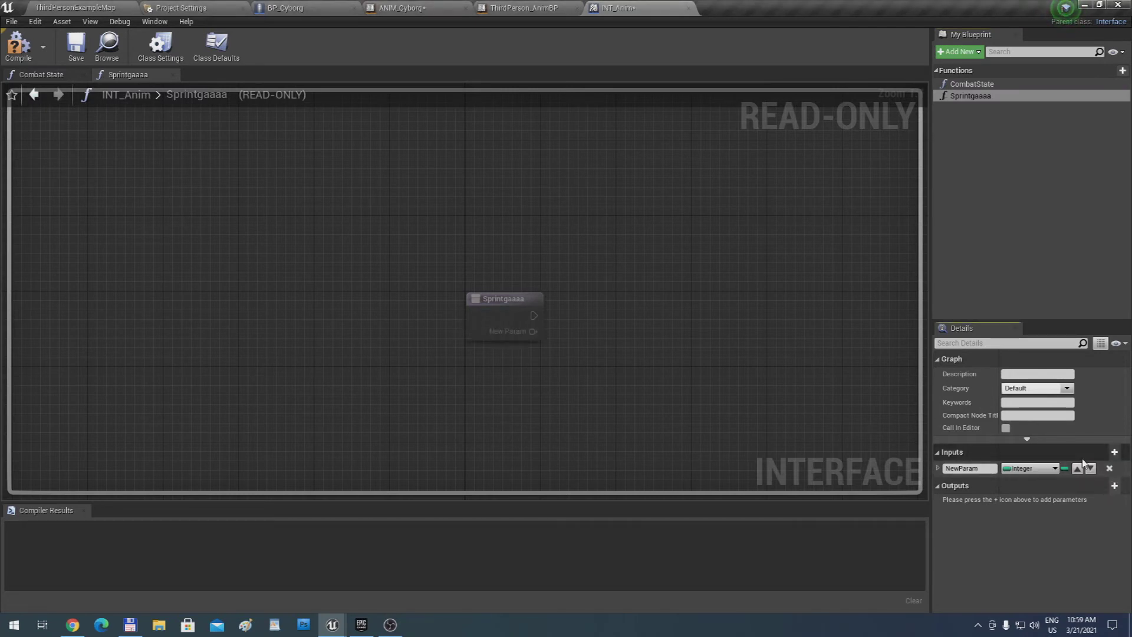
left_click(1032, 468)
left_click(1010, 234)
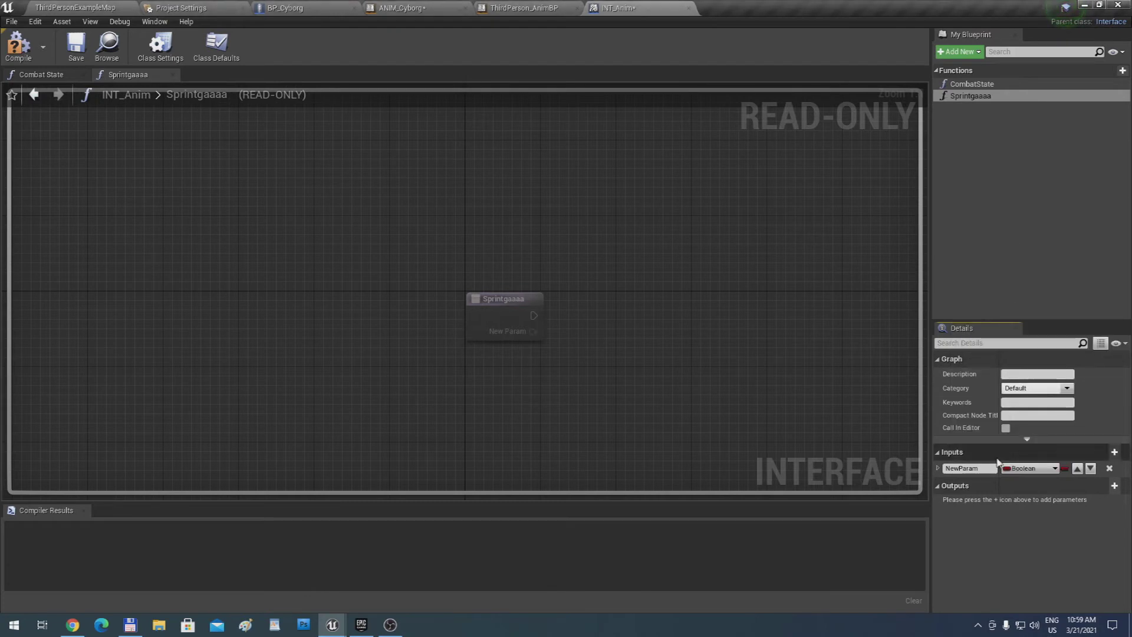
left_click(987, 469)
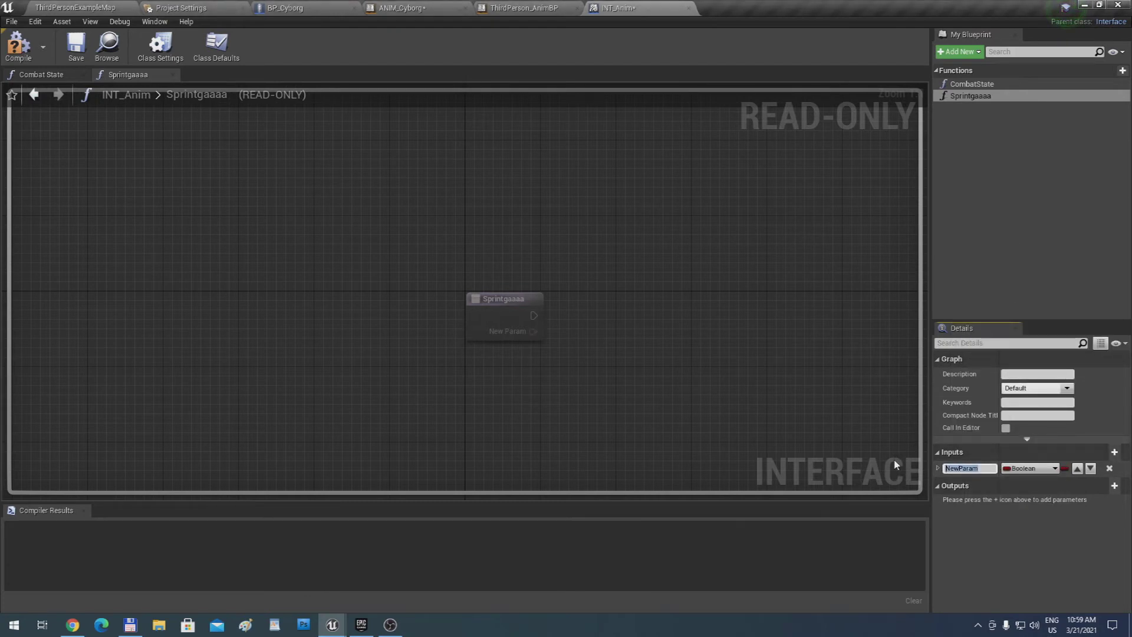
type("UsainBolt")
key("Return")
left_click(17, 44)
left_click(69, 54)
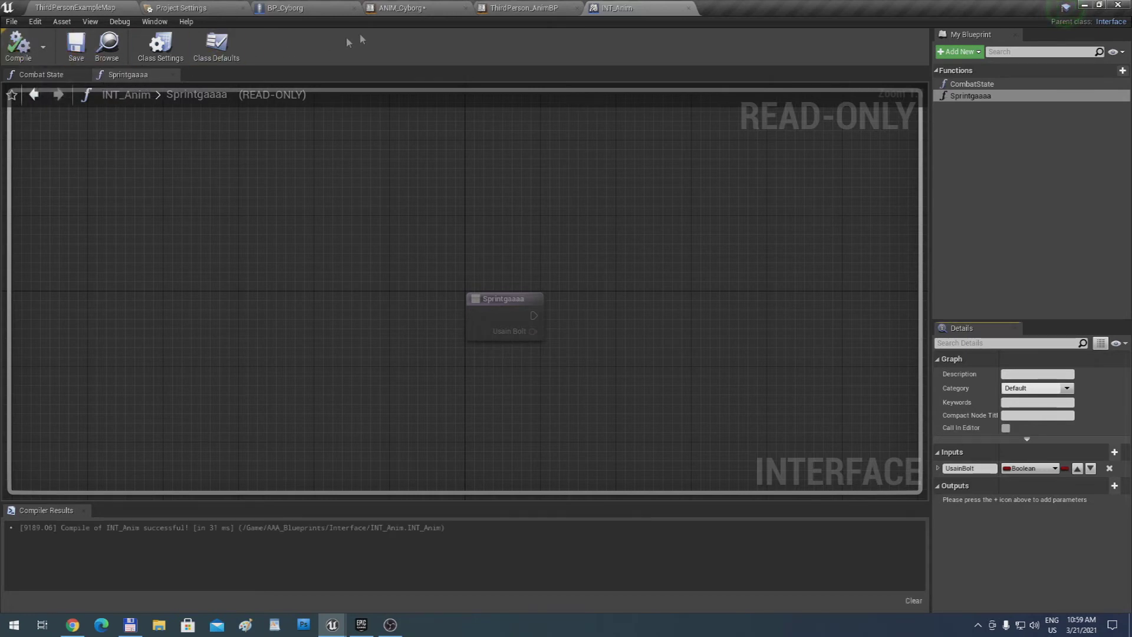
Save ANIM_Cyborg, implement the INT_Anim interface in its class settings and recompile the blueprint
left_click(407, 7)
left_click(66, 52)
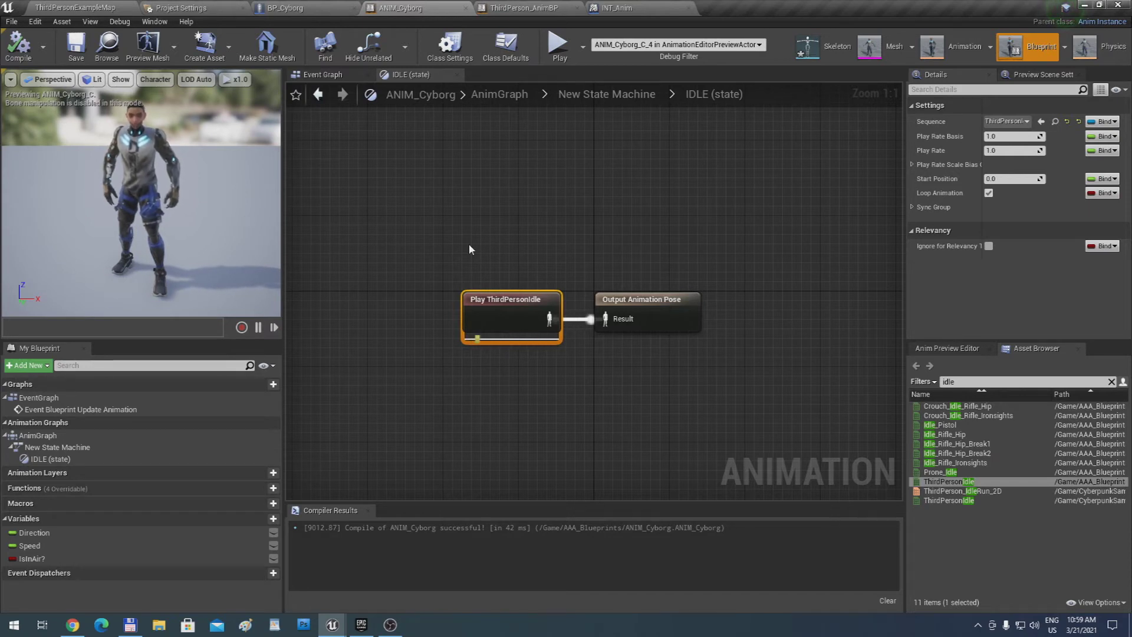
left_click(450, 44)
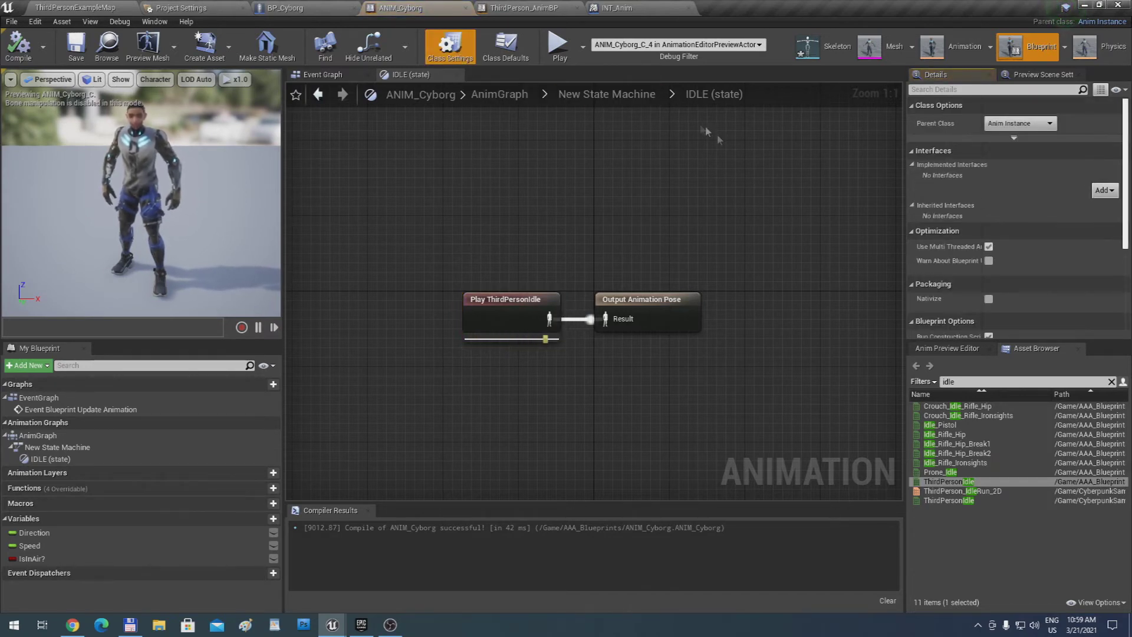
left_click(1101, 191)
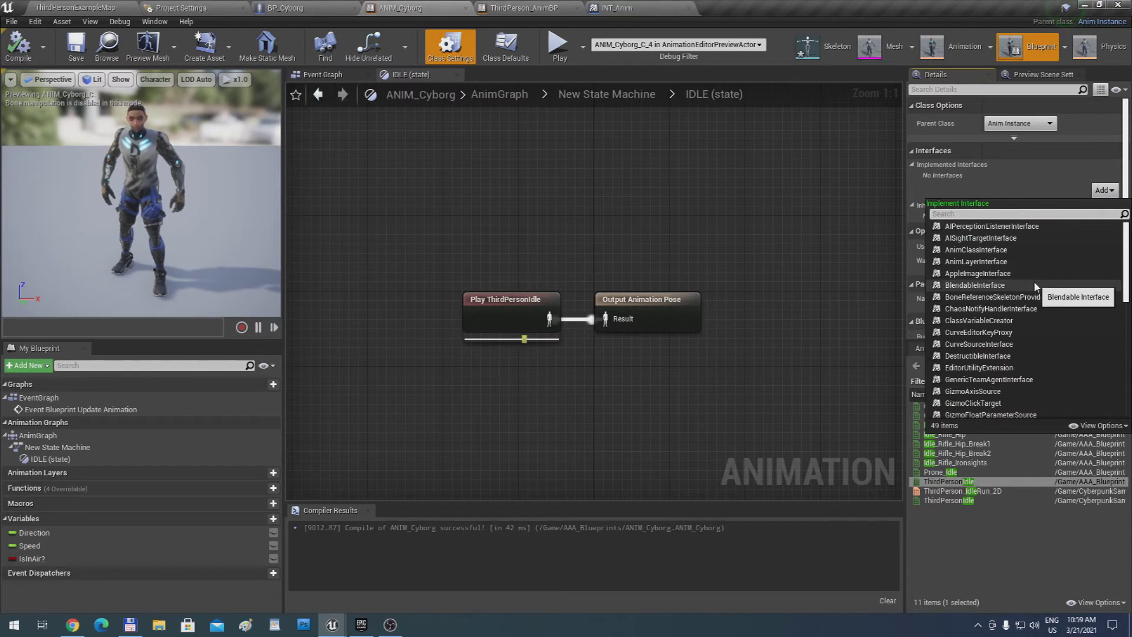
type("int")
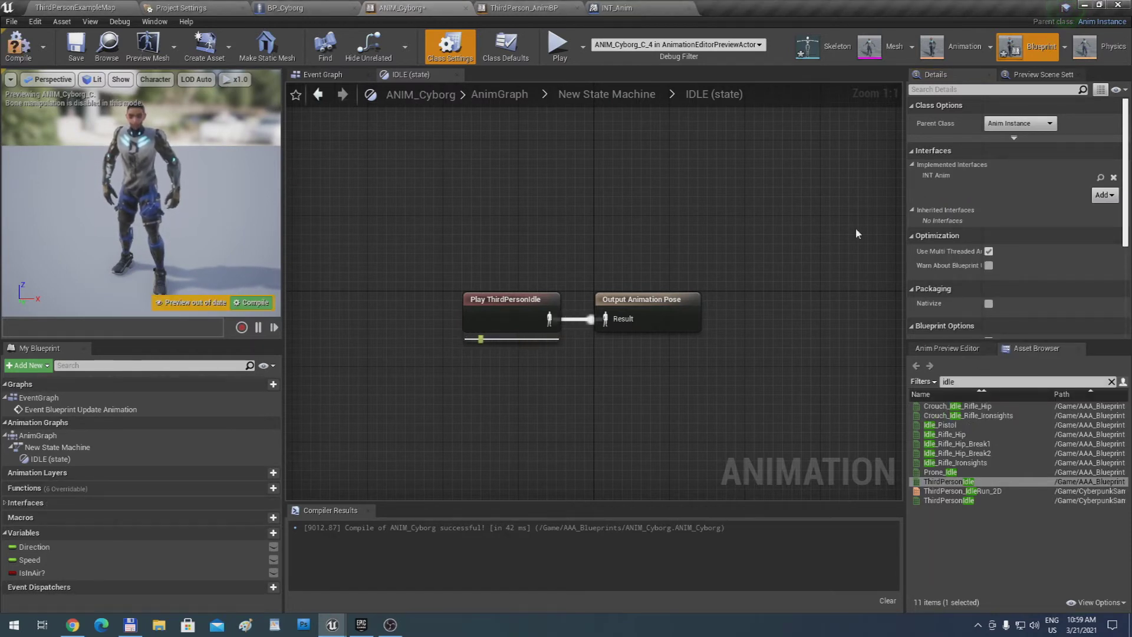
left_click(22, 54)
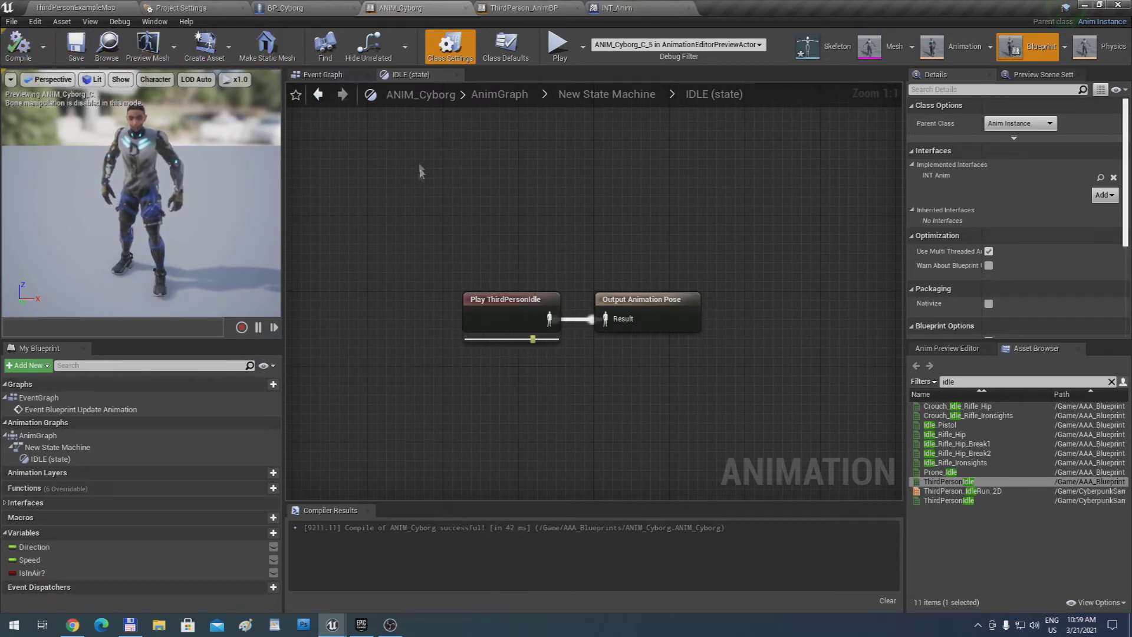
Open ANIM_Cyborg's Event Graph at the empty area beside the Try Get Pawn Owner node
left_click(341, 75)
right_click_drag(373, 219, 493, 213)
scroll(484, 263, "up", 2)
right_click_drag(482, 265, 538, 250)
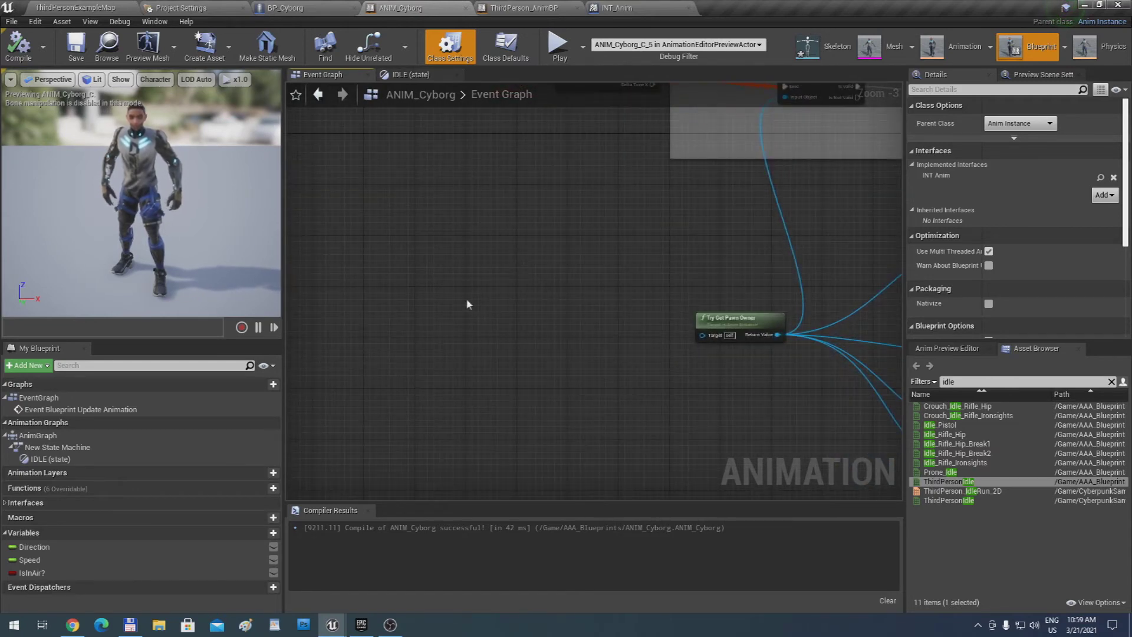
right_click(450, 301)
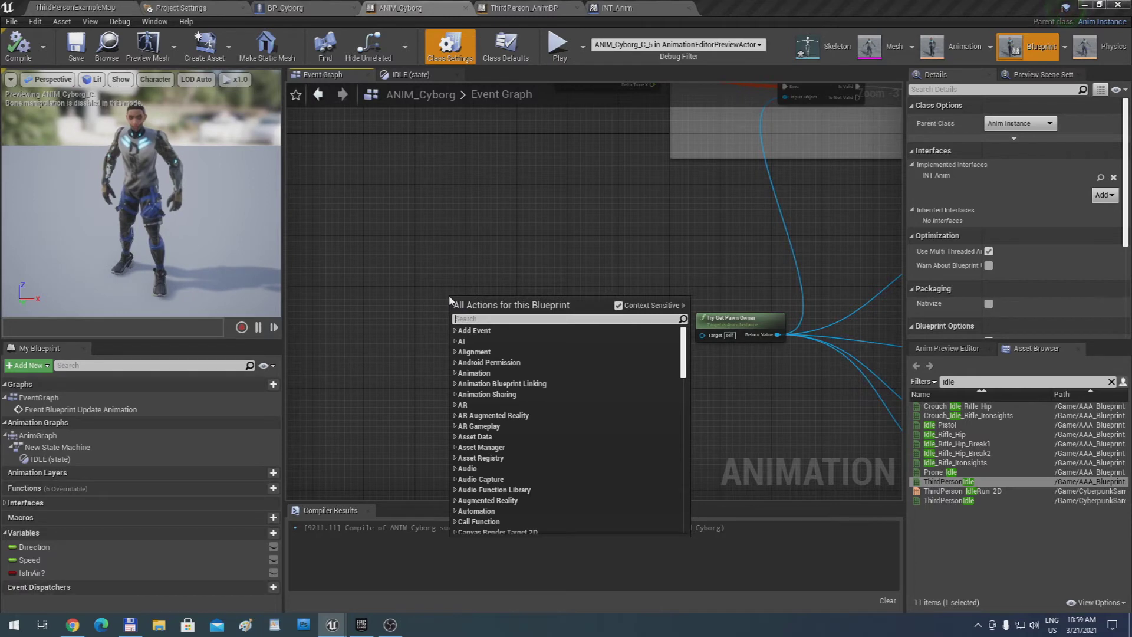
type("bled")
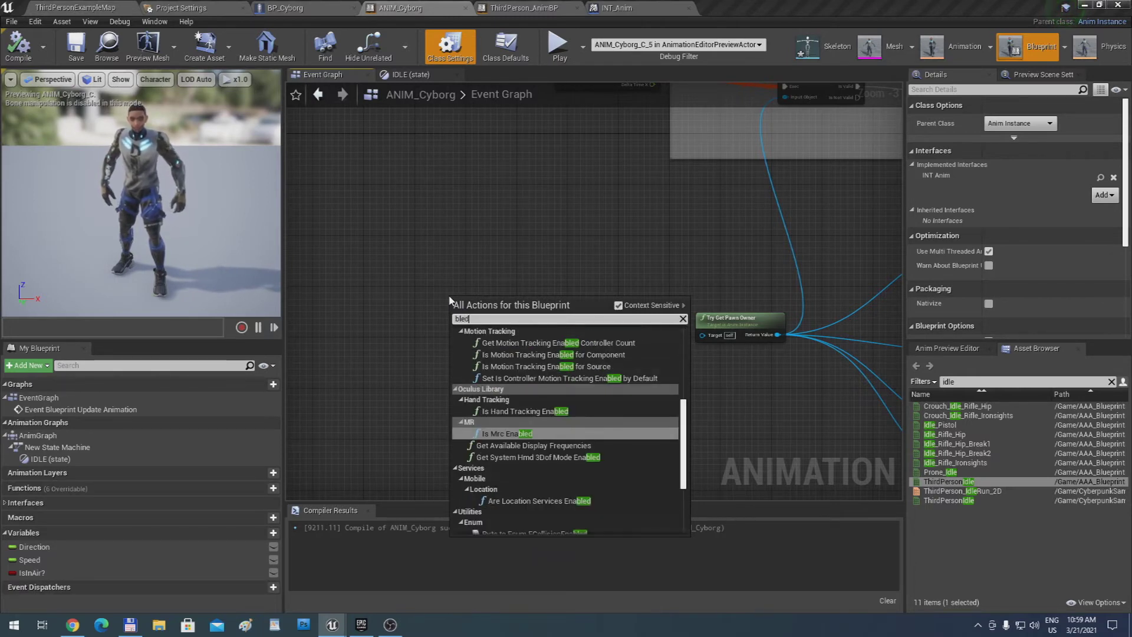
key("BackSpace")
key("BackSpace")
key("BackSpace")
key("BackSpace")
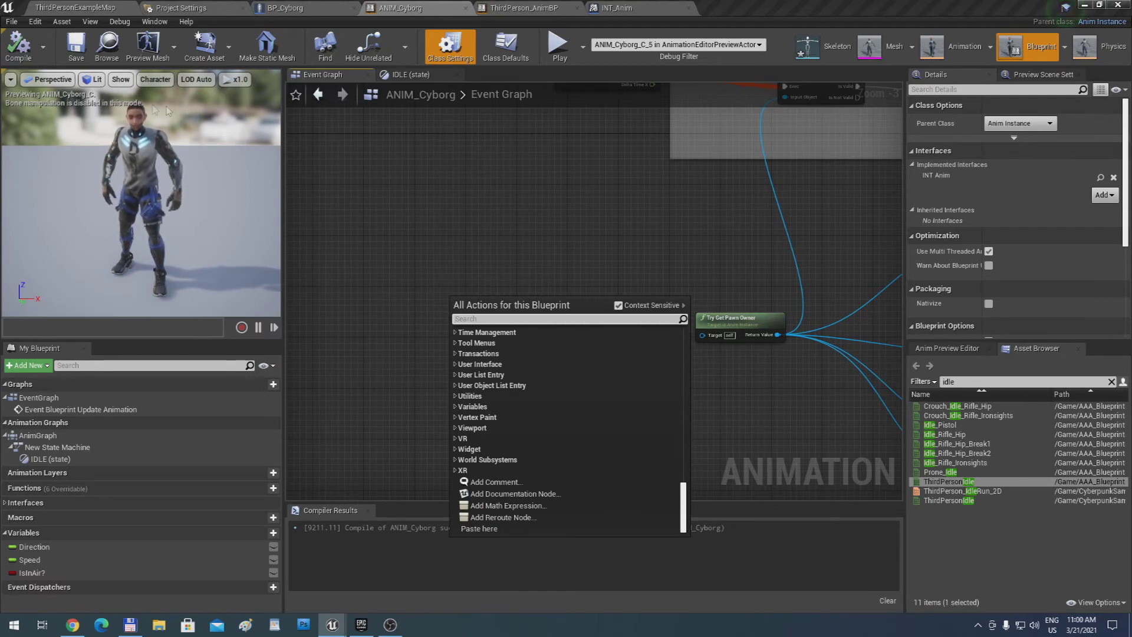
Look over ThirdPerson_AnimBP's Event Graph and close that blueprint's editor
left_click(613, 7)
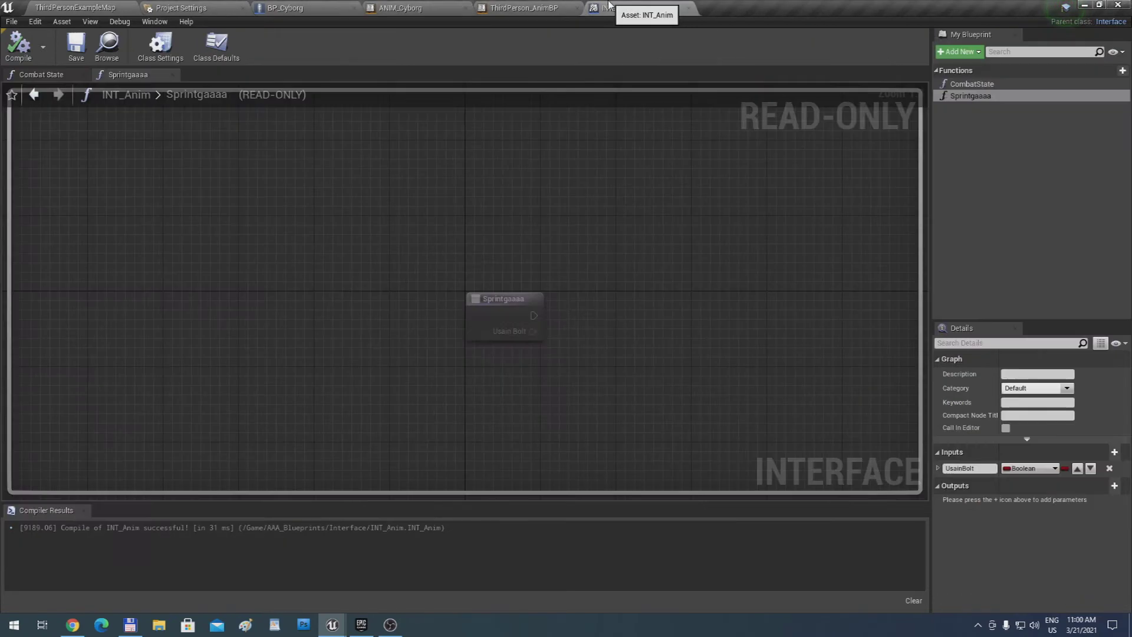
left_click(574, 6)
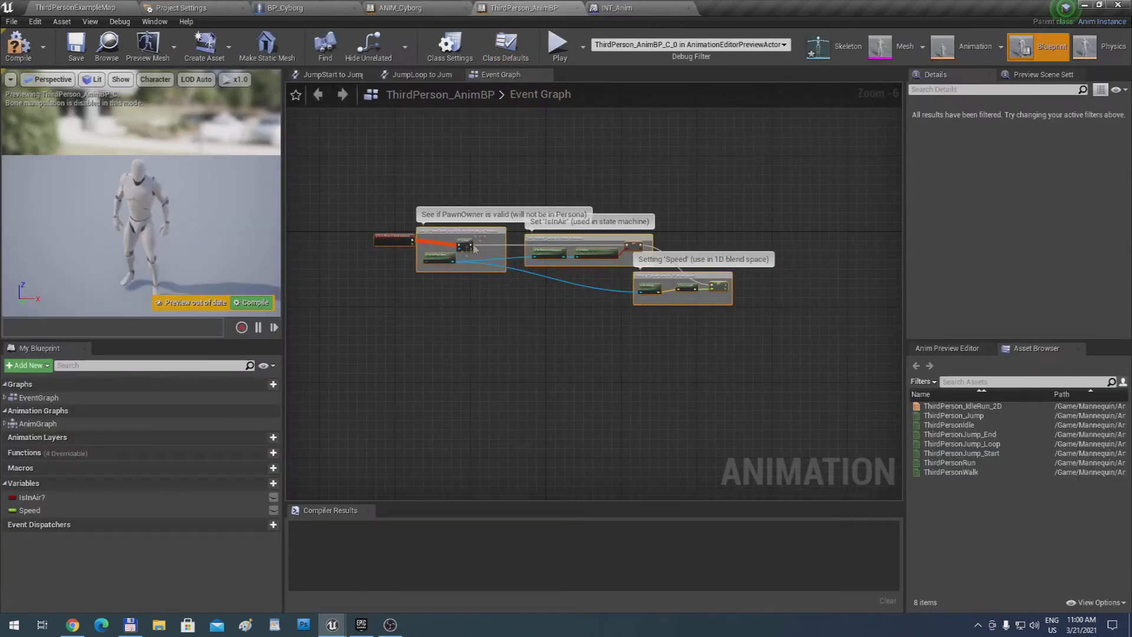
scroll(412, 338, "down", 2)
right_click_drag(381, 374, 449, 358)
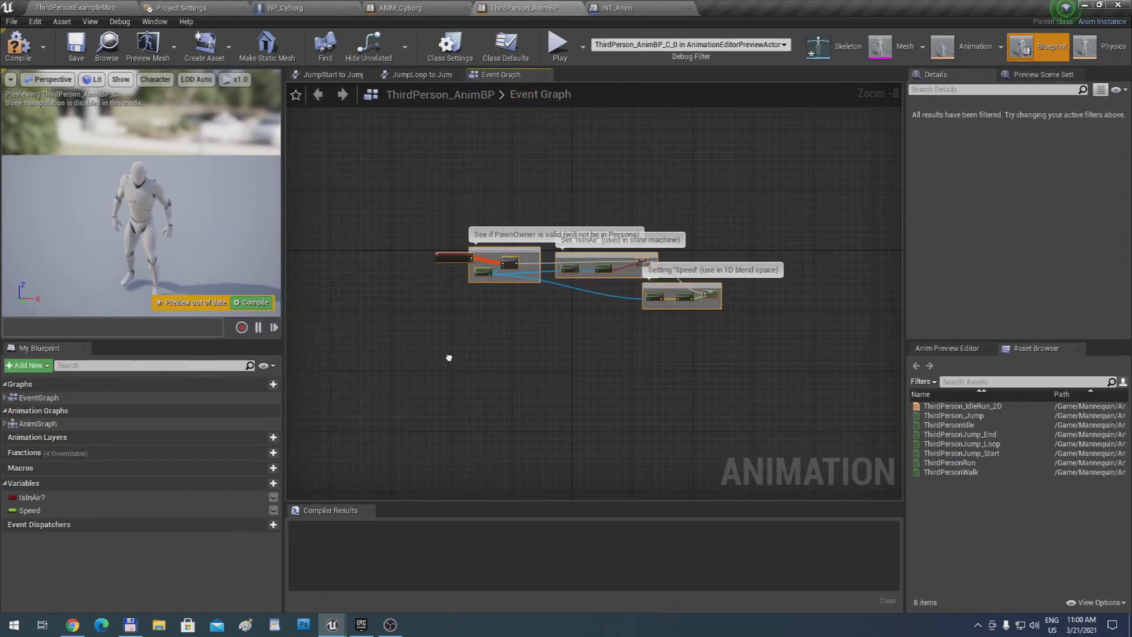
left_click(576, 7)
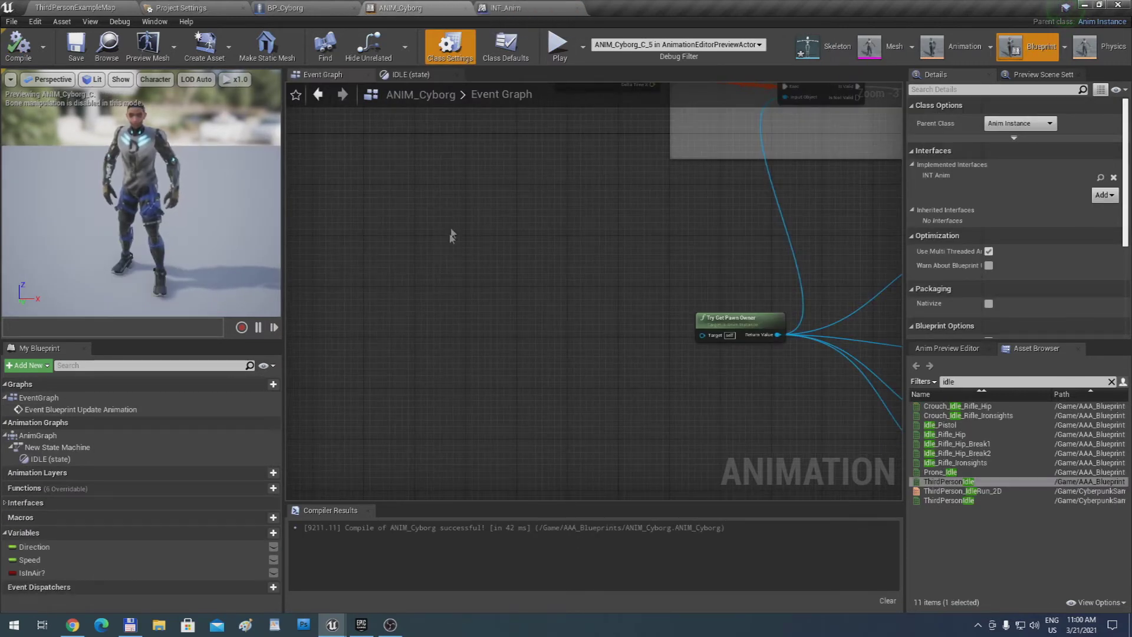
Check the function names in INT_Anim and return to ANIM_Cyborg's Event Graph
left_click(507, 8)
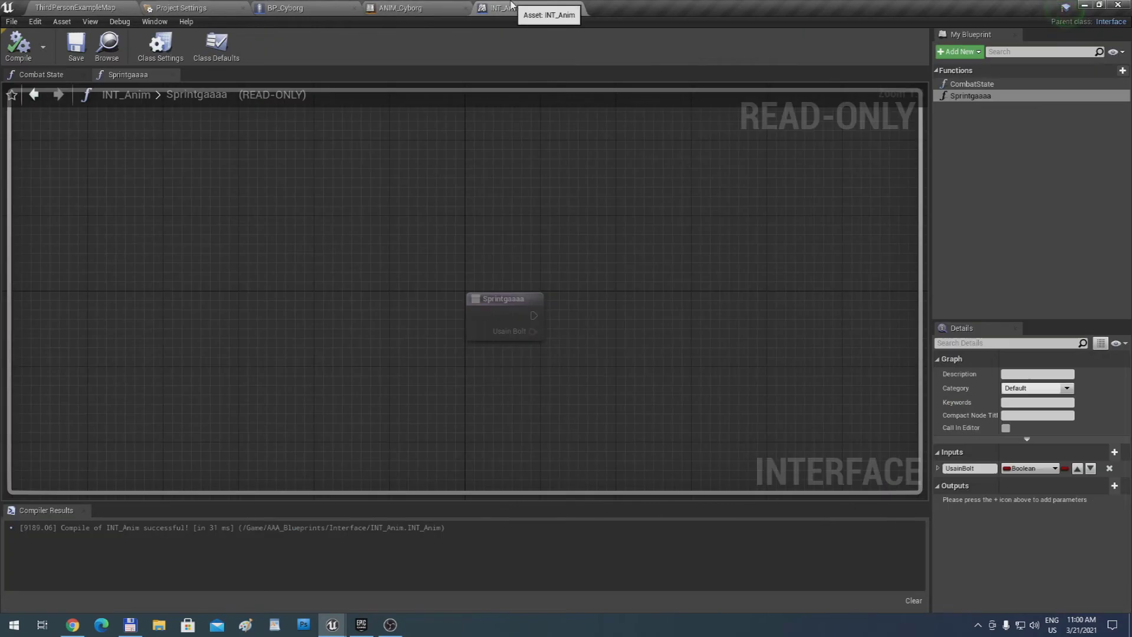
left_click(444, 6)
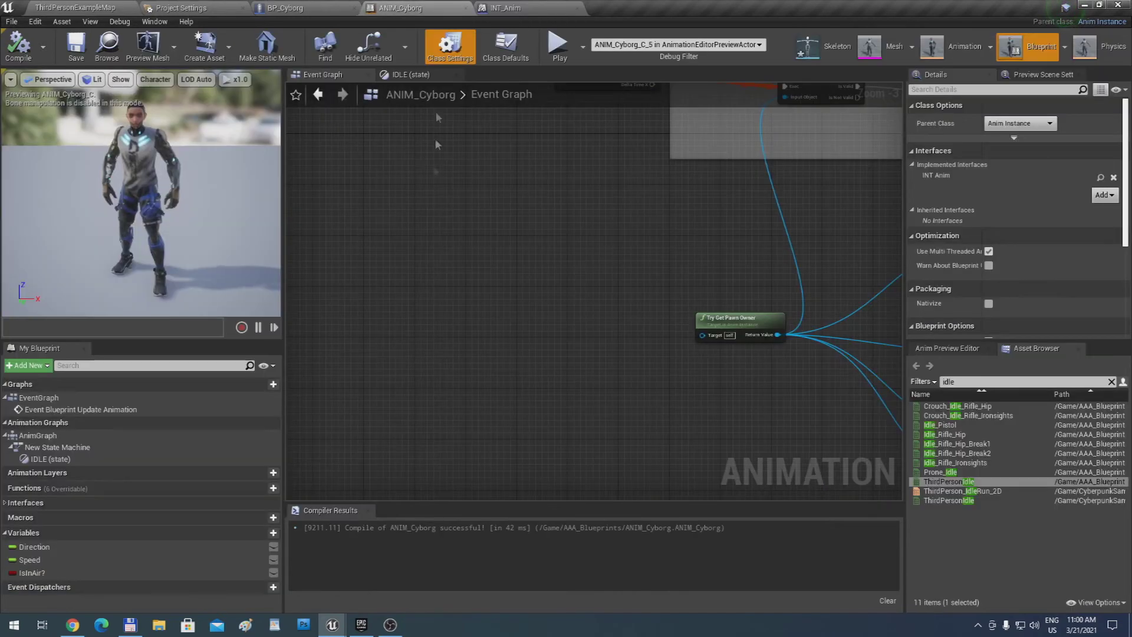
Add the INT_Anim Combat State event to the empty area beside the Try Get Pawn Owner node
right_click(417, 314)
type("comba")
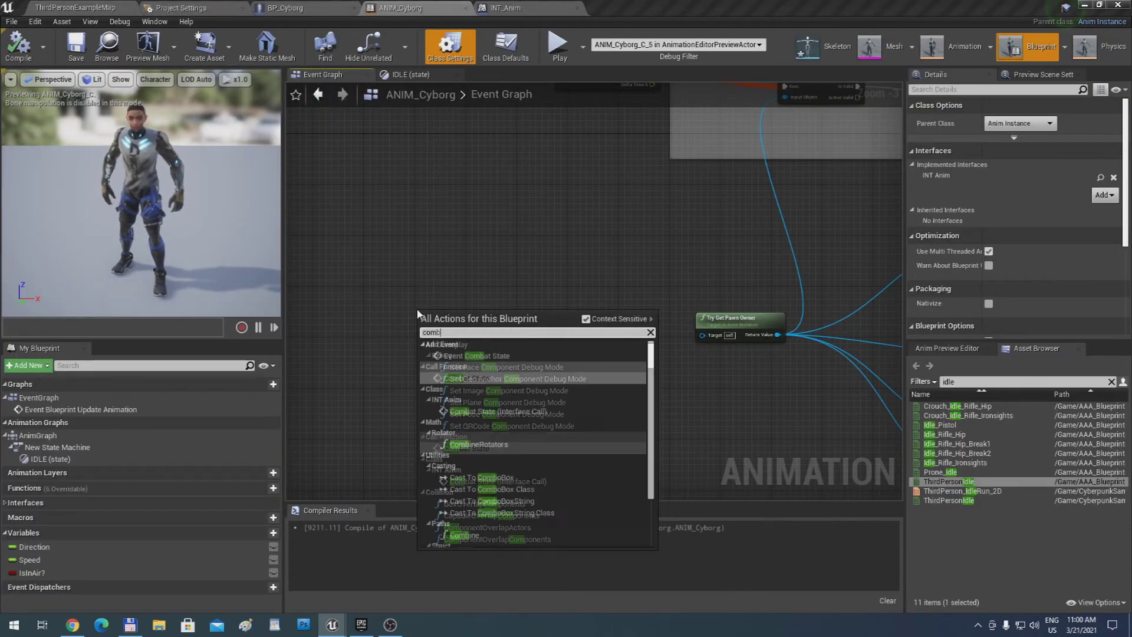
key("Up")
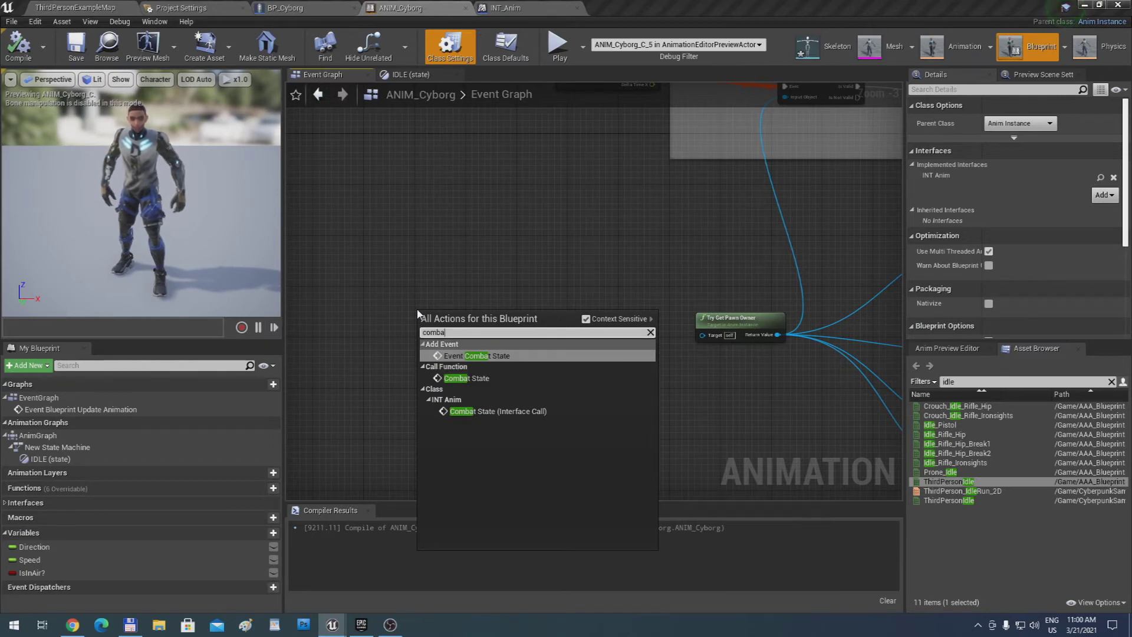
key("Return")
scroll(416, 309, "up", 3)
right_click_drag(444, 319, 415, 313)
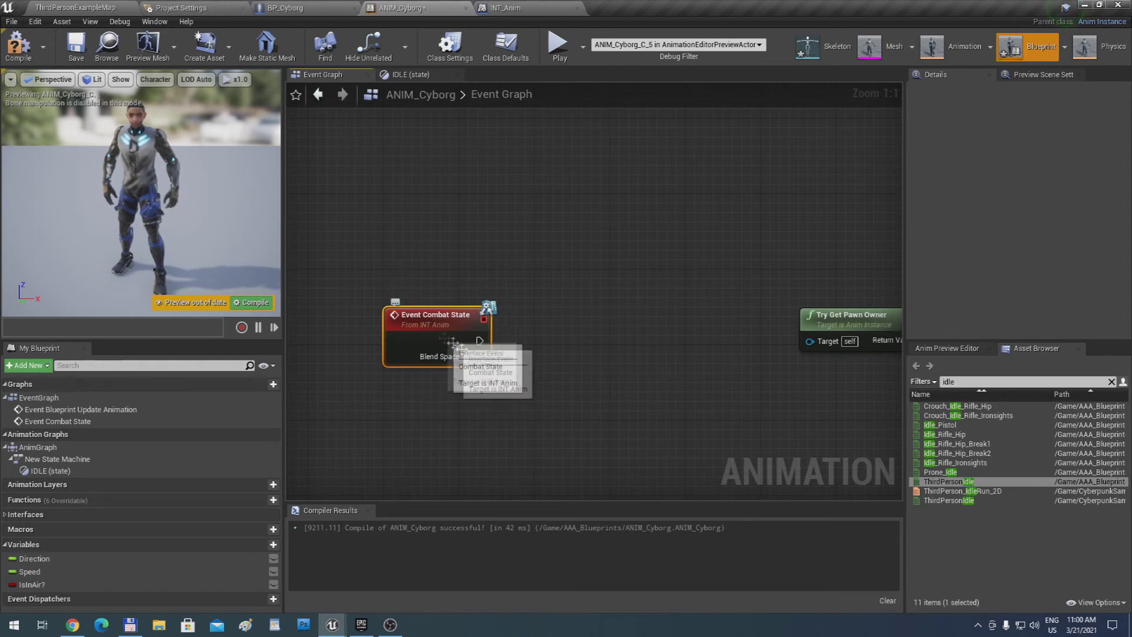
Promote the Combat State event's Blend Space INT output to a variable and line up its SET node beside the event
left_click_drag(479, 356, 547, 359)
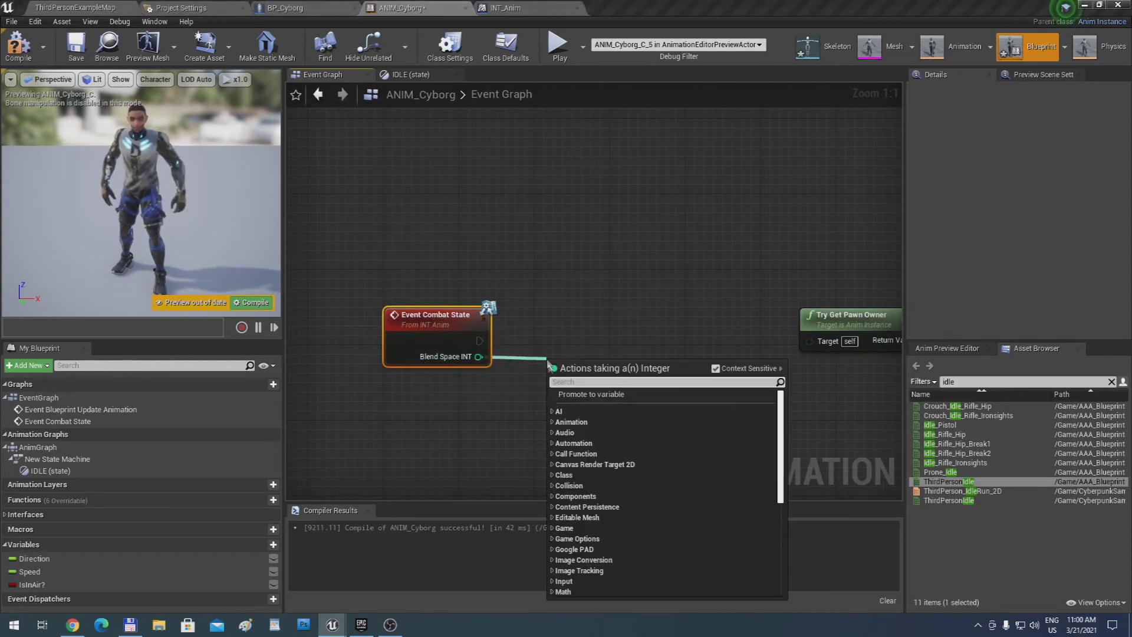
left_click(591, 394)
left_click_drag(675, 337, 607, 348)
right_click_drag(484, 411, 528, 342)
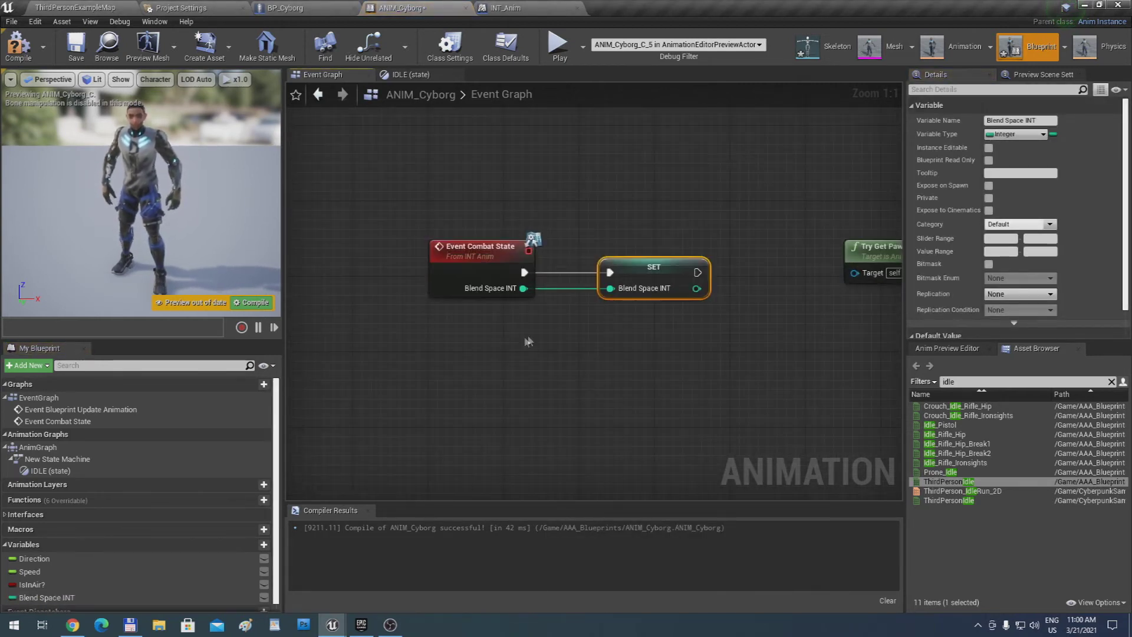
Add the INT_Anim Sprintgaaaa event below the Combat State event
right_click(435, 370)
type("sprit")
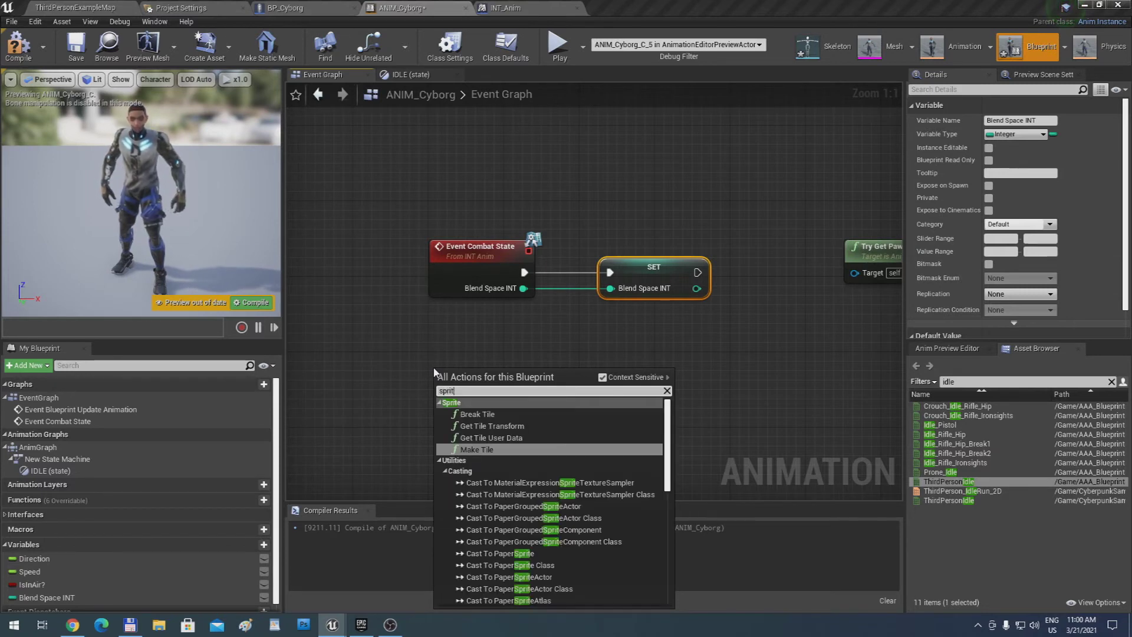
key("BackSpace")
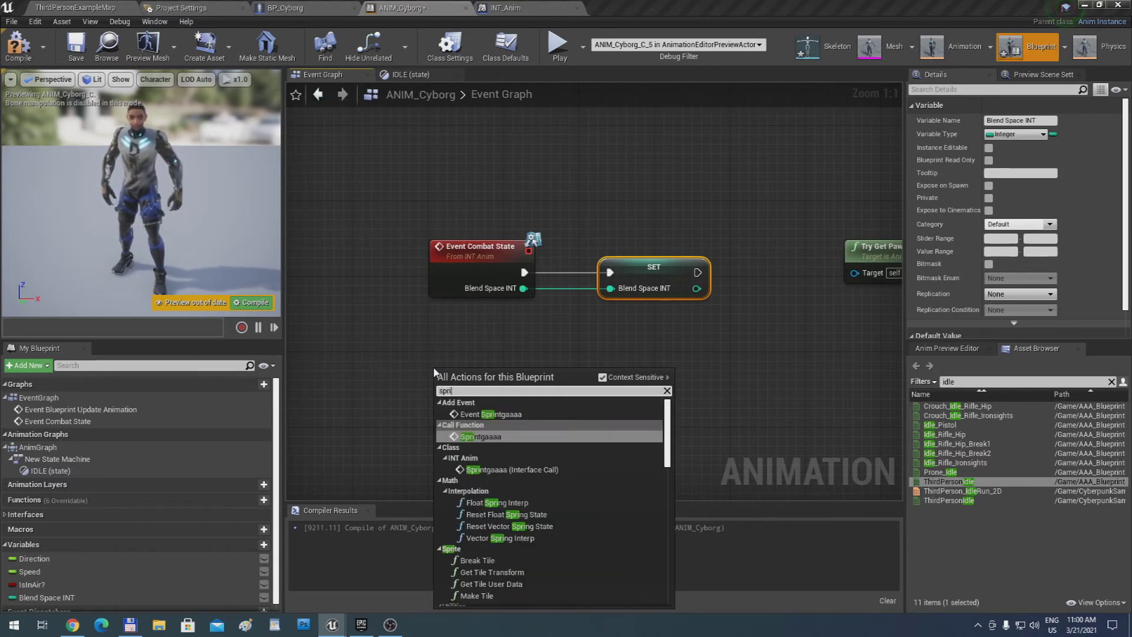
key("Down")
key("Down")
key("Up")
key("Up")
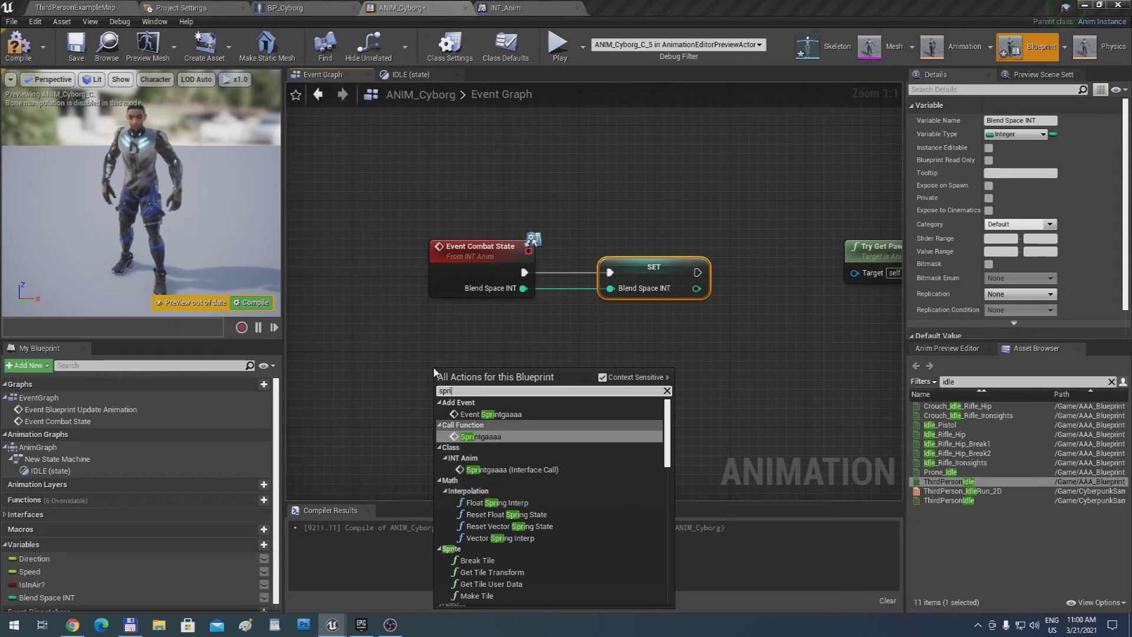
key("Up")
key("Return")
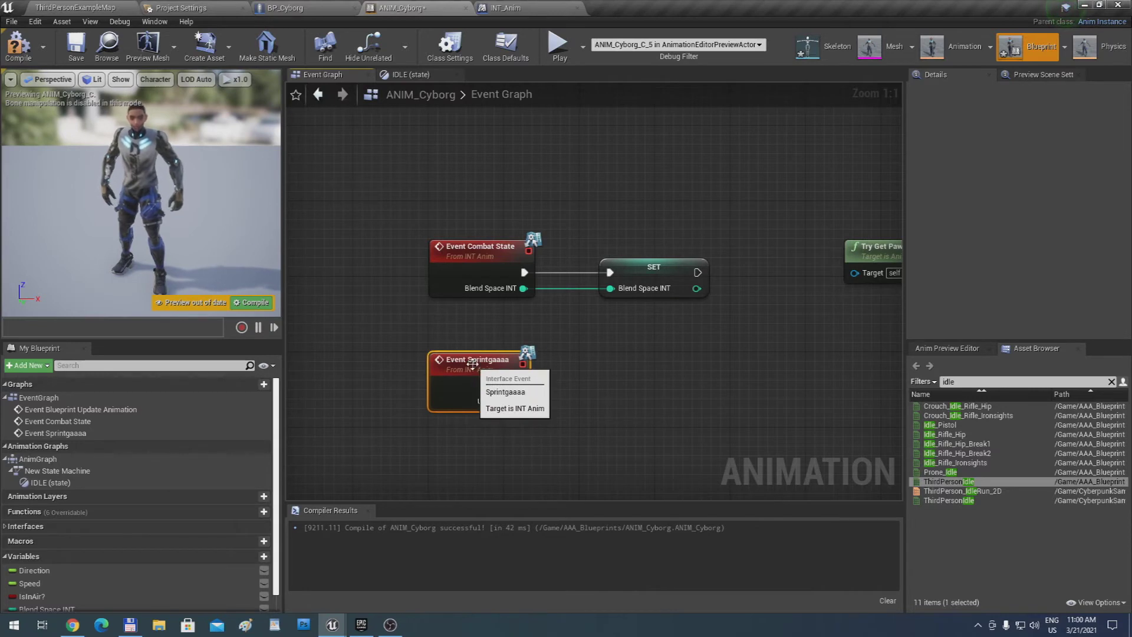
Promote the Sprintgaaaa event's Usain Bolt output to a variable, then compile and save ANIM_Cyborg
left_click_drag(518, 402, 602, 401)
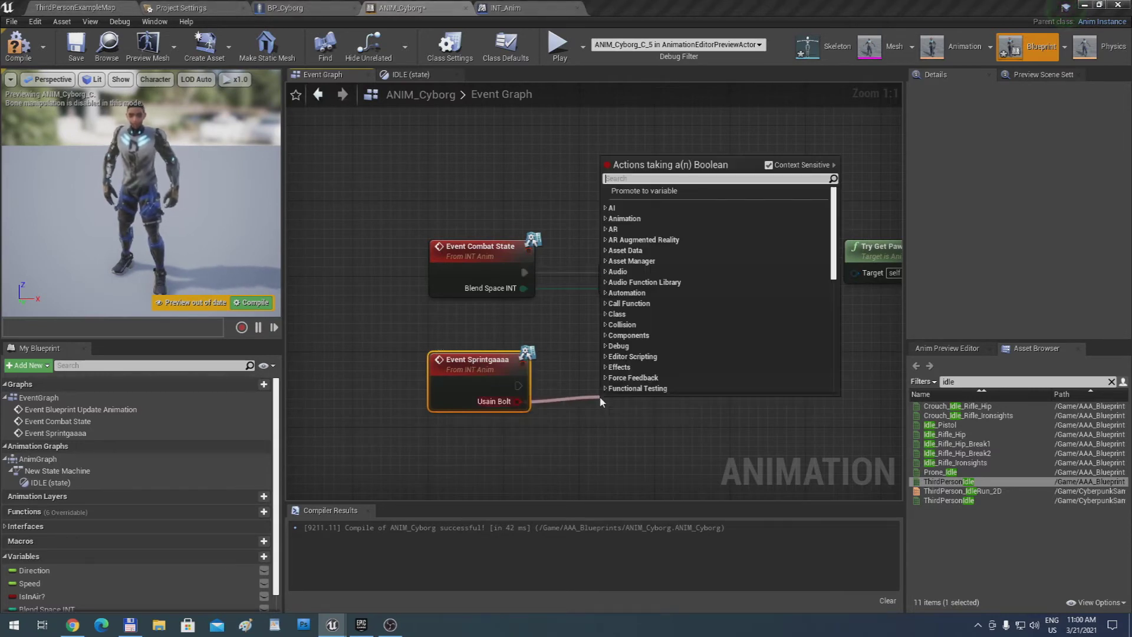
left_click(586, 355)
left_click_drag(517, 402, 602, 379)
left_click(646, 189)
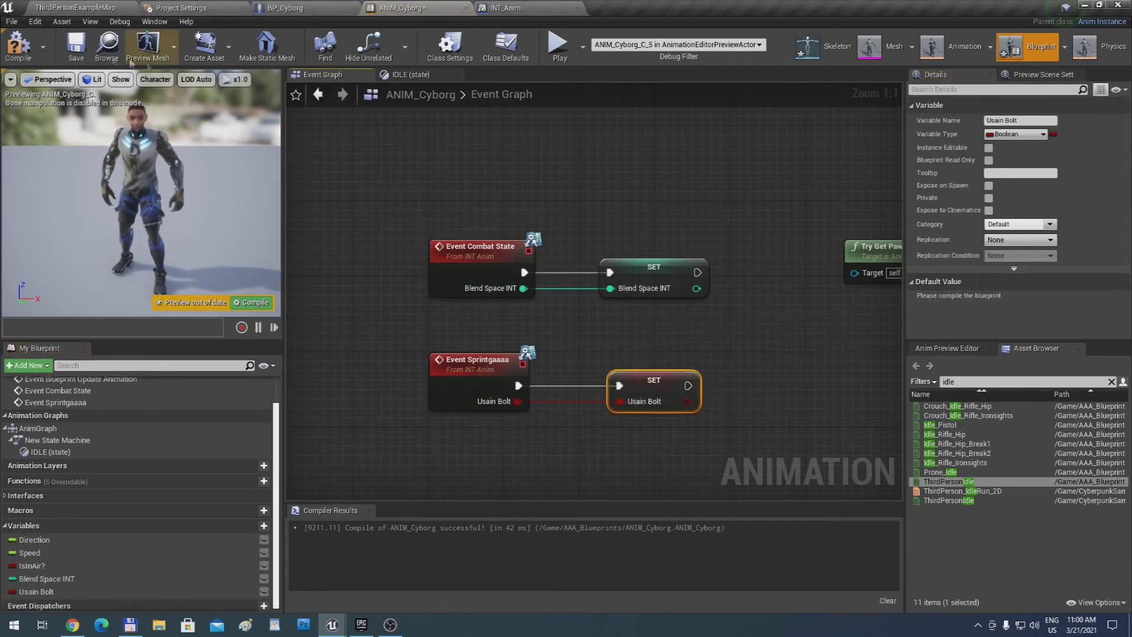
left_click(19, 44)
left_click(79, 56)
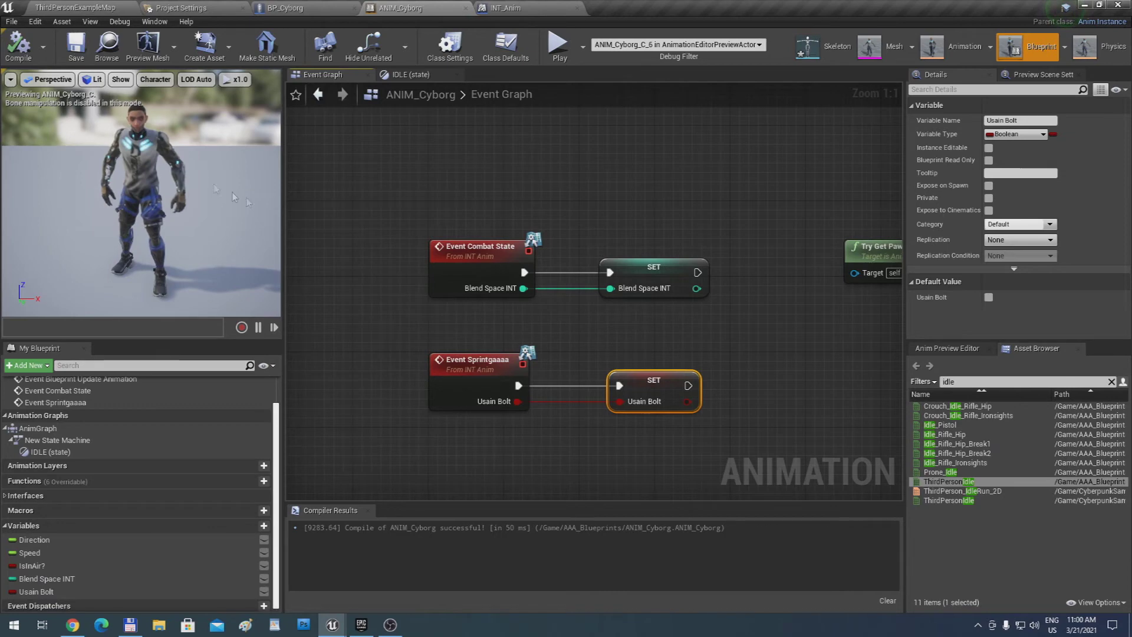
scroll(616, 346, "down", 5)
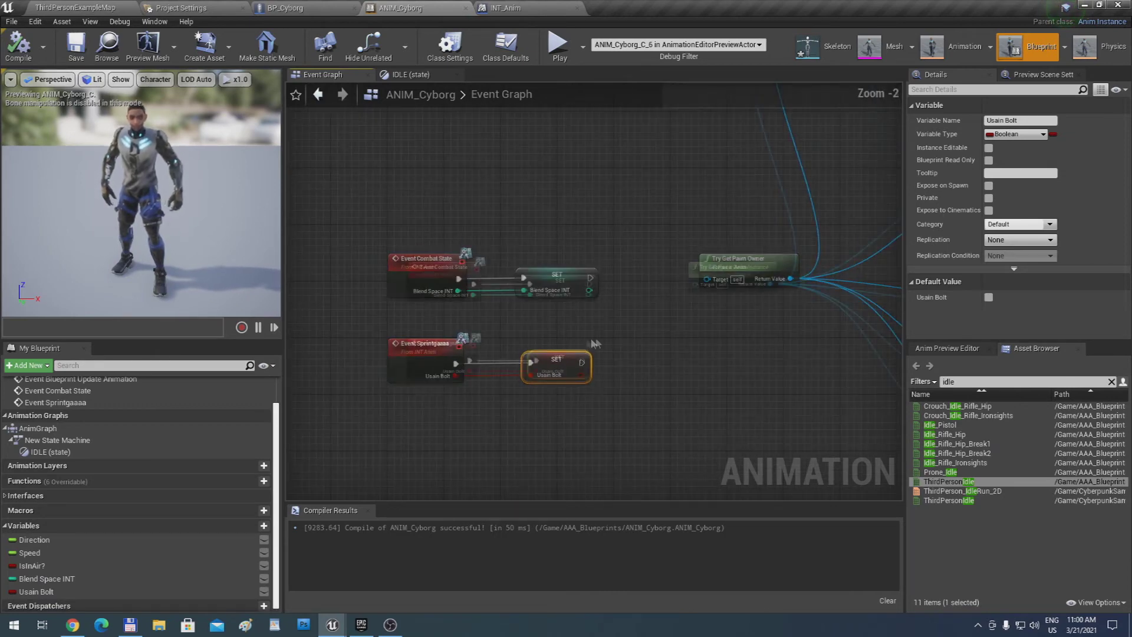
right_click_drag(614, 346, 521, 340)
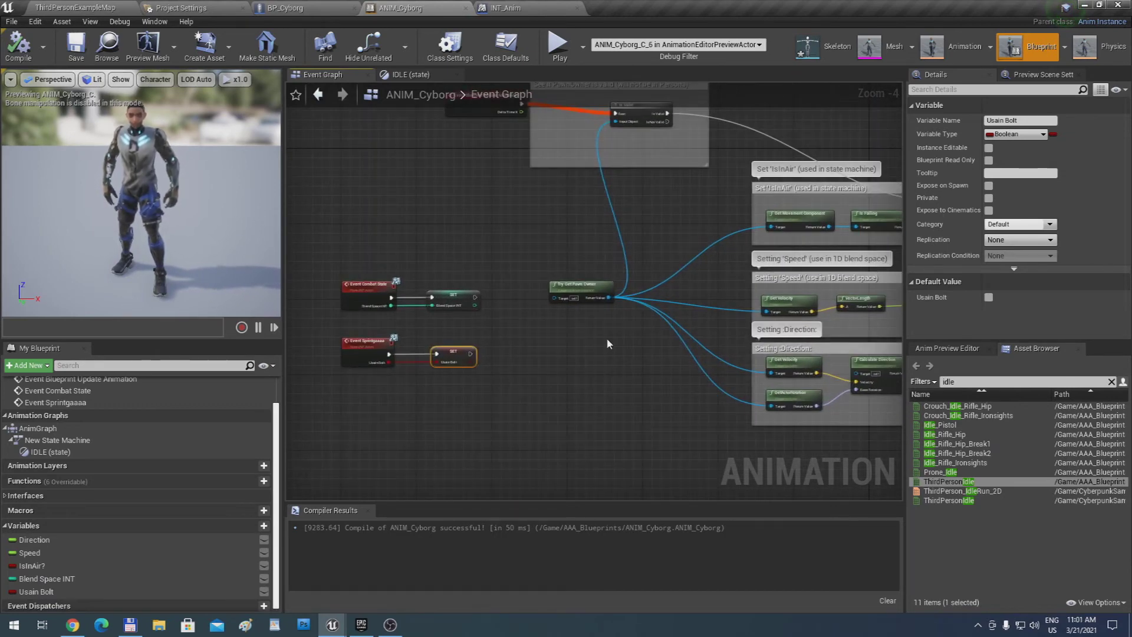
scroll(608, 342, "up", 5)
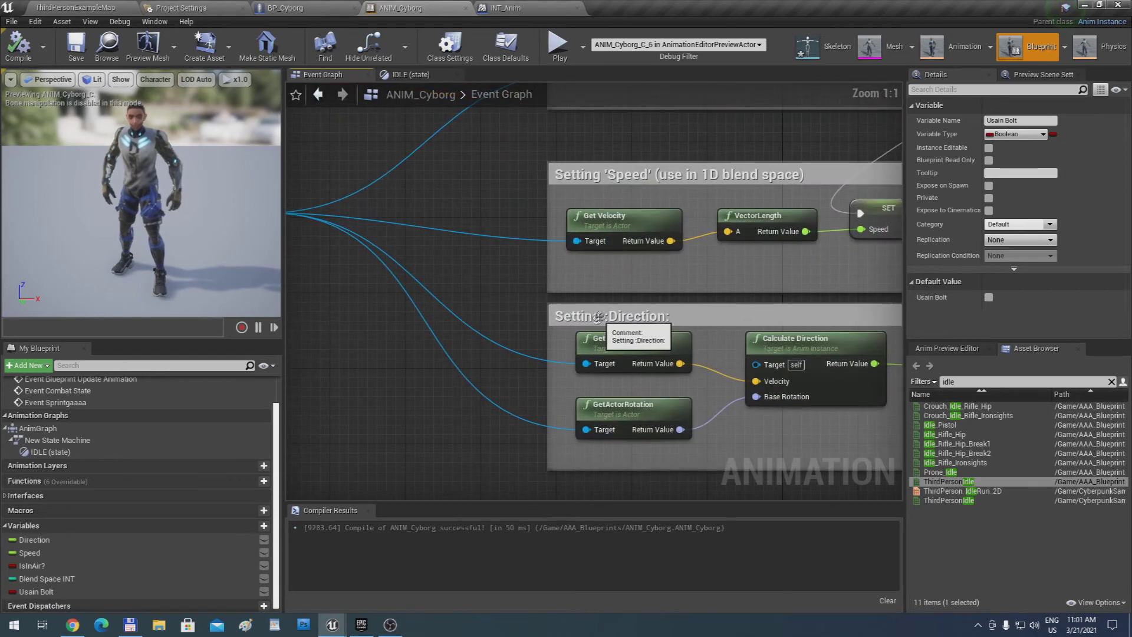
right_click_drag(598, 319, 694, 348)
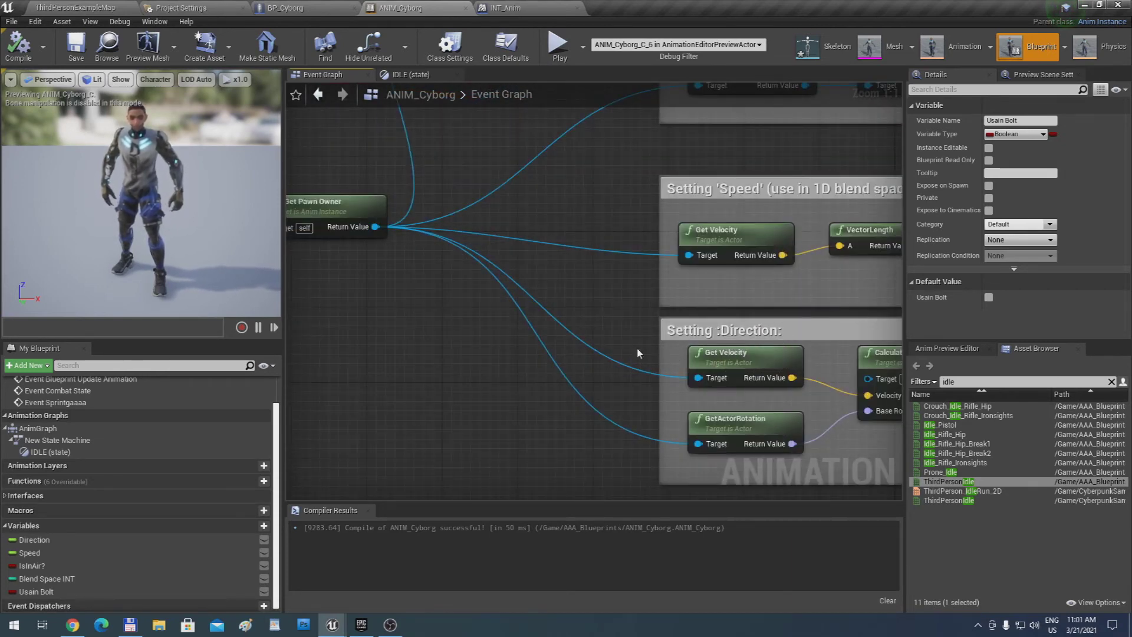
scroll(638, 353, "down", 5)
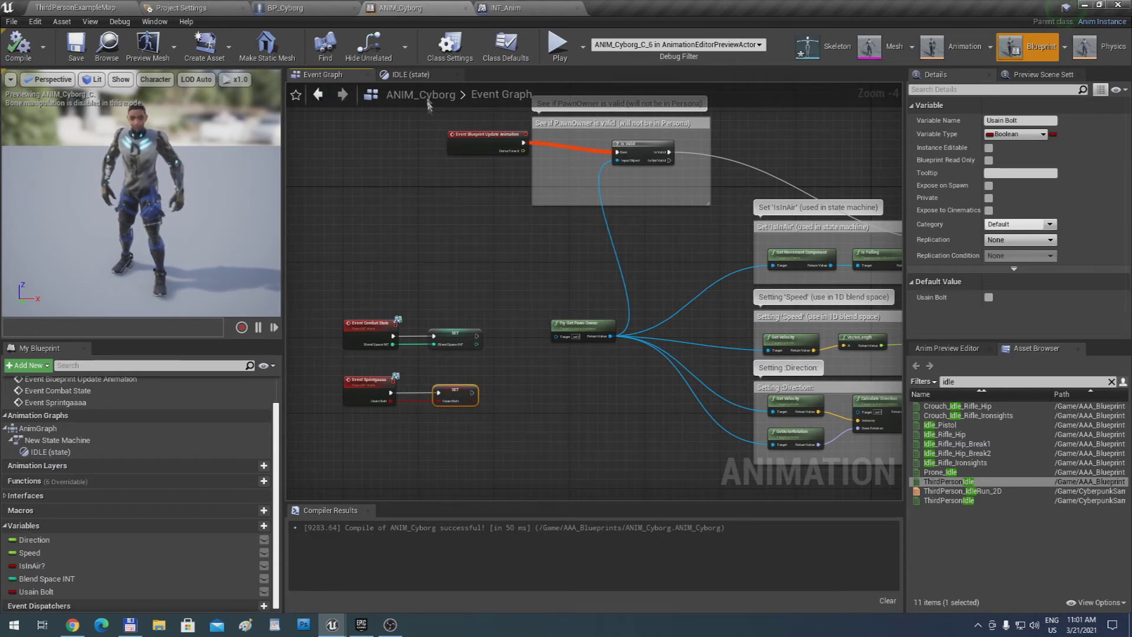
In the IDLE state graph, delete the Play ThirdPersonIdle node and shift Output Animation Pose aside to make room
left_click(420, 78)
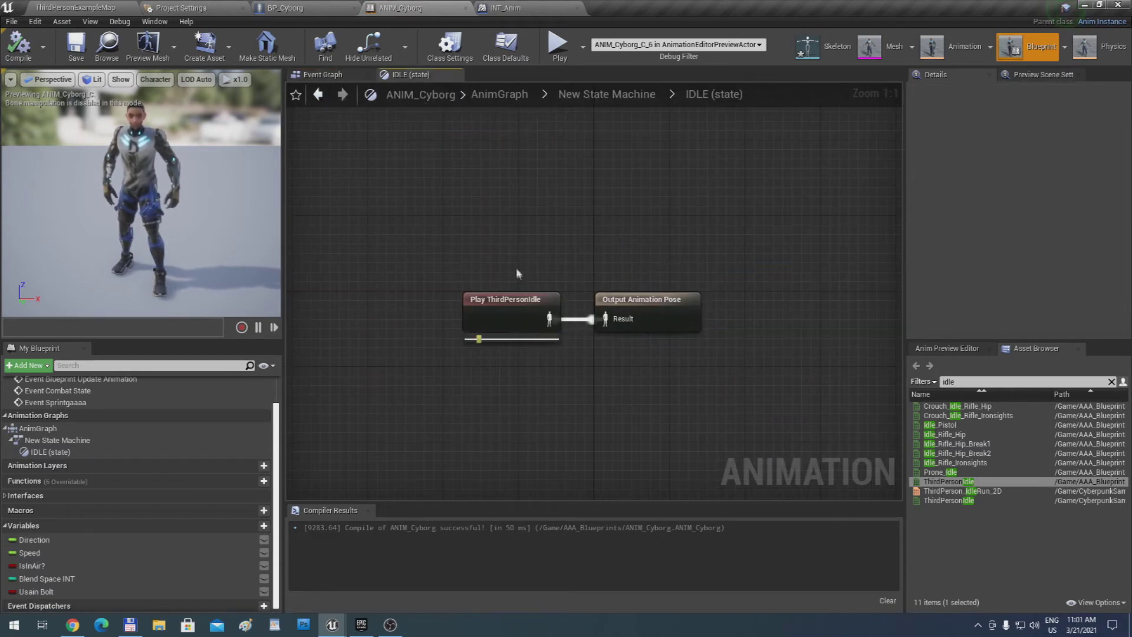
left_click(513, 299)
key("Delete")
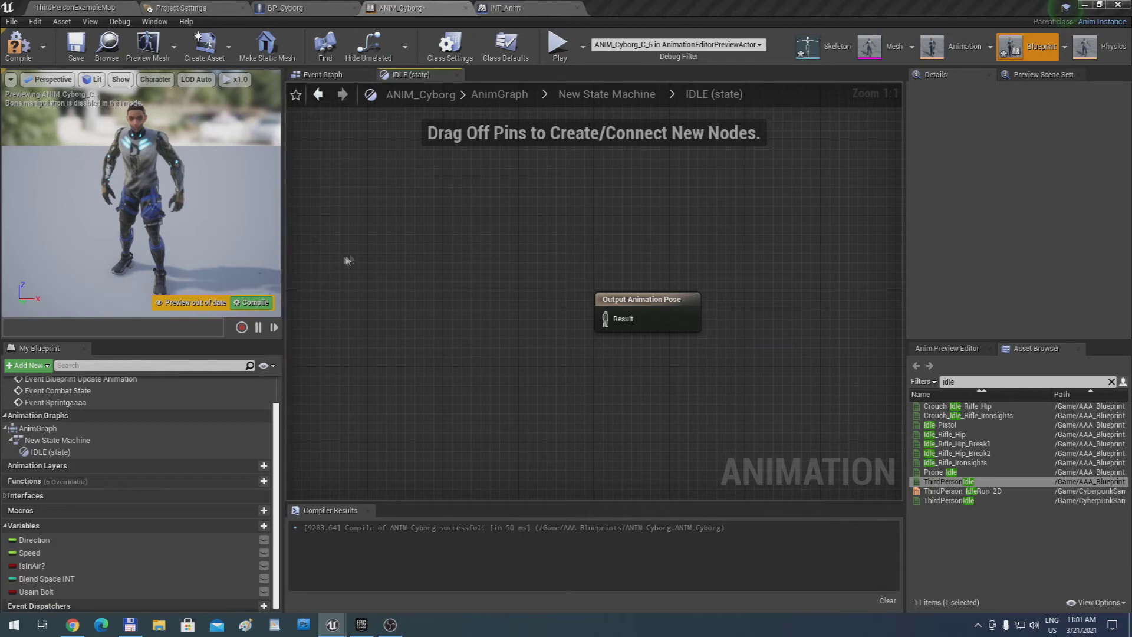
left_click_drag(605, 298, 638, 299)
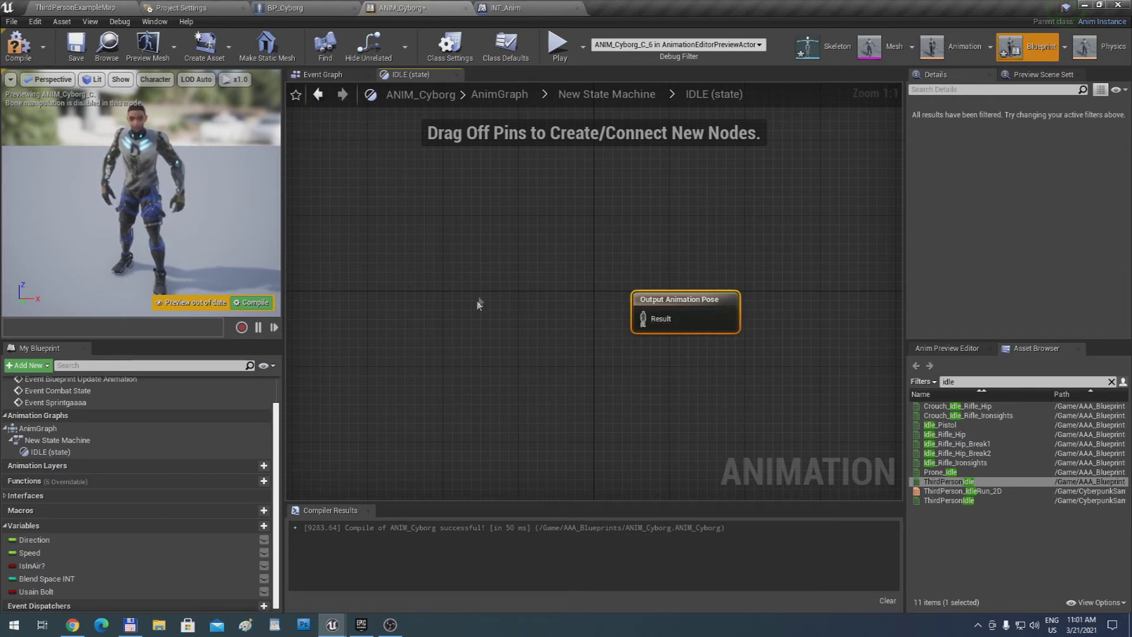
Add a Blend Poses by int node in front of Output Animation Pose
right_click(424, 282)
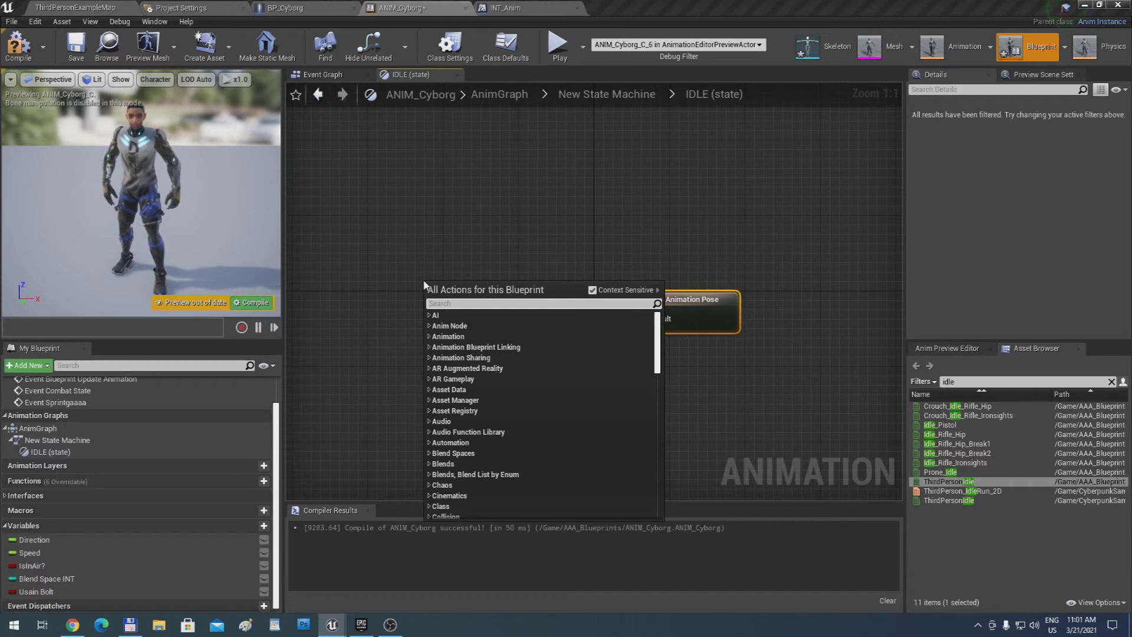
type("blend pose")
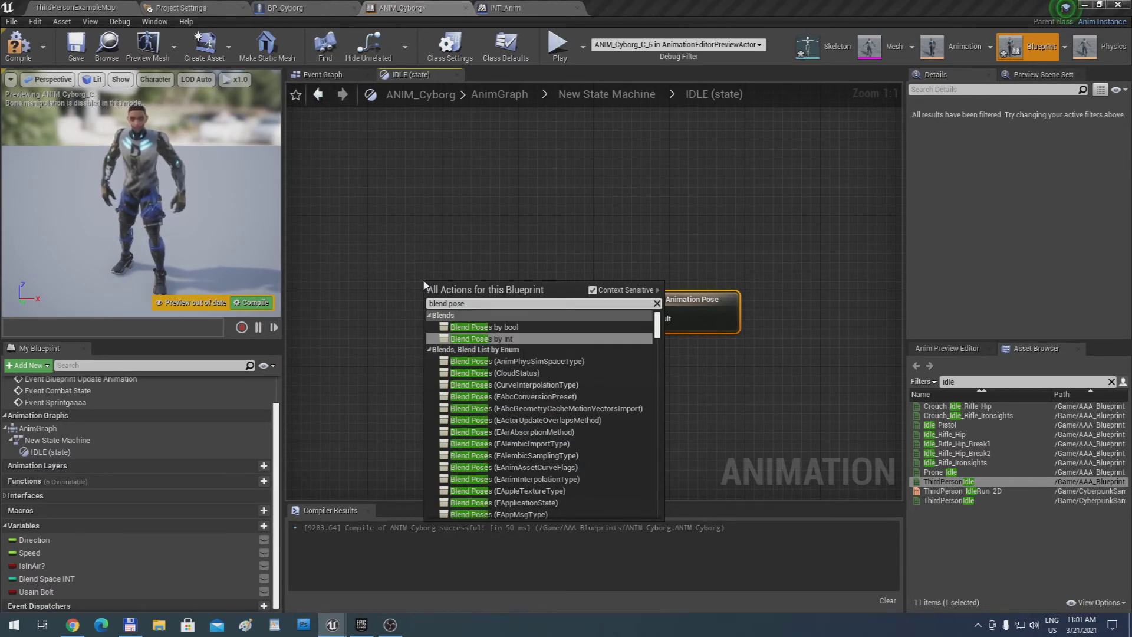
key("Return")
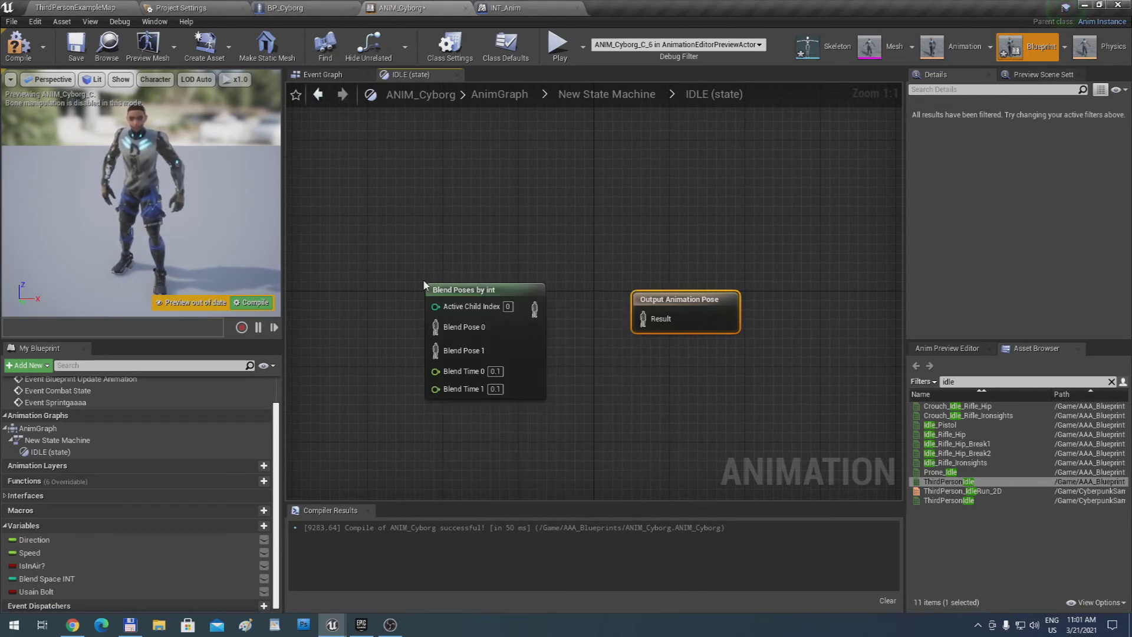
left_click_drag(437, 287, 446, 287)
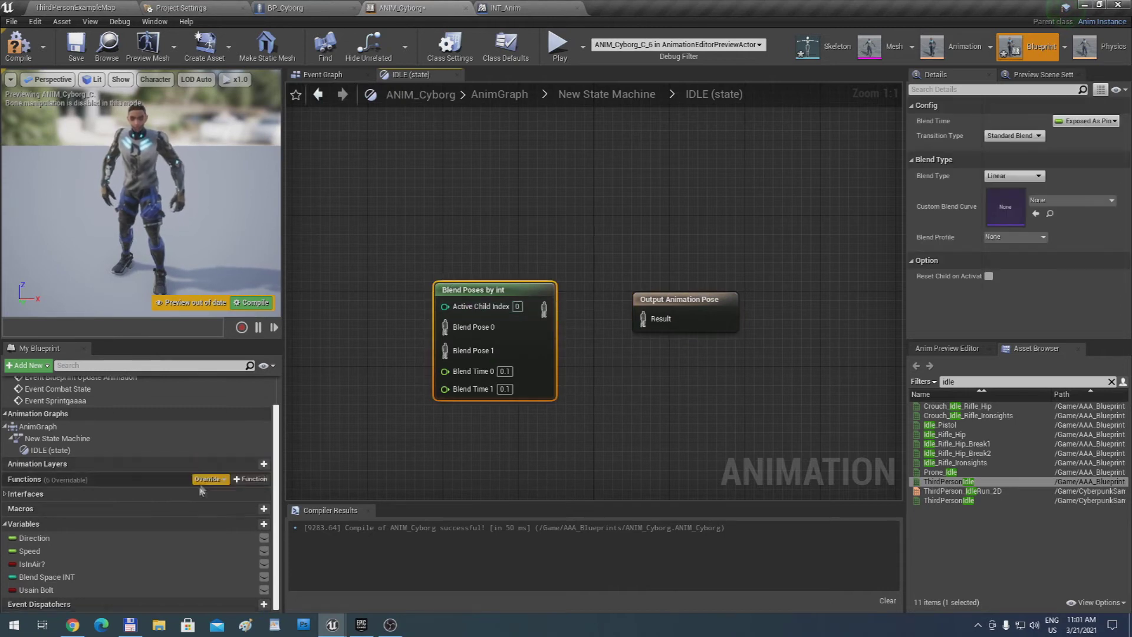
Feed the Blend Space INT variable into the blend node's Active Child Index and place its getter above the pose inputs
left_click_drag(132, 579, 444, 306)
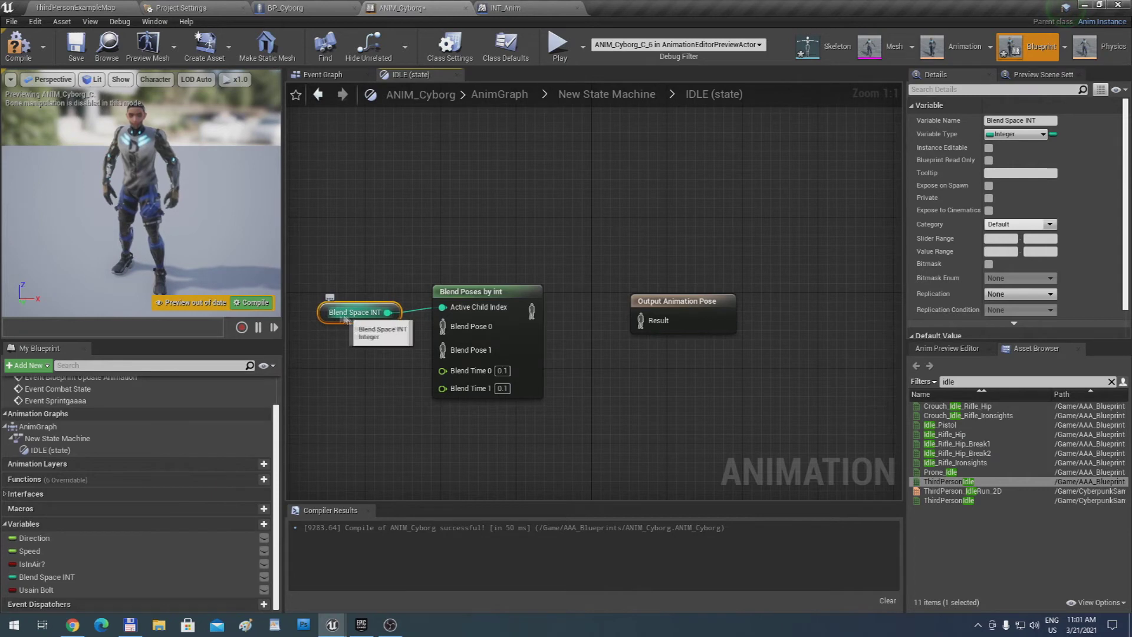
left_click_drag(327, 313, 311, 263)
right_click_drag(327, 299, 407, 301)
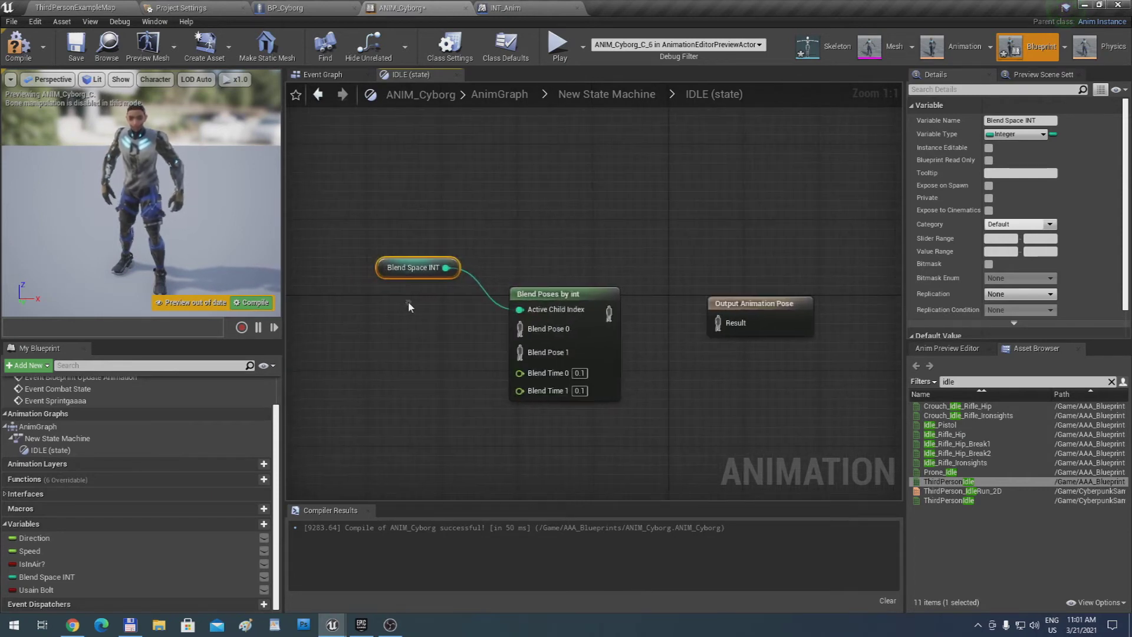
left_click_drag(389, 277, 380, 277)
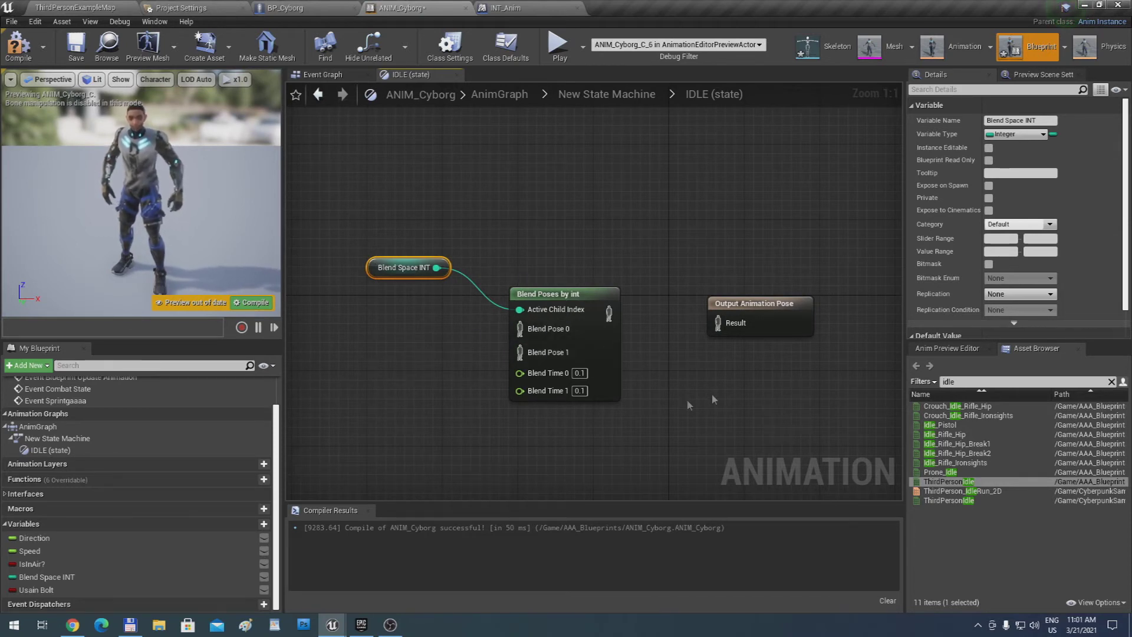
Place the ThirdPersonIdle and Idle_Rifle_Hip animations and wire them into Blend Pose 0 and Blend Pose 1 respectively
mouse_move(940, 482)
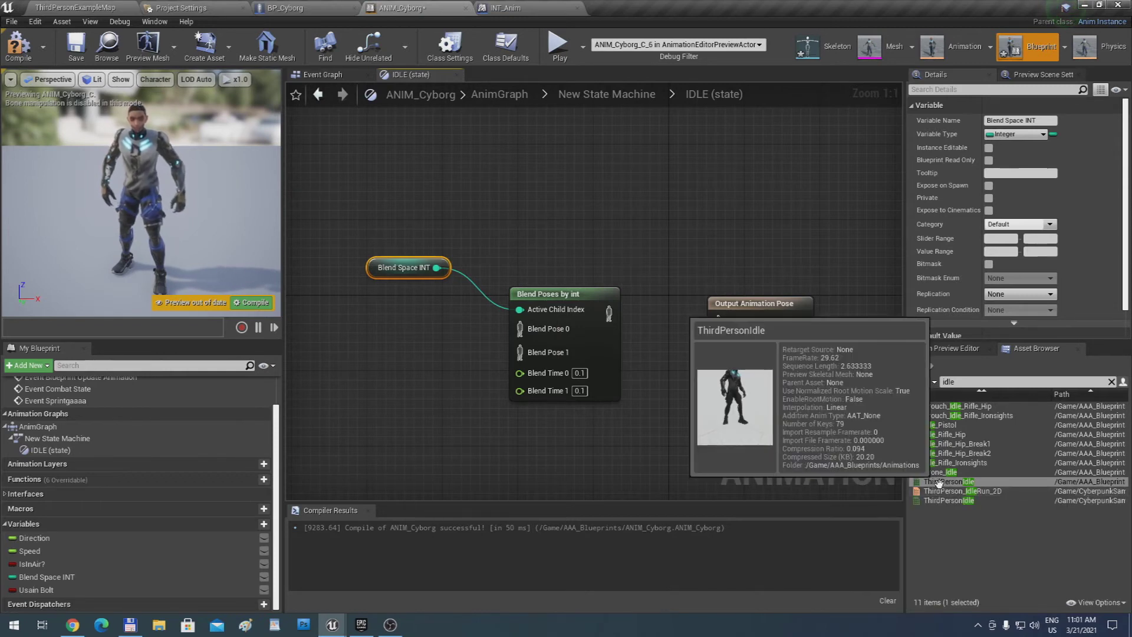
left_click_drag(940, 483, 446, 325)
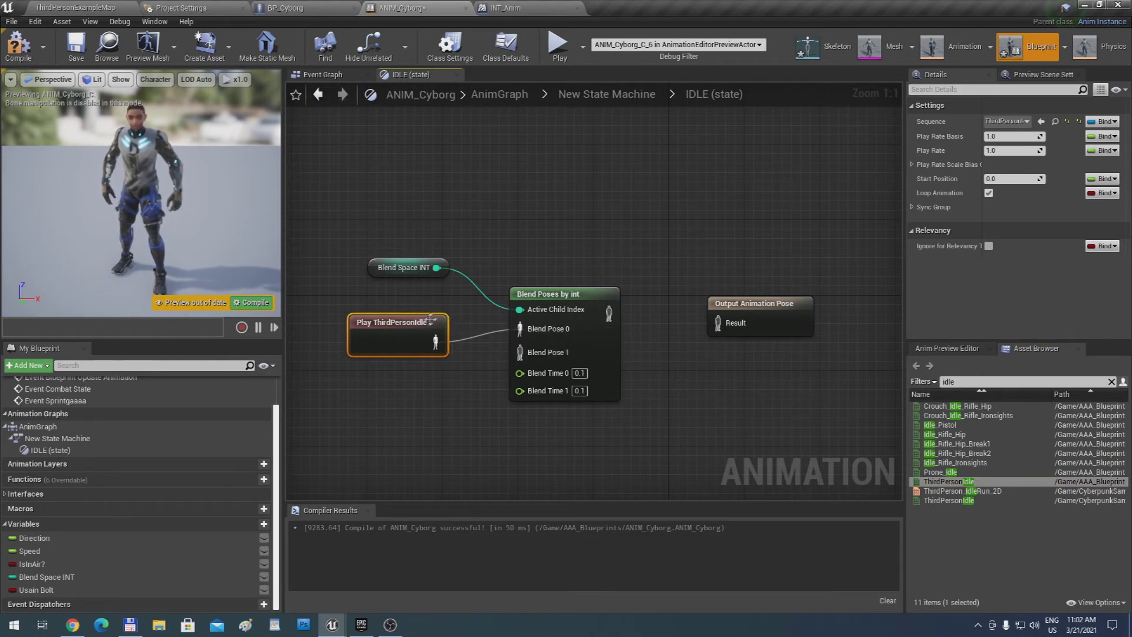
left_click_drag(432, 321, 433, 310)
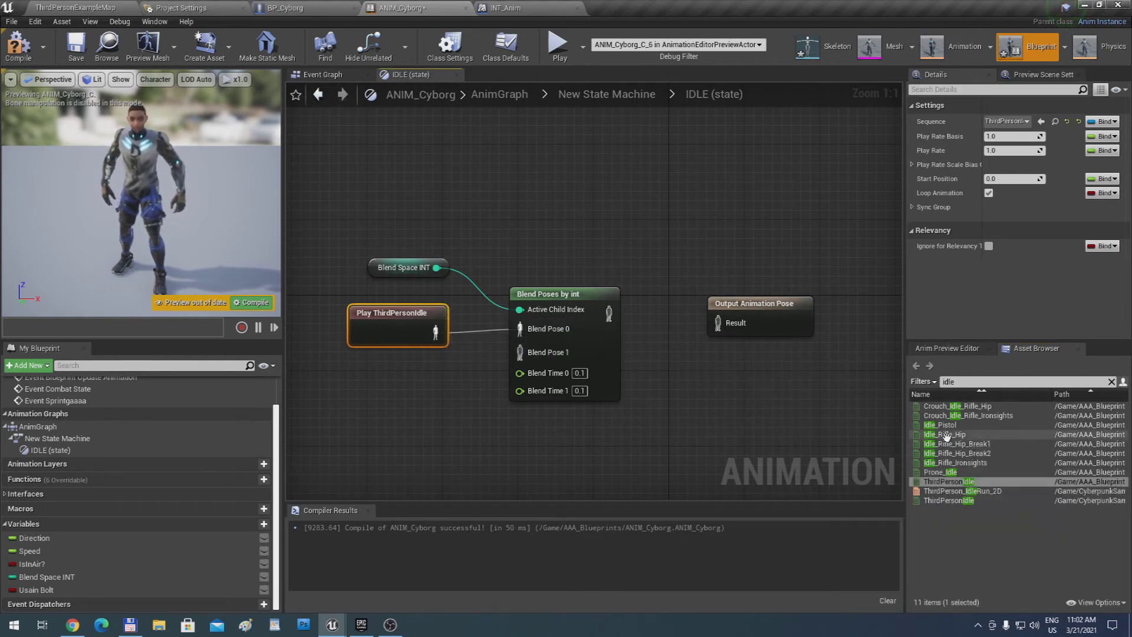
left_click_drag(944, 435, 553, 356)
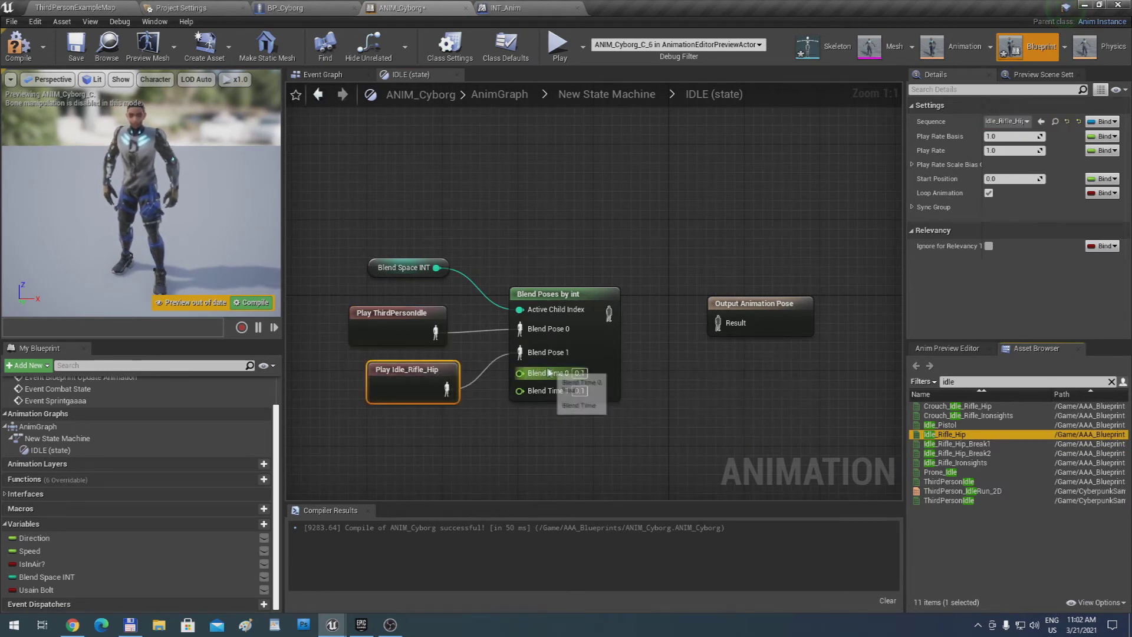
Connect the Blend Poses by int output to the Output Animation Pose result, then compile and save ANIM_Cyborg
left_click_drag(610, 314, 718, 323)
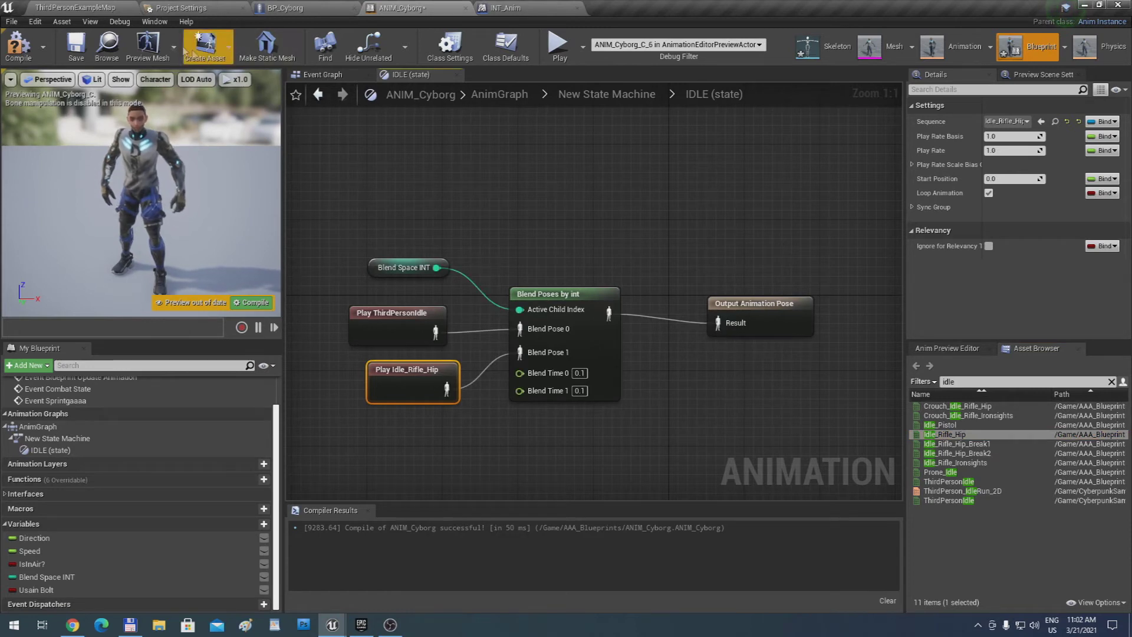
left_click(19, 46)
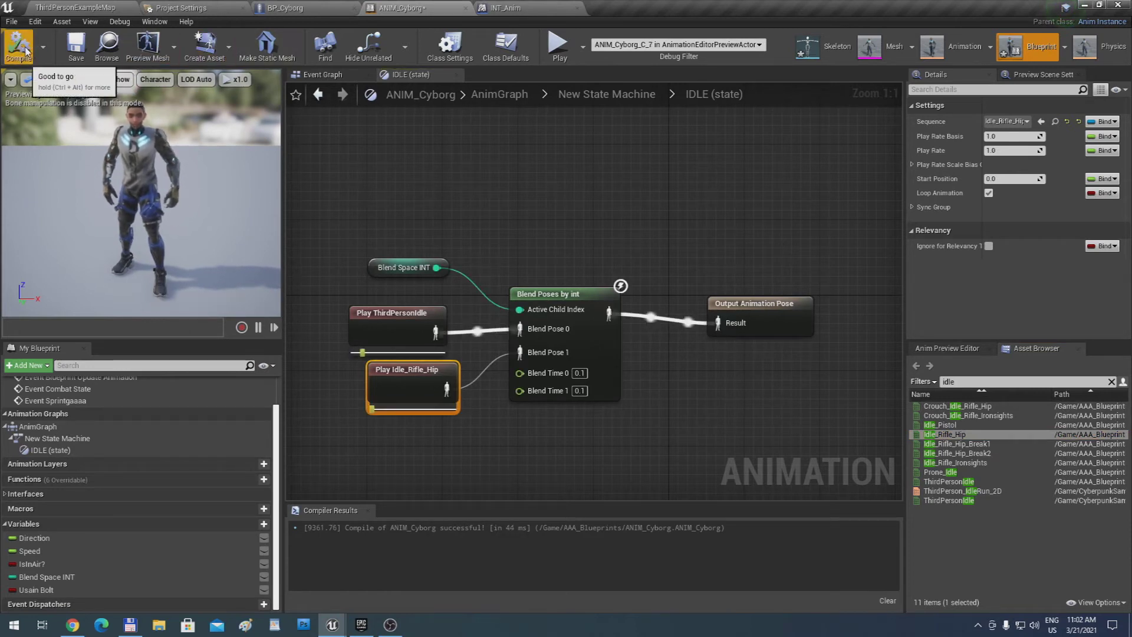
left_click(71, 55)
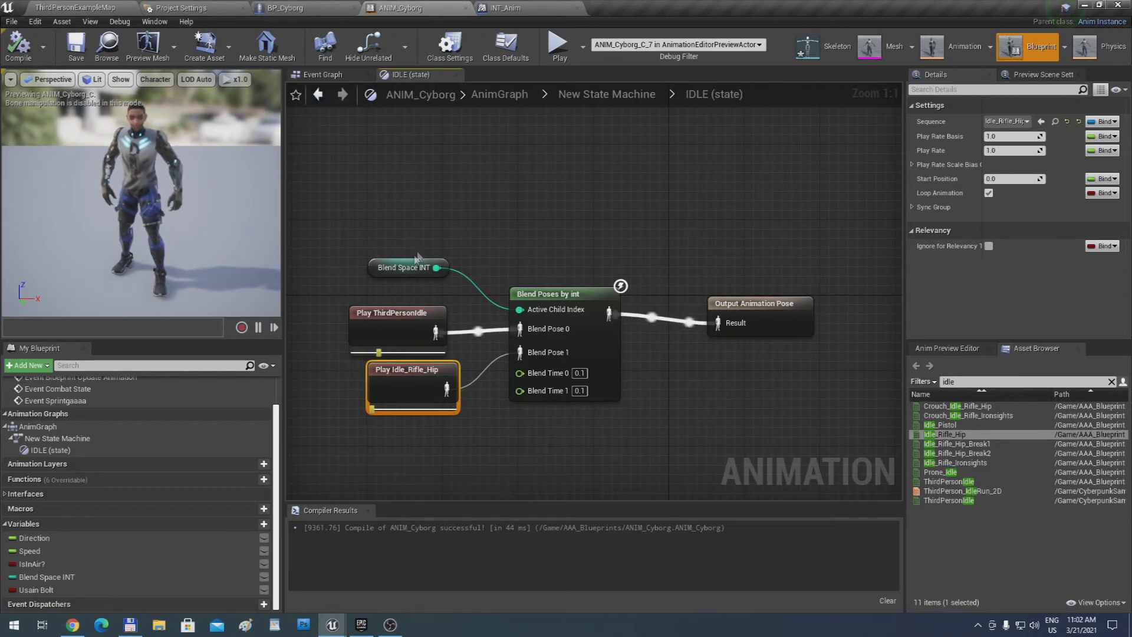
left_click(376, 260)
scroll(992, 265, "down", 2)
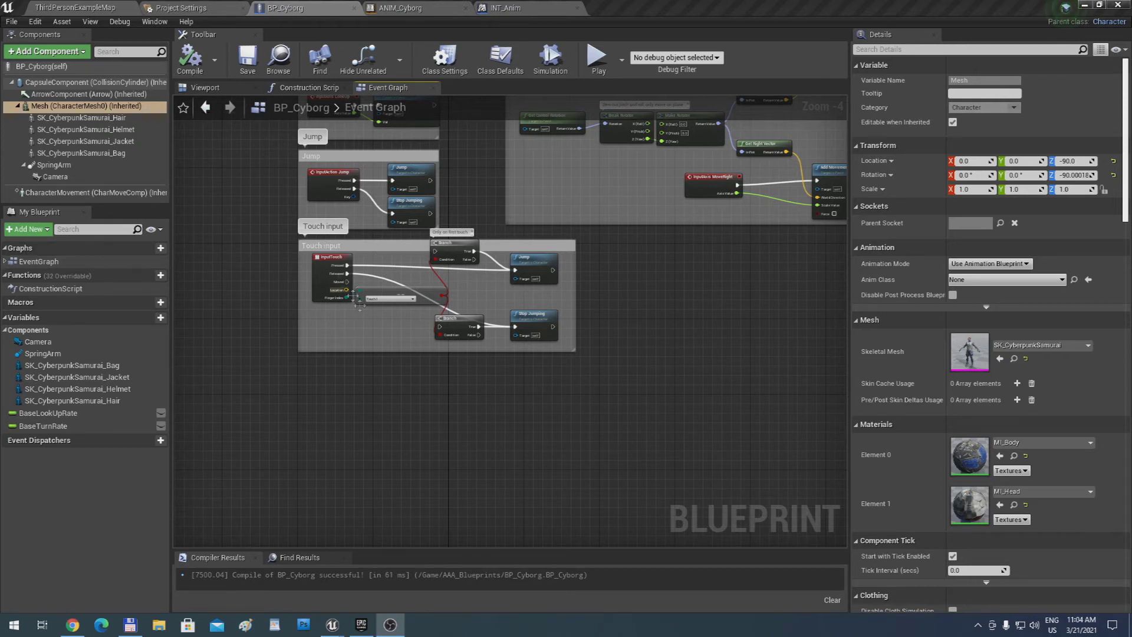
left_click(386, 368)
left_click(430, 5)
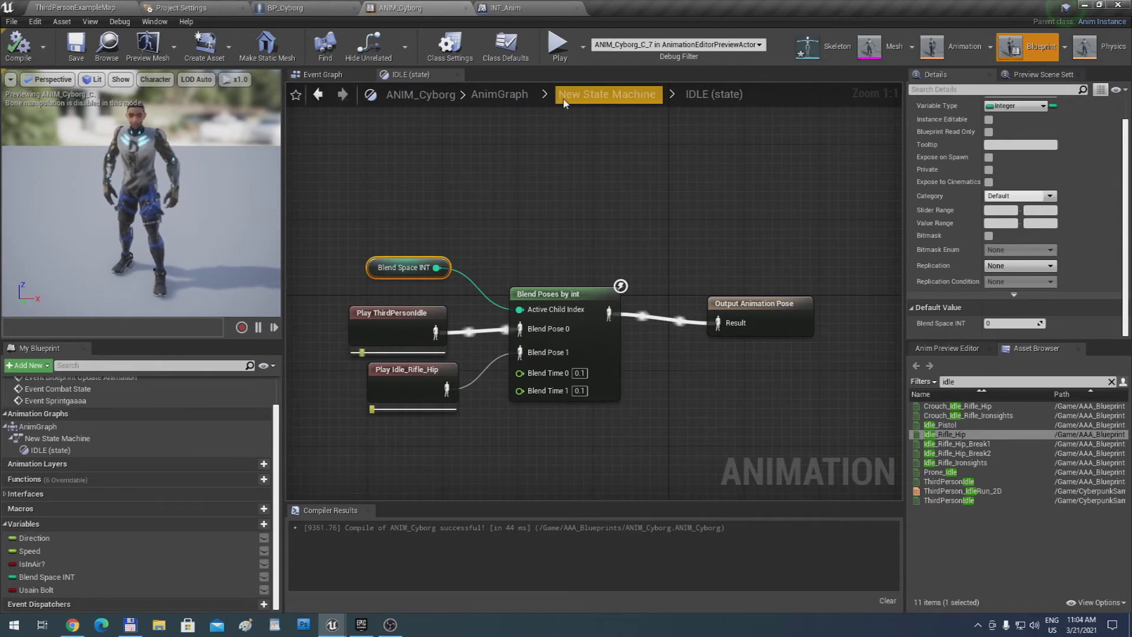
Add a state named JOG beside IDLE in New State Machine and link the two states with transitions in both directions
left_click(607, 94)
right_click_drag(761, 308, 522, 304)
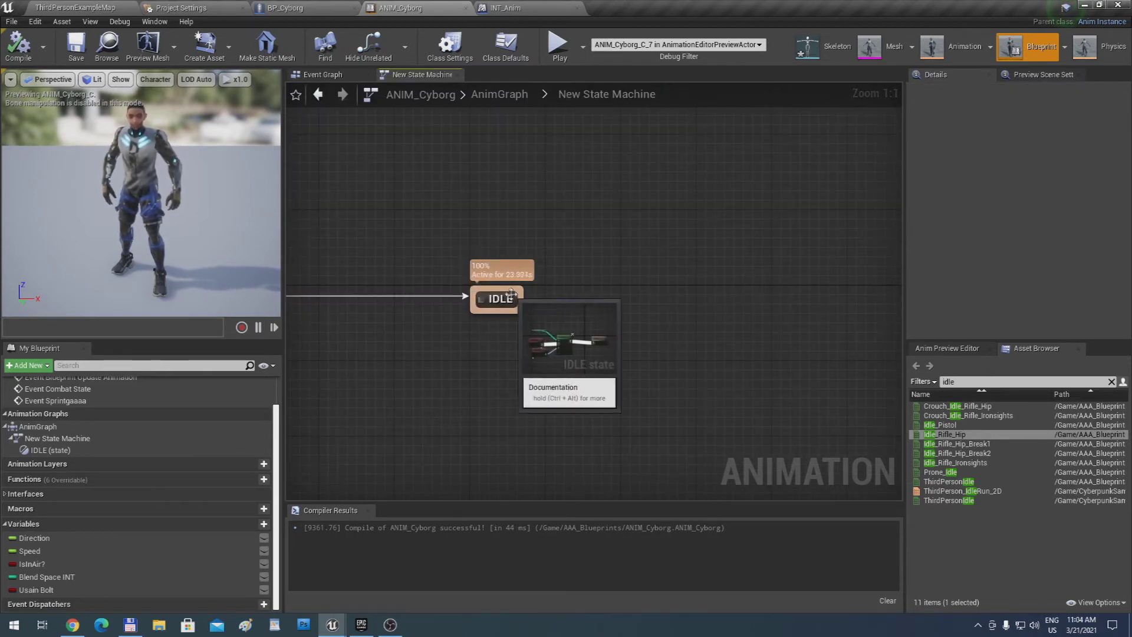
right_click(628, 315)
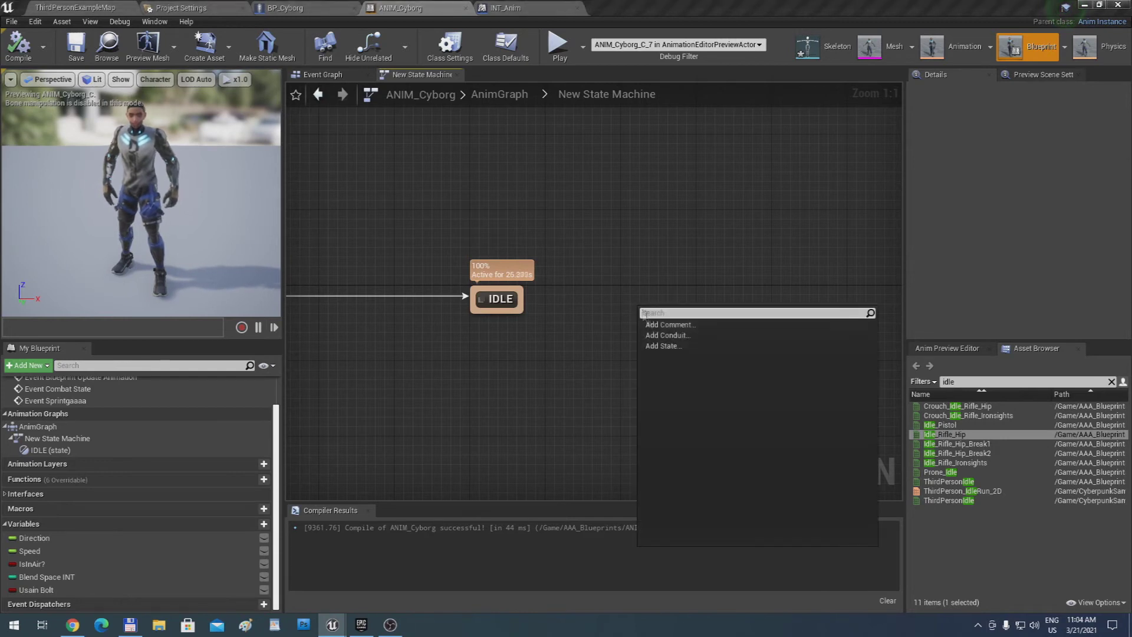
left_click(677, 346)
type("JOG")
key("Return")
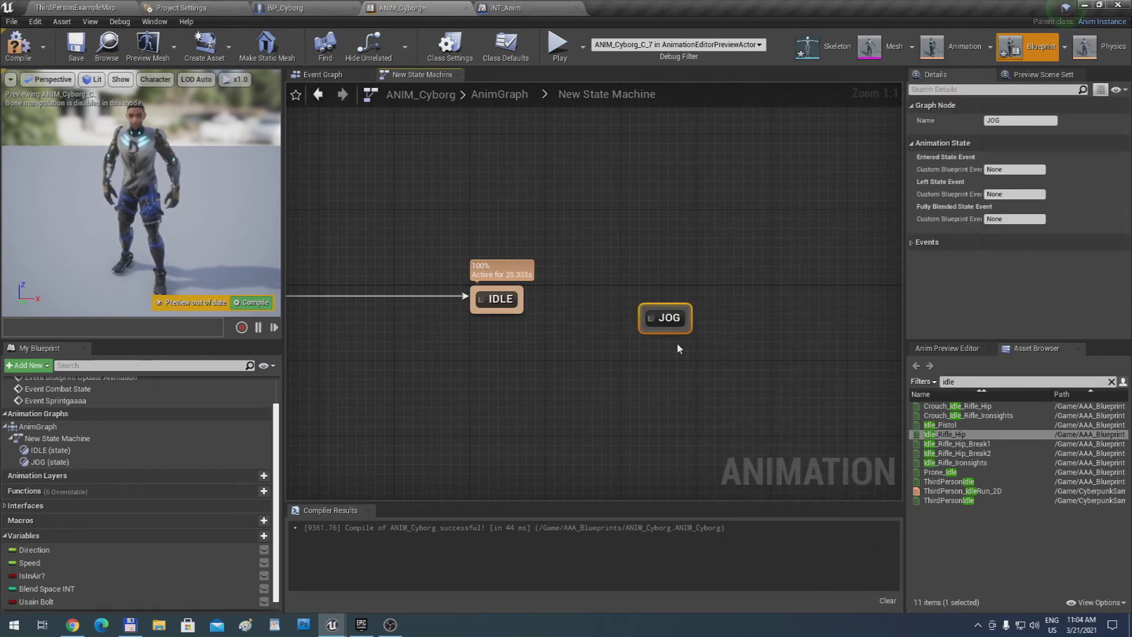
left_click_drag(669, 318, 658, 298)
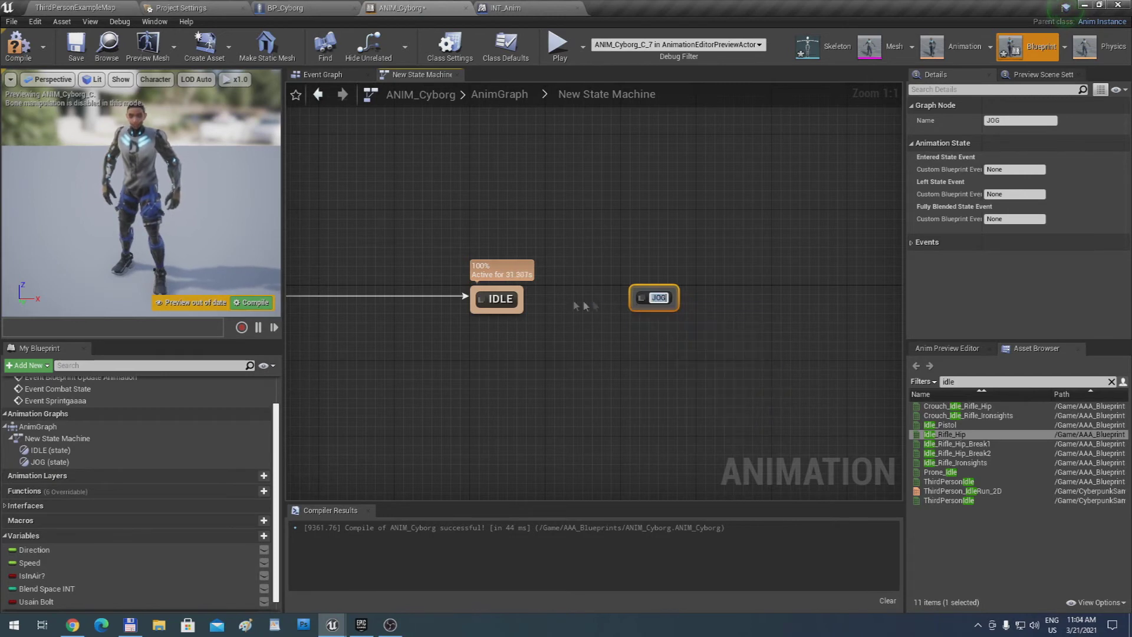
mouse_move(528, 305)
left_mouse_down()
mouse_move(634, 313)
mouse_move(520, 305)
left_mouse_up()
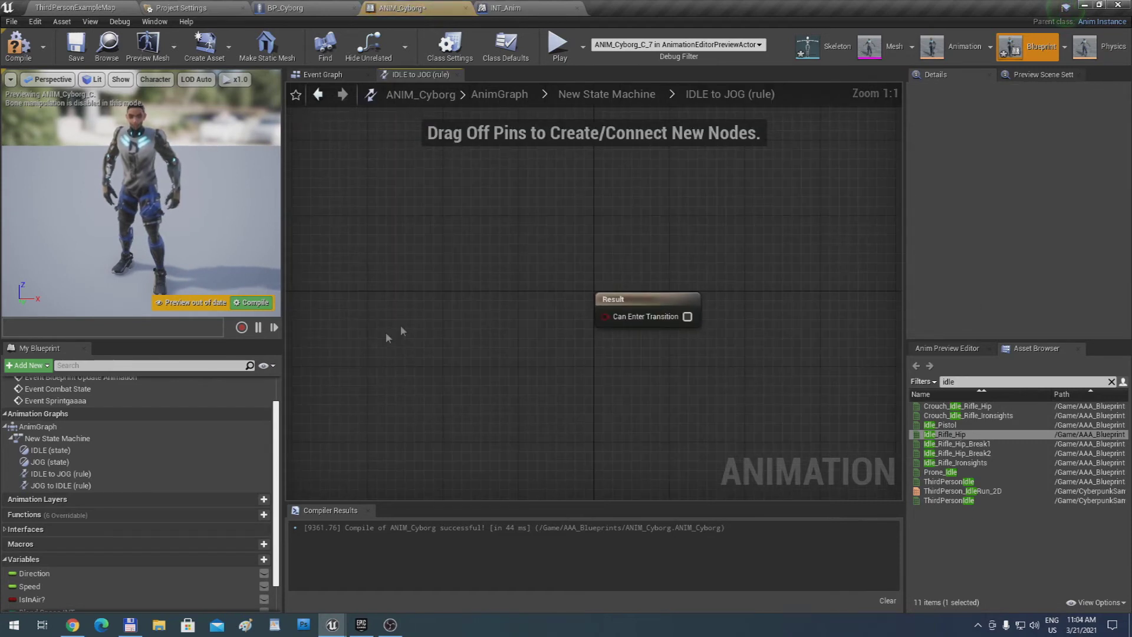
In the IDLE to JOG transition rule, add a Speed getter and feed it into a float >= float comparison
left_click_drag(144, 584, 373, 279)
left_click(392, 295)
left_click_drag(444, 291, 507, 313)
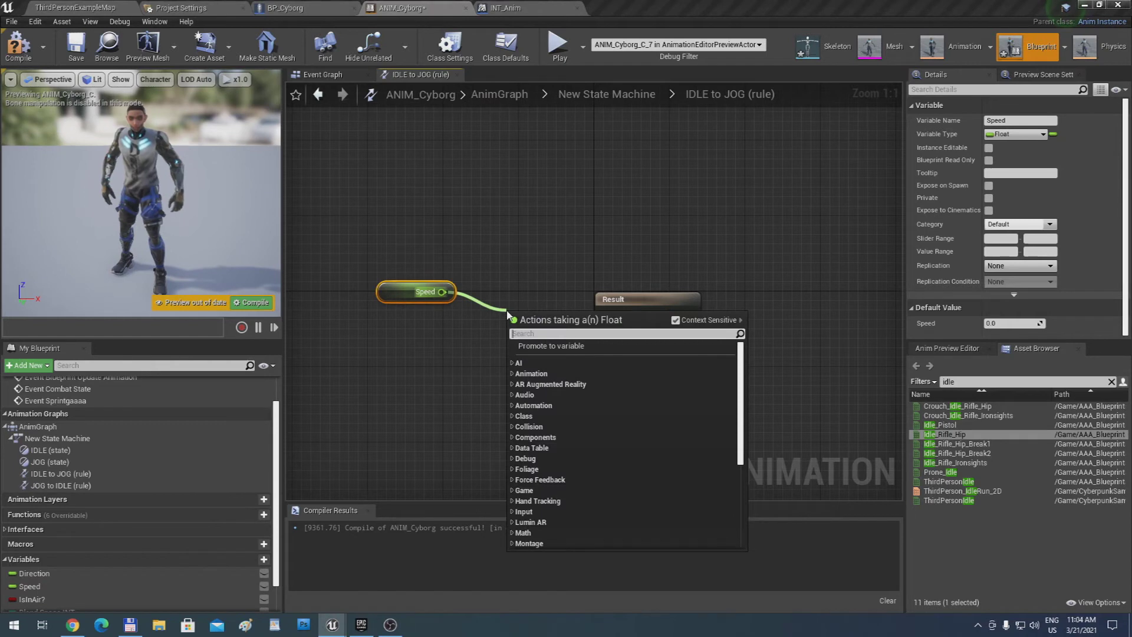
type(">")
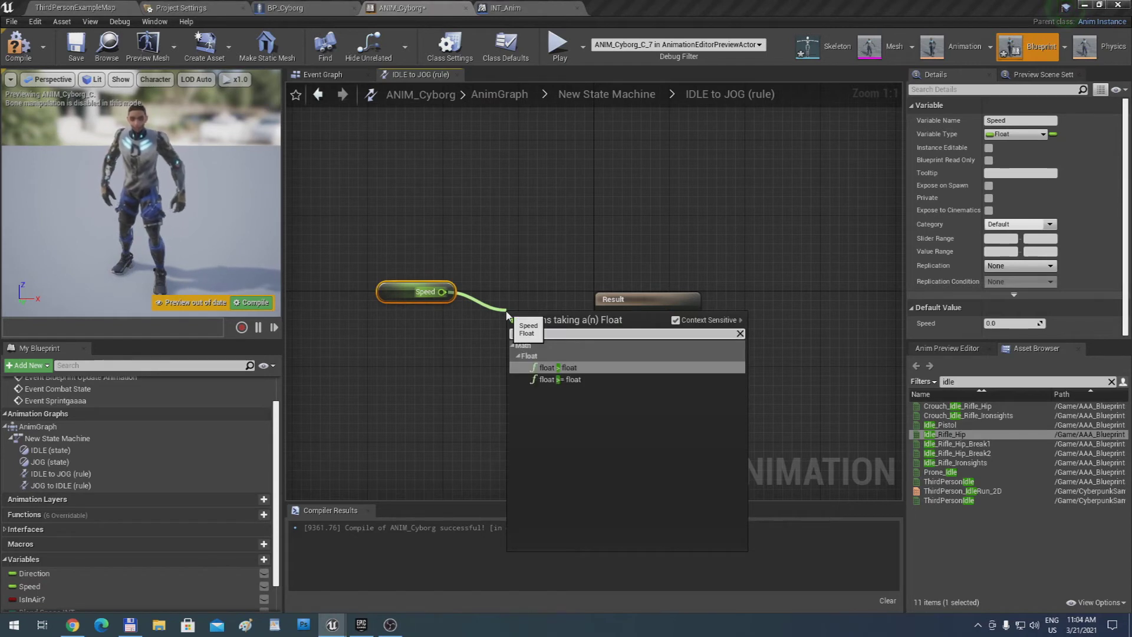
type("=")
key("Return")
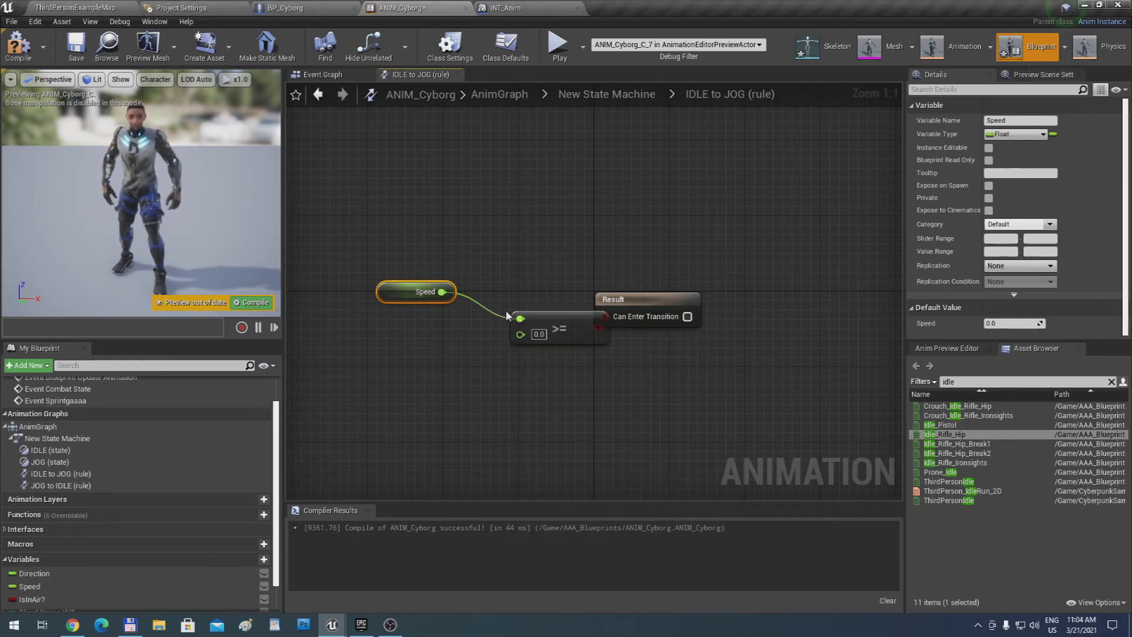
Set the comparison threshold to 5.0 and connect its output to the rule's Can Enter Transition input
left_click(537, 334)
type("5")
key("Return")
left_click_drag(599, 329, 676, 317)
left_click(631, 309)
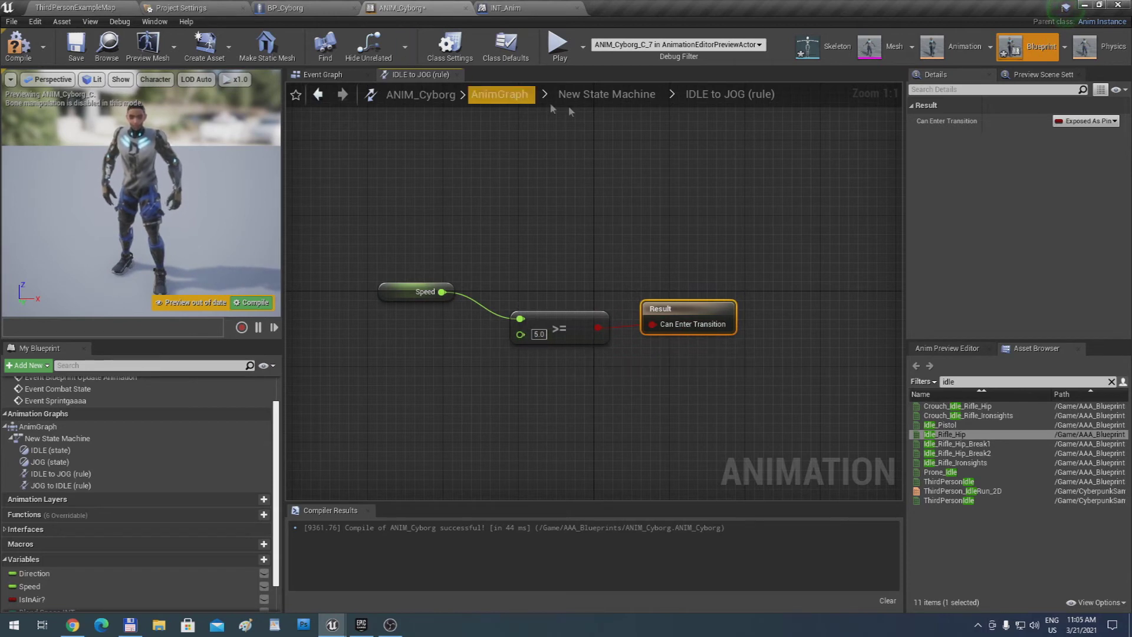
In the JOG to IDLE transition rule, add a Speed getter and feed it into a float <= float comparison
left_click(611, 105)
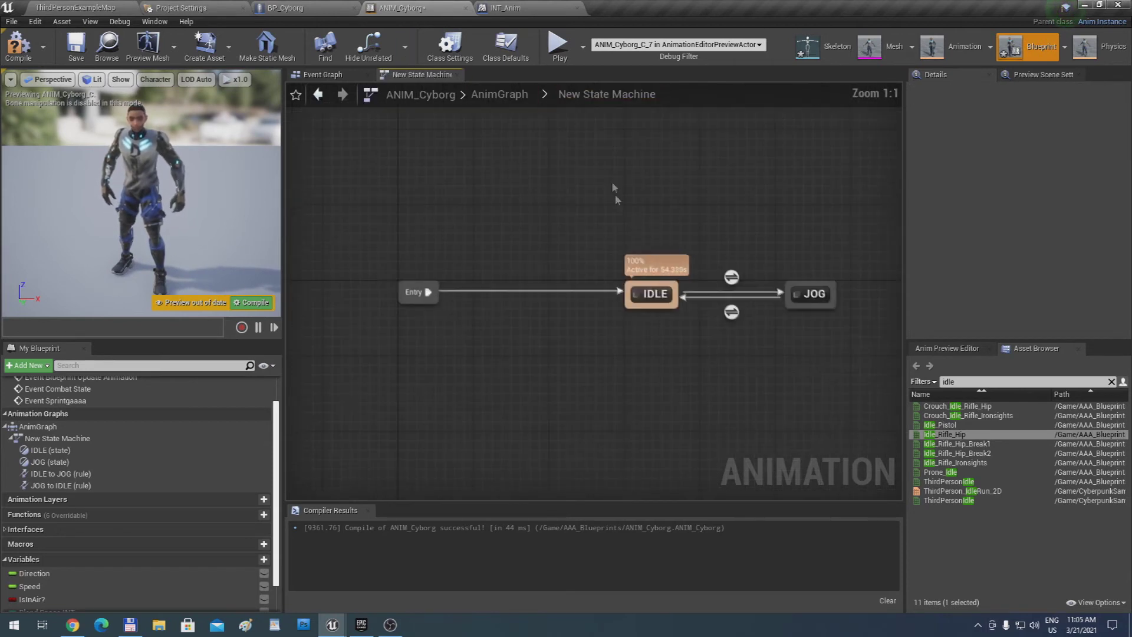
double_click(733, 317)
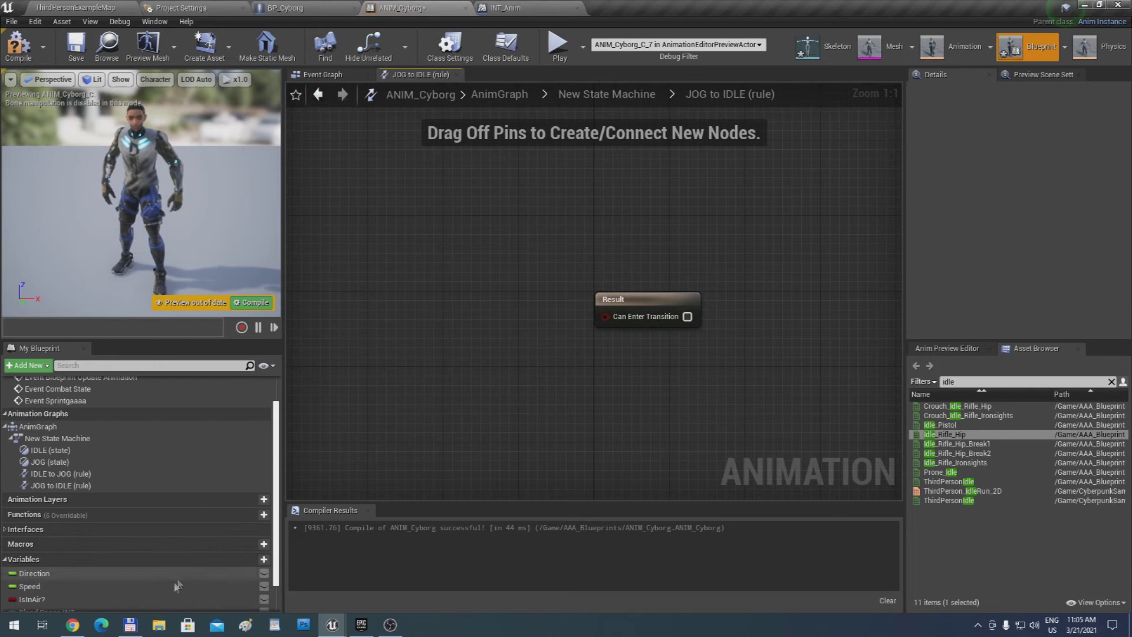
left_click_drag(177, 585, 427, 295)
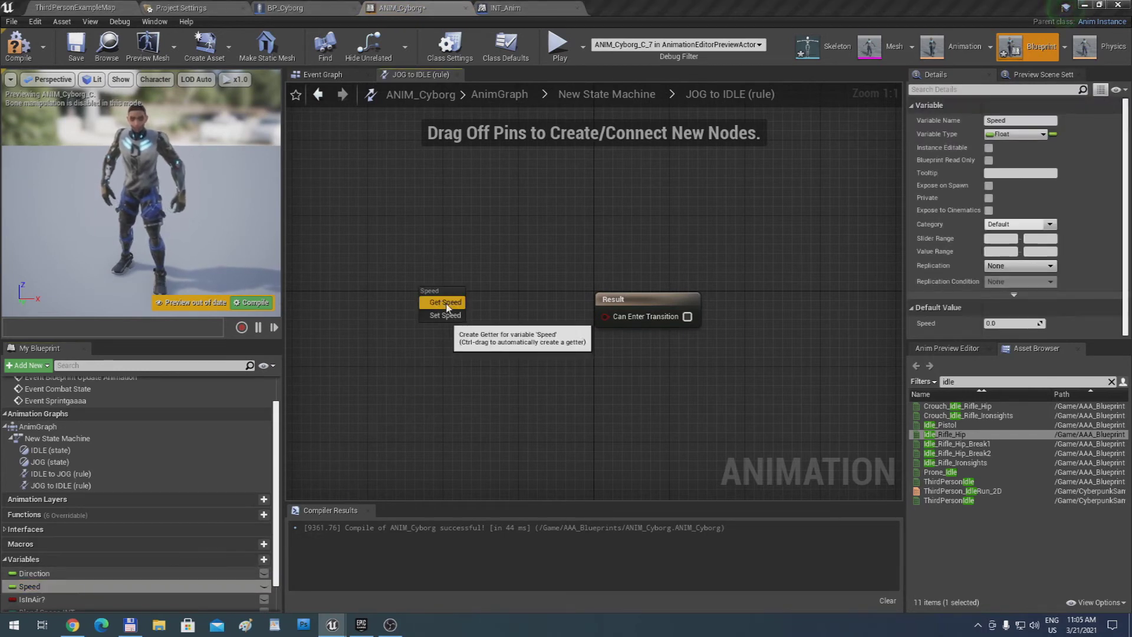
left_click(442, 302)
left_click_drag(476, 298, 506, 308)
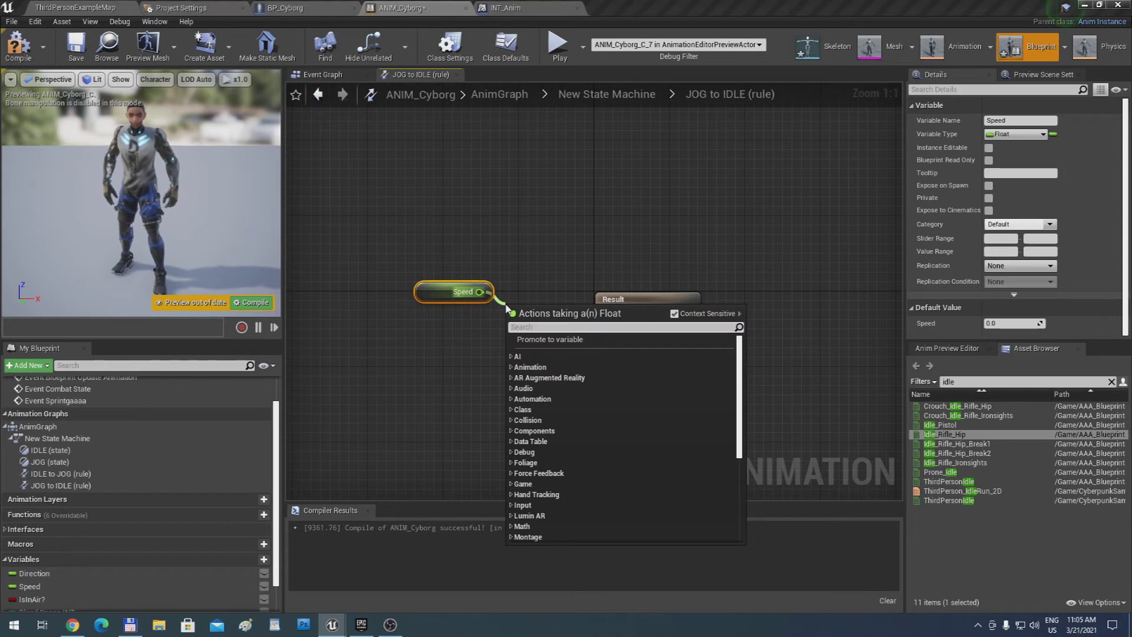
type("<")
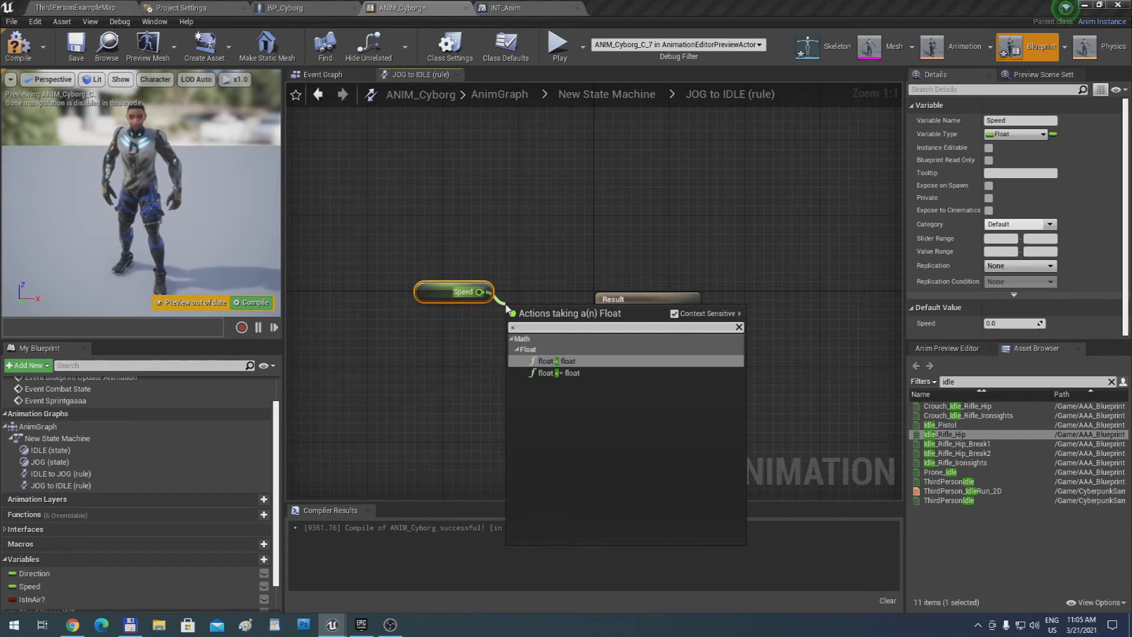
left_click(559, 373)
Connect the <= comparison to the JOG to IDLE rule's Can Enter Transition input, then compile and save ANIM_Cyborg
left_click(660, 316)
left_click_drag(659, 314, 687, 316)
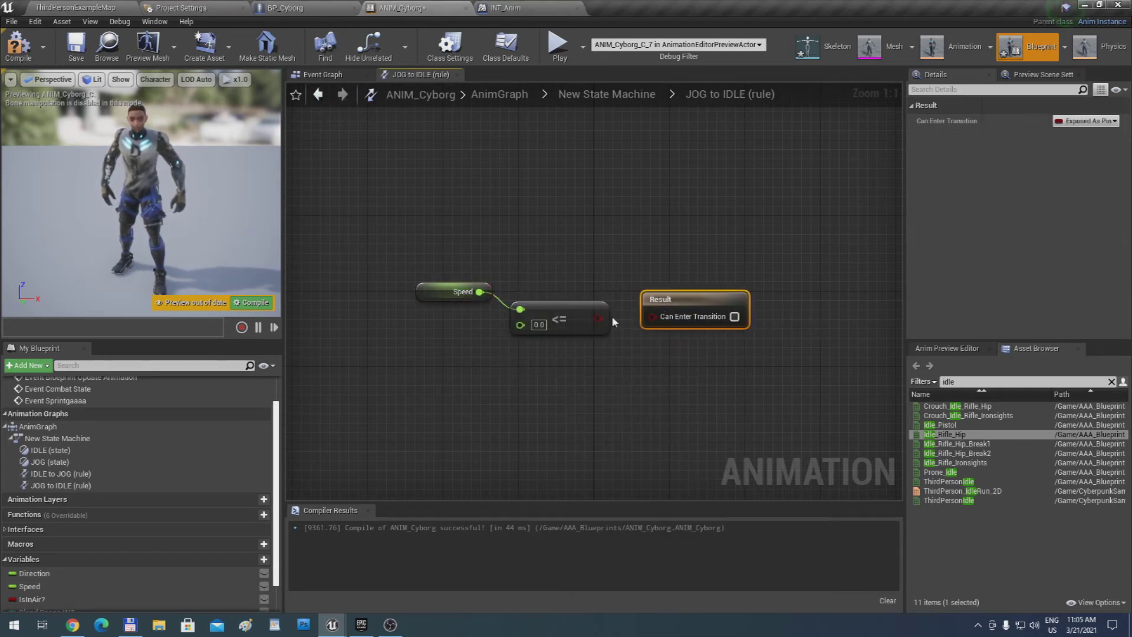
left_click_drag(599, 319, 653, 315)
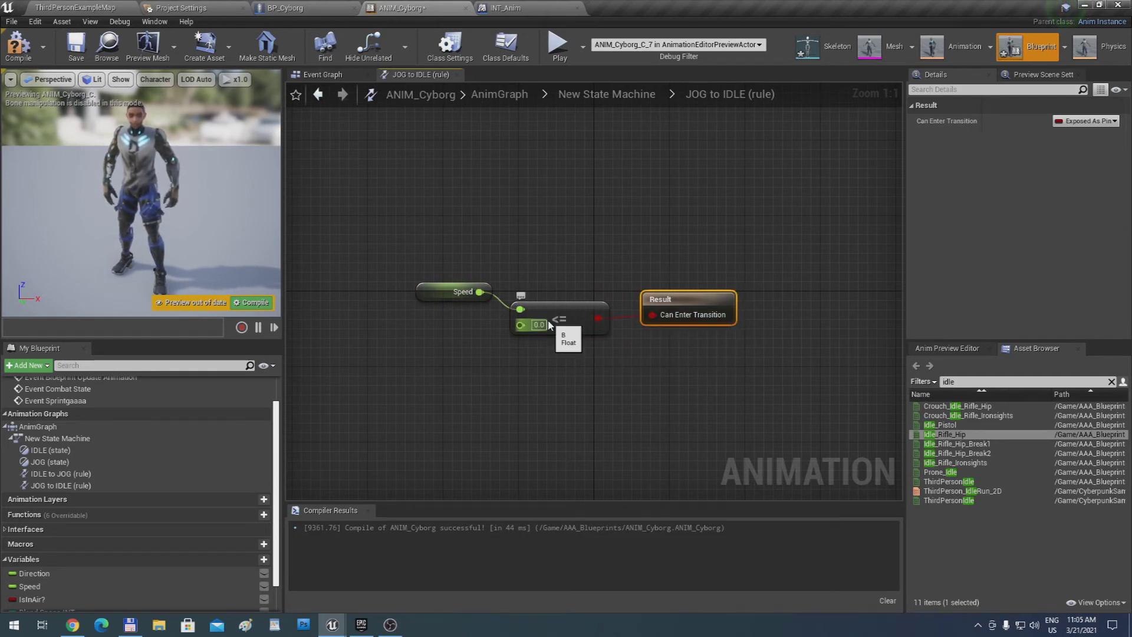
left_click(19, 44)
left_click(71, 53)
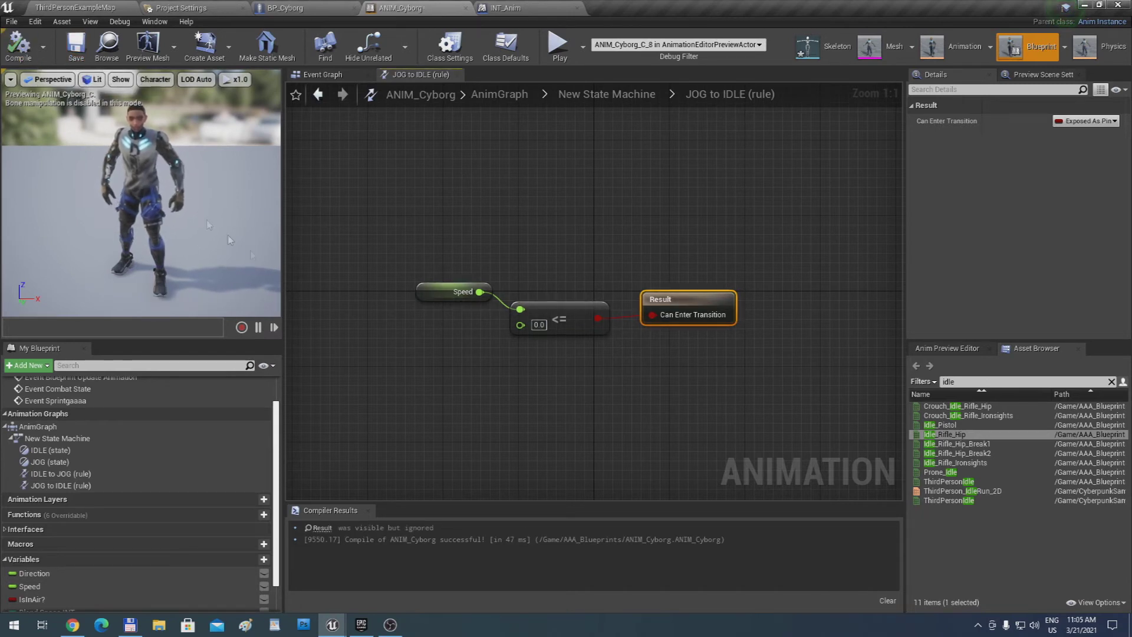
Review the IDLE state's pose blending setup and the state machine that contains it
left_click(350, 78)
left_click(420, 75)
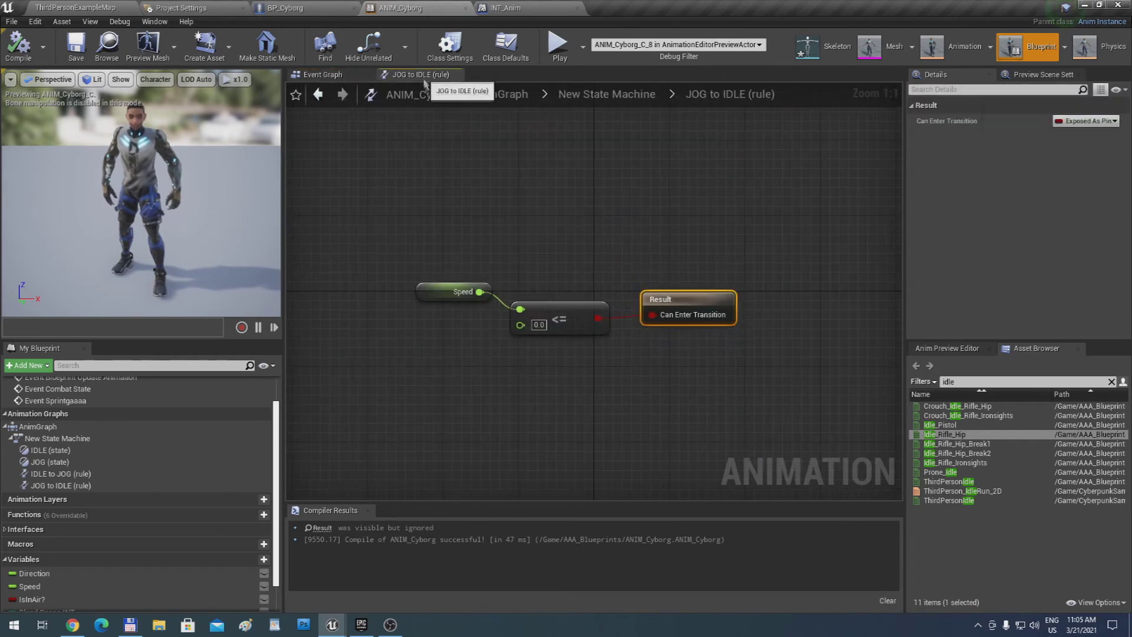
left_click(607, 94)
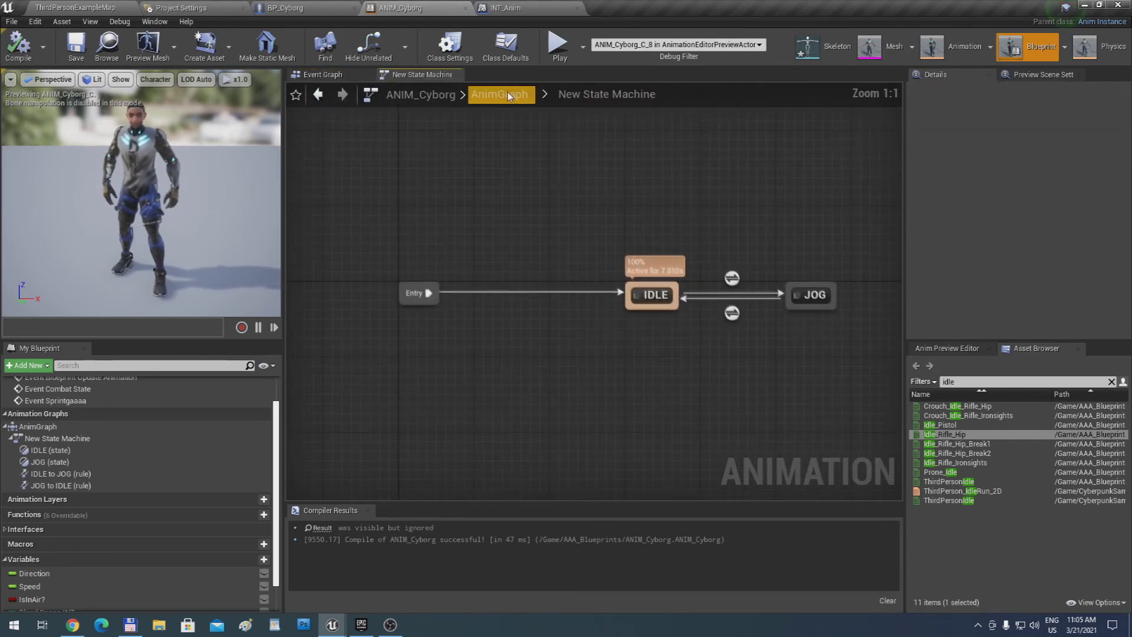
double_click(656, 299)
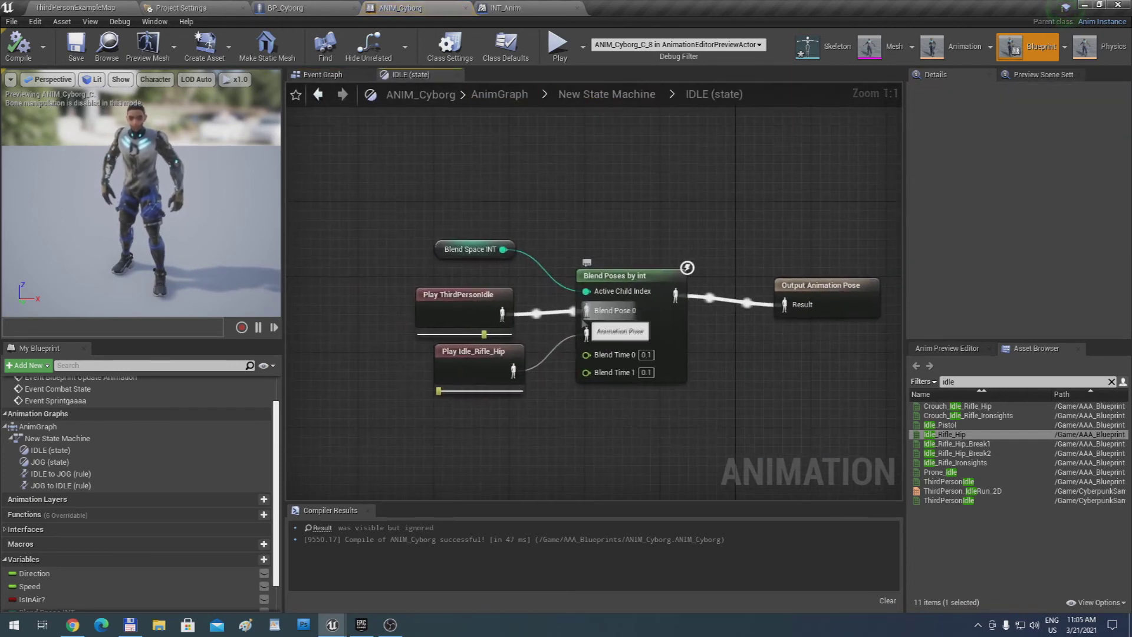
left_click(492, 304)
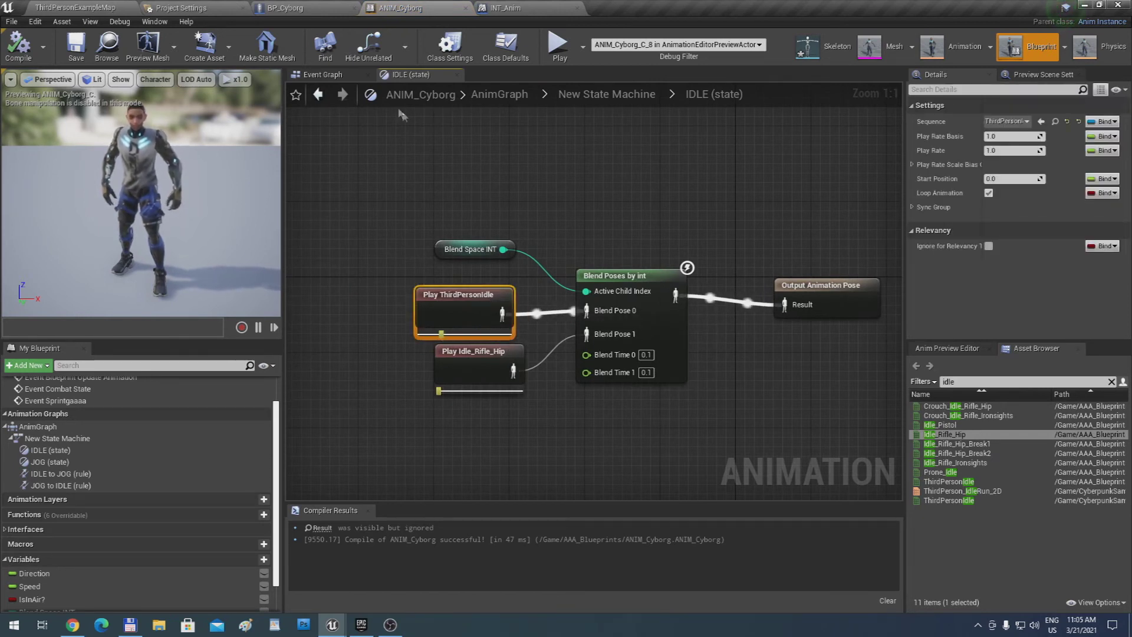
left_click(346, 81)
left_click(411, 75)
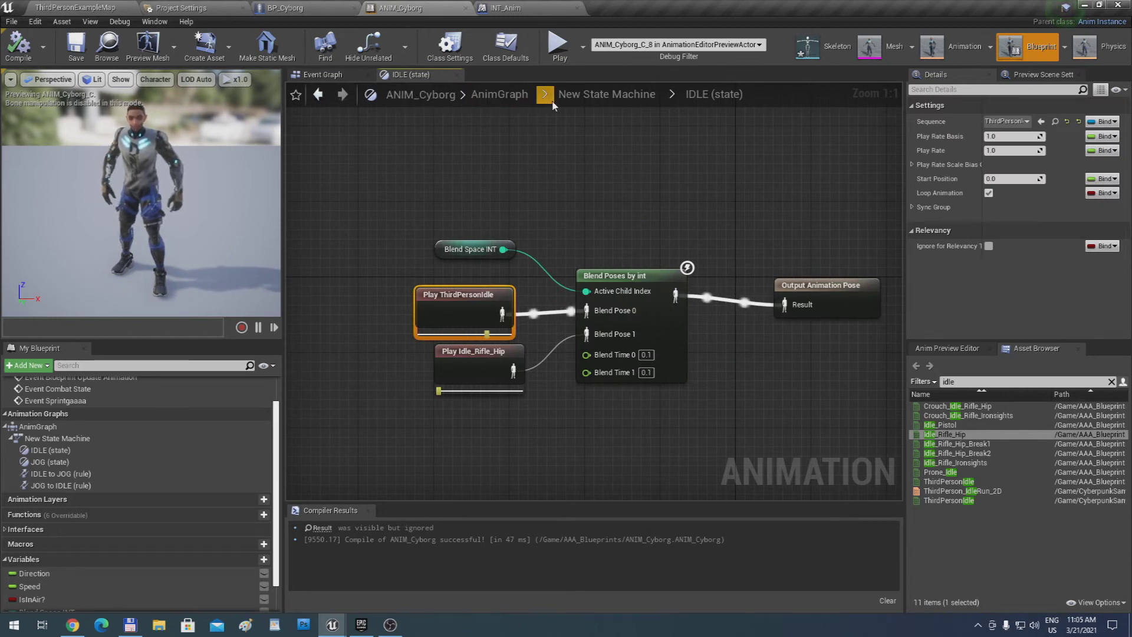
left_click(577, 96)
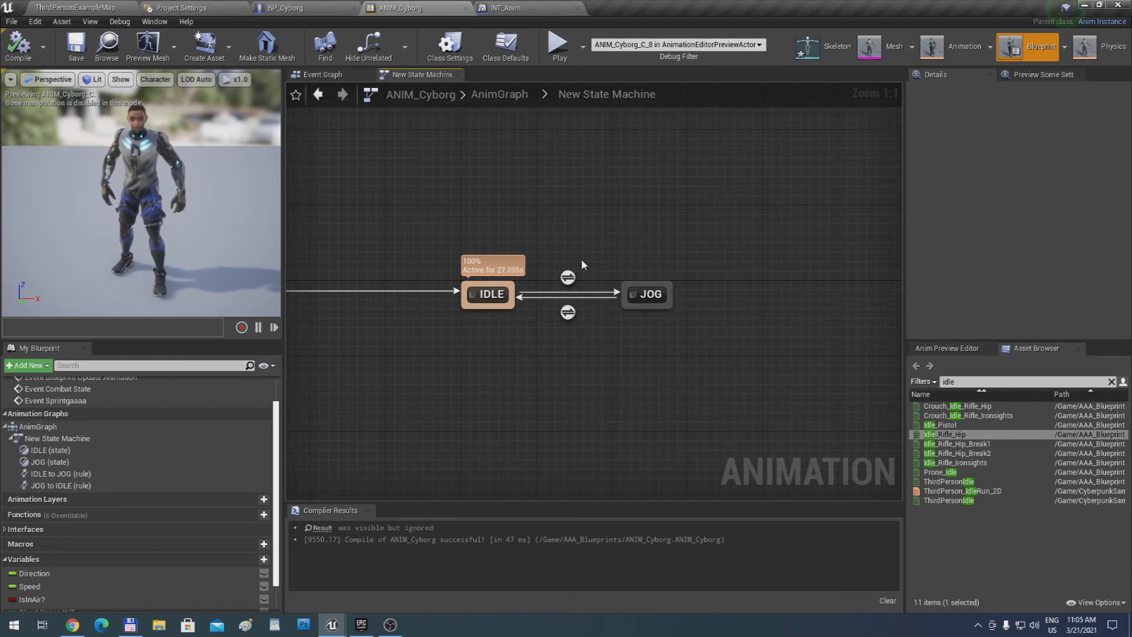
Create a Blend Space asset in the AAA_Blueprints folder using CyborgSkeleton as its skeleton
left_click(284, 8)
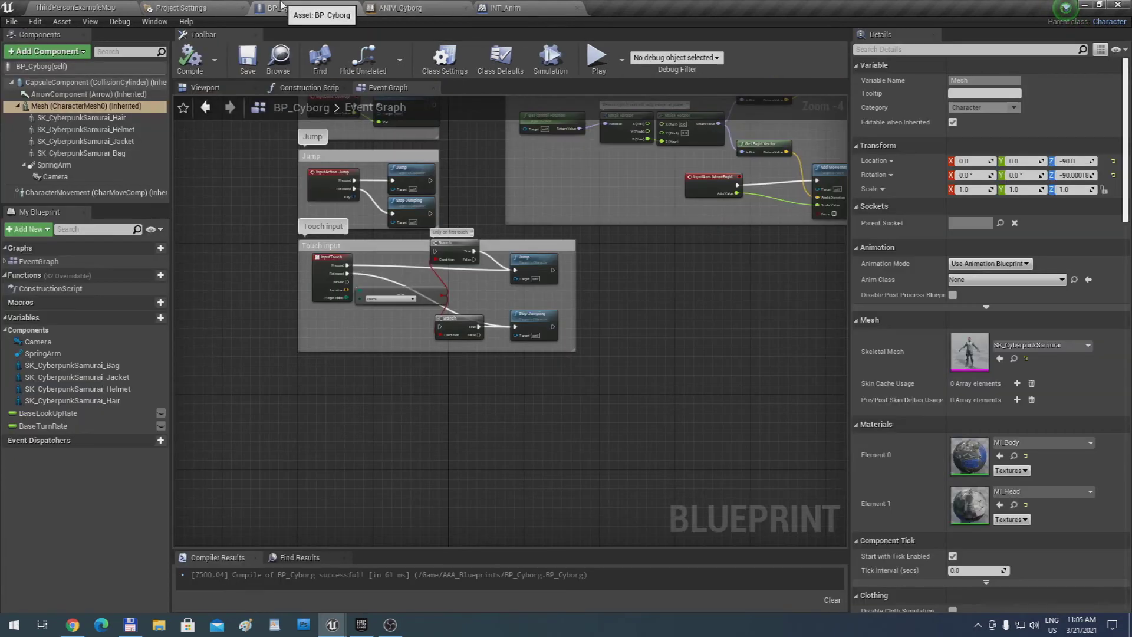
left_click(77, 8)
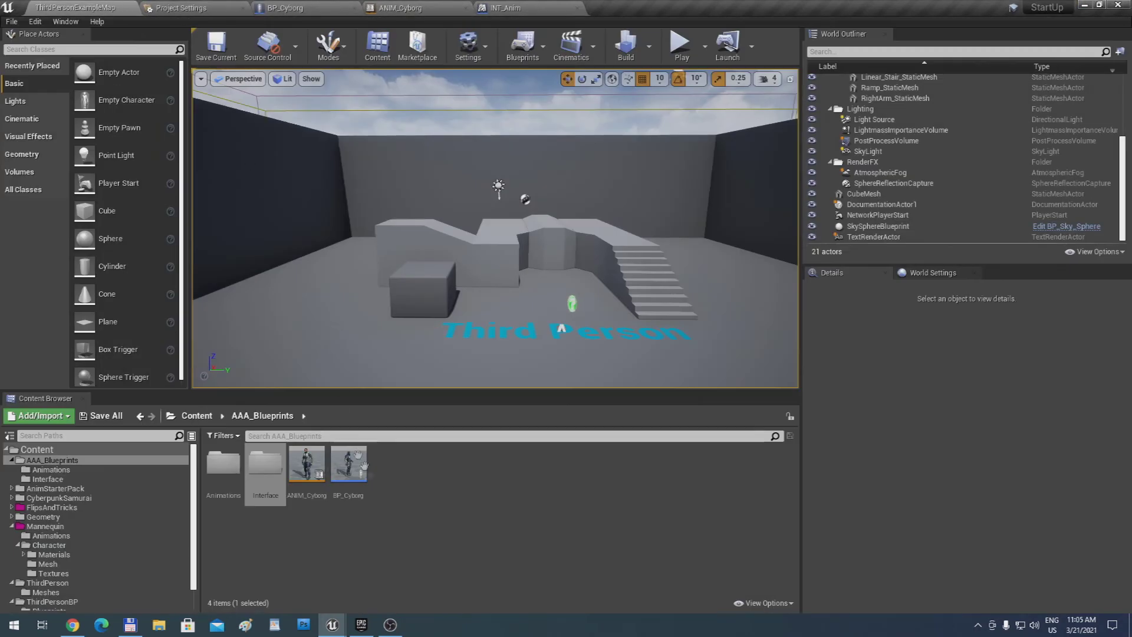
double_click(233, 466)
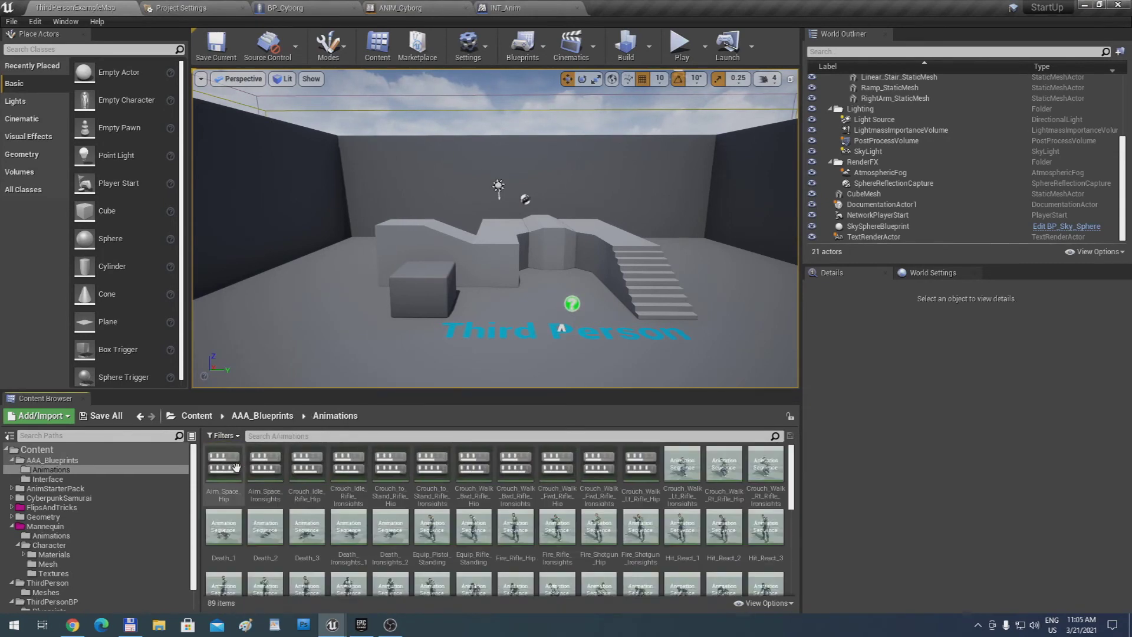
left_click(263, 415)
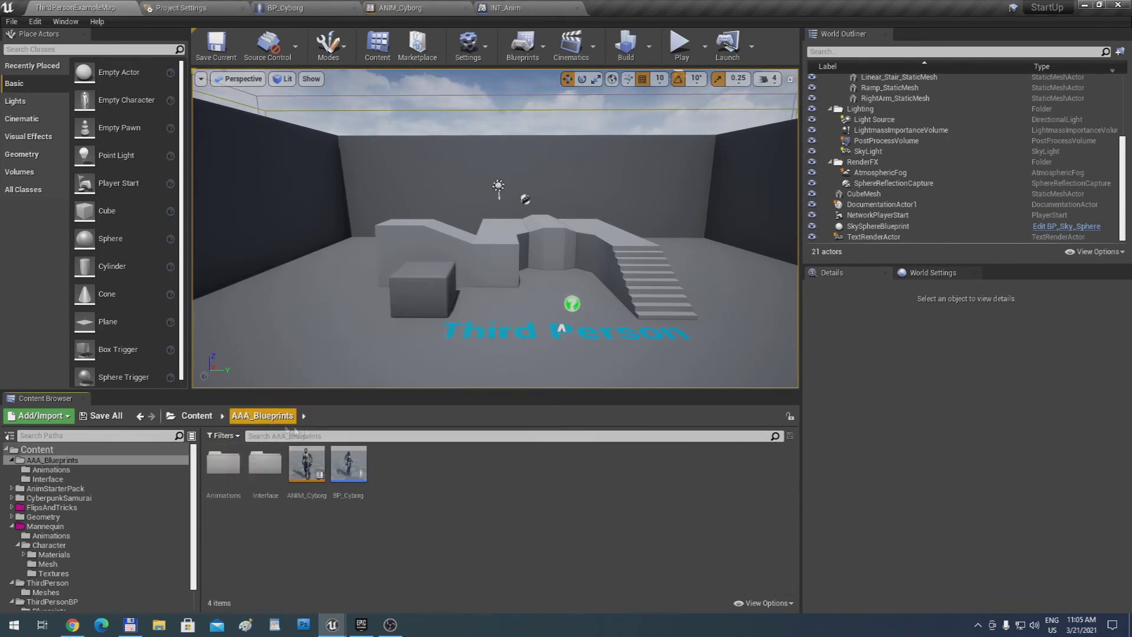
right_click(402, 483)
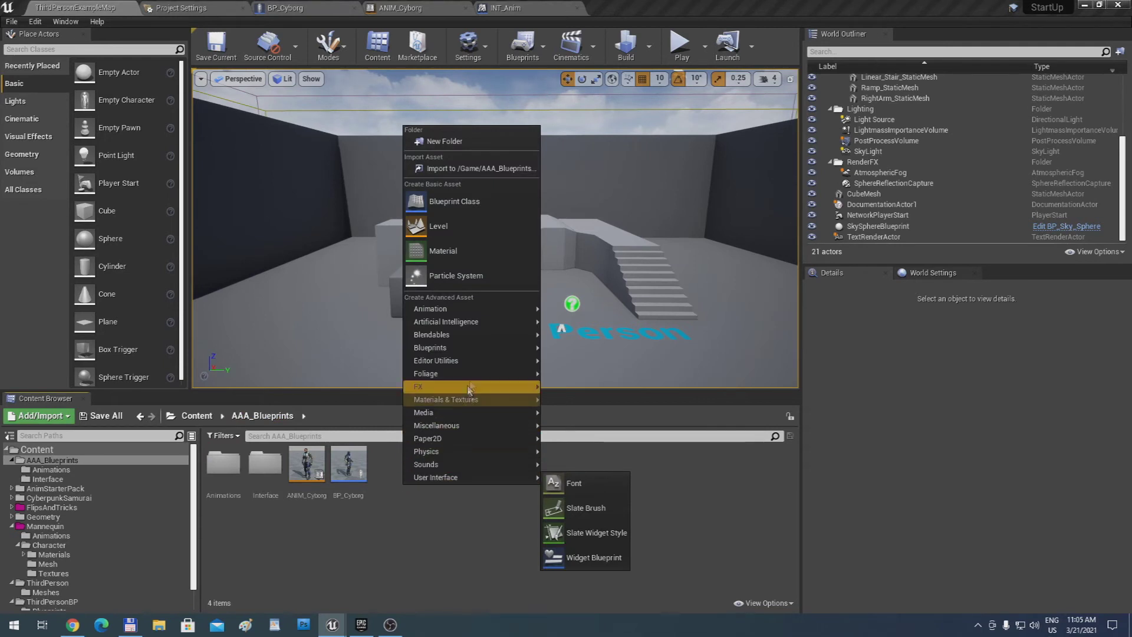
mouse_move(506, 315)
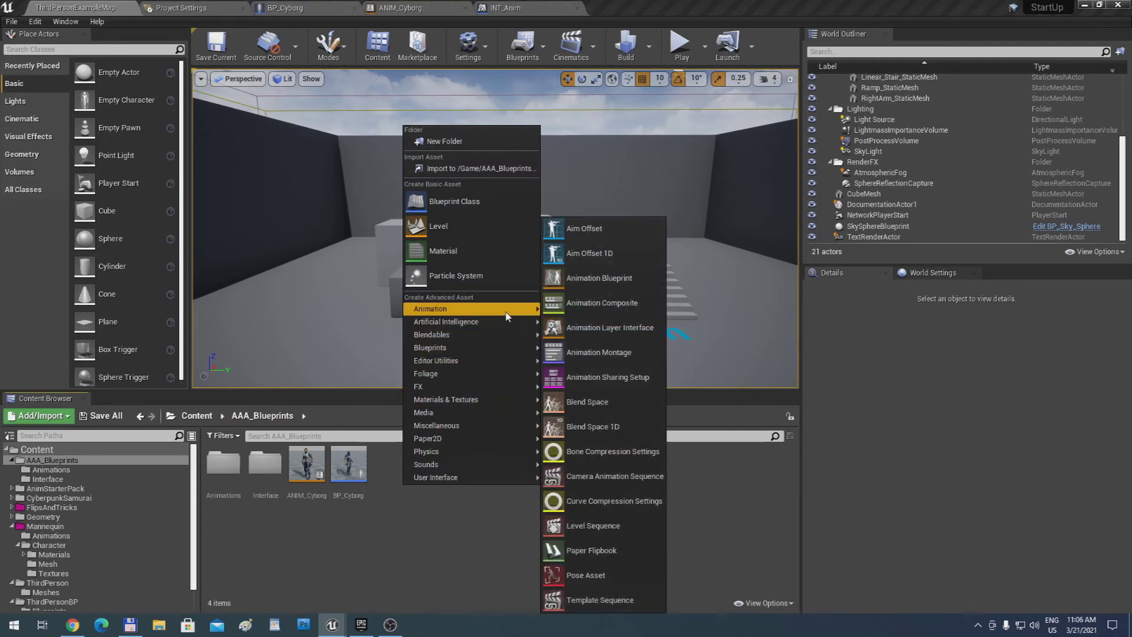
left_click(606, 407)
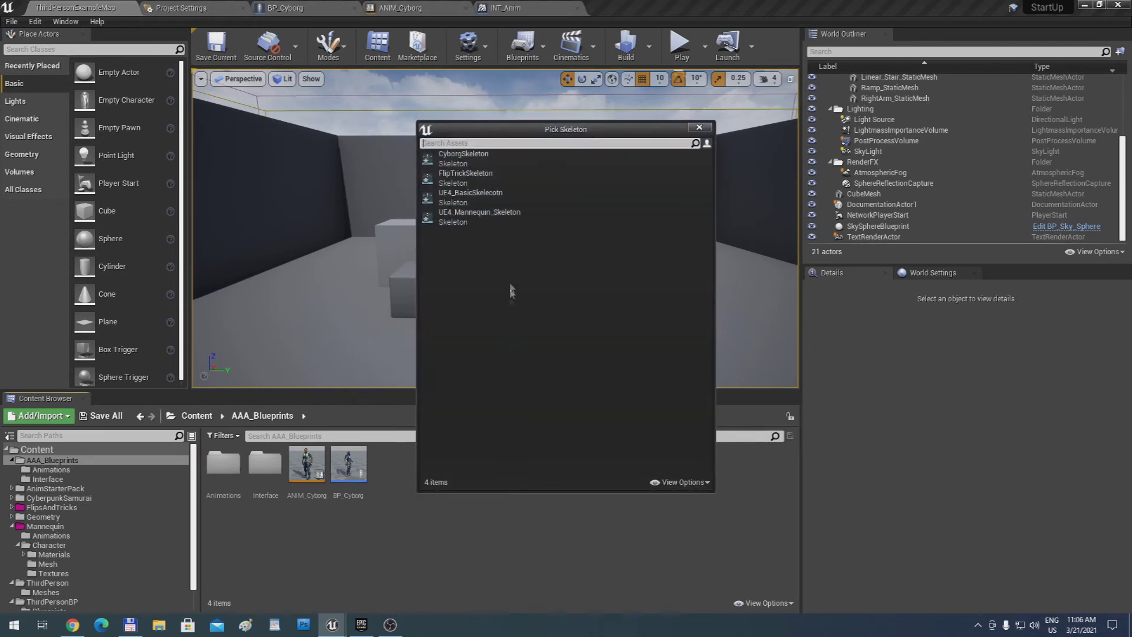
left_click(506, 157)
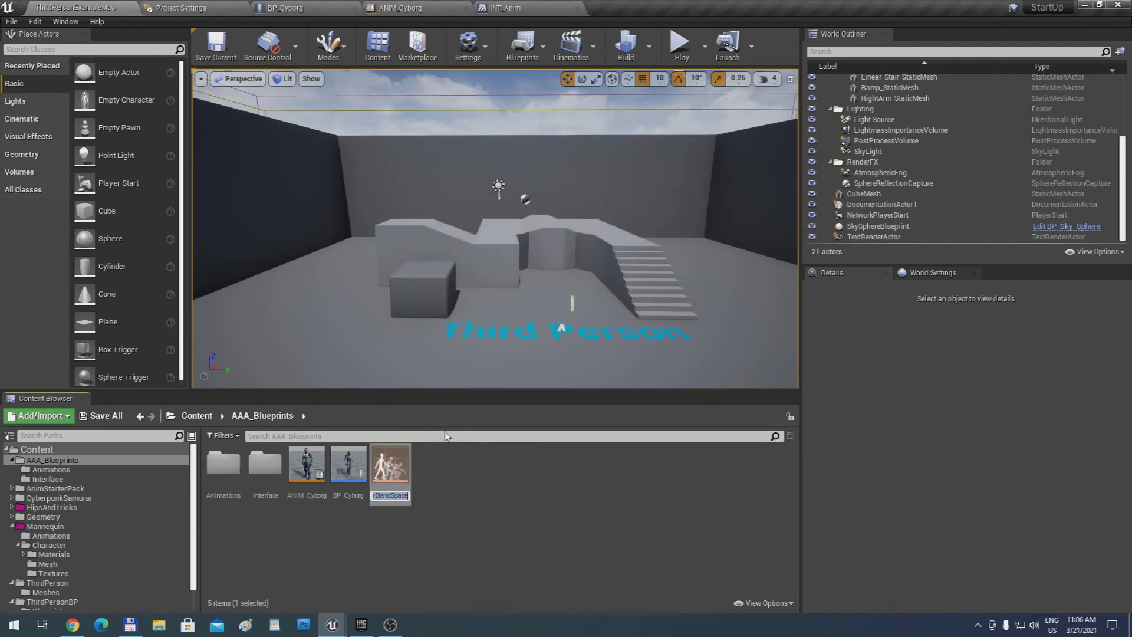
Name the new Blend Space BS_Jogging and open it for editing
type("BS")
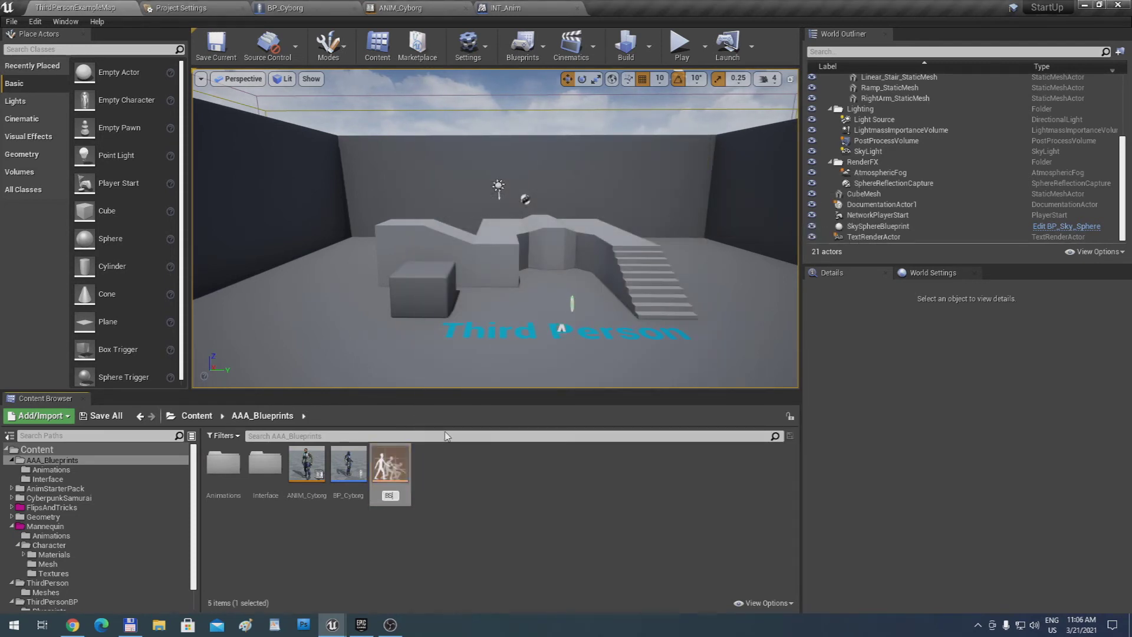
type("_Jogging")
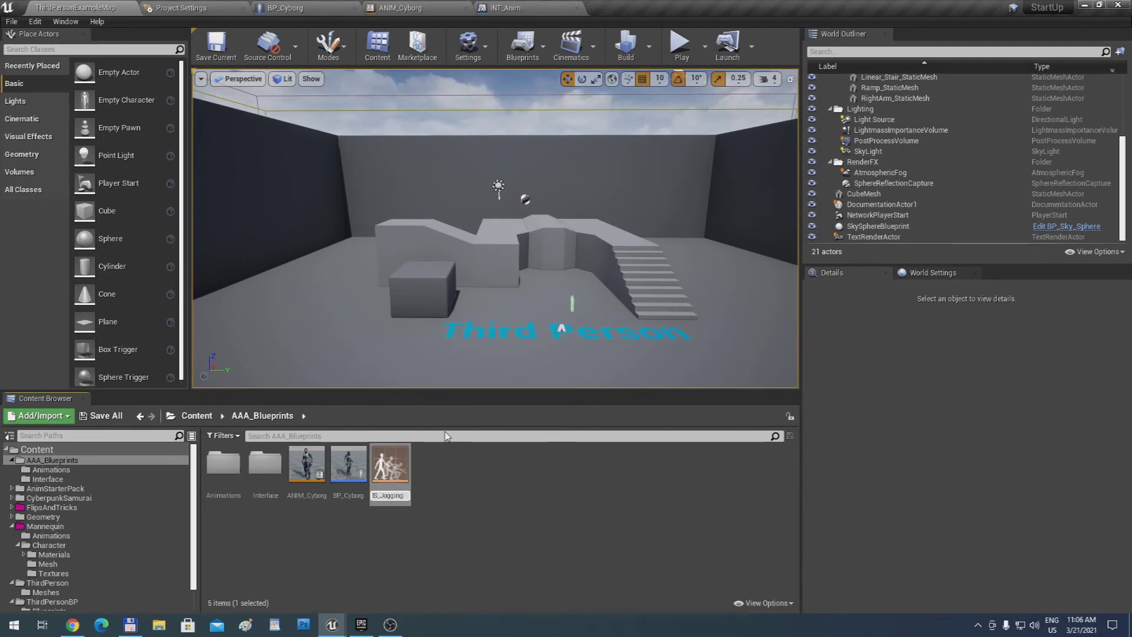
key("Return")
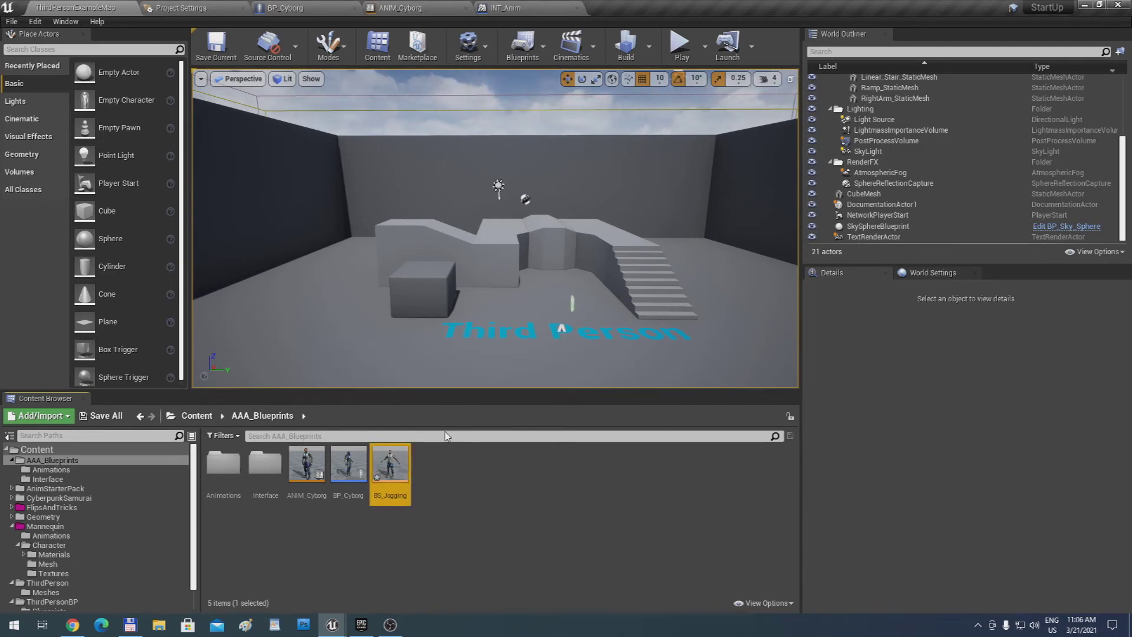
key("Return")
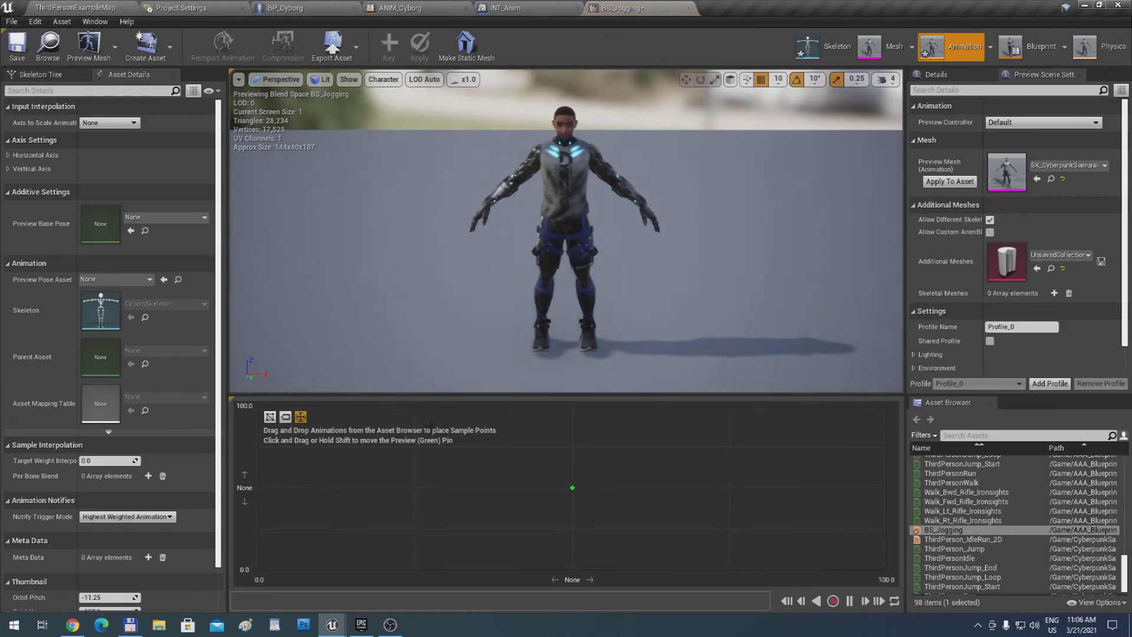
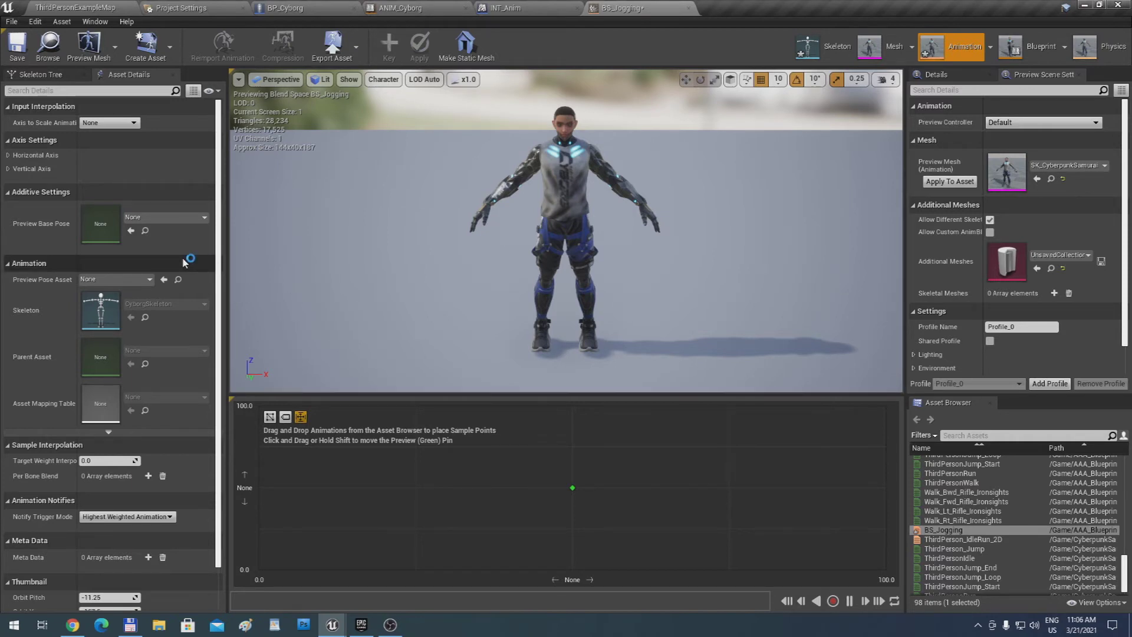
Name the Blend Space's horizontal axis Direction and set its range from -180 to 180
left_click(9, 155)
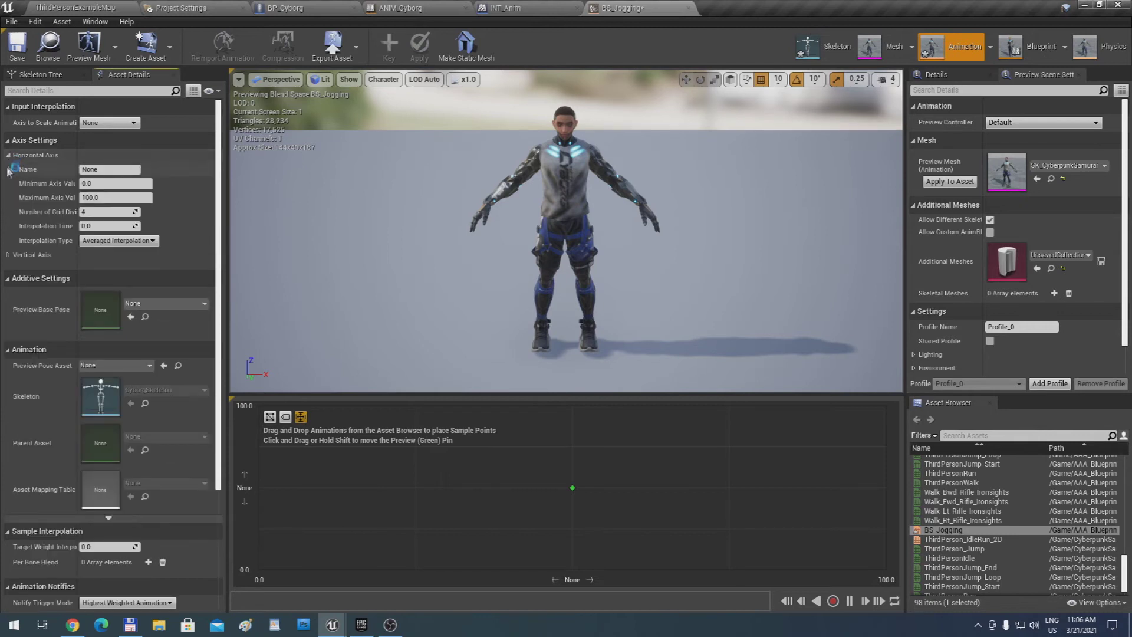
left_click(9, 256)
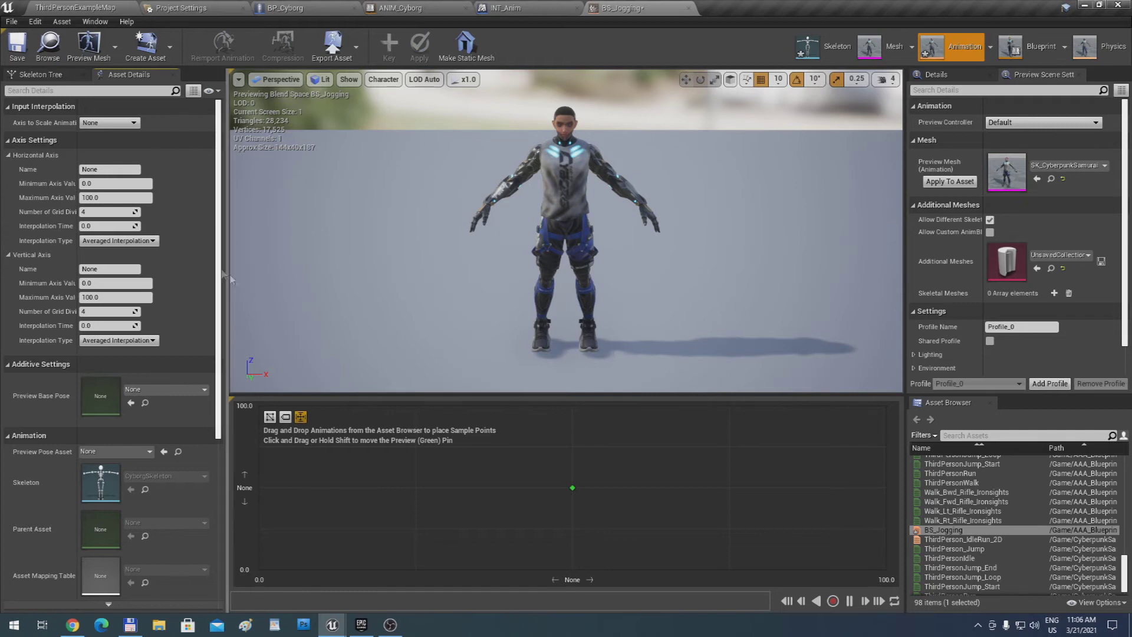
left_click(98, 170)
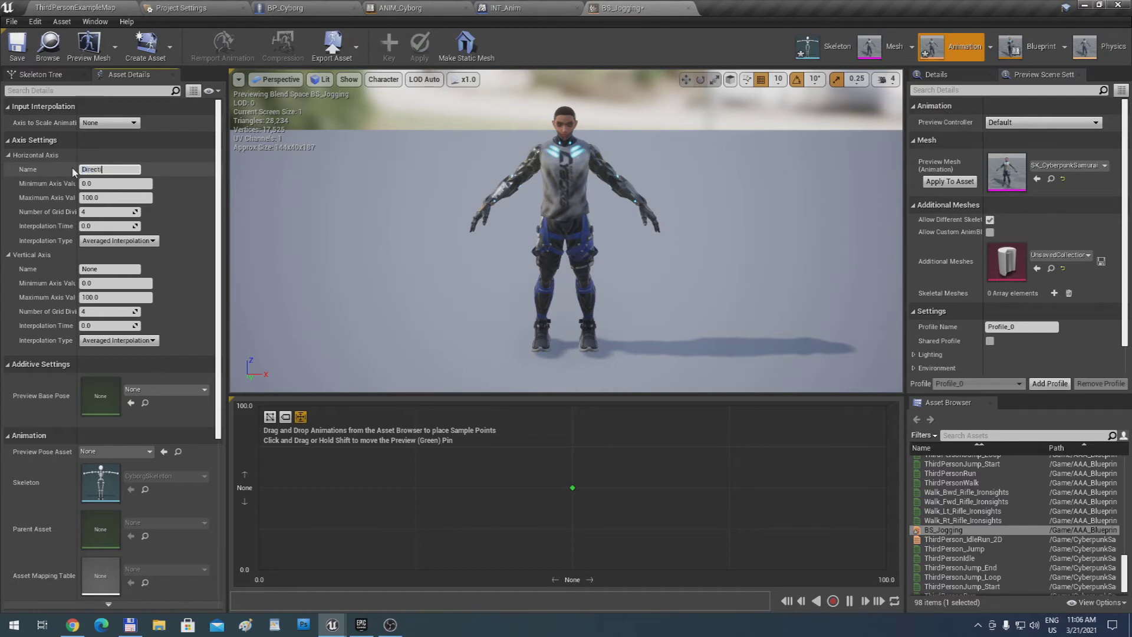
key("Return")
key("Tab")
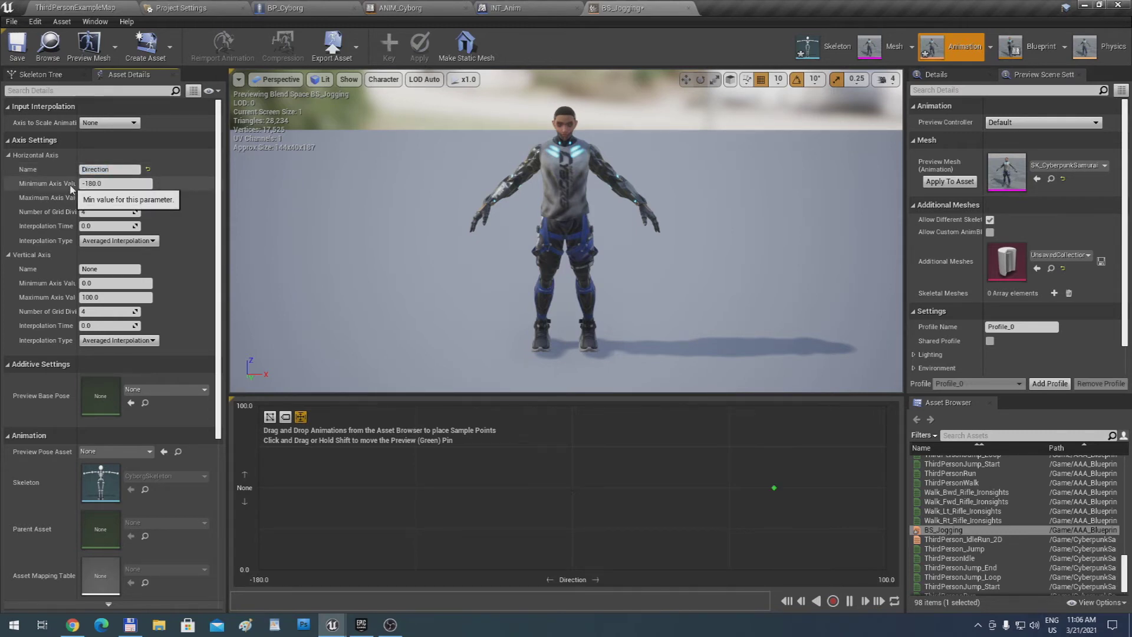
left_click(128, 197)
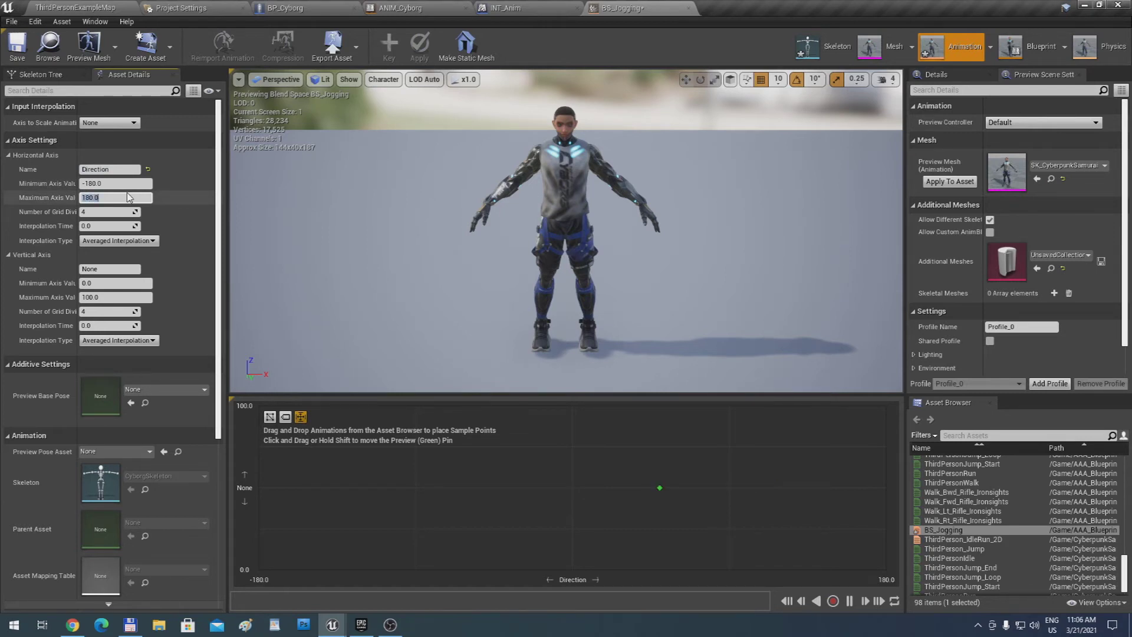
Set the Direction axis range to a minimum of -90 and a maximum of 90
left_click(113, 183)
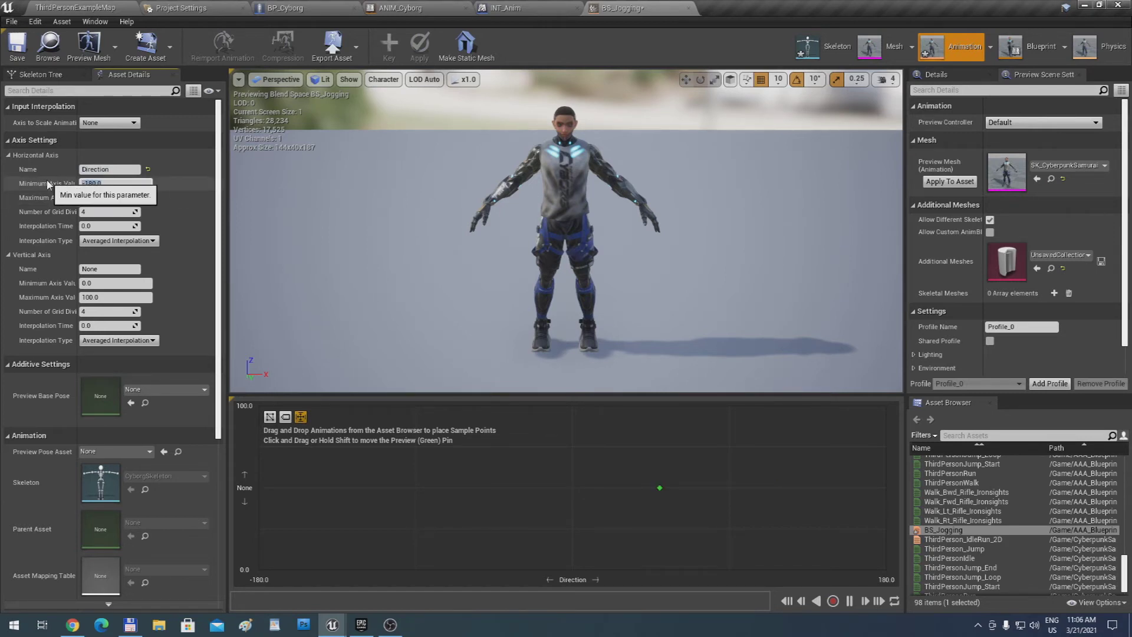
type("-90")
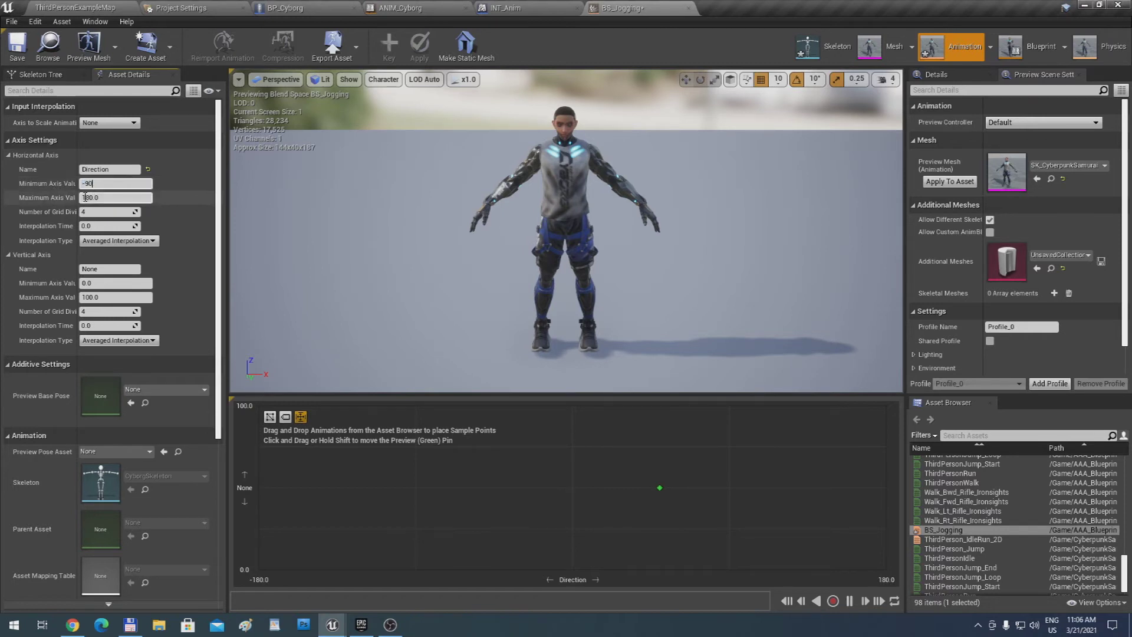
left_click(106, 198)
double_click(112, 197)
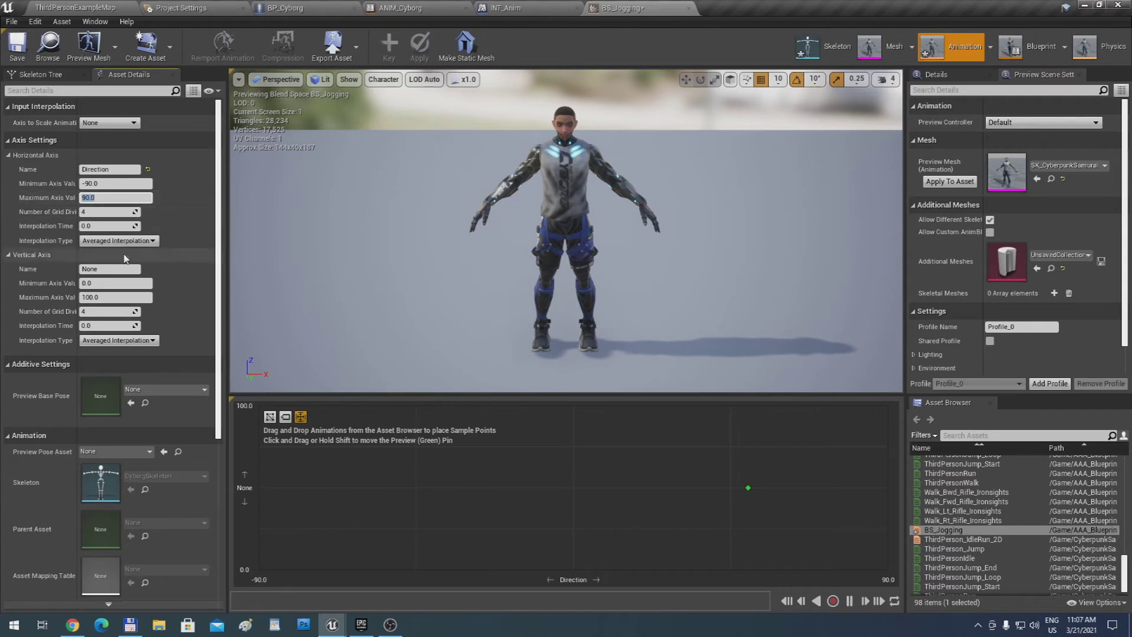
Set the vertical axis range to a minimum of -600 and a maximum of 600
left_click(110, 284)
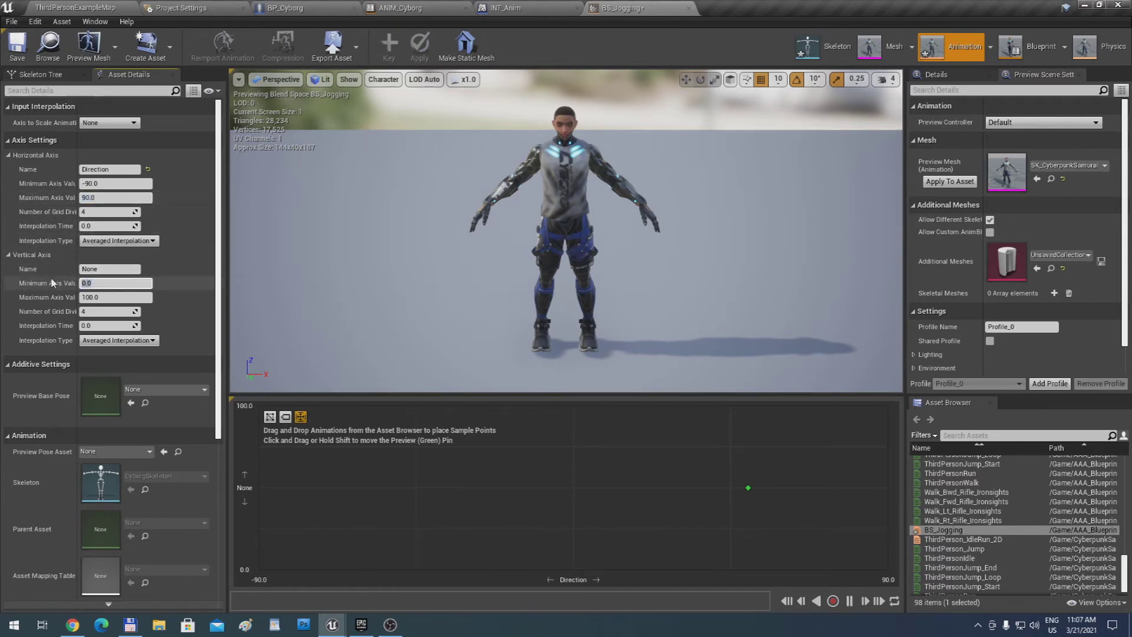
key("Return")
left_click(101, 297)
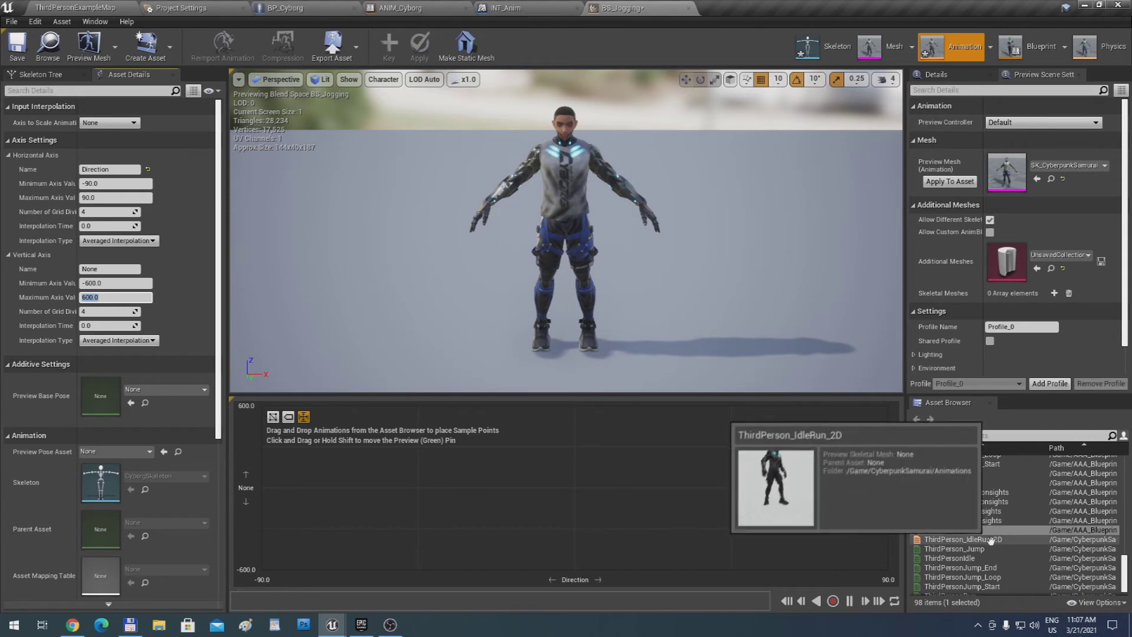
Place ThirdPersonIdle at the grid's center and ThirdPersonWalk at Direction 0, vertical 600, and preview the blend between them
left_click_drag(985, 559, 578, 493)
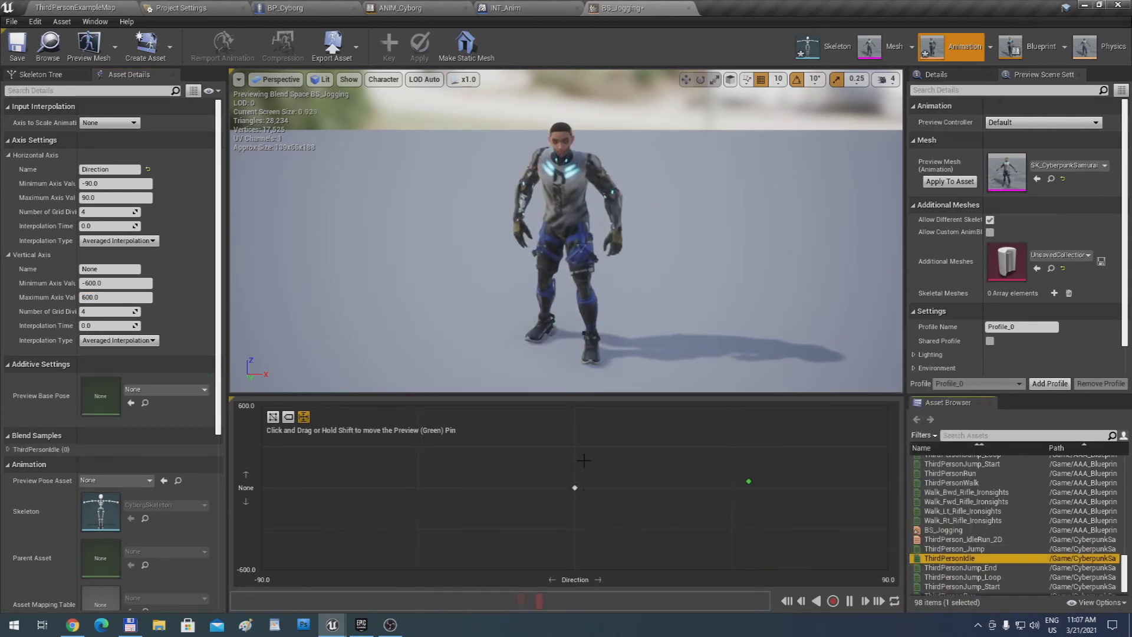
scroll(960, 534, "down", 1)
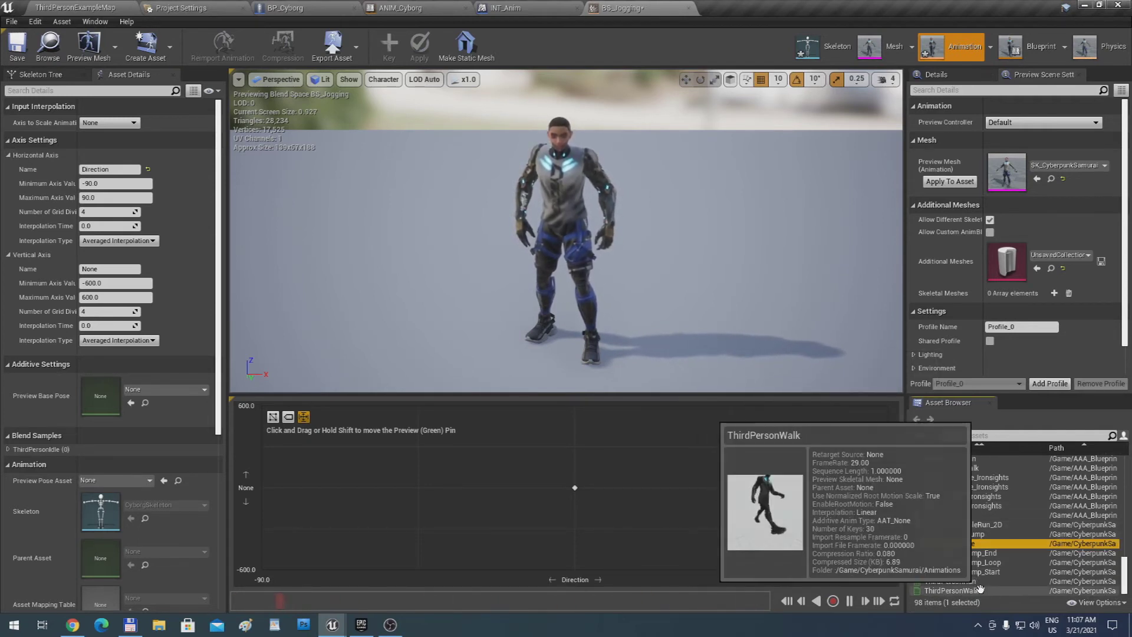
left_click_drag(981, 589, 591, 418)
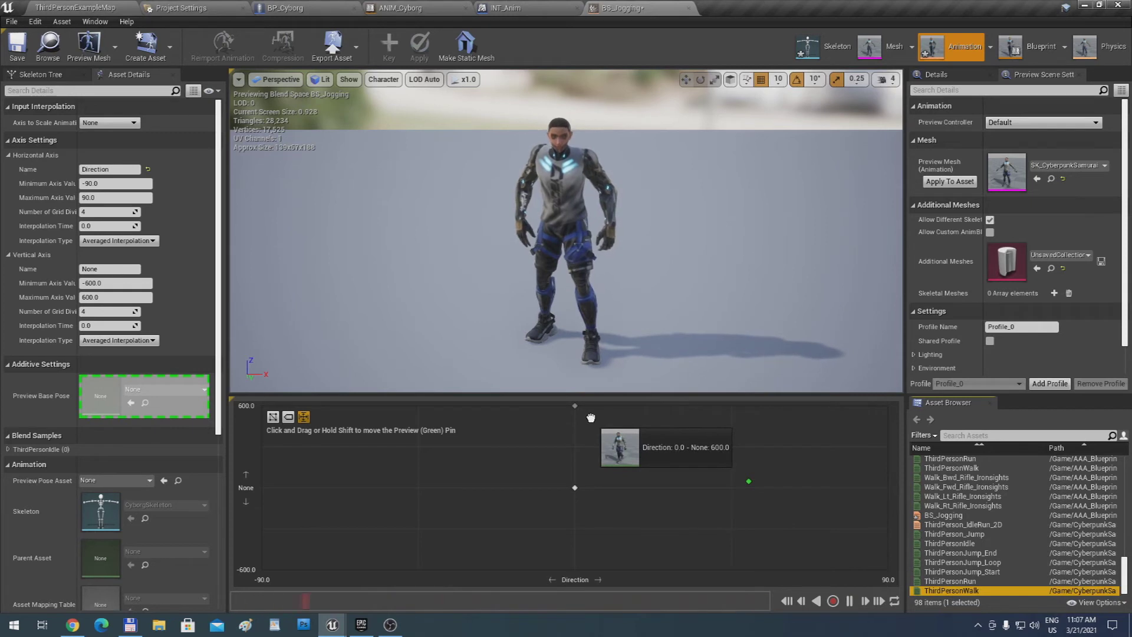
left_click_drag(591, 417, 591, 418)
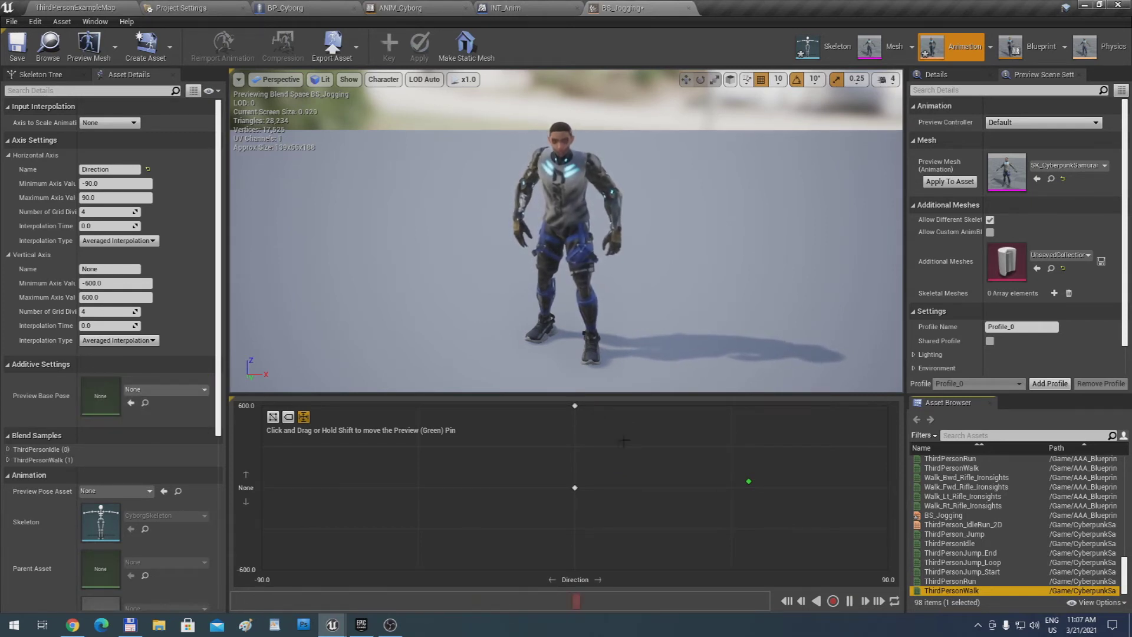
key("shift")
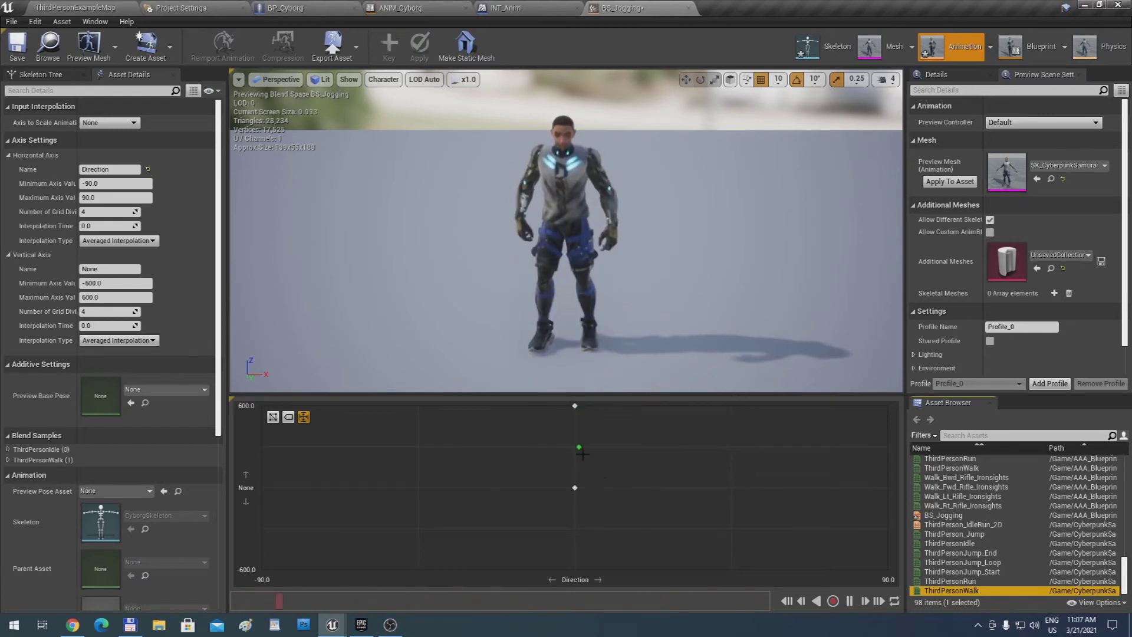
key("shift")
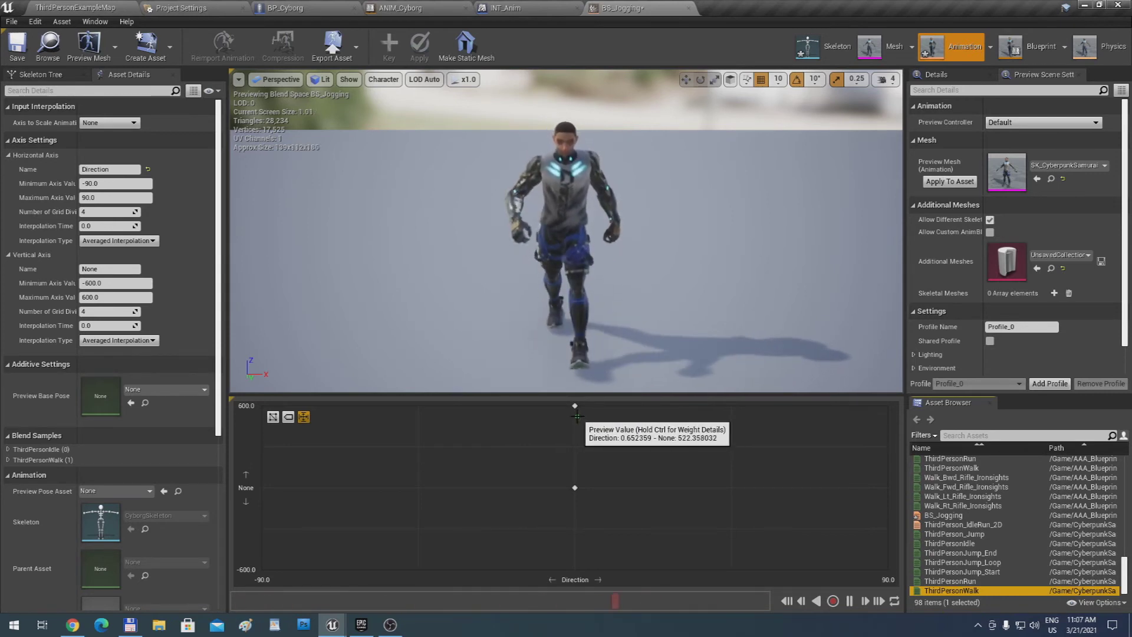
Look through the available animation assets for directional walk animations suitable for the Blend Space
scroll(965, 534, "up", 1)
scroll(965, 534, "up", 3)
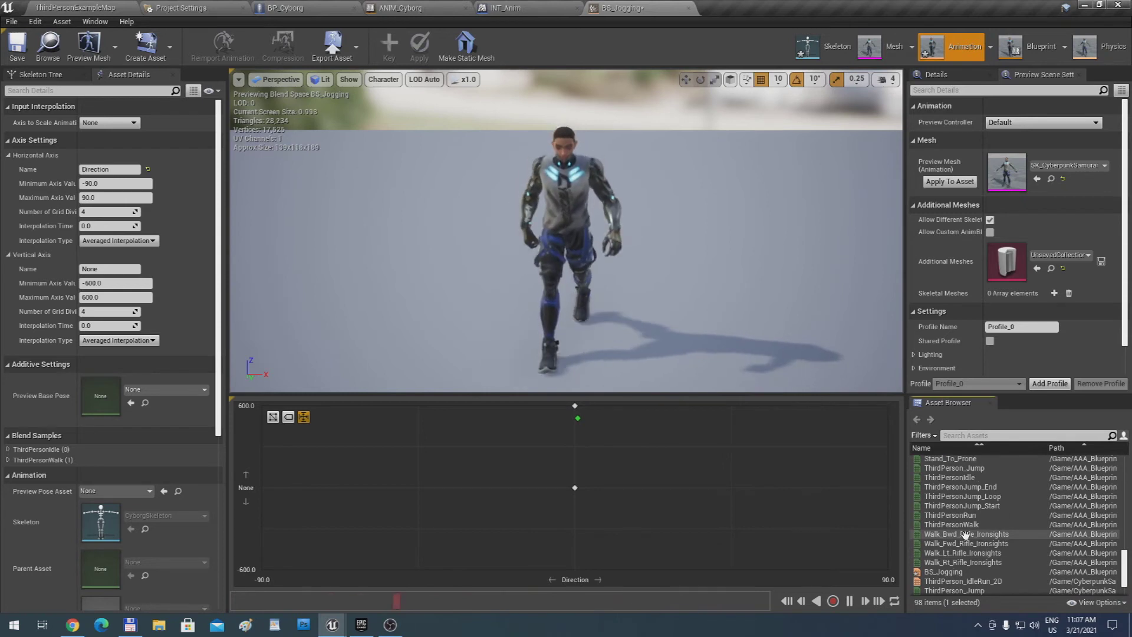
scroll(968, 539, "up", 4)
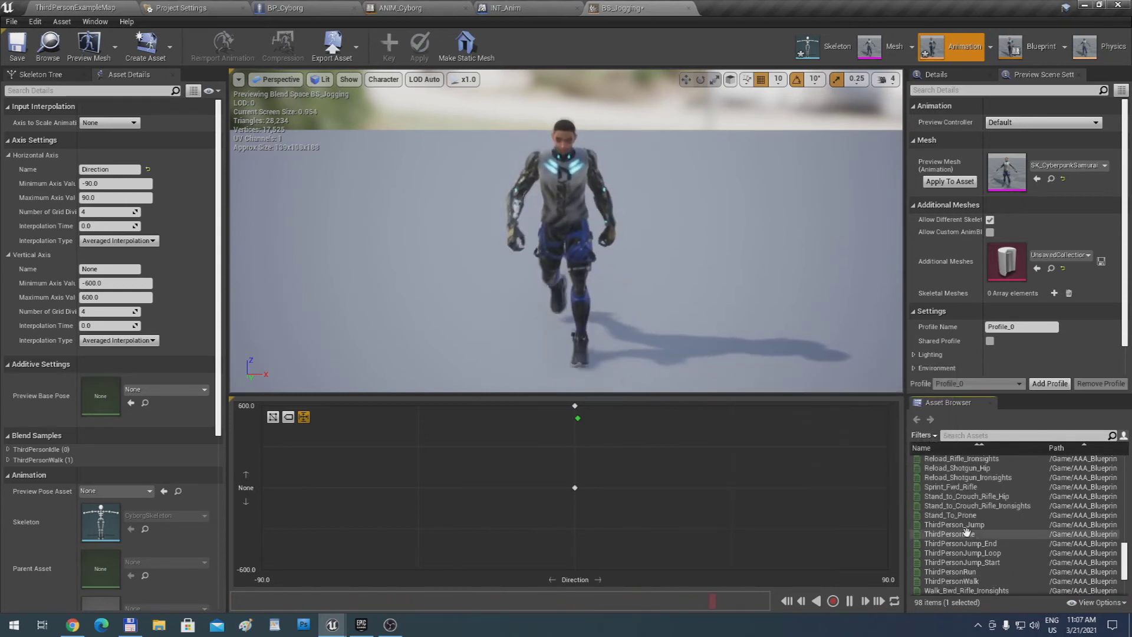
scroll(970, 532, "up", 8)
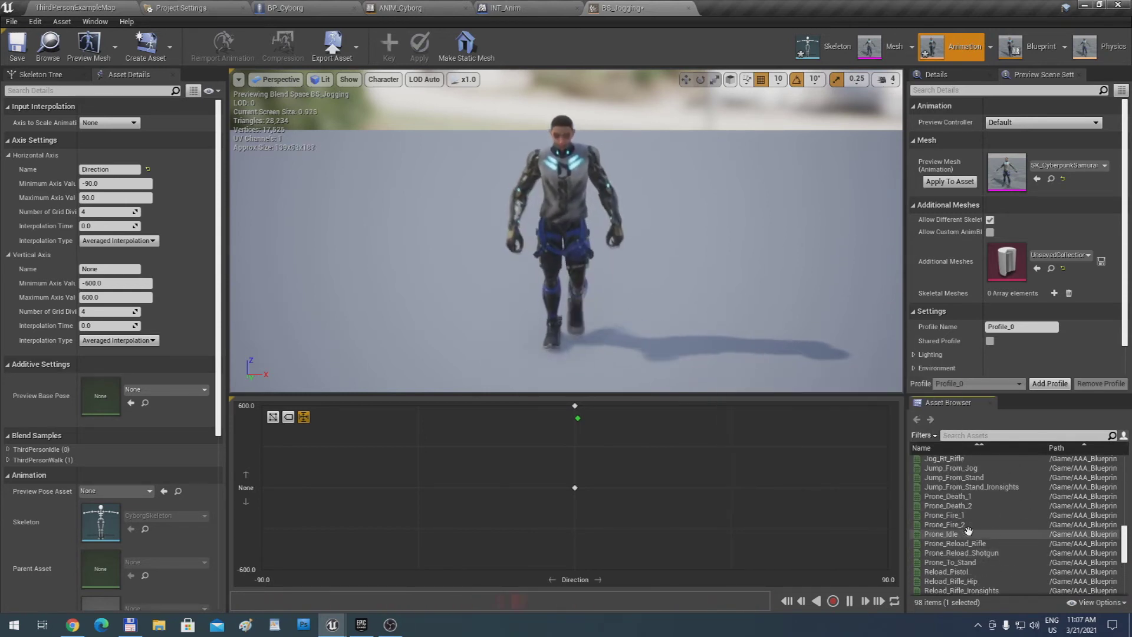
scroll(967, 531, "up", 7)
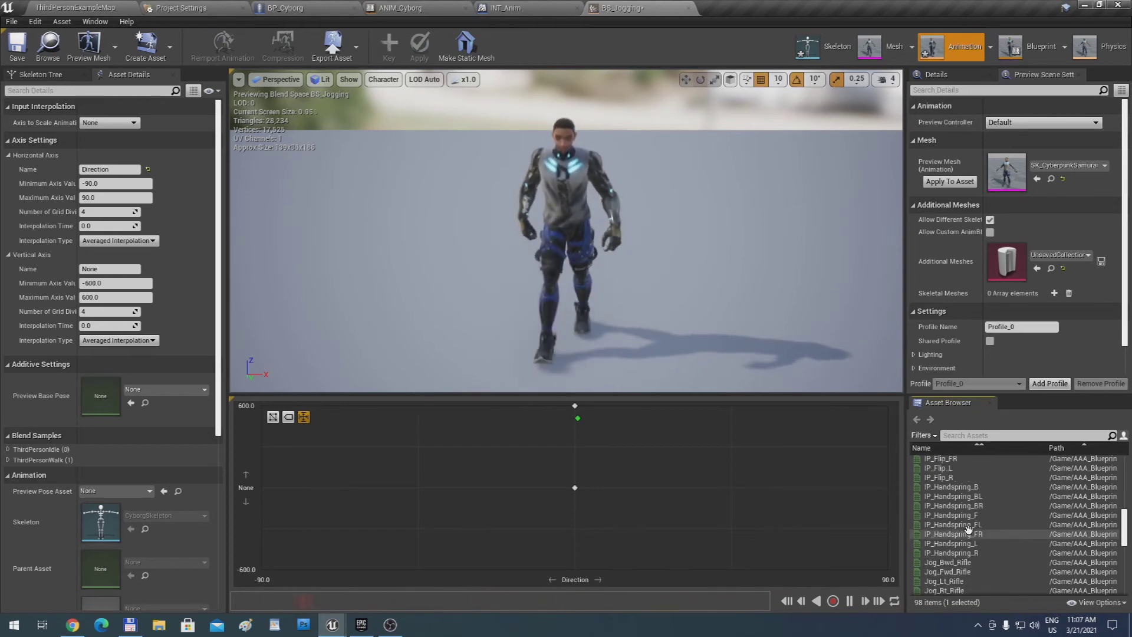
scroll(968, 527, "up", 10)
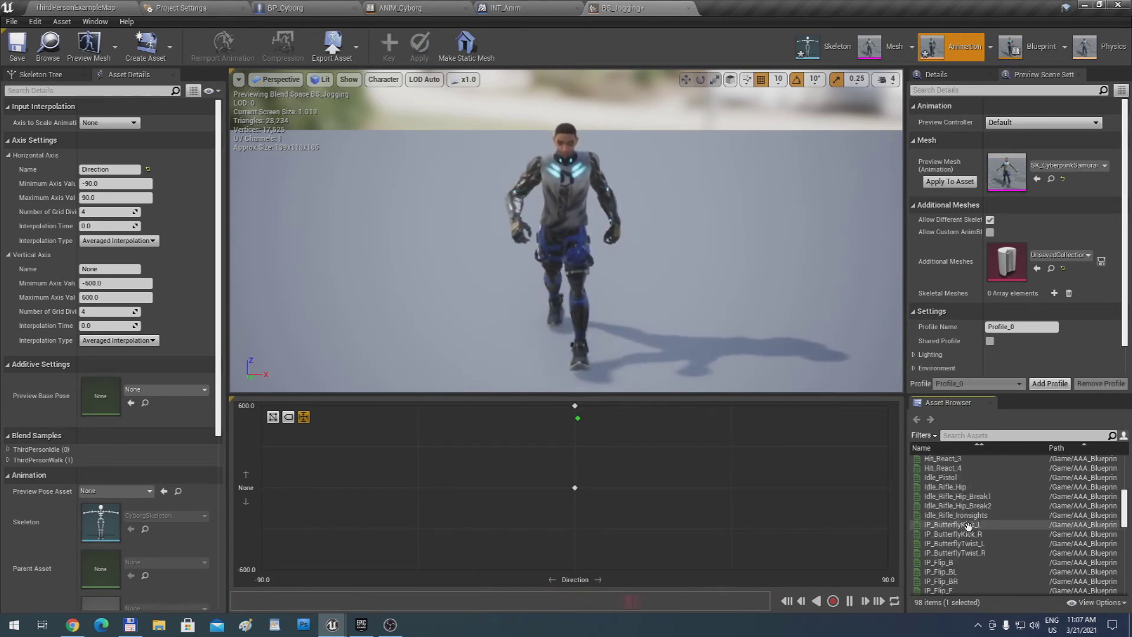
scroll(970, 526, "up", 6)
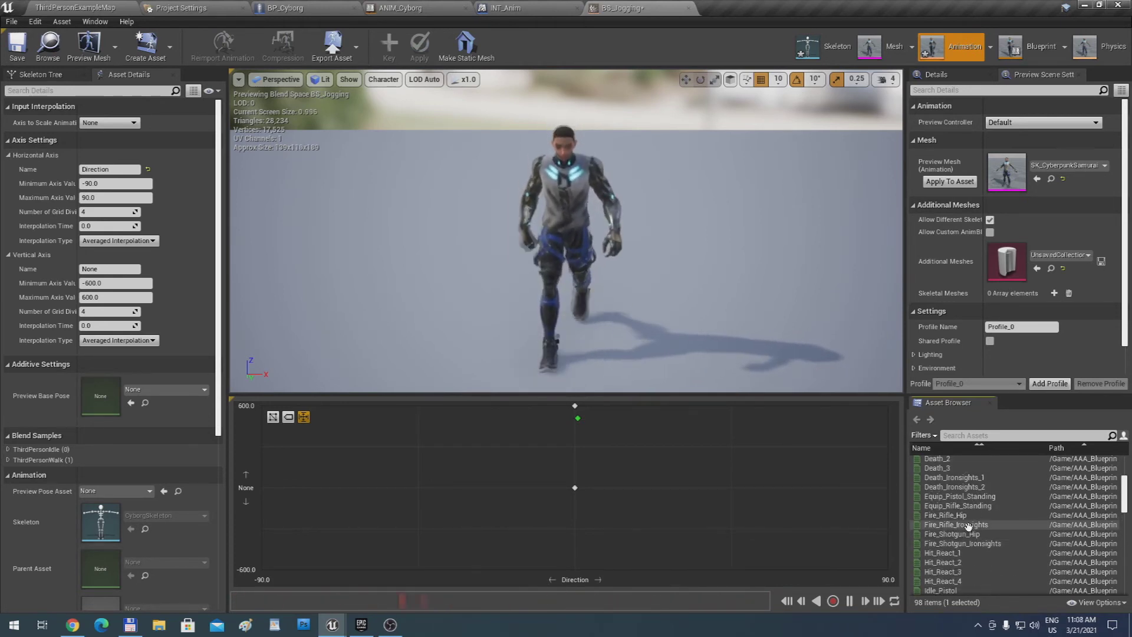
scroll(973, 527, "up", 4)
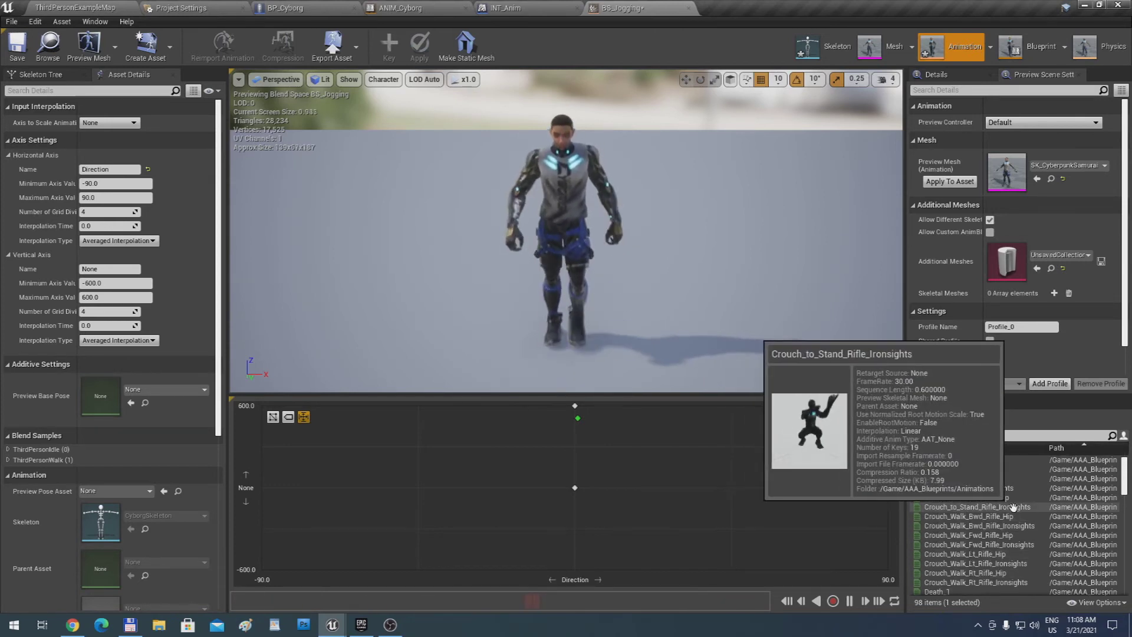
left_click_drag(1126, 483, 1125, 590)
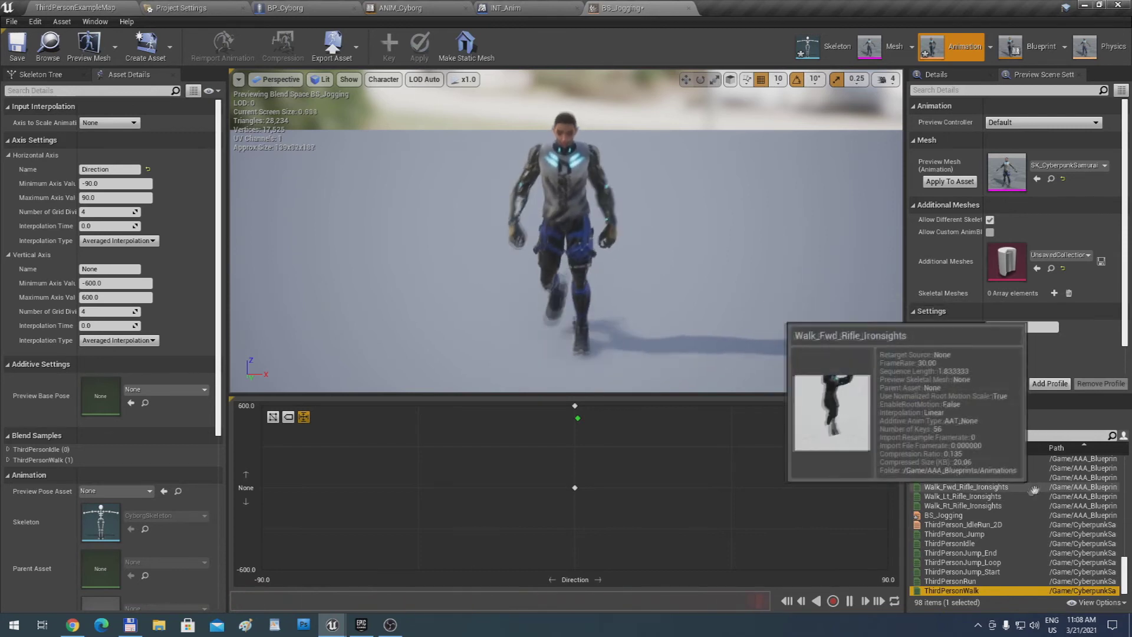
At vertical 600, replace the Direction 0 sample with Walk_Fwd_Rifle_Ironsights, and add Walk_Lt_Rifle_Ironsights at -90 and Walk_Rt_Rifle_Ironsights at 90
scroll(1003, 521, "up", 1)
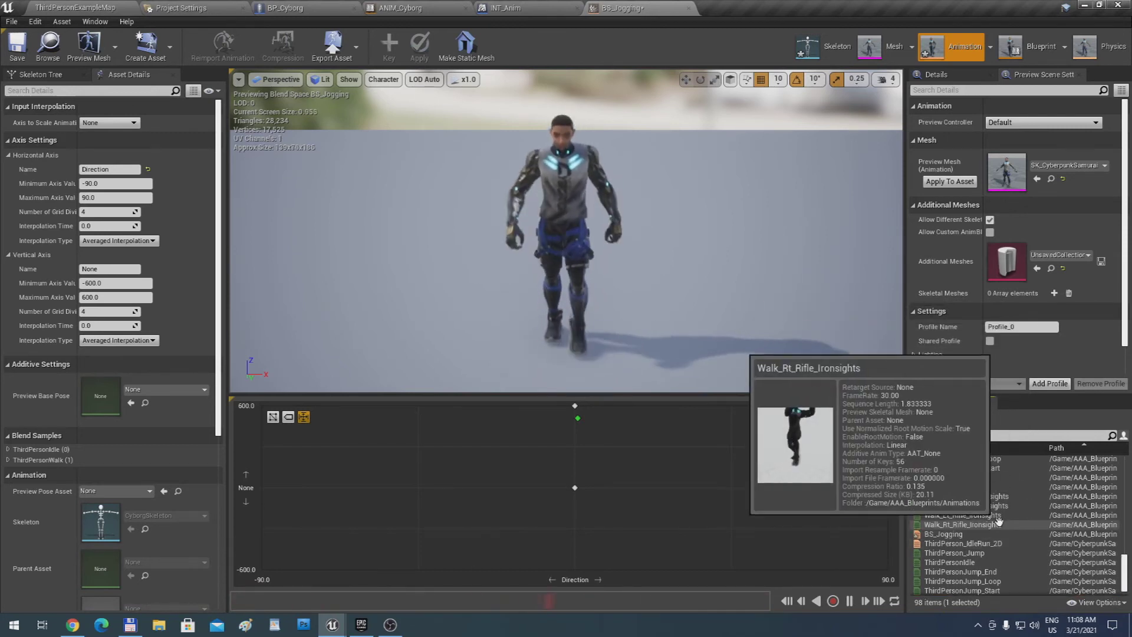
scroll(999, 522, "up", 1)
scroll(998, 521, "up", 1)
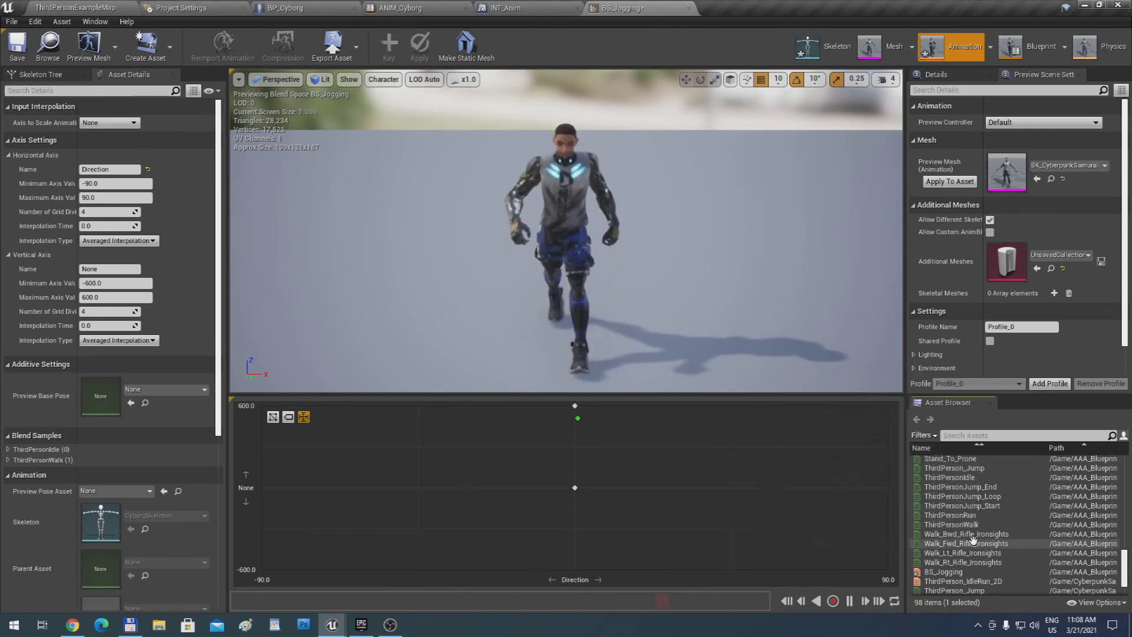
mouse_move(966, 545)
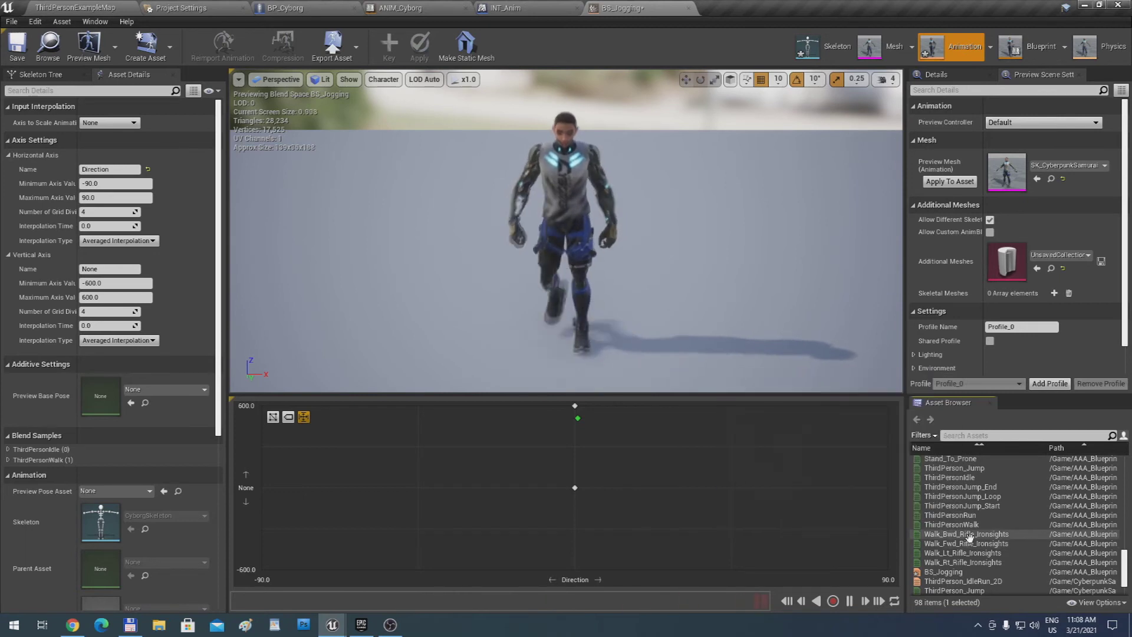
left_click_drag(972, 544, 576, 416)
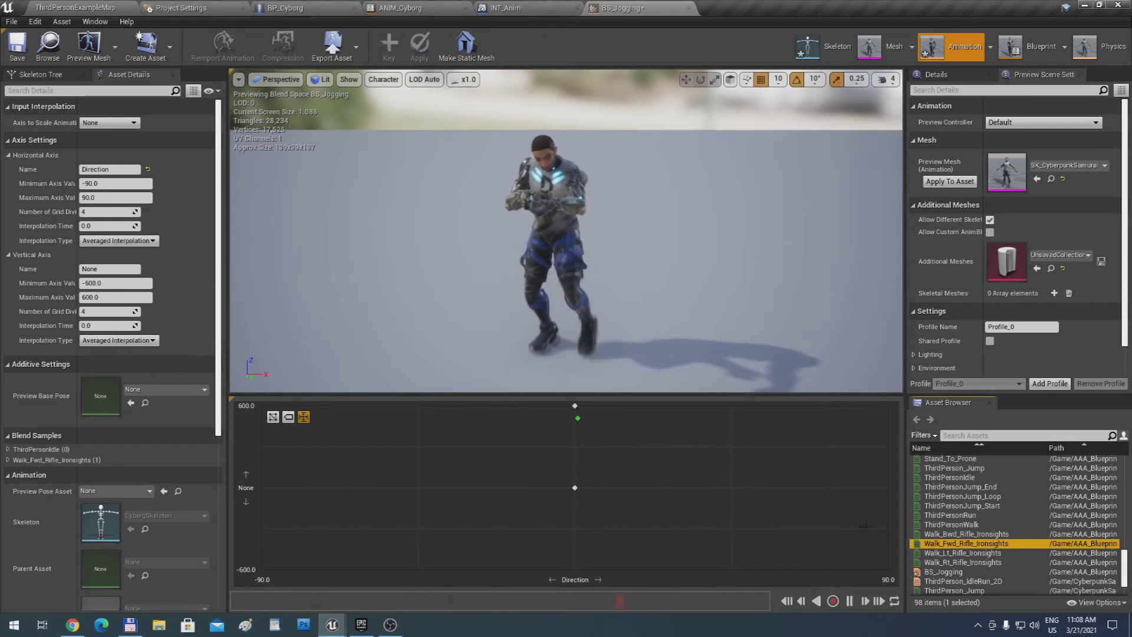
left_click_drag(962, 553, 262, 406)
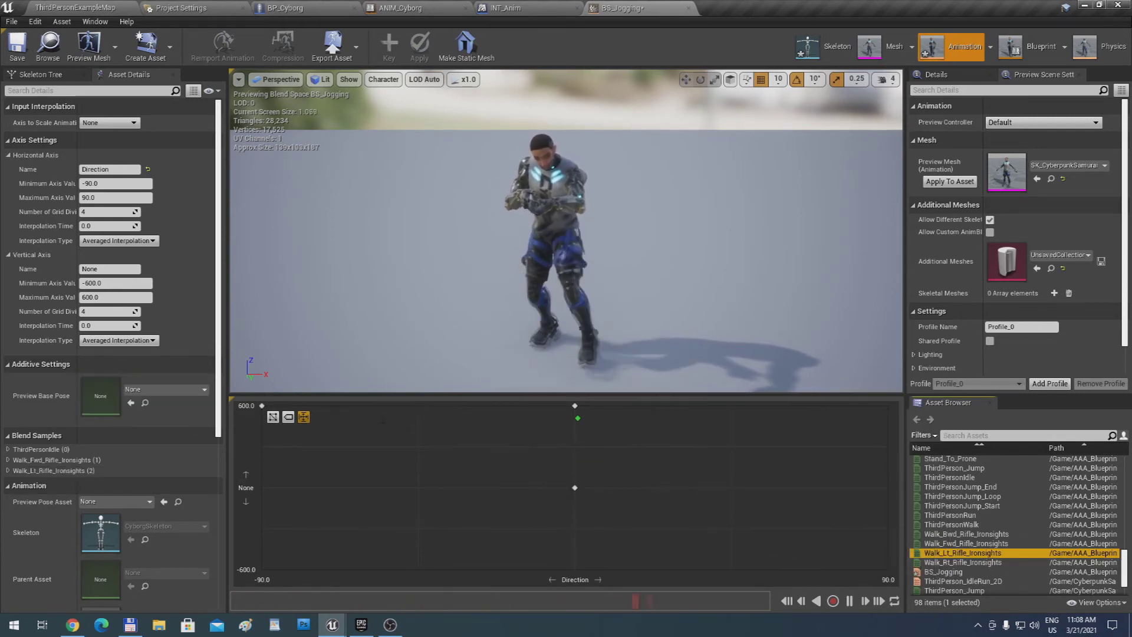
left_click_drag(963, 563, 887, 406)
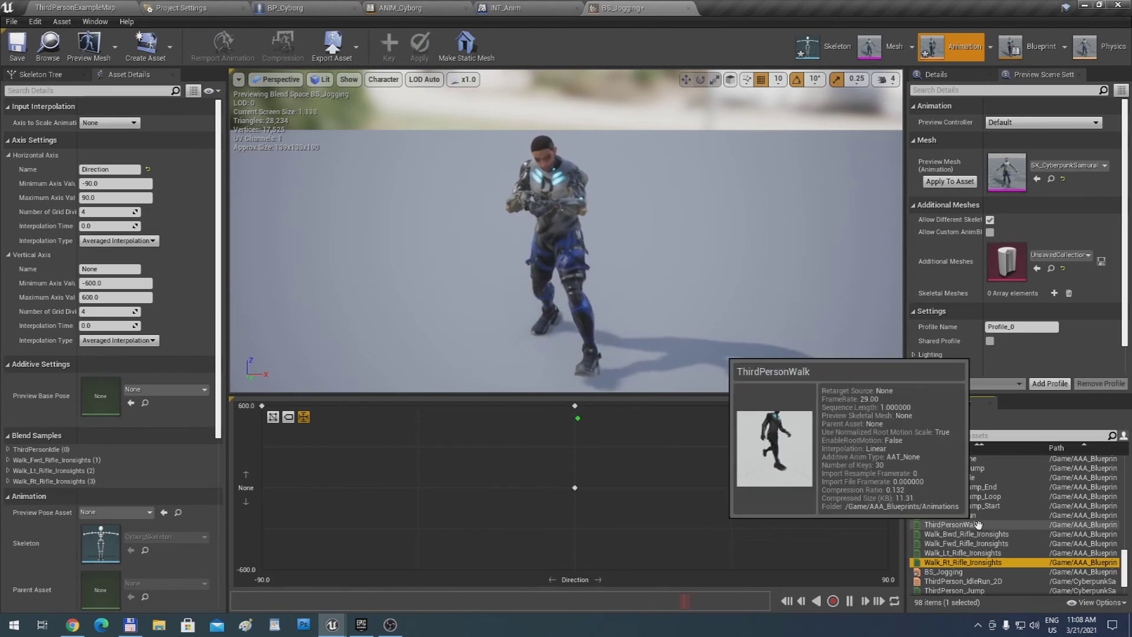
Filter the animation assets by "iron" and examine the crouch, idle and walk Ironsights variants
scroll(979, 524, "up", 2)
scroll(979, 524, "up", 3)
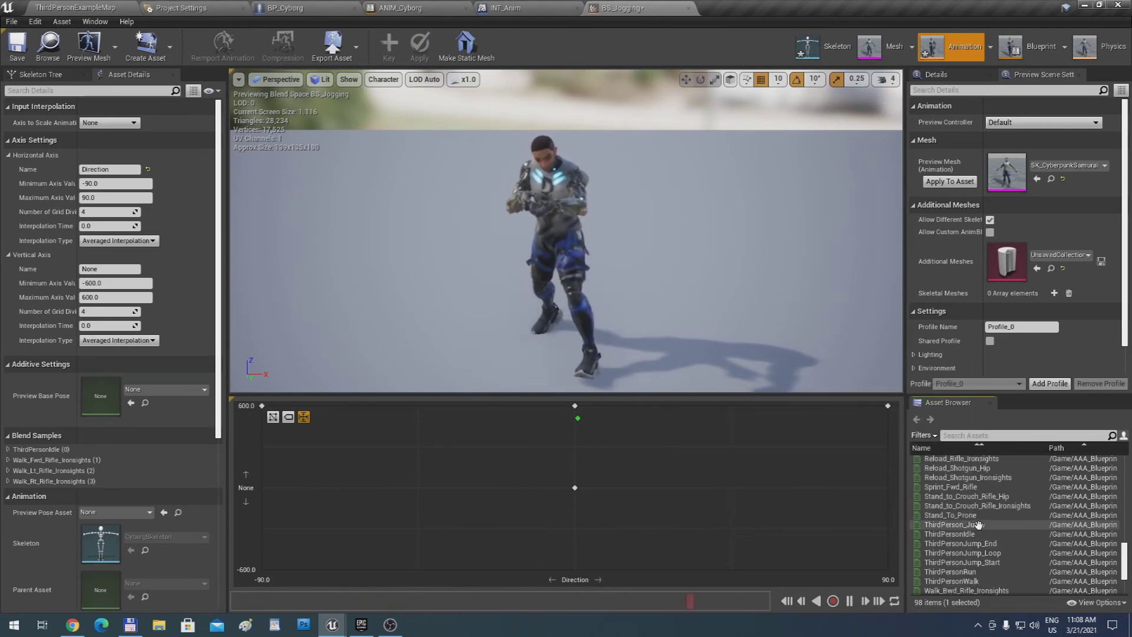
scroll(979, 524, "up", 3)
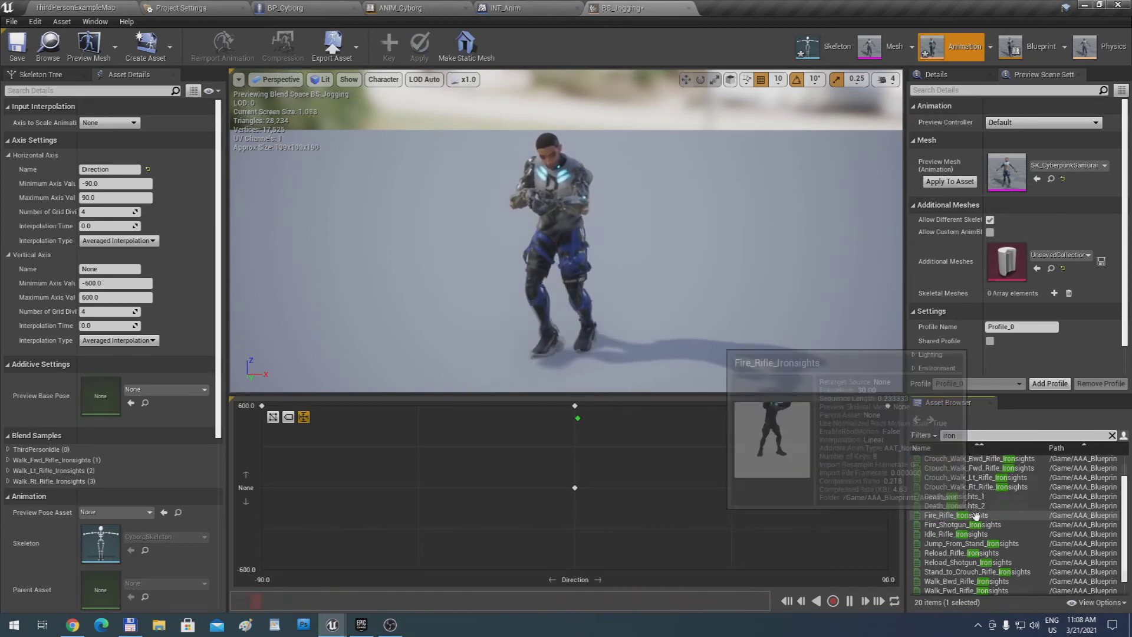
scroll(977, 516, "up", 2)
mouse_move(972, 460)
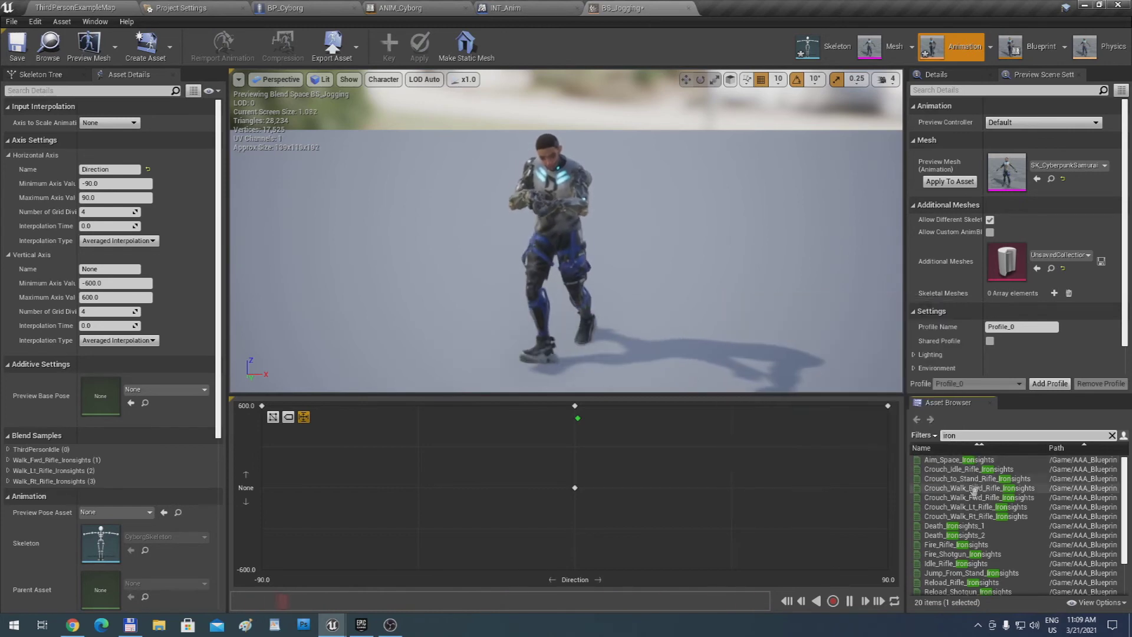
mouse_move(1002, 513)
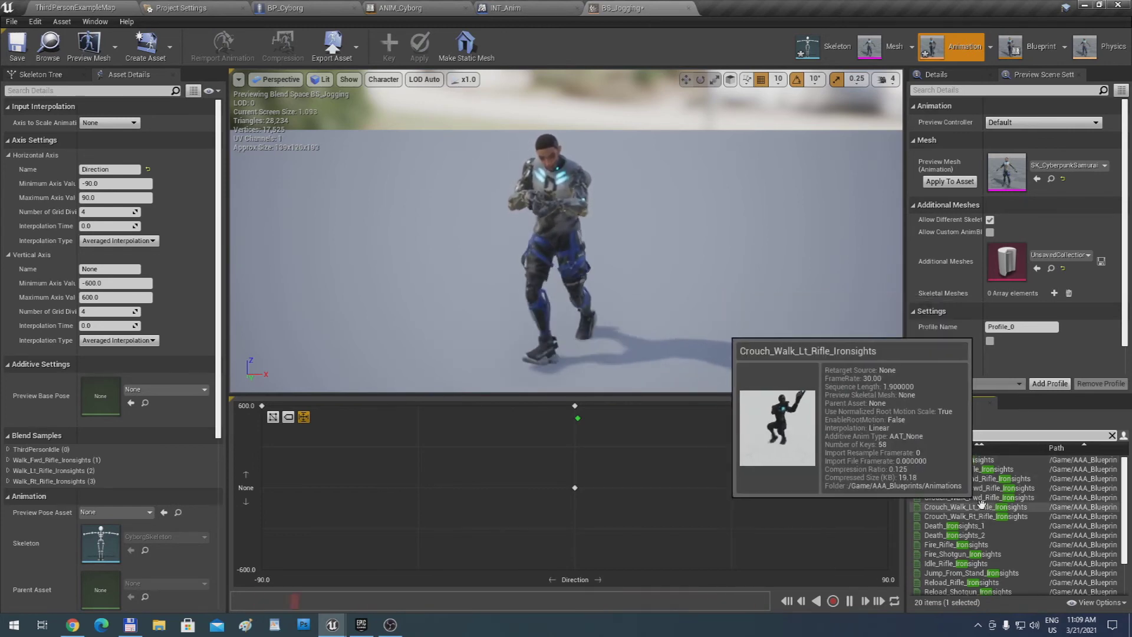
scroll(984, 510, "down", 1)
scroll(984, 513, "down", 1)
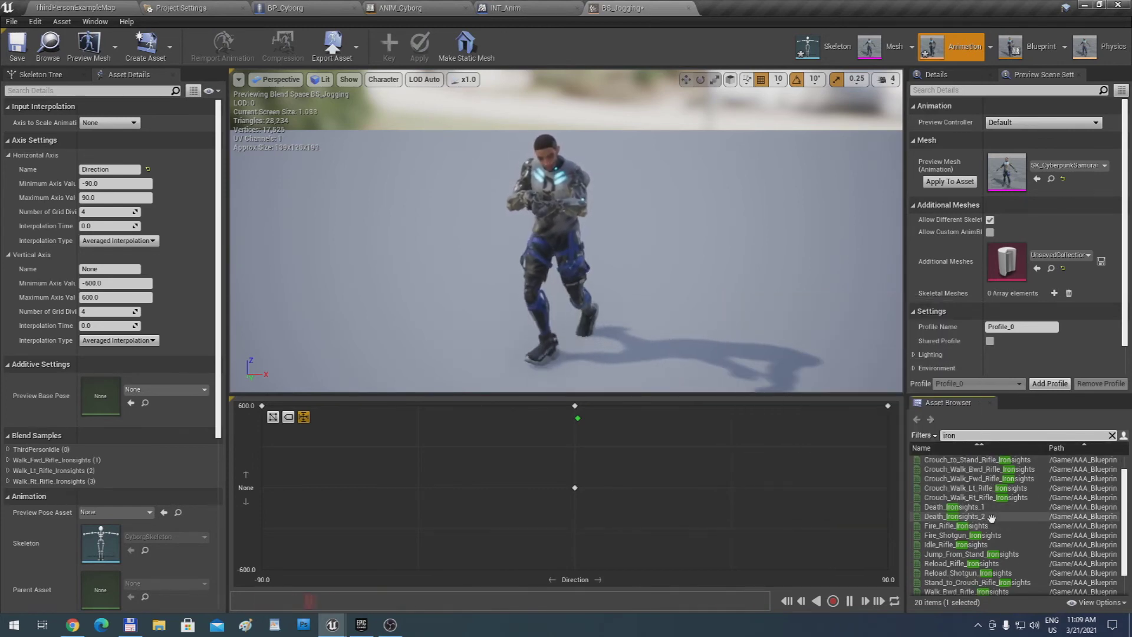
scroll(970, 517, "down", 1)
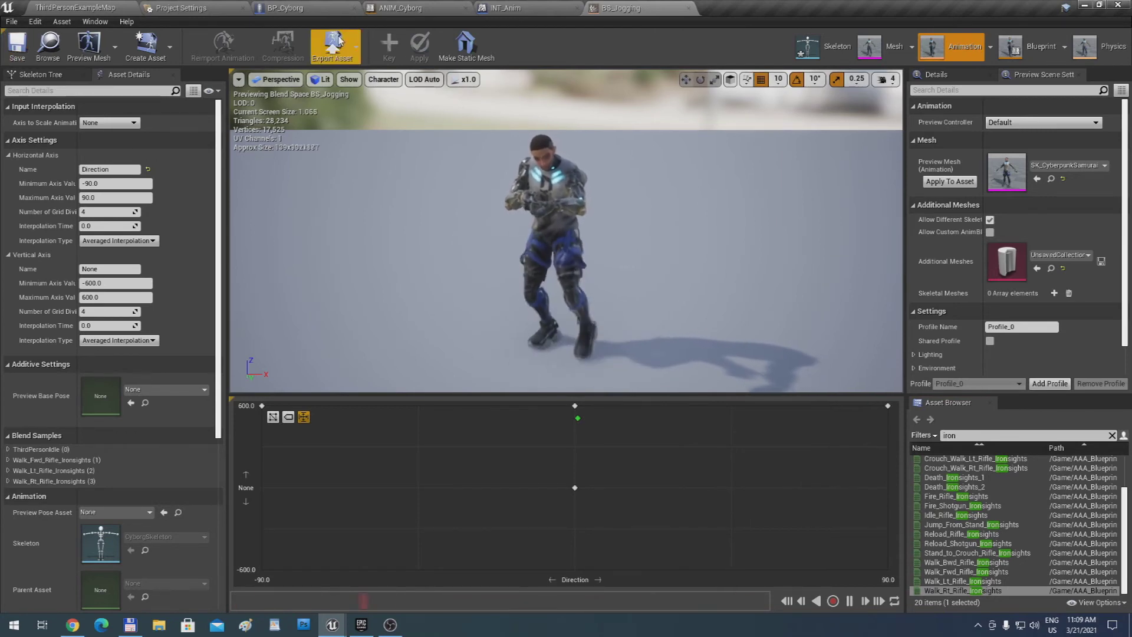
Switch to ANIM_Cyborg and playtest the level, moving the character forward before ending the session
left_click(460, 9)
left_click(502, 8)
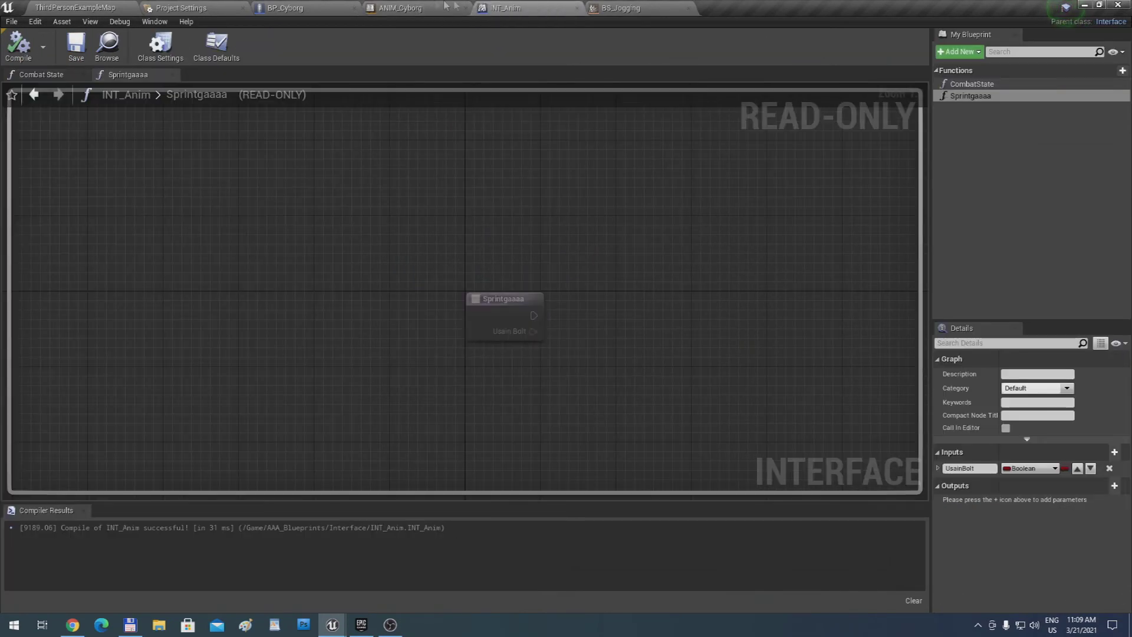
left_click(466, 8)
left_click(558, 44)
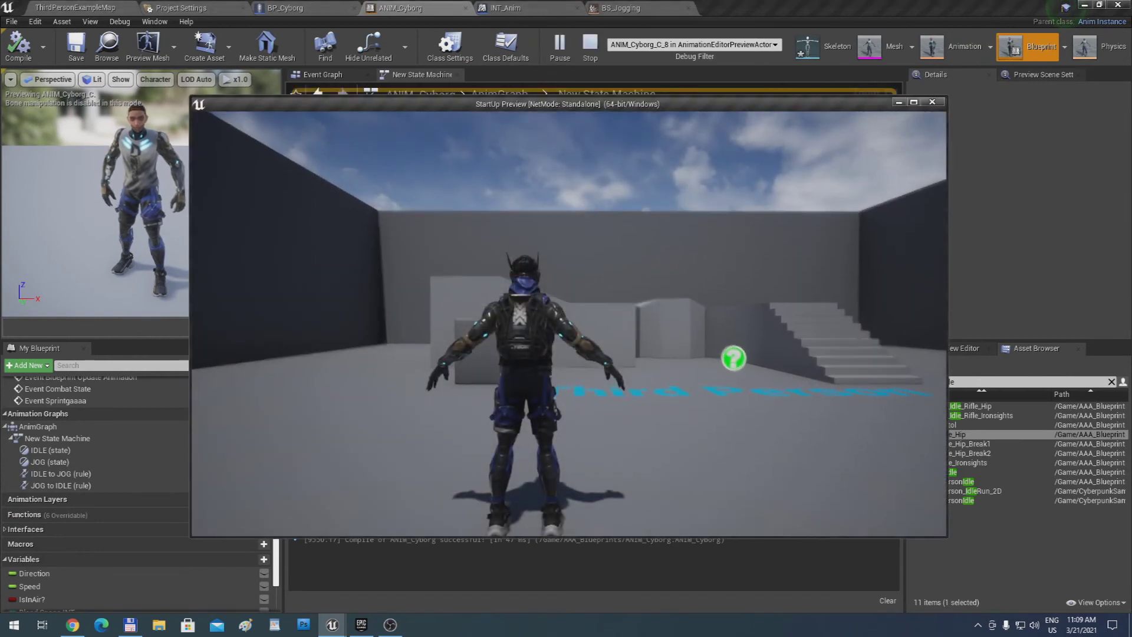
key("w")
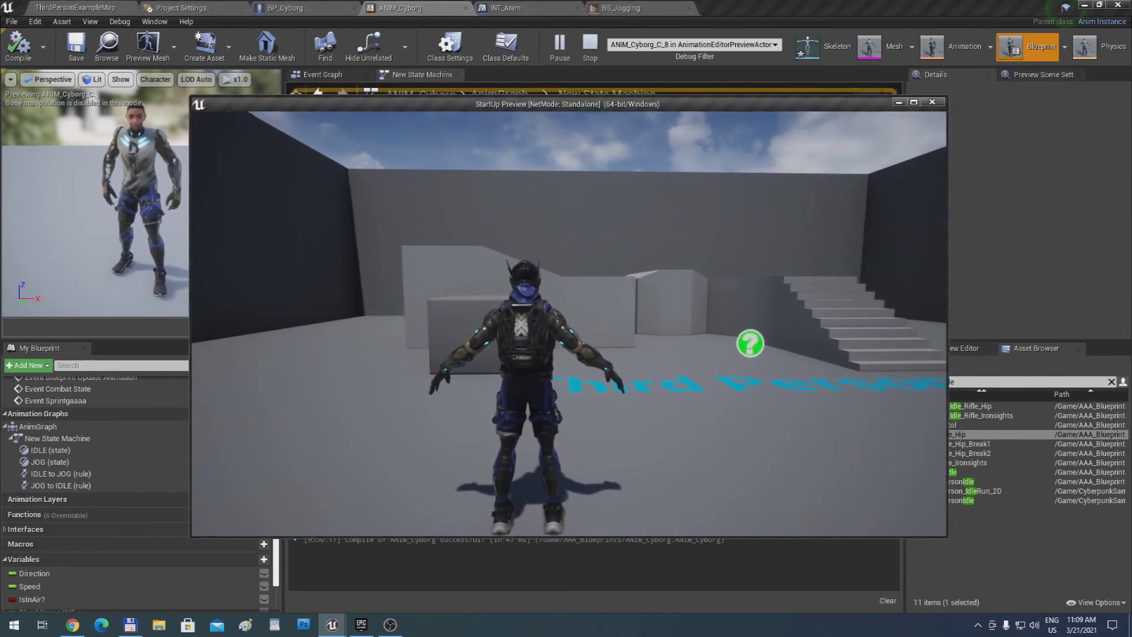
key("Escape")
right_click_drag(589, 313, 568, 347)
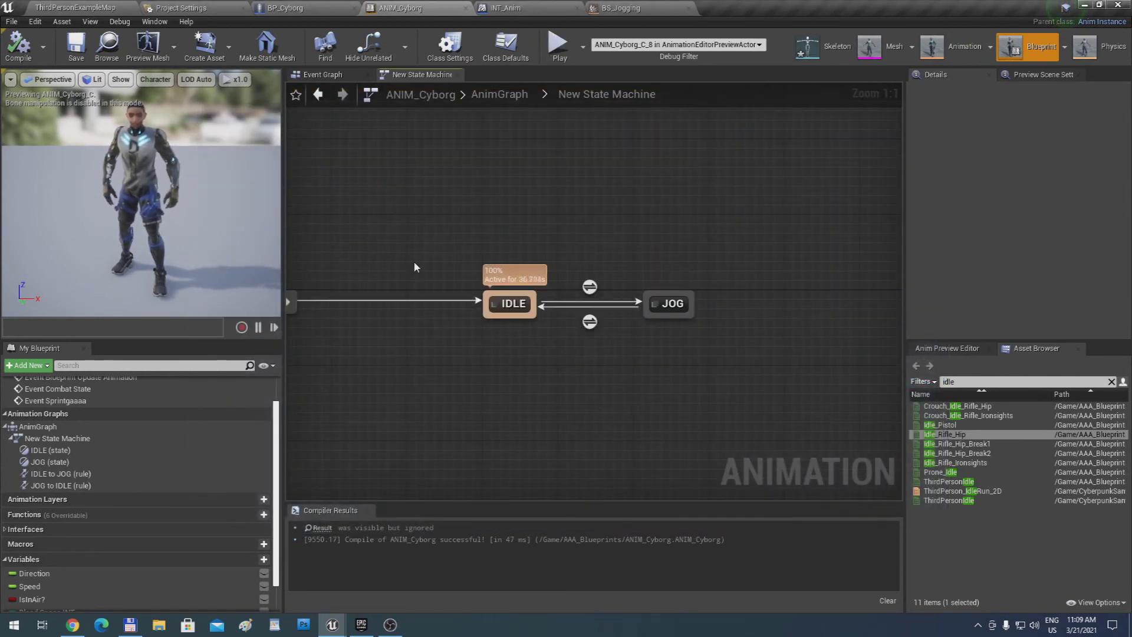
Assign ANIM_Cyborg as the Anim Class of BP_Cyborg's Mesh component, and compile and save the blueprint
left_click(310, 5)
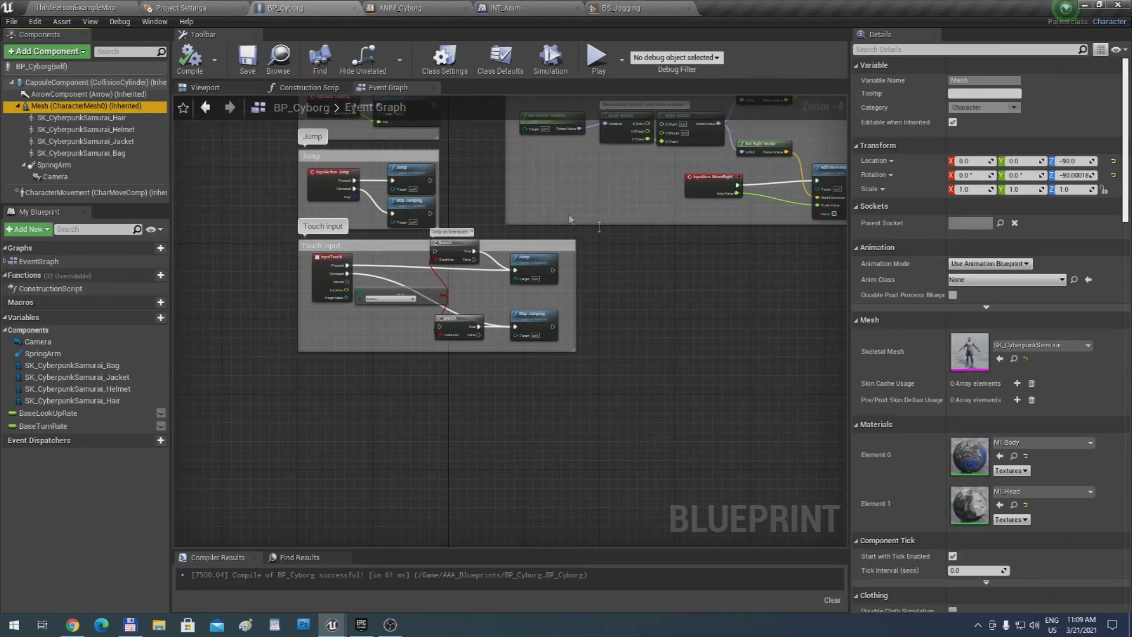
left_click(997, 280)
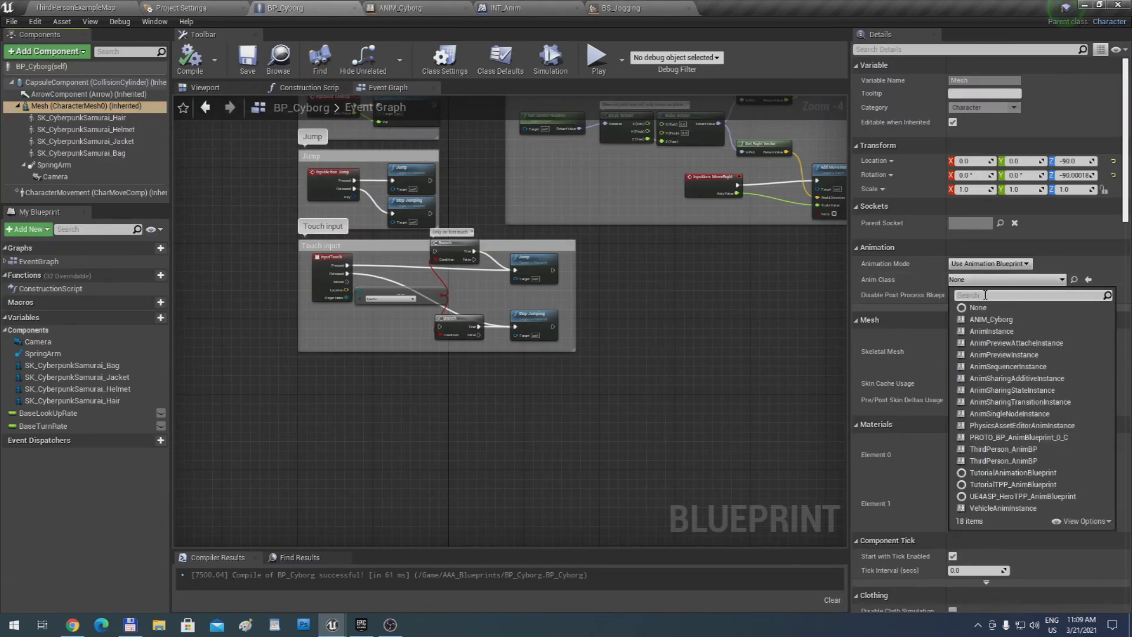
left_click(1005, 320)
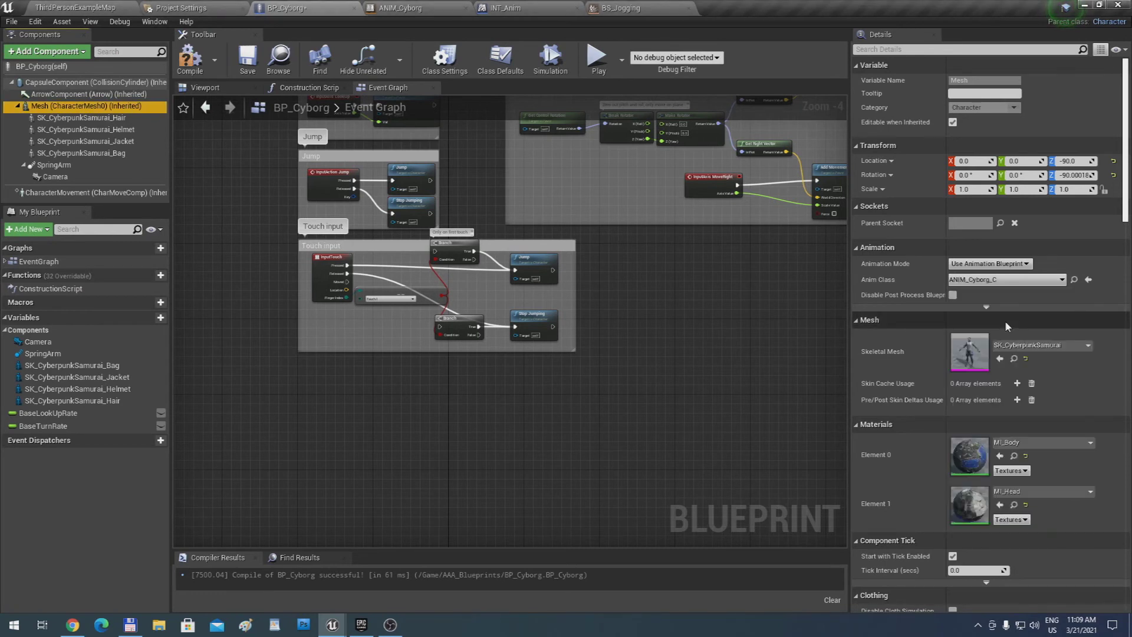
left_click(207, 69)
left_click(247, 59)
Playtest the character by moving it right, left and forward, checking its idle and movement animation, and end the session
left_click(590, 64)
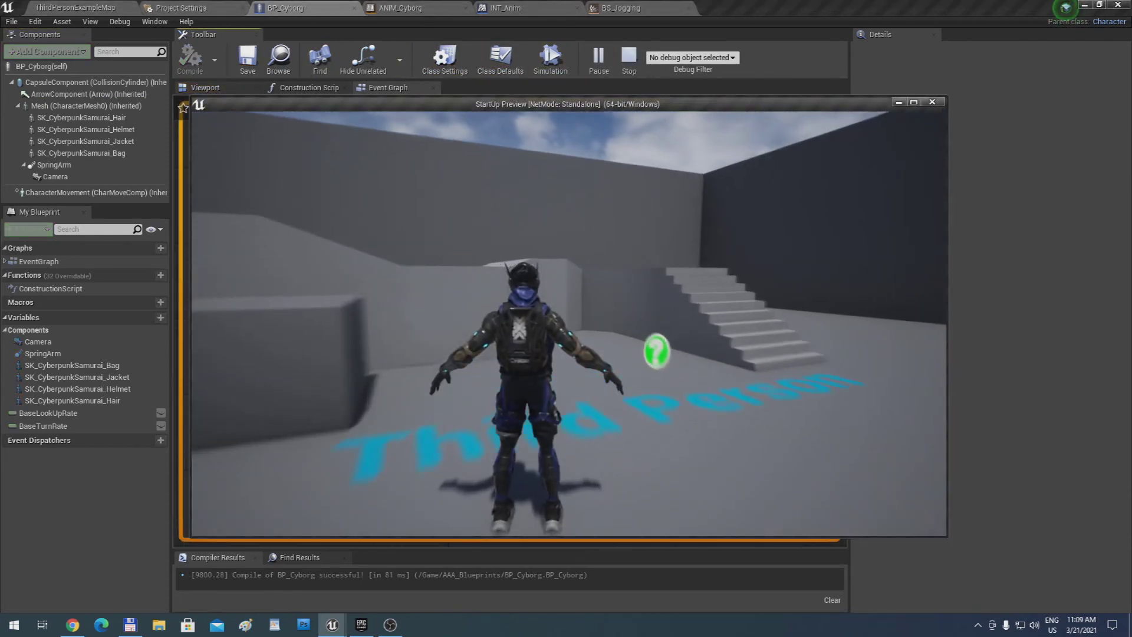
key("d")
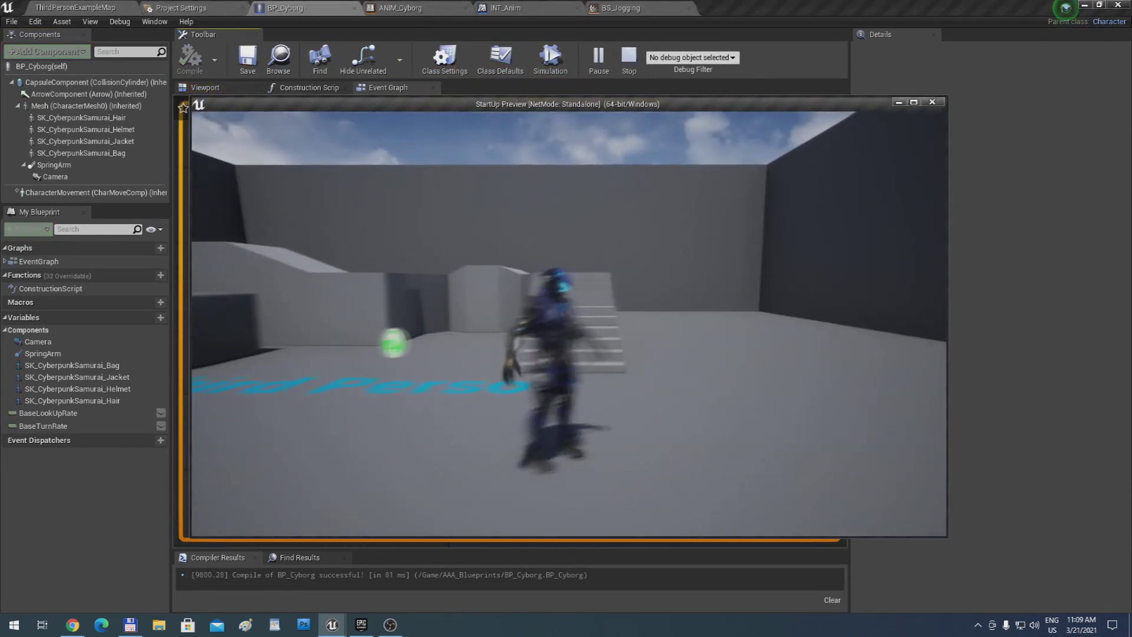
key("a")
key("w")
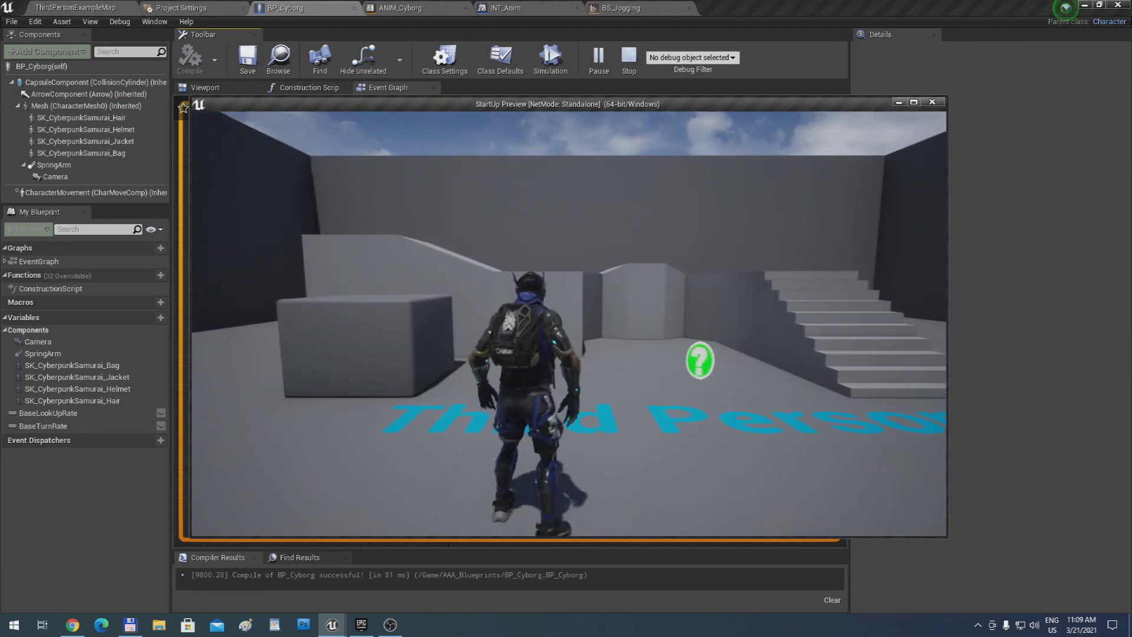
key("Escape")
right_click_drag(593, 251, 581, 281)
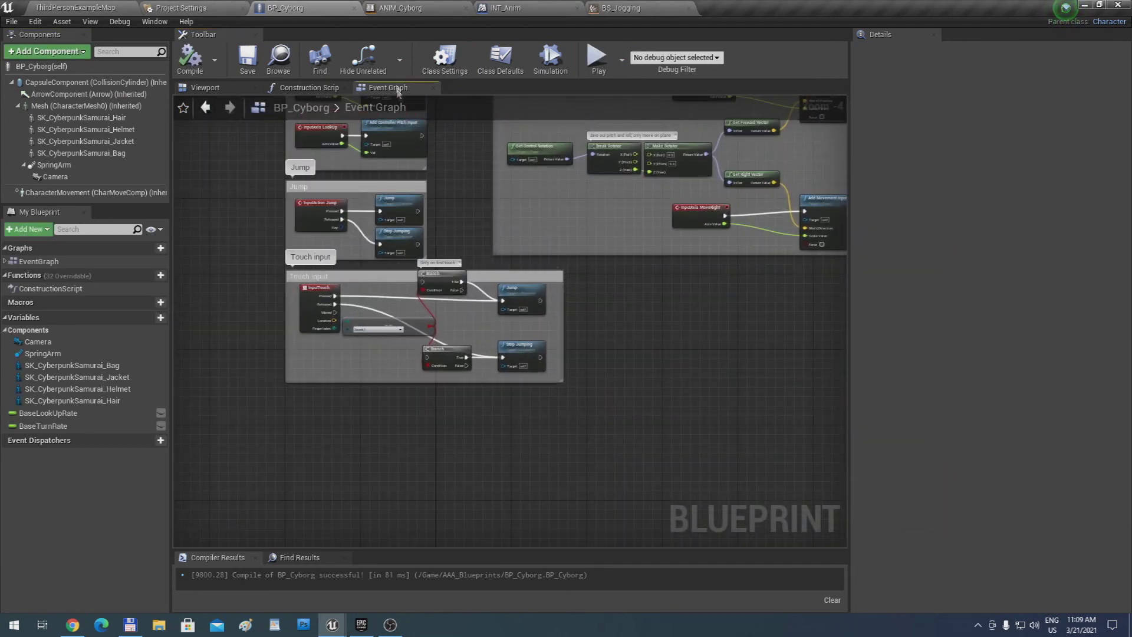
Review the pose blending in ANIM_Cyborg's IDLE state and open the JOG state's graph
left_click(412, 8)
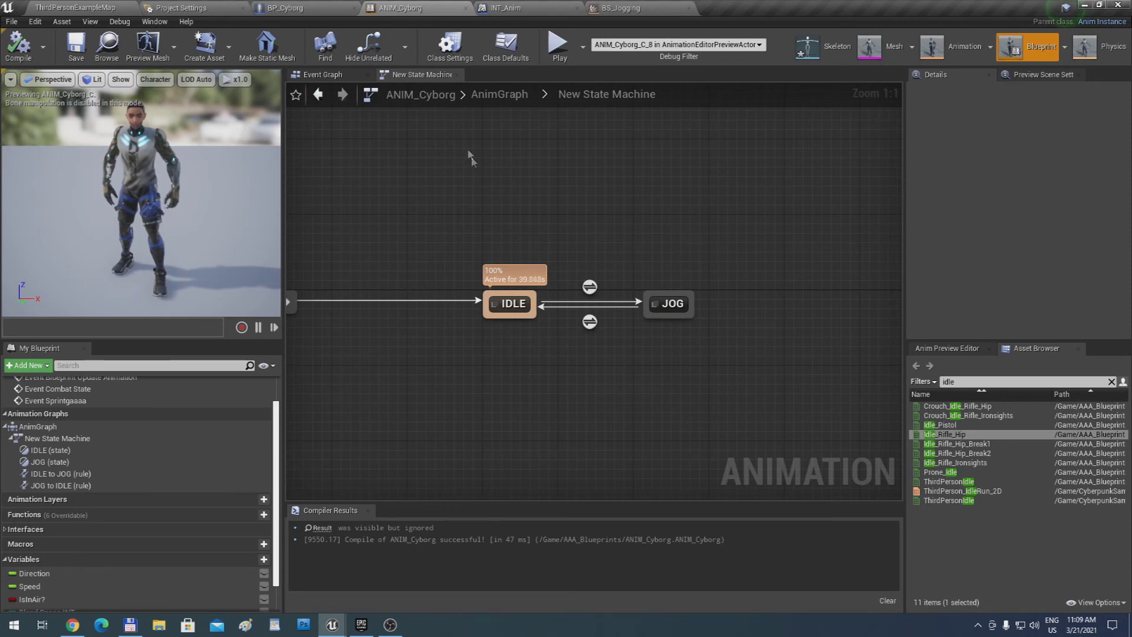
double_click(515, 310)
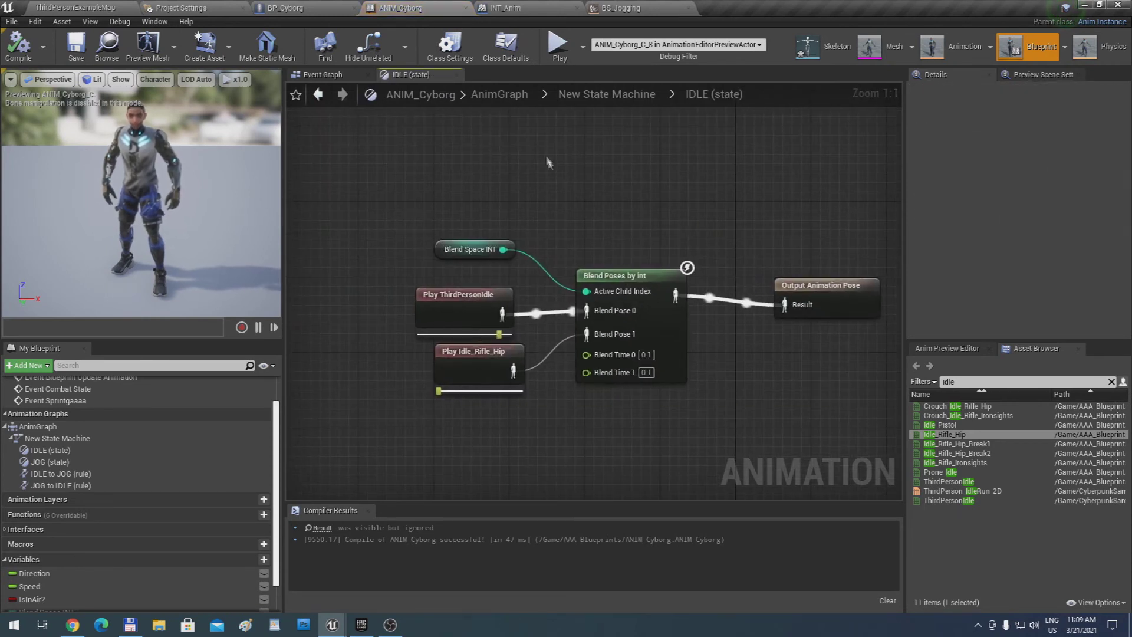
left_click(586, 100)
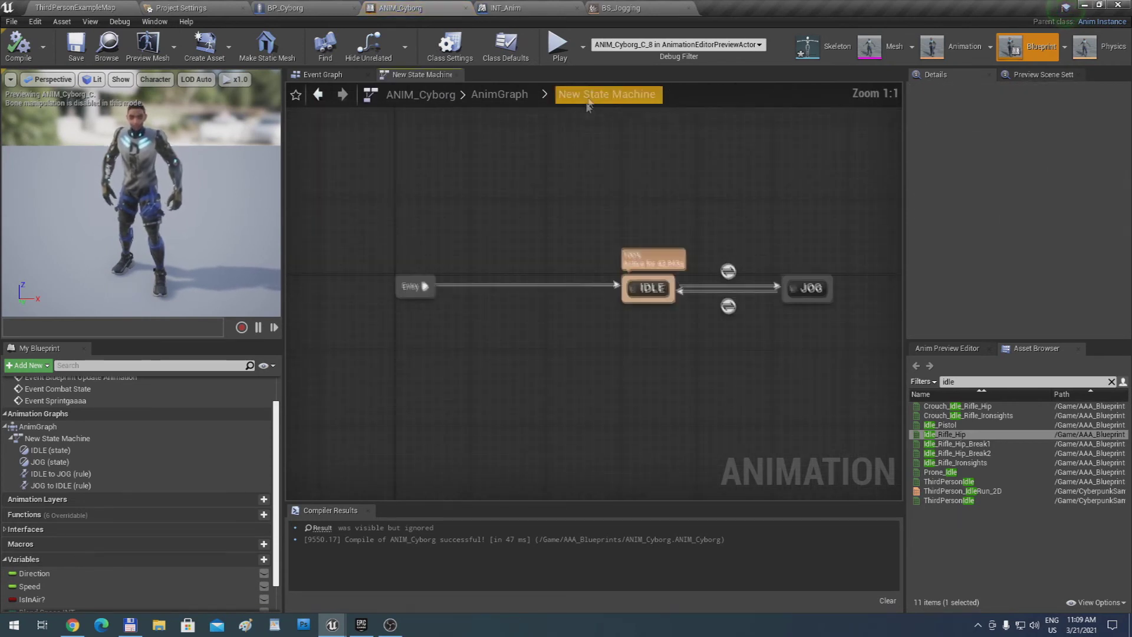
double_click(811, 297)
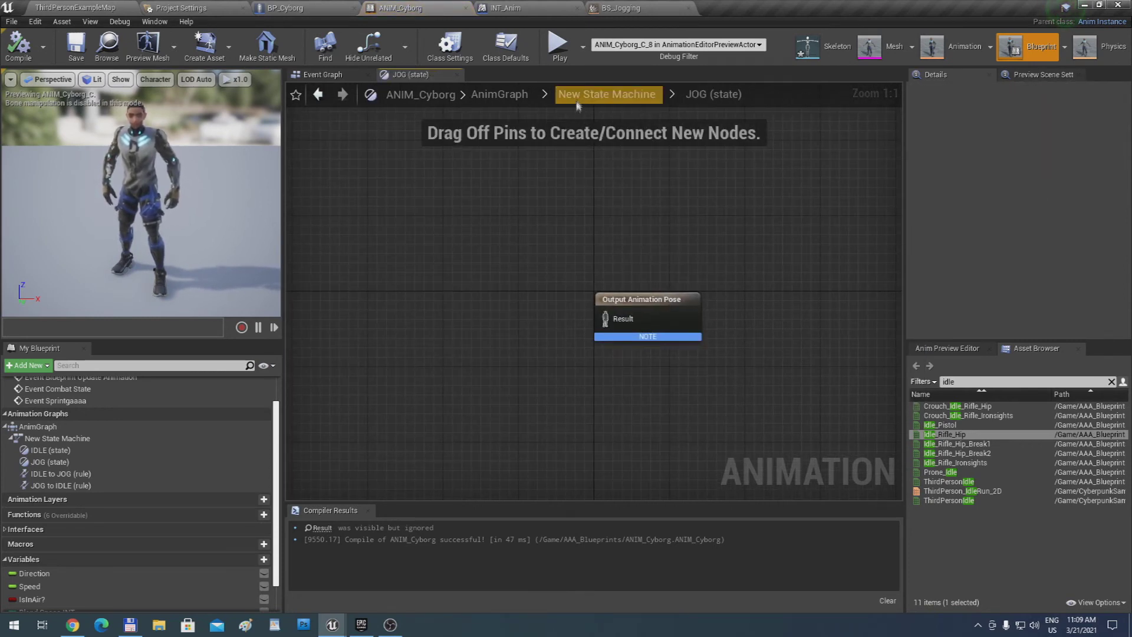
Add the BS_Jogging Blend Space to the JOG state's graph and connect it to Output Animation Pose
left_click(595, 94)
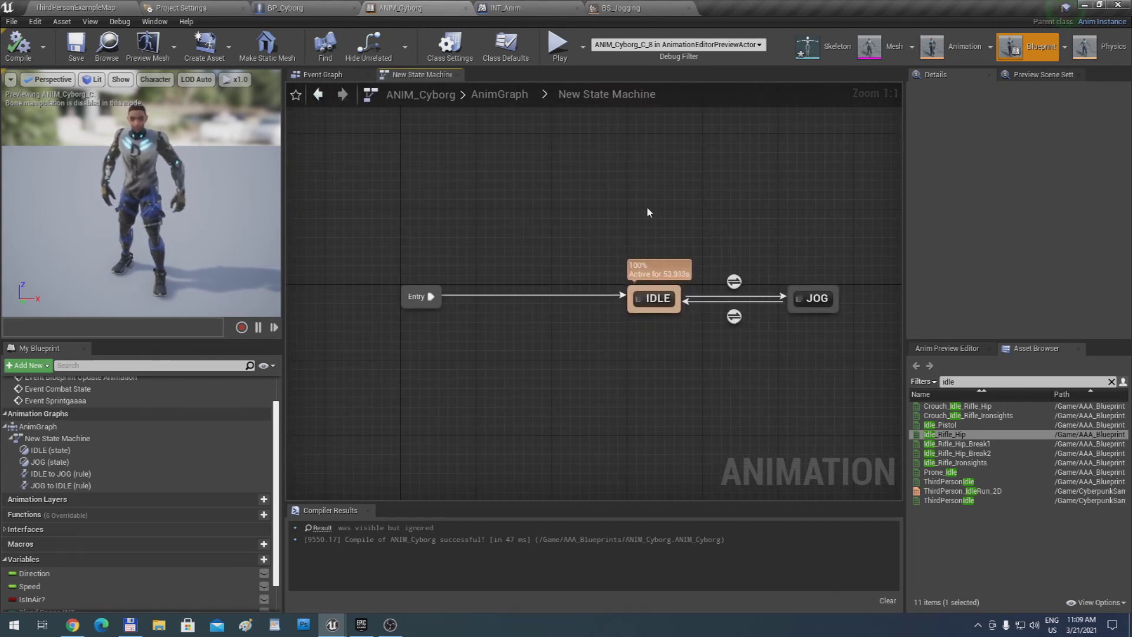
double_click(794, 296)
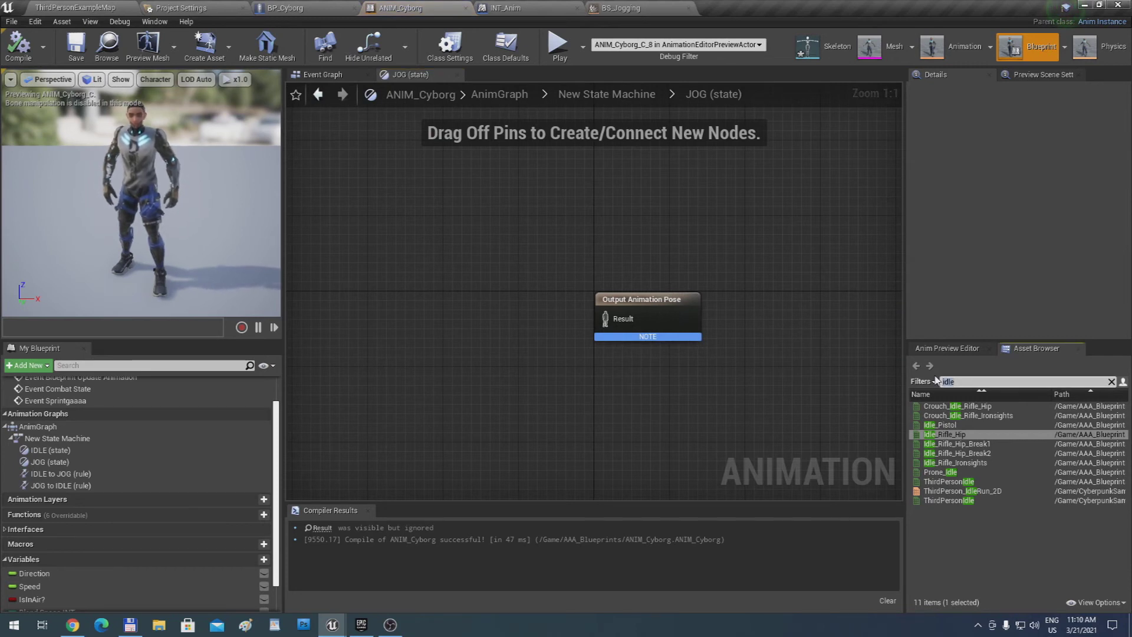
type("bs")
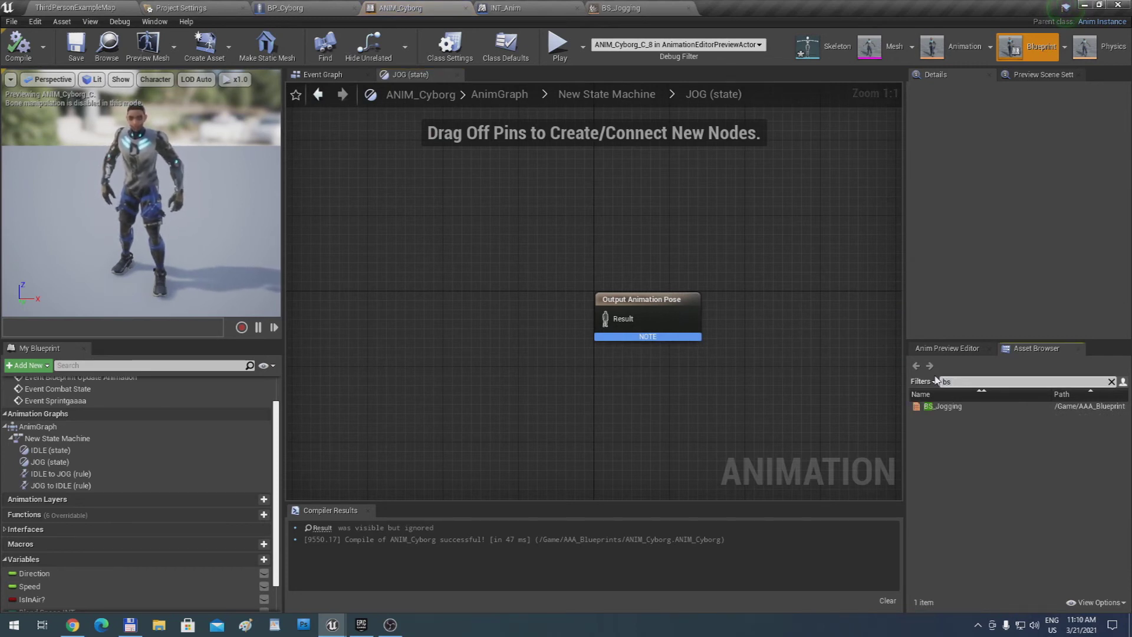
left_click_drag(997, 407, 430, 314)
left_click_drag(511, 347, 605, 320)
left_click_drag(509, 329, 490, 320)
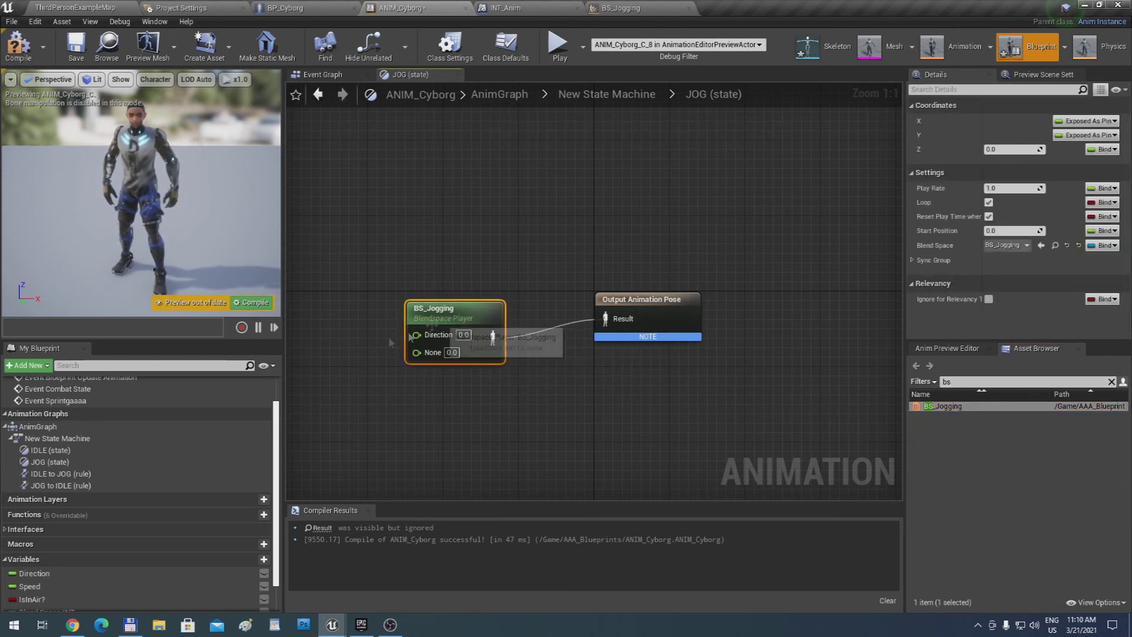
Wire the Direction and Speed variables into BS_Jogging's Direction and None inputs and compile ANIM_Cyborg
scroll(177, 443, "down", 2)
left_click_drag(119, 535, 416, 334)
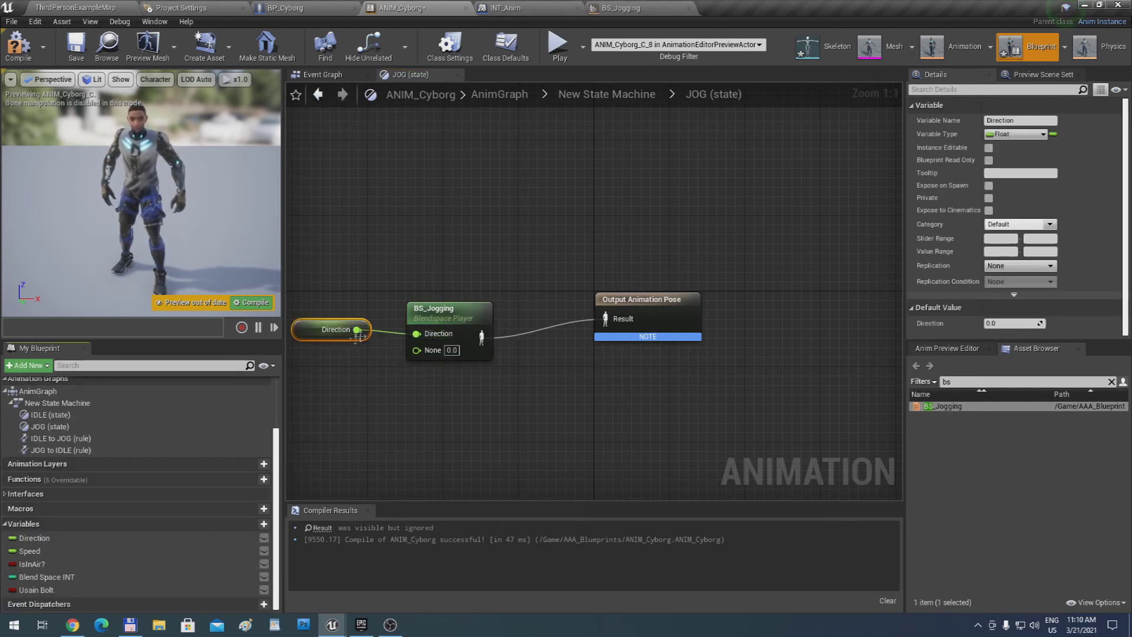
left_click_drag(140, 553, 342, 396)
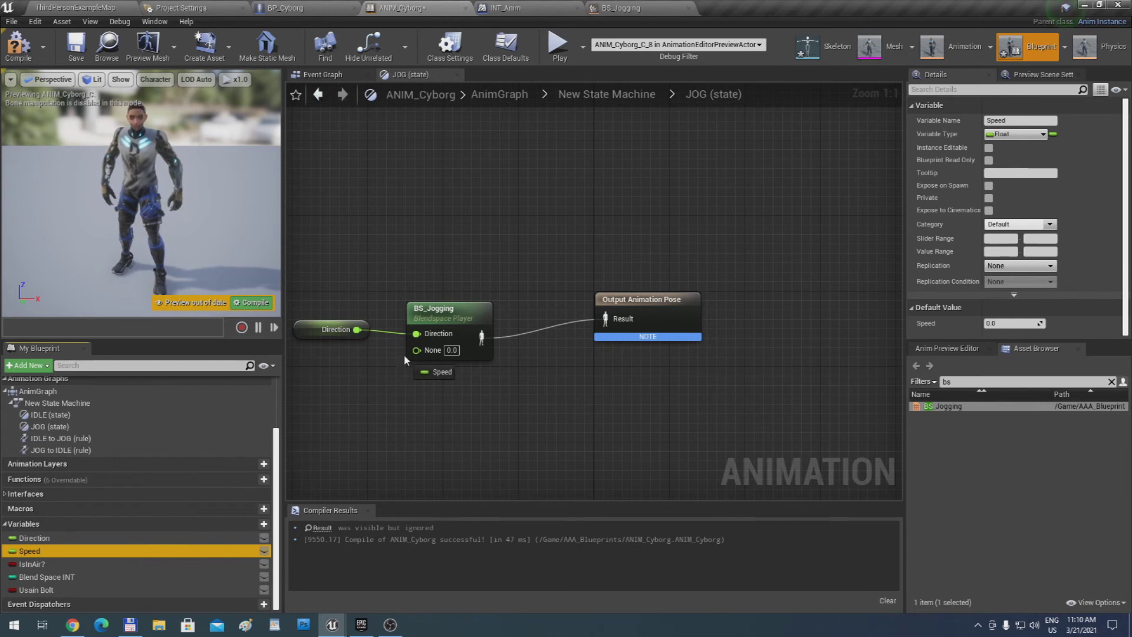
left_click_drag(415, 358, 415, 354)
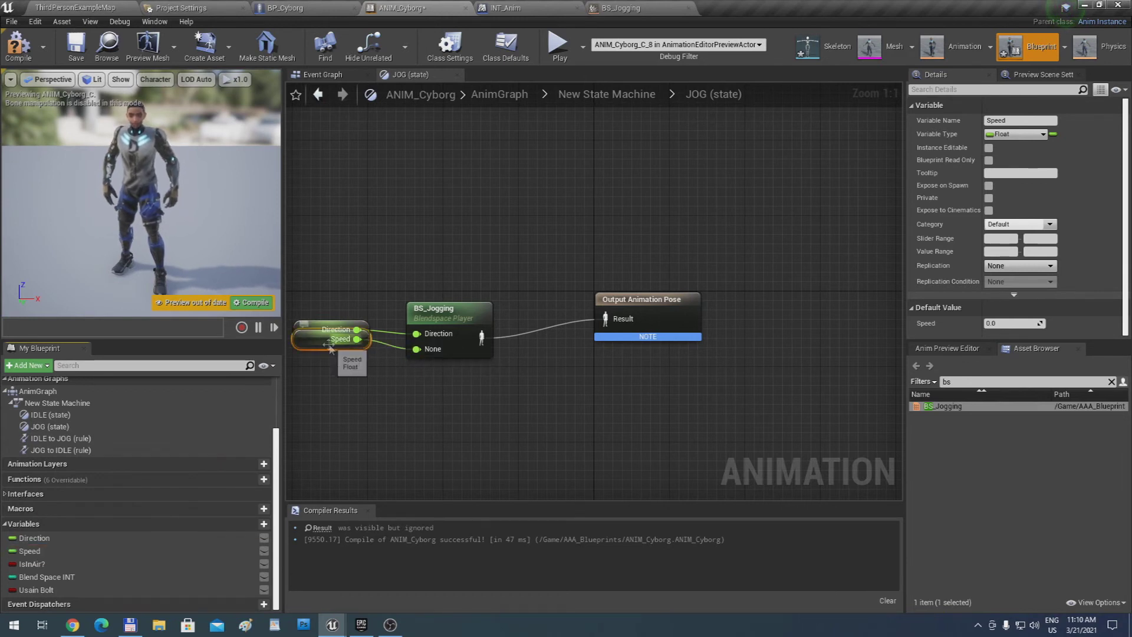
left_click_drag(330, 348, 332, 362)
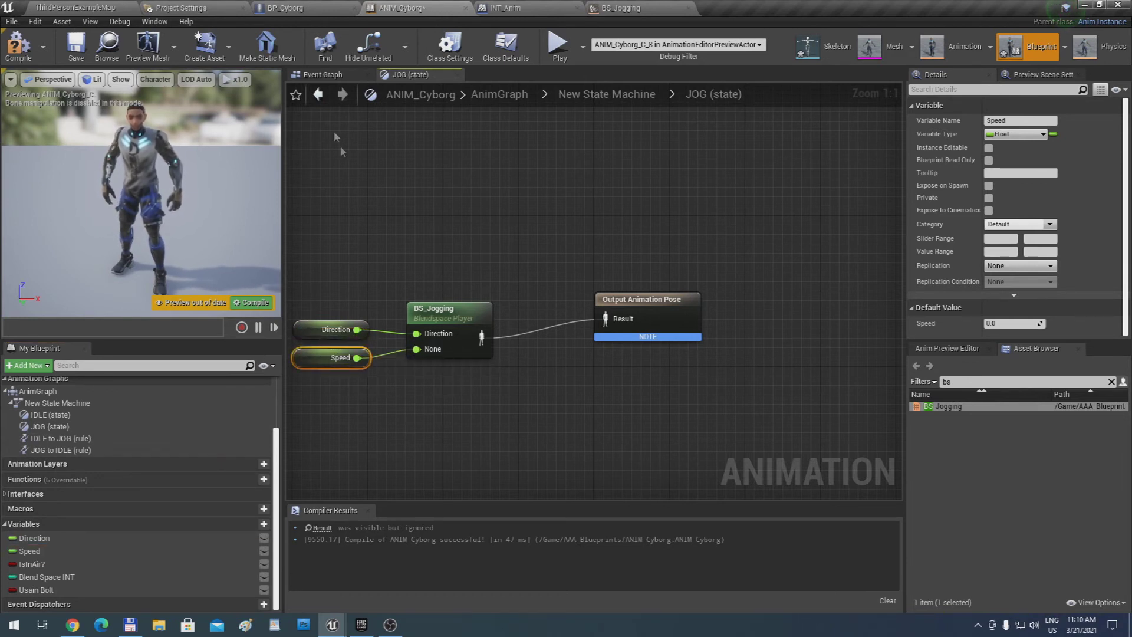
left_click(18, 46)
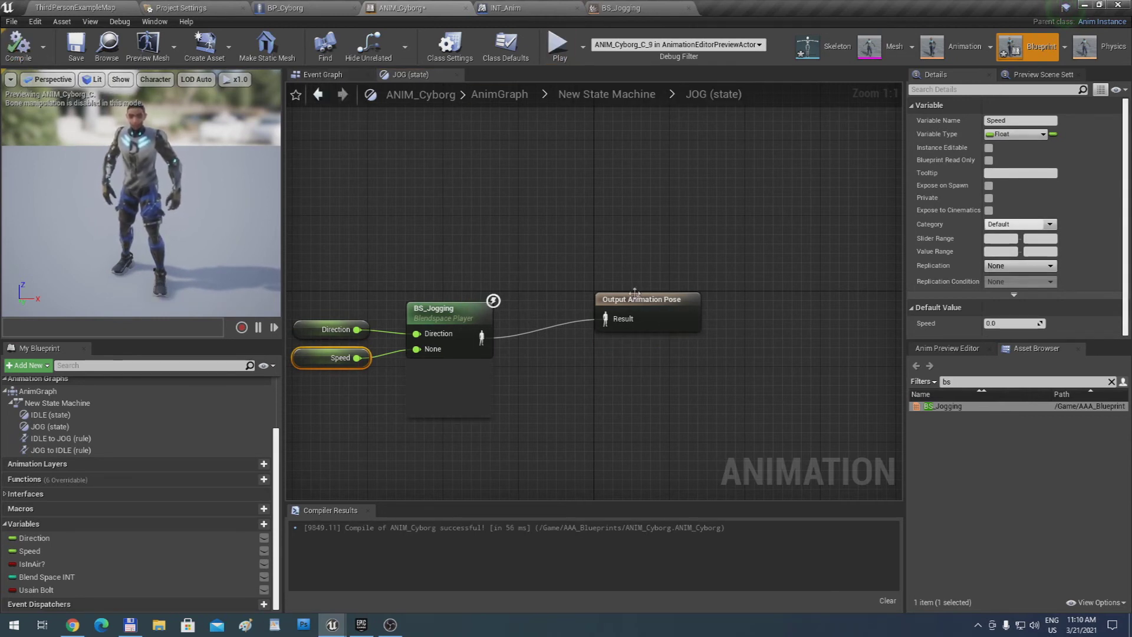
left_click_drag(638, 295, 615, 312)
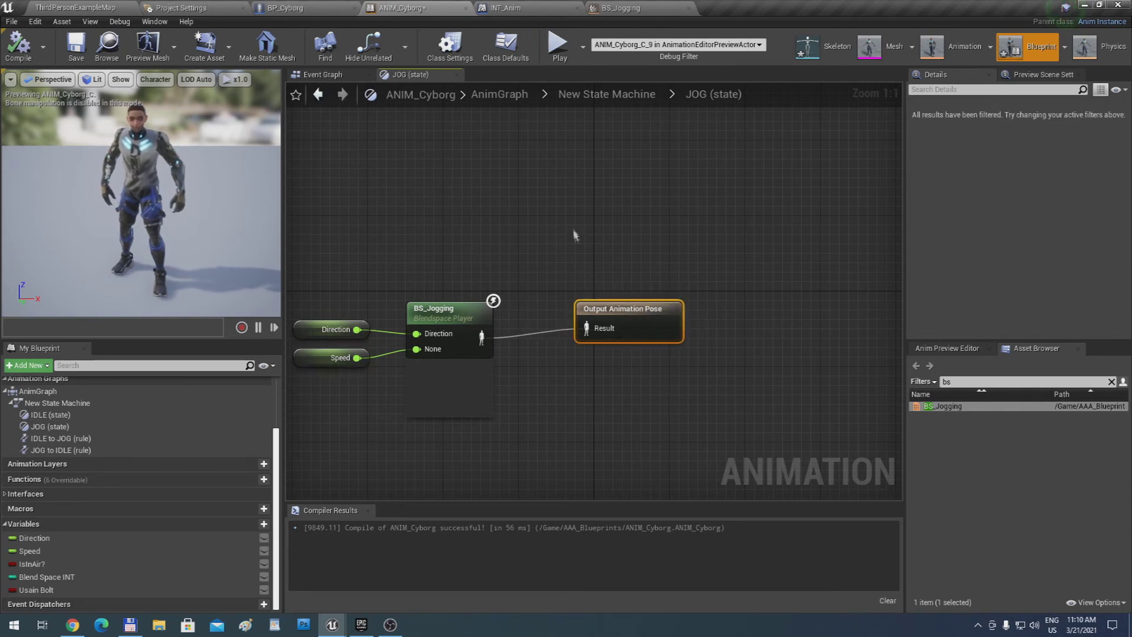
Playtest the level, moving the character forward, right and left to check the jogging animations, and end the session
left_click(558, 49)
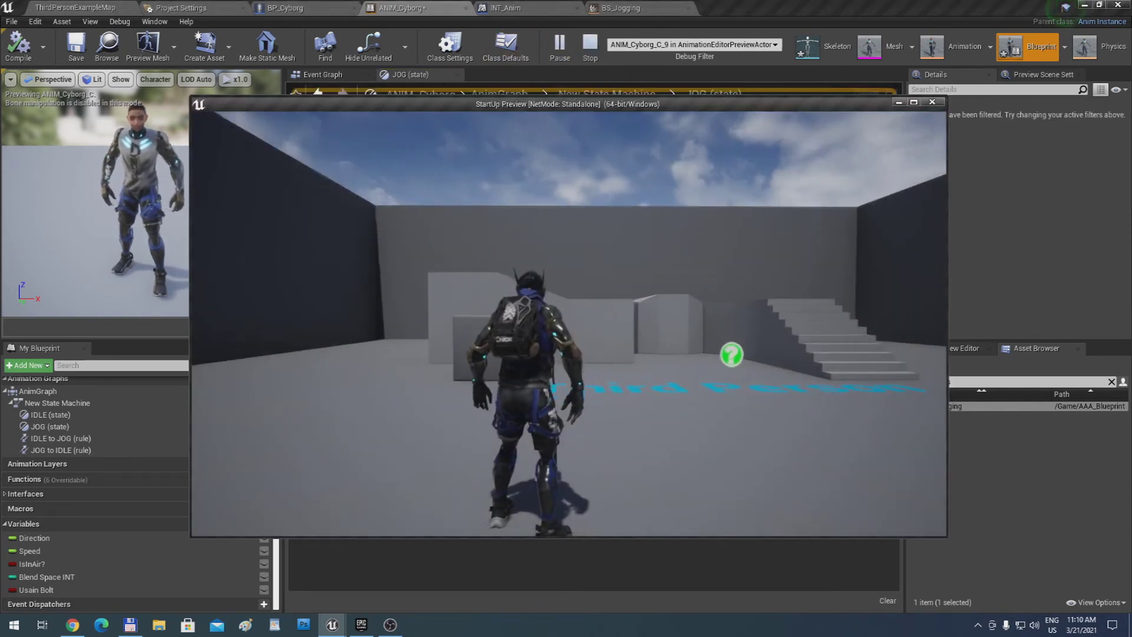
key("w")
key("d")
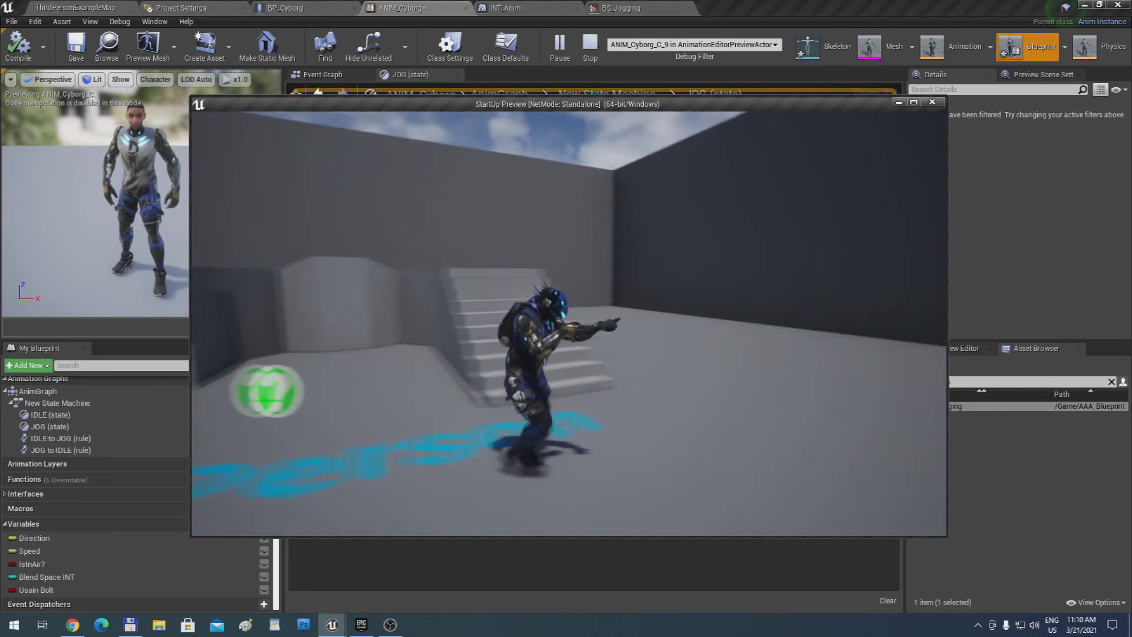
key("w")
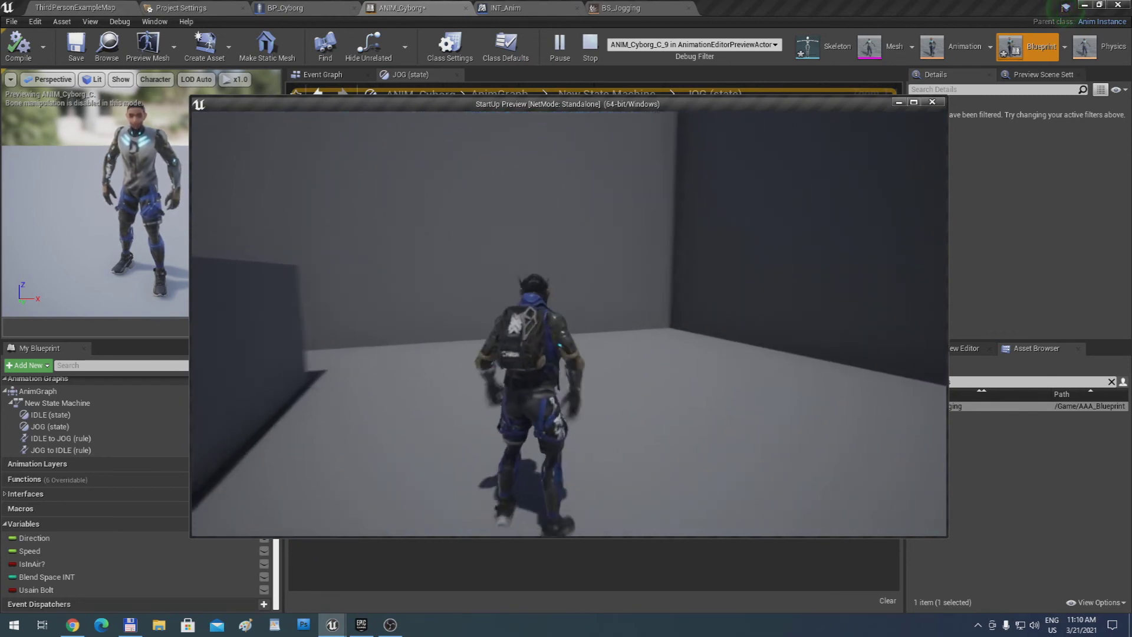
key("w")
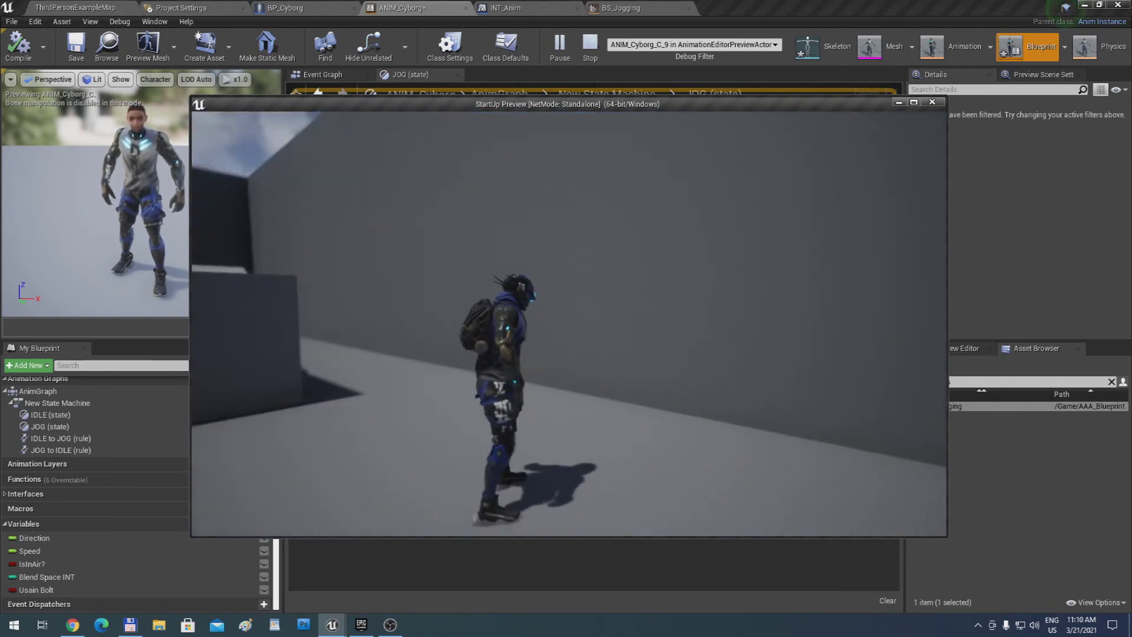
key("w")
key("w")
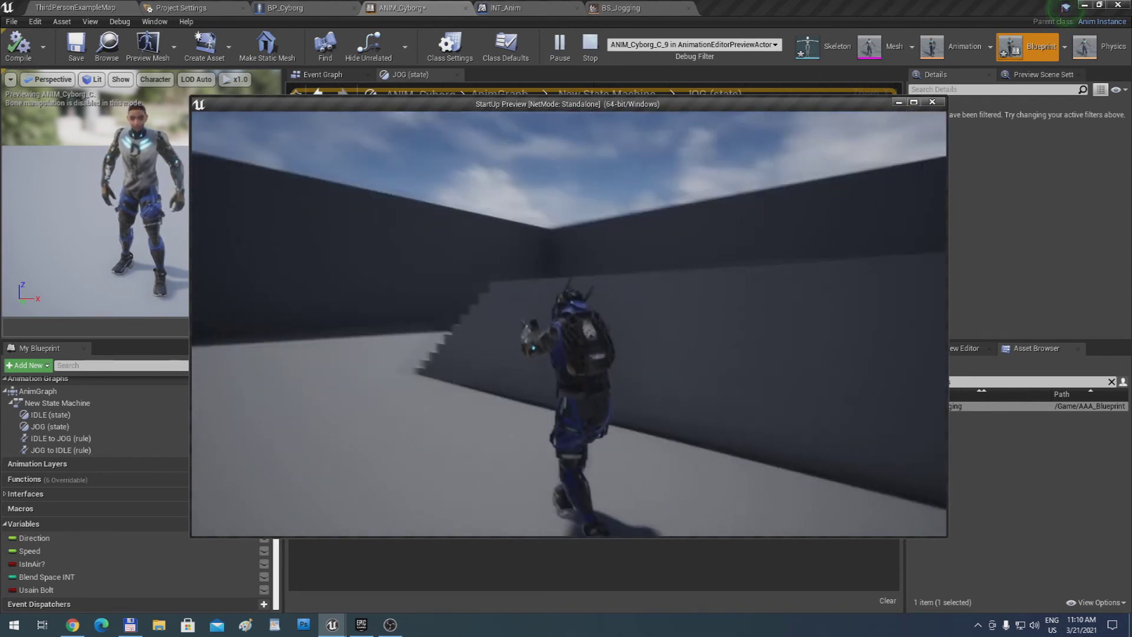
key("a")
key("w")
key("a")
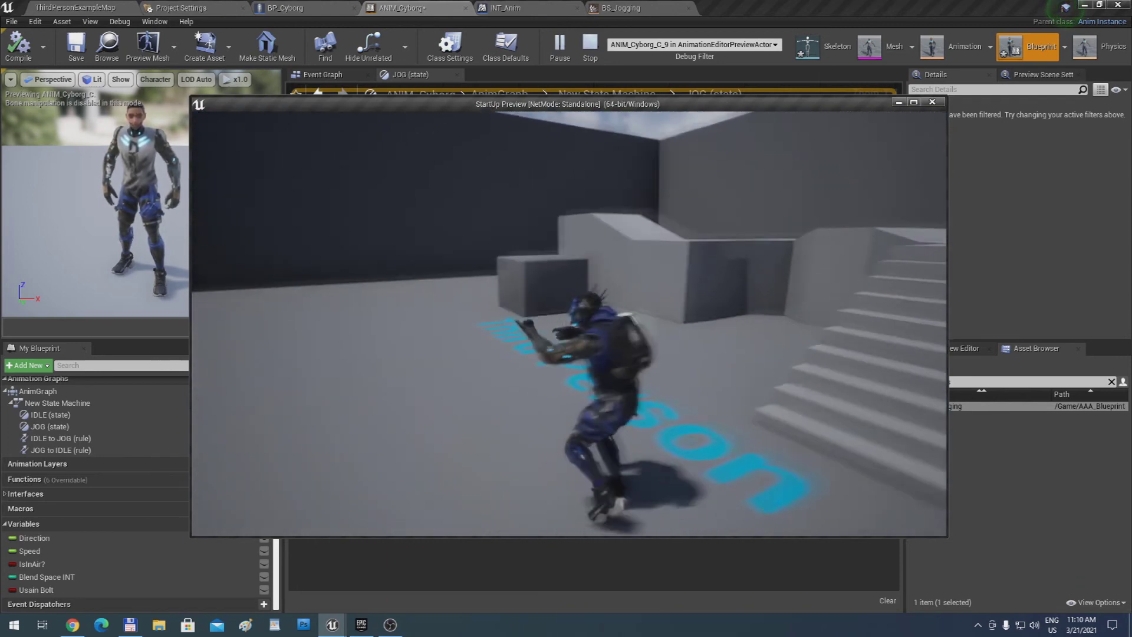
key("d")
key("w")
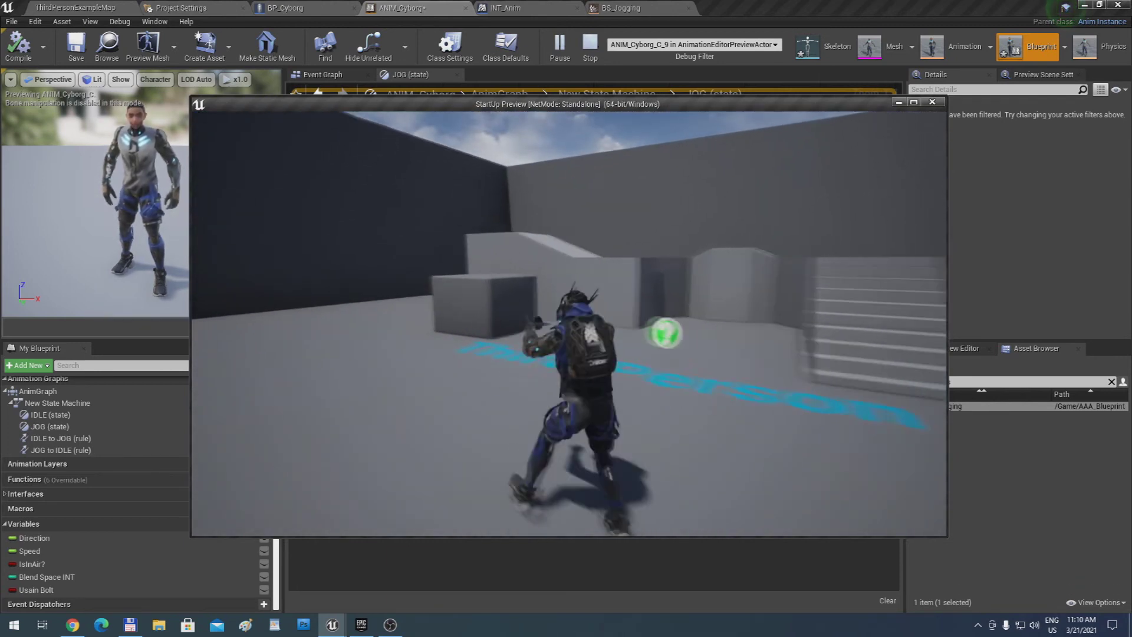
key("a")
key("d")
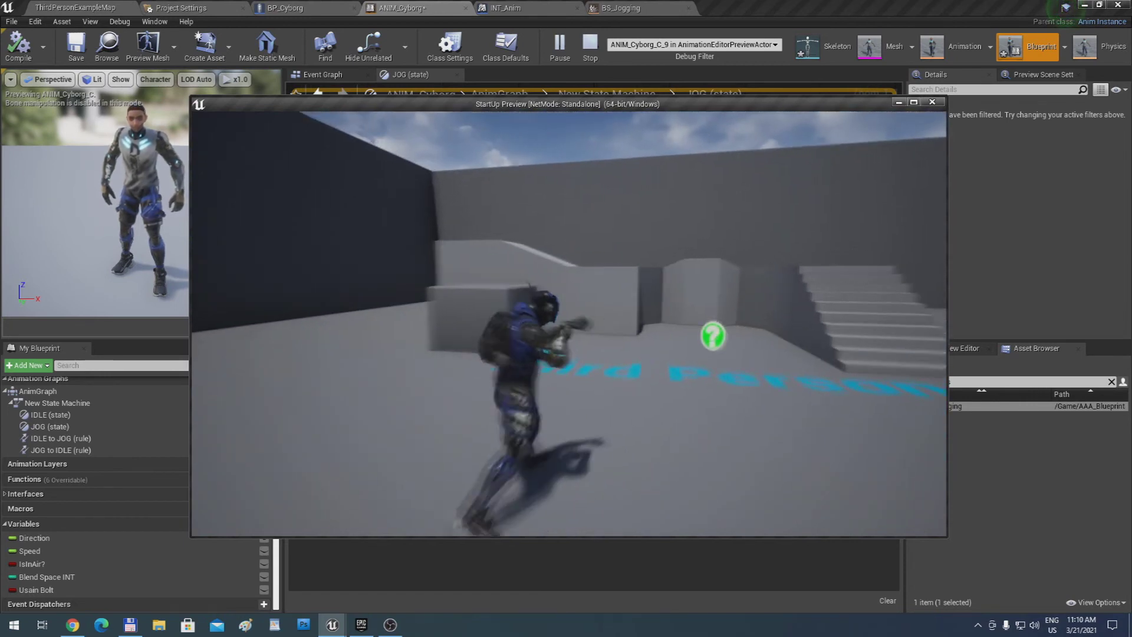
key("w")
key("Escape")
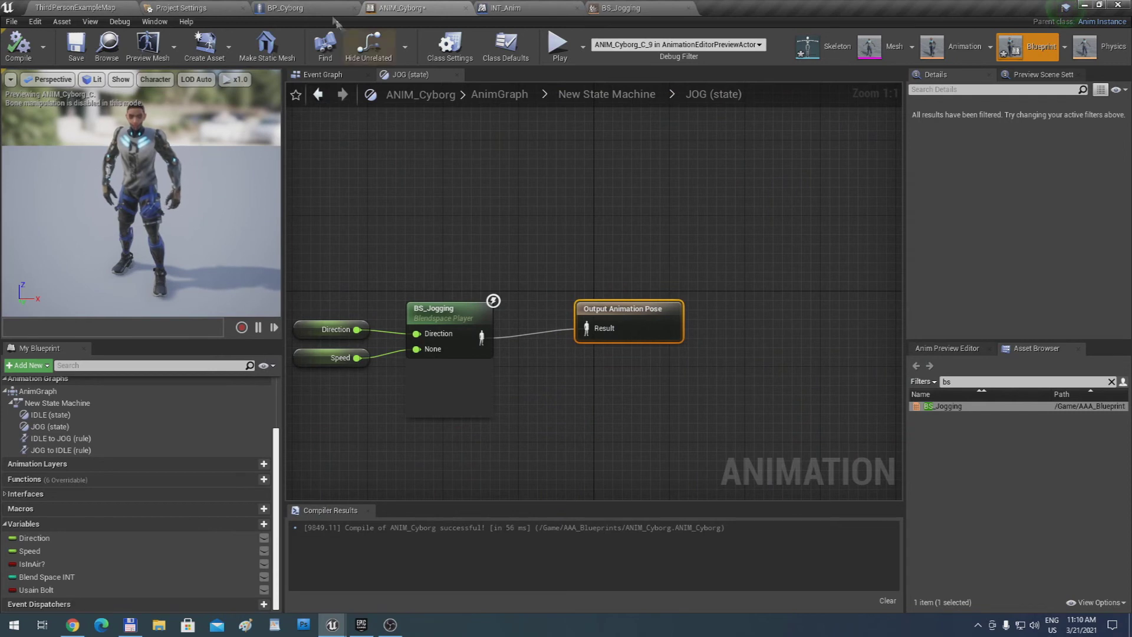
Check the Sprintgaaaa function in the INT_Anim interface and return to BP_Cyborg's Event Graph
left_click(317, 5)
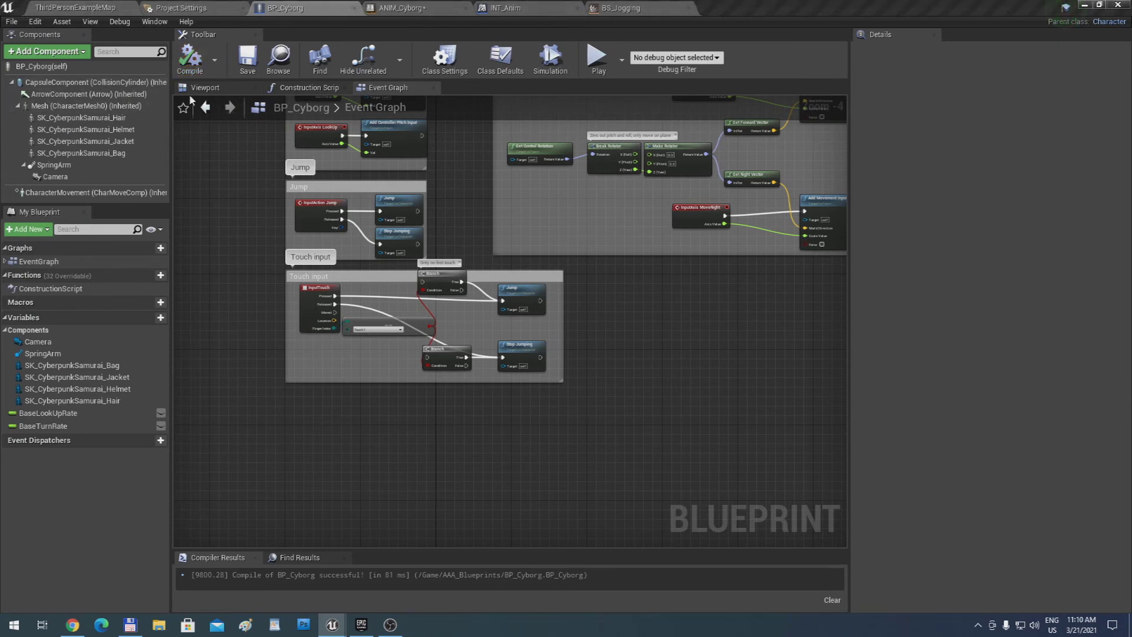
left_click(524, 7)
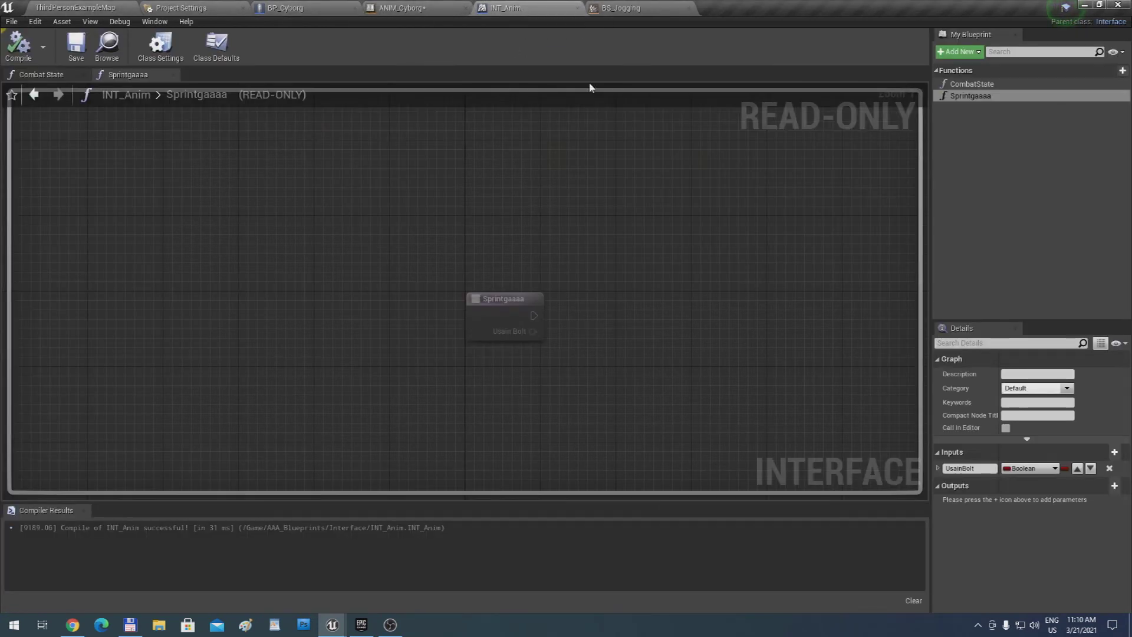
left_click(962, 99)
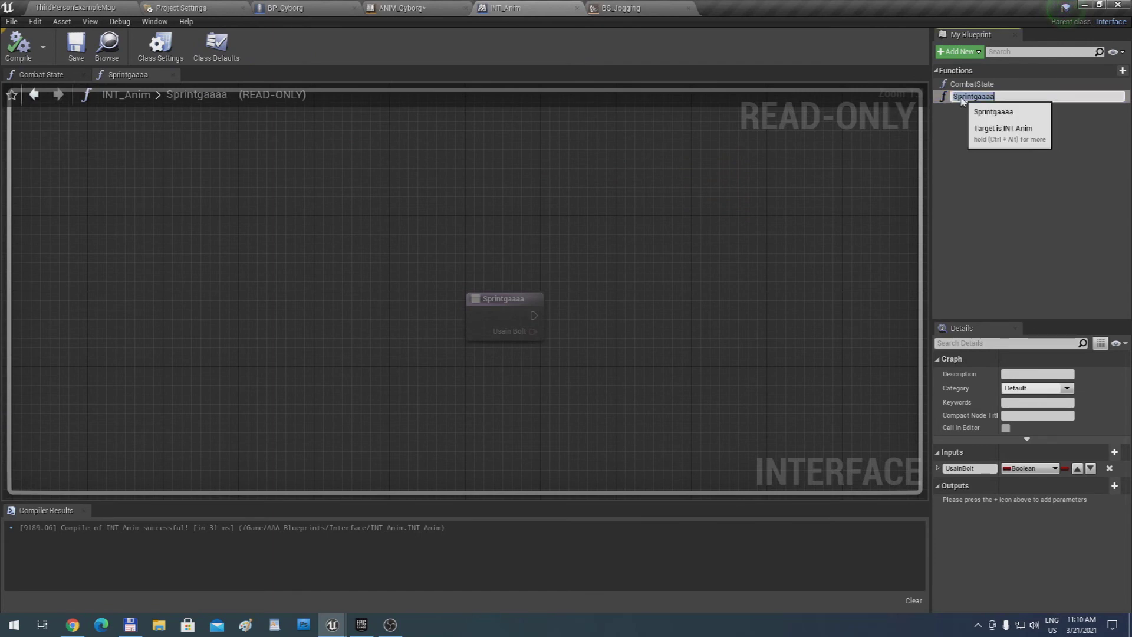
key("Escape")
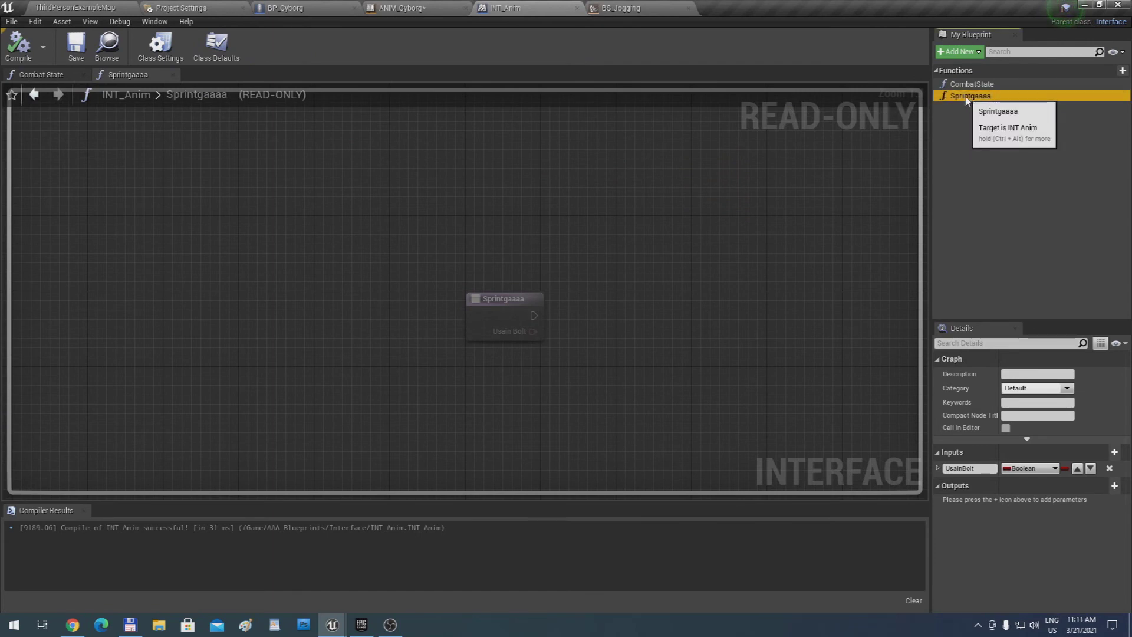
left_click(407, 7)
left_click(306, 8)
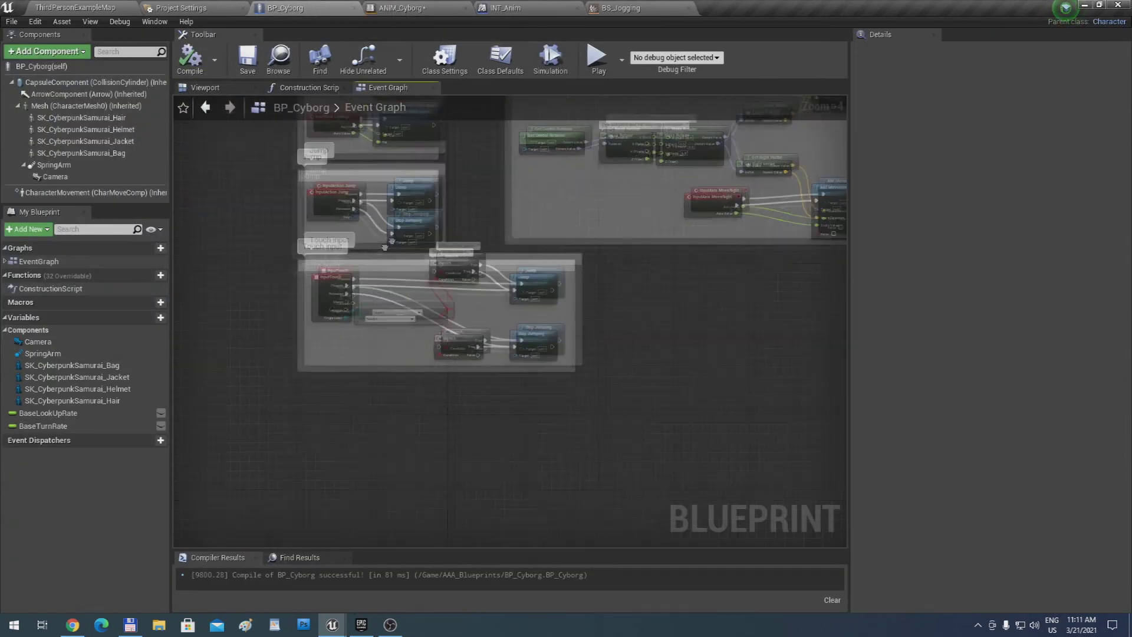
scroll(391, 326, "up", 2)
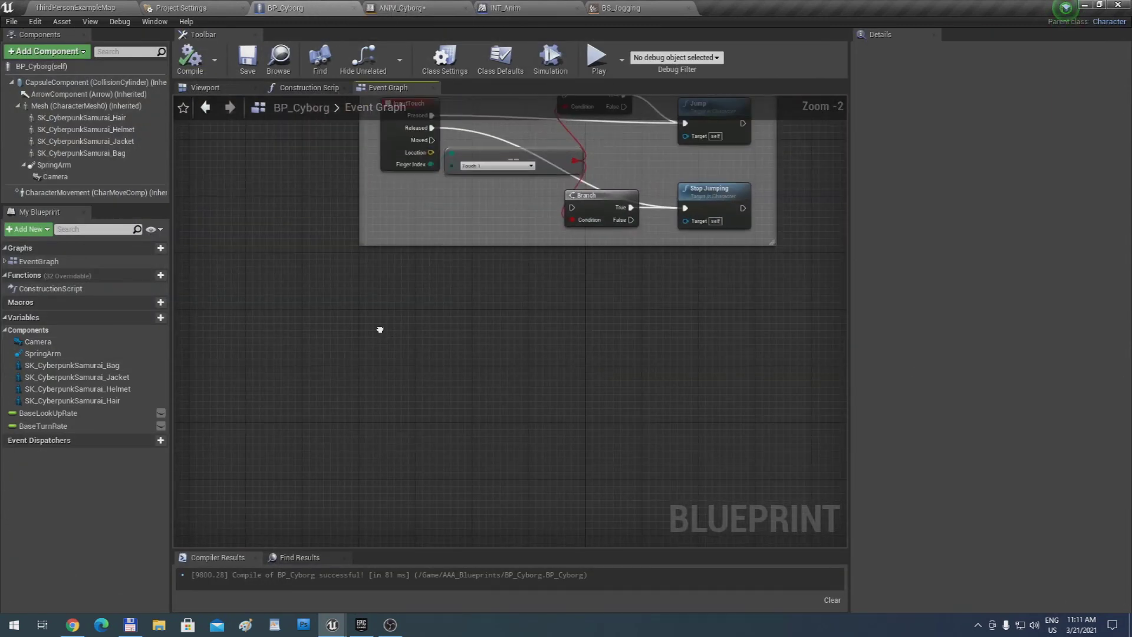
right_click(380, 329)
left_click(385, 393)
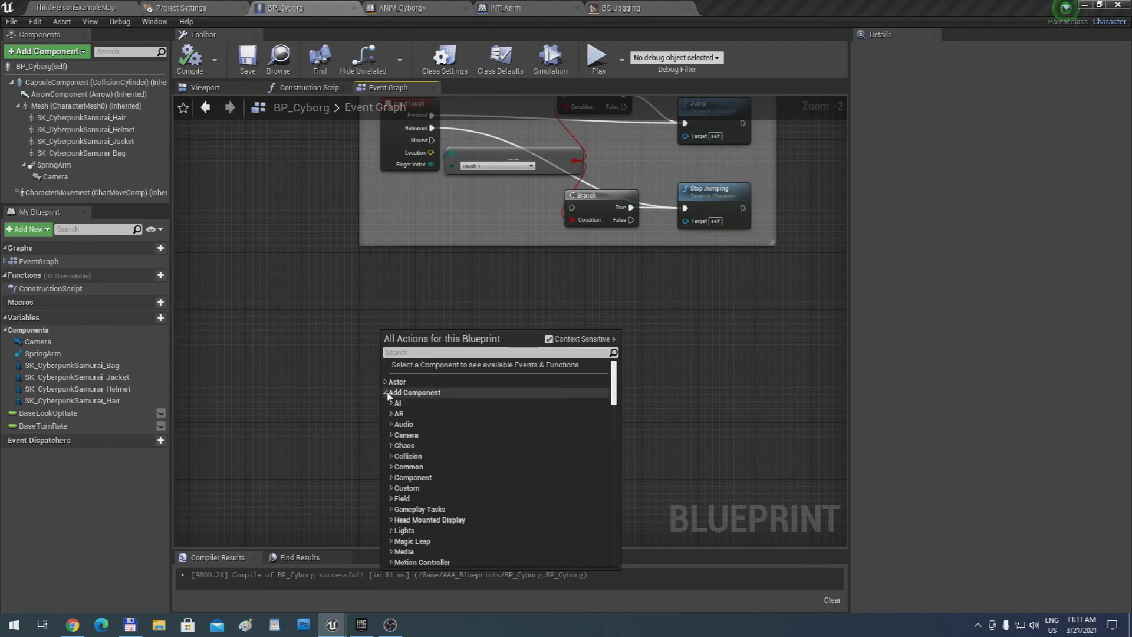
left_click(388, 395)
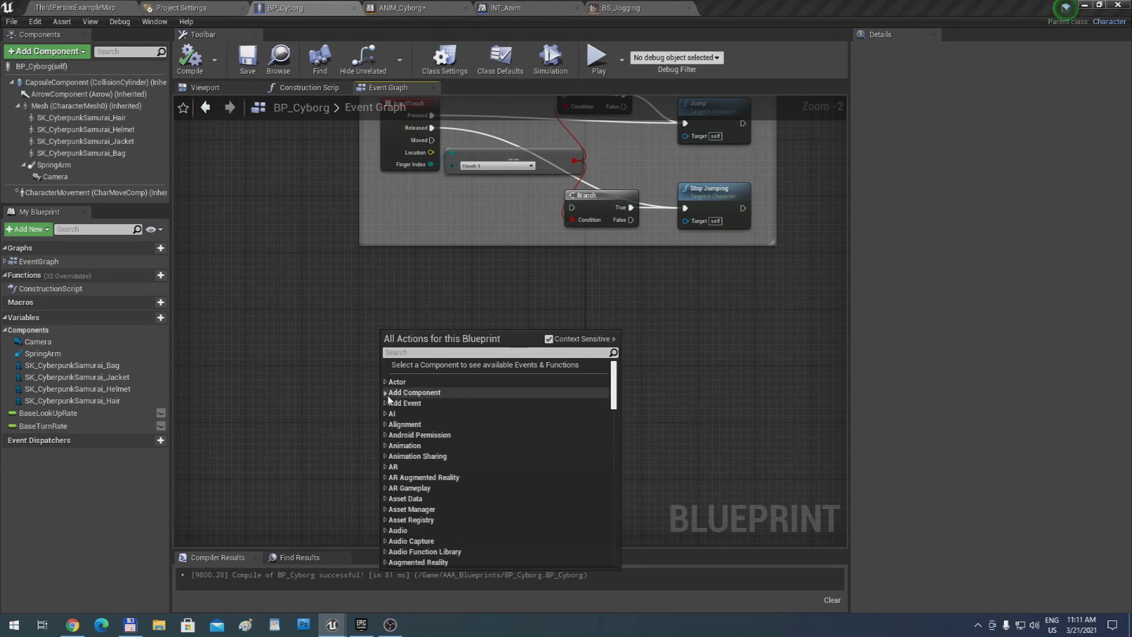
left_click(388, 403)
scroll(413, 401, "down", 3)
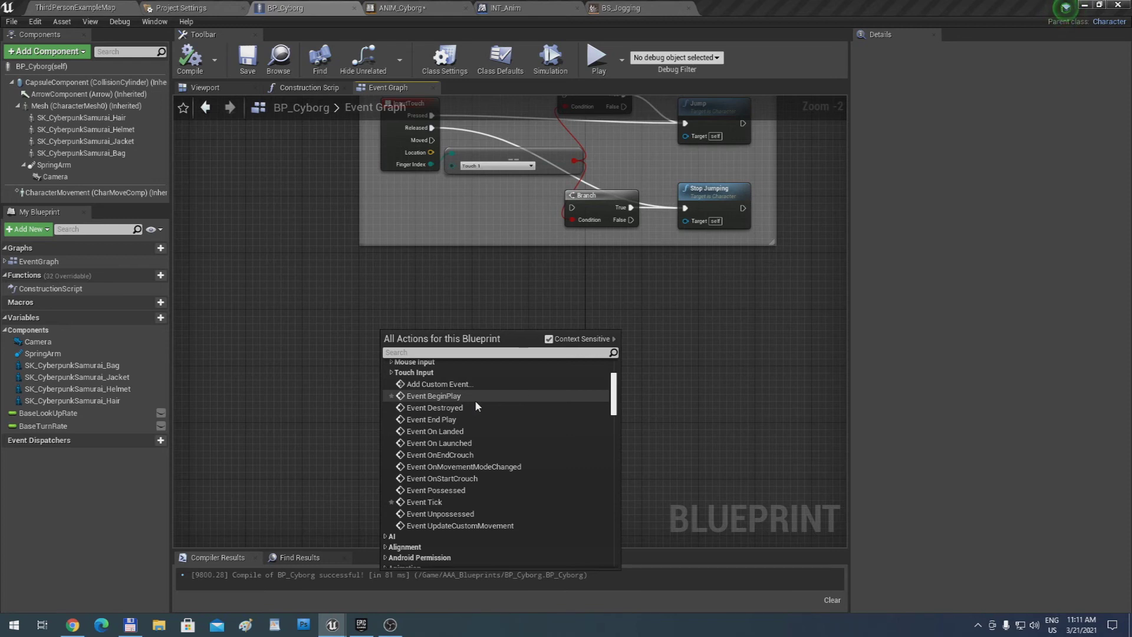
left_click(413, 299)
Add a Sprintgaaaa message node to BP_Cyborg's Event Graph in the empty area below the Touch input group
right_click(380, 327)
type("sprit")
key("BackSpace")
key("BackSpace")
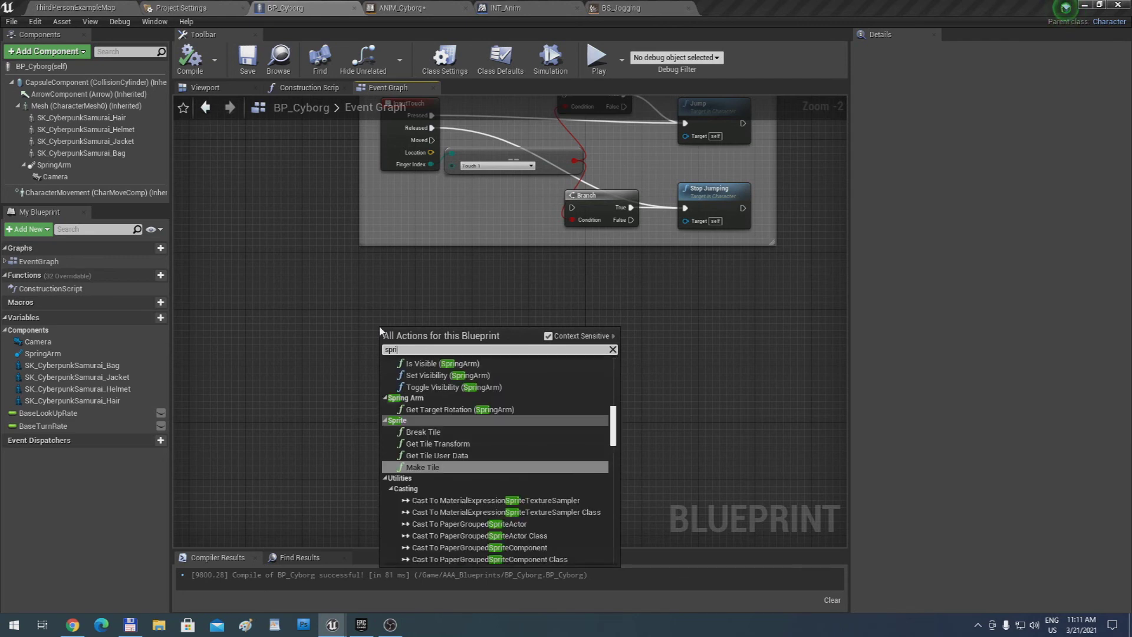
type("nt")
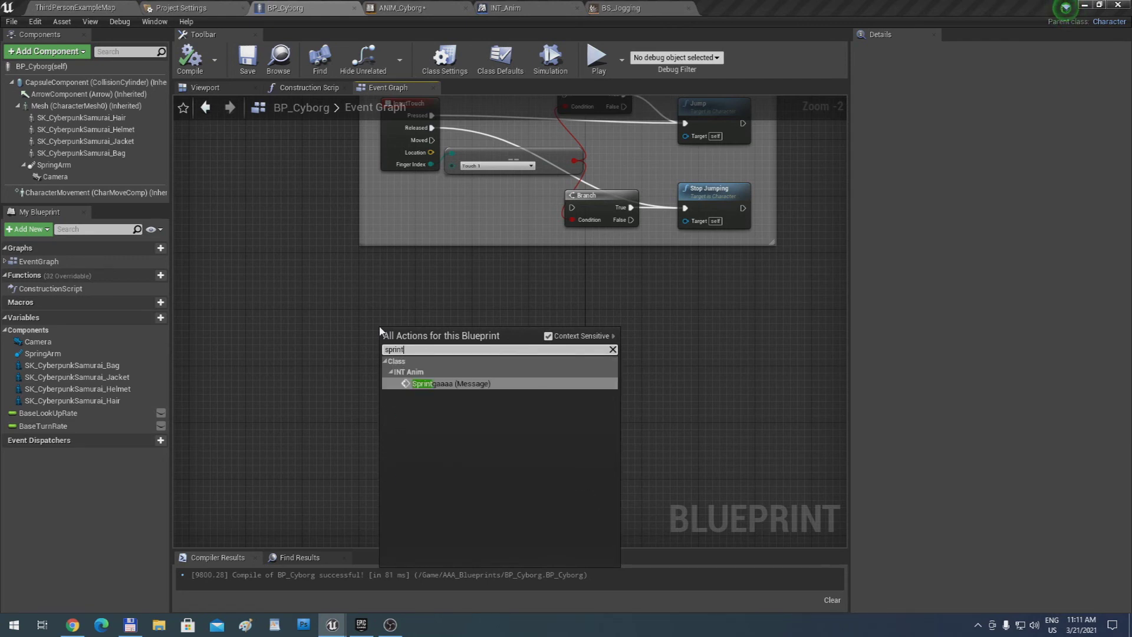
key("Return")
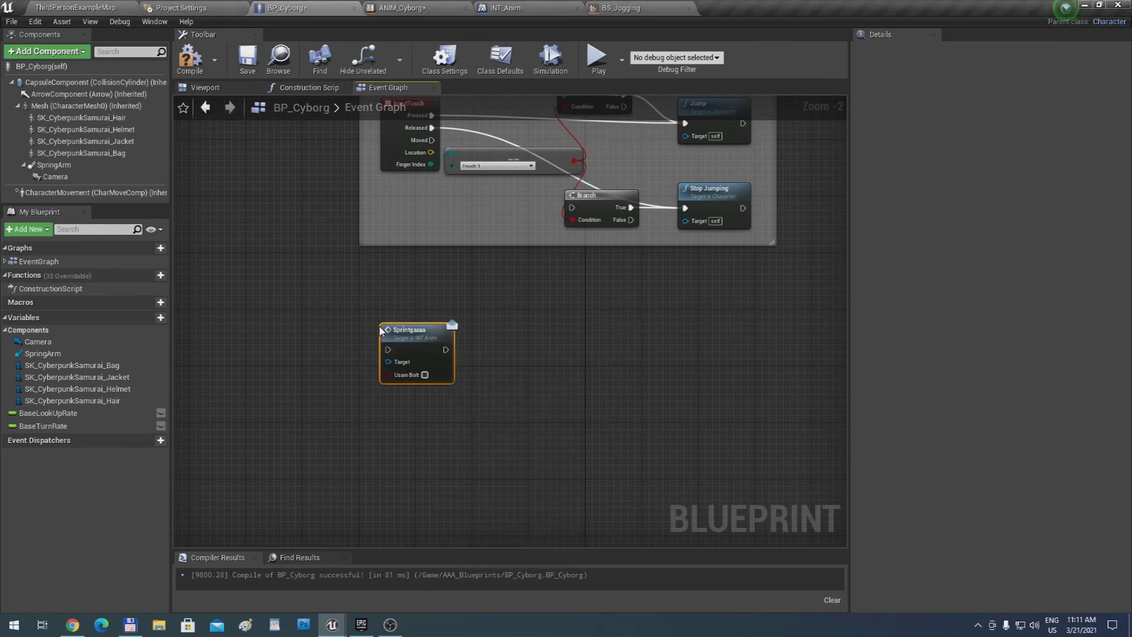
left_click_drag(412, 344, 525, 350)
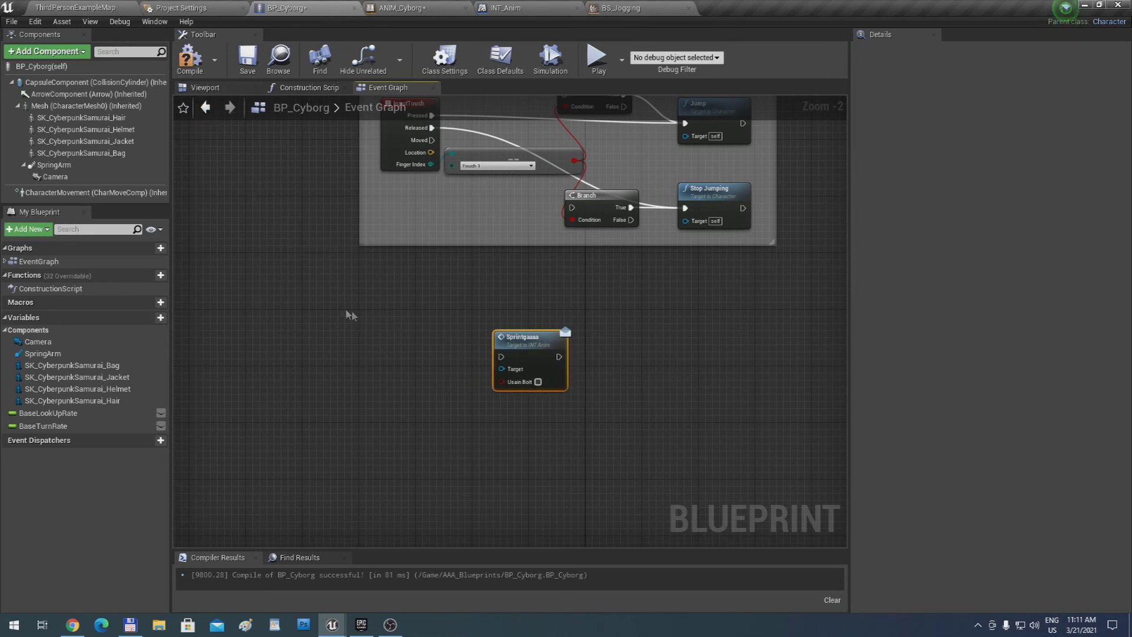
scroll(388, 338, "up", 2)
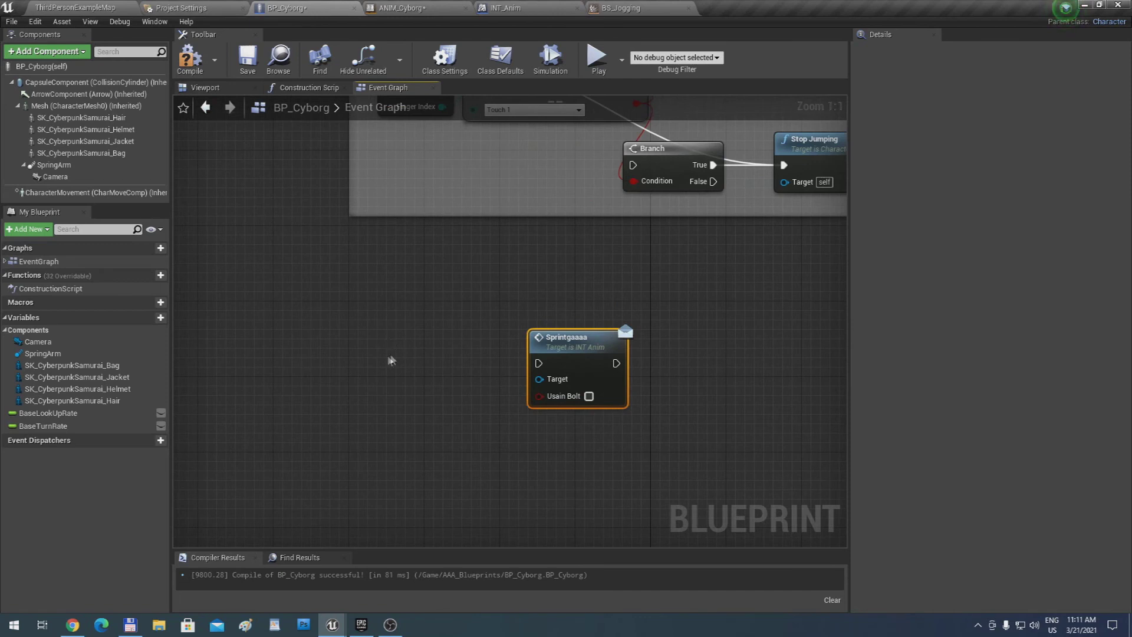
Add a Sprint action mapping bound to Left Shift in the project's Input settings
left_click(186, 7)
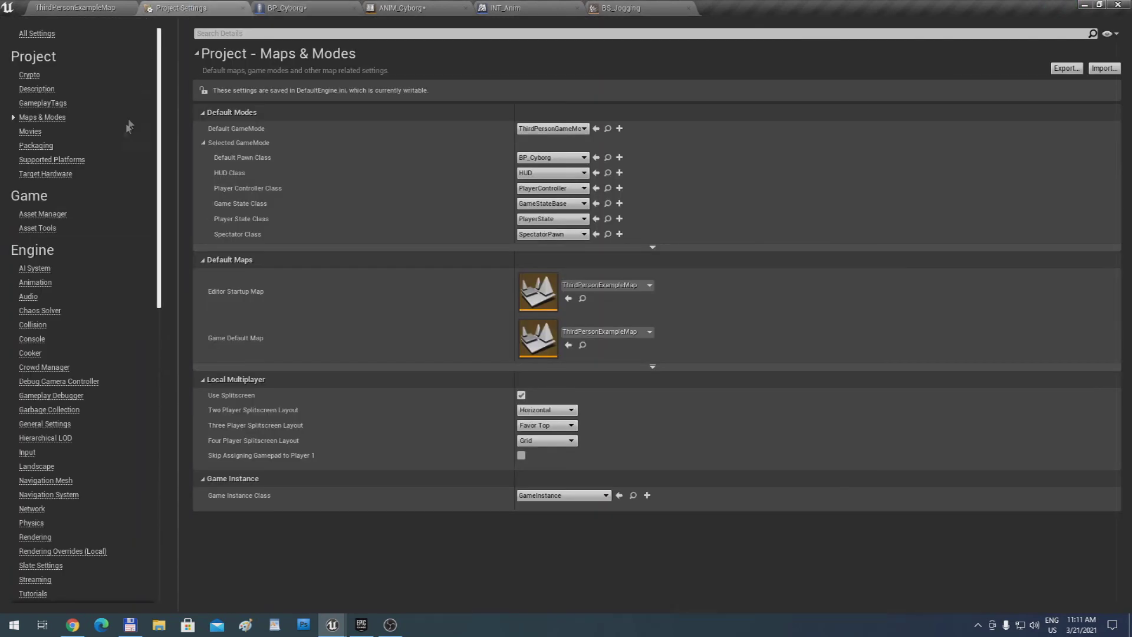
left_click(28, 452)
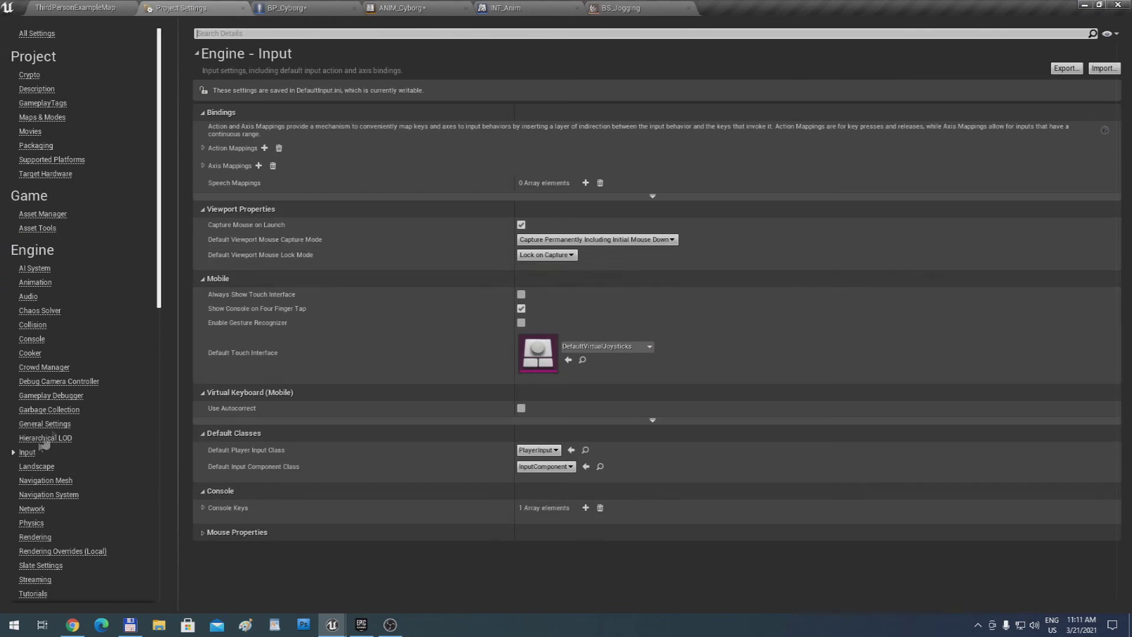
left_click(204, 148)
left_click(264, 148)
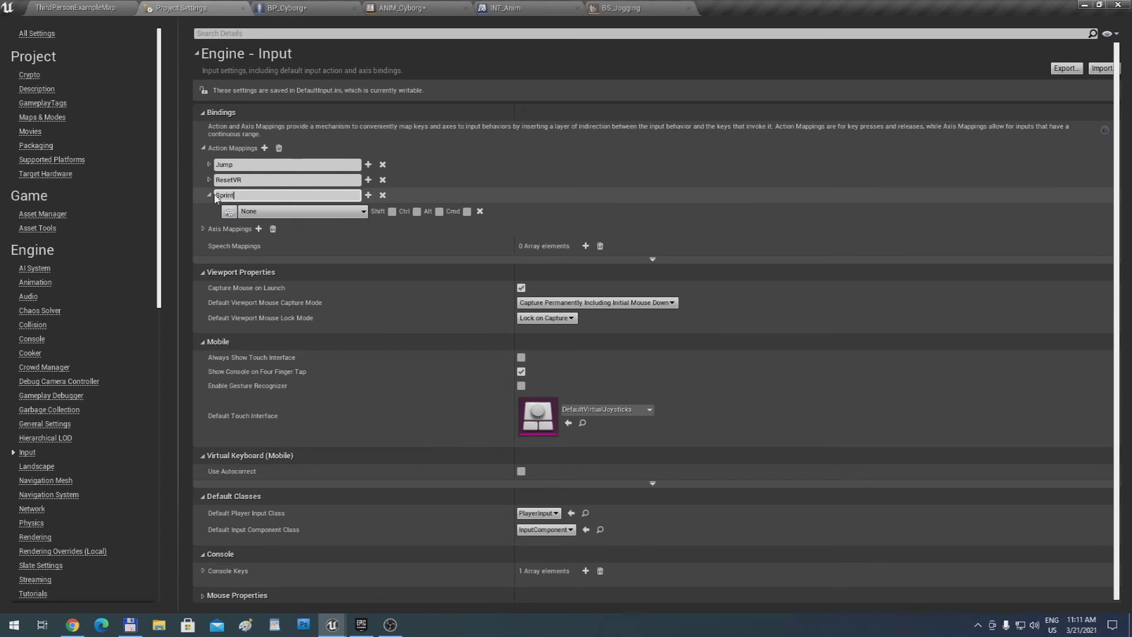
left_click(301, 212)
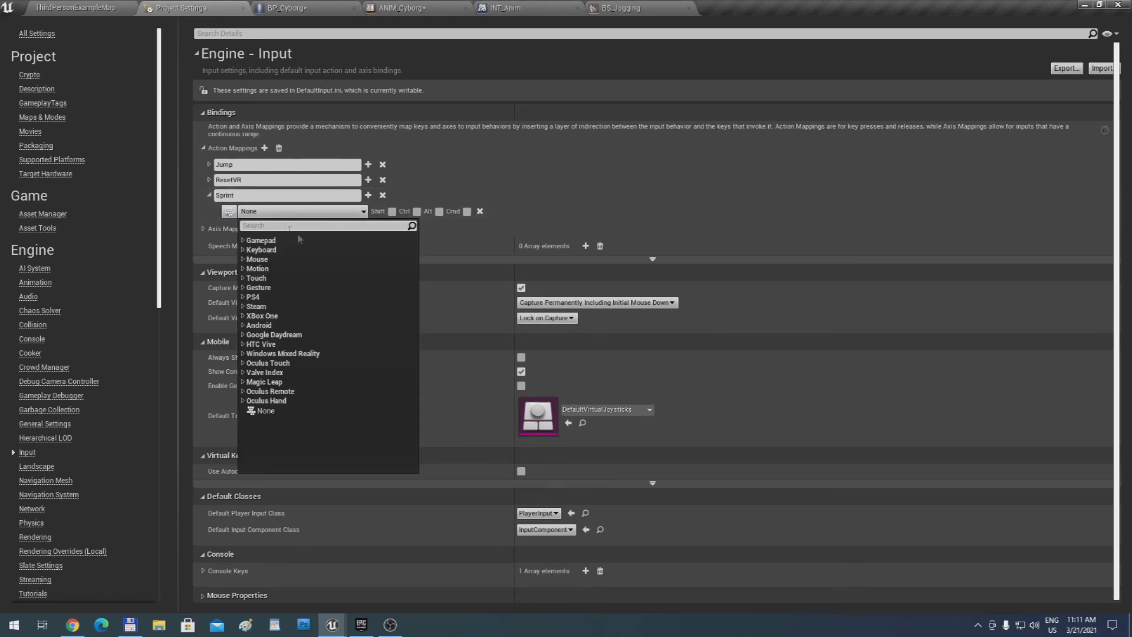
type("Left")
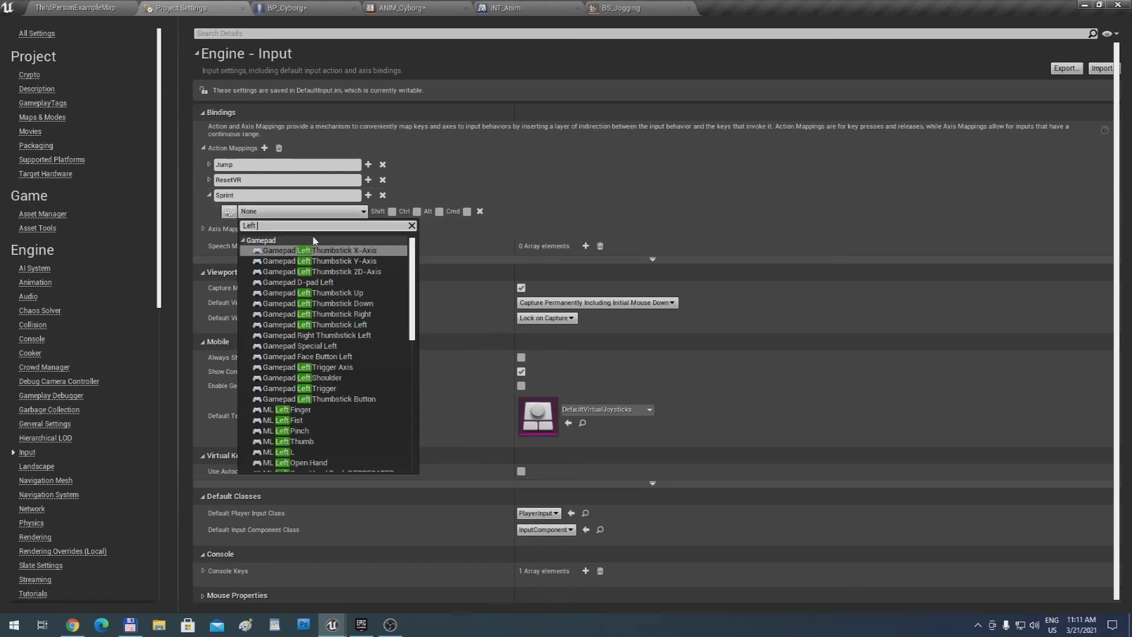
type(" shif")
key("Return")
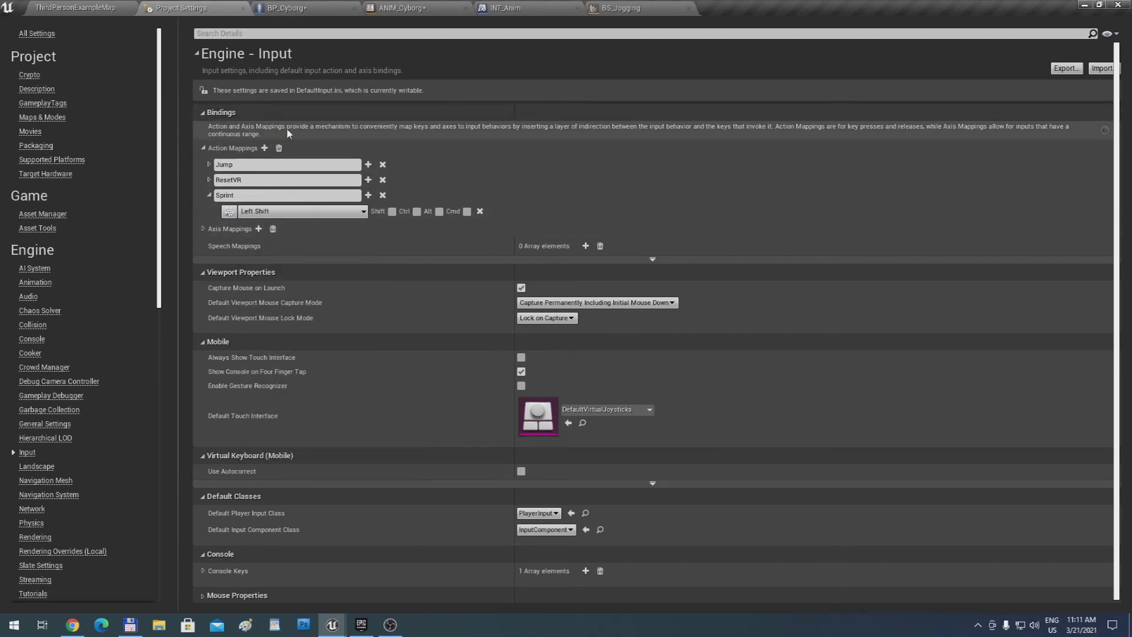
Return to BP_Cyborg, then compile and save the blueprint
left_click(289, 10)
left_click(190, 59)
left_click(248, 59)
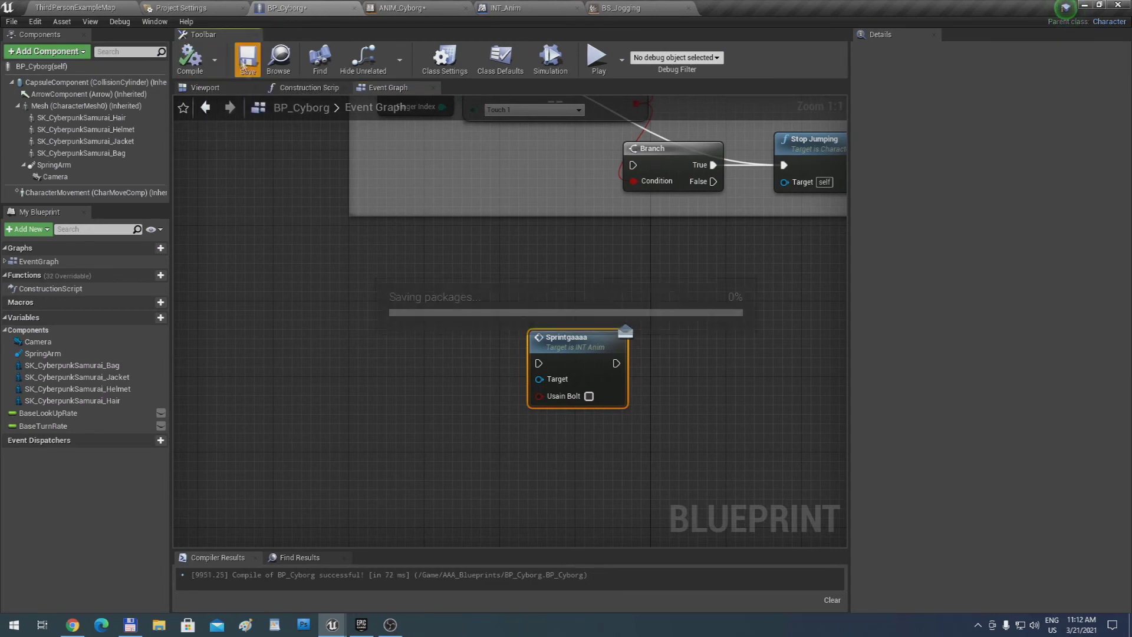
right_click(377, 322)
left_click(394, 378)
scroll(448, 425, "down", 3)
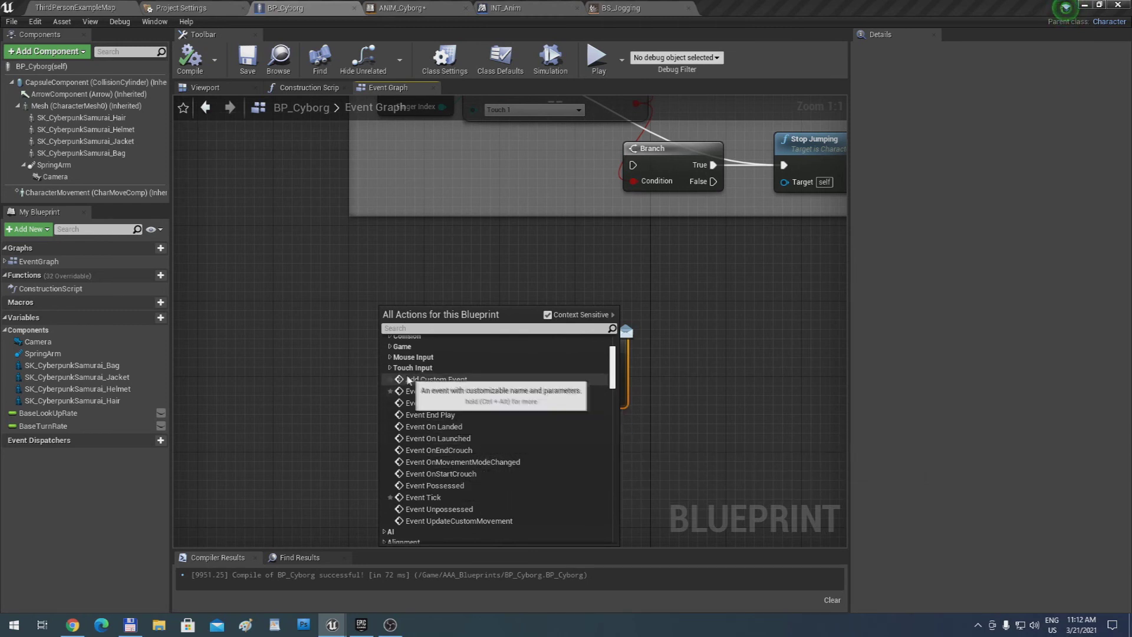
left_click(390, 368)
right_click(364, 309)
Add an InputAction Sprint event beside the Sprintgaaaa message and wire its Pressed output to the message
right_click(348, 302)
type("sprin")
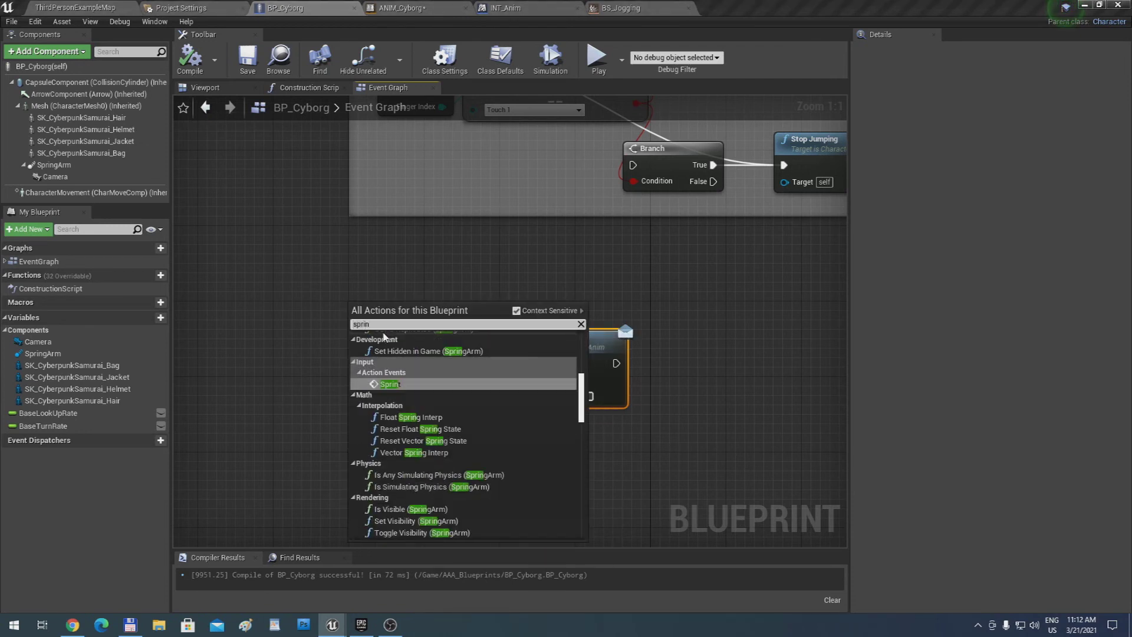
key("Return")
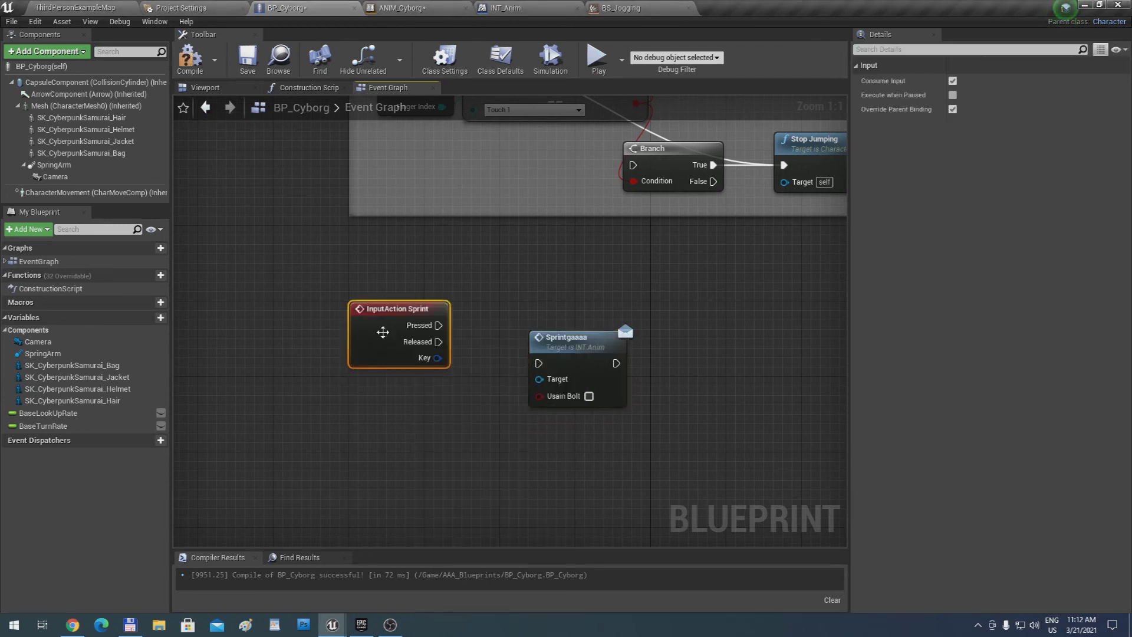
left_click_drag(548, 366, 576, 327)
left_click_drag(439, 325, 563, 328)
right_click_drag(540, 357, 458, 360)
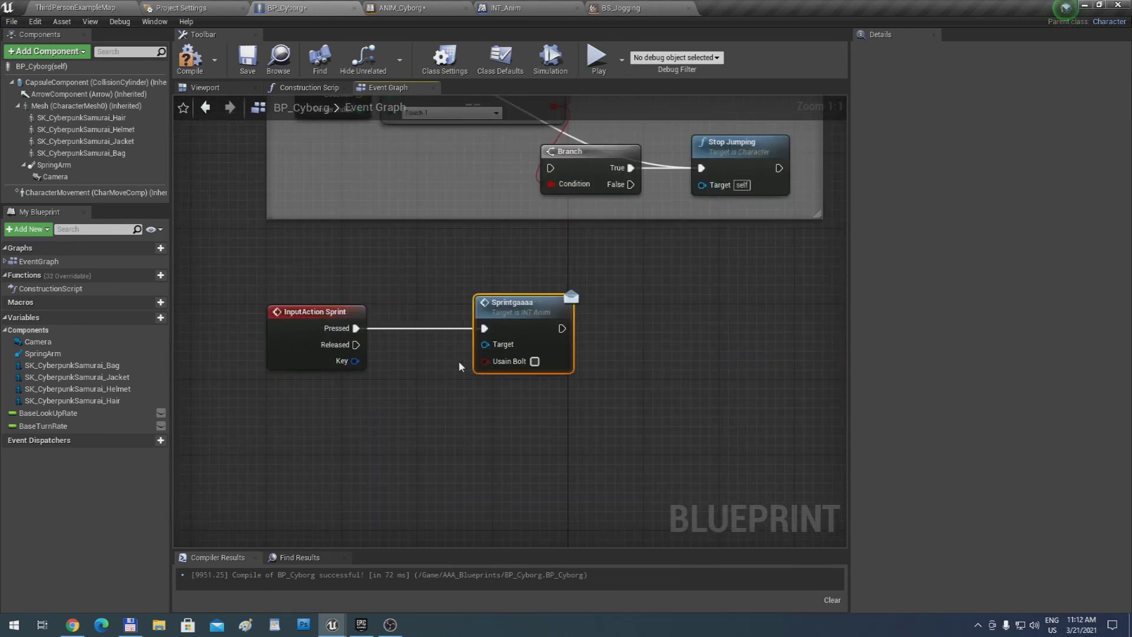
Enable Usain Bolt on the Sprintgaaaa message and feed its Target from the Mesh's Get Anim Instance node
left_click(535, 362)
left_click_drag(531, 341, 555, 338)
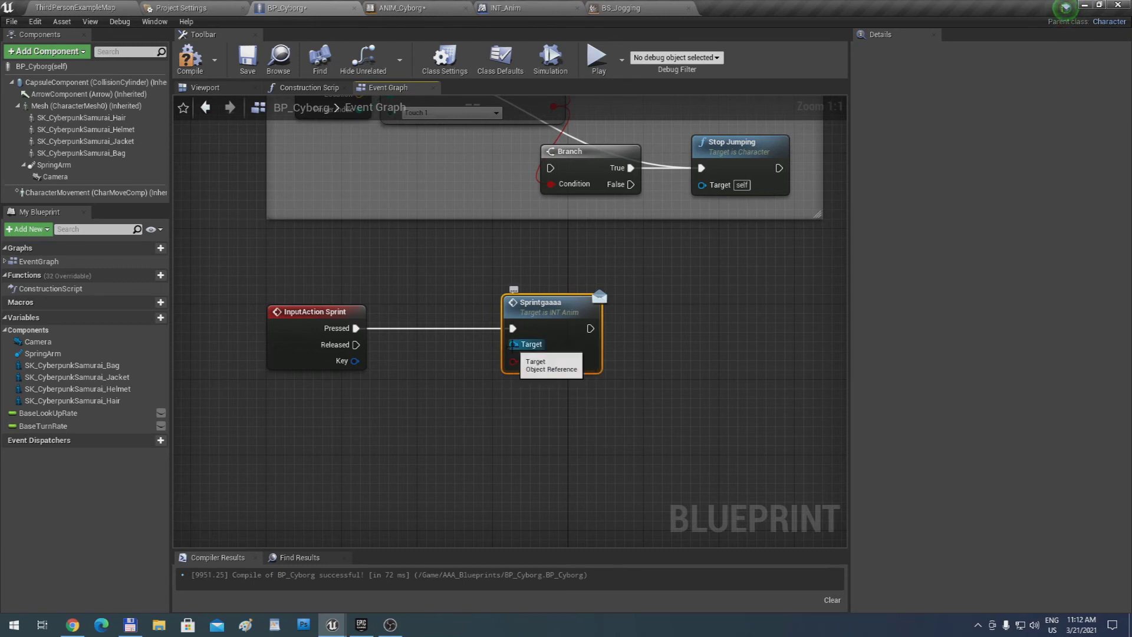
left_click_drag(513, 345, 490, 396)
left_click_drag(505, 434, 507, 439)
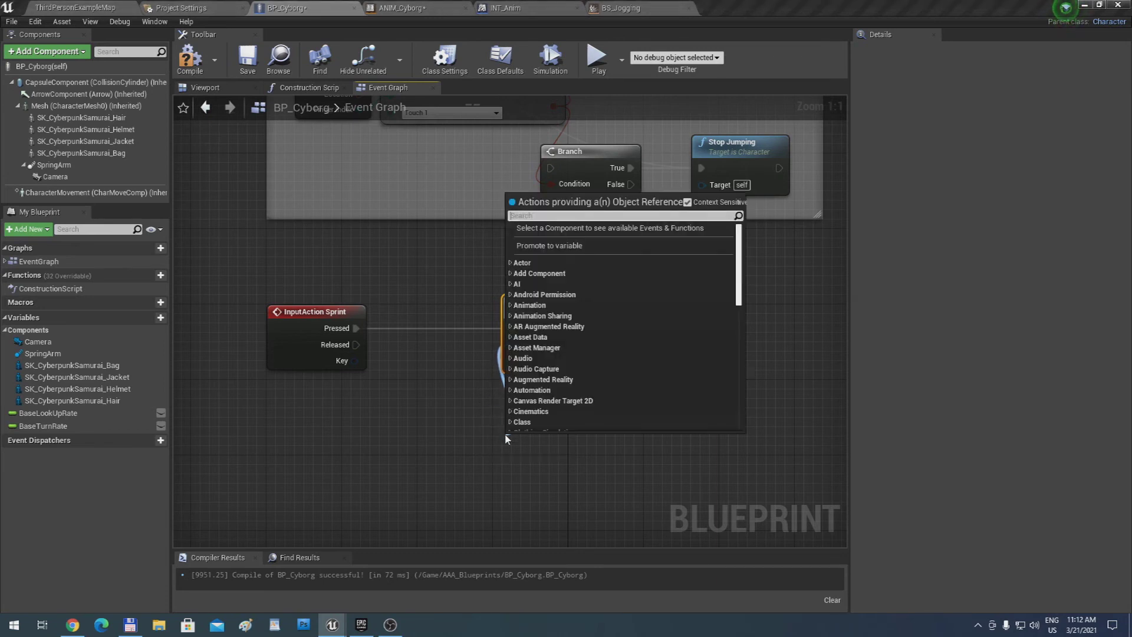
type("get anim")
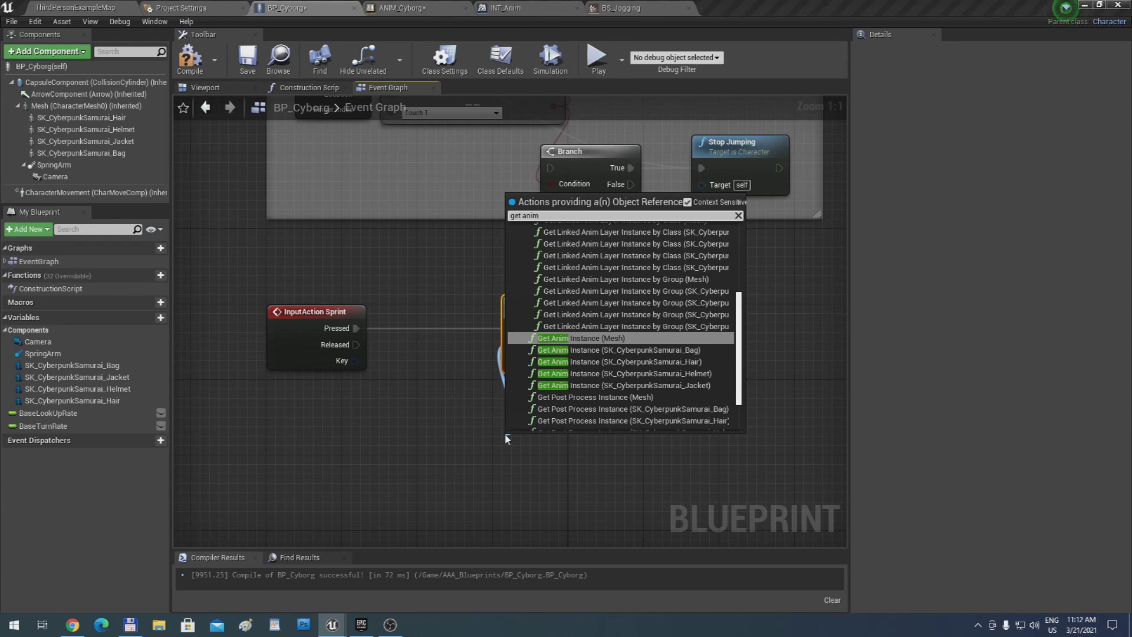
key("Return")
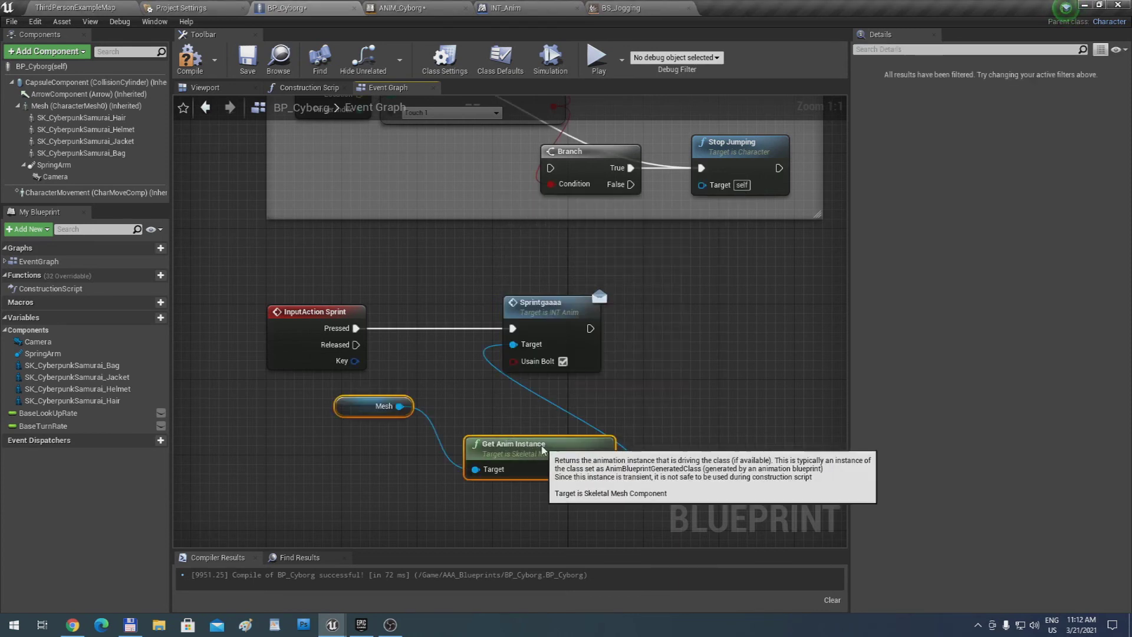
Spread out the sprint nodes, moving Sprintgaaaa, Mesh and Get Anim Instance away from the InputAction Sprint event
left_click_drag(530, 444, 548, 450)
right_click_drag(651, 505, 606, 475)
left_click_drag(606, 473, 370, 263)
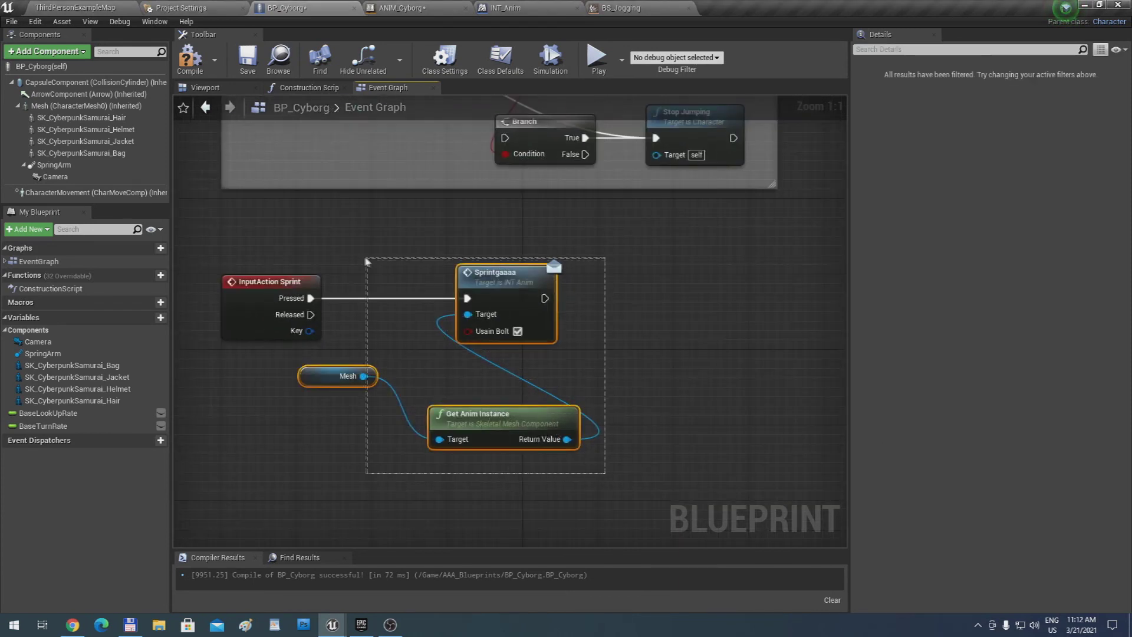
left_click_drag(497, 307, 667, 279)
right_click_drag(667, 278, 512, 289)
left_click_drag(516, 287, 579, 277)
scroll(471, 309, "down", 1)
right_click_drag(471, 309, 519, 322)
left_click_drag(224, 307, 222, 328)
right_click_drag(355, 352, 252, 355)
right_click_drag(353, 357, 280, 365)
scroll(385, 347, "up", 1)
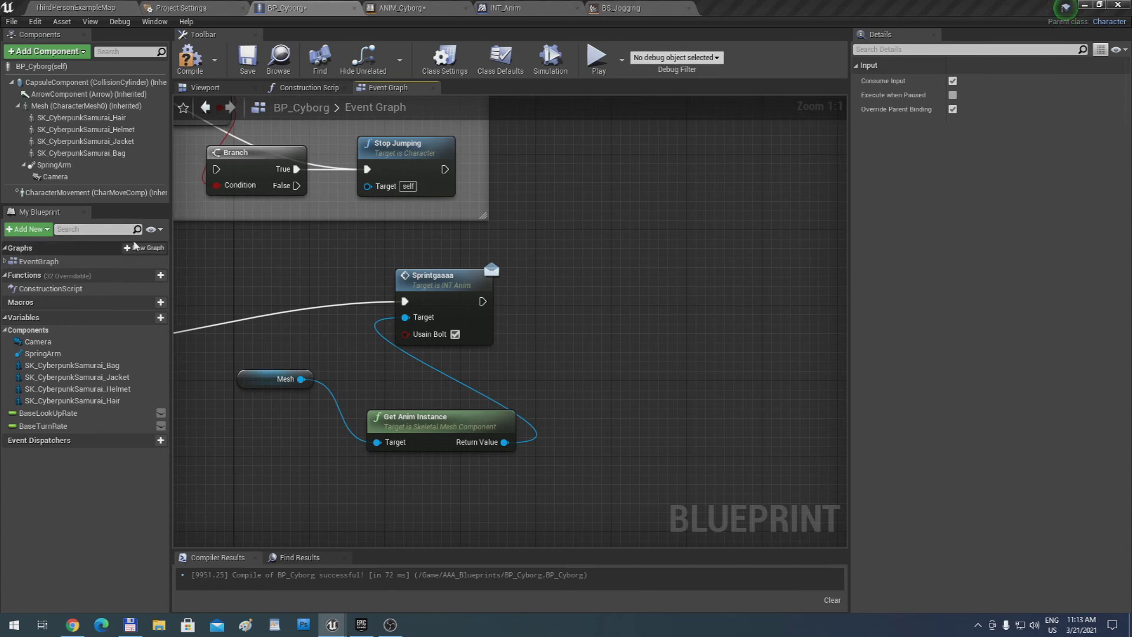
Playtest the level, running the character forward, and end the session
left_click(594, 58)
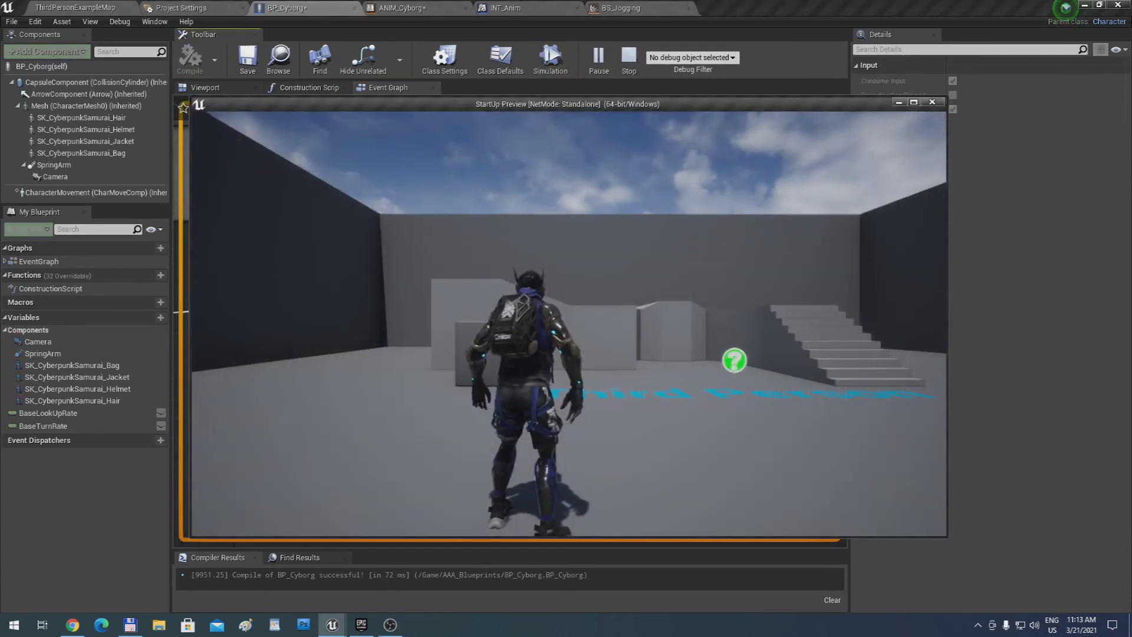
key("w")
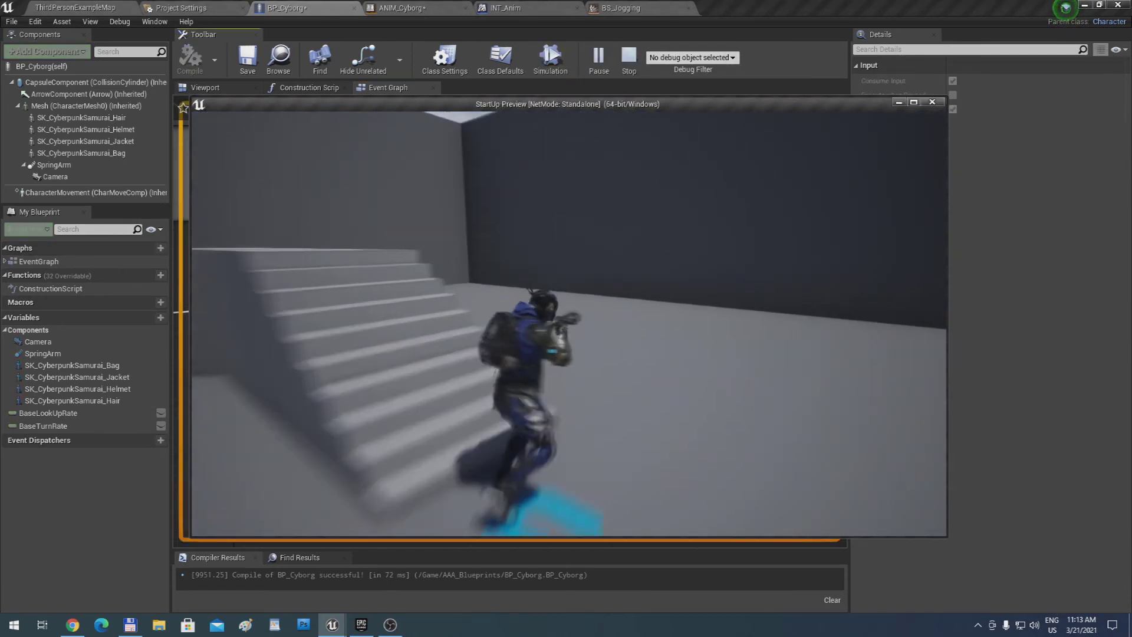
key("Escape")
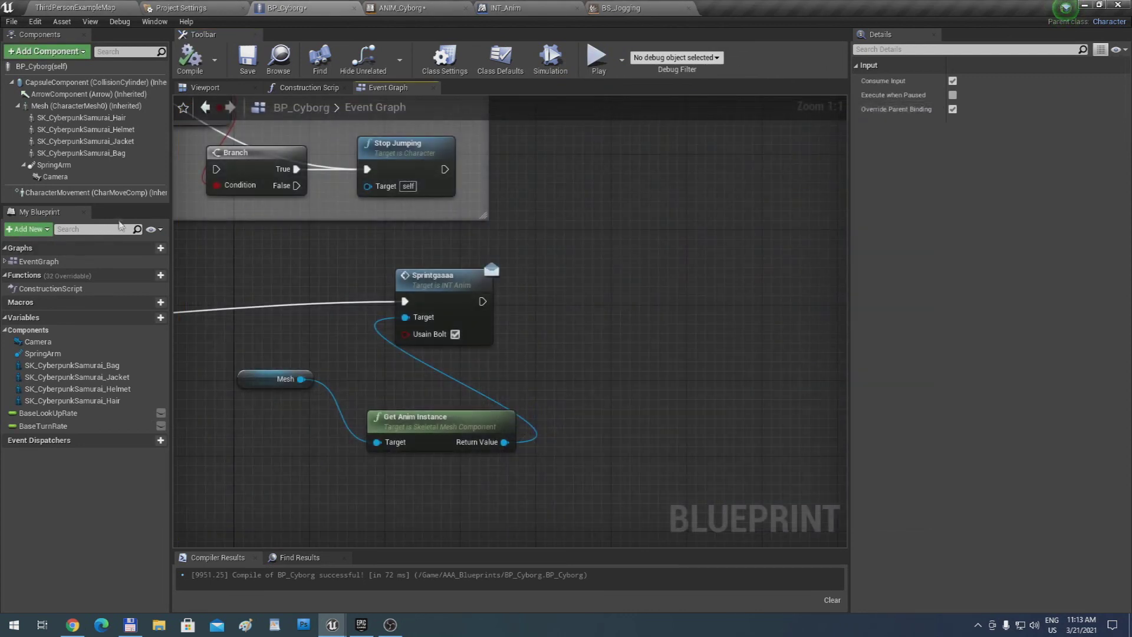
Add a CharacterMovement reference after the Sprintgaaaa message and create a Set Max Walk Speed node from it
left_click_drag(67, 195, 609, 357)
left_click_drag(684, 362, 689, 287)
type("ma")
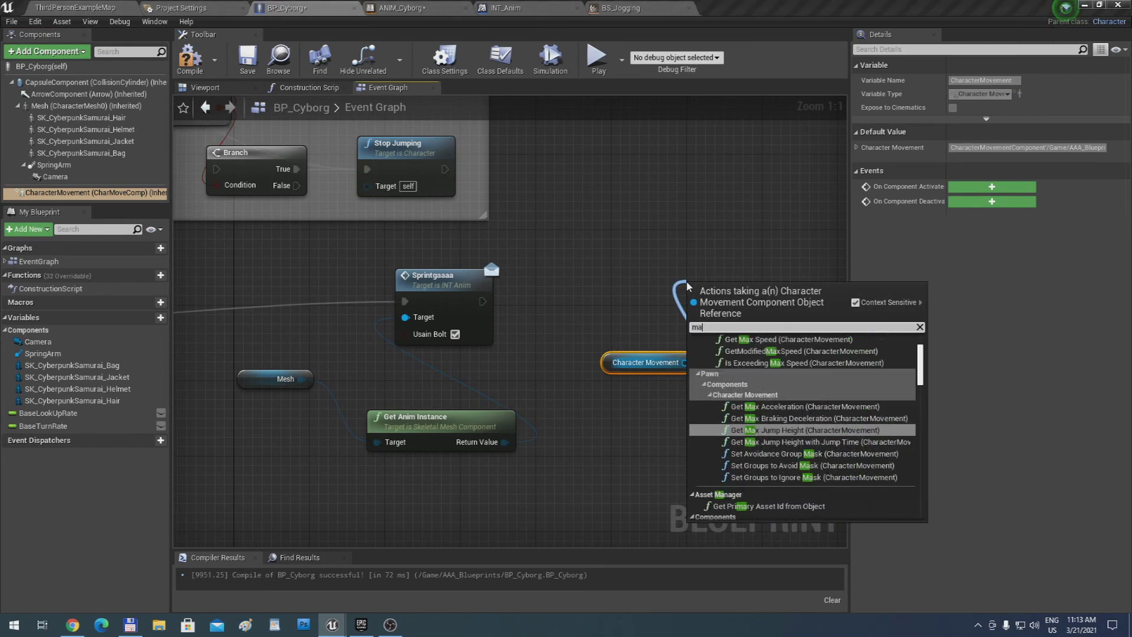
type("x")
key("BackSpace")
key("BackSpace")
key("BackSpace")
type("set max ")
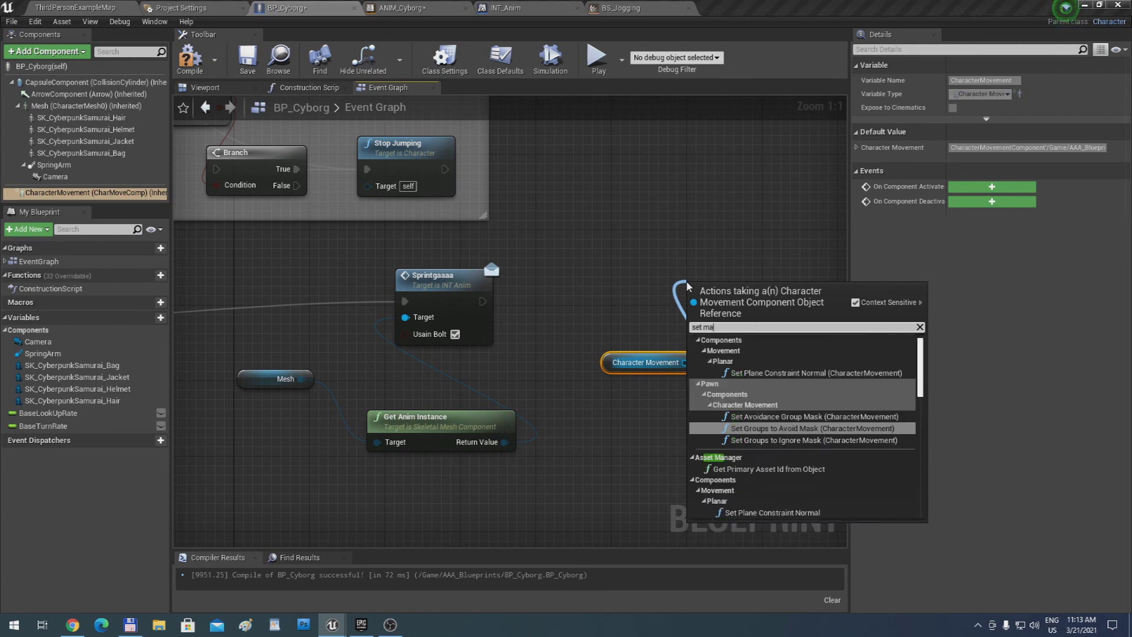
type("spe")
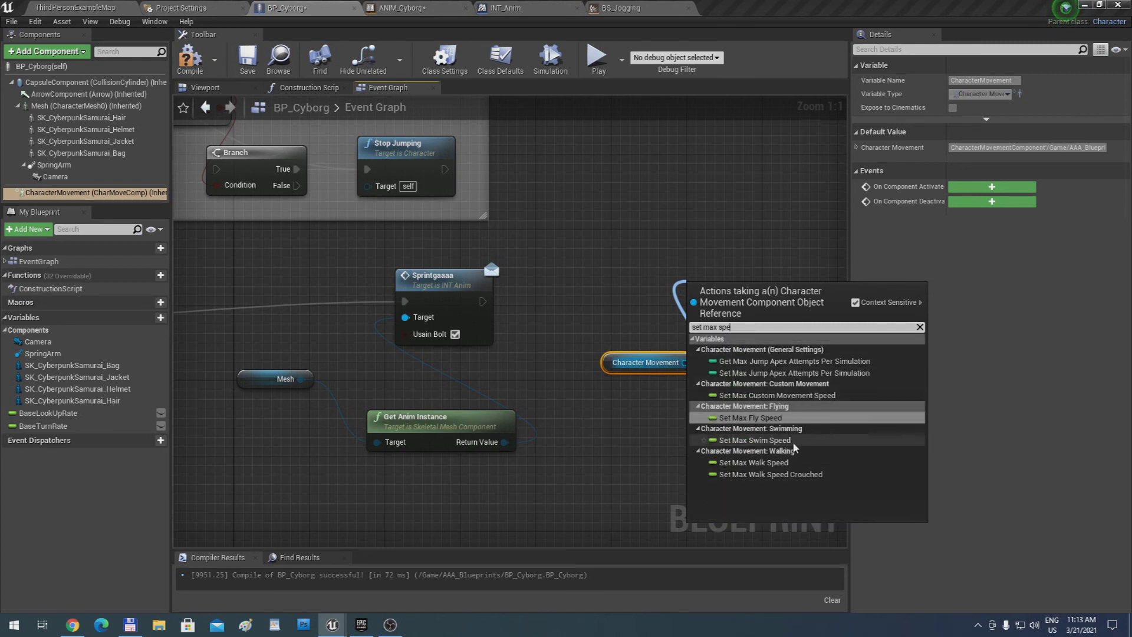
left_click(754, 462)
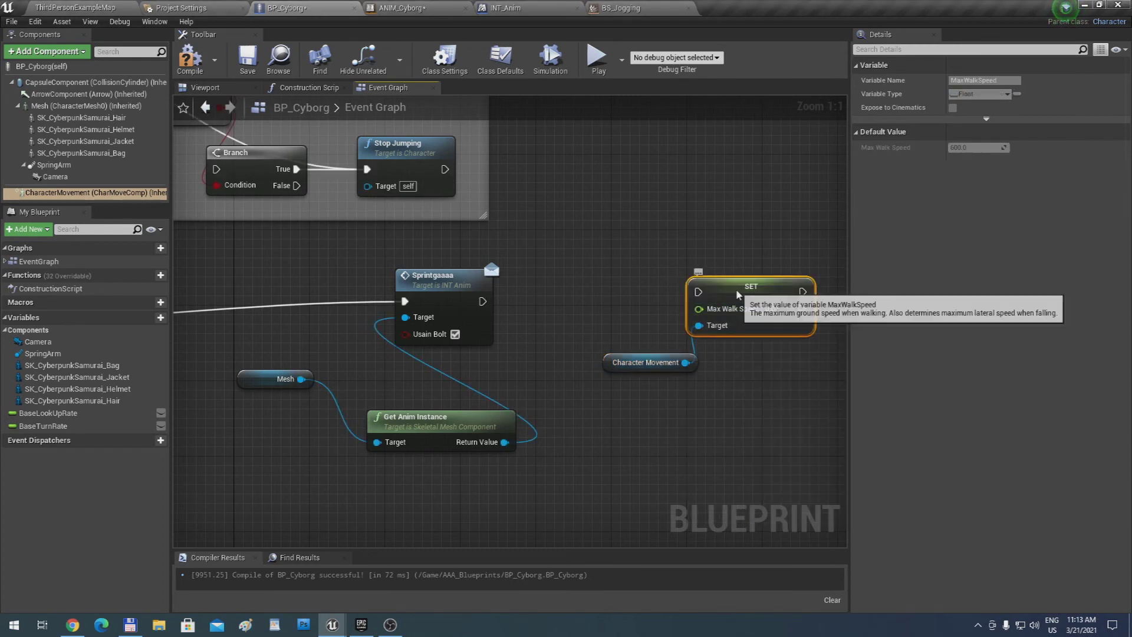
Set Max Walk Speed to 850, run the SET node from the Sprintgaaaa message and tidy the Character Movement node
left_click_drag(735, 288, 706, 279)
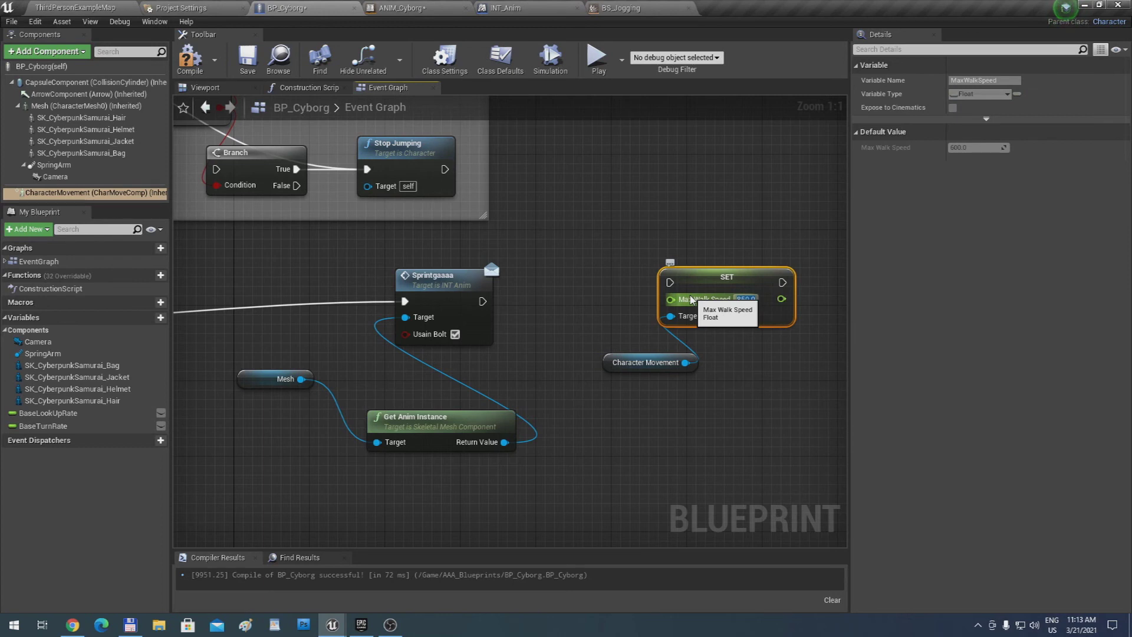
left_click_drag(483, 301, 679, 301)
left_click_drag(654, 365, 664, 394)
Add a second Sprintgaaaa message below the first, driven by InputAction Sprint's Released output
scroll(571, 333, "down", 2)
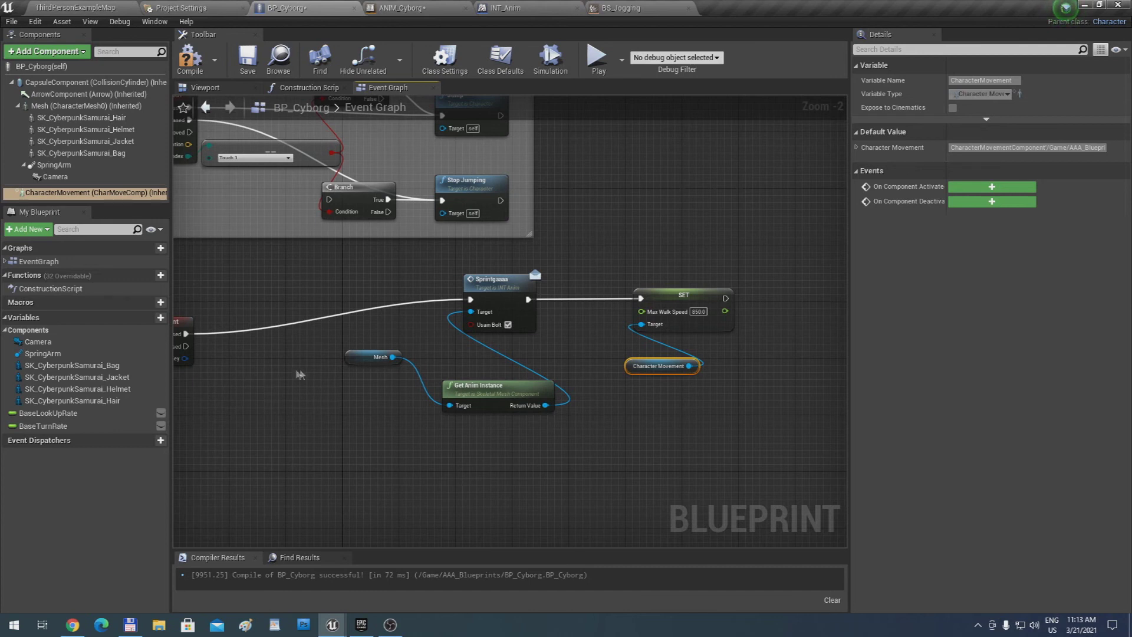
right_click_drag(301, 376, 415, 354)
right_click(370, 338)
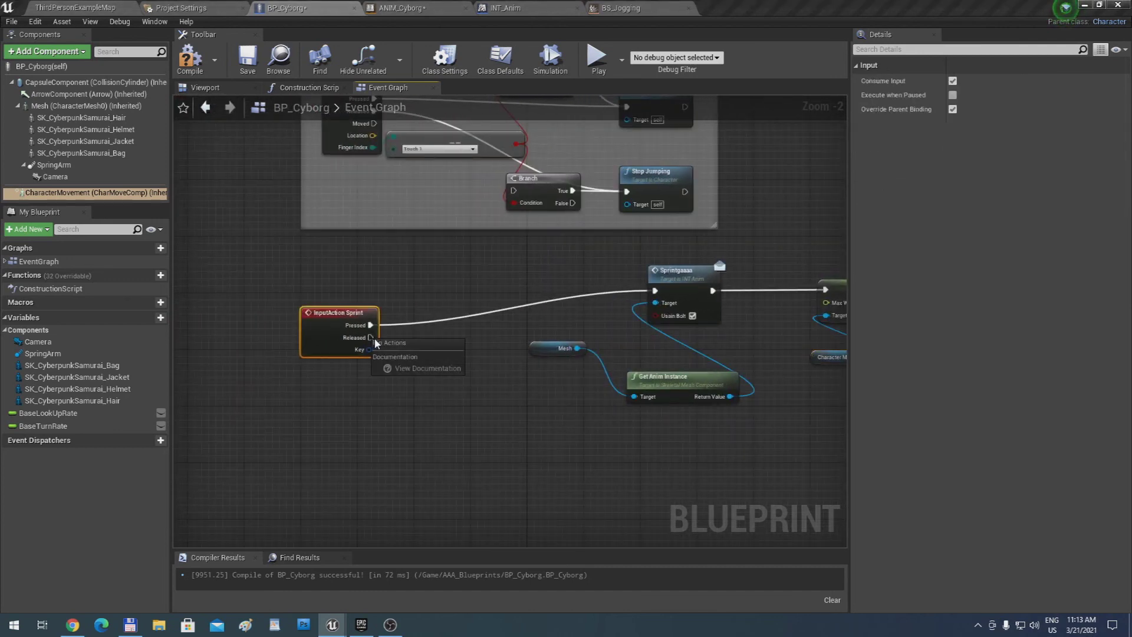
right_click_drag(486, 361, 423, 348)
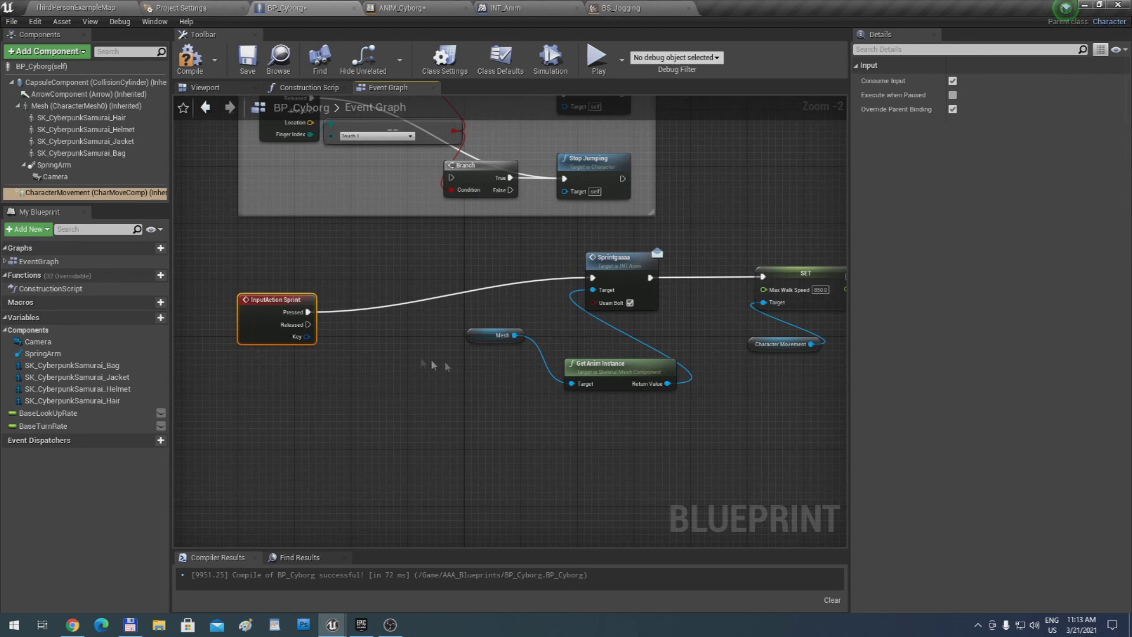
left_click_drag(308, 324, 540, 426)
type("spri")
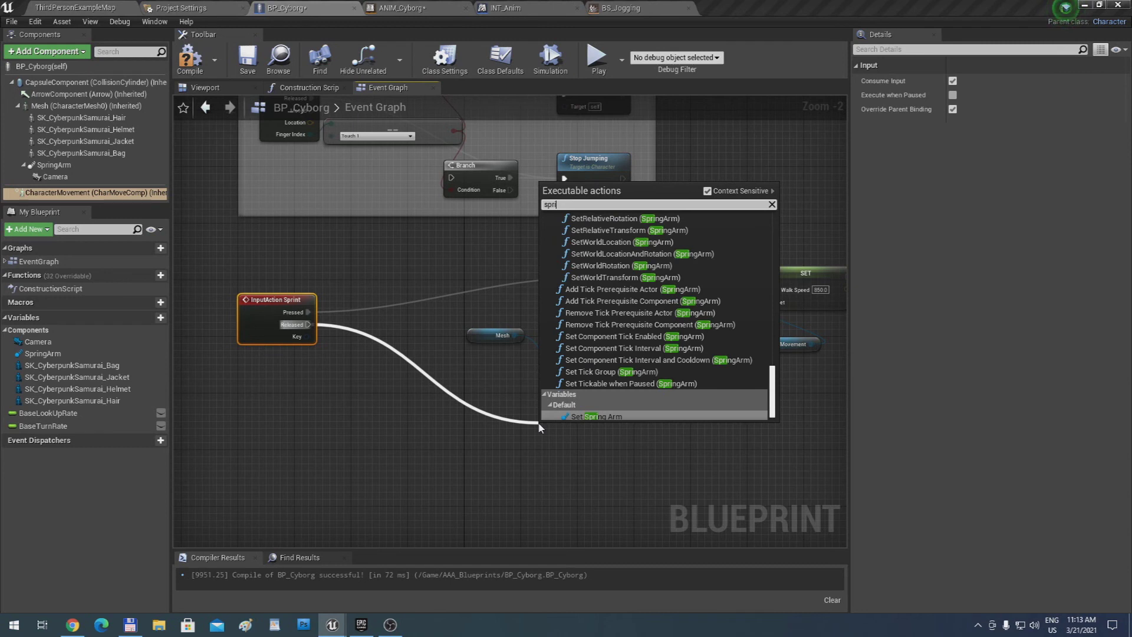
type("nt")
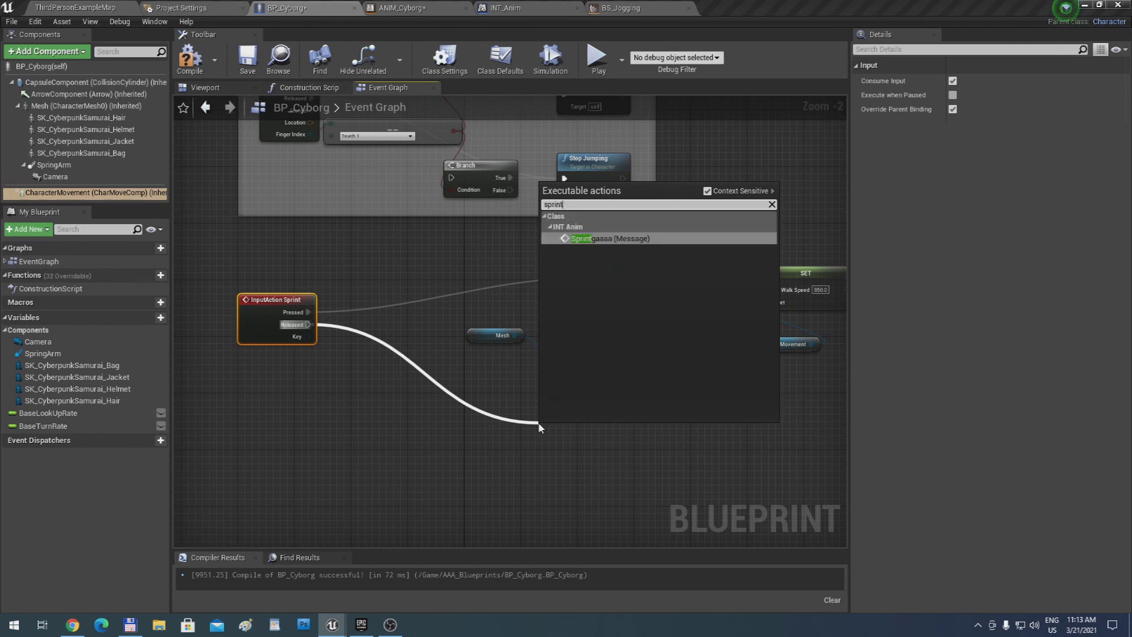
key("Return")
scroll(541, 427, "up", 2)
left_click_drag(590, 430, 653, 436)
right_click_drag(654, 435, 635, 426)
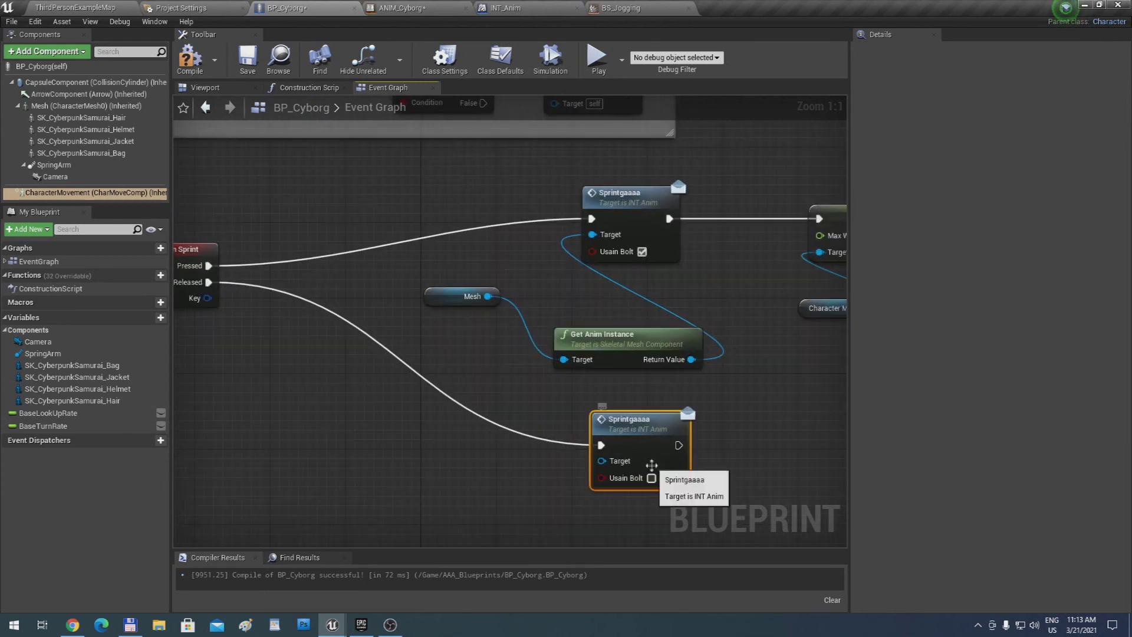
Connect Get Anim Instance's Return Value to the second Sprintgaaaa message's Target
right_click(581, 428)
left_click(574, 381)
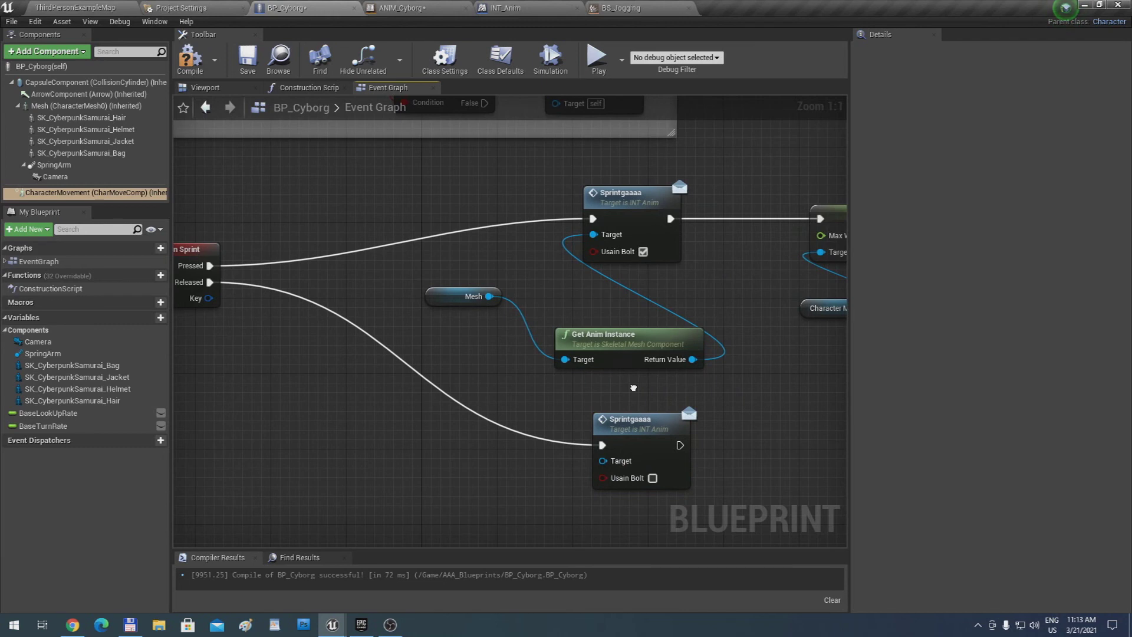
right_click_drag(631, 392, 592, 373)
left_click(610, 417)
left_click_drag(652, 339, 575, 432)
Arrange the Get Anim Instance and Mesh nodes before both Sprintgaaaa messages and align the second message under the first
left_click_drag(597, 331, 444, 331)
right_click_drag(411, 358, 436, 351)
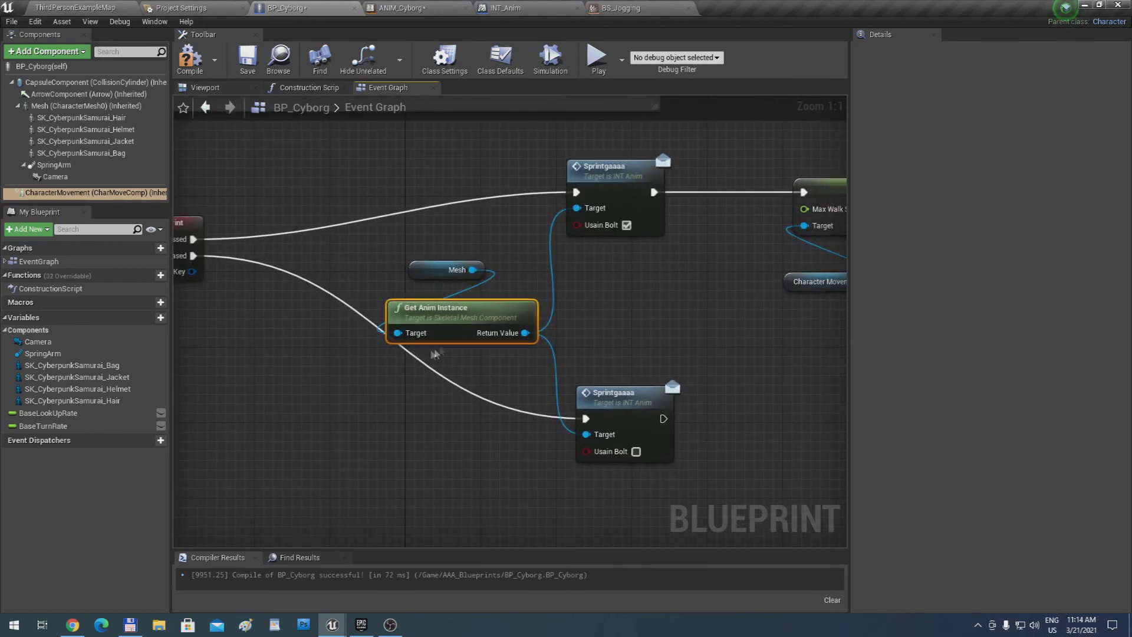
left_click_drag(615, 399, 611, 420)
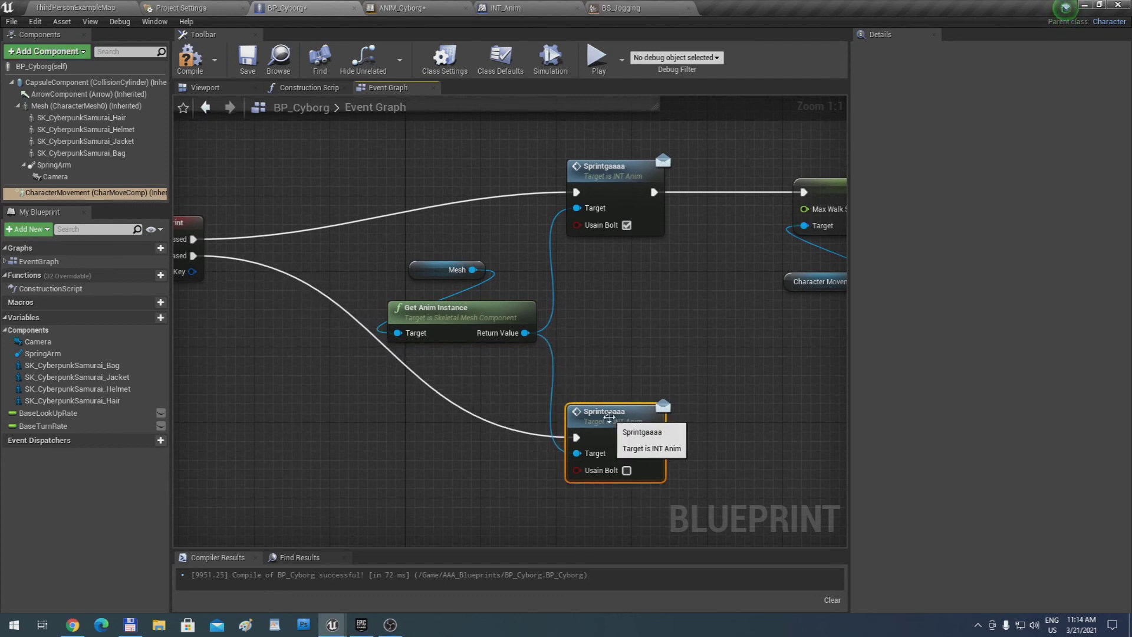
left_click_drag(500, 323, 519, 313)
left_click(454, 270)
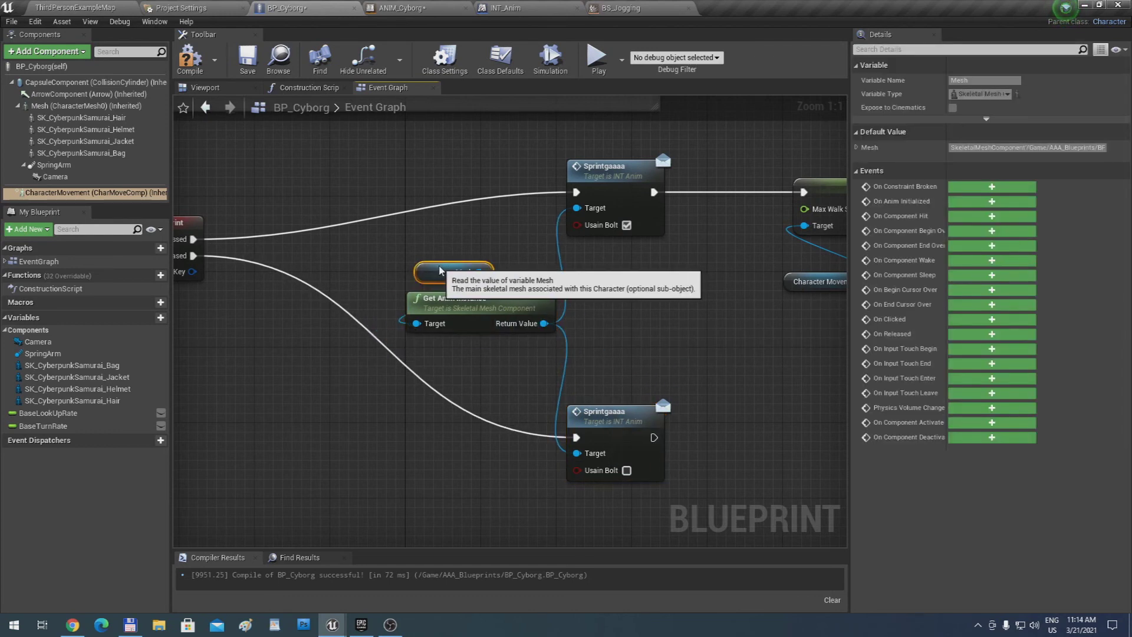
Compile and save BP_Cyborg with the arranged Sprintgaaaa message nodes
right_click_drag(408, 197, 391, 204)
left_click(191, 64)
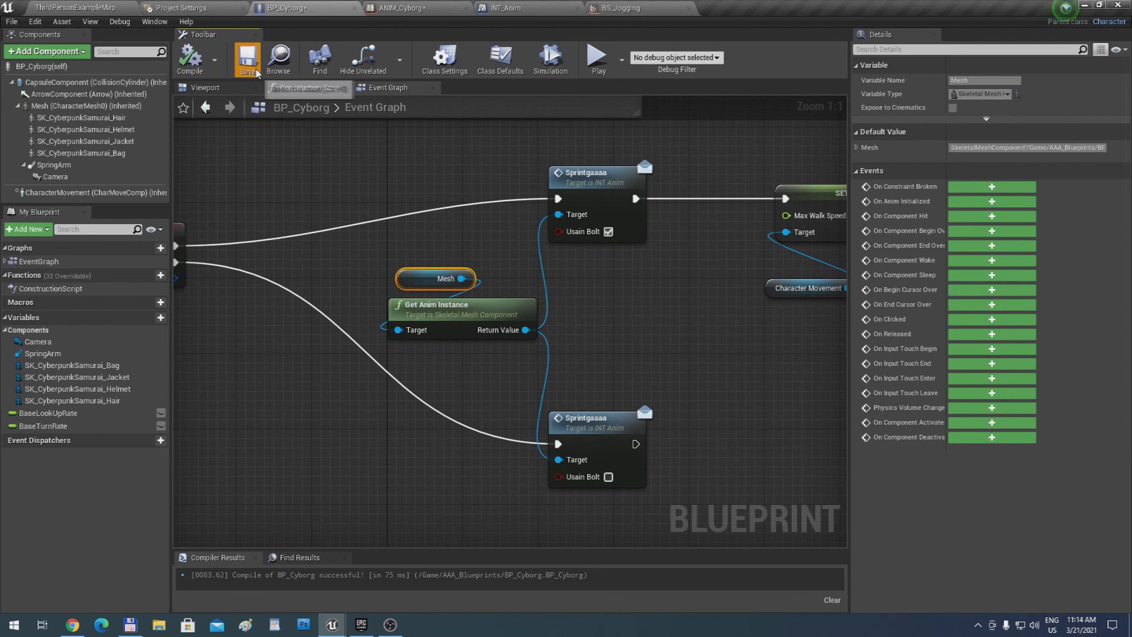
right_click_drag(529, 293, 474, 301)
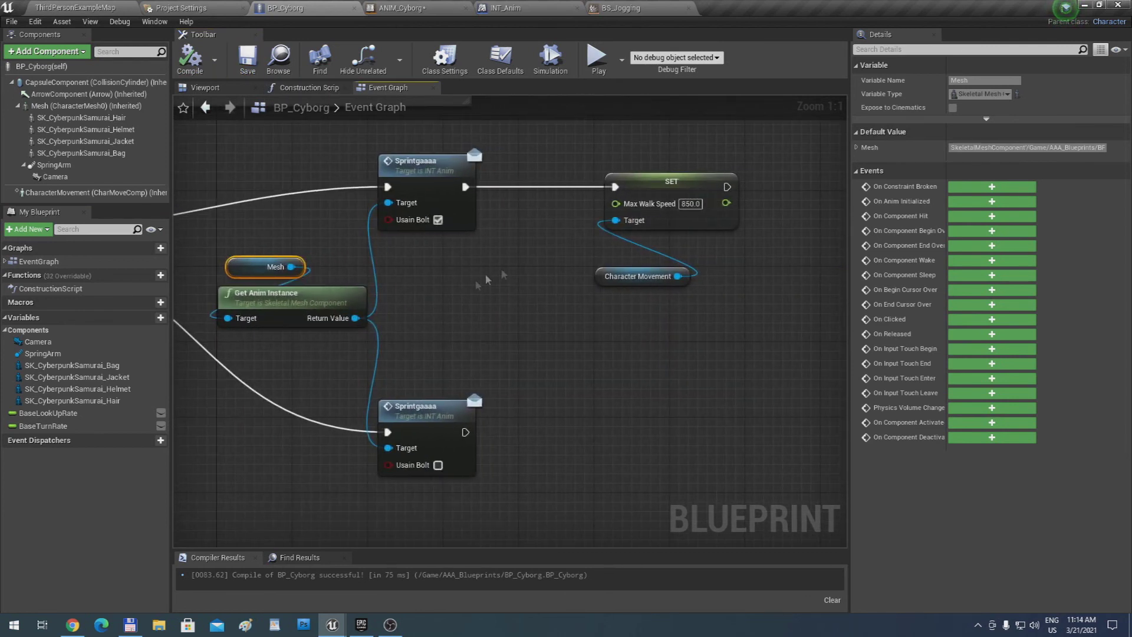
Look up the CharacterMovement component's default Max Walk Speed in its walking settings
right_click(101, 194)
left_click(90, 193)
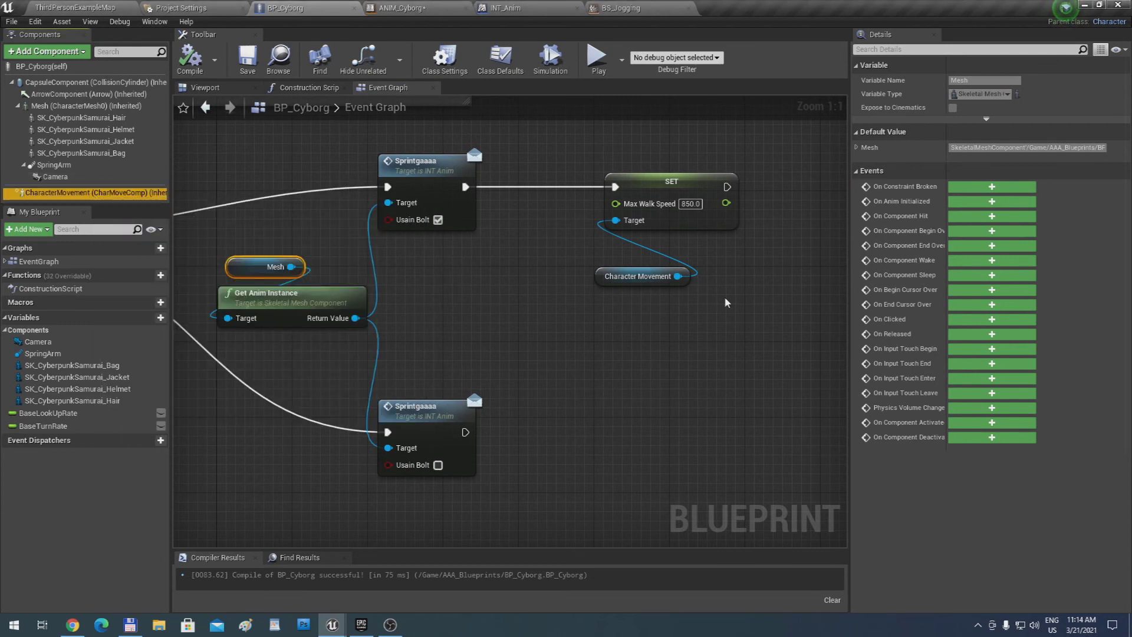
left_click(105, 164)
left_click(118, 132)
left_click(71, 193)
right_click(115, 193)
mouse_move(154, 208)
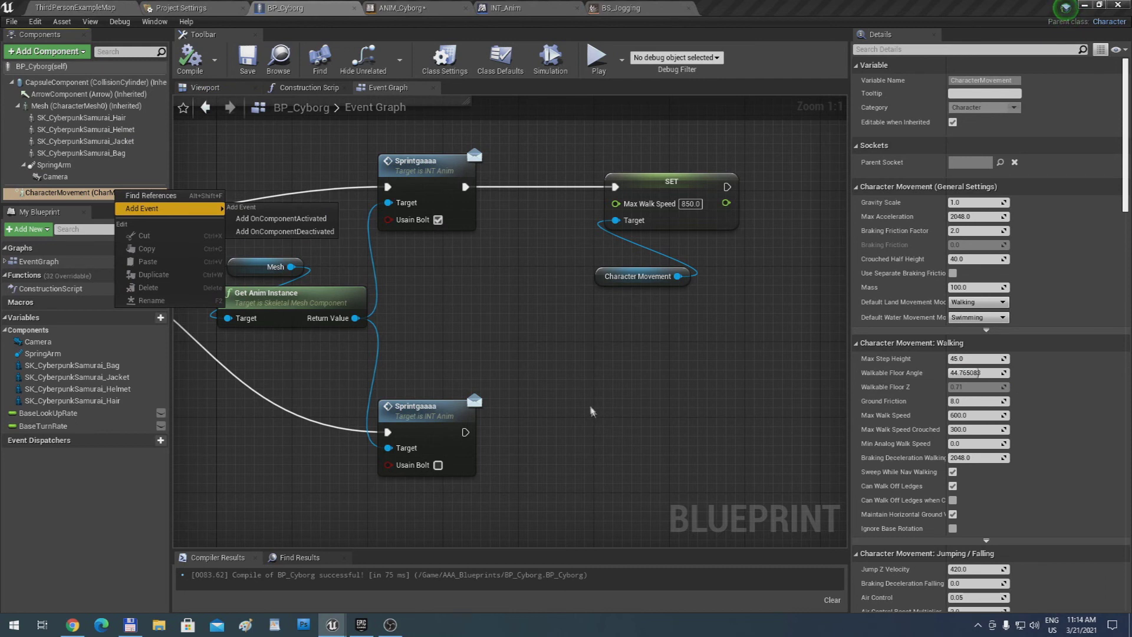
Duplicate the Max Walk Speed SET and Character Movement nodes, set the copy to 600, and run it from the second Sprintgaaaa message
left_click(656, 200)
left_click(637, 276, "ctrl")
key("ctrl+c")
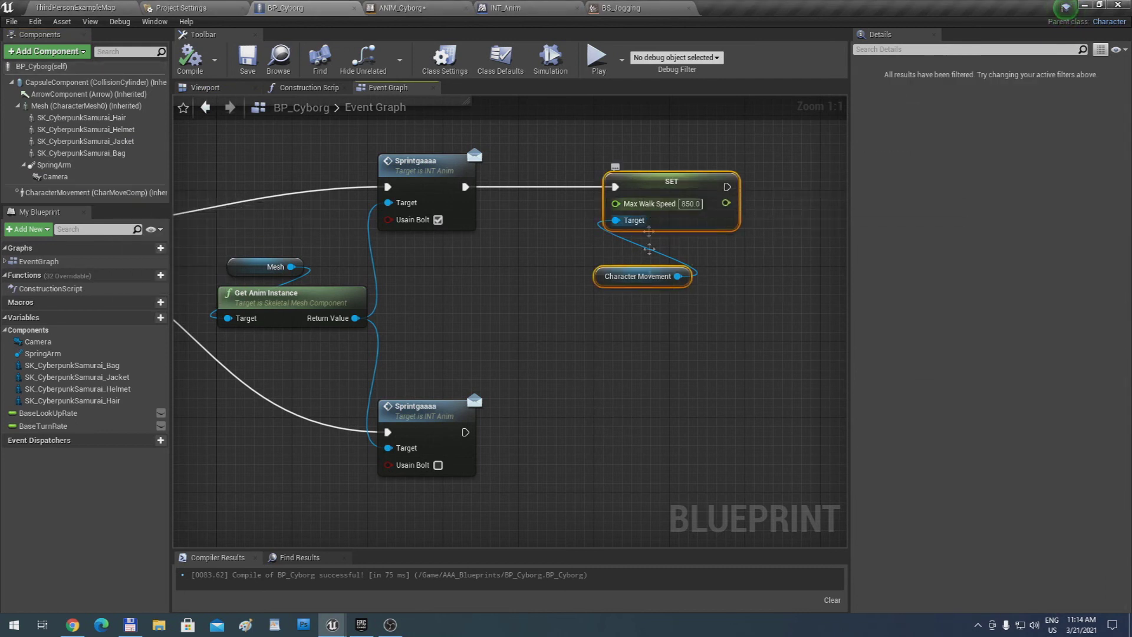
key("ctrl+v")
left_click_drag(653, 356, 635, 430)
left_click_drag(465, 433, 606, 433)
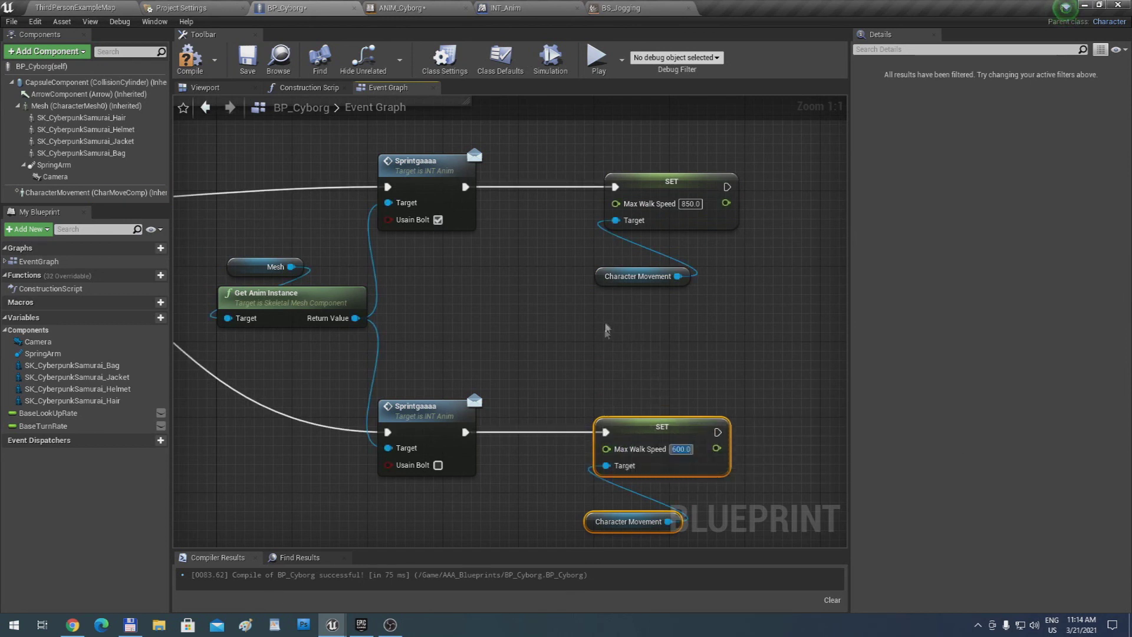
Compile and save BP_Cyborg, and play-test the character's movement in the level
left_click(183, 73)
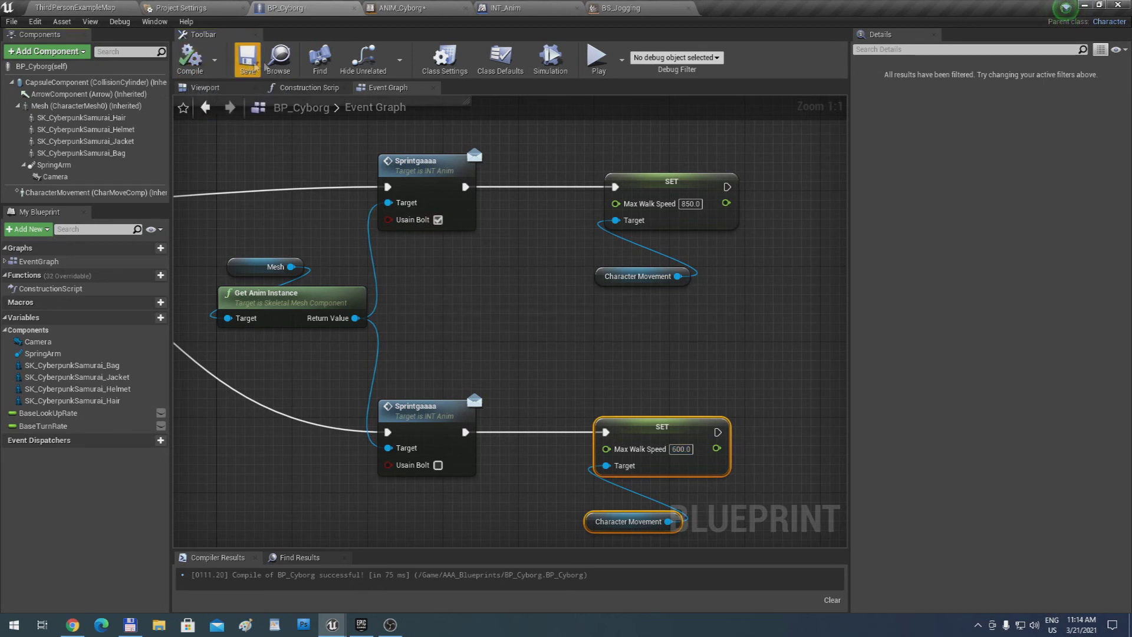
left_click(597, 57)
key("w")
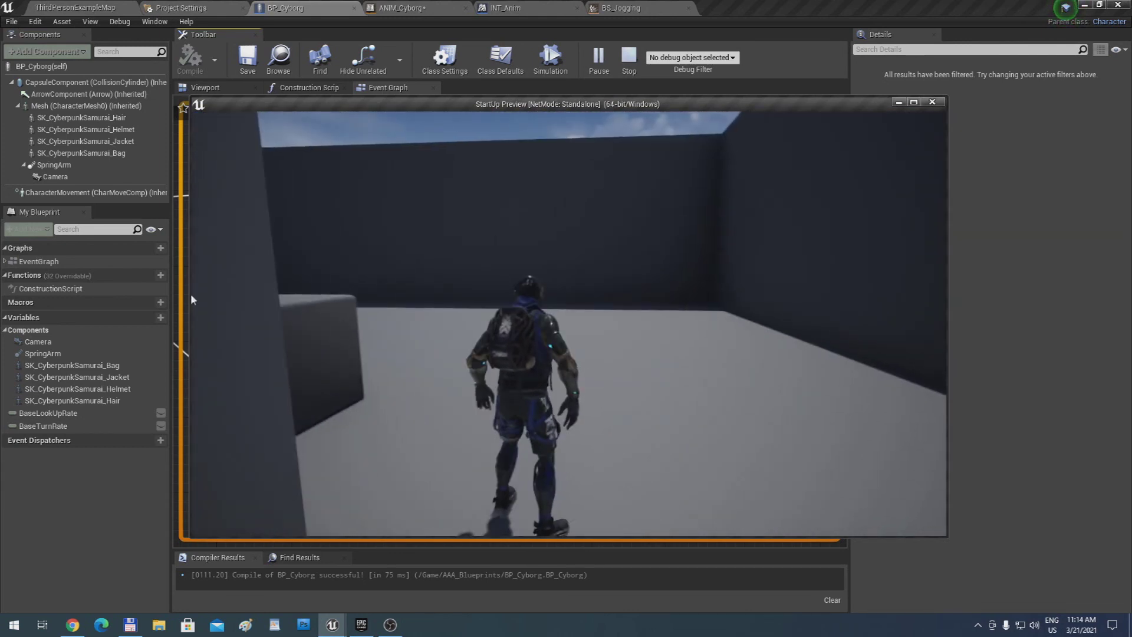
key("Escape")
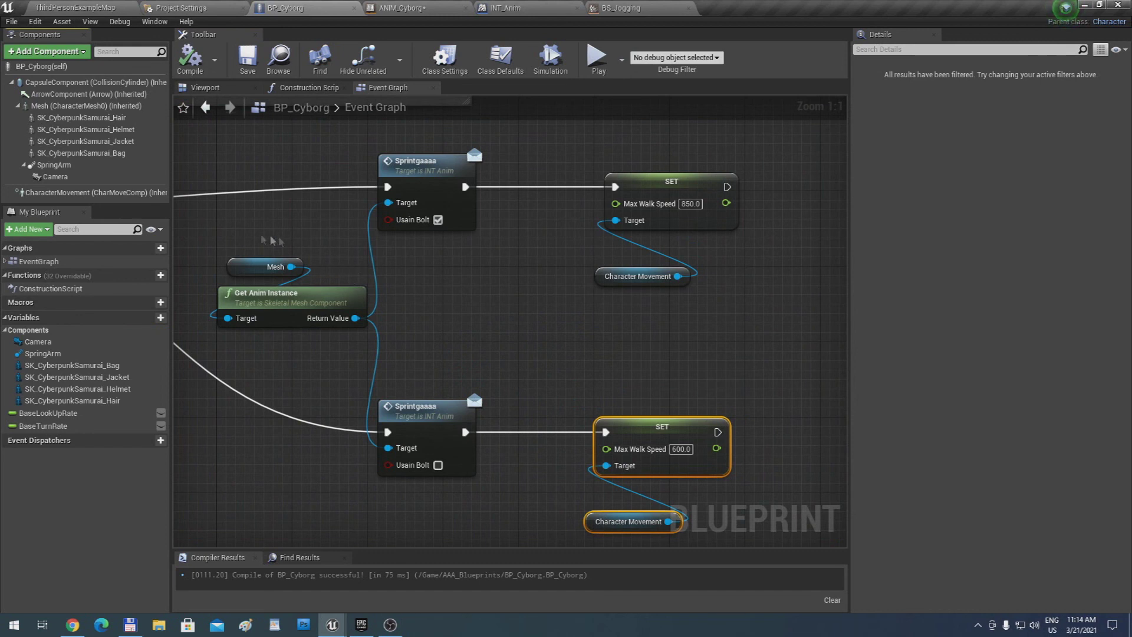
Set the CharacterMovement component's default Max Walk Speed to 450, and compile and save BP_Cyborg
left_click(89, 192)
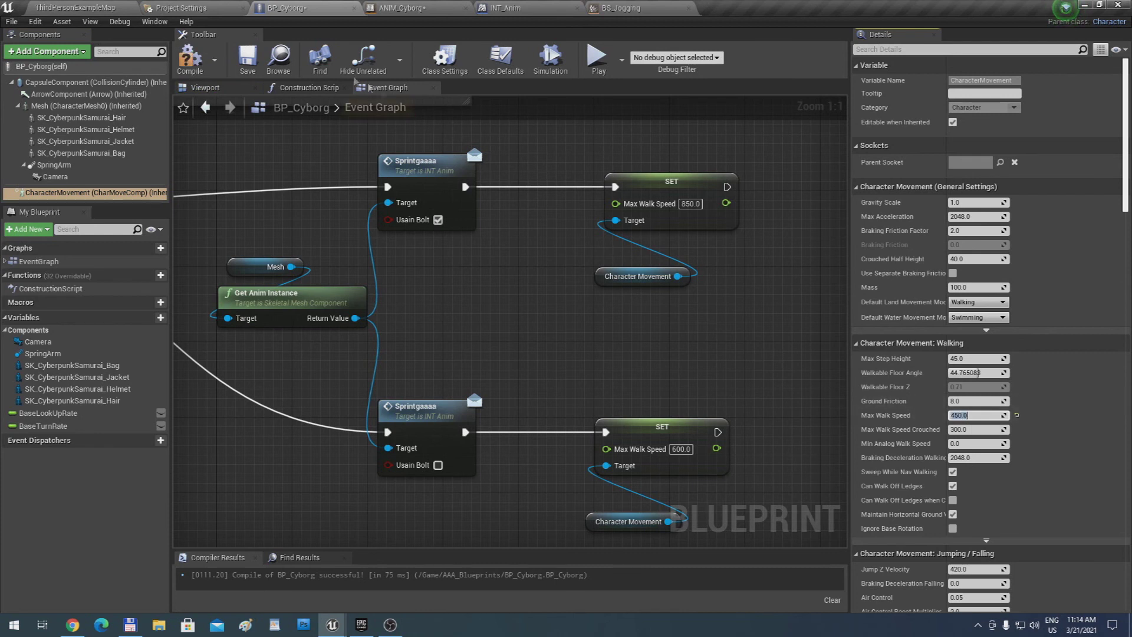
left_click(190, 59)
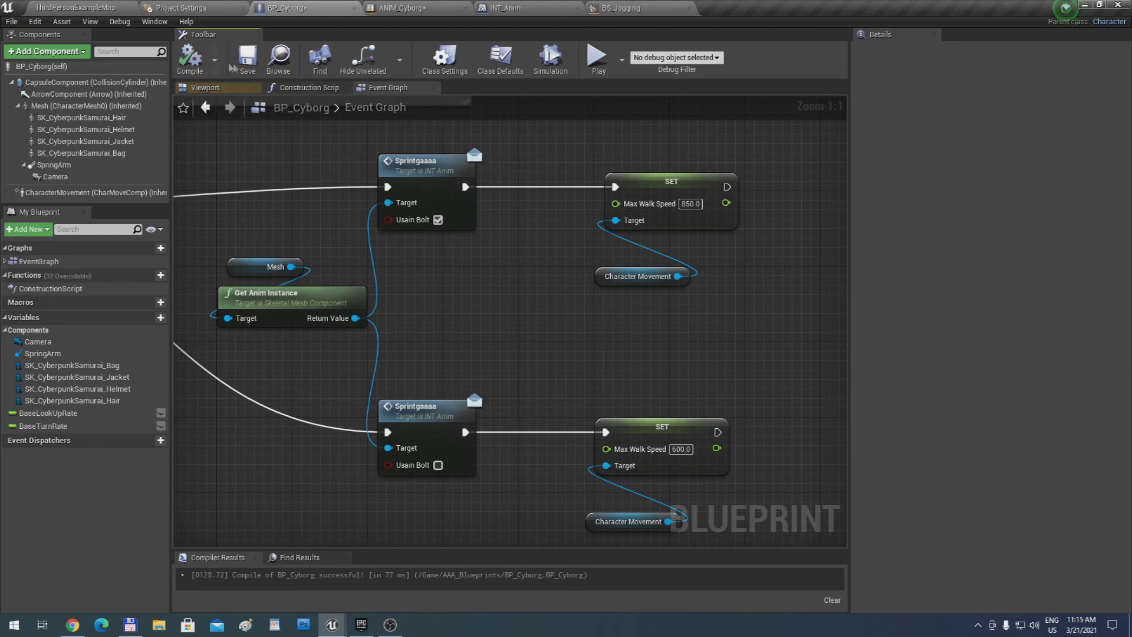
Play-test the character moving forward through the level to check its movement speed
left_click(594, 62)
key("w")
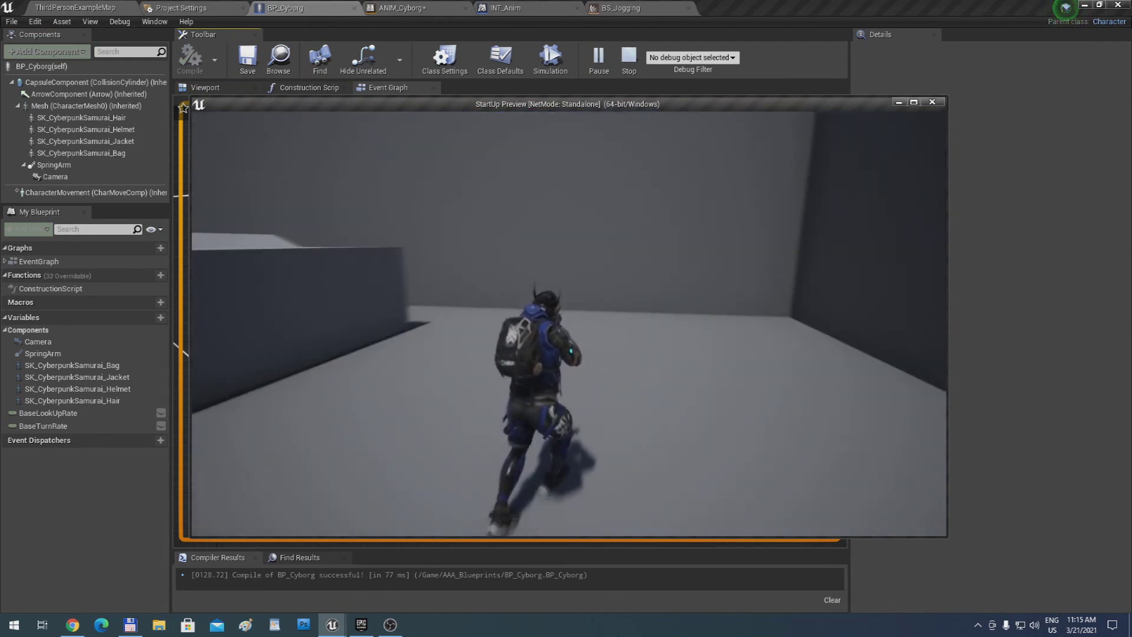
key("w")
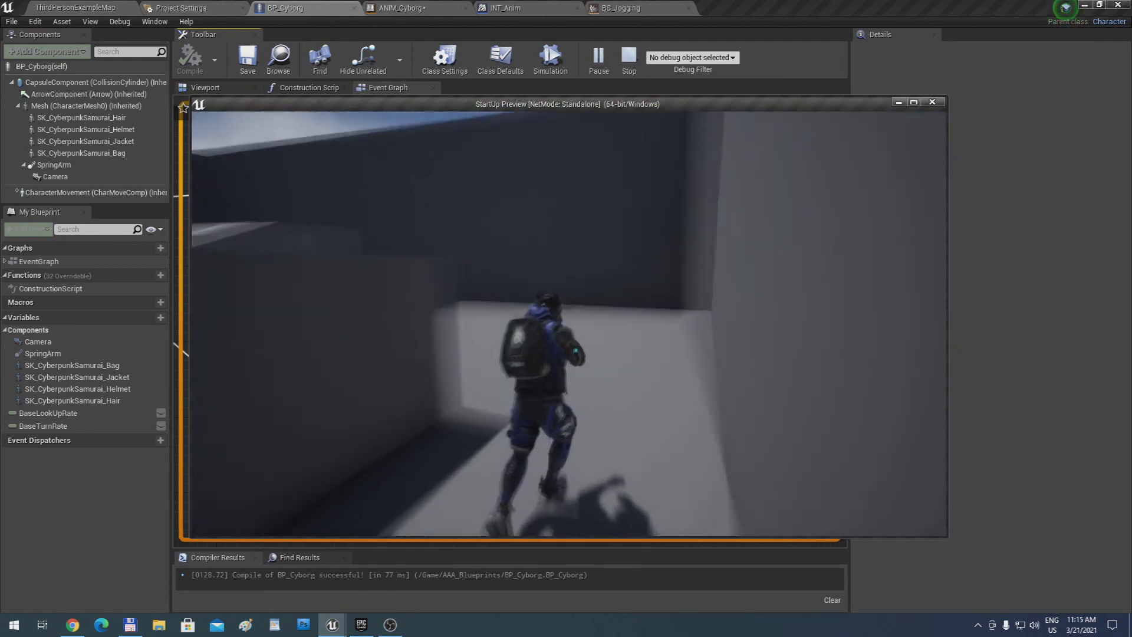
key("w")
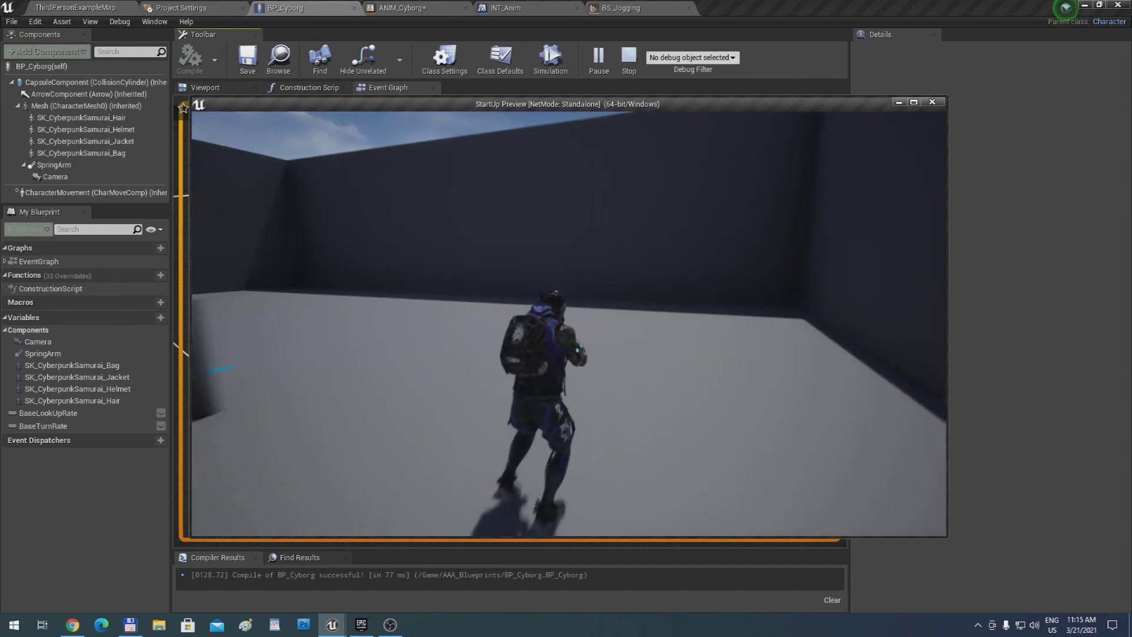
key("w")
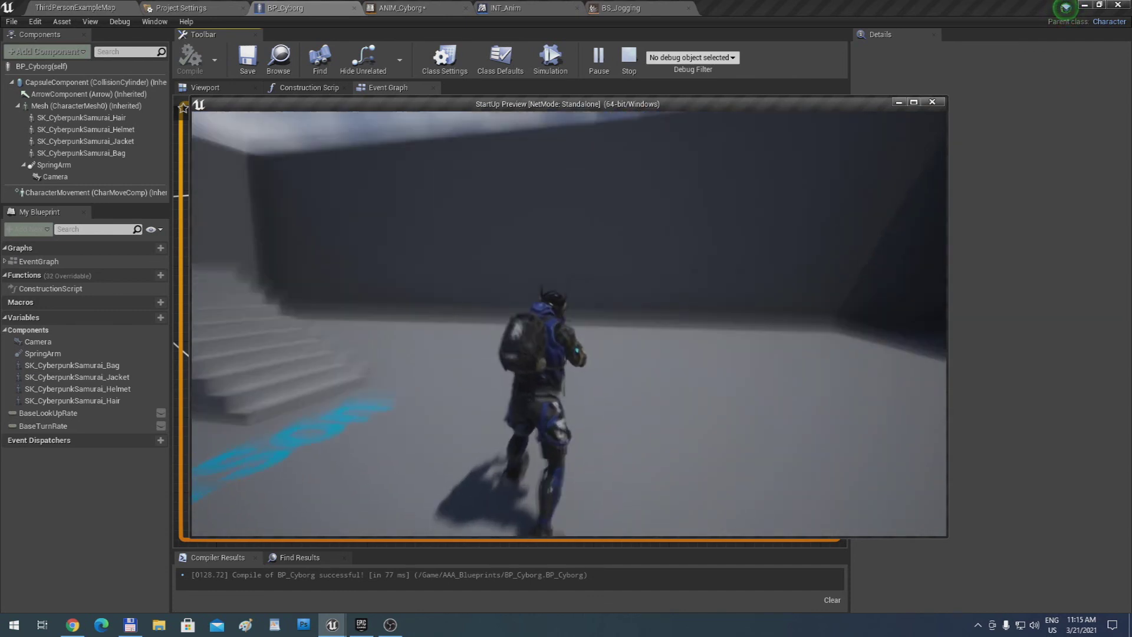
key("Escape")
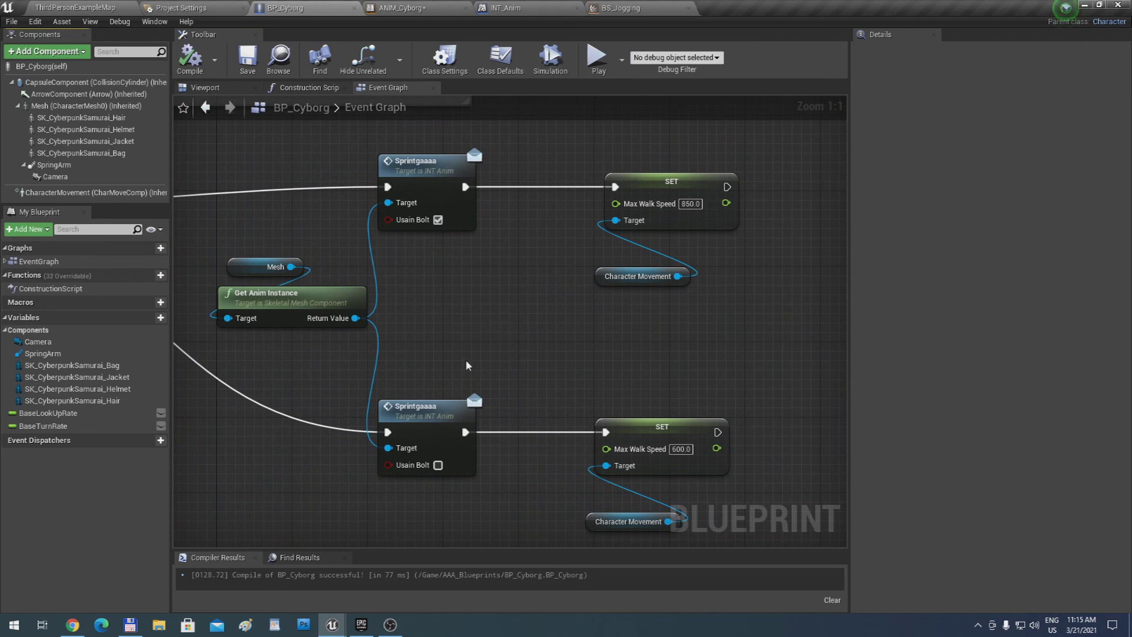
Save ANIM_Cyborg and open its New State Machine graph from the JOG state
right_click_drag(448, 399, 448, 403)
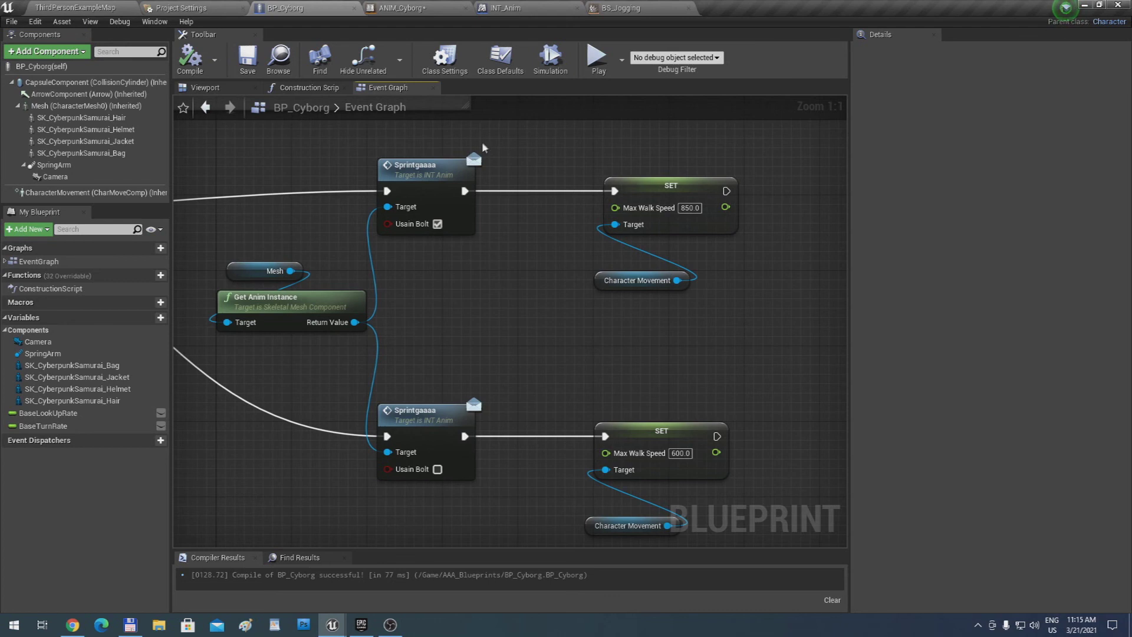
left_click(439, 9)
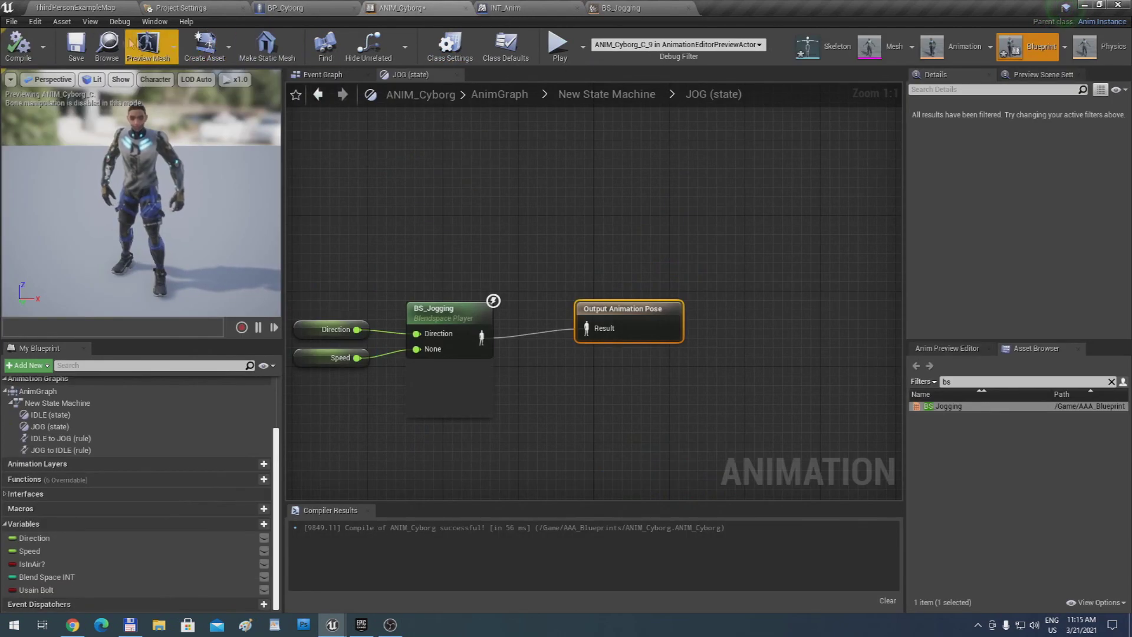
left_click(72, 52)
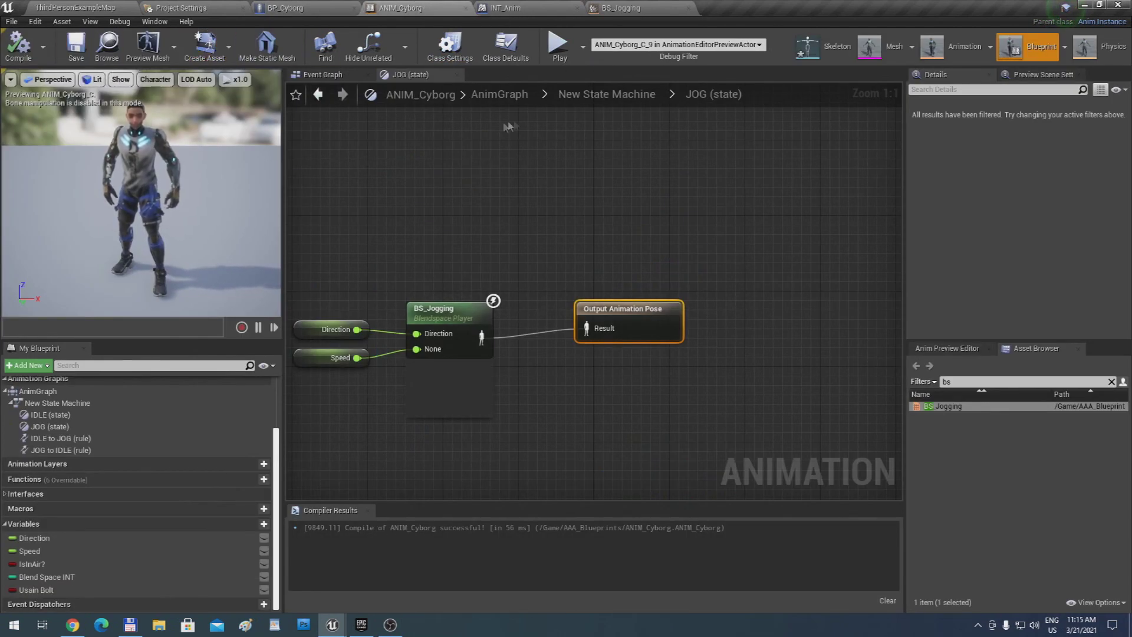
left_click(607, 94)
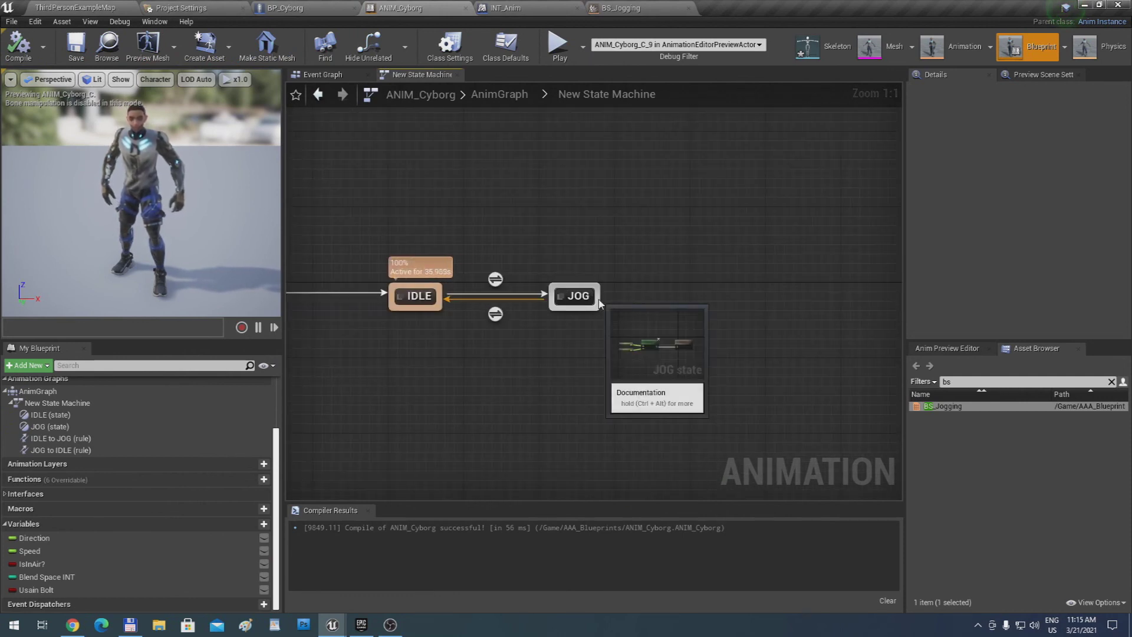
Add a state named UsainBolt [SPRINTING] to the state machine and align it beside JOG
right_click(677, 303)
left_click(701, 340)
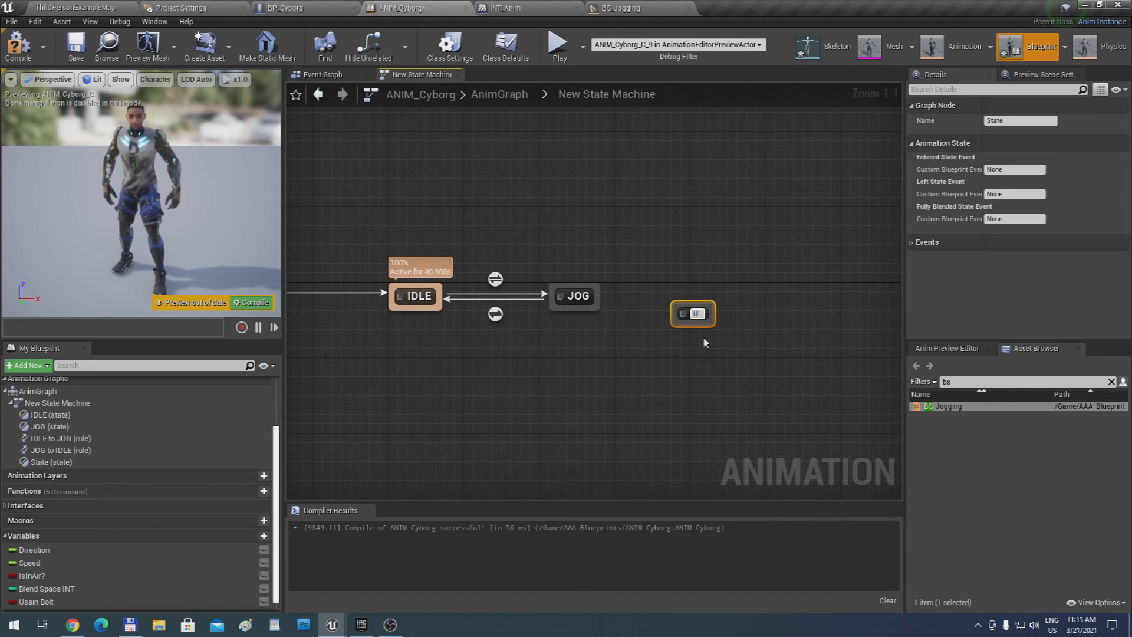
type("UsainBolt")
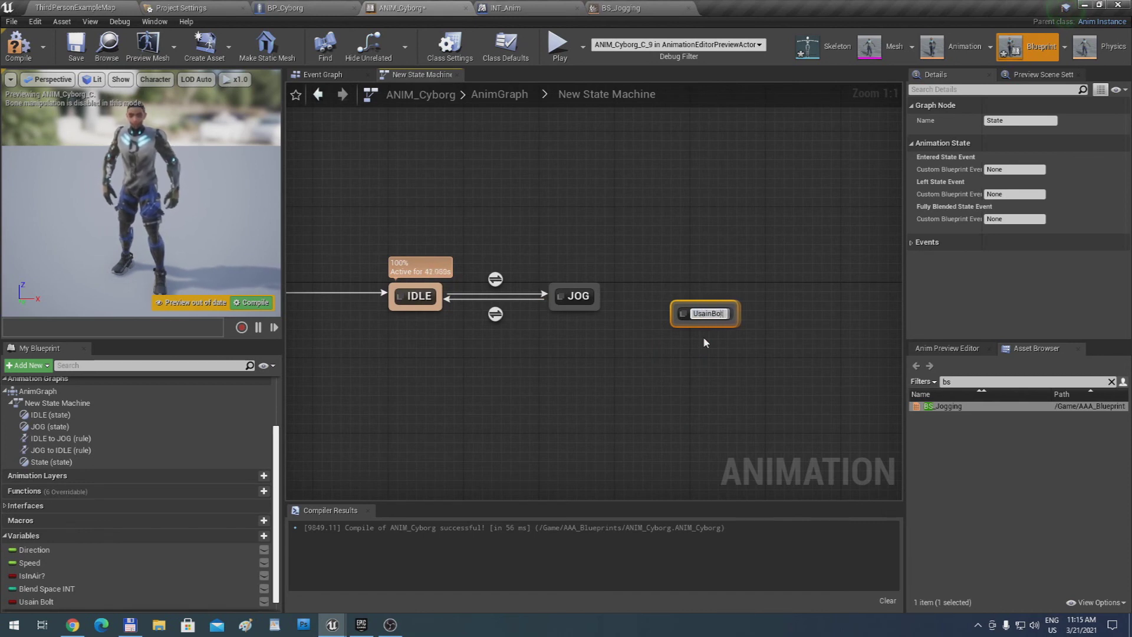
type(" [SPR")
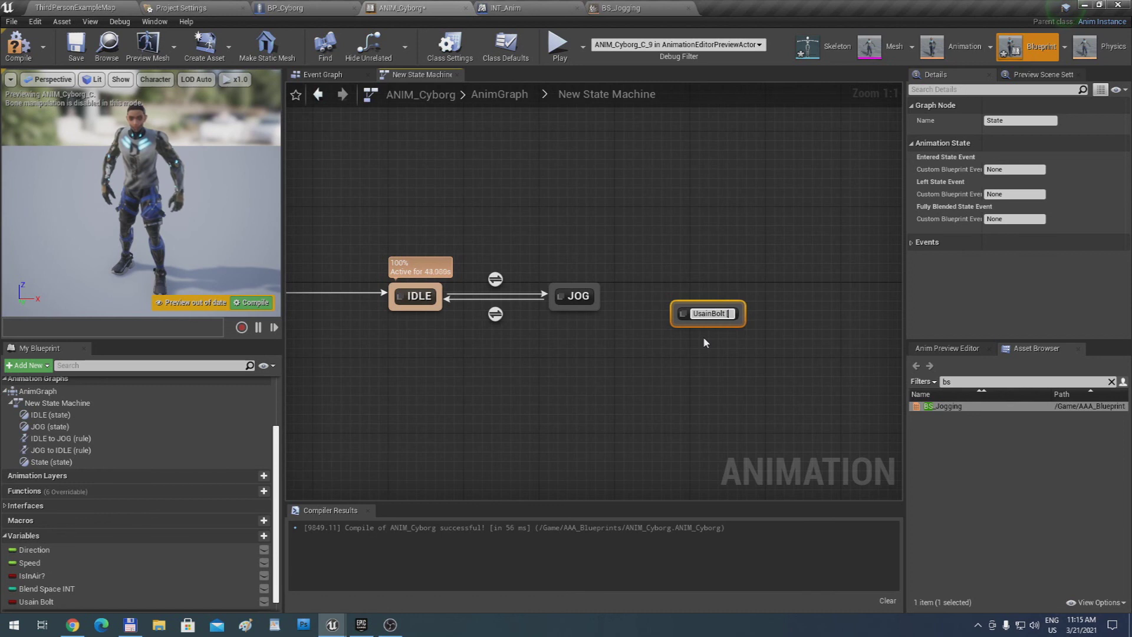
type("INT]")
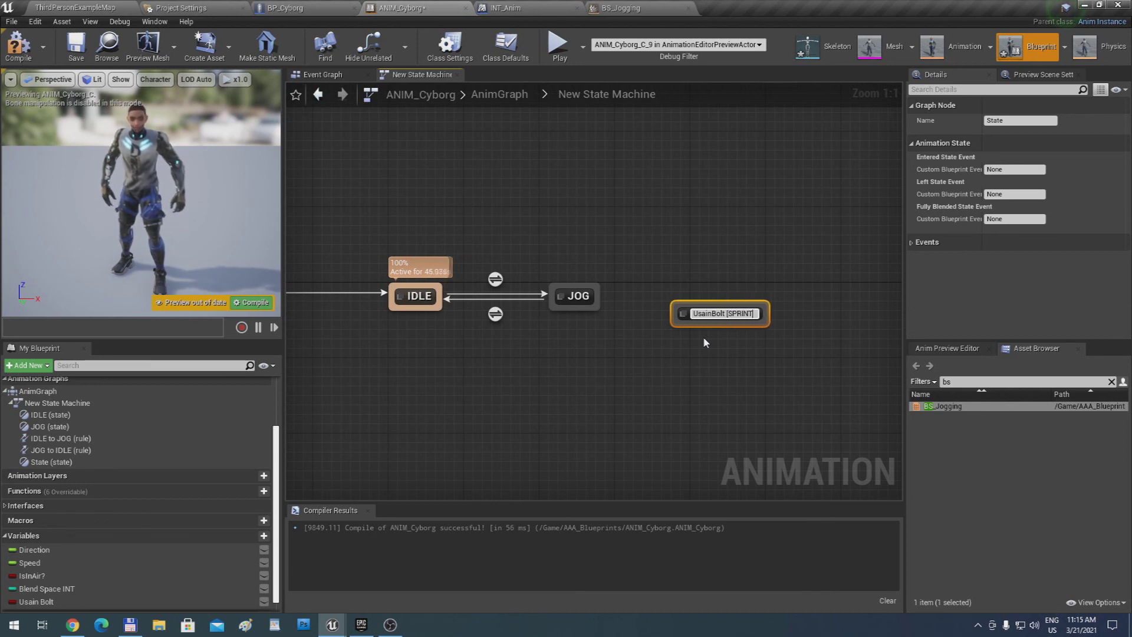
type("ING")
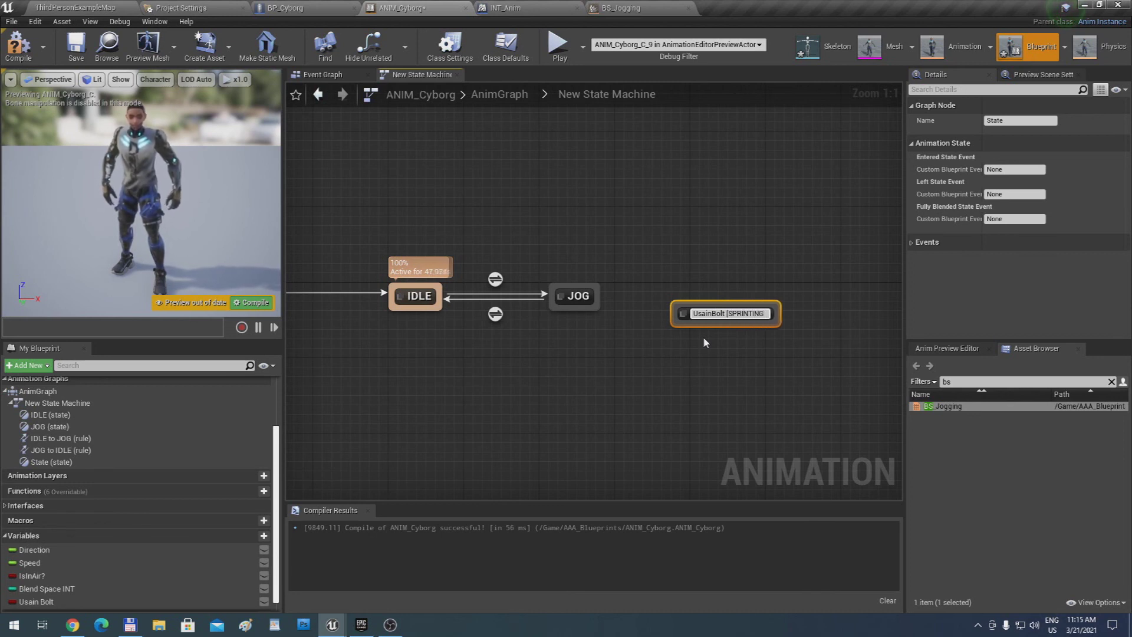
type("]")
key("Return")
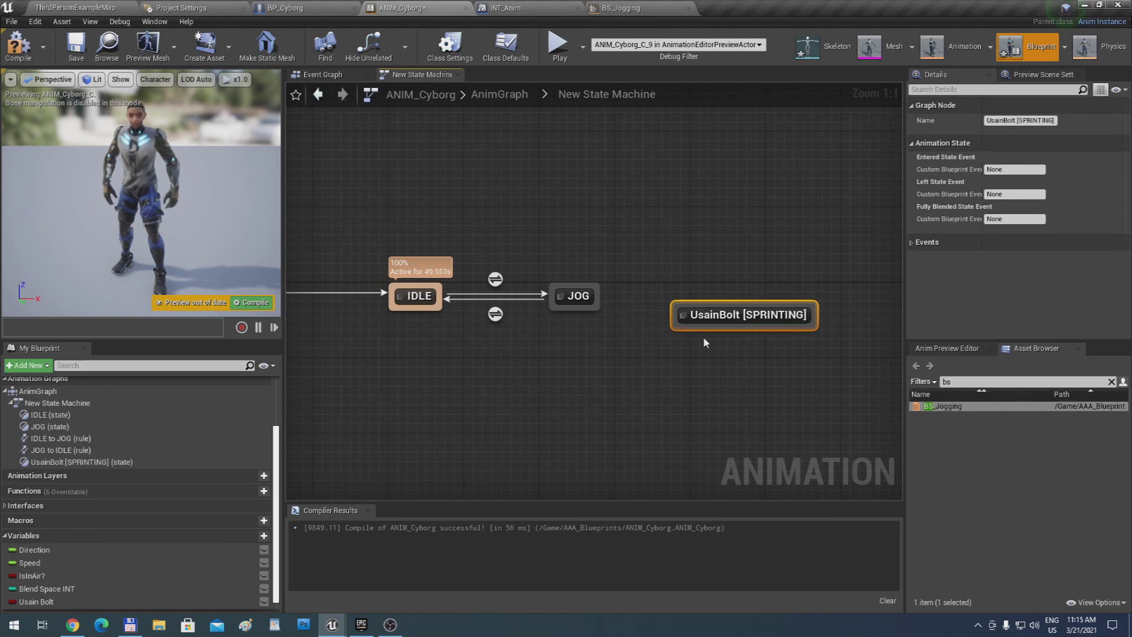
left_click_drag(711, 311, 692, 293)
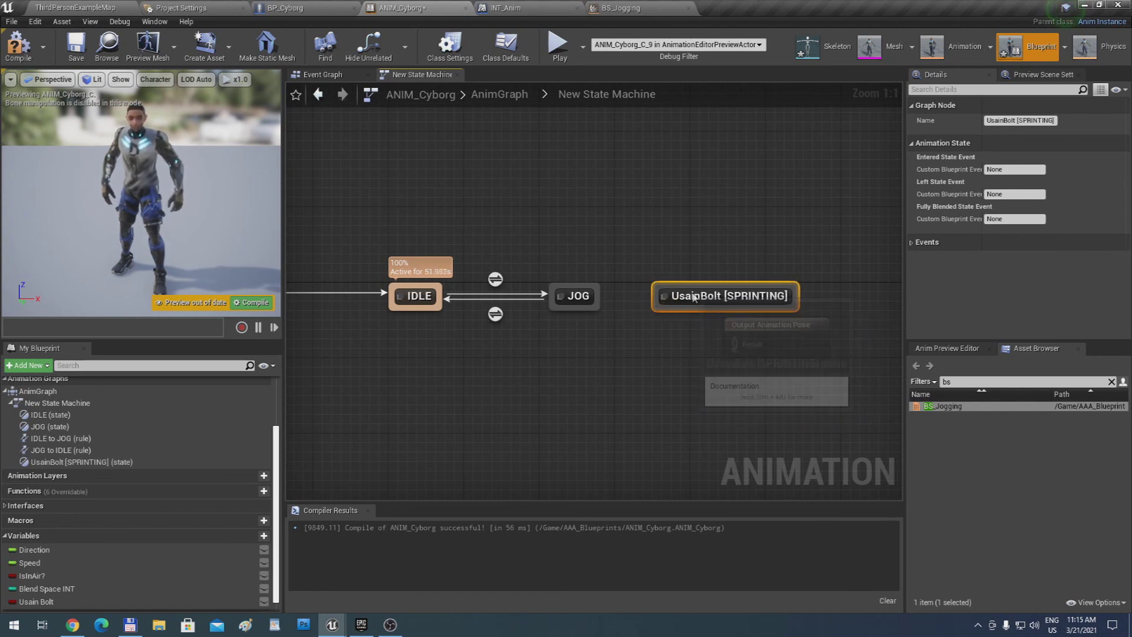
Create transitions in both directions between the JOG and UsainBolt [SPRINTING] states
right_click_drag(692, 293, 577, 313)
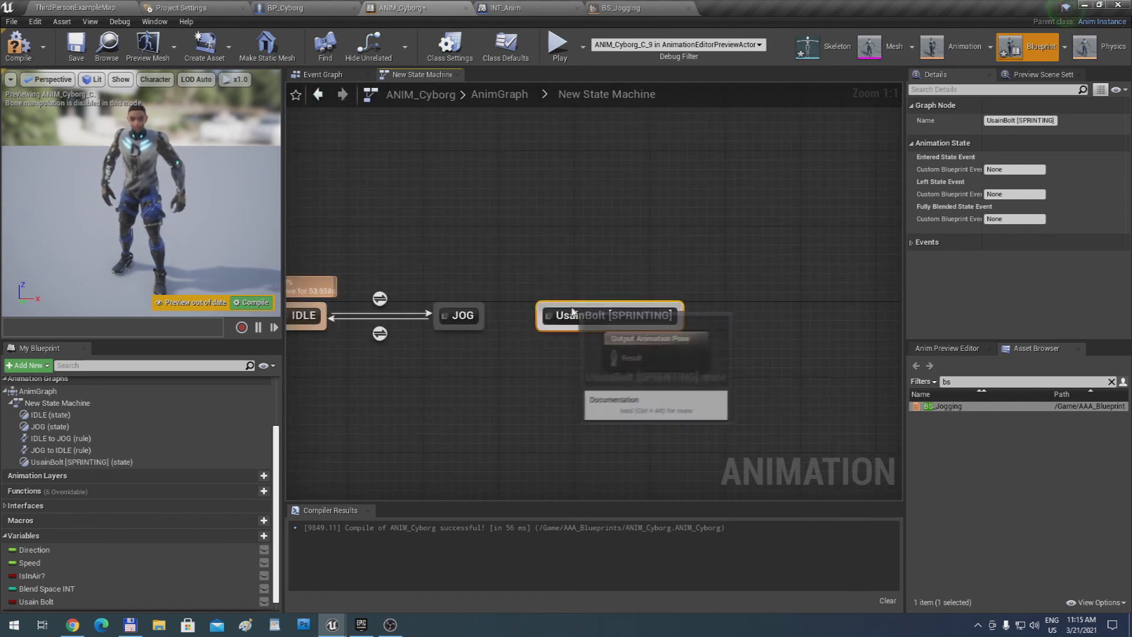
left_click_drag(482, 318, 560, 323)
right_click_drag(487, 323, 485, 324)
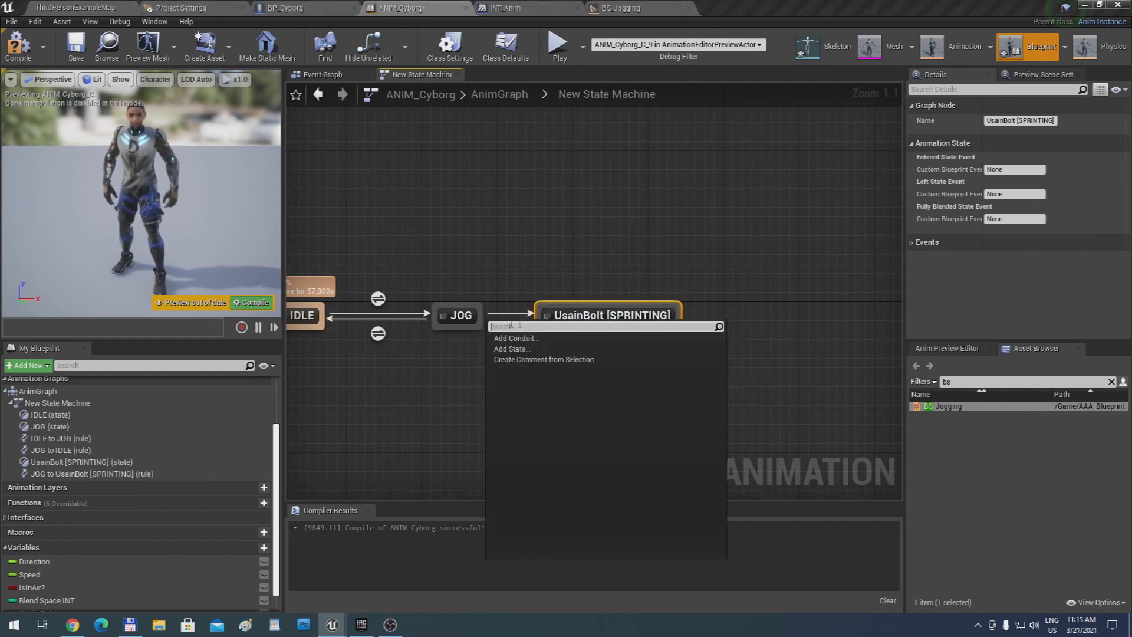
left_click(551, 297)
left_click_drag(538, 323, 482, 327)
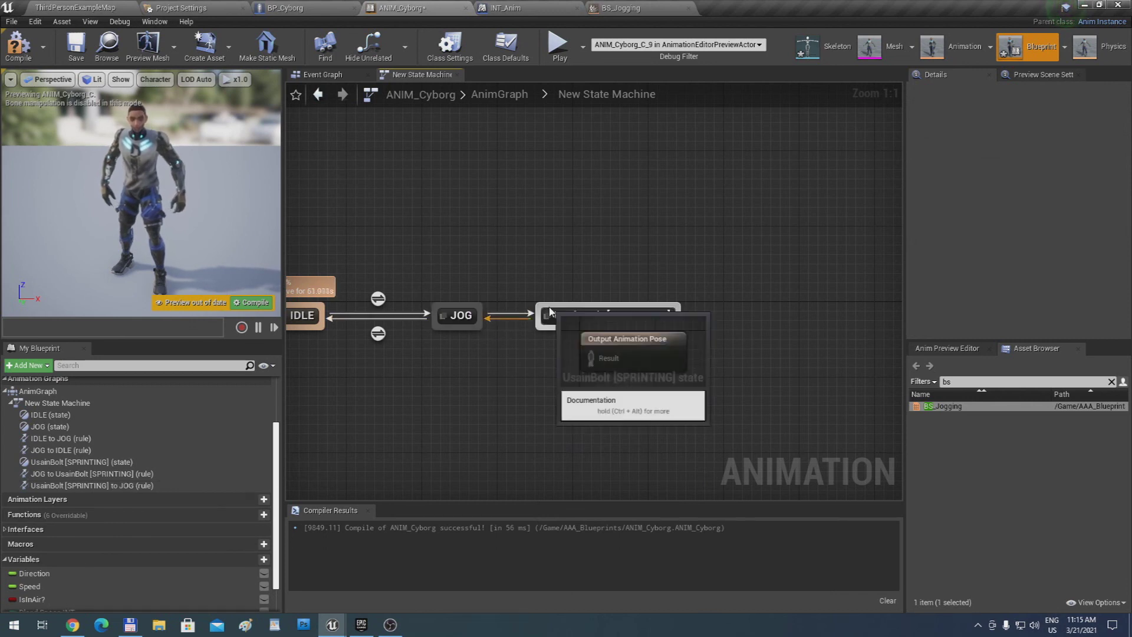
Reposition the UsainBolt [SPRINTING] state farther from JOG, roughly level with it, to leave room around the two transitions
left_click_drag(559, 307, 601, 184)
key("Escape")
right_click_drag(560, 232, 580, 267)
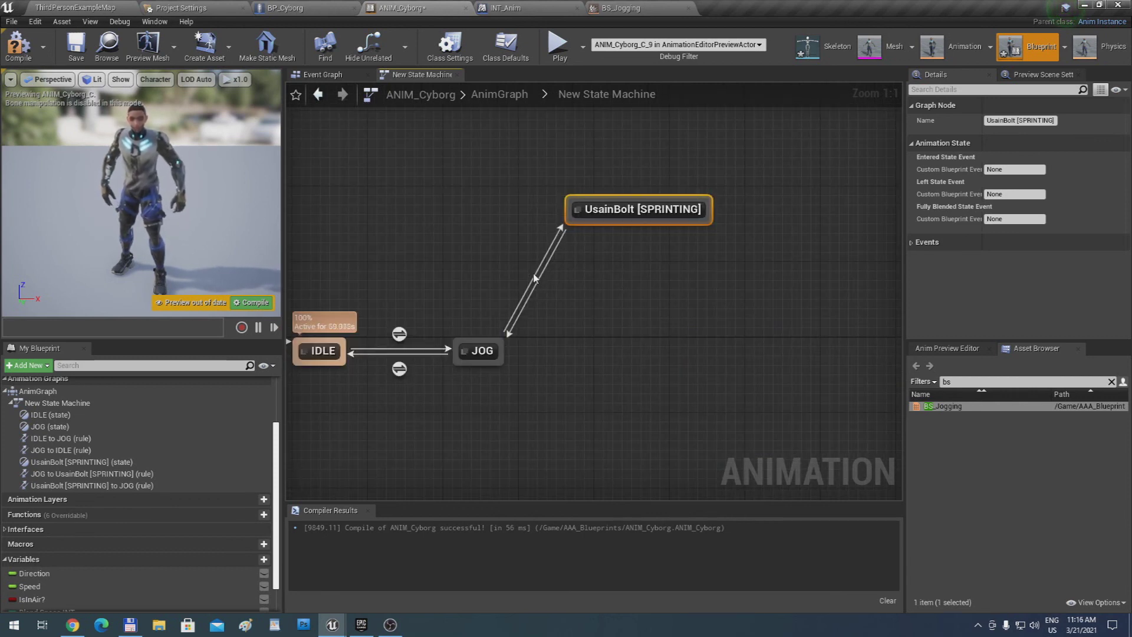
left_click_drag(601, 223, 650, 352)
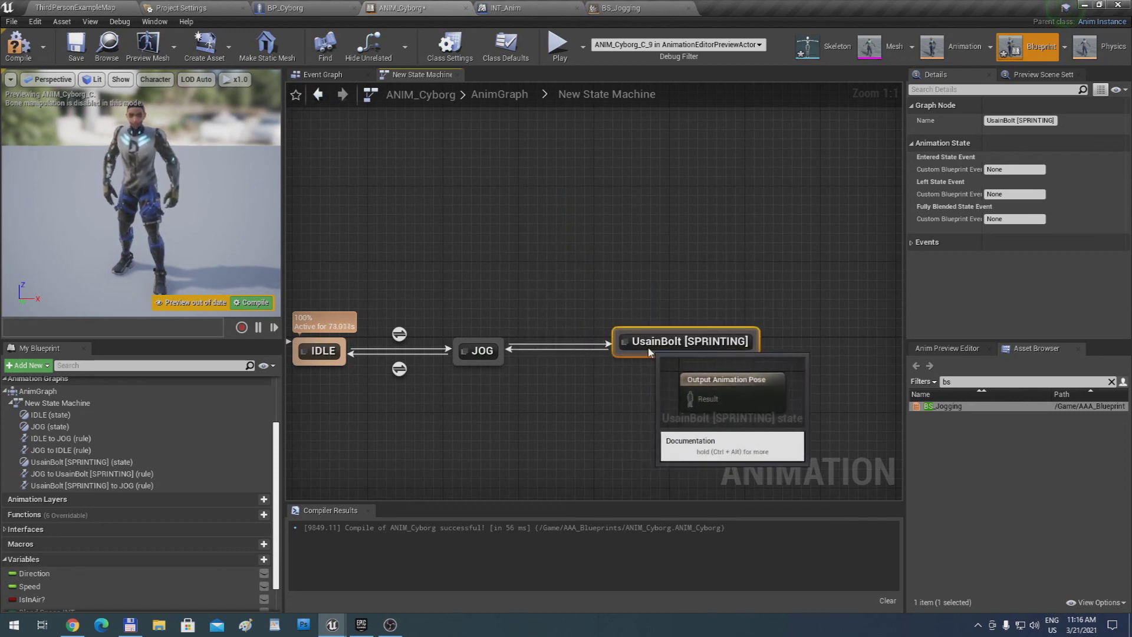
right_click_drag(650, 353, 568, 342)
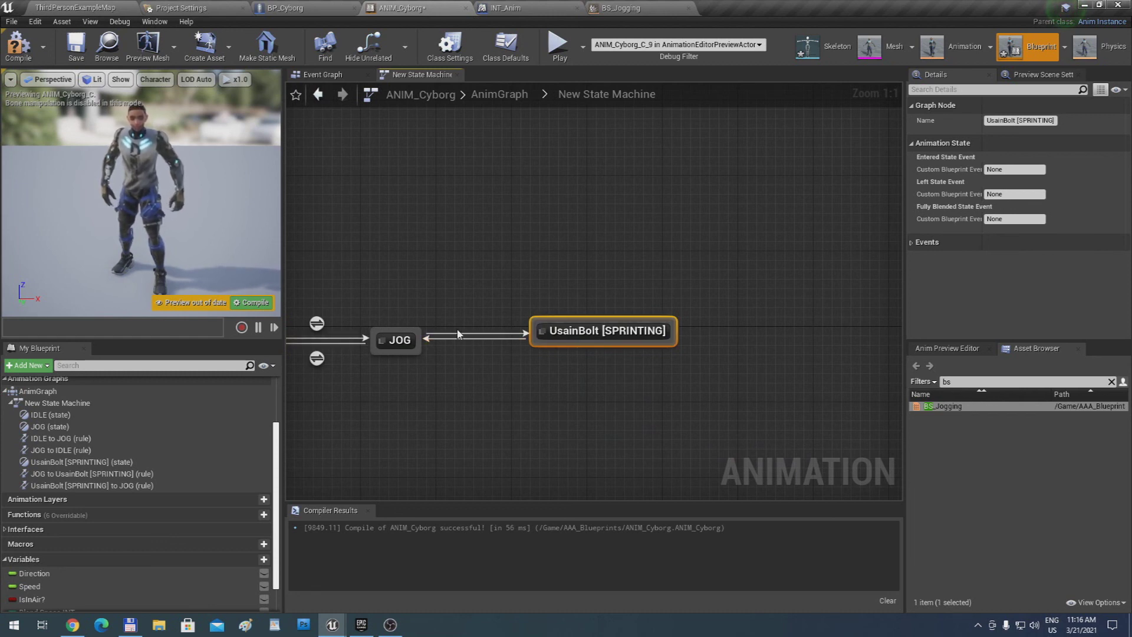
left_click(485, 339)
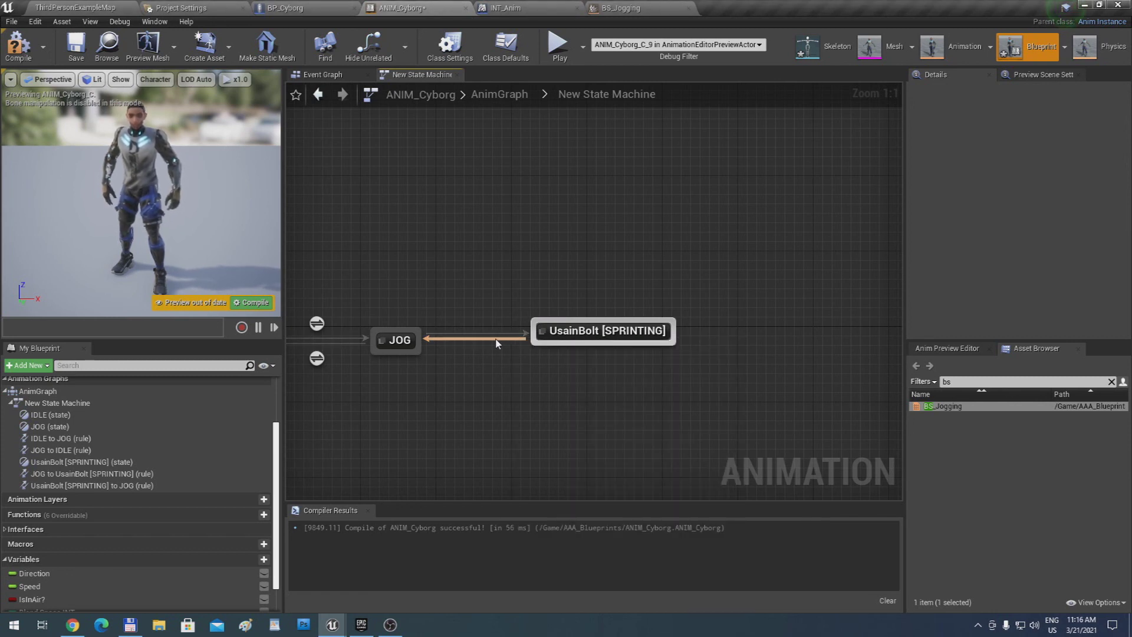
right_click_drag(500, 345, 587, 338)
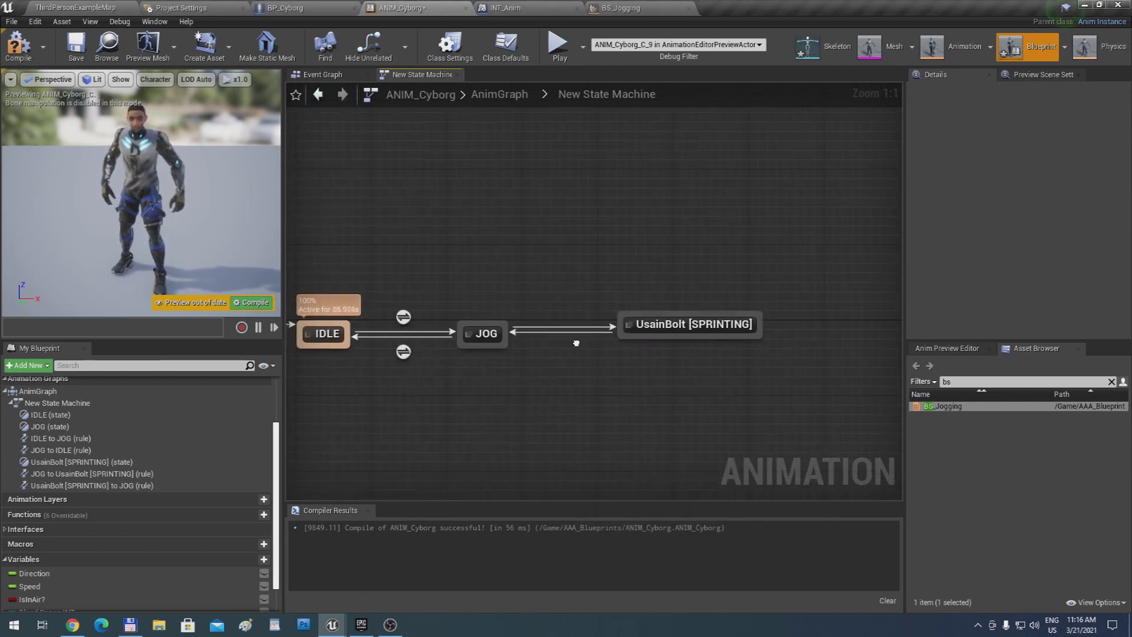
Delete the UsainBolt [SPRINTING] state from the state machine
left_click(651, 335)
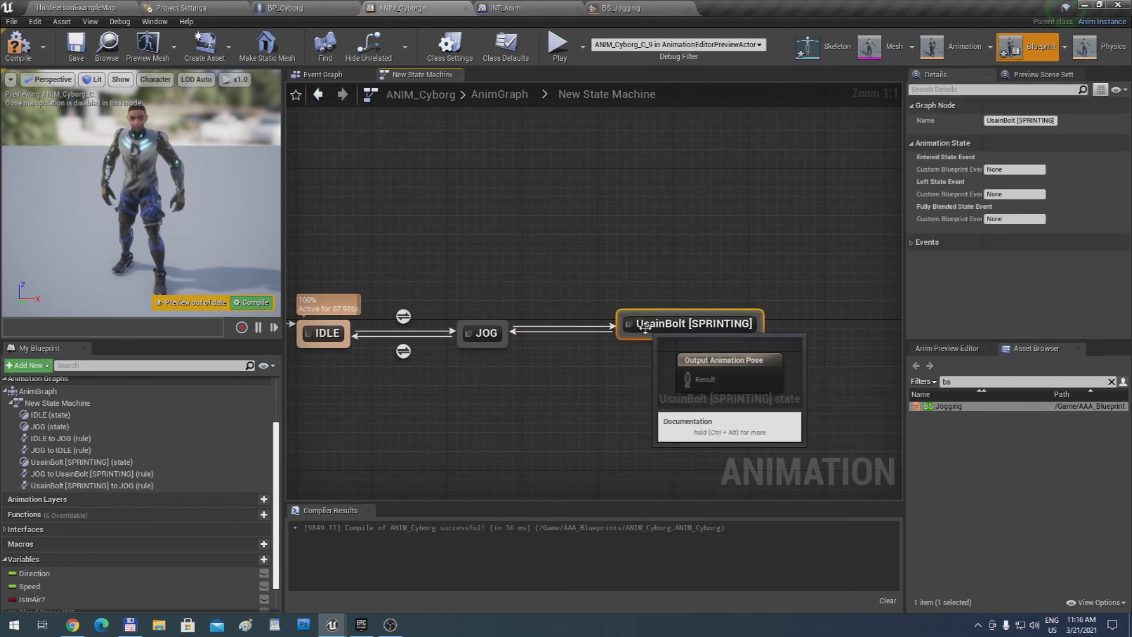
left_click(653, 328)
key("Escape")
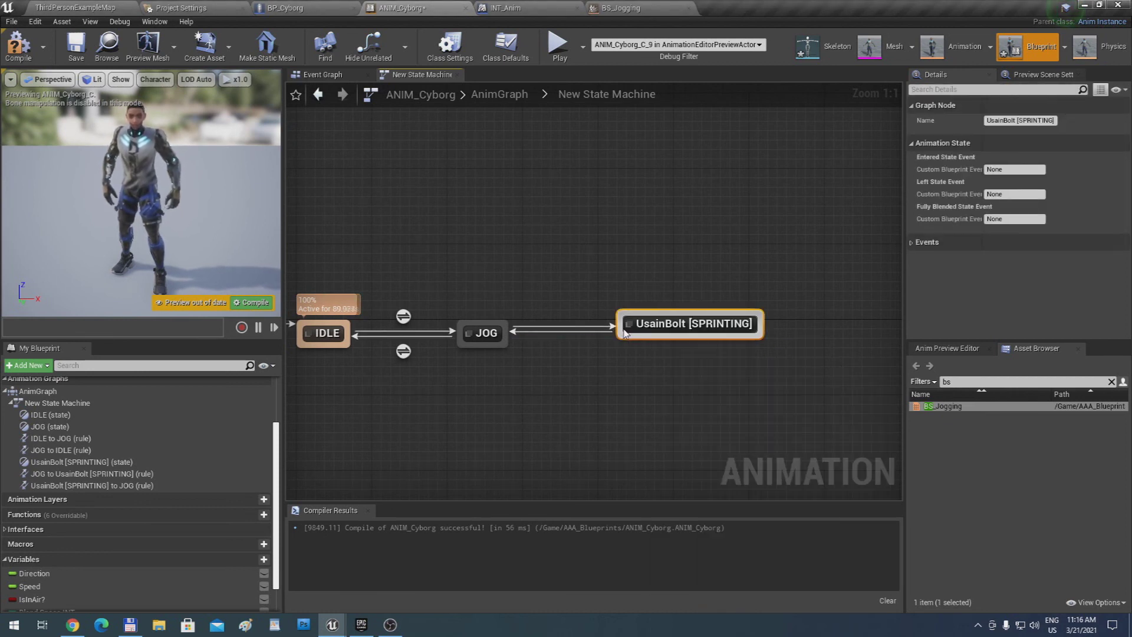
key("Delete")
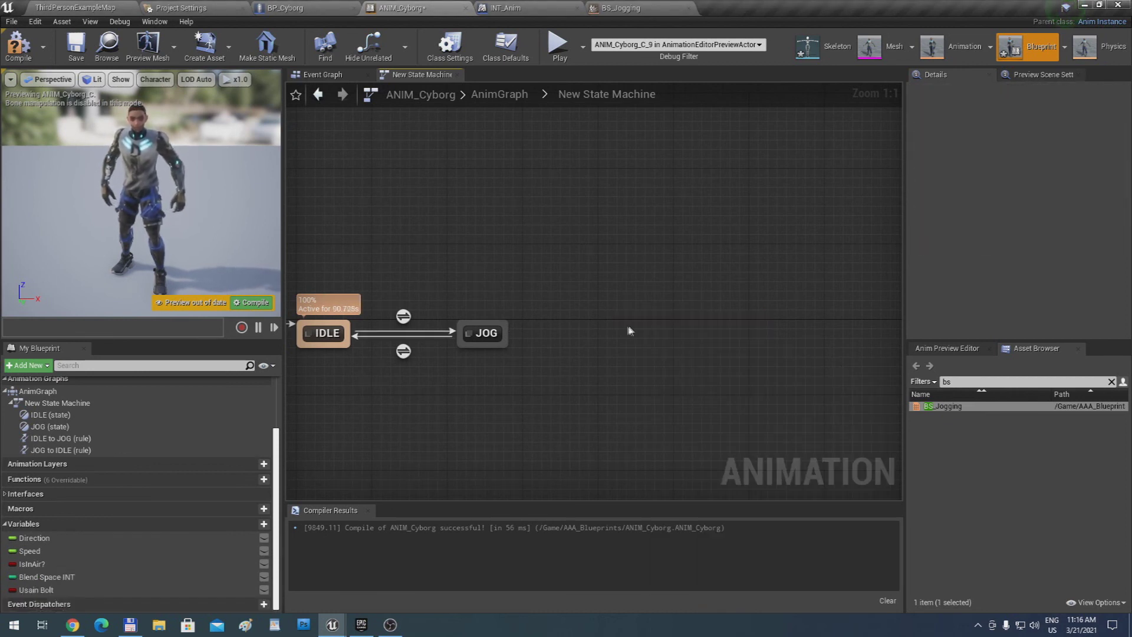
right_click(504, 335)
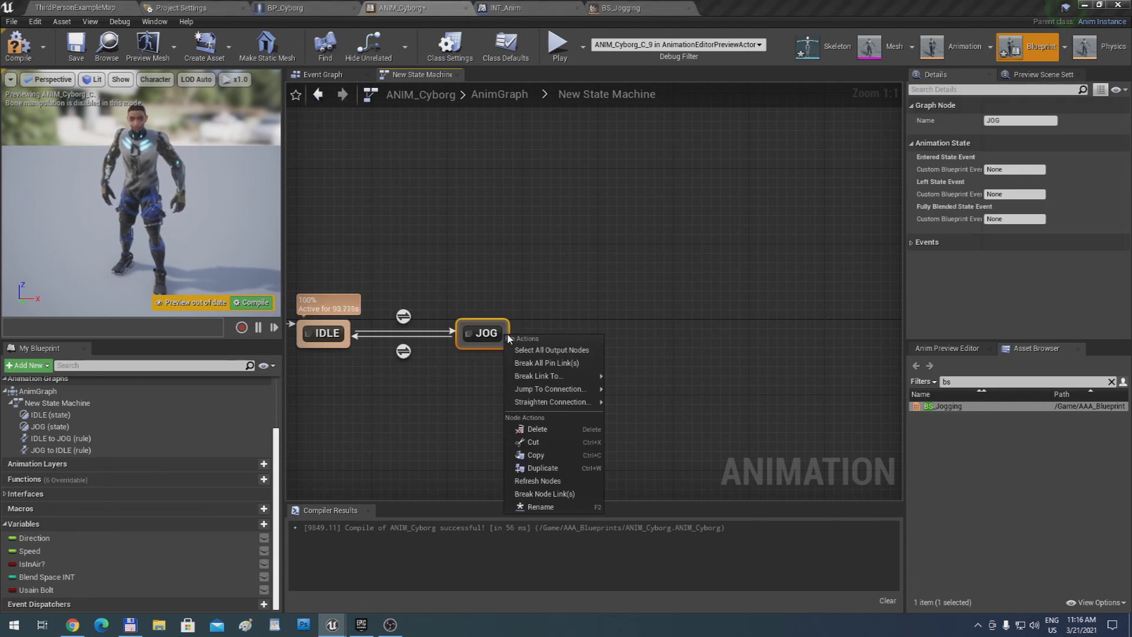
left_click(519, 332)
left_click(521, 332)
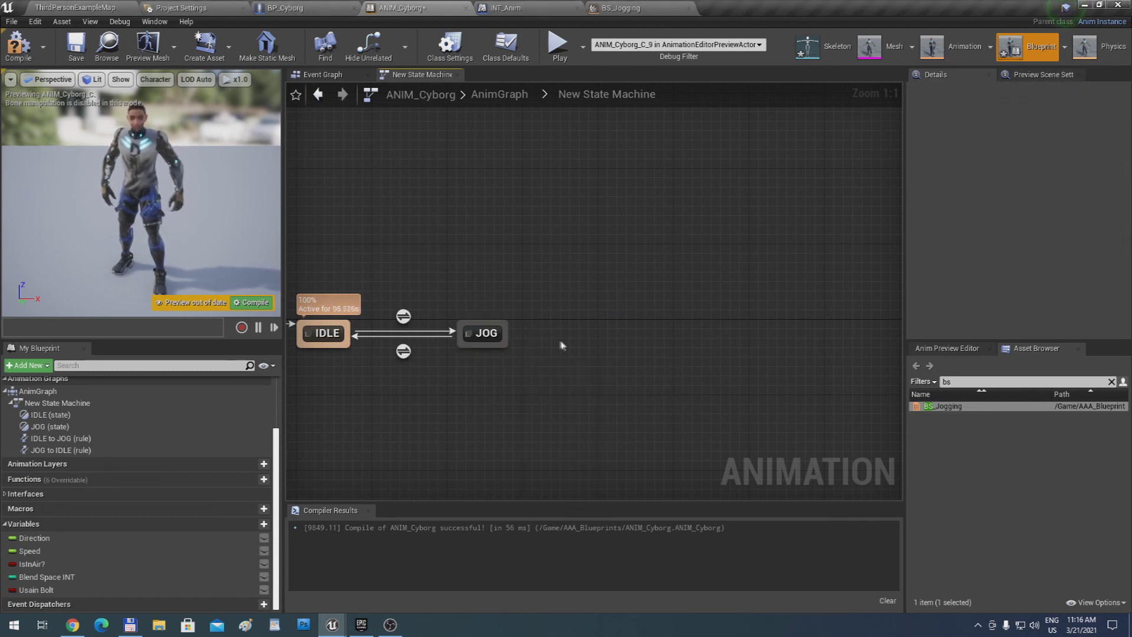
Add a state named Sprint level with JOG and create transitions in both directions between the two states
right_click(596, 340)
left_click(619, 376)
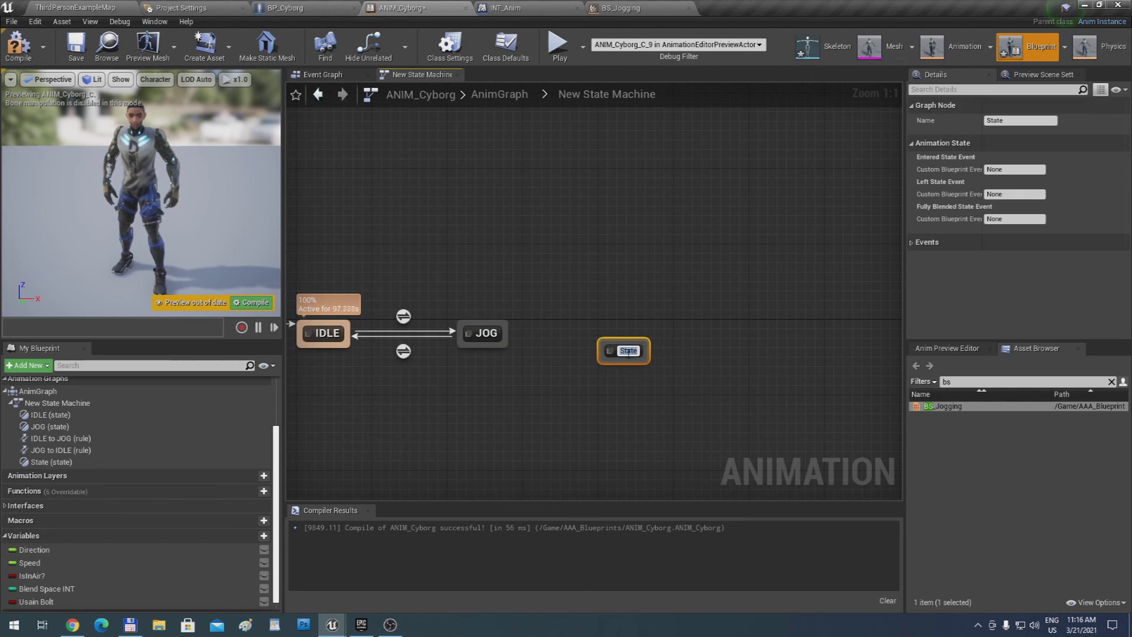
key("Return")
left_click_drag(510, 344, 488, 338)
left_click_drag(625, 356, 645, 336)
right_click(647, 337)
left_click(611, 350)
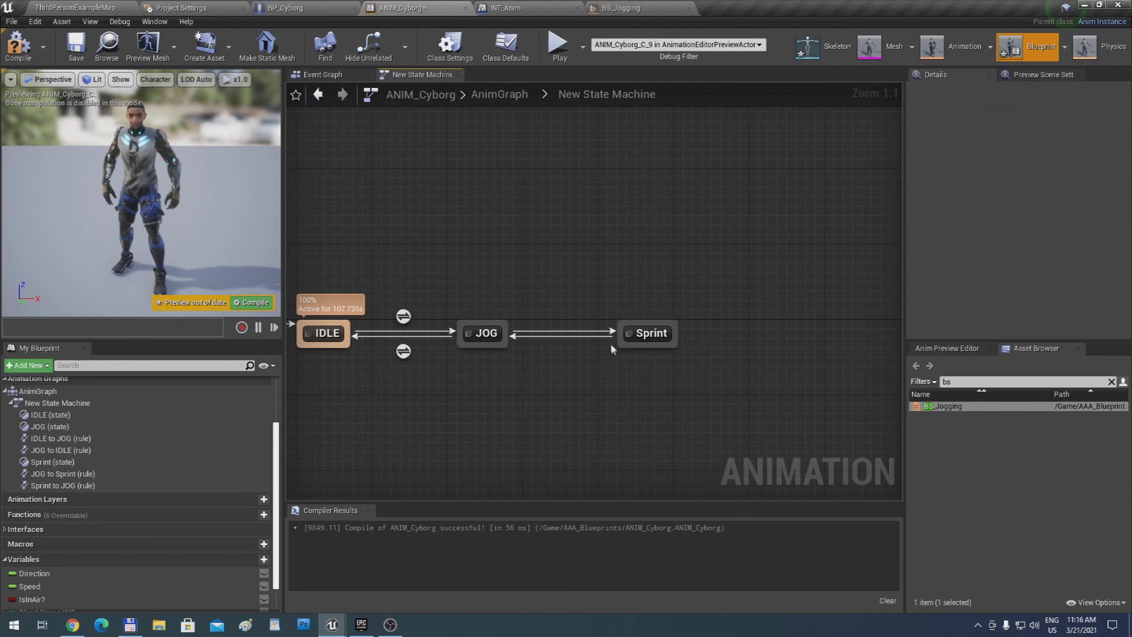
right_click(577, 340)
left_click(559, 342)
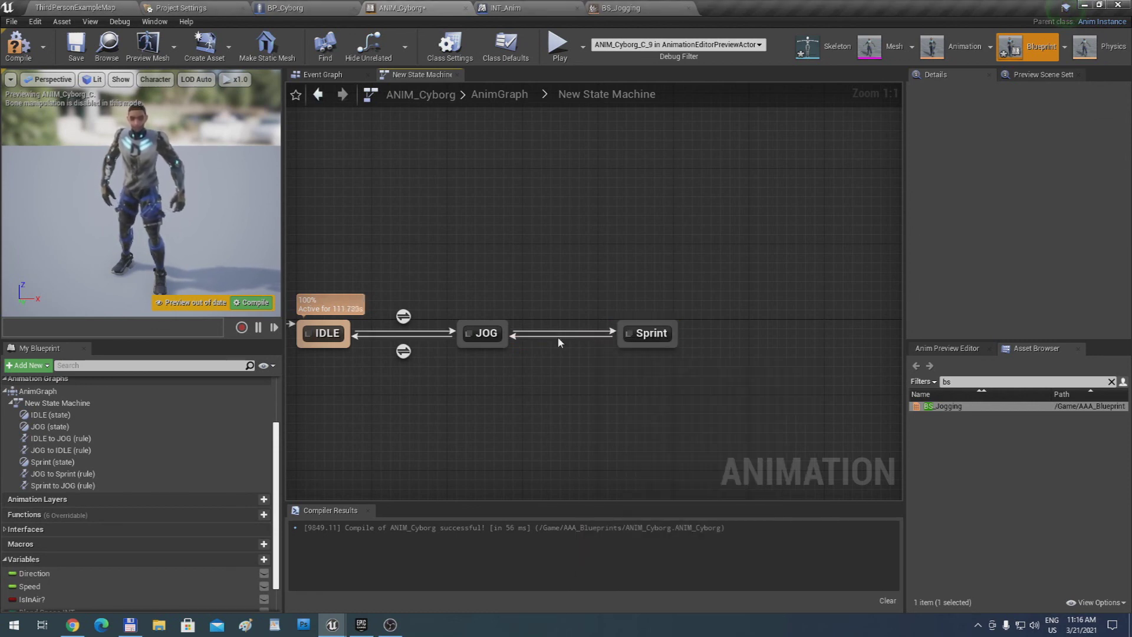
Clear the asset search filter, and compile and save ANIM_Cyborg
key("BackSpace")
key("BackSpace")
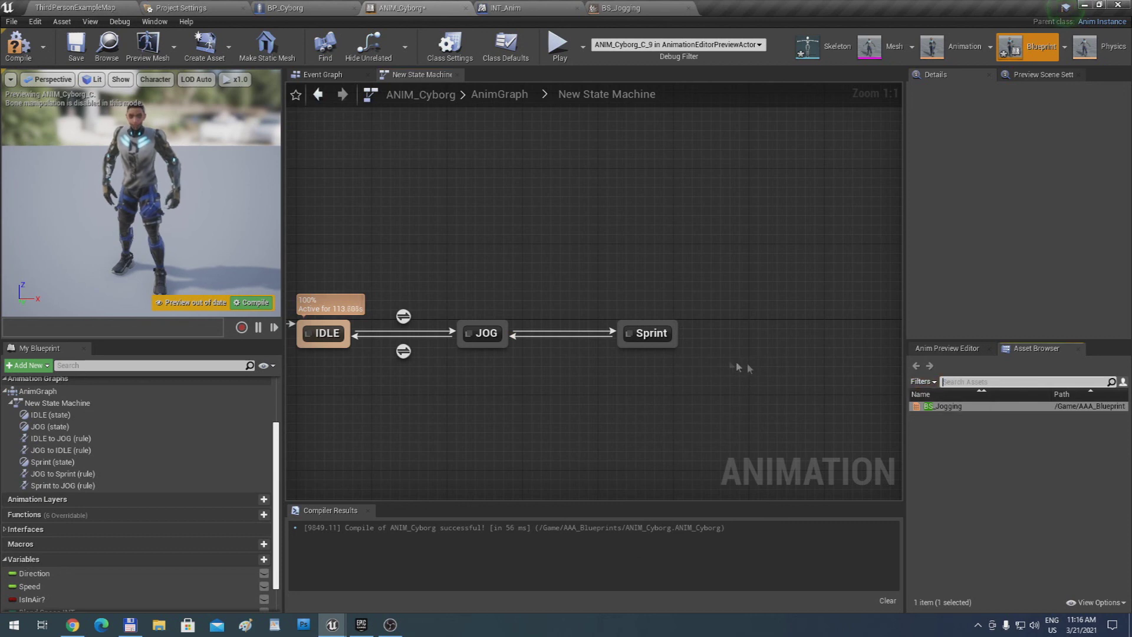
right_click_drag(523, 347, 564, 347)
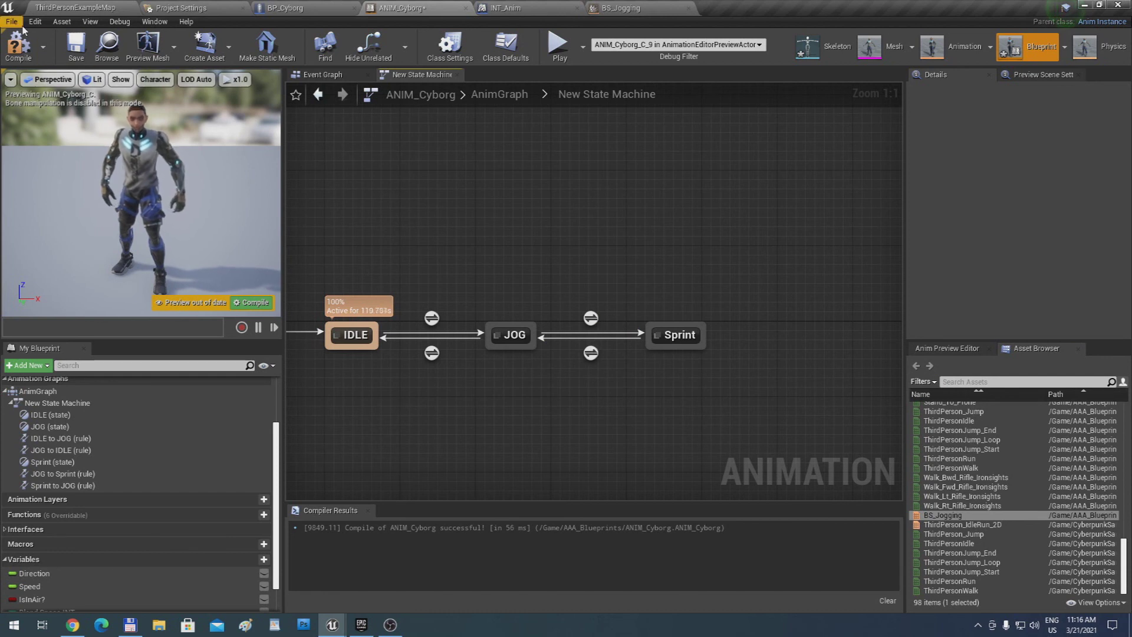
left_click(19, 45)
left_click(75, 47)
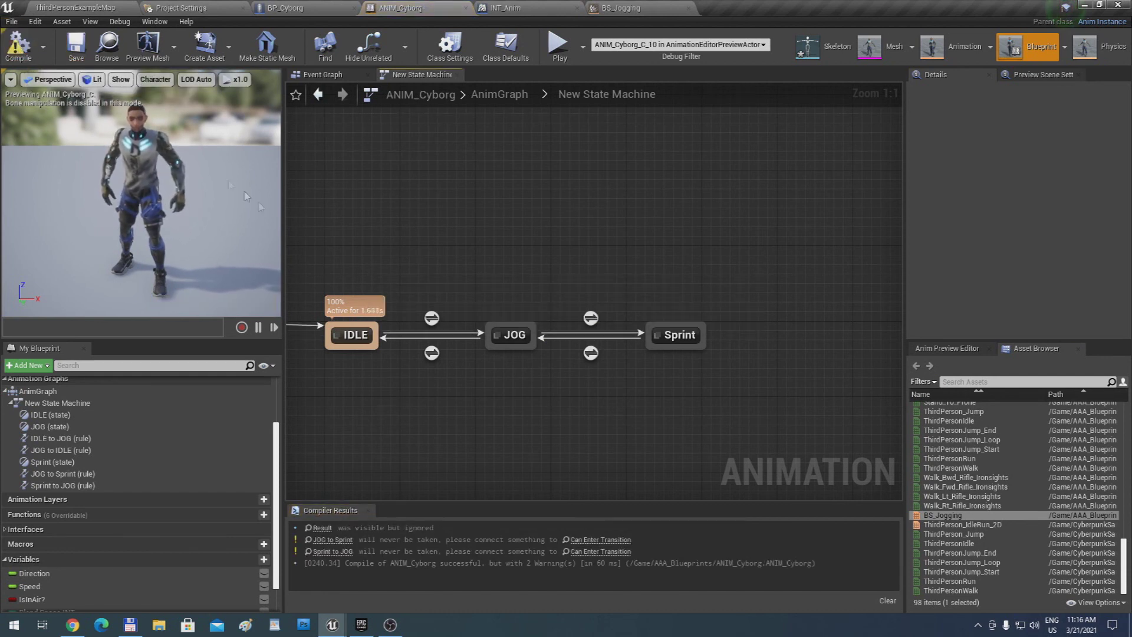
In the JOG to Sprint rule, connect a Get Usain Bolt node to Can Enter Transition, and compile and save the blueprint
right_click_drag(407, 344, 429, 342)
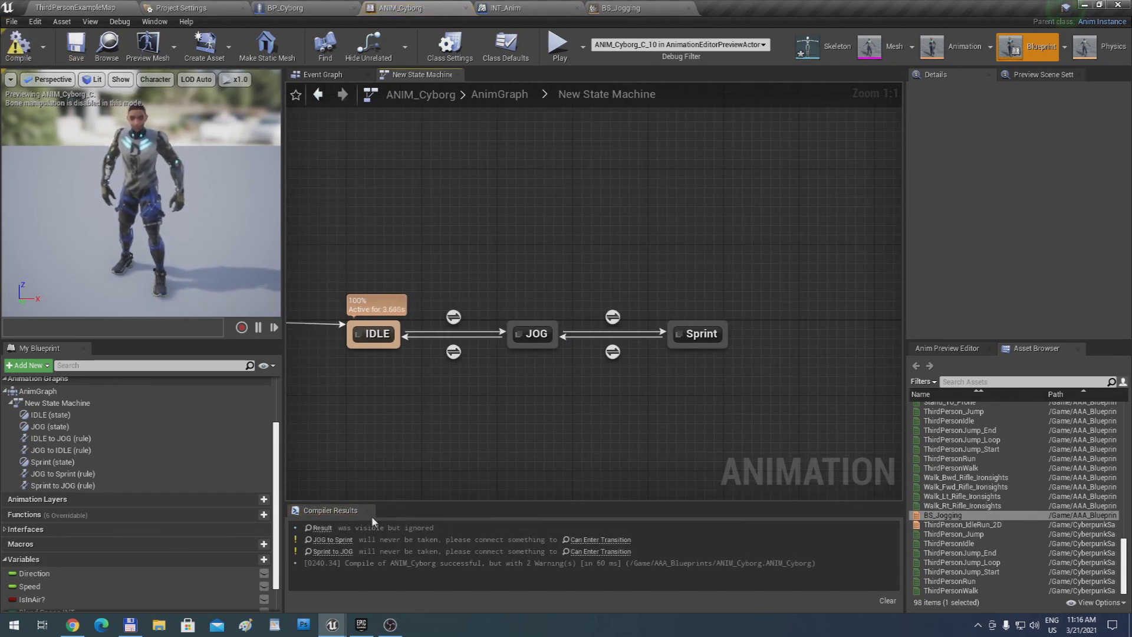
double_click(613, 318)
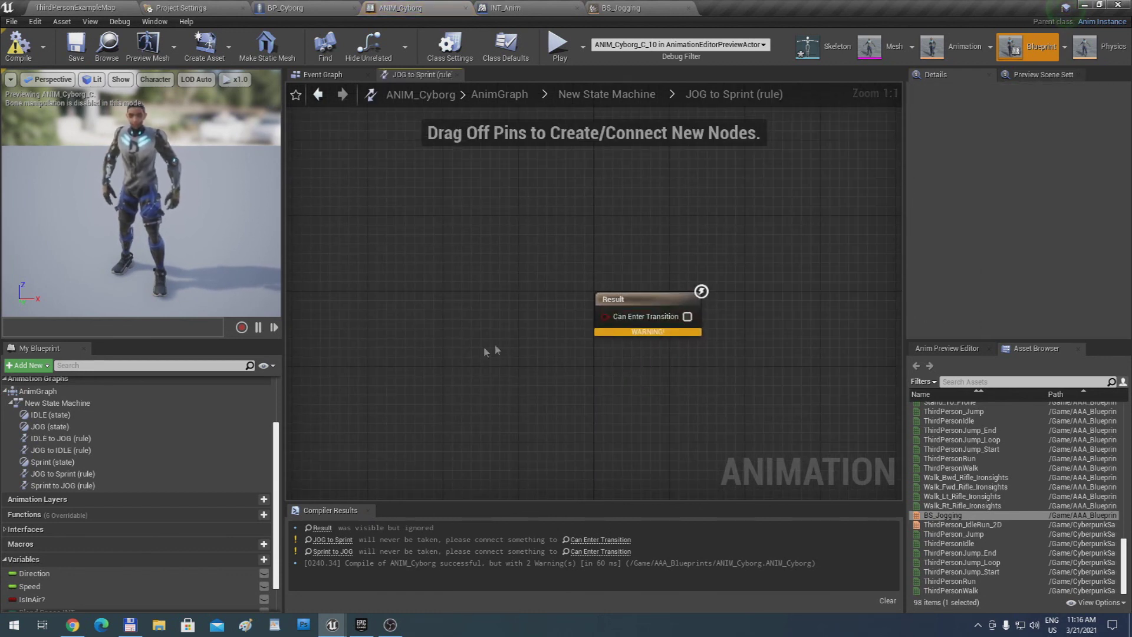
scroll(215, 460, "down", 3)
left_click_drag(160, 592, 606, 316)
left_click(425, 357)
left_click(19, 46)
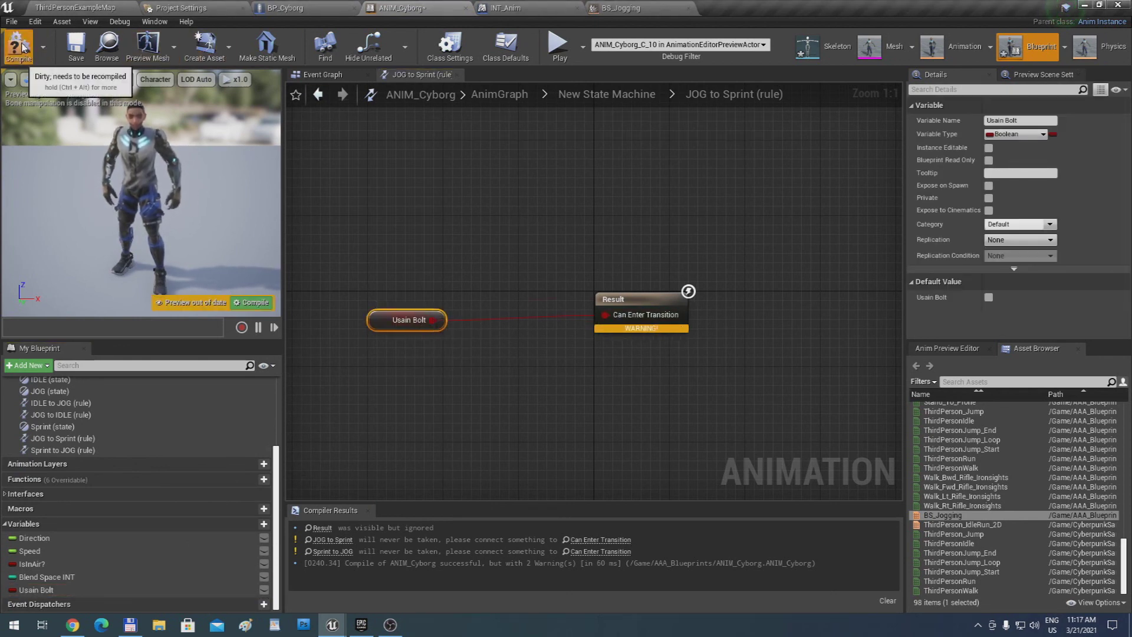
left_click(75, 48)
In the Sprint to JOG rule, connect Usain Bolt through a NOT node to Can Enter Transition and compile
left_click(607, 95)
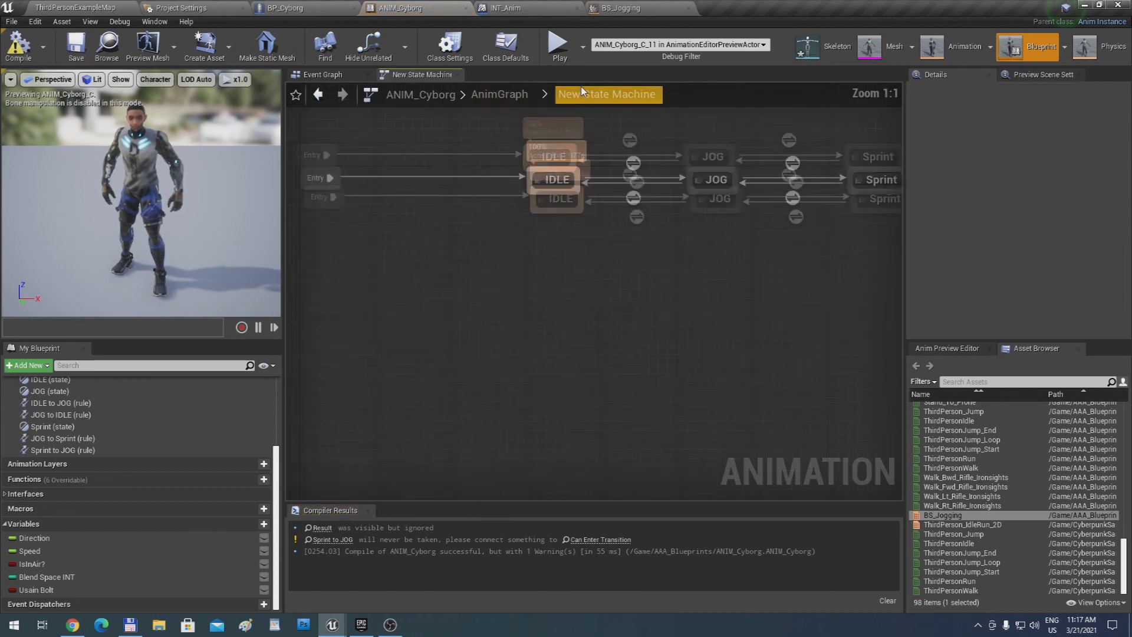
double_click(703, 307)
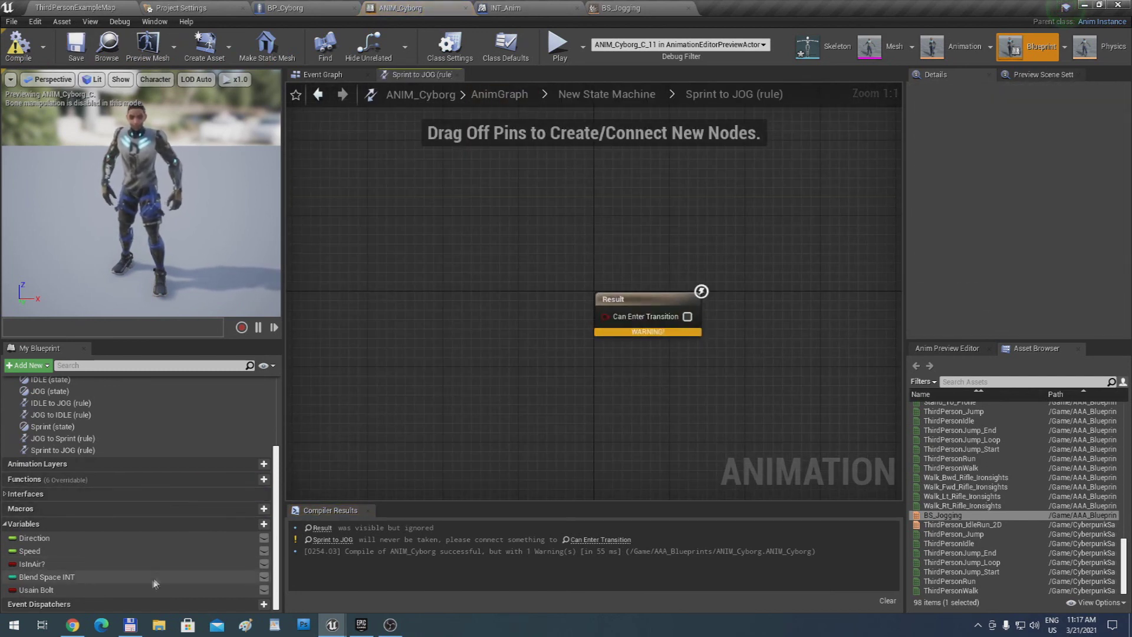
left_click_drag(151, 589, 314, 302)
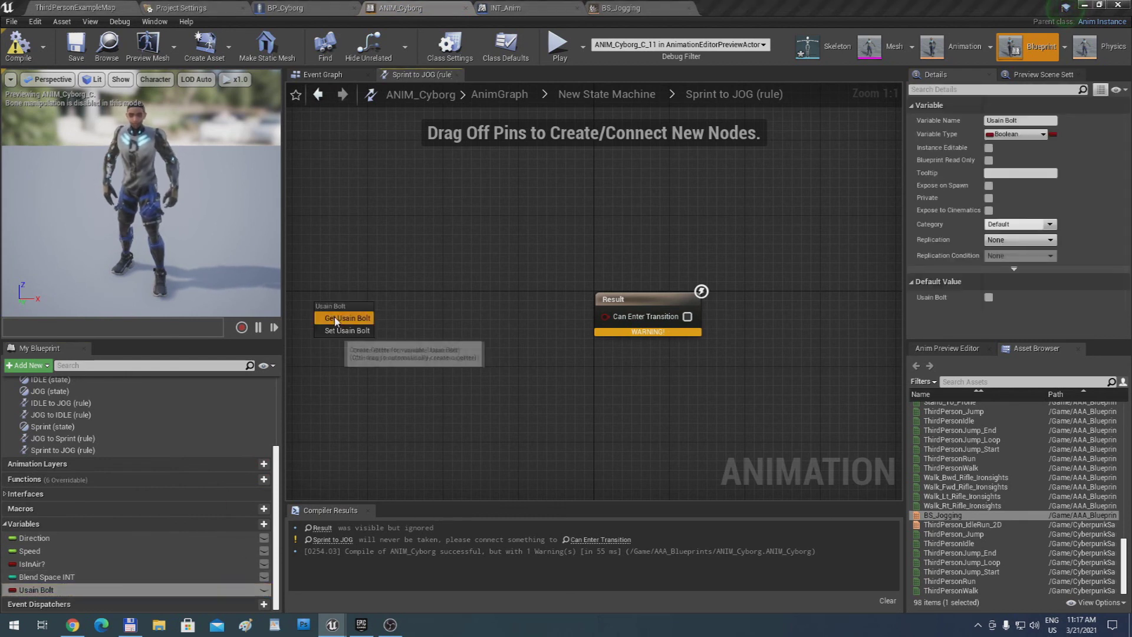
left_click_drag(439, 328, 441, 318)
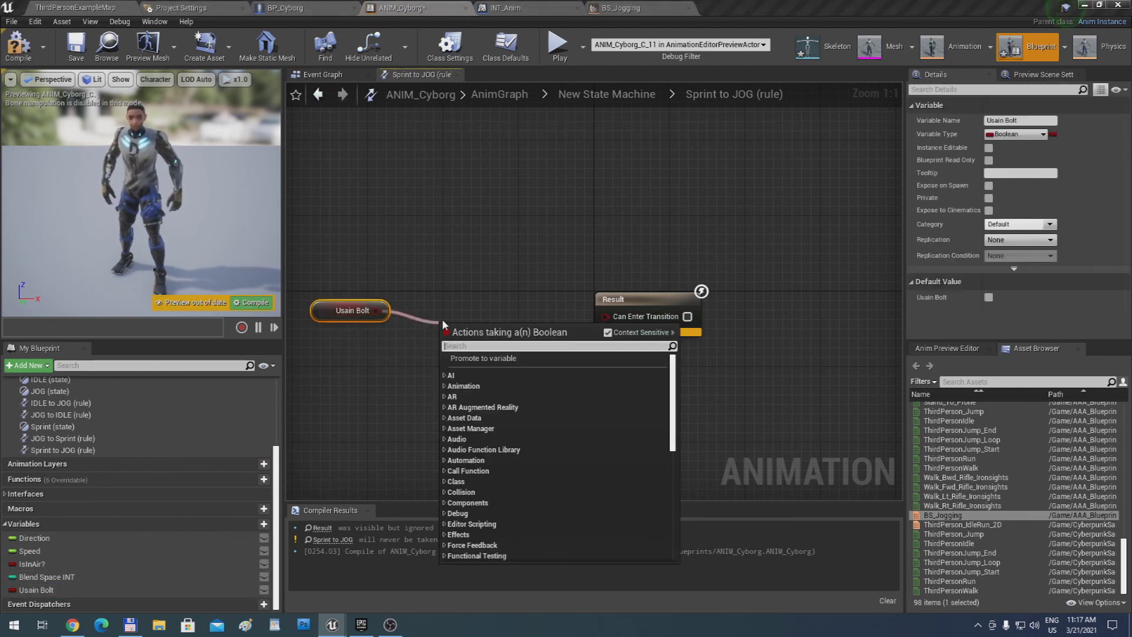
type("not")
key("Return")
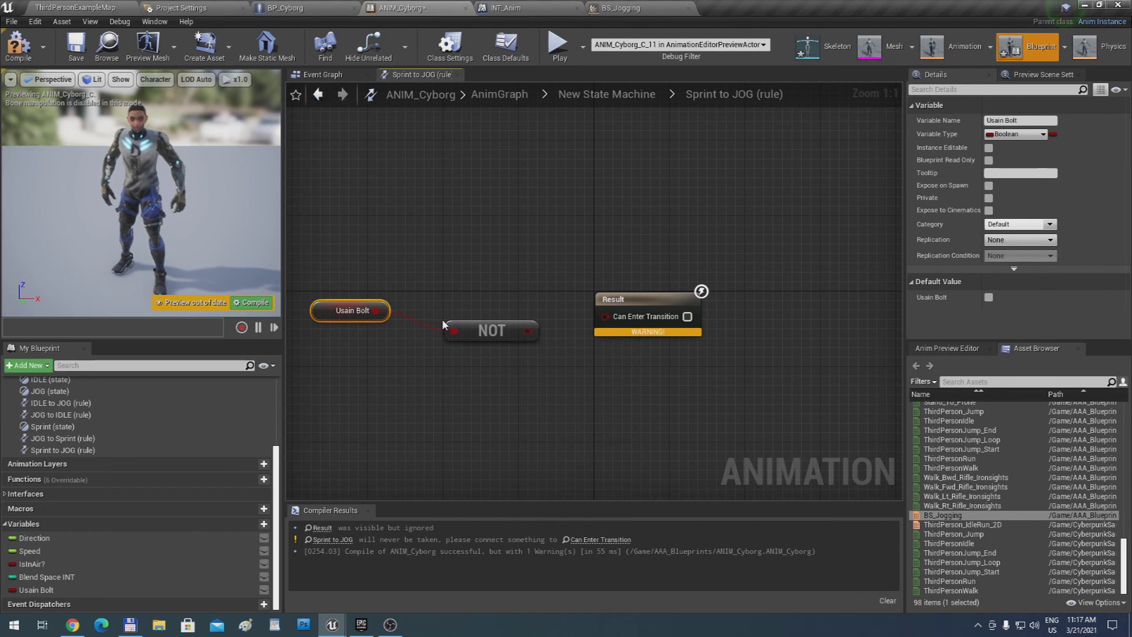
left_click_drag(528, 331, 615, 318)
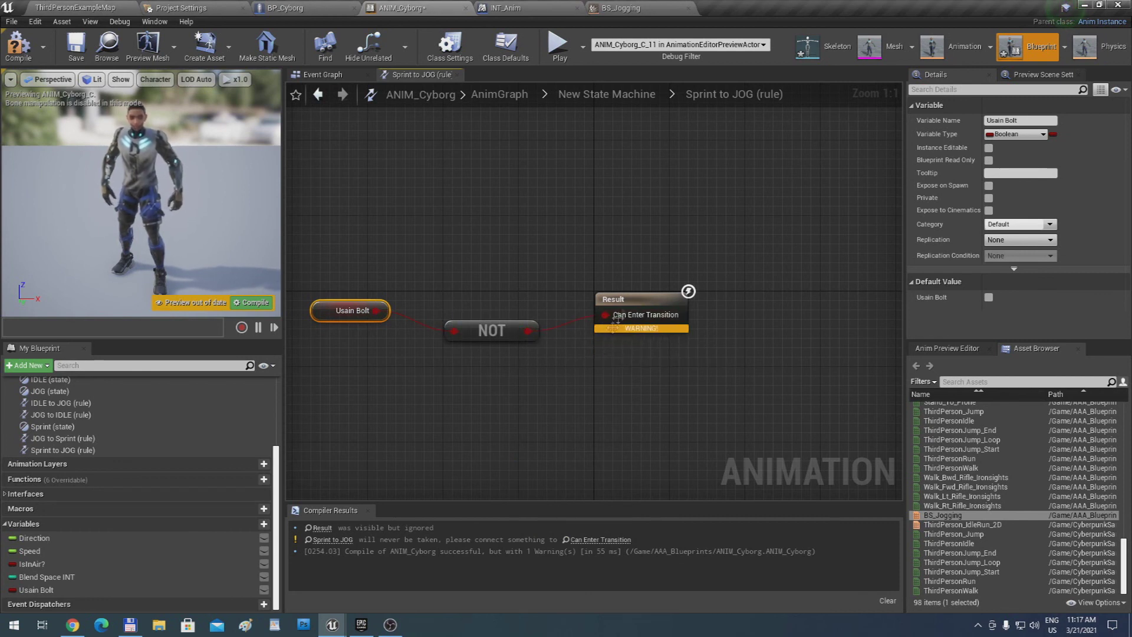
left_click(18, 45)
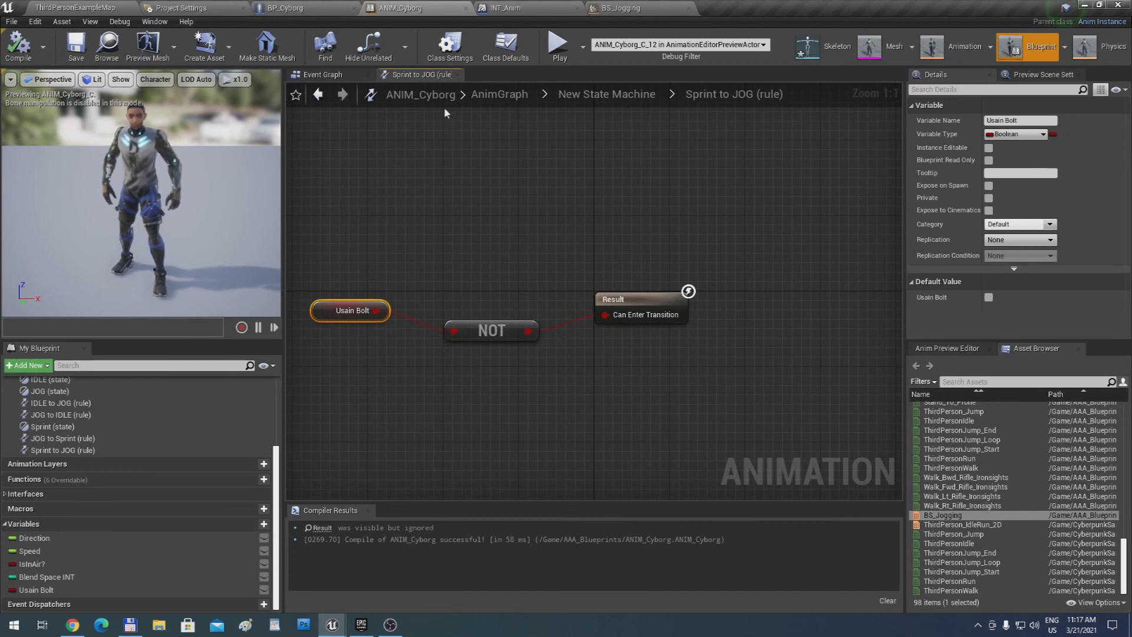
Open the Sprint state's graph and add a Blend Poses by int node
left_click(607, 94)
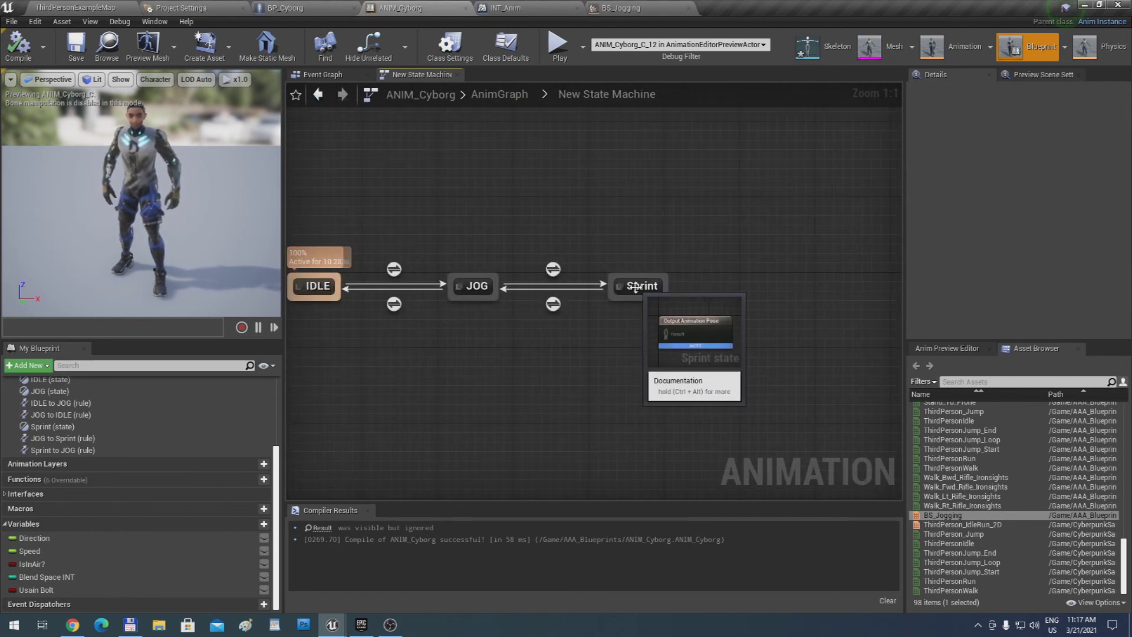
left_click(635, 287)
left_click(627, 301)
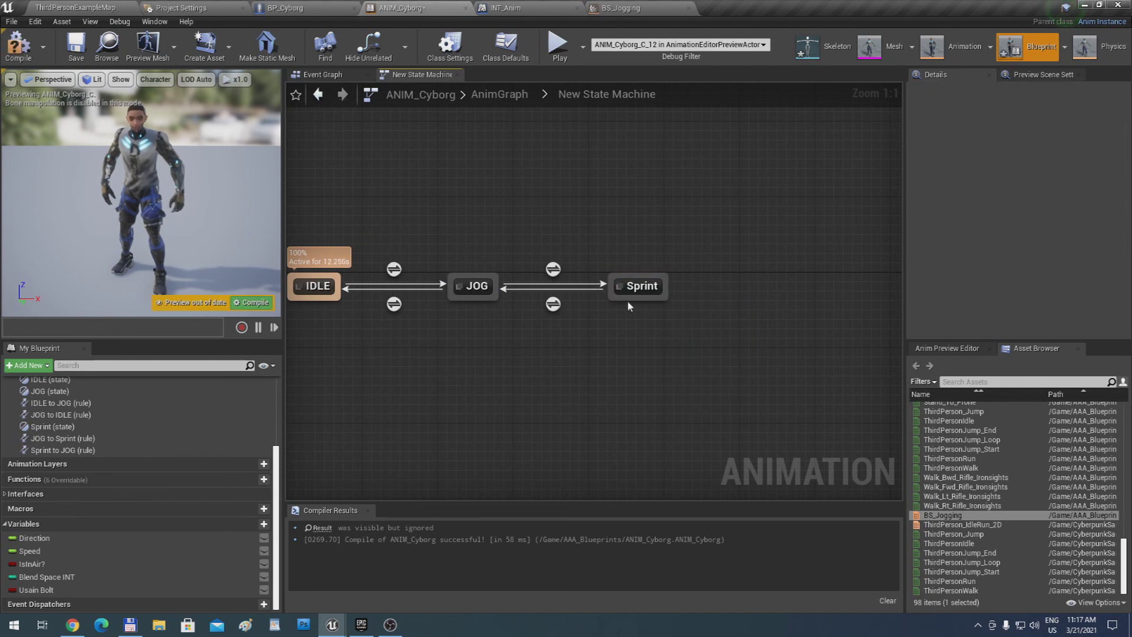
double_click(617, 295)
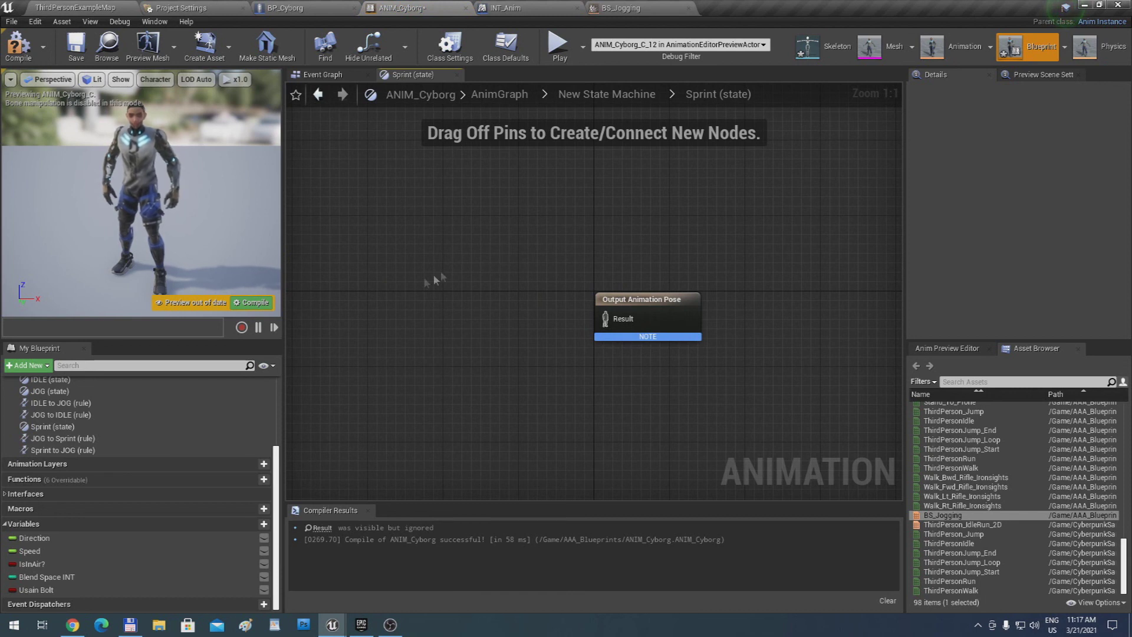
right_click(400, 288)
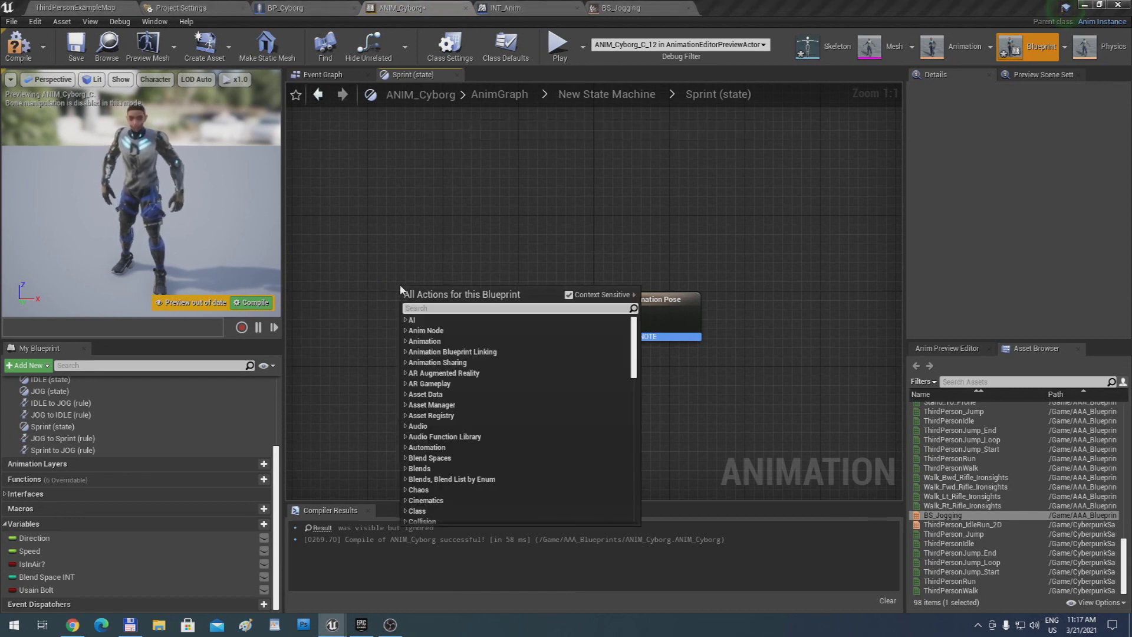
type("blend pose")
key("Return")
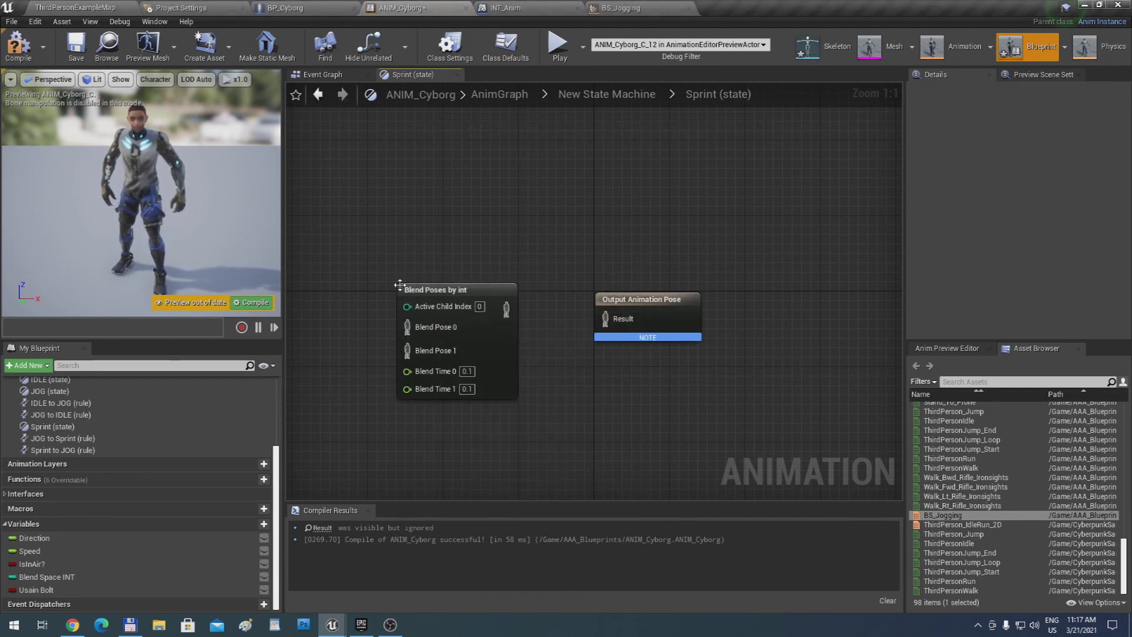
Connect Blend Space INT to the blend node's Active Child Index and the node's pose output to the Output Animation Pose
left_click_drag(454, 306, 458, 307)
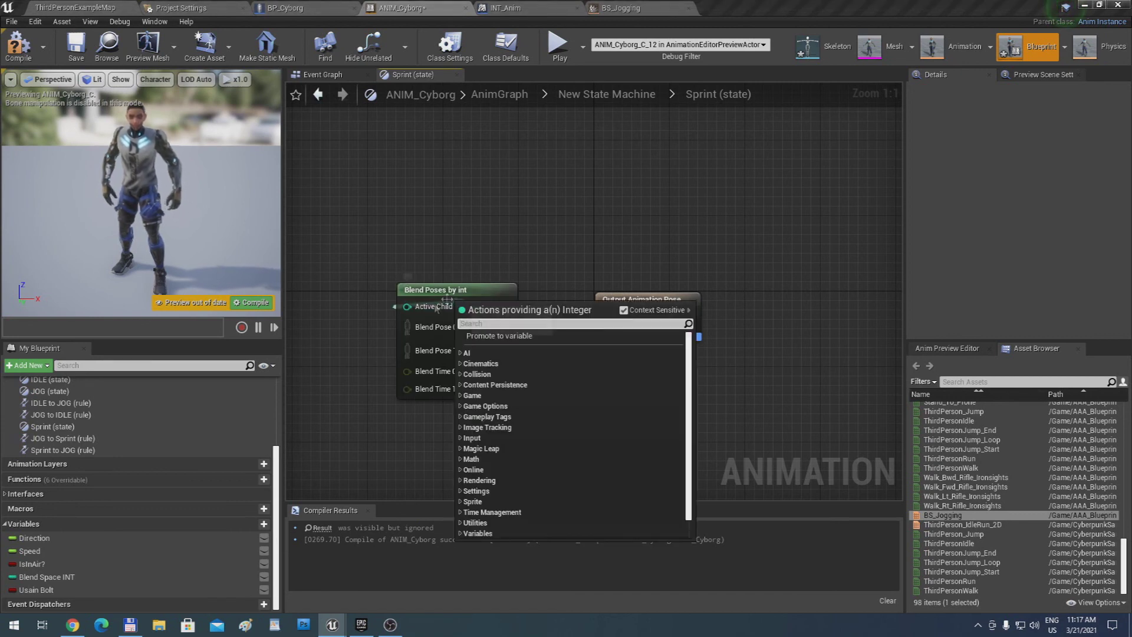
left_click_drag(123, 577, 407, 306)
left_click_drag(502, 315, 610, 334)
right_click_drag(507, 338, 603, 338)
left_click_drag(402, 302, 392, 245)
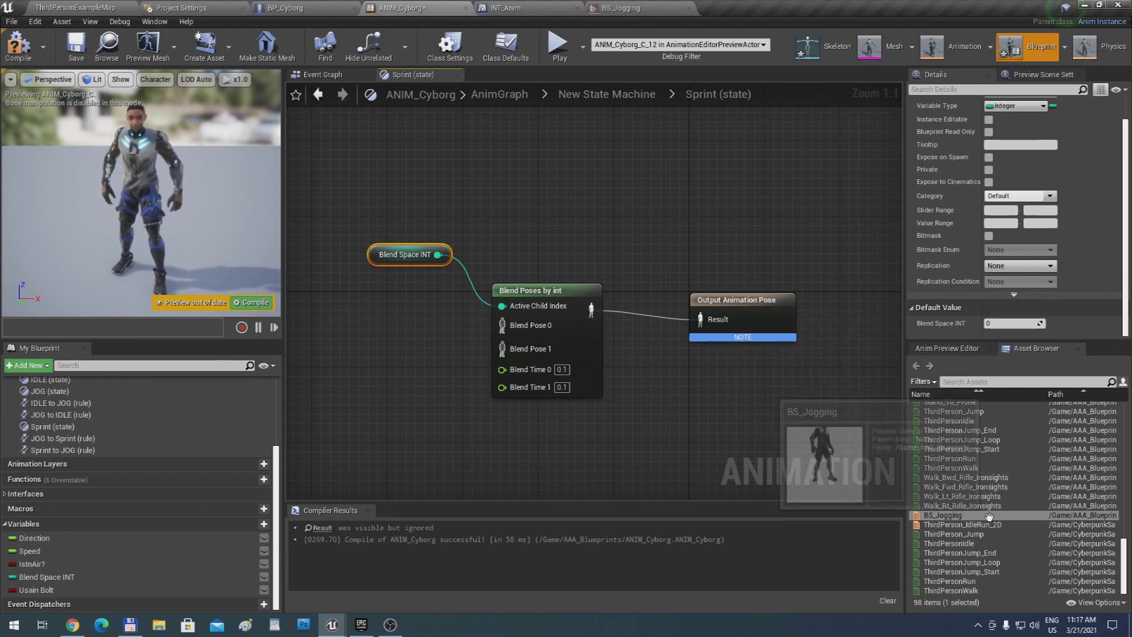
Add the ThirdPersonRun animation from the CyberpunkSamurai folder to the Sprint graph and connect it to Blend Pose 0
left_click(944, 515)
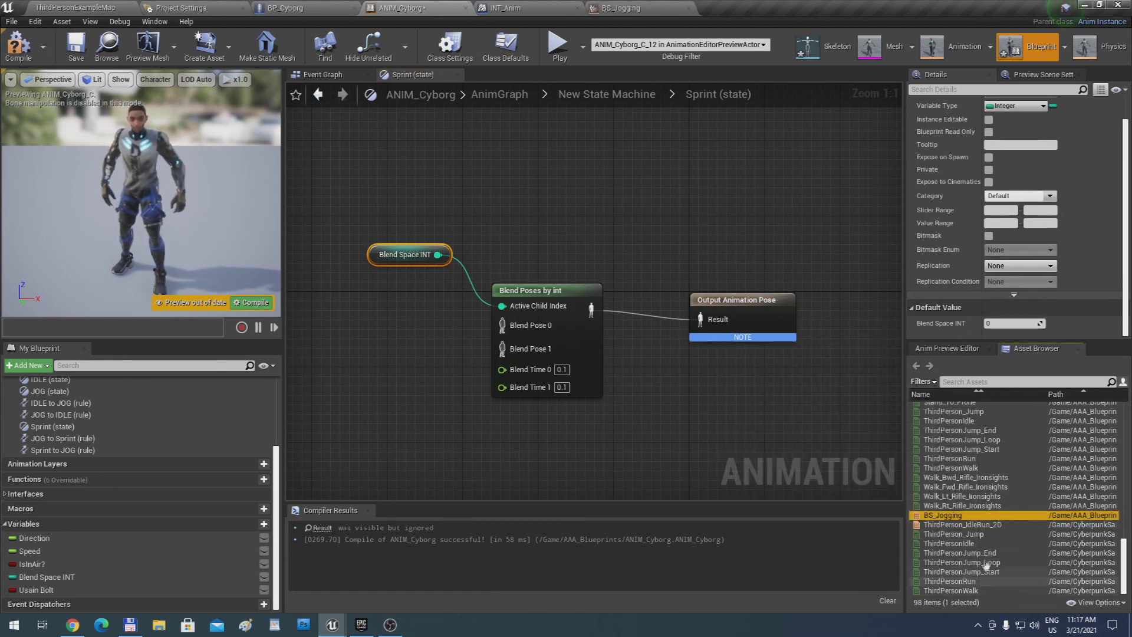
left_click(991, 478)
scroll(992, 480, "up", 5)
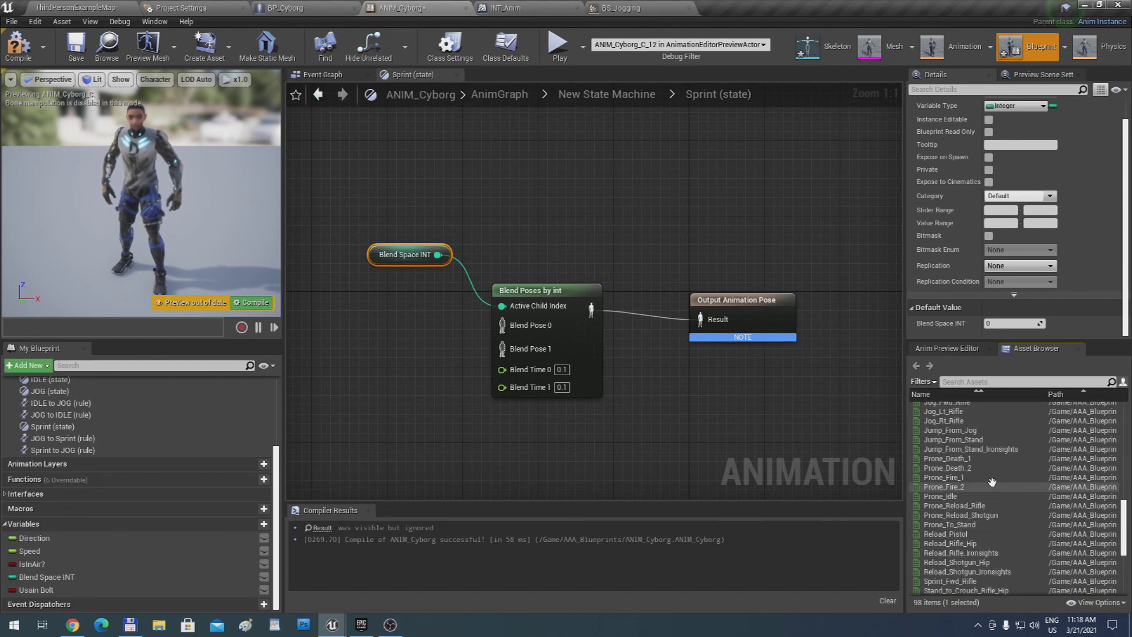
scroll(984, 472, "up", 5)
scroll(982, 468, "down", 1)
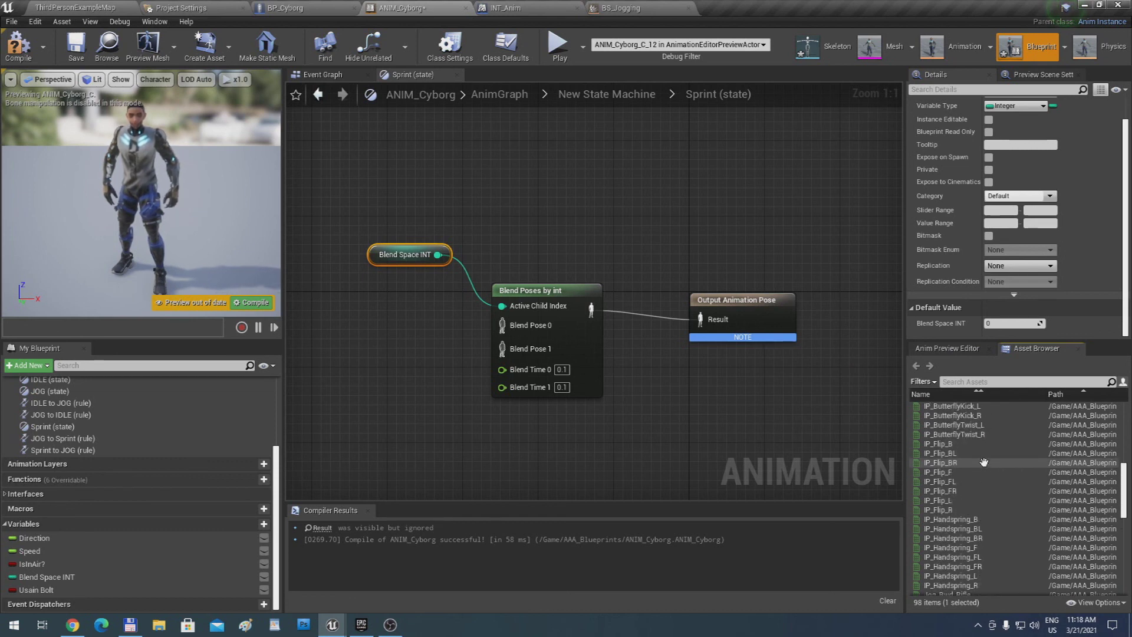
scroll(985, 460, "down", 4)
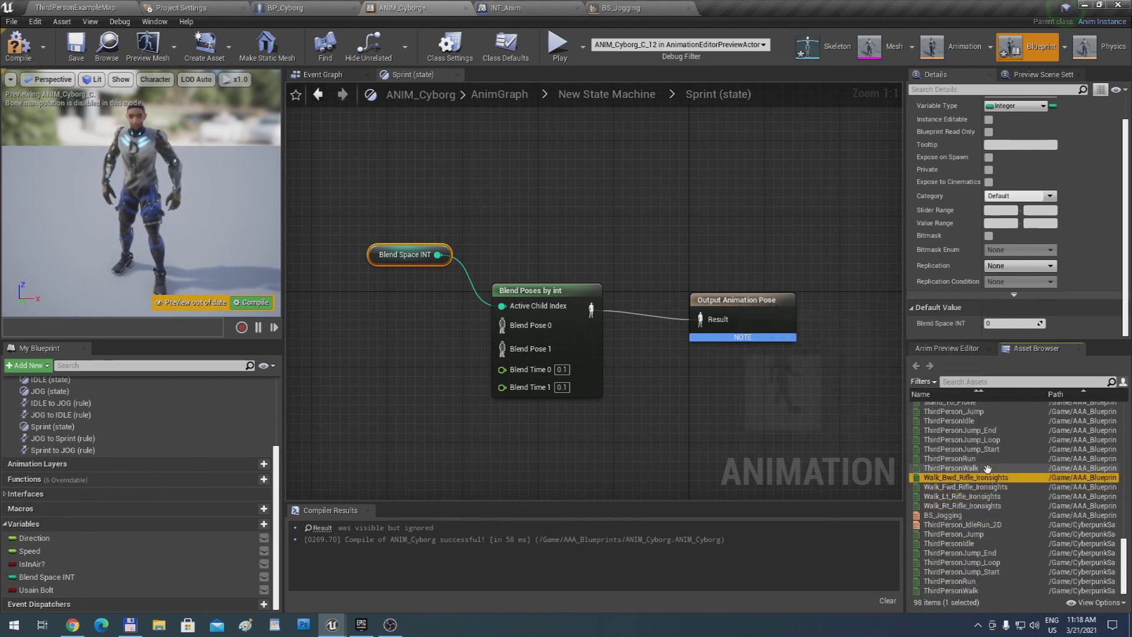
mouse_move(981, 591)
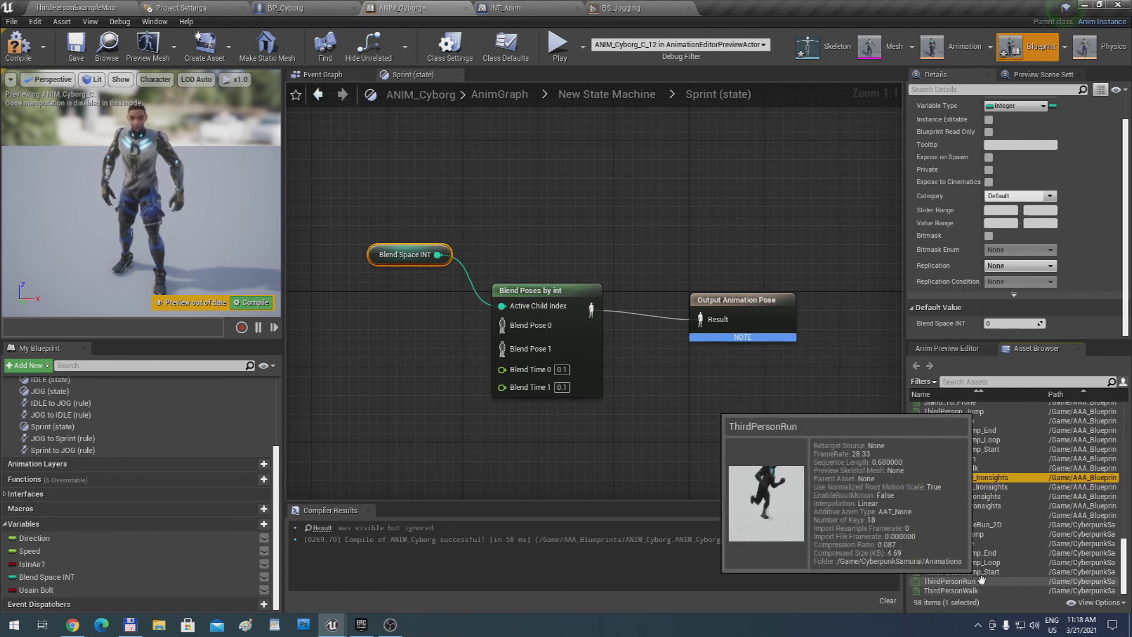
left_click_drag(980, 581, 873, 549)
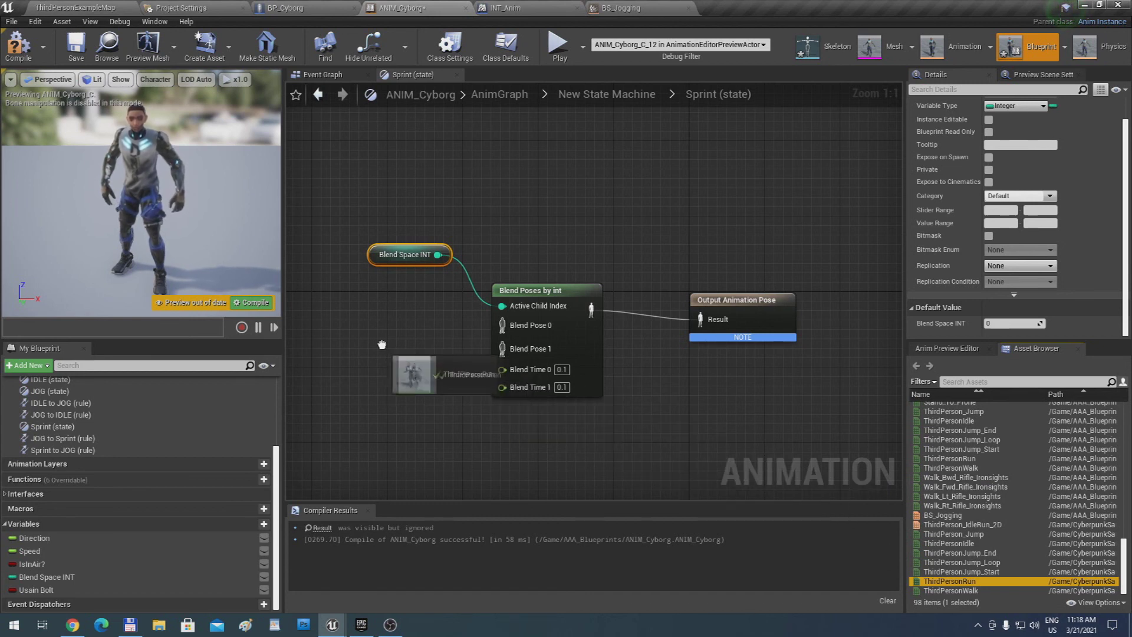
left_click_drag(387, 345, 363, 324)
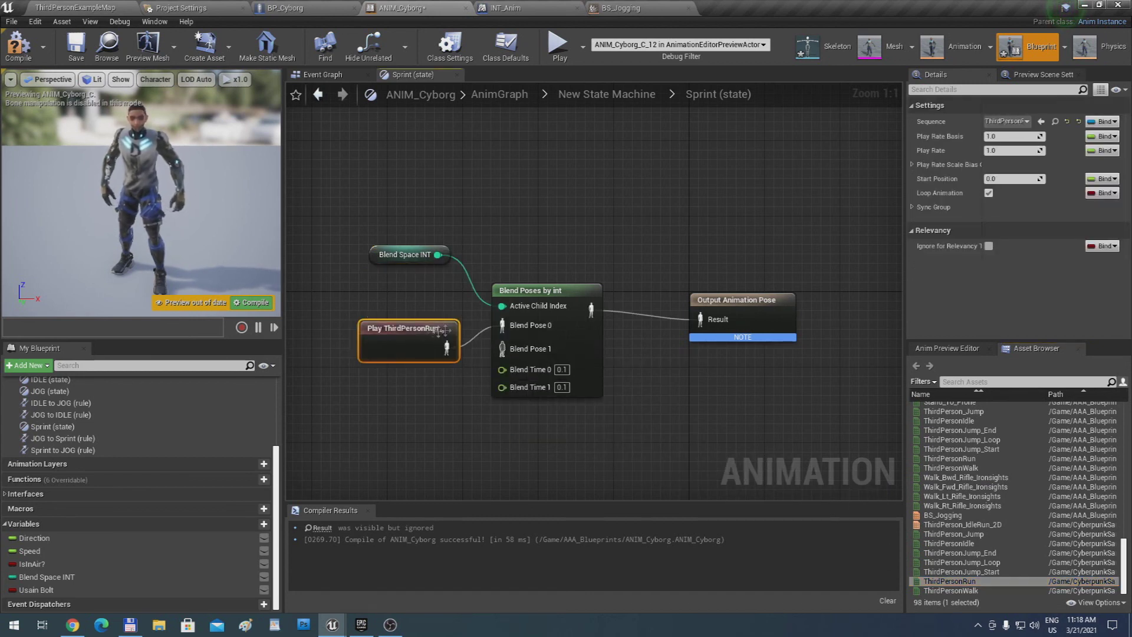
Move the Play ThirdPersonRun node level with the Blend Poses by int node and compile the animation blueprint
left_click_drag(441, 329, 422, 310)
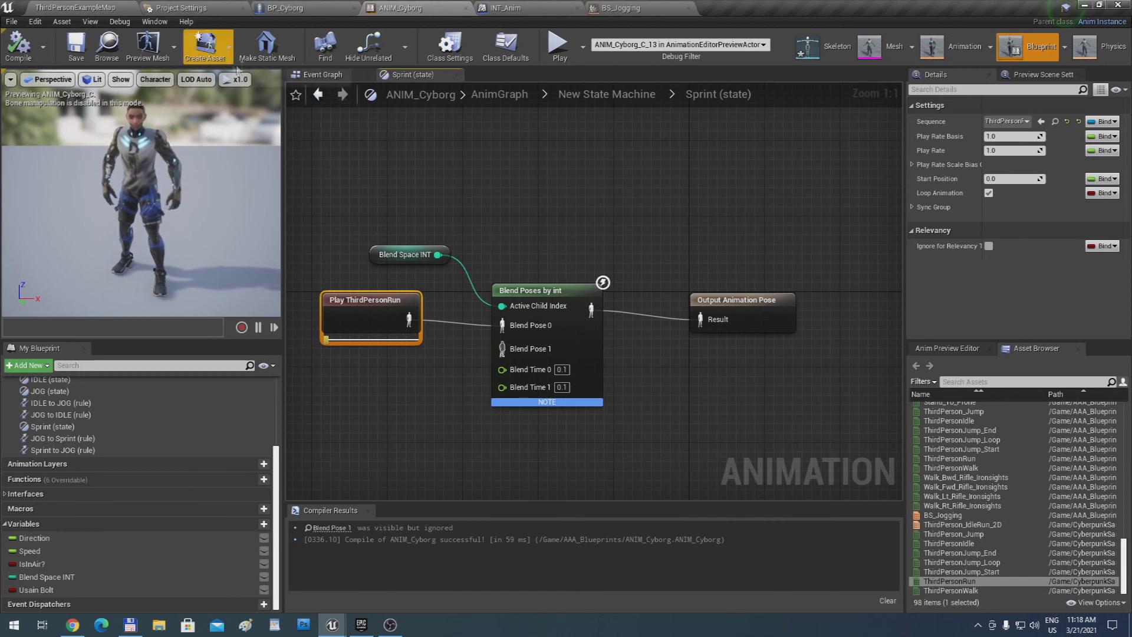
Start a play test and jog the cyborg forward, backward and sideways to check its normal movement animation
left_click(549, 49)
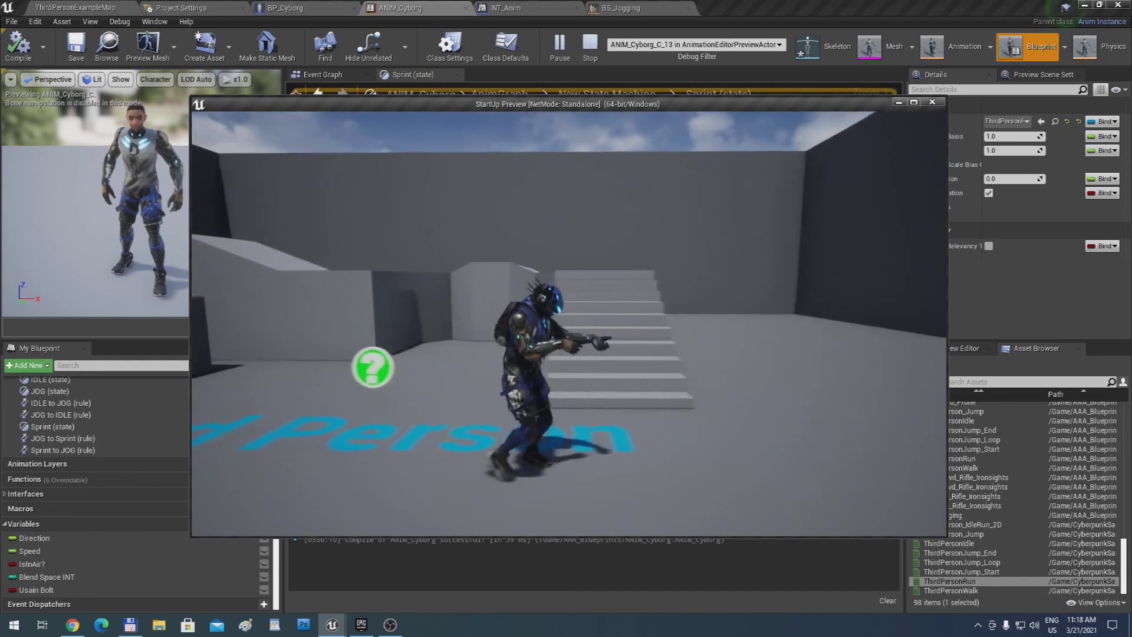
key("s")
key("a")
key("w")
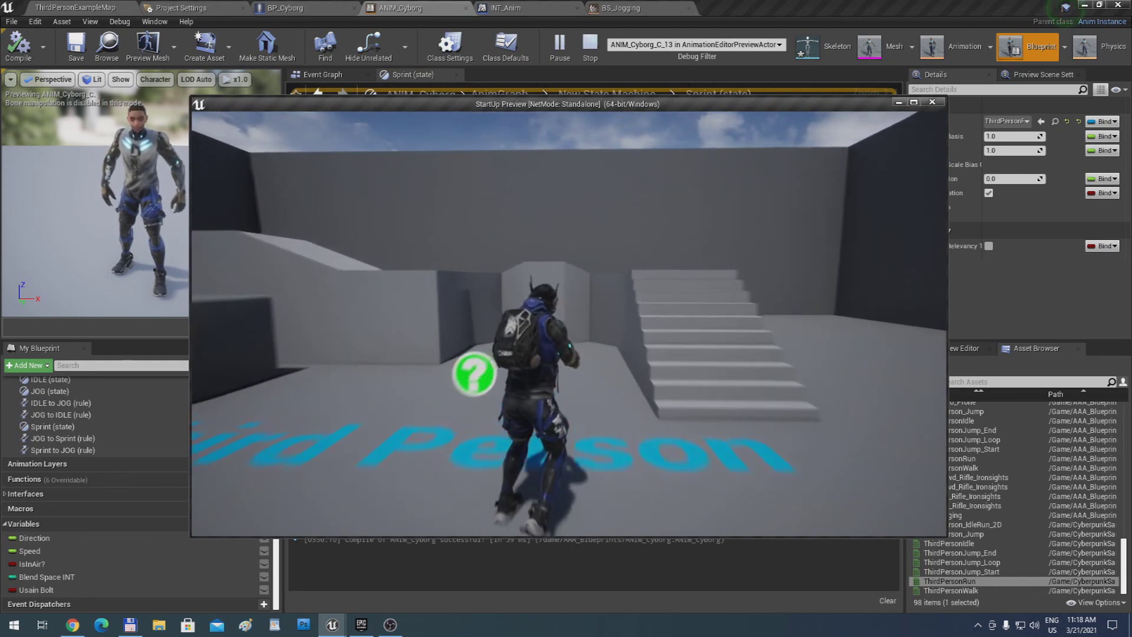
key("a")
key("s")
key("d")
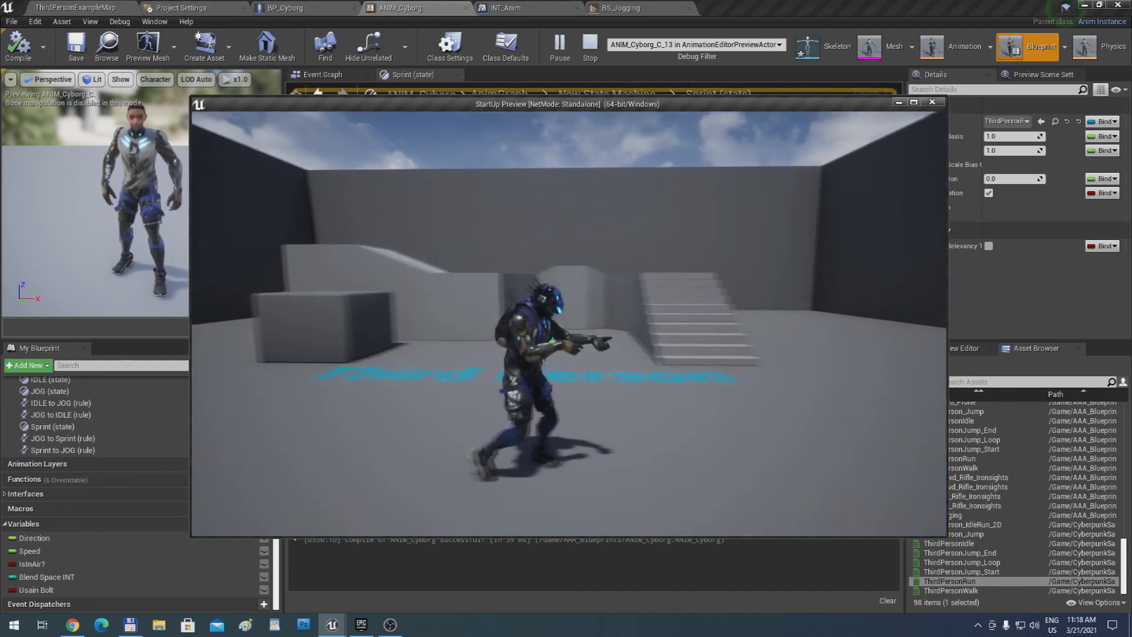
key("w")
key("d")
key("s")
key("d")
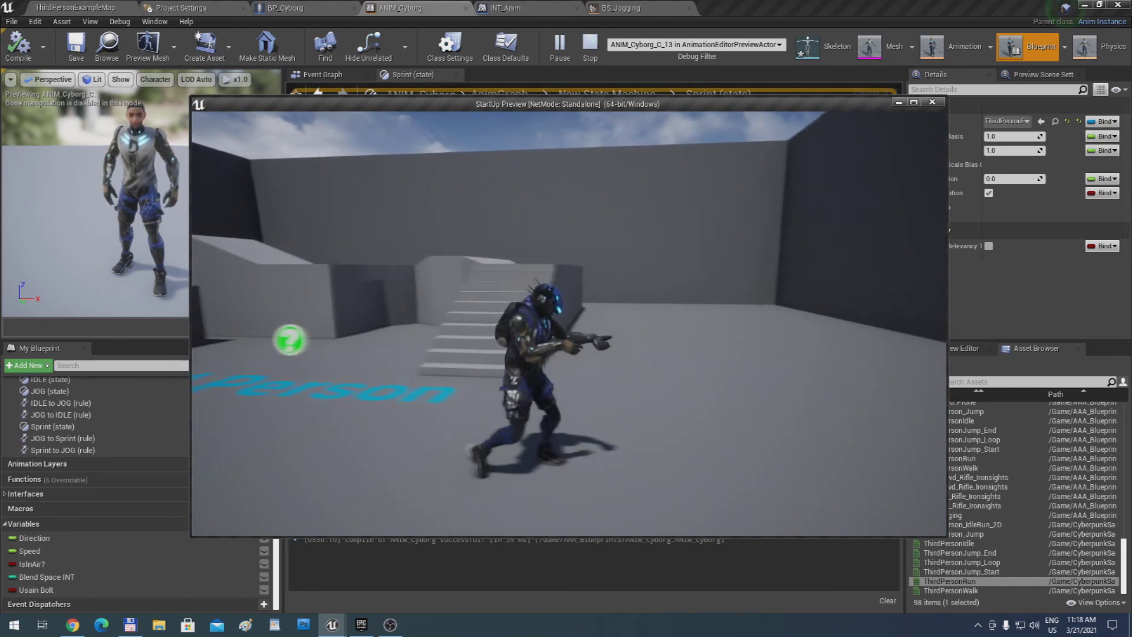
Sprint the cyborg around the level in several directions to check the ThirdPersonRun animation
key("w")
key("w")
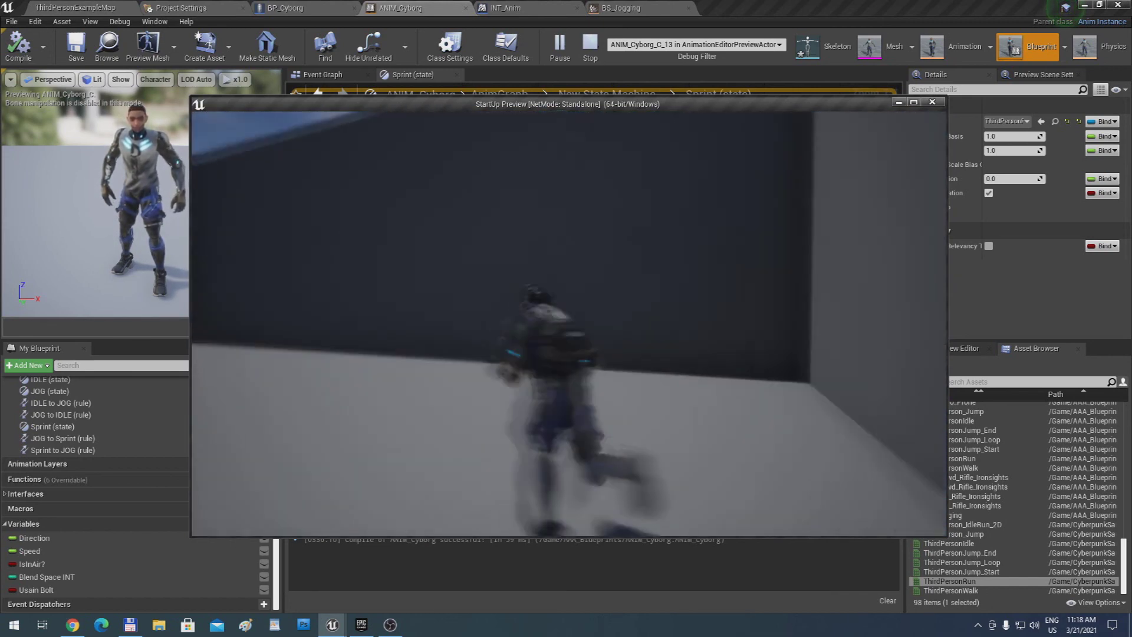
key("a")
key("s")
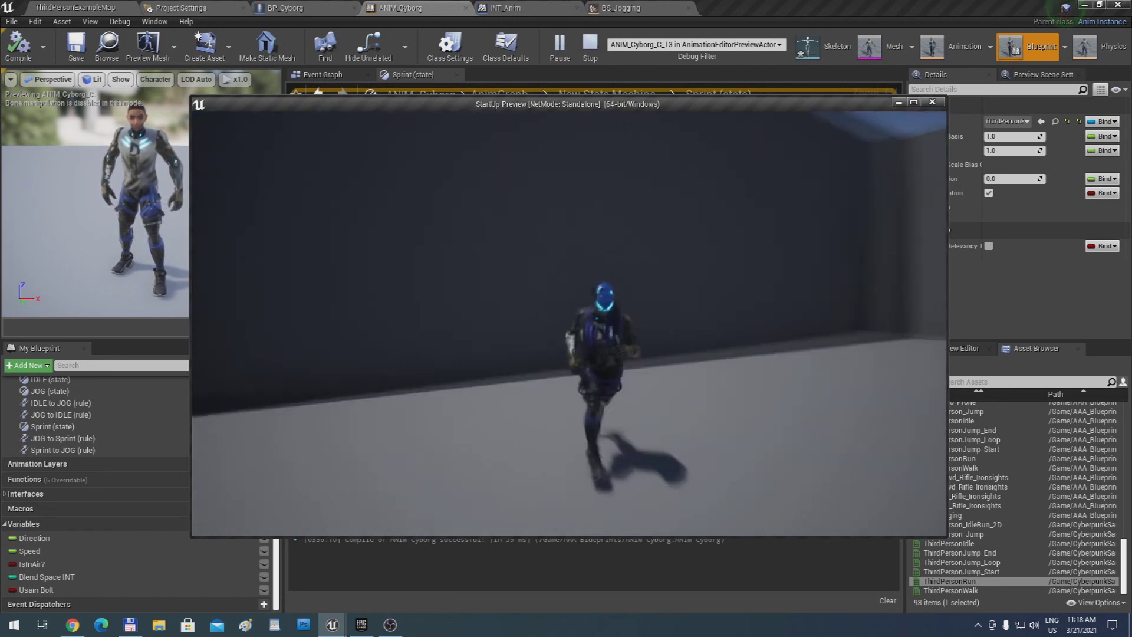
key("d")
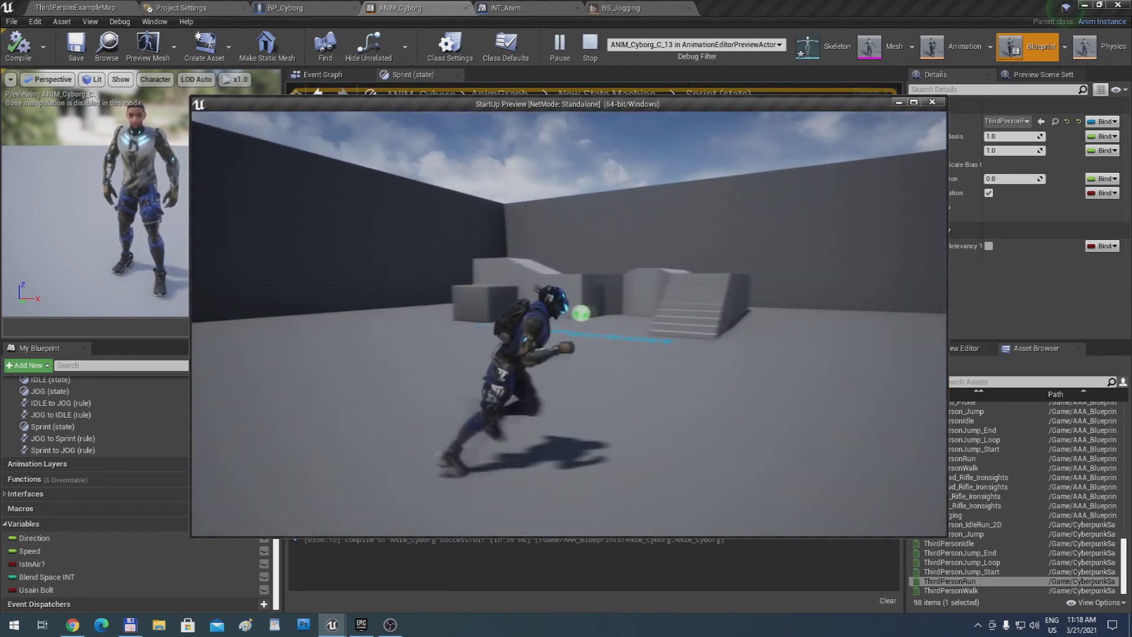
key("w")
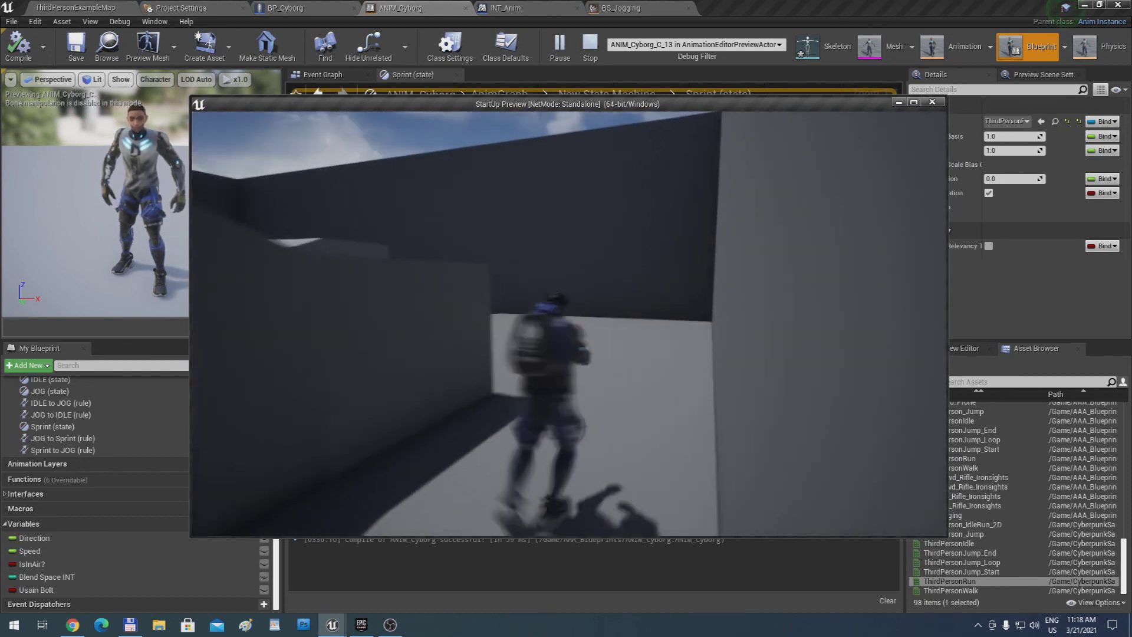
key("d")
key("w")
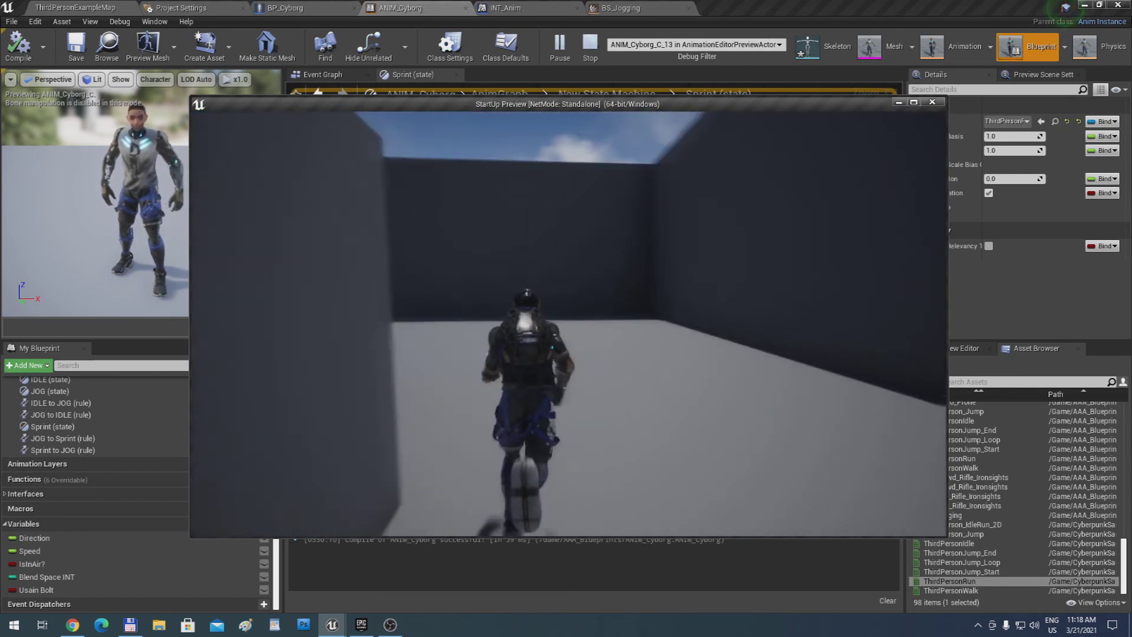
key("w")
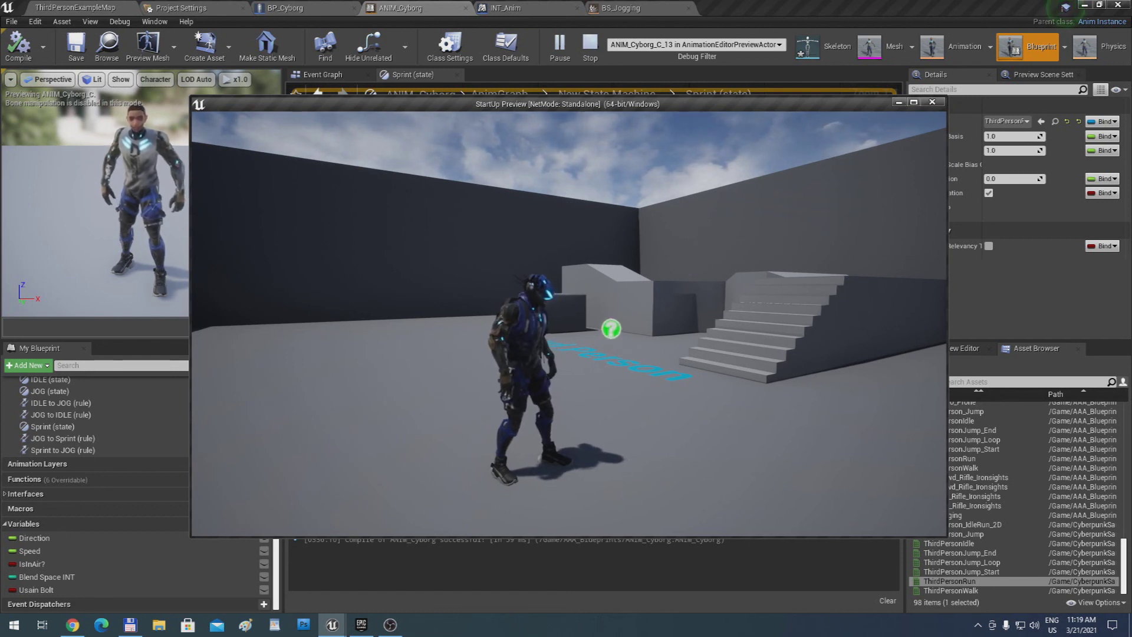
Check the transitions between idle, jogging and sprinting while moving around the level, and end the play test
key("w")
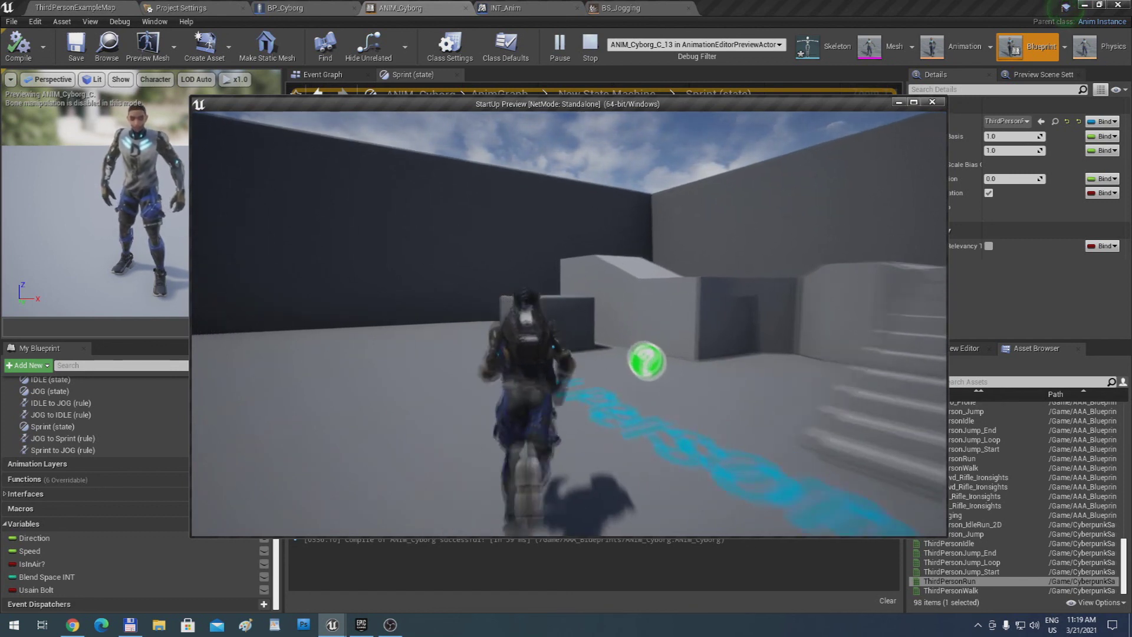
key("s")
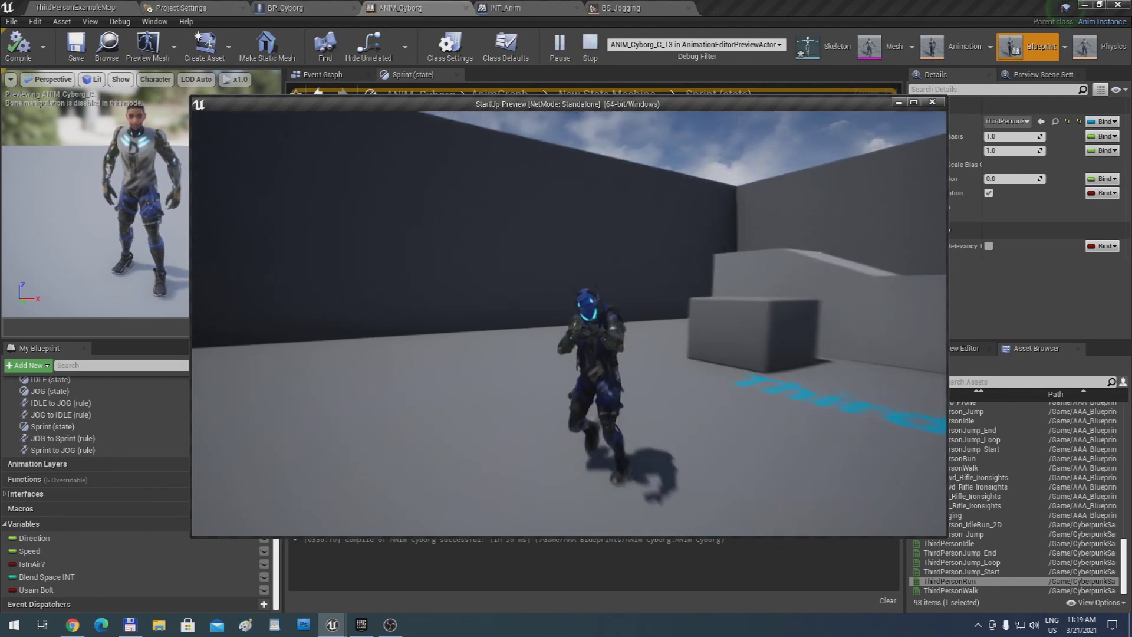
key("d")
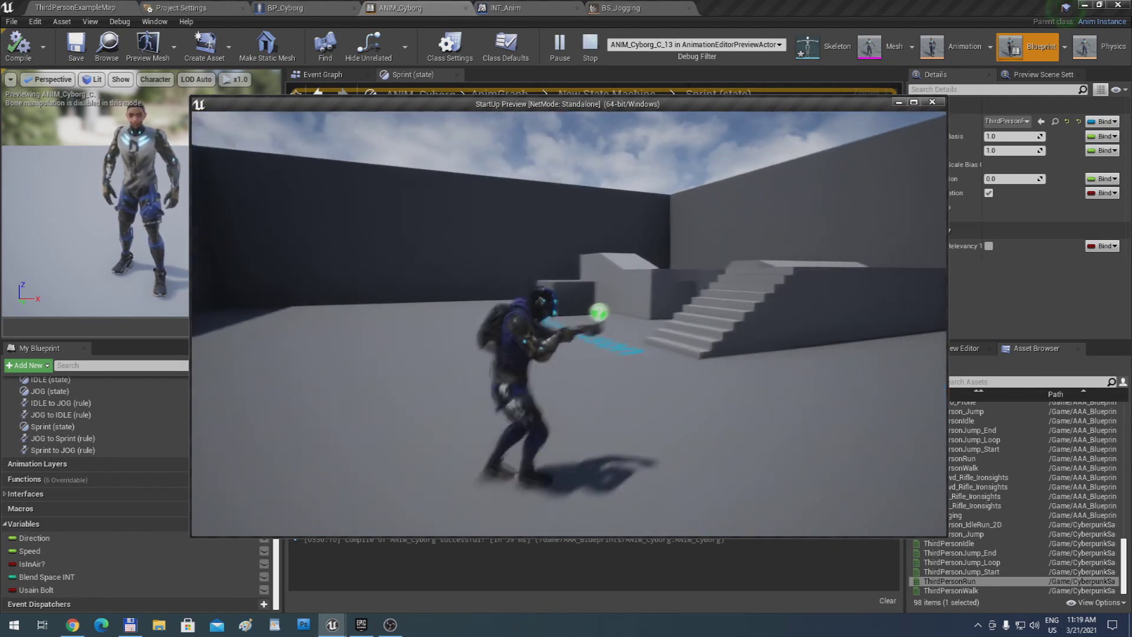
key("w")
key("d")
key("w")
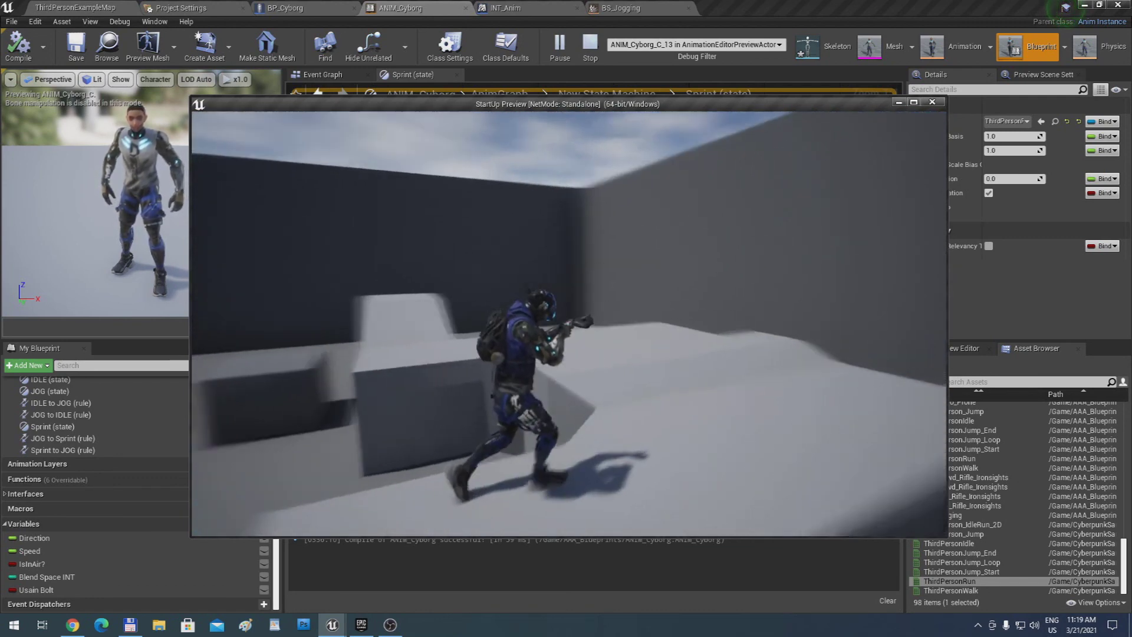
key("w")
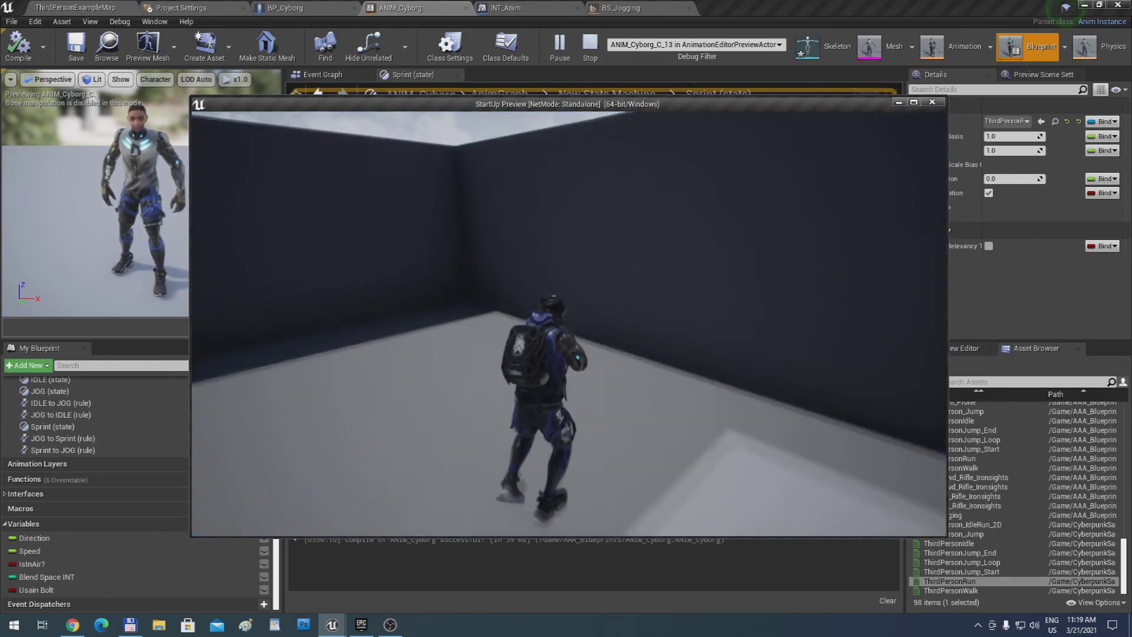
key("a")
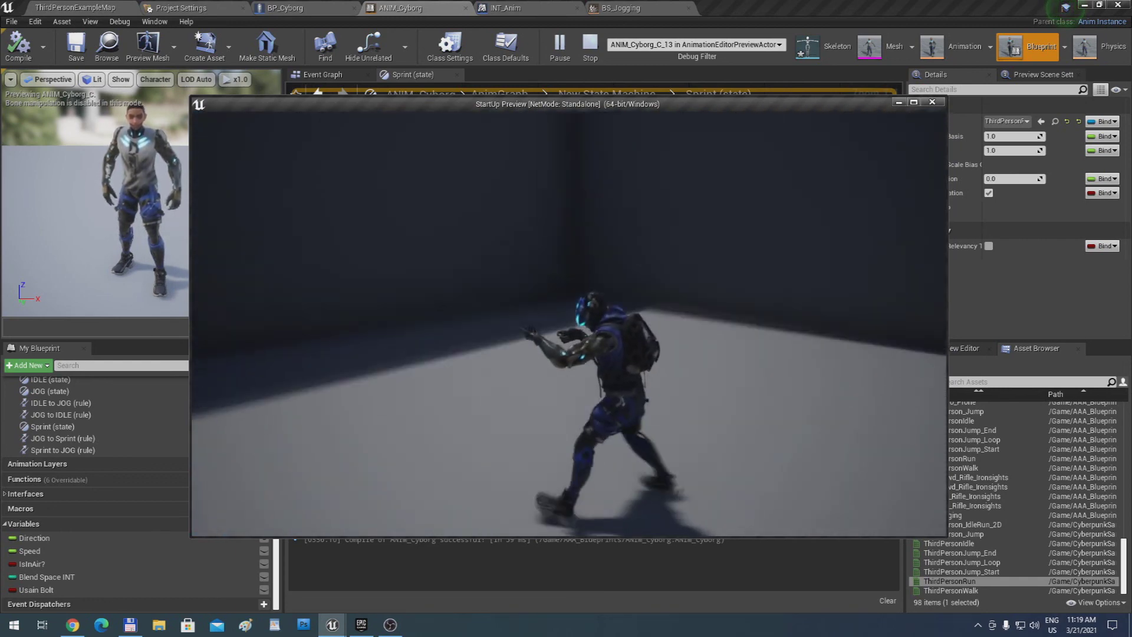
key("s")
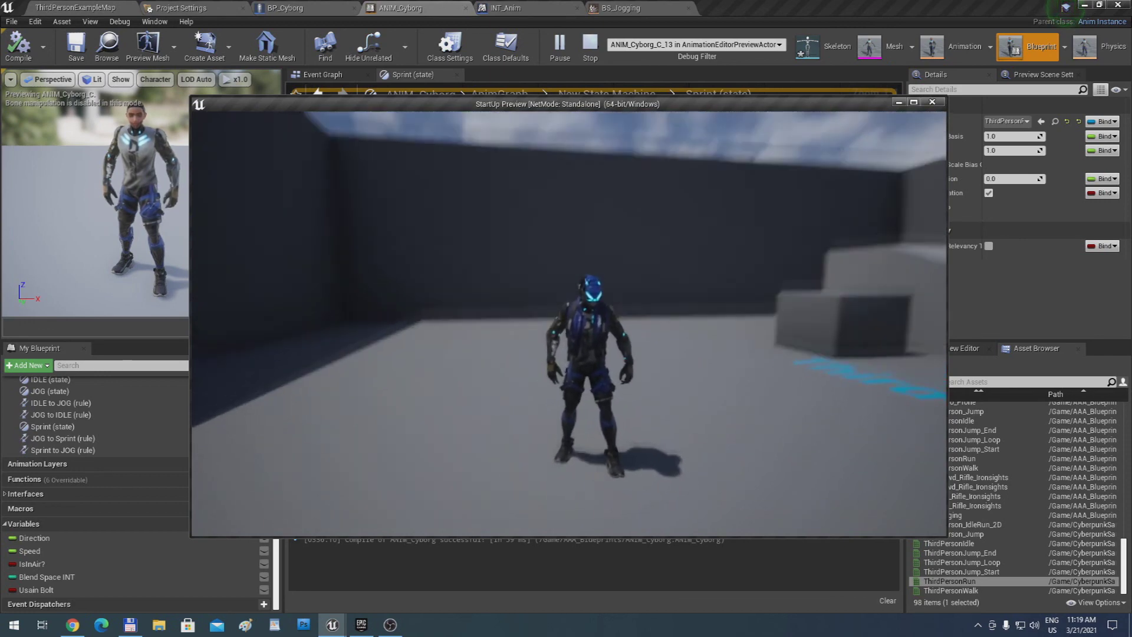
key("w")
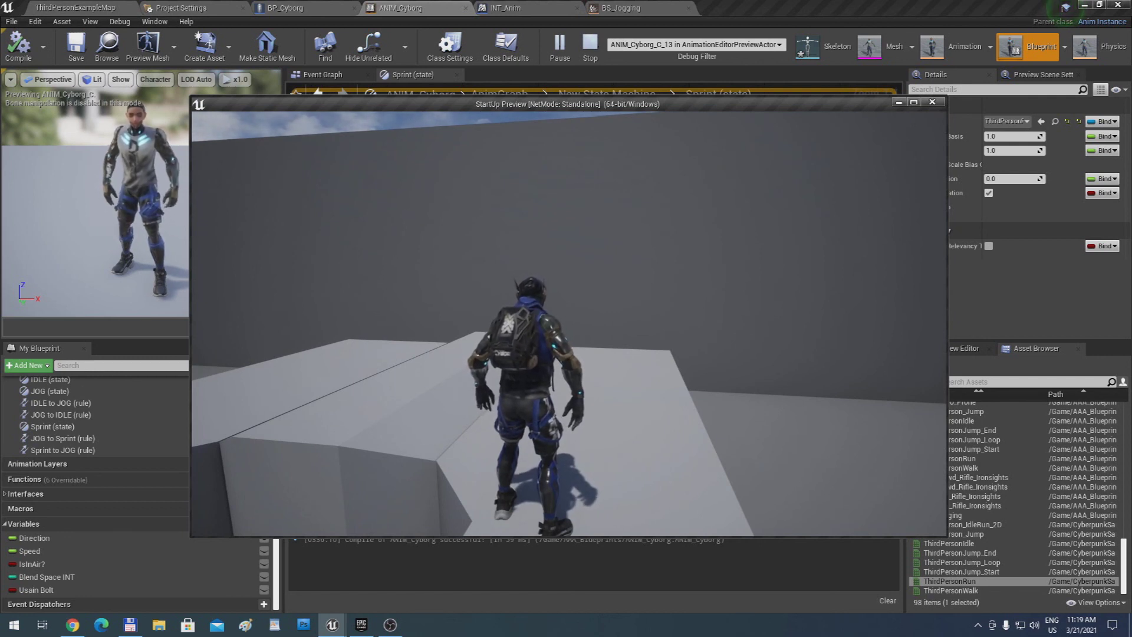
key("w")
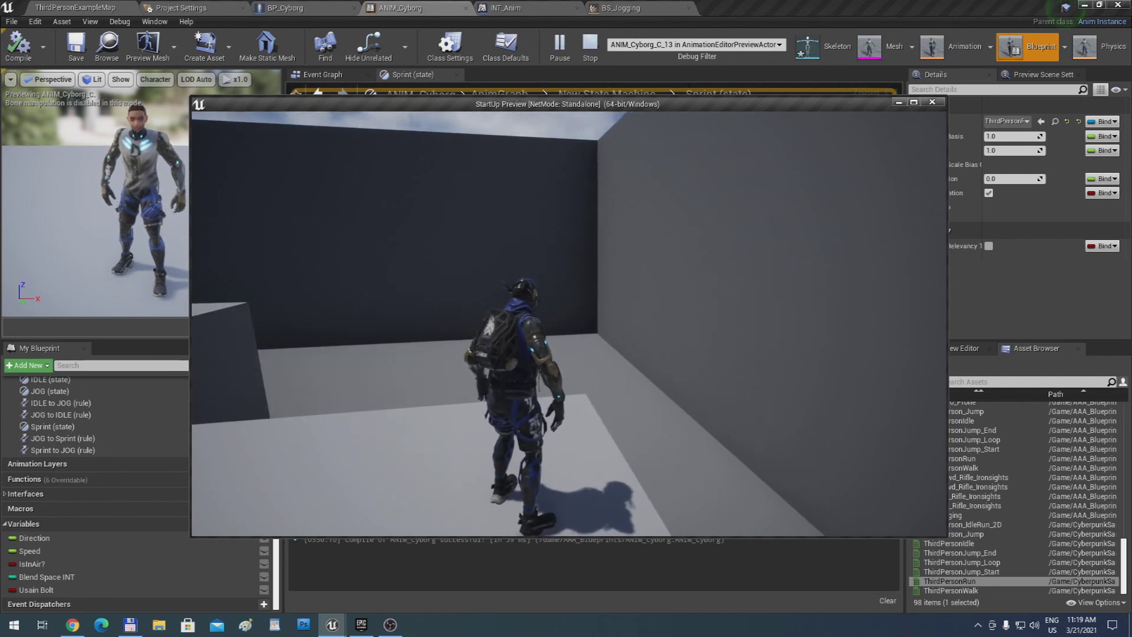
key("Escape")
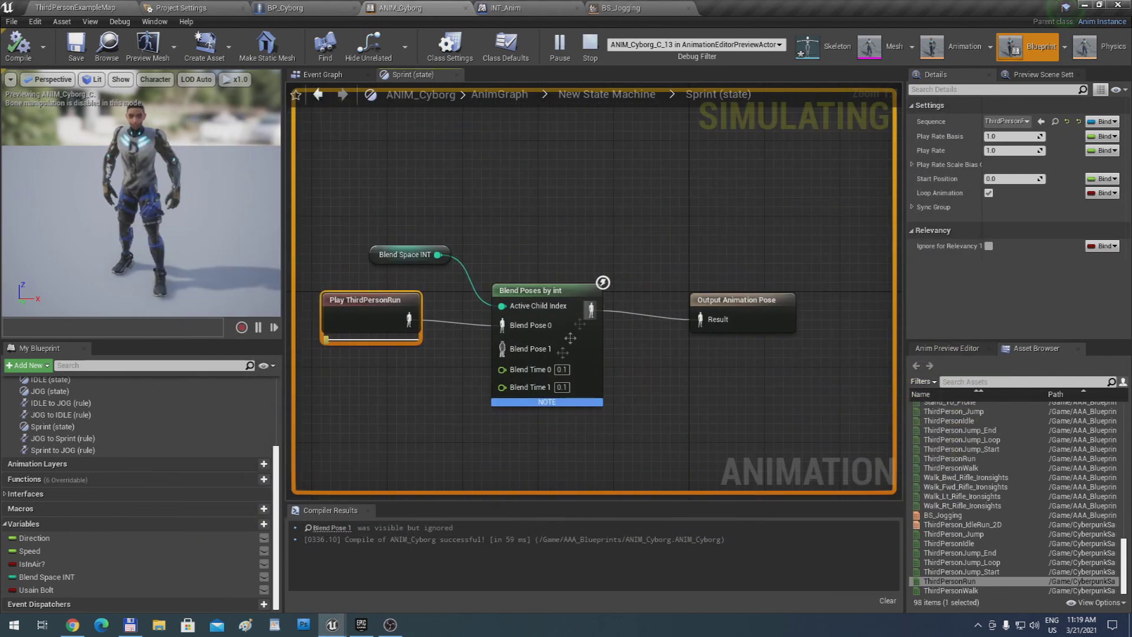